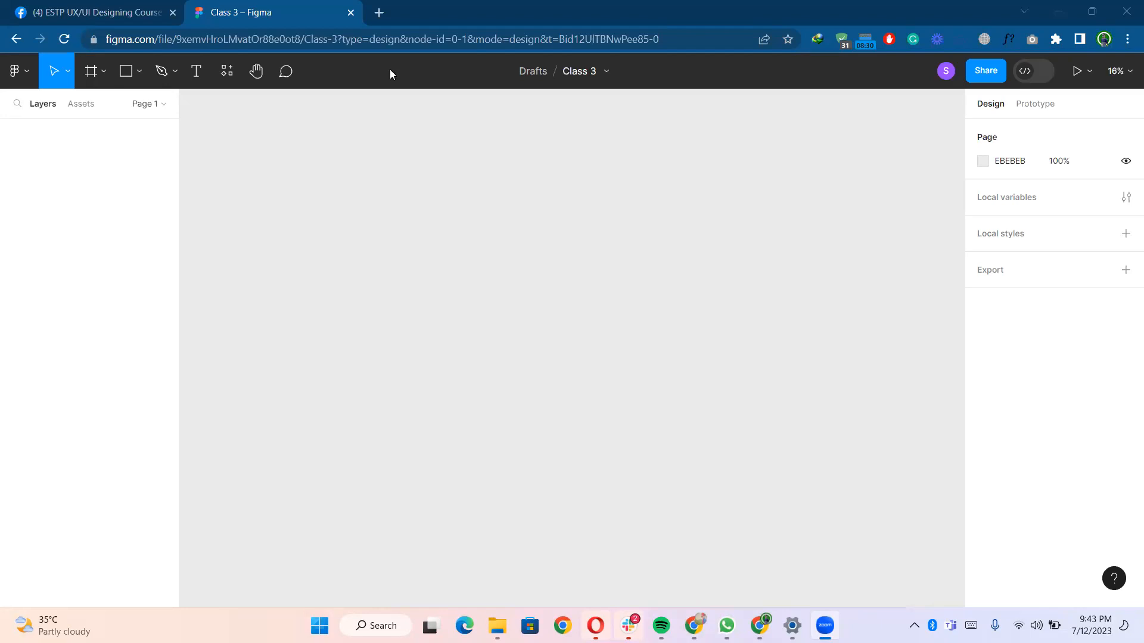
# - Open fiverr.com in a new browser tab
pyautogui.click(379, 14)
pyautogui.write('fiver')
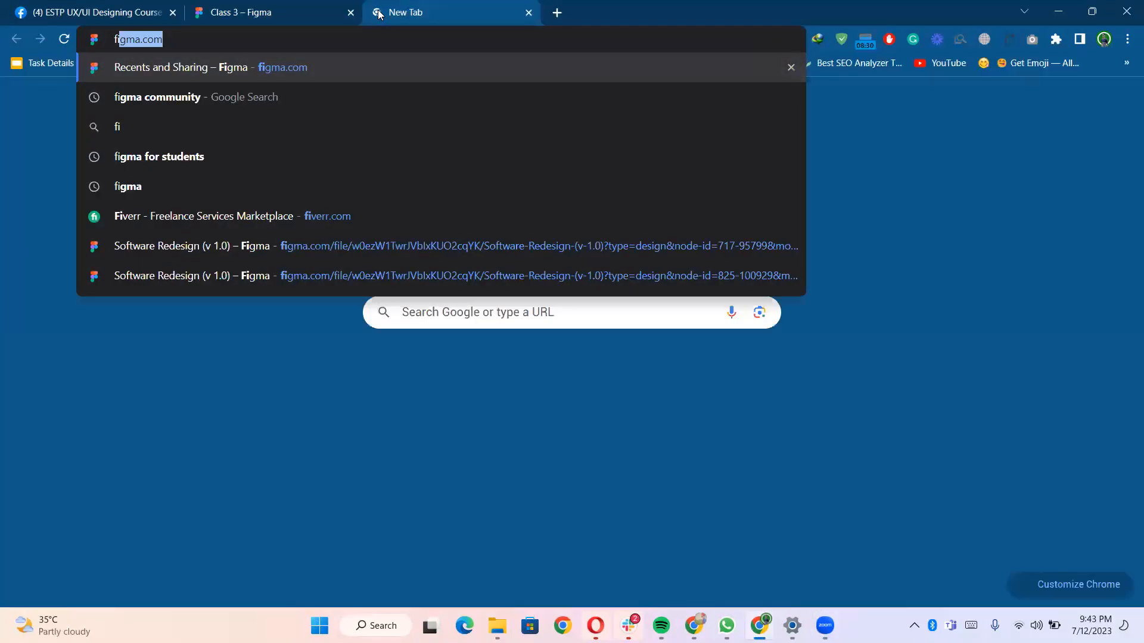
pyautogui.write('r')
pyautogui.press('Return')
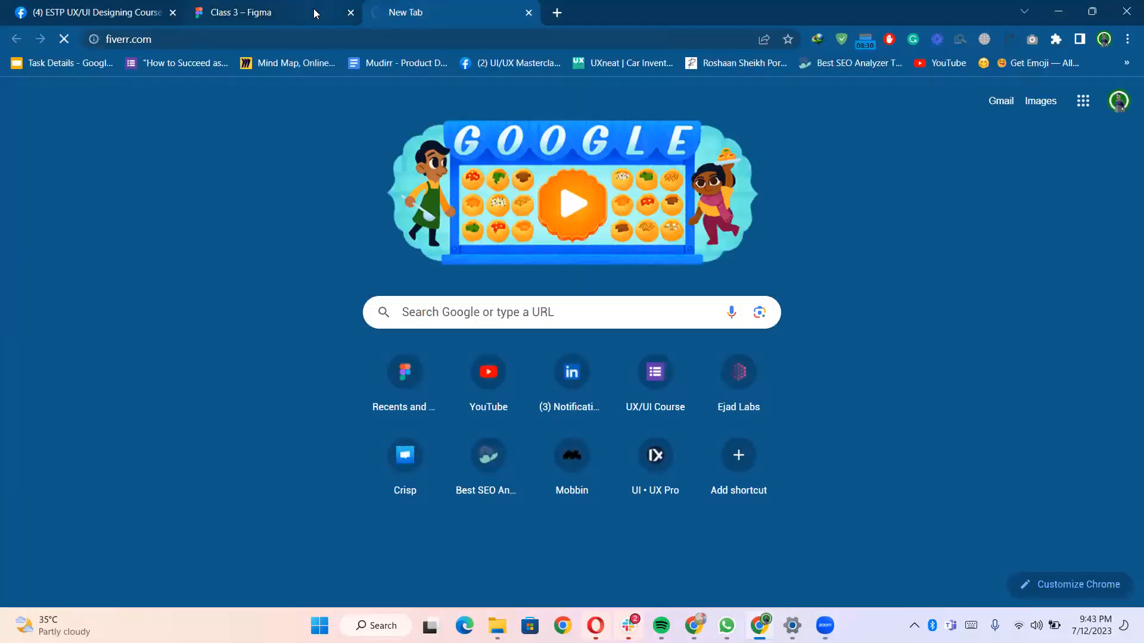
# - Search Fiverr for "splash screen" services
pyautogui.click(314, 8)
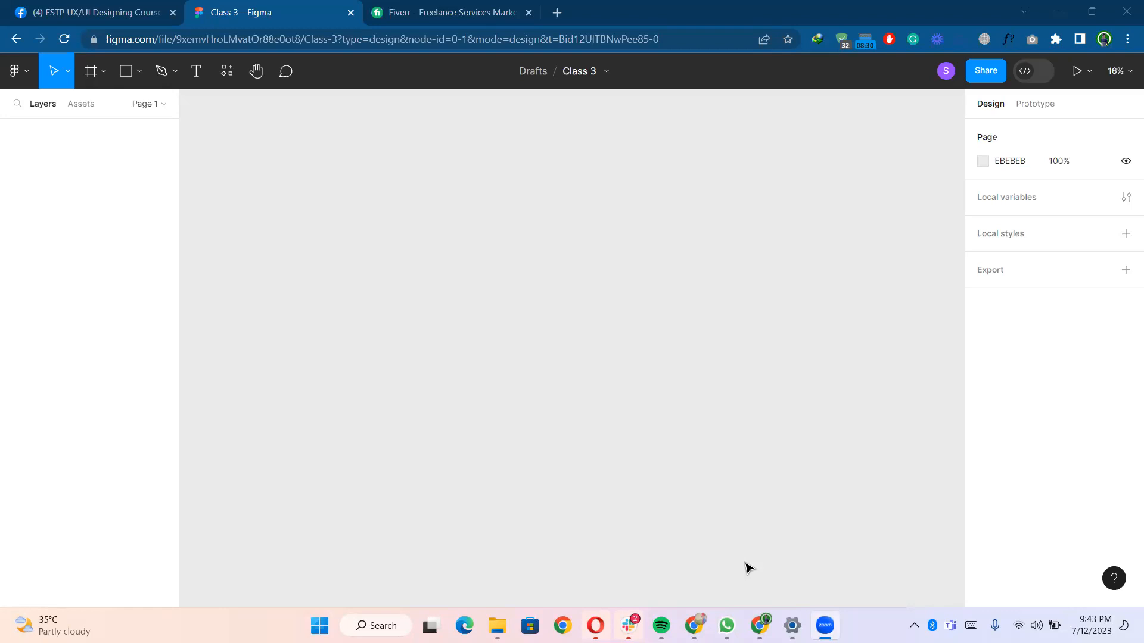
pyautogui.click(451, 7)
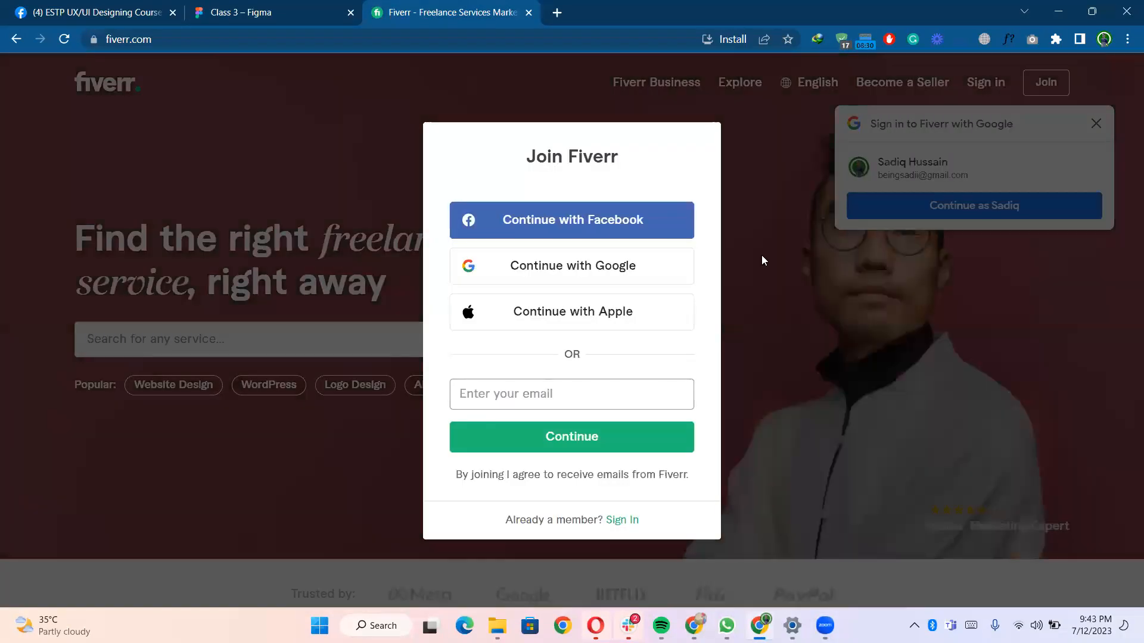
pyautogui.click(762, 259)
pyautogui.click(397, 337)
pyautogui.write('splash screen')
pyautogui.press('Return')
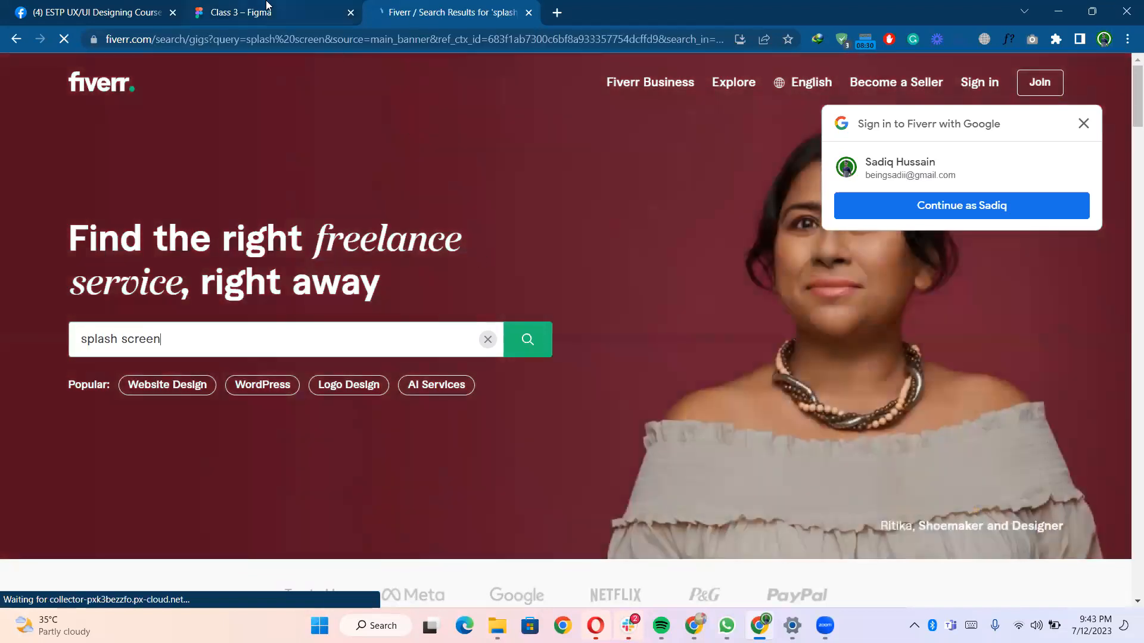
# - Browse the splash screen search results for design inspiration, dismissing the sign-in popup
pyautogui.click(269, 10)
pyautogui.click(413, 11)
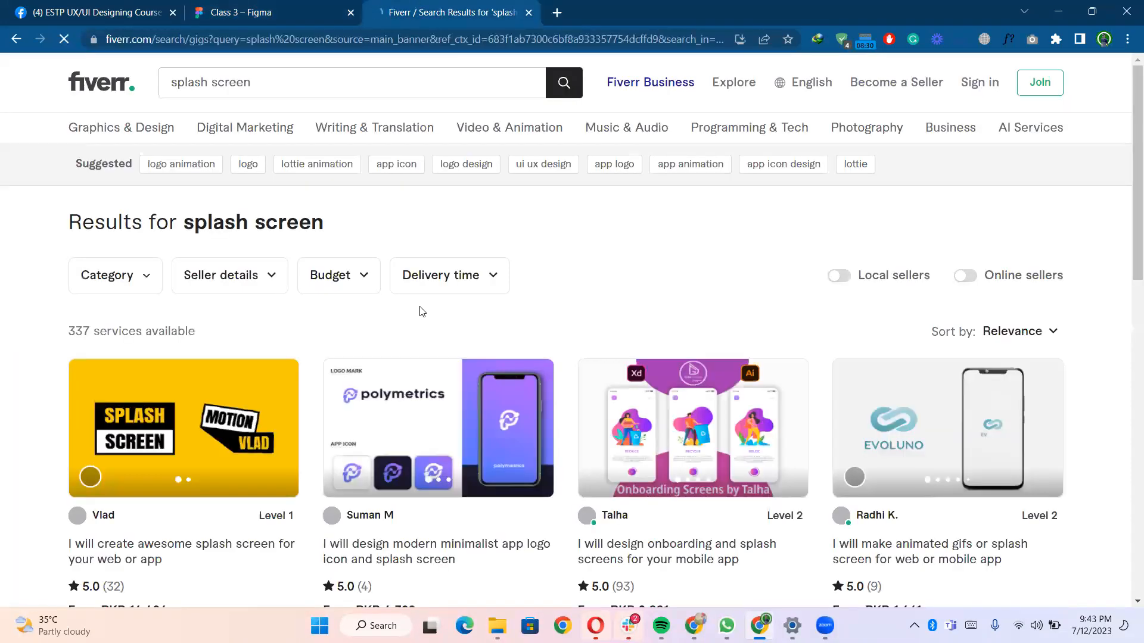
pyautogui.scroll(-3, 422, 311)
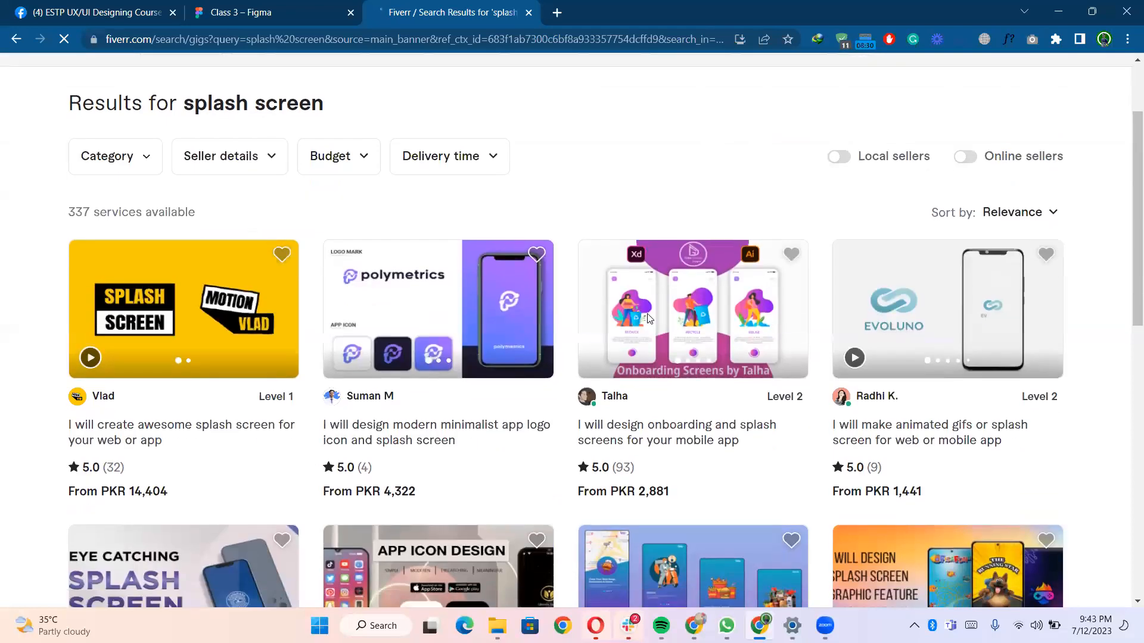
pyautogui.scroll(-1, 685, 358)
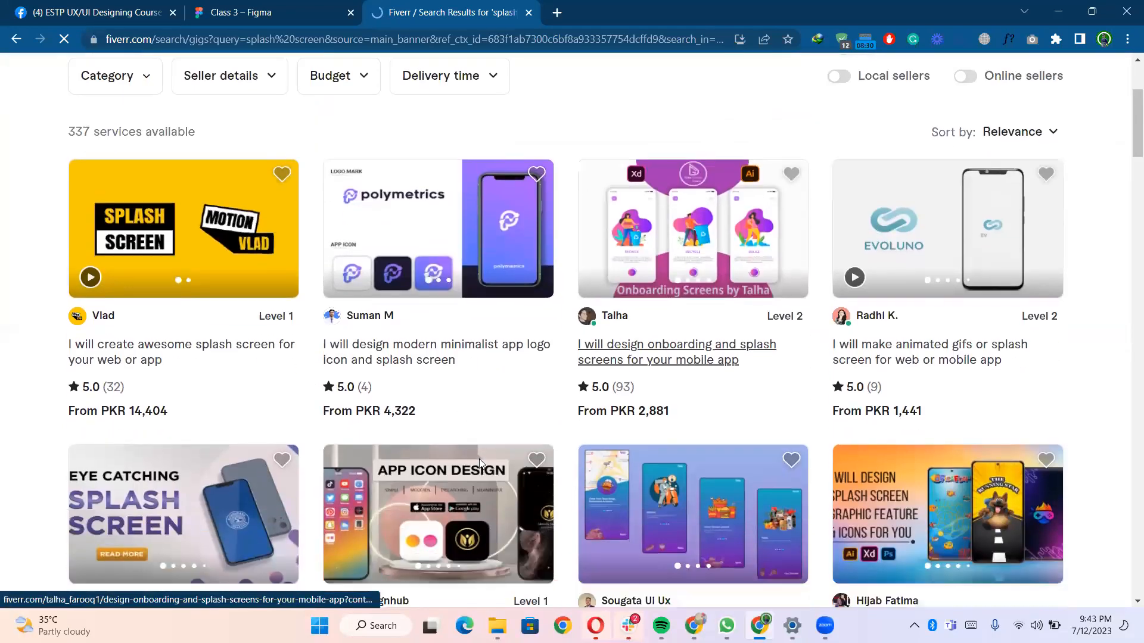
pyautogui.scroll(3, 127, 300)
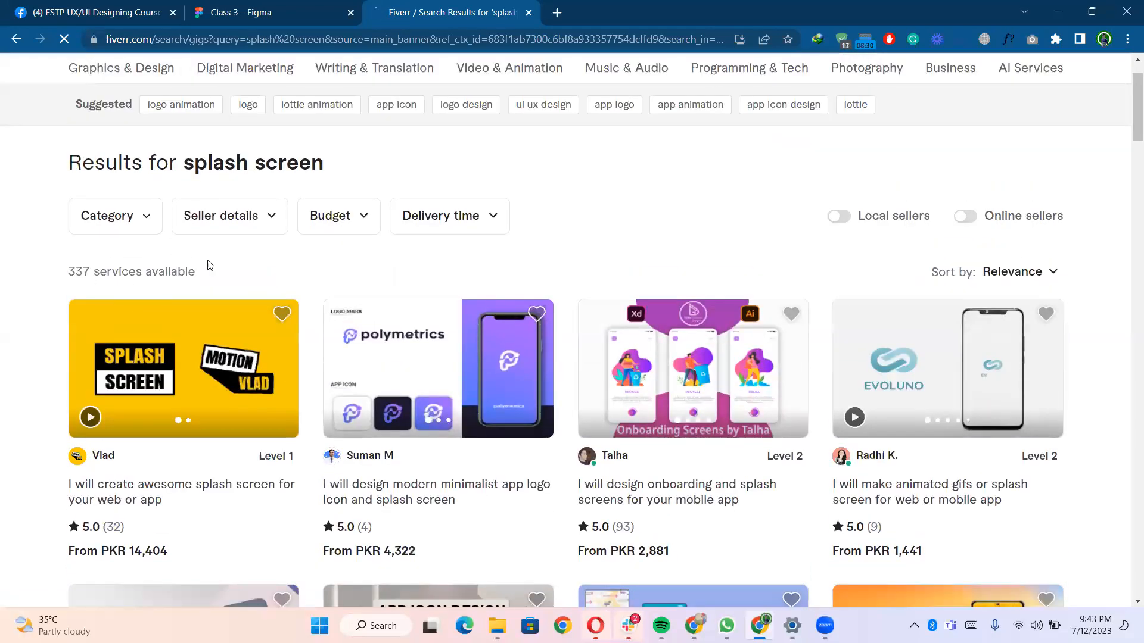
pyautogui.scroll(-3, 518, 350)
pyautogui.scroll(-2, 519, 350)
pyautogui.scroll(4, 519, 350)
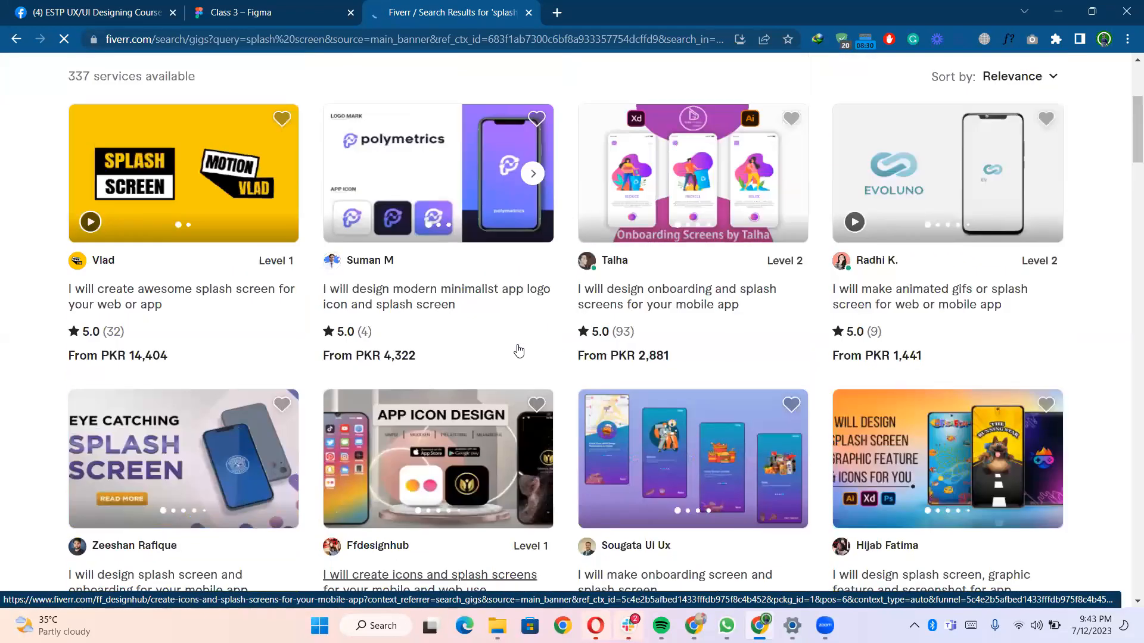
pyautogui.scroll(-3, 519, 351)
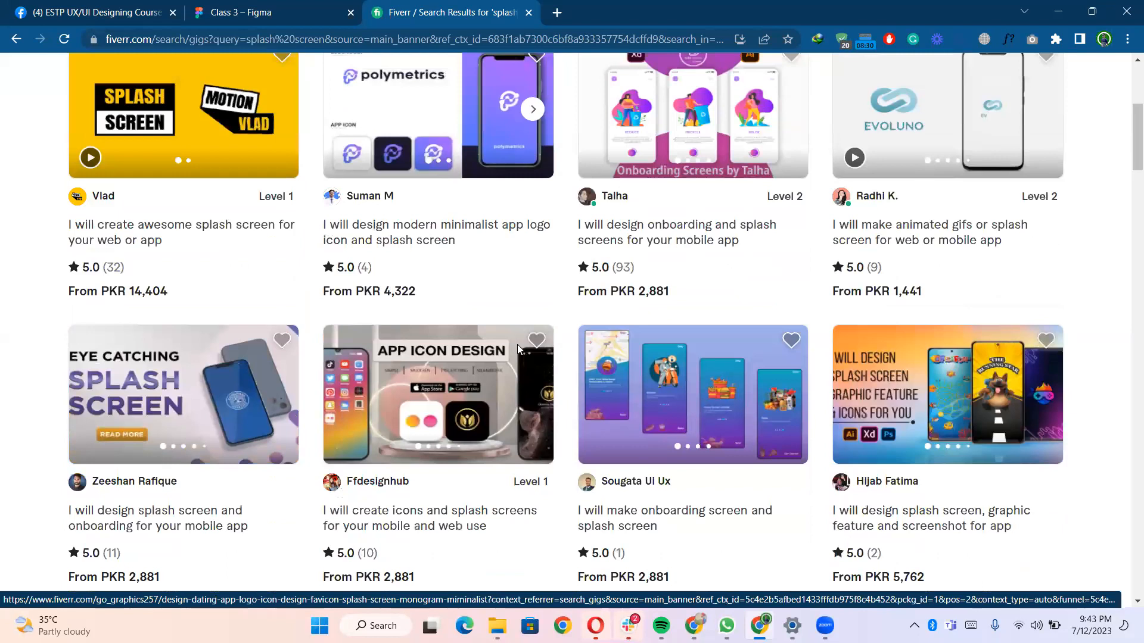
pyautogui.scroll(-6, 517, 344)
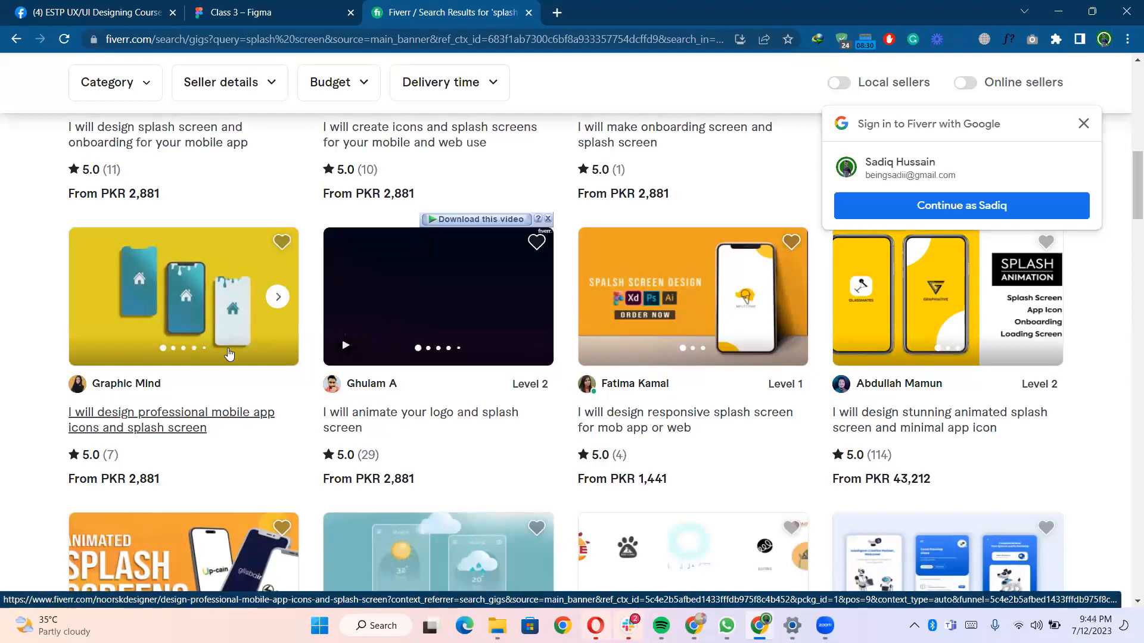
pyautogui.scroll(-4, 230, 354)
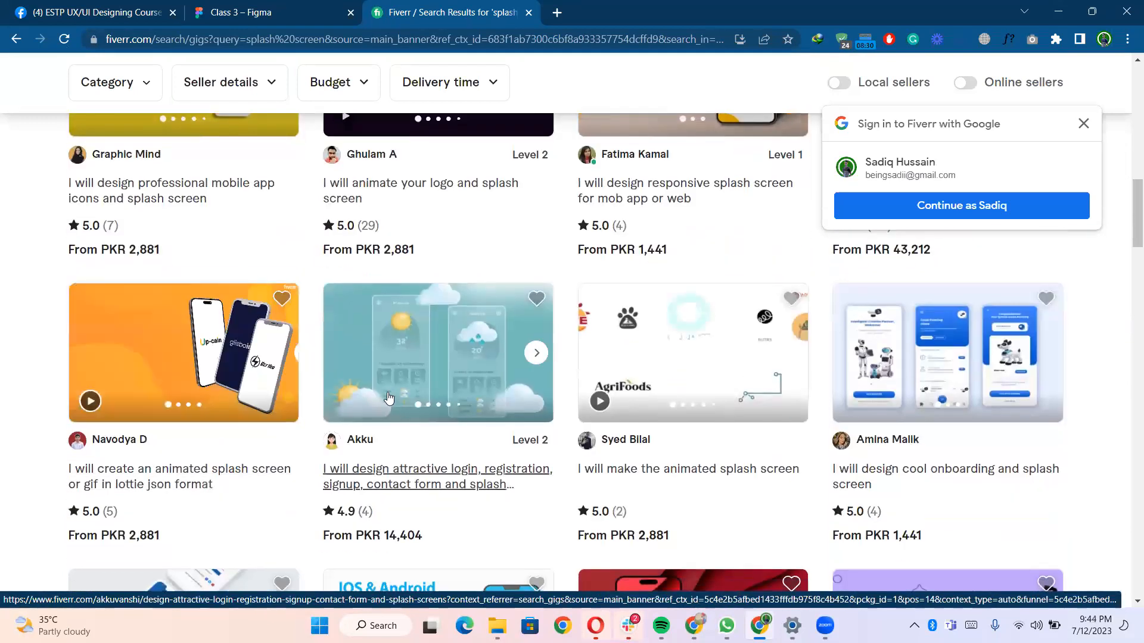
pyautogui.scroll(-6, 389, 398)
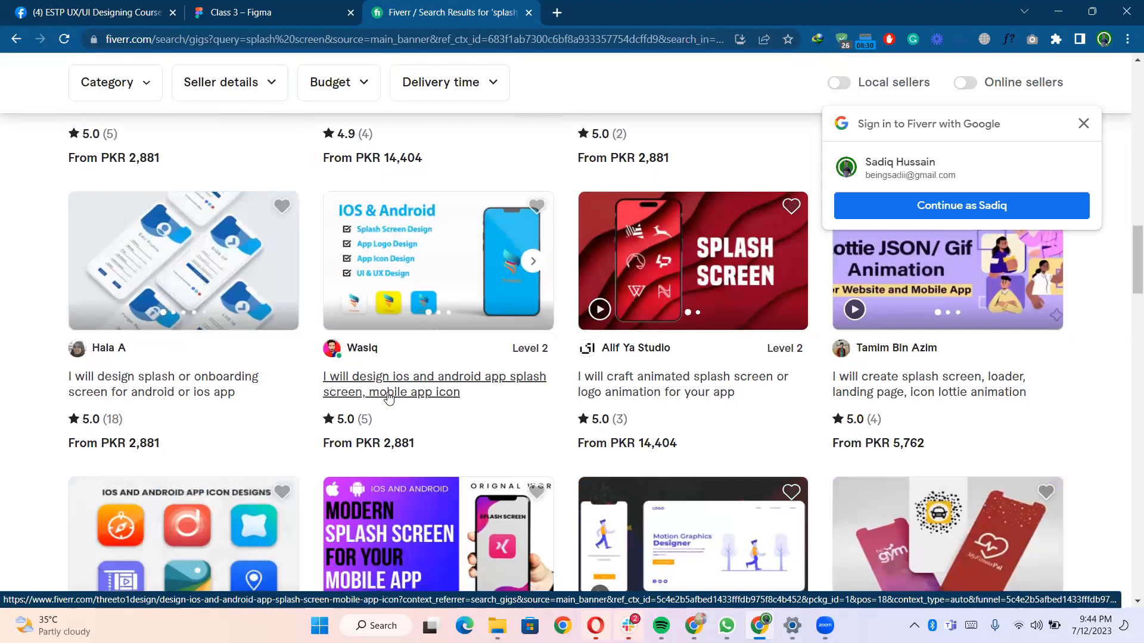
pyautogui.scroll(-1, 388, 398)
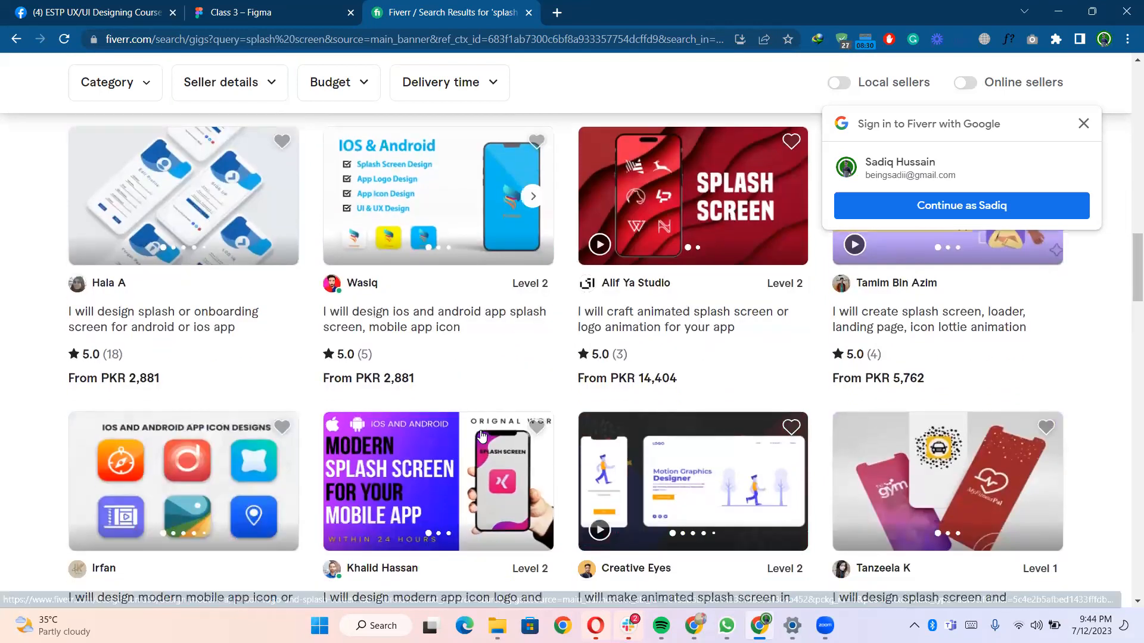
pyautogui.scroll(-3, 482, 436)
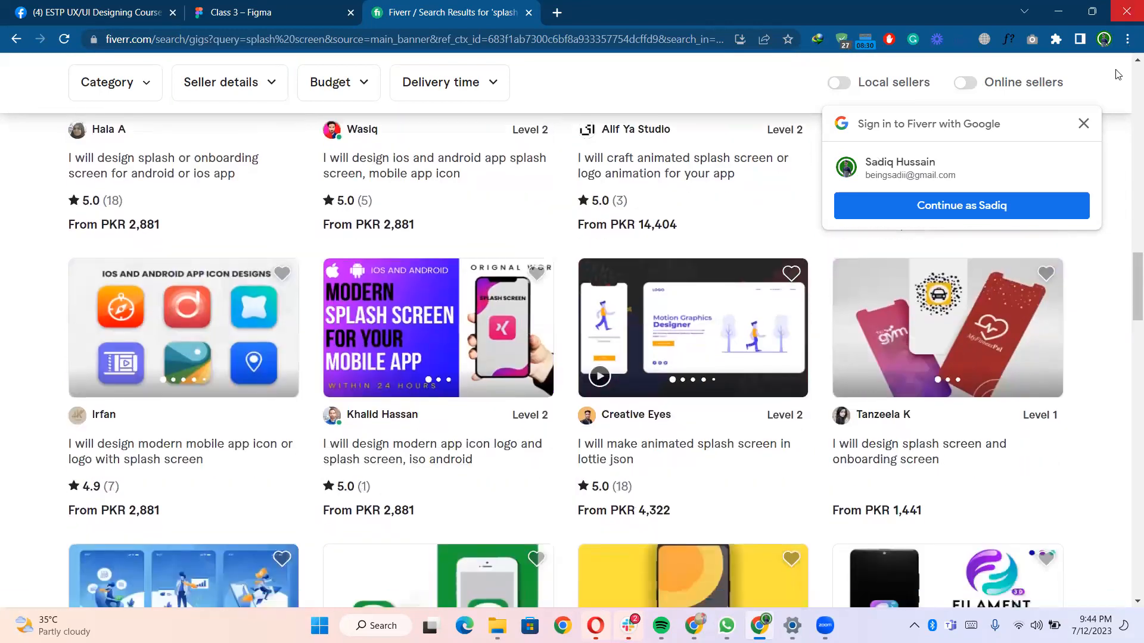
pyautogui.click(1080, 126)
pyautogui.scroll(-2, 930, 462)
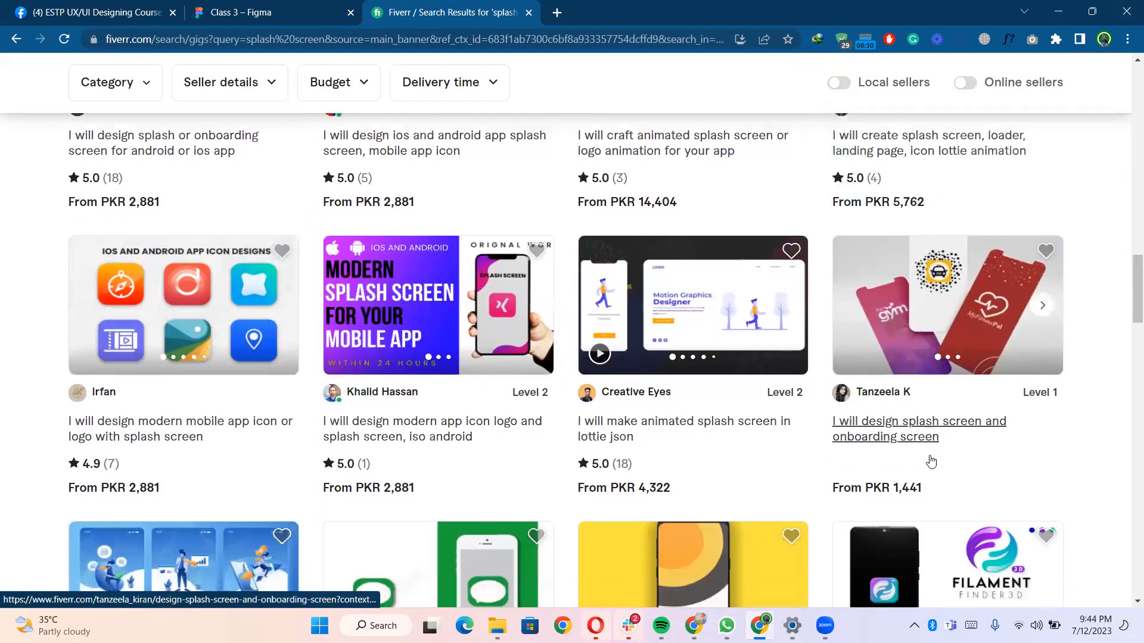
# - Scroll further through the splash screen listings down to the results page navigation
pyautogui.click(301, 12)
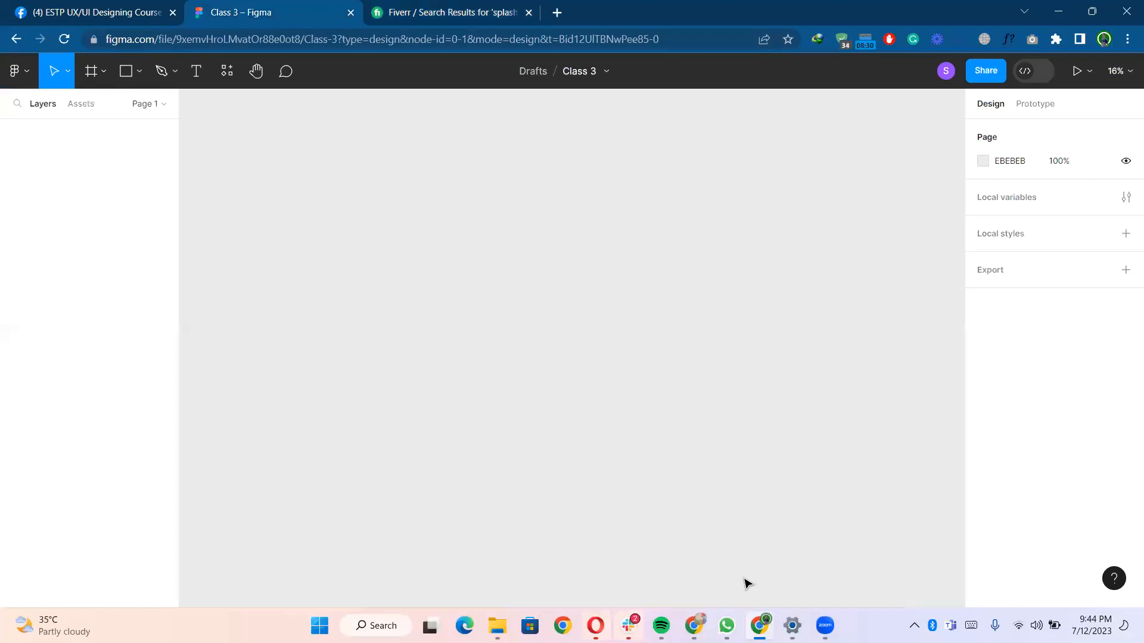
pyautogui.click(392, 11)
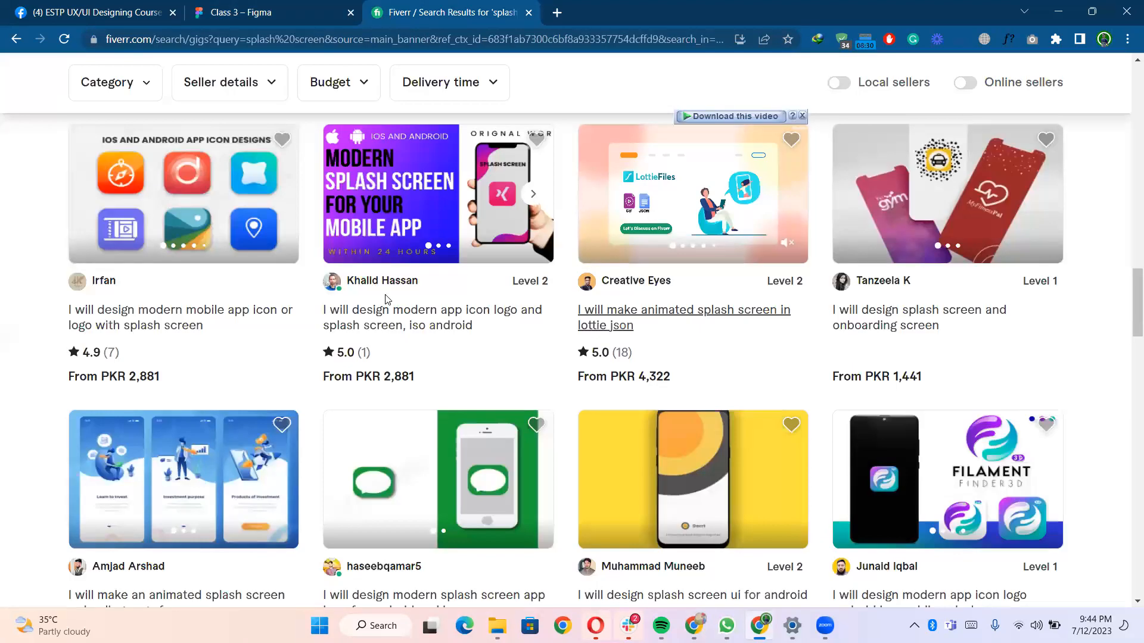
pyautogui.scroll(-2, 386, 299)
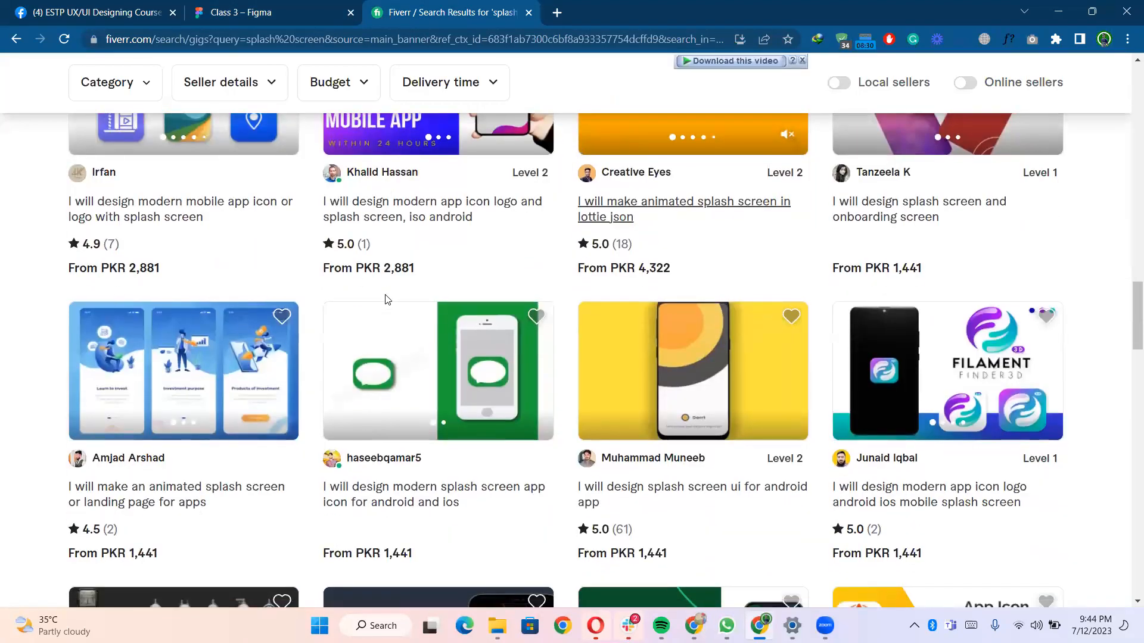
pyautogui.scroll(-4, 384, 299)
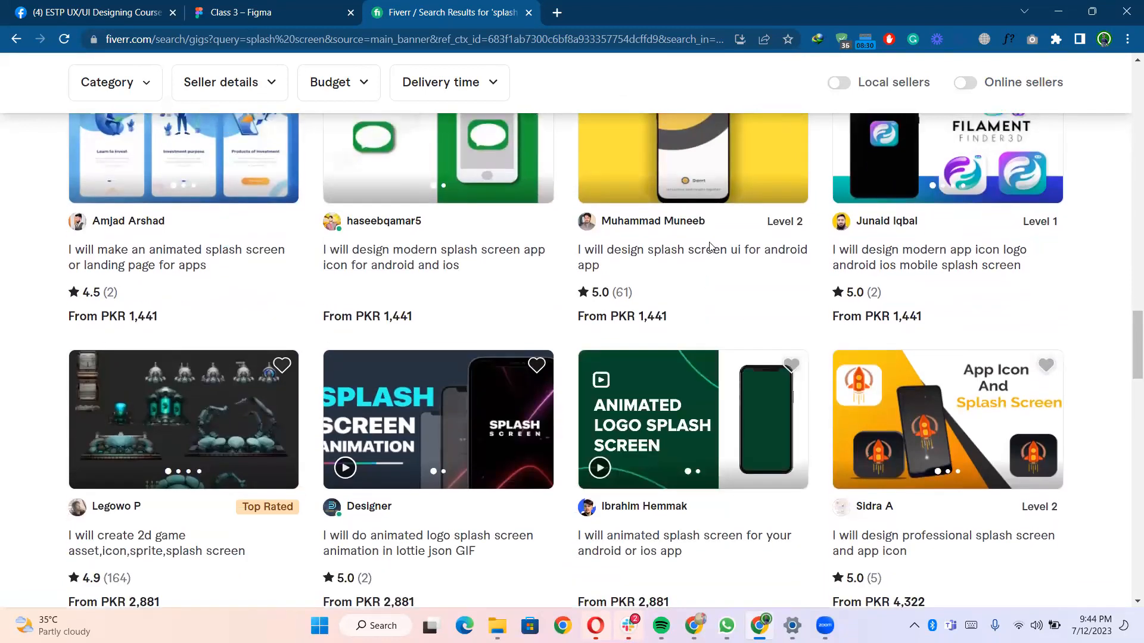
pyautogui.scroll(2, 702, 283)
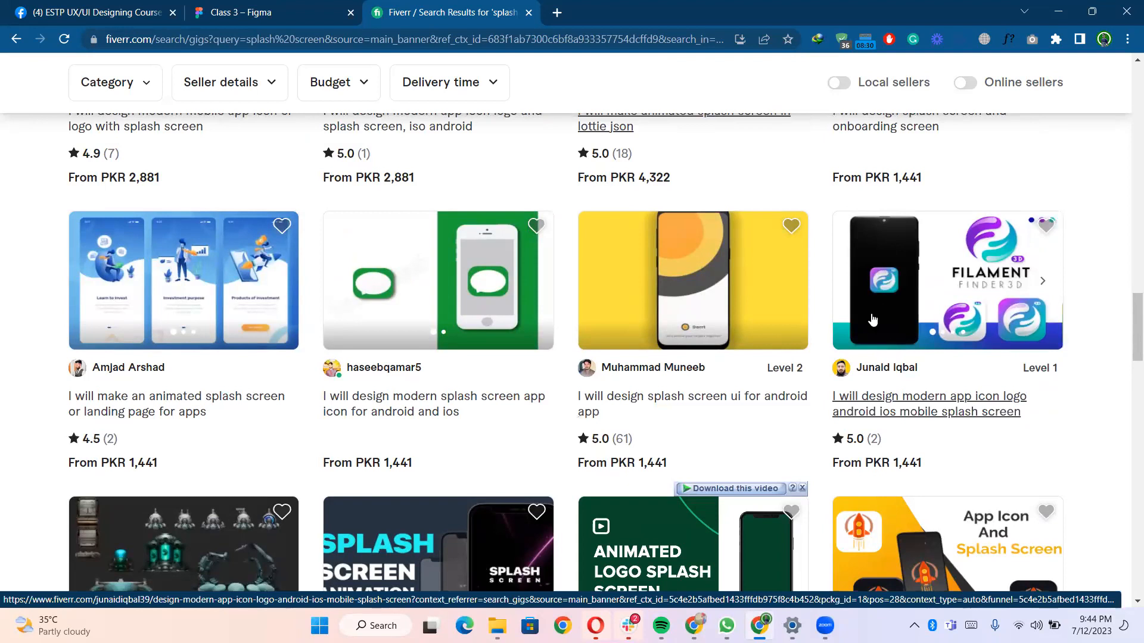
pyautogui.scroll(-4, 789, 307)
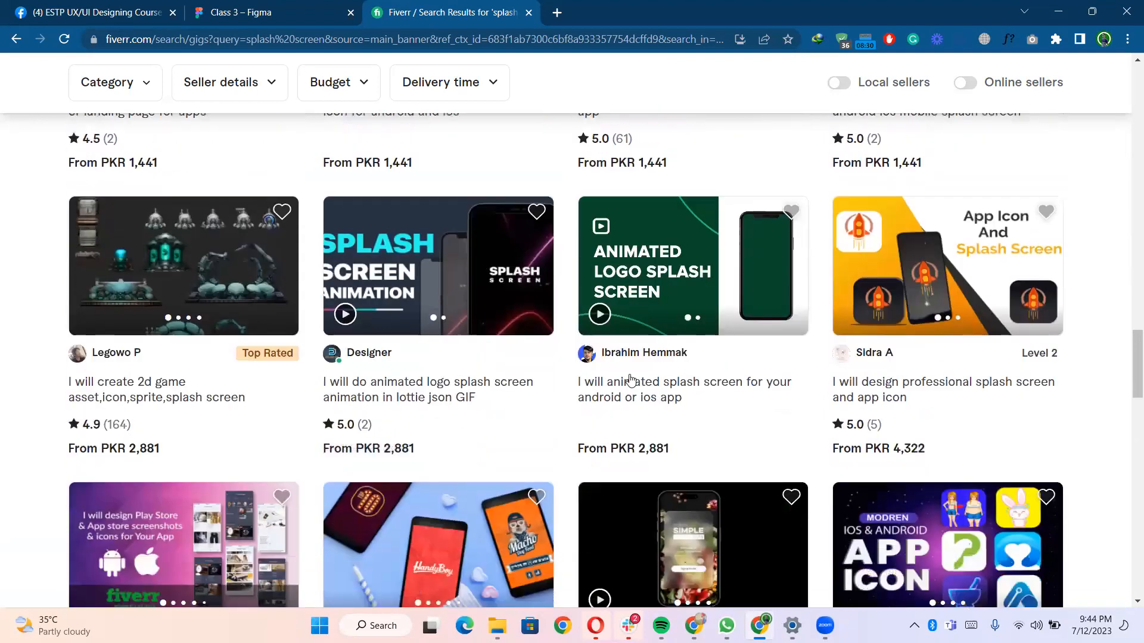
pyautogui.scroll(-10, 707, 418)
pyautogui.scroll(-6, 707, 388)
pyautogui.scroll(-1, 724, 409)
pyautogui.scroll(3, 723, 410)
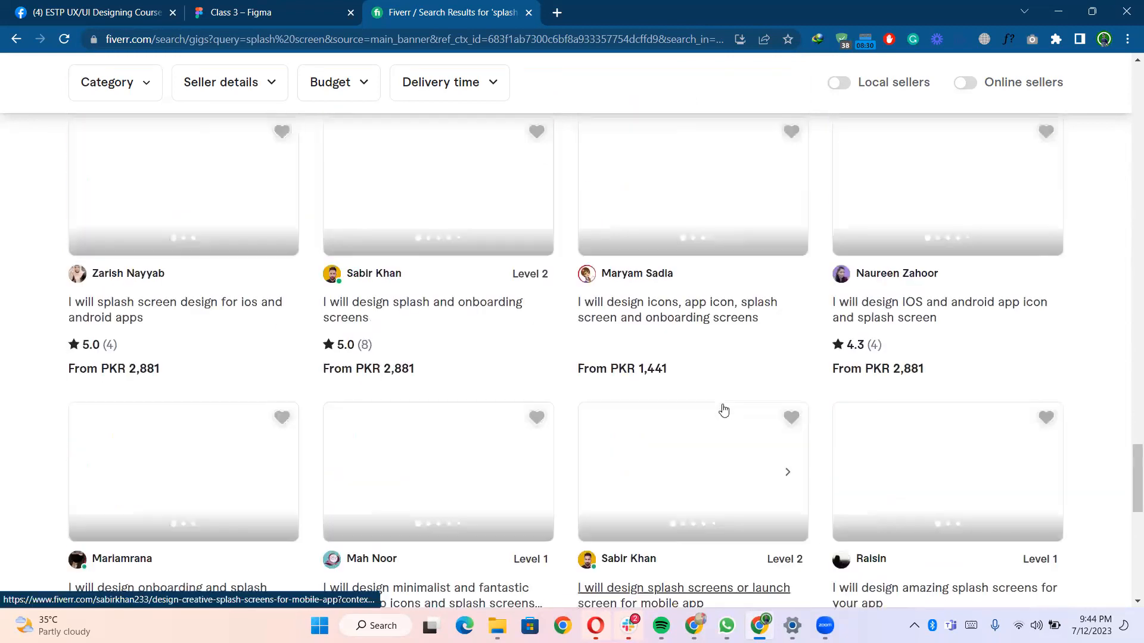
pyautogui.scroll(2, 724, 410)
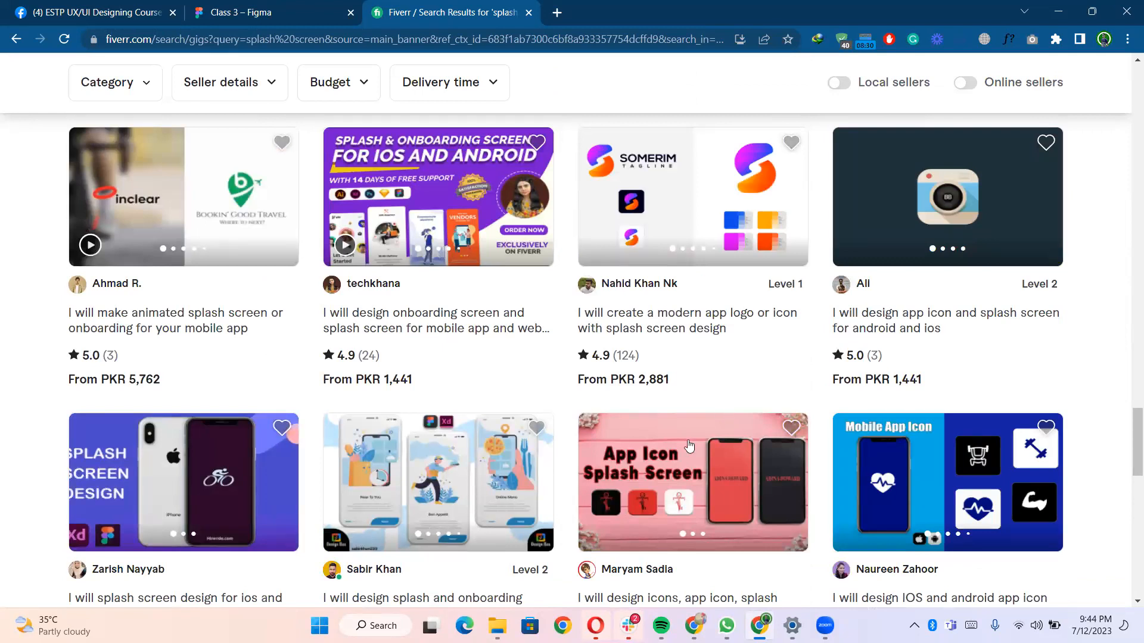
pyautogui.scroll(-2, 620, 457)
pyautogui.scroll(-3, 617, 456)
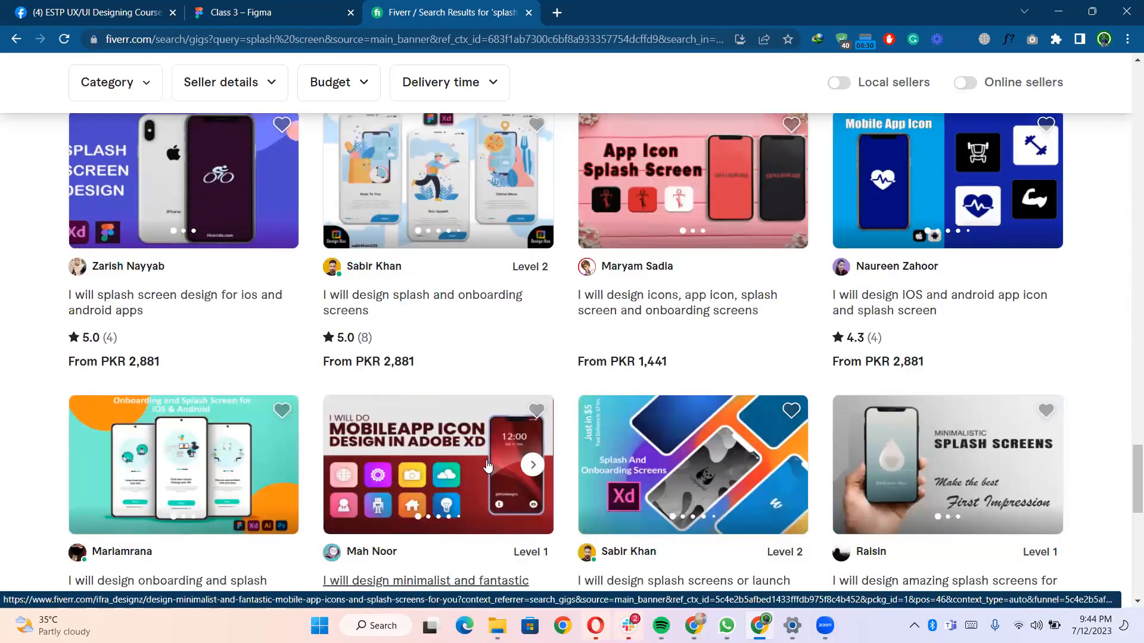
pyautogui.scroll(-2, 488, 465)
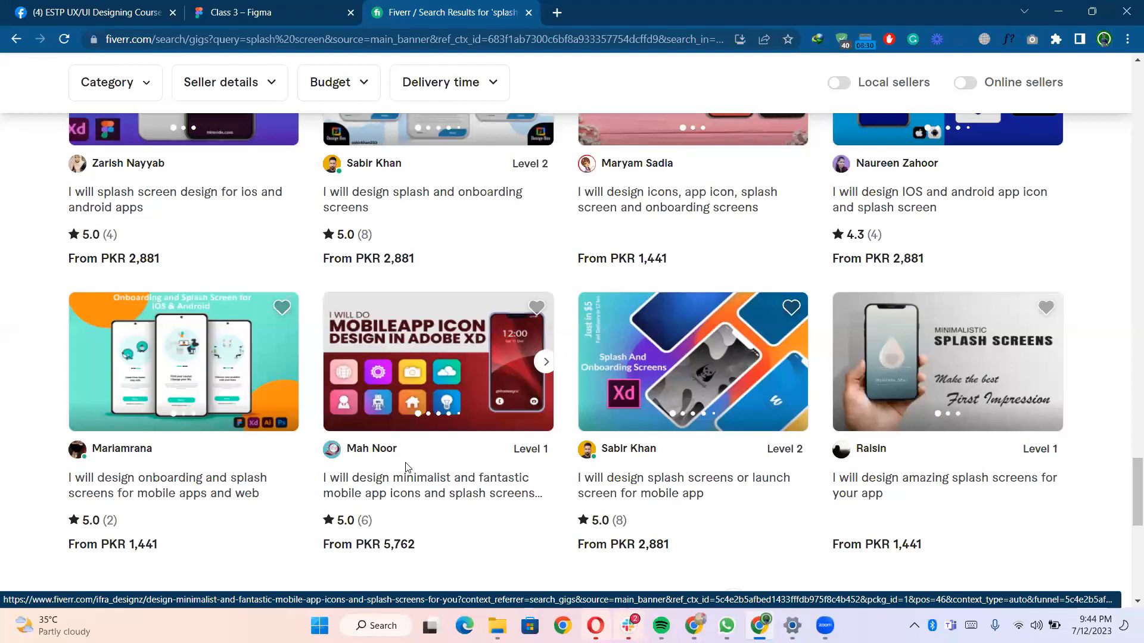
pyautogui.scroll(-7, 405, 468)
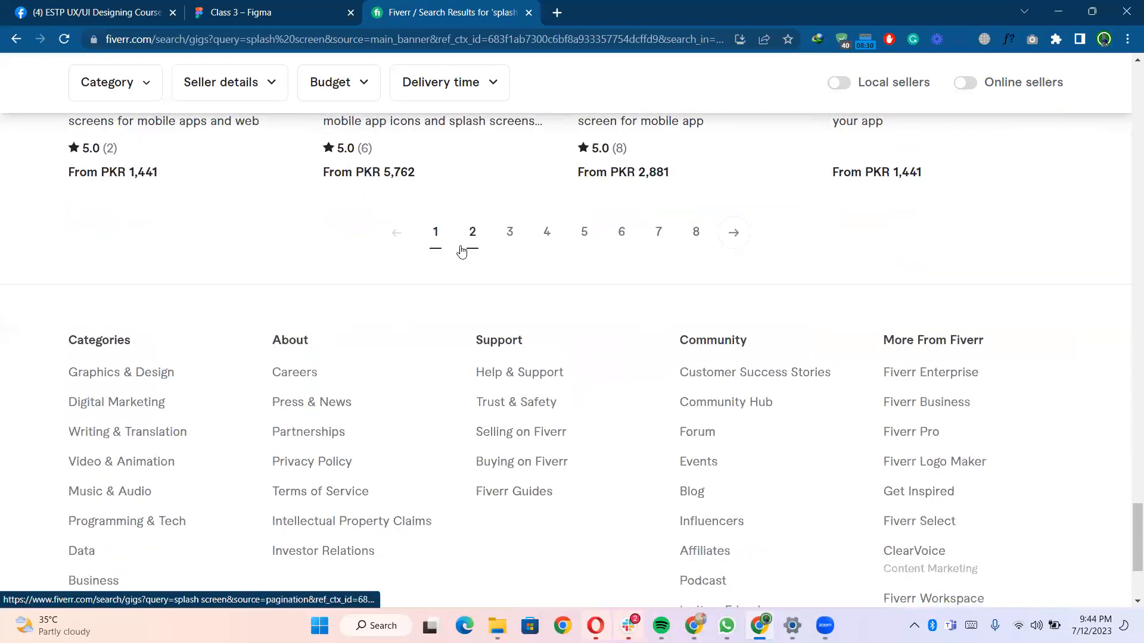
pyautogui.scroll(4, 463, 249)
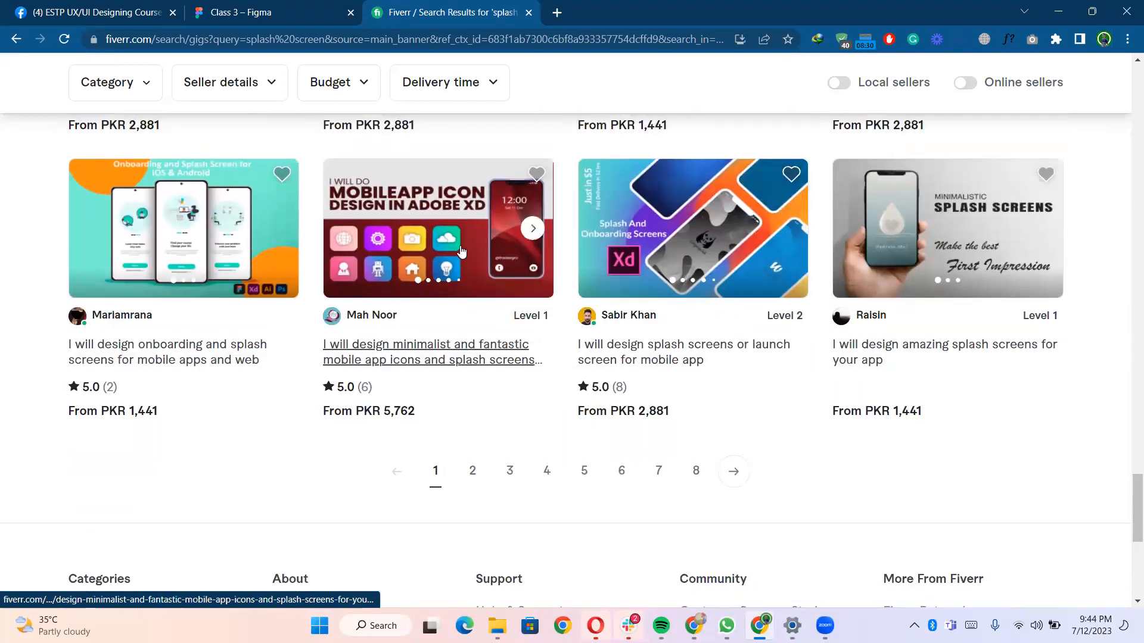
pyautogui.scroll(12, 460, 251)
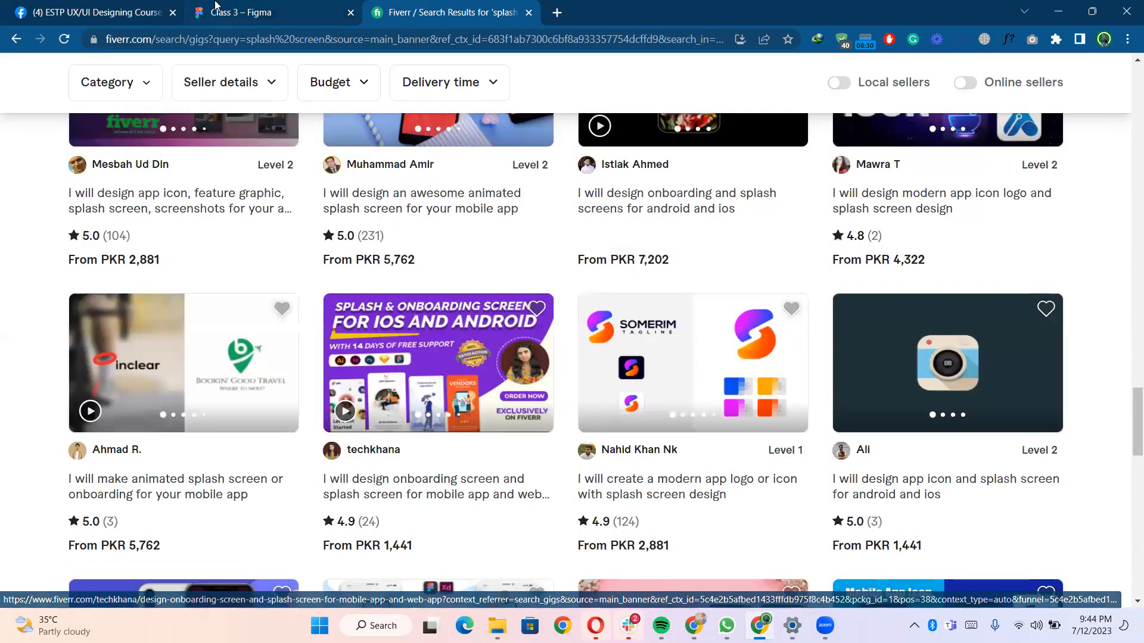
# - Return to the Figma file and add an iPhone 13 mini frame (375 × 812) to the canvas
pyautogui.click(226, 12)
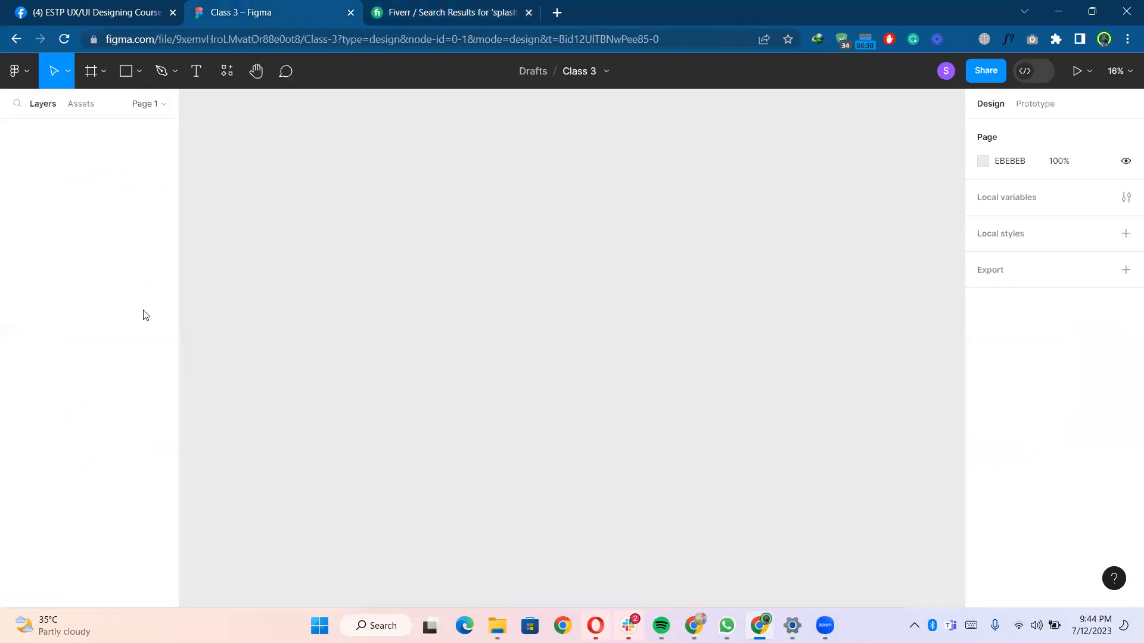
pyautogui.click(396, 6)
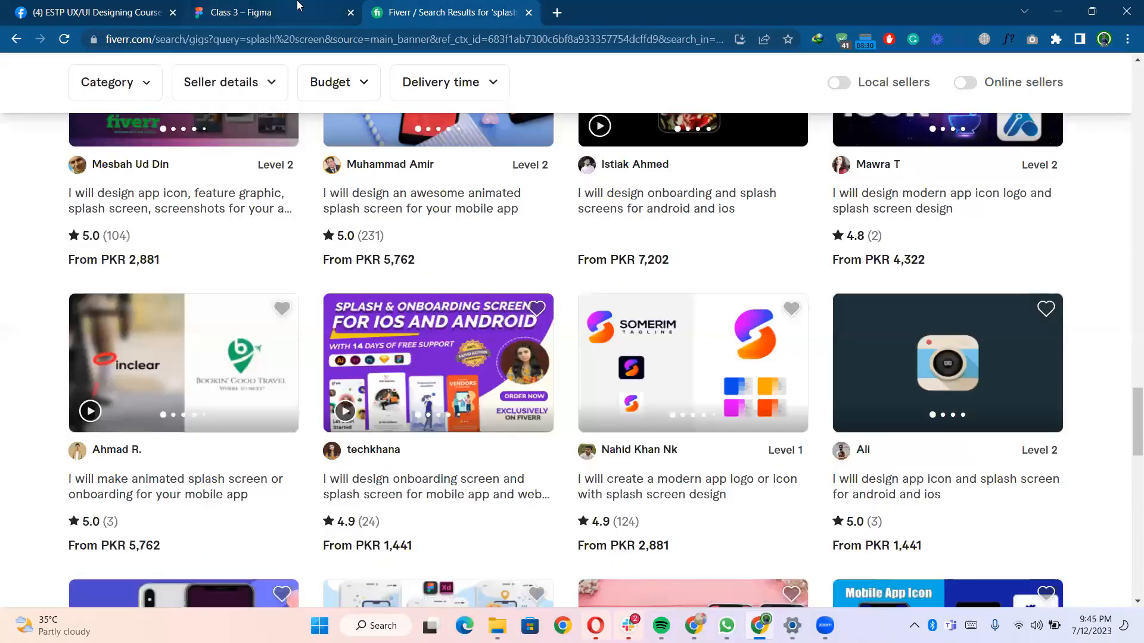
pyautogui.click(295, 5)
pyautogui.moveTo(418, 5)
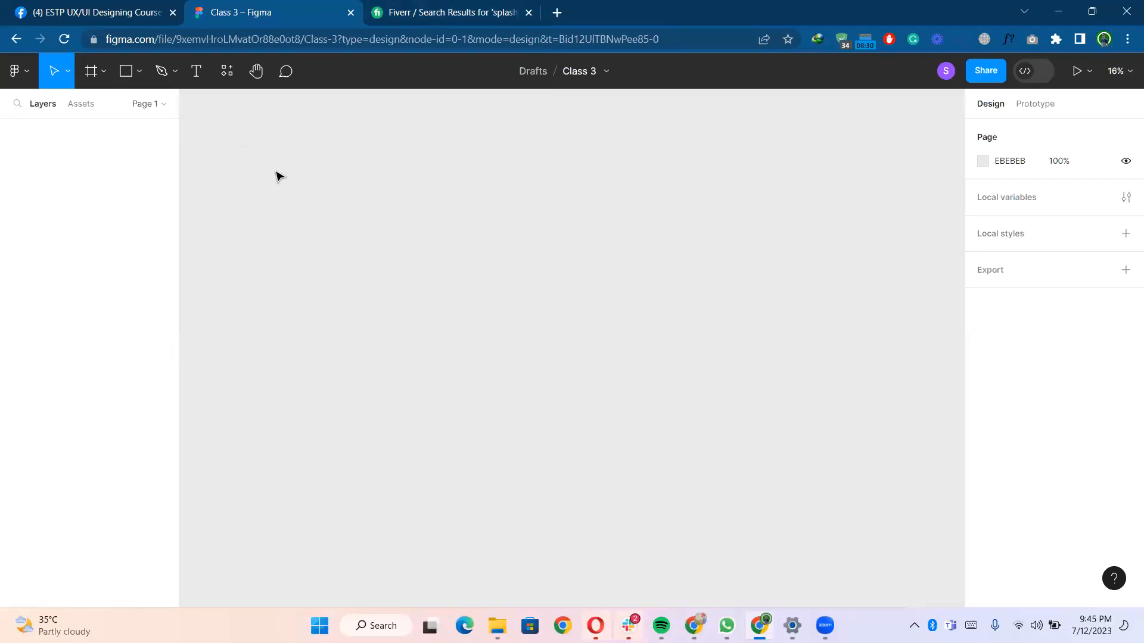
pyautogui.press('f')
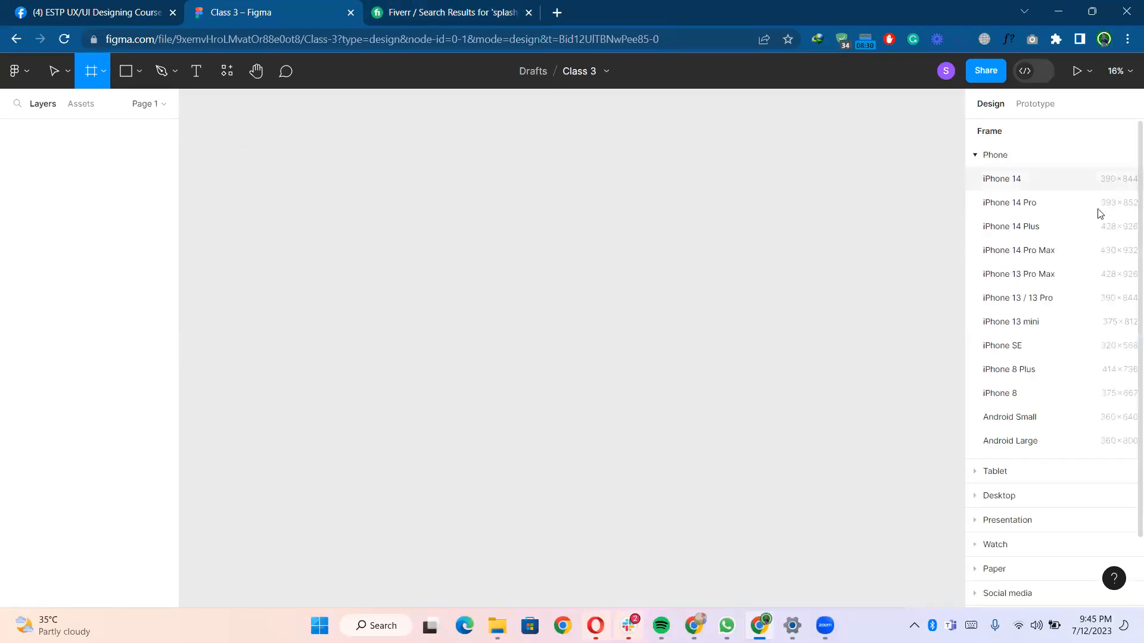
pyautogui.scroll(-1, 1037, 298)
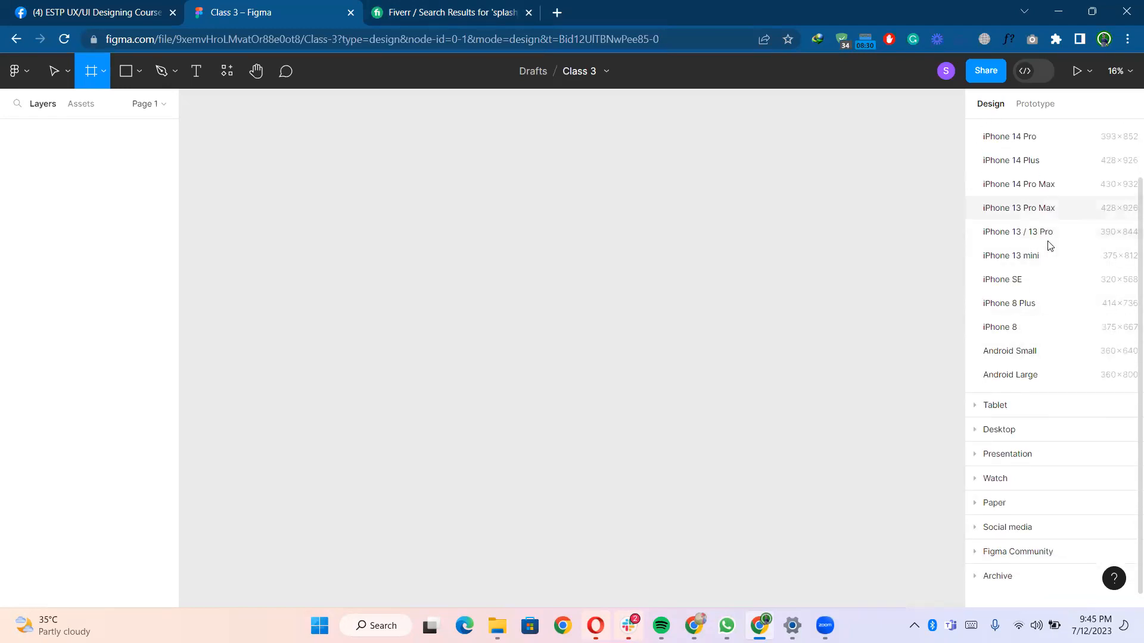
pyautogui.click(1044, 256)
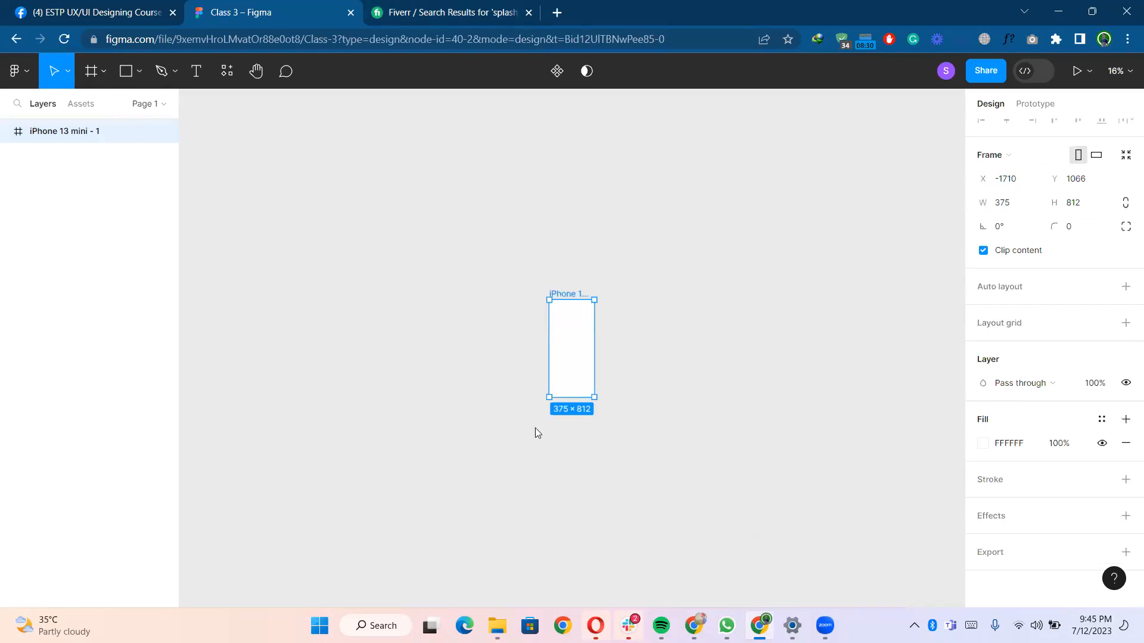
# - Move the iPhone 13 mini frame to a new position on the canvas
pyautogui.scroll(5, 592, 382)
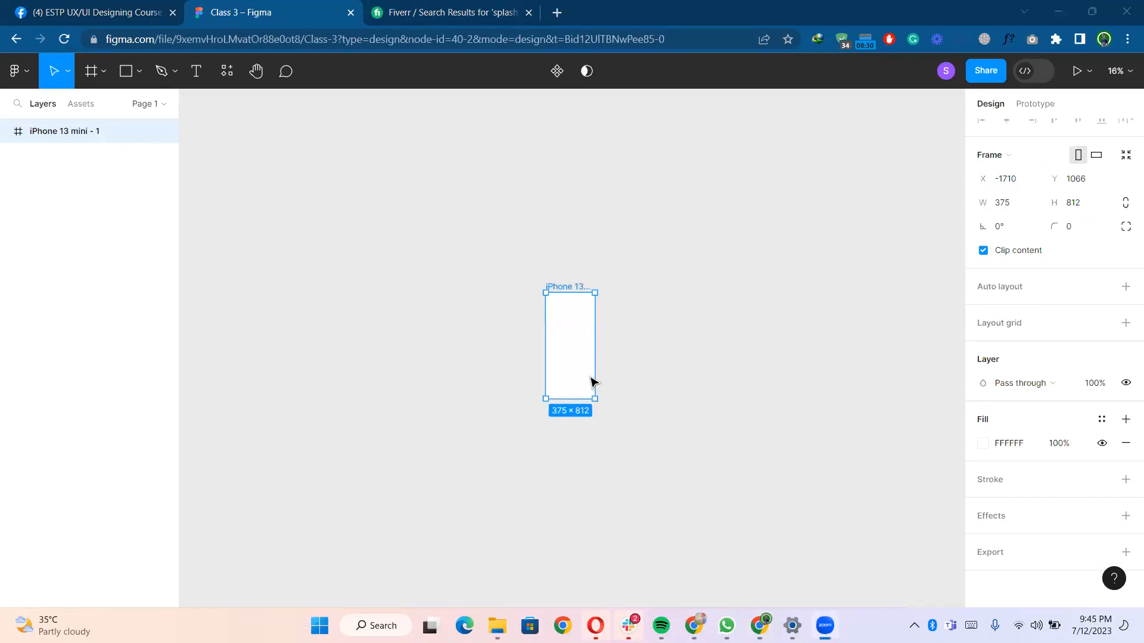
pyautogui.scroll(3, 592, 382)
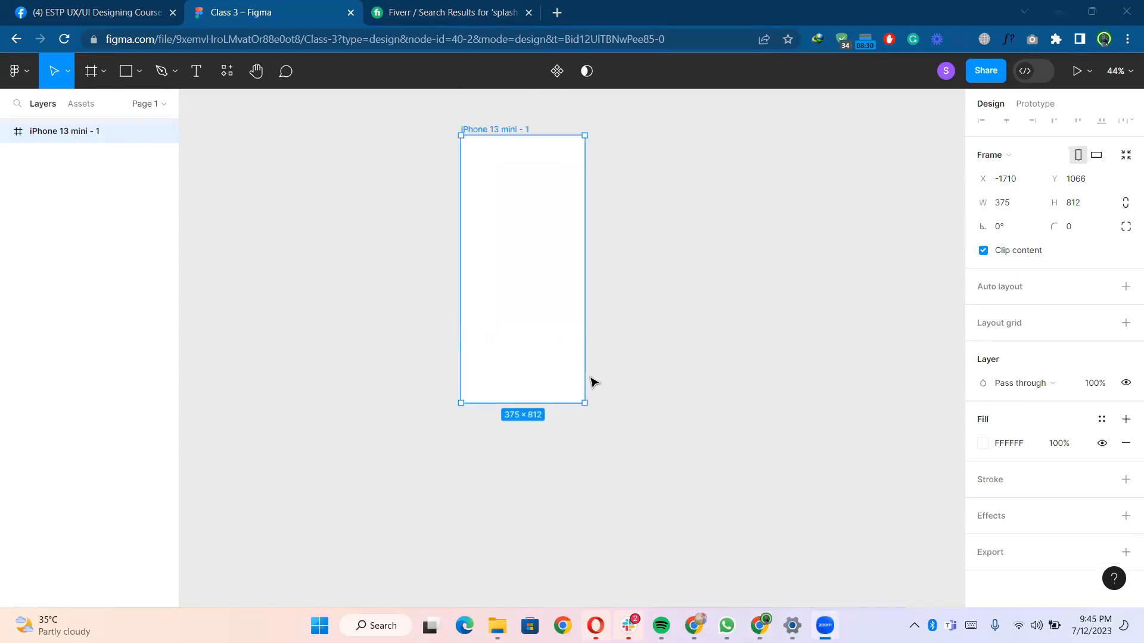
pyautogui.scroll(2, 528, 366)
pyautogui.scroll(3, 527, 367)
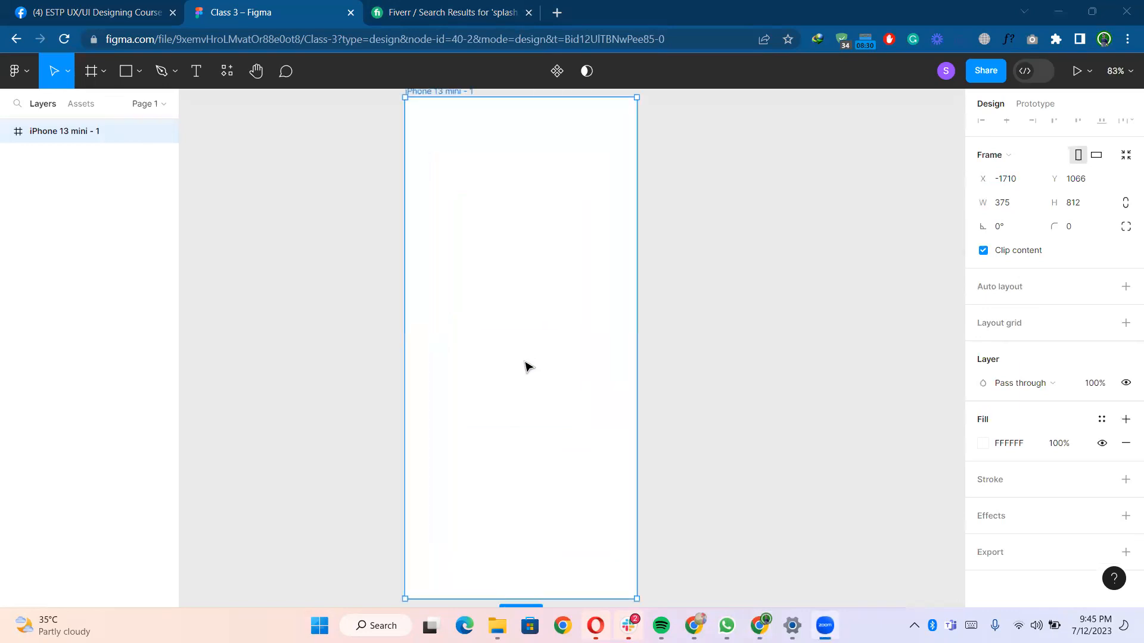
pyautogui.rightClick(525, 360)
pyautogui.click(463, 348)
pyautogui.scroll(-2, 463, 348)
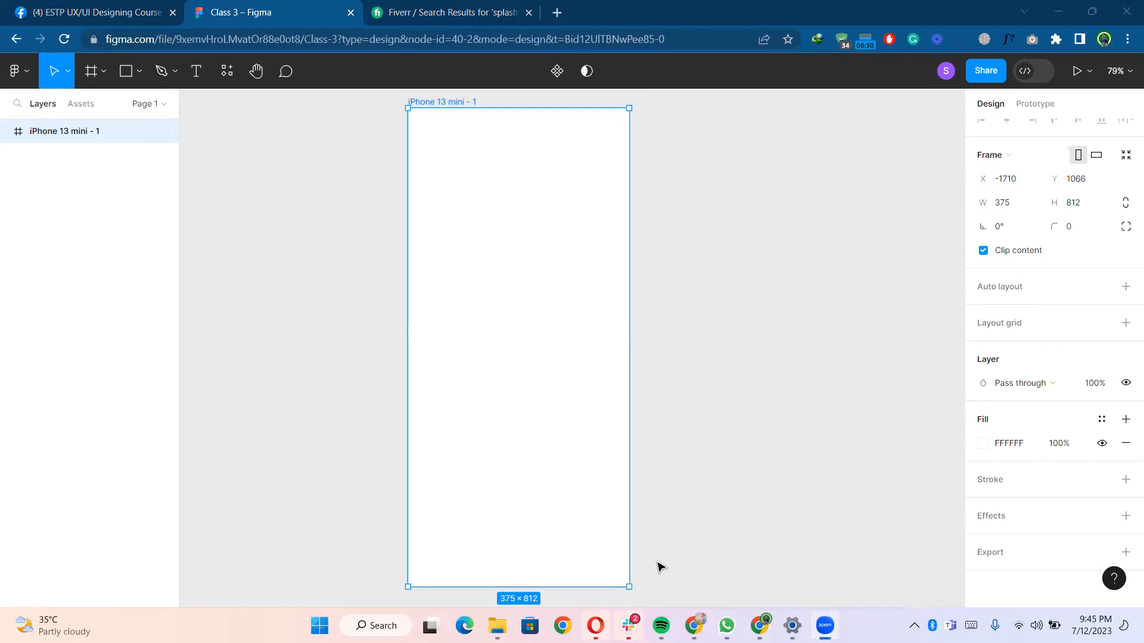
pyautogui.click(715, 278)
pyautogui.scroll(-3, 715, 279)
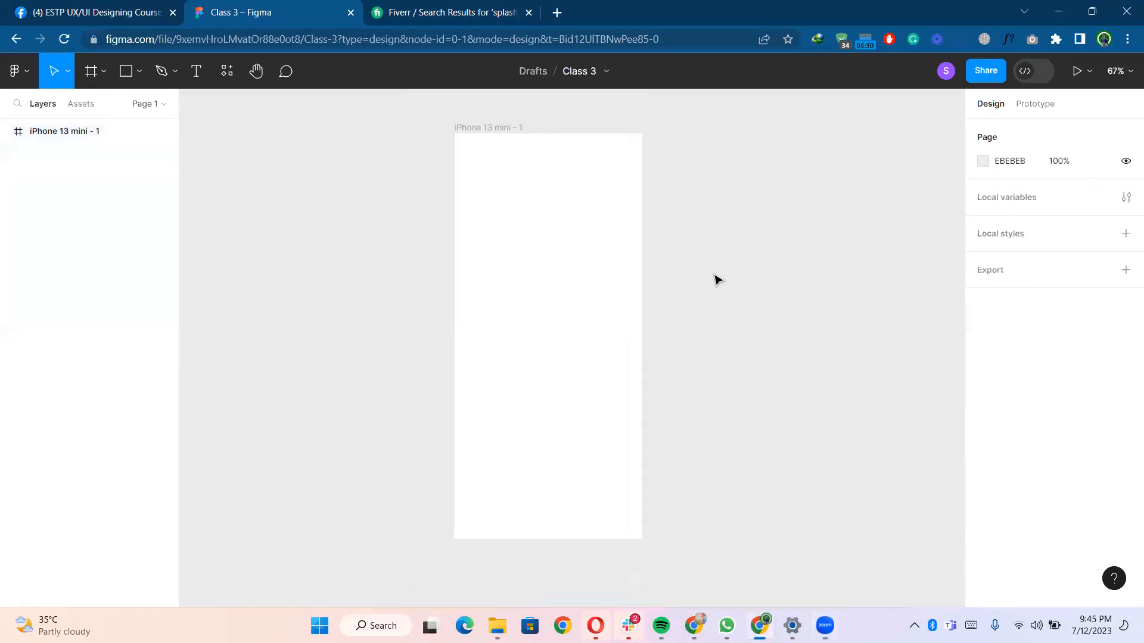
pyautogui.click(587, 265)
pyautogui.moveTo(587, 265); pyautogui.dragTo(477, 253)
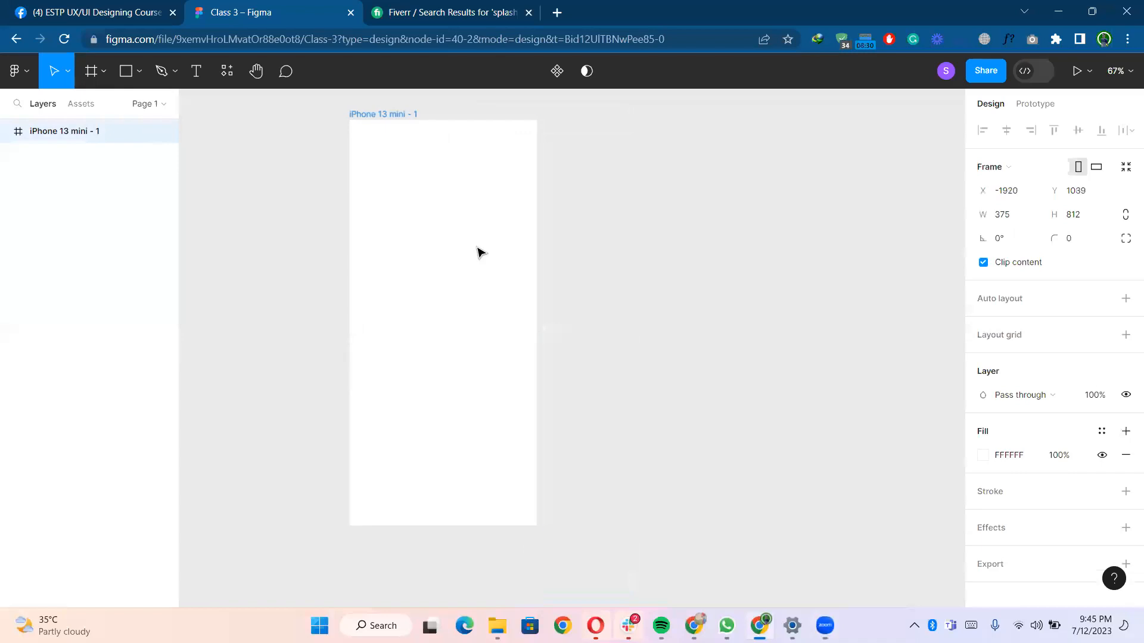
# - Rename the frame to "Splash Screen"
pyautogui.doubleClick(404, 114)
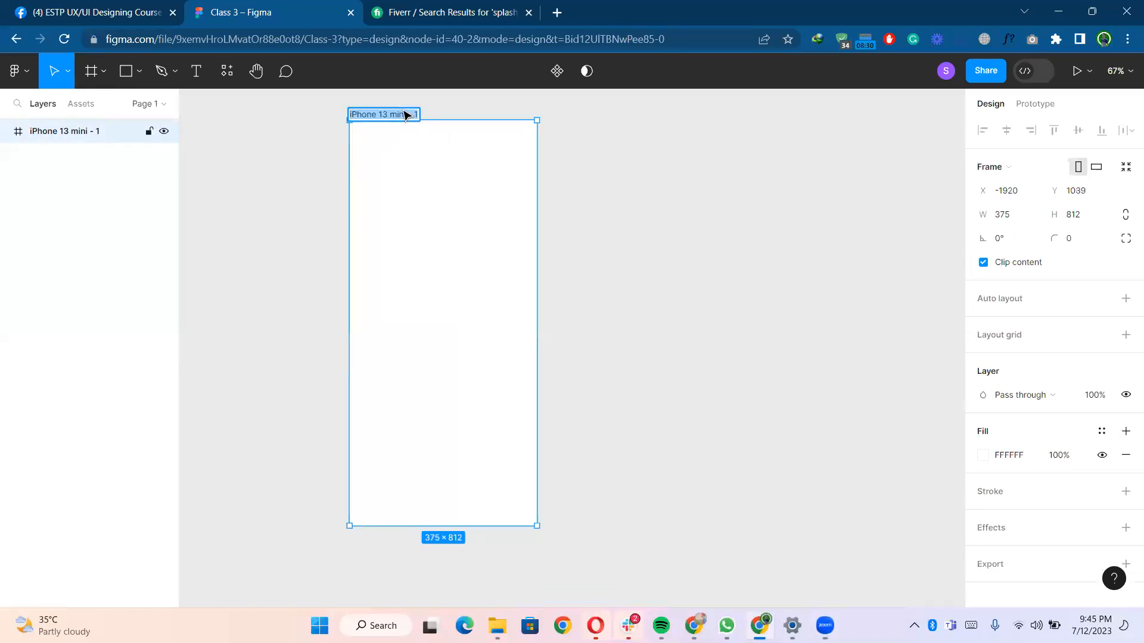
pyautogui.write('Spa')
pyautogui.press('BackSpace')
pyautogui.write('lassh')
pyautogui.press('BackSpace')
pyautogui.press('BackSpace')
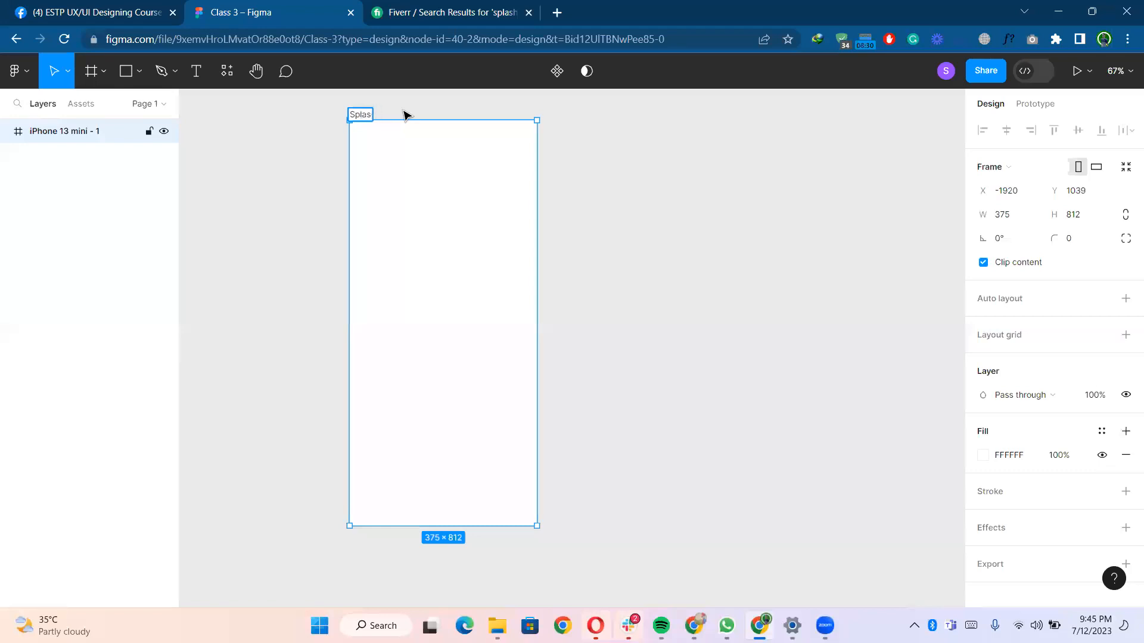
pyautogui.write('h Screen')
pyautogui.press('Return')
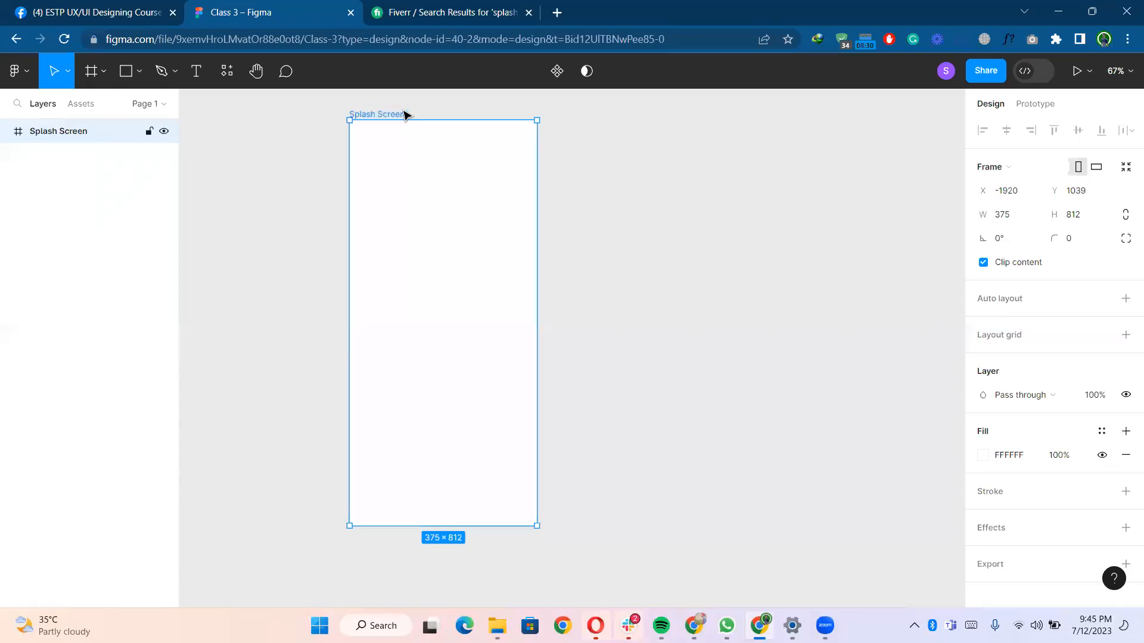
pyautogui.click(646, 174)
pyautogui.scroll(-1, 586, 186)
pyautogui.moveTo(599, 224); pyautogui.dragTo(504, 231)
pyautogui.scroll(-1, 518, 225)
pyautogui.scroll(1, 513, 199)
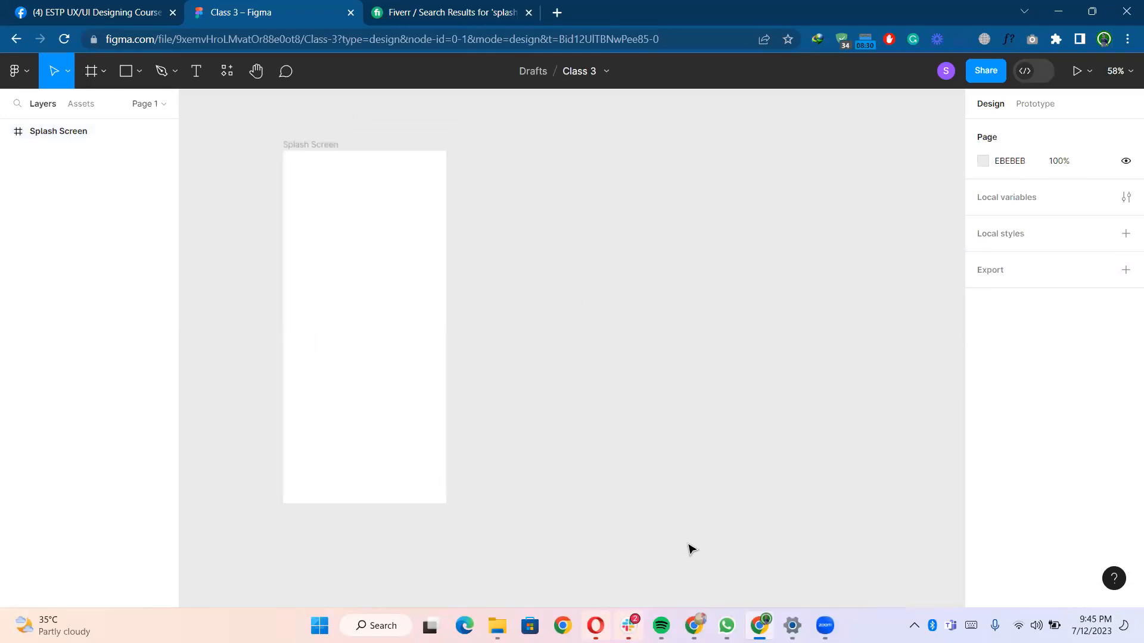
pyautogui.click(360, 244)
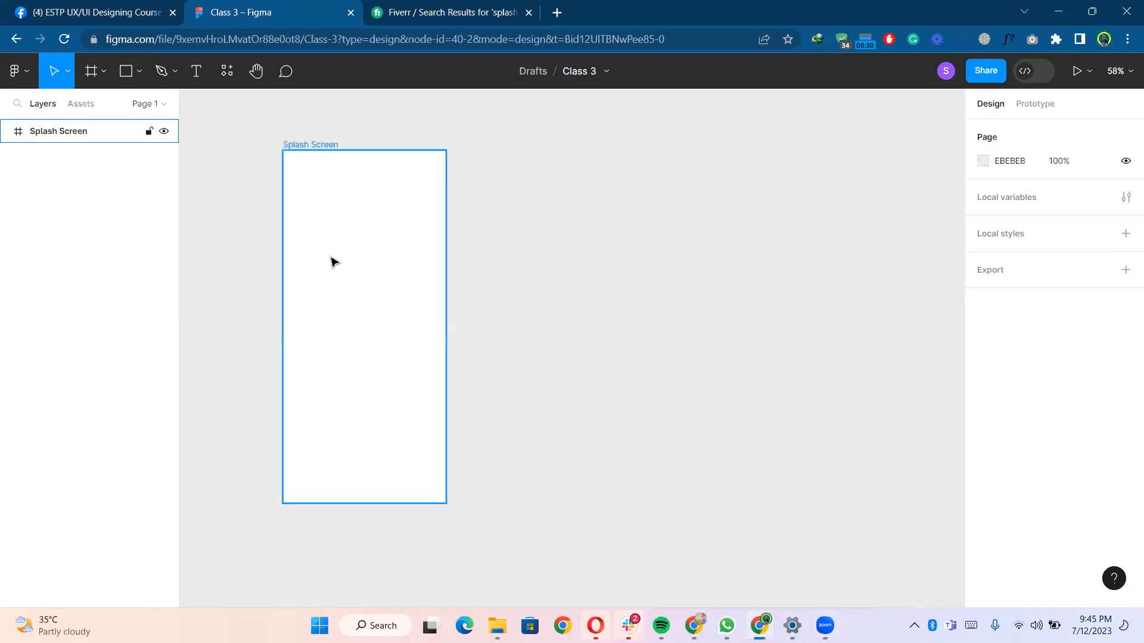
pyautogui.click(504, 249)
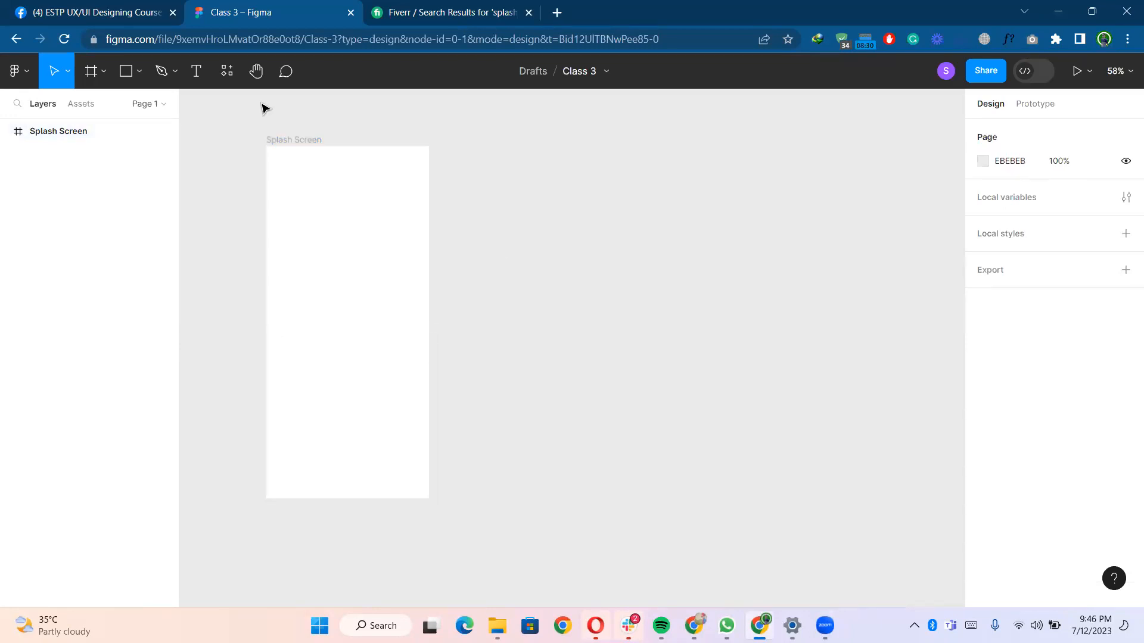
# - Open the plugins resources and run the Iconify plugin
pyautogui.click(227, 83)
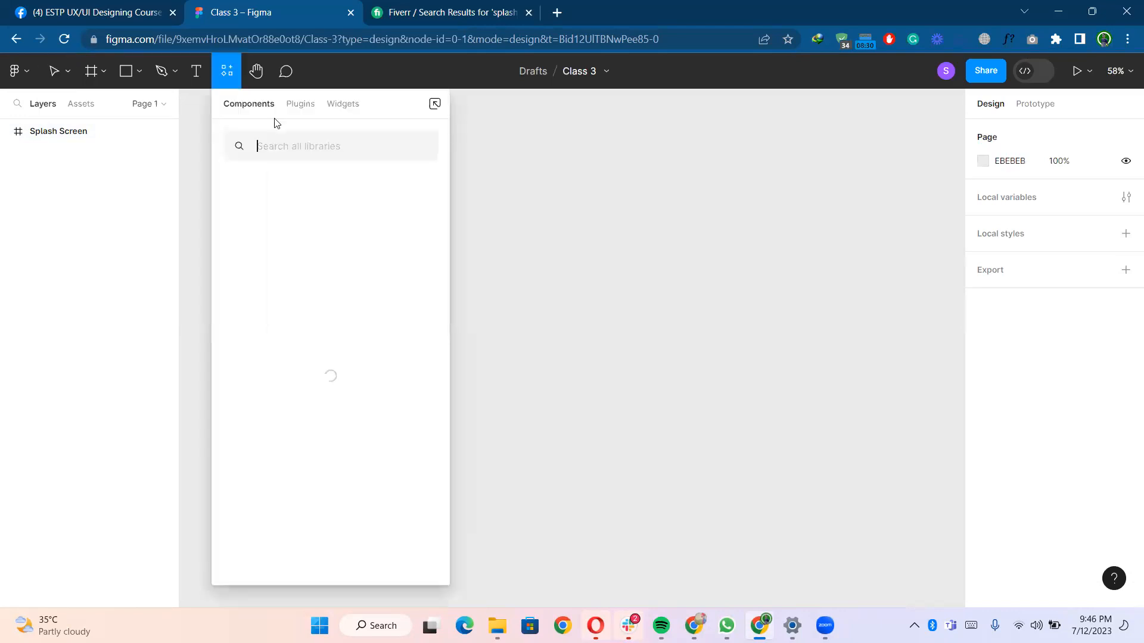
pyautogui.press('Escape')
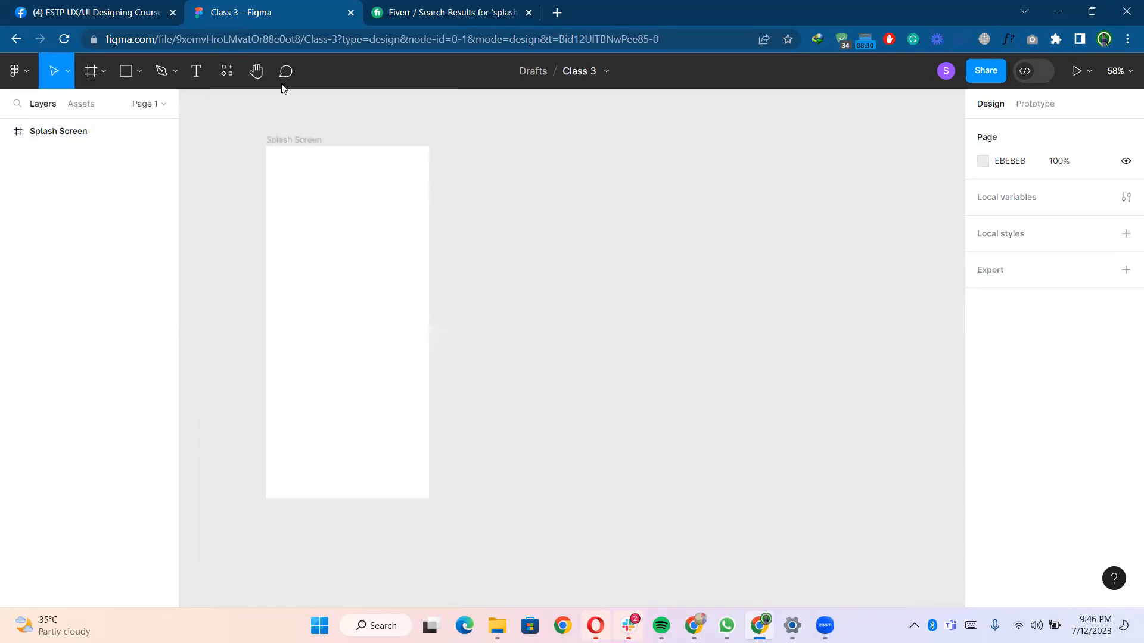
pyautogui.click(227, 73)
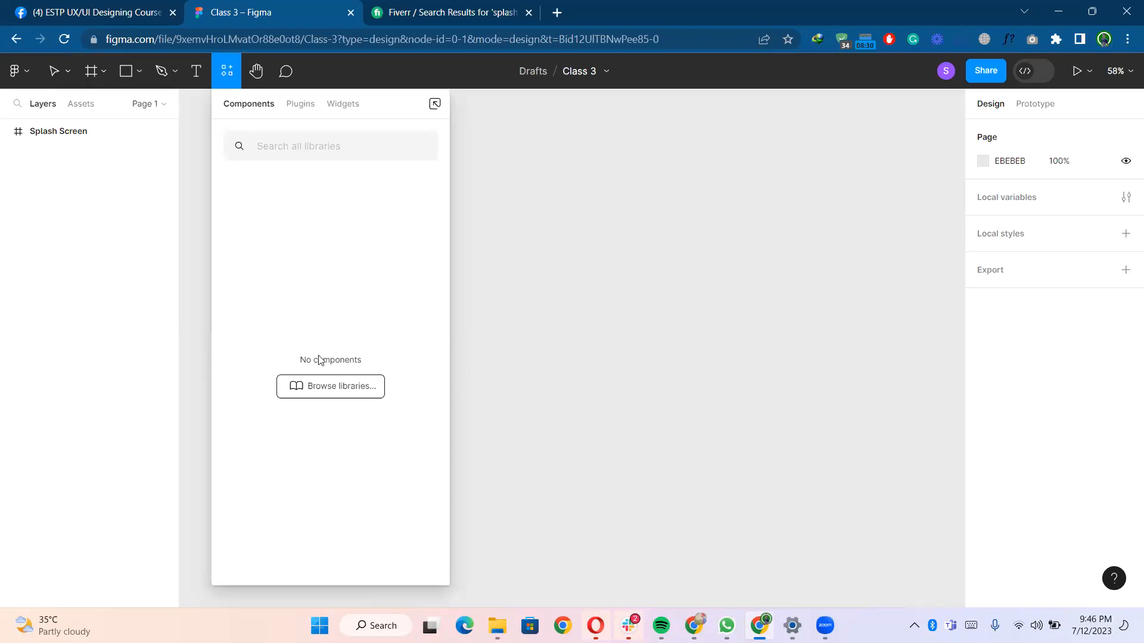
pyautogui.click(301, 107)
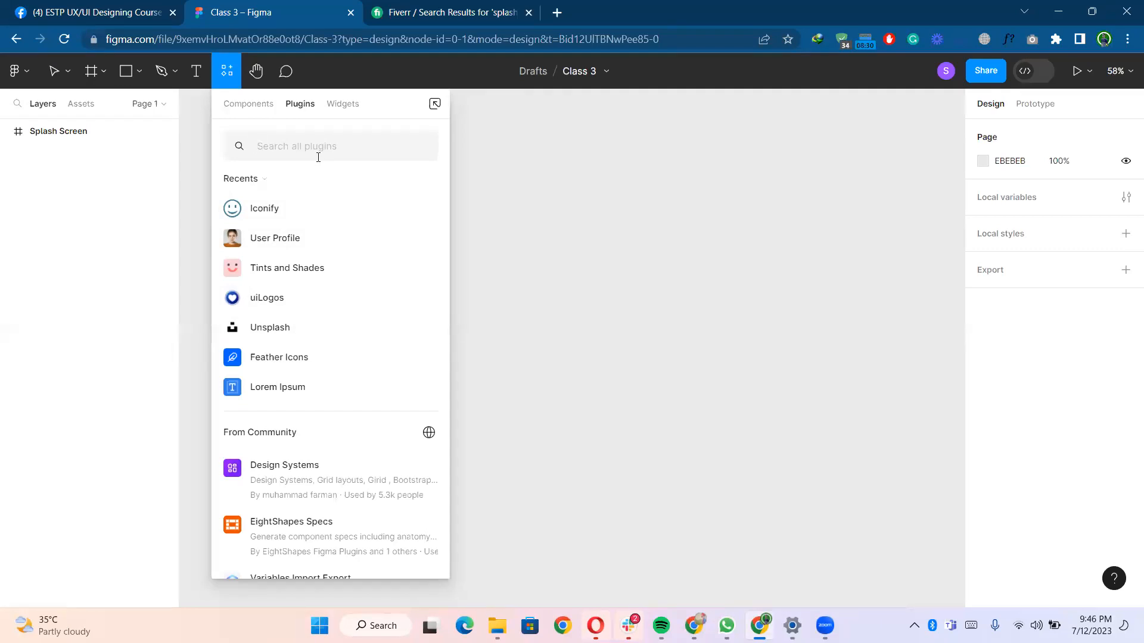
pyautogui.click(318, 157)
pyautogui.click(307, 213)
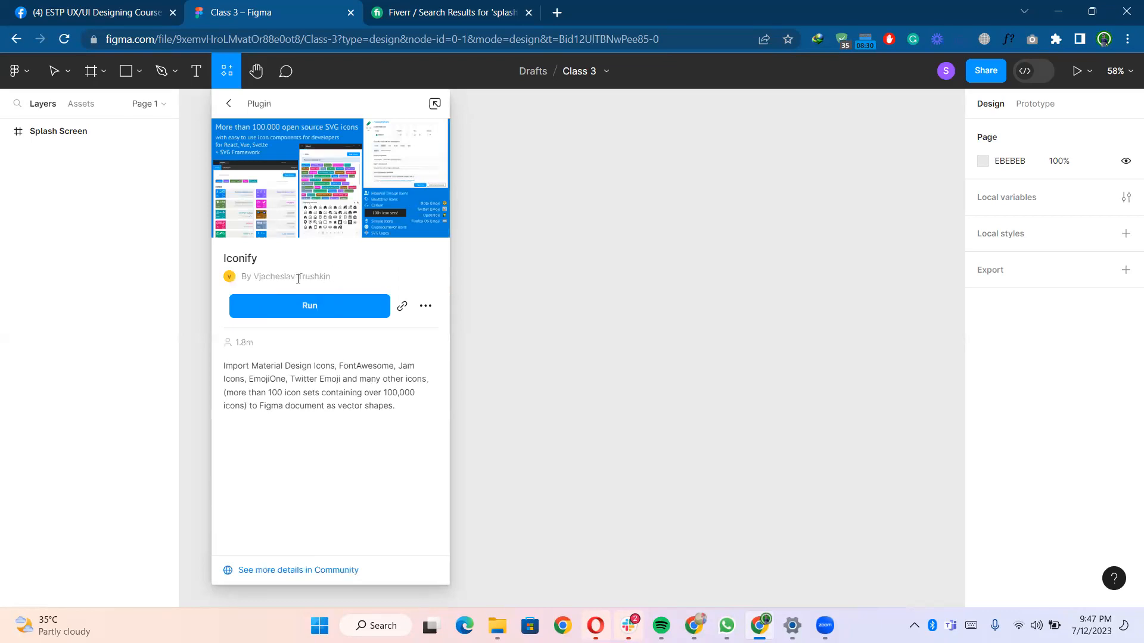
pyautogui.click(314, 307)
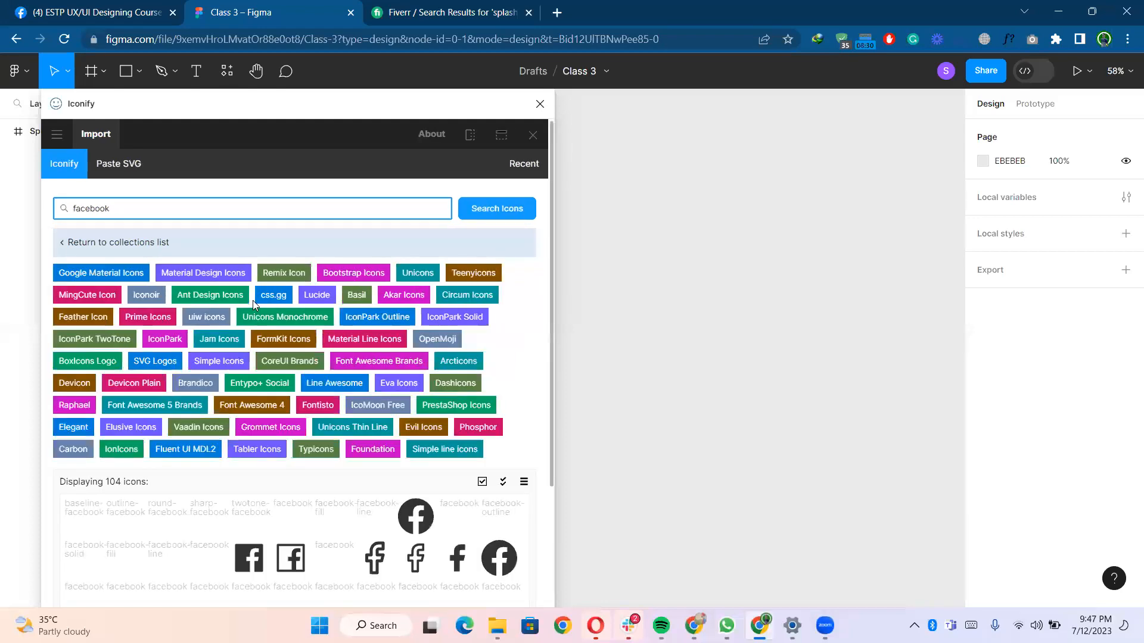
# - Search Iconify for "user" icons instead of the previous facebook results
pyautogui.scroll(-3, 256, 300)
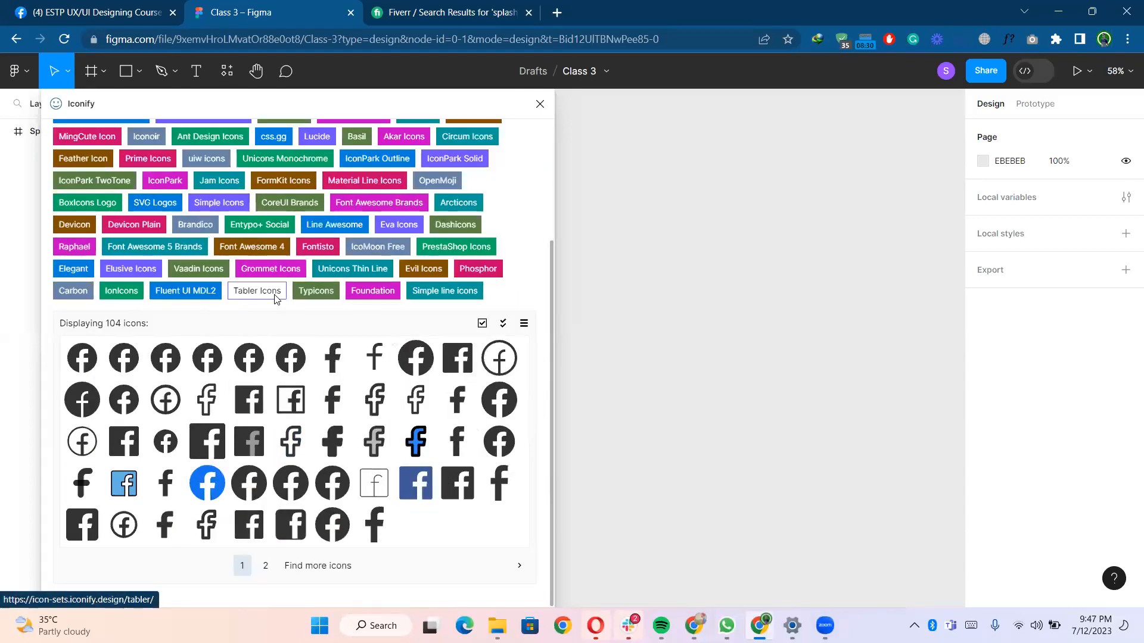
pyautogui.scroll(3, 275, 299)
pyautogui.scroll(-3, 275, 456)
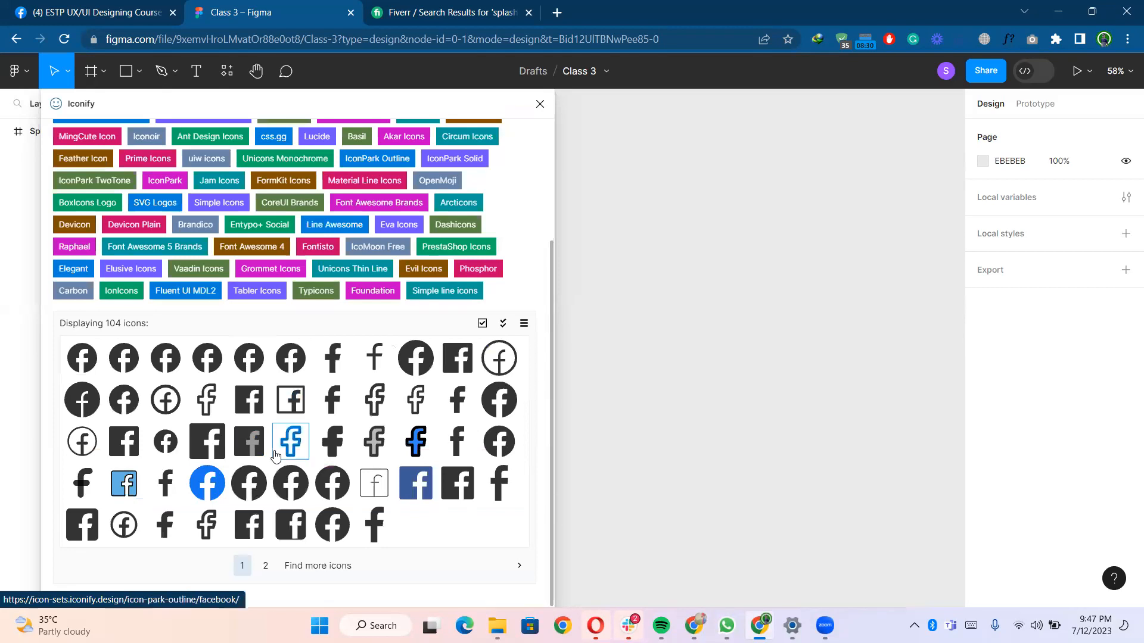
pyautogui.scroll(3, 275, 455)
pyautogui.click(134, 214)
pyautogui.press('BackSpace')
pyautogui.press('BackSpace')
pyautogui.press('BackSpace')
pyautogui.press('BackSpace')
pyautogui.press('BackSpace')
pyautogui.press('BackSpace')
pyautogui.press('BackSpace')
pyautogui.press('BackSpace')
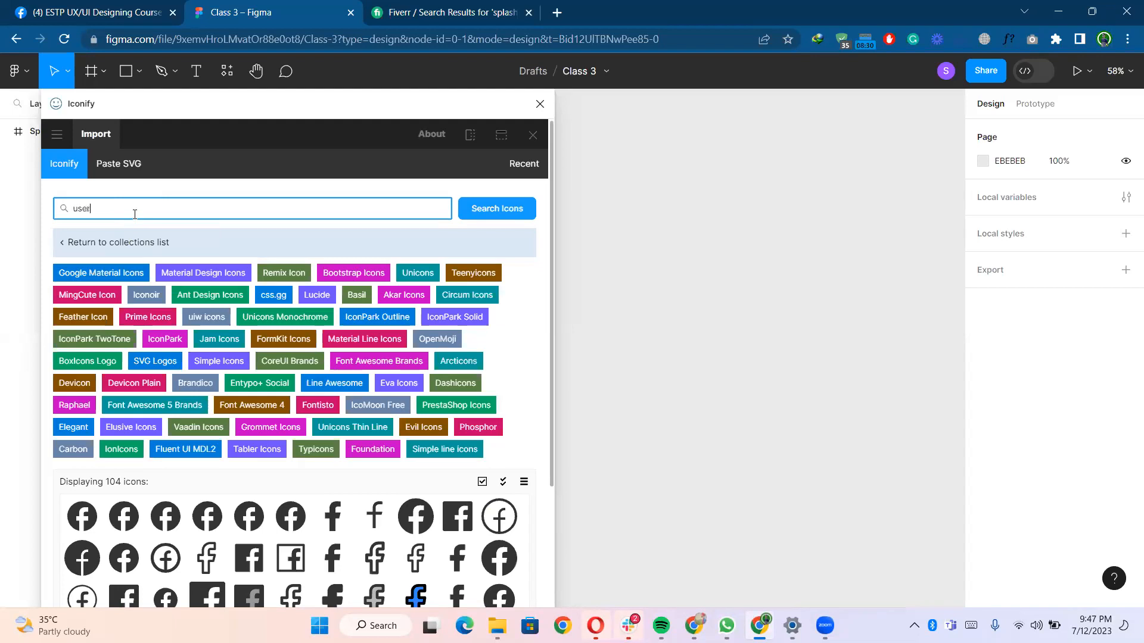
pyautogui.press('Return')
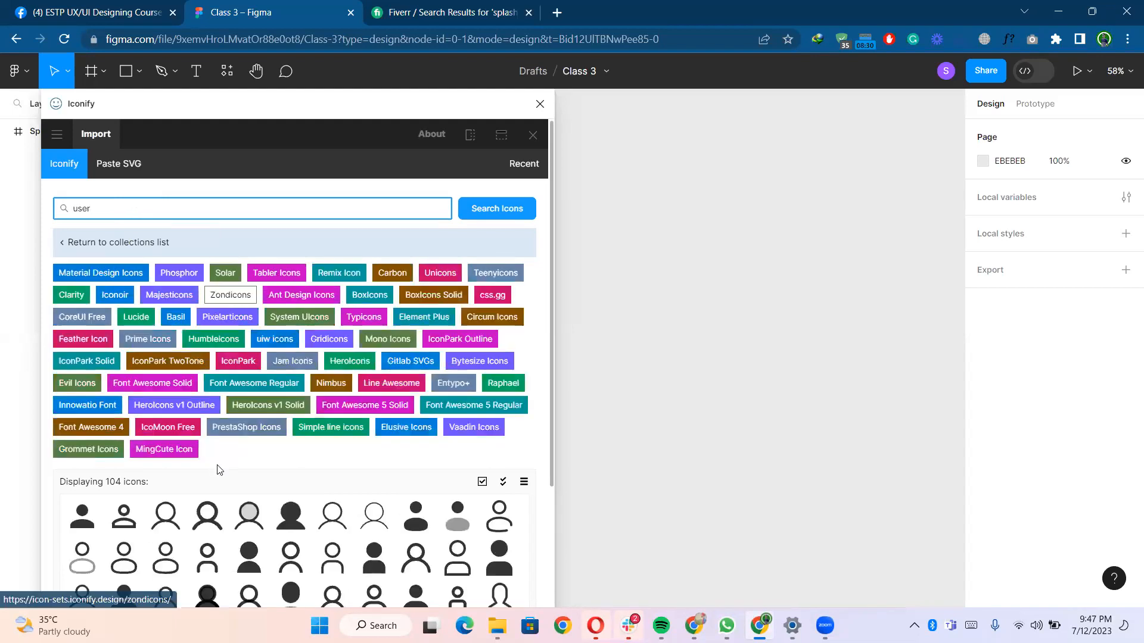
# - Clear the Iconify search and search for "twitter" icons
pyautogui.scroll(-3, 217, 468)
pyautogui.scroll(3, 217, 471)
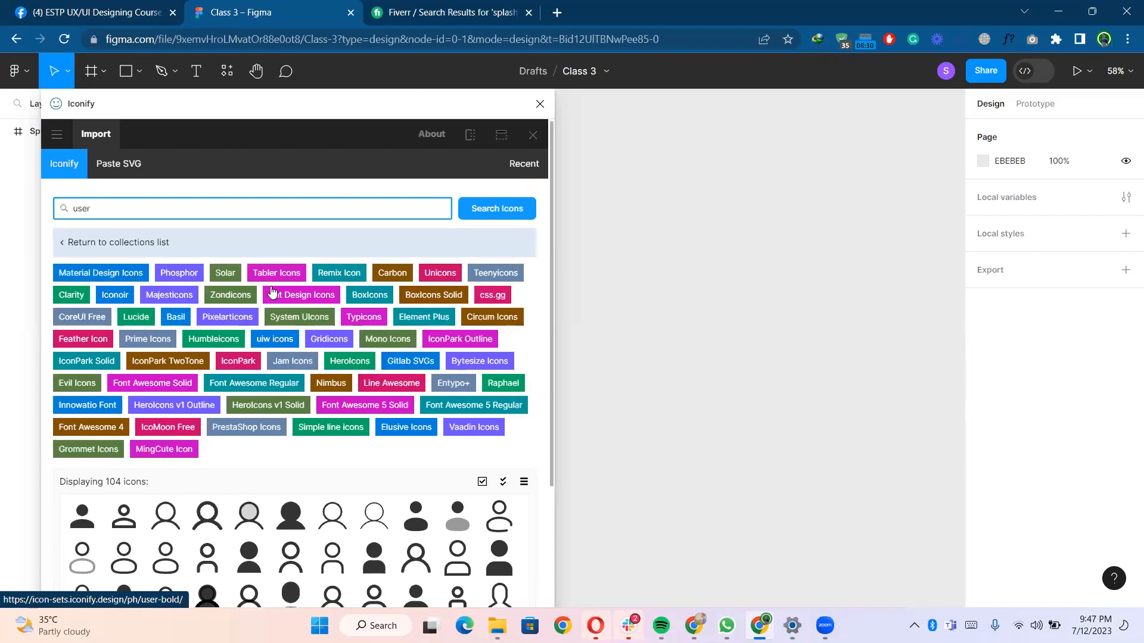
pyautogui.press('BackSpace')
pyautogui.press('BackSpace')
pyautogui.press('BackSpace')
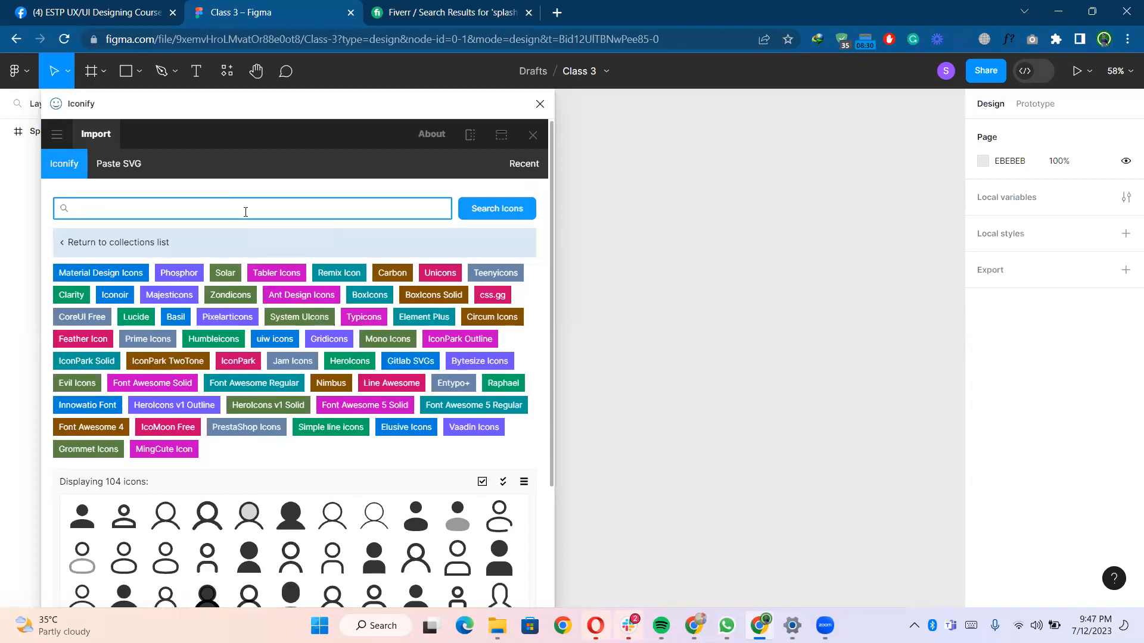
pyautogui.write('twitter')
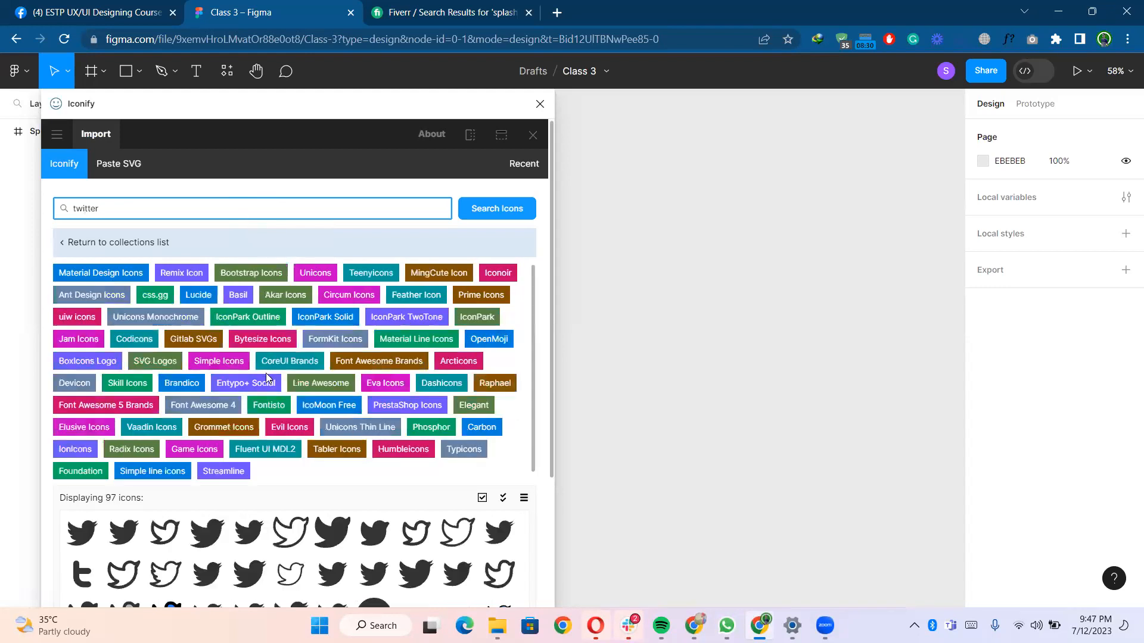
# - Insert the blue rounded-square Twitter icon from Skill Icons onto the canvas beside the frame
pyautogui.scroll(-3, 291, 513)
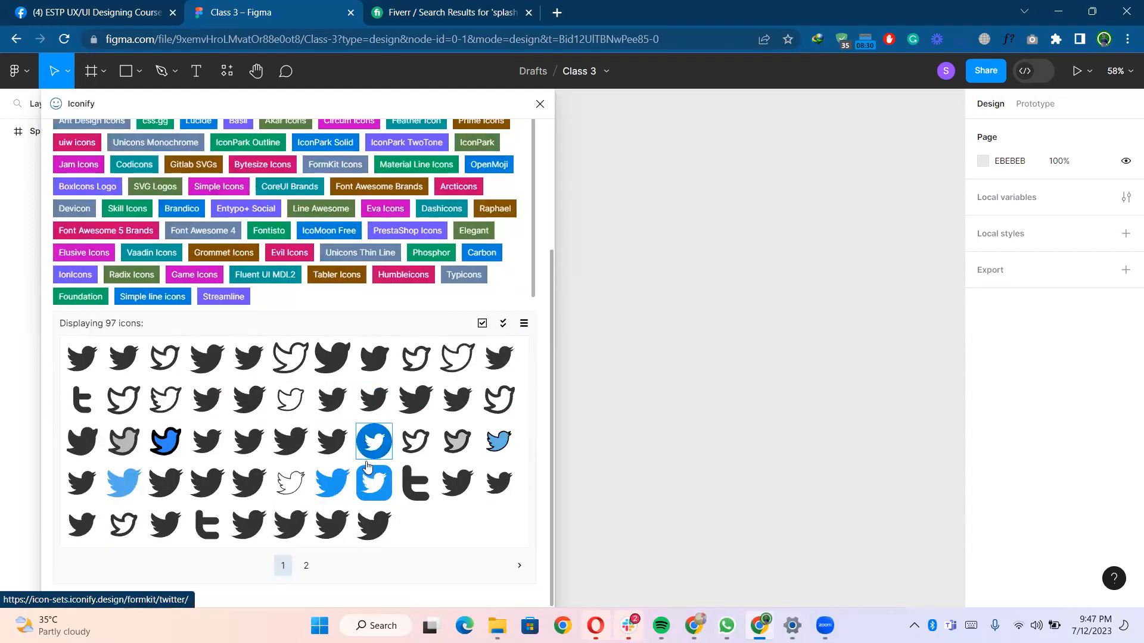
pyautogui.scroll(3, 325, 344)
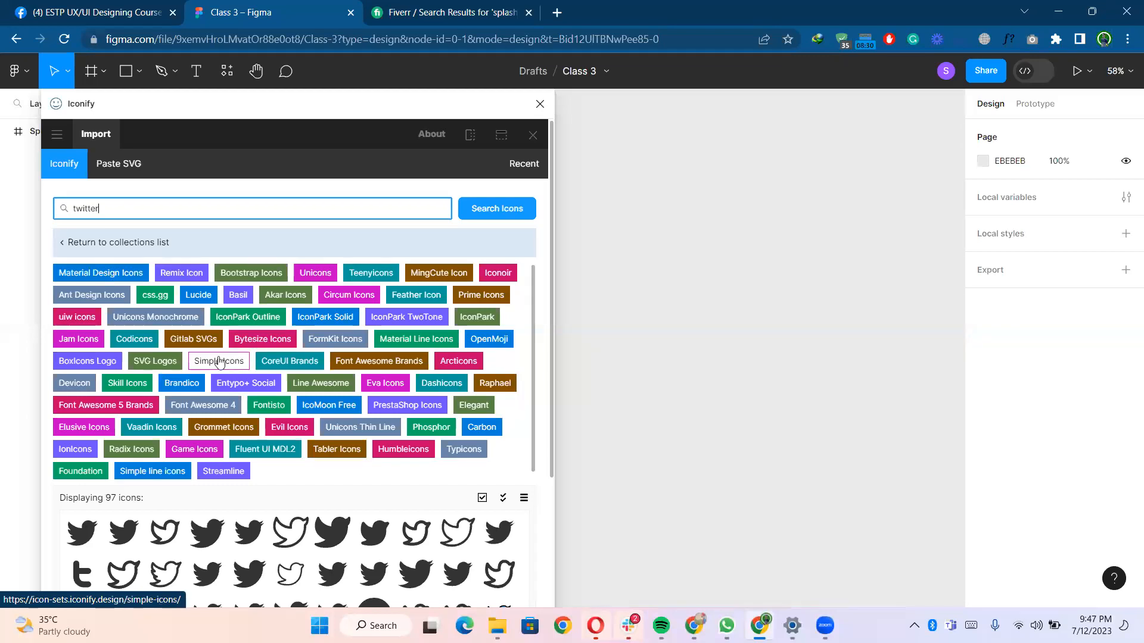
pyautogui.scroll(-3, 411, 512)
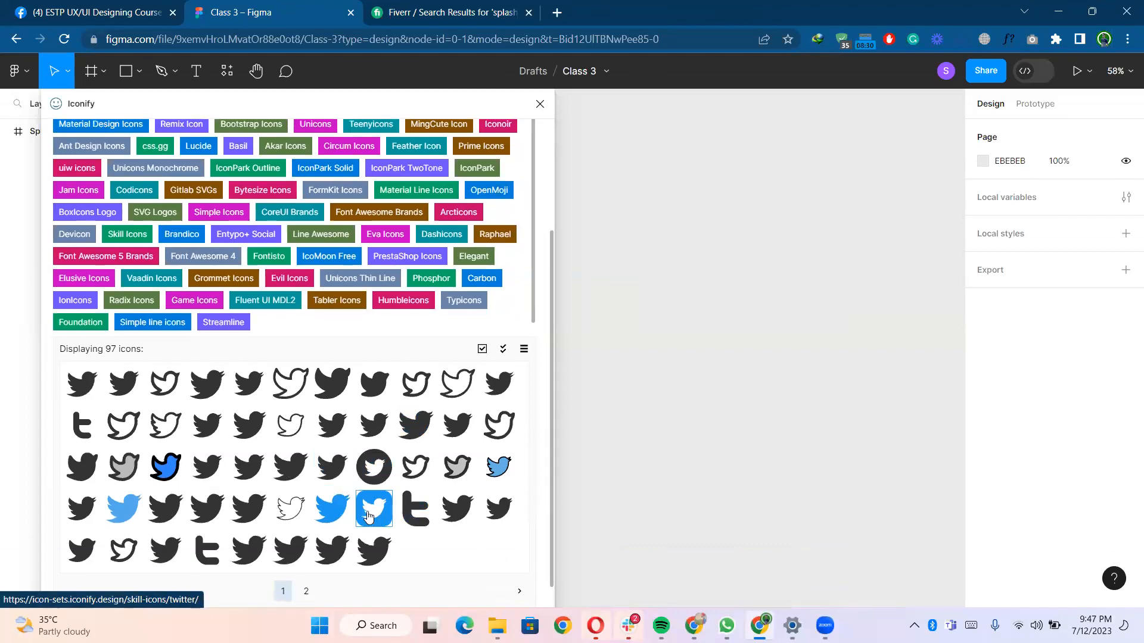
pyautogui.moveTo(368, 516); pyautogui.dragTo(721, 359)
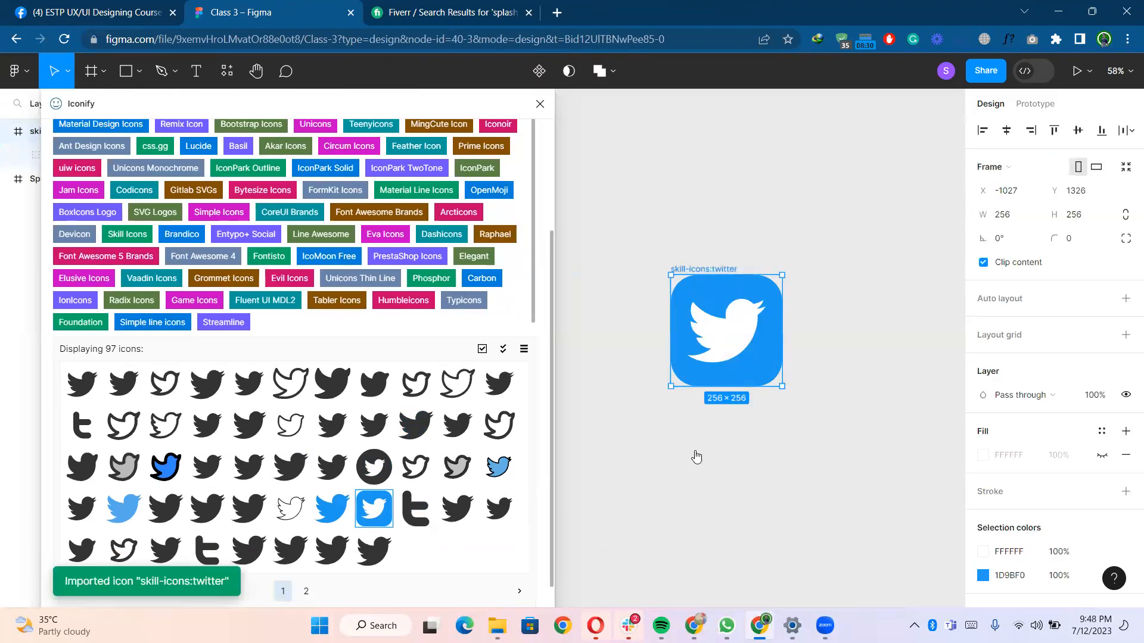
pyautogui.click(382, 475)
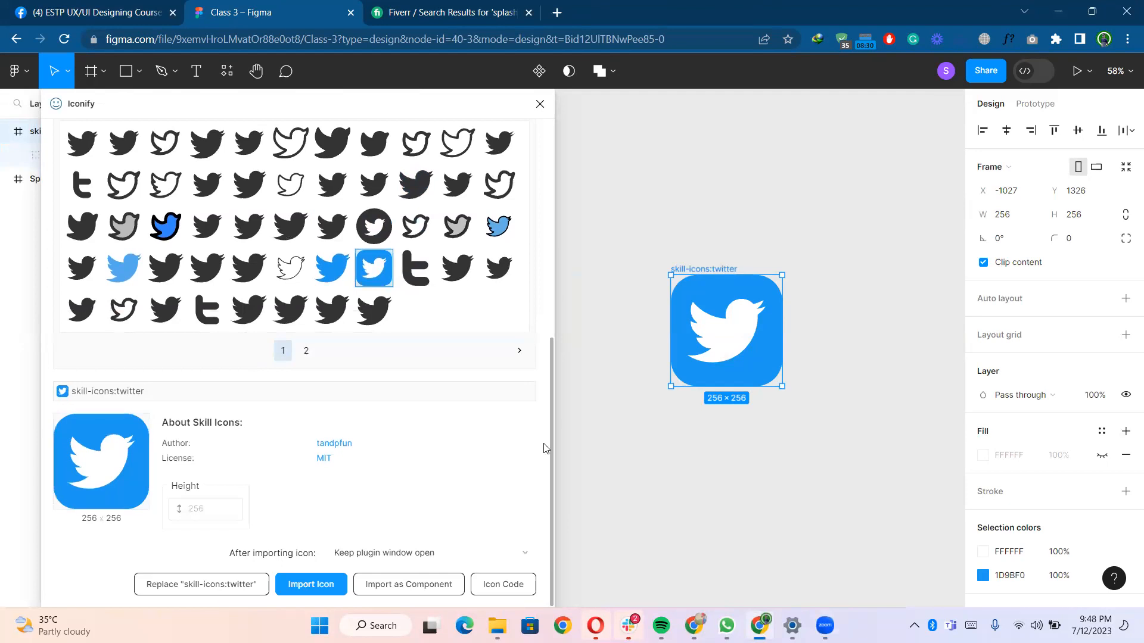
pyautogui.click(722, 358)
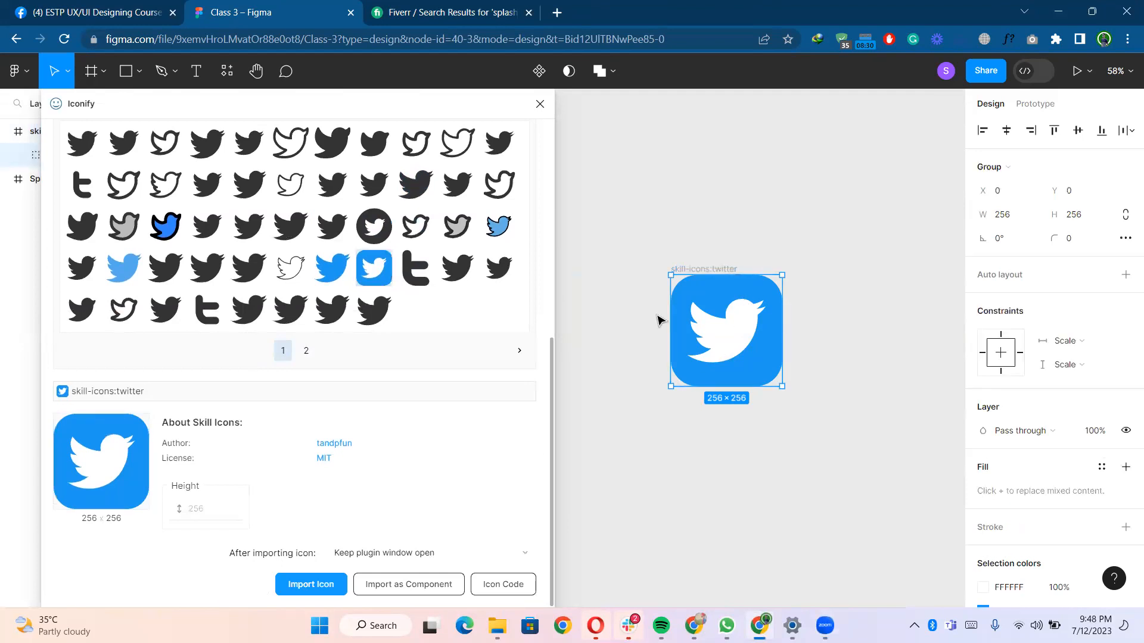
pyautogui.scroll(7, 463, 259)
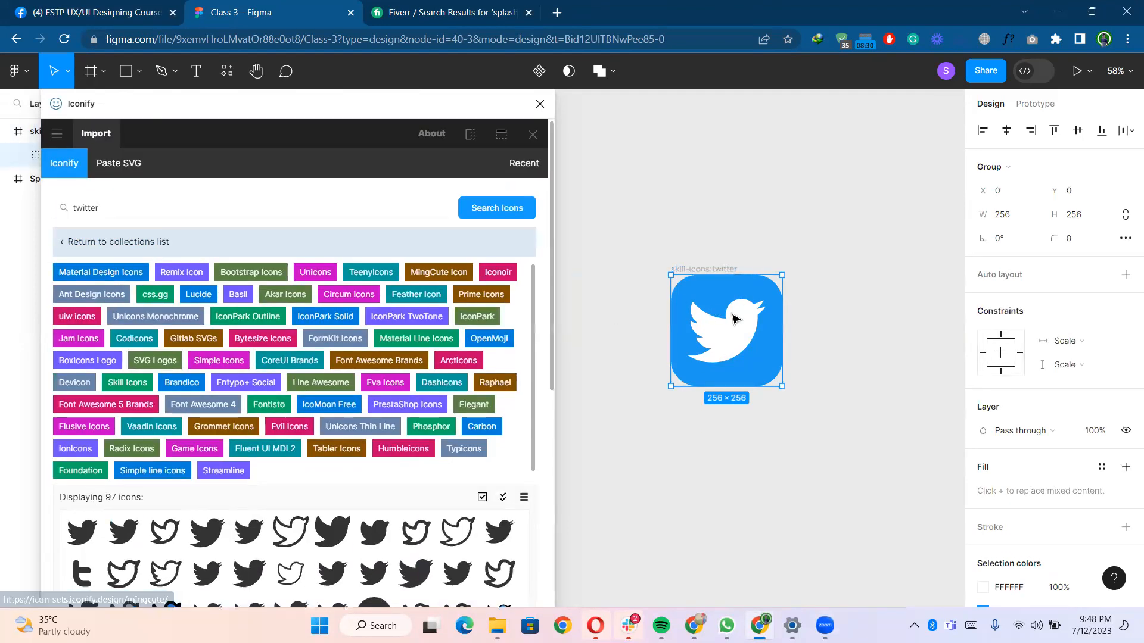
pyautogui.moveTo(737, 328)
pyautogui.mouseDown()
pyautogui.moveTo(704, 255)
pyautogui.moveTo(715, 253)
pyautogui.moveTo(725, 346)
pyautogui.mouseUp()
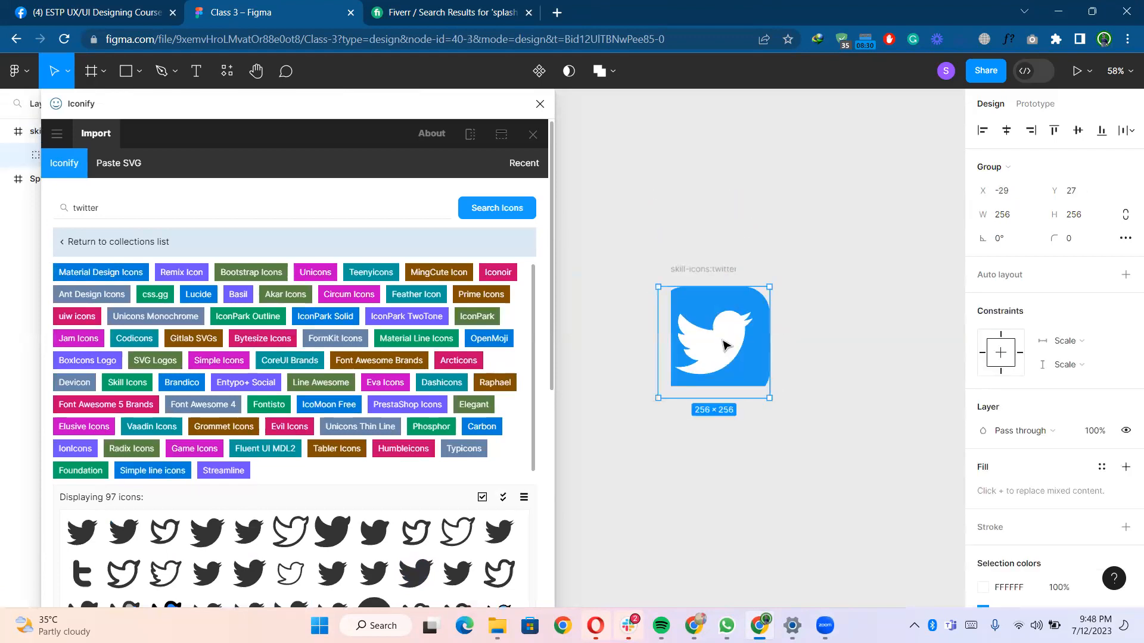
pyautogui.hotkey('ctrl', 'z')
# - Change the Twitter icon's blue background colour to black 000000
pyautogui.click(748, 165)
pyautogui.hscroll(1, 697, 244)
pyautogui.click(683, 270)
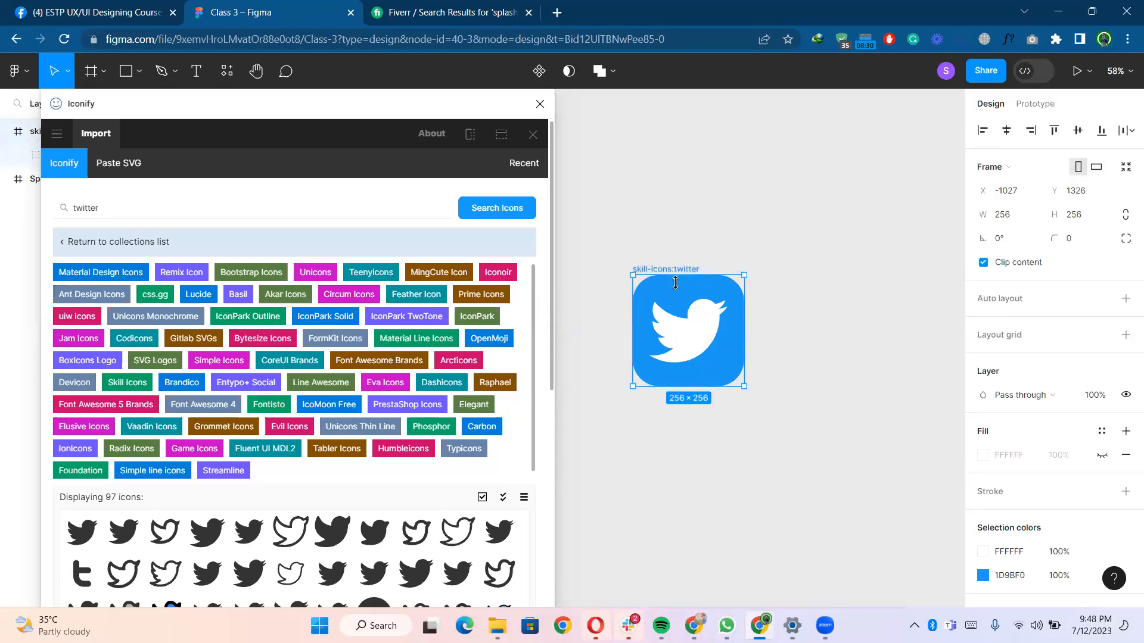
pyautogui.scroll(-3, 993, 524)
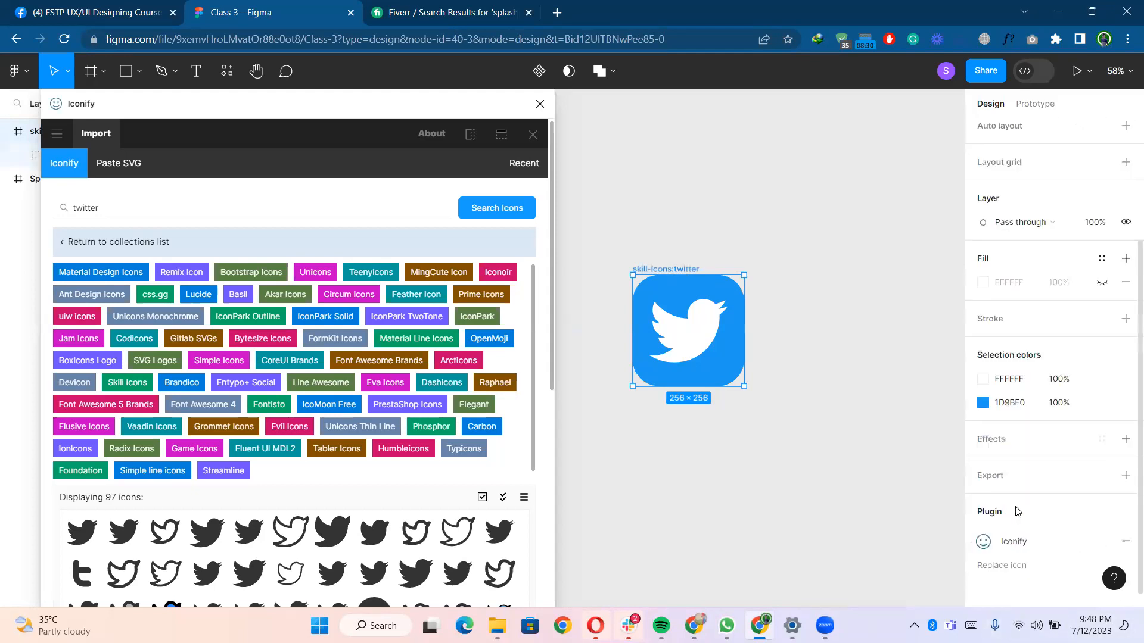
pyautogui.click(983, 393)
pyautogui.moveTo(871, 293); pyautogui.dragTo(790, 403)
pyautogui.moveTo(720, 340); pyautogui.dragTo(948, 457)
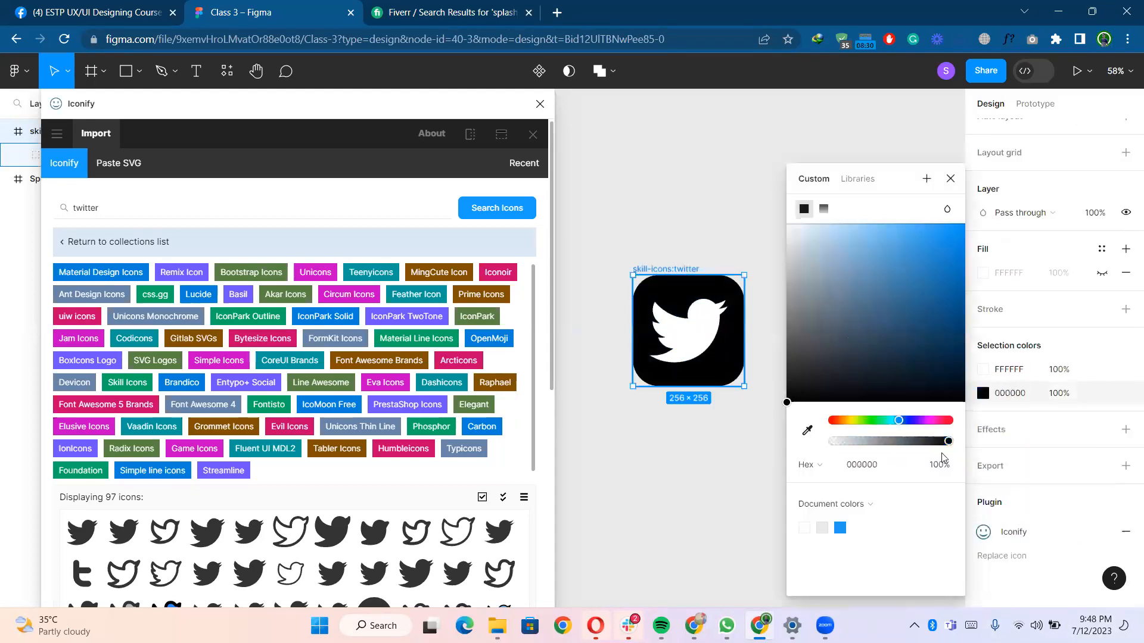
pyautogui.click(728, 418)
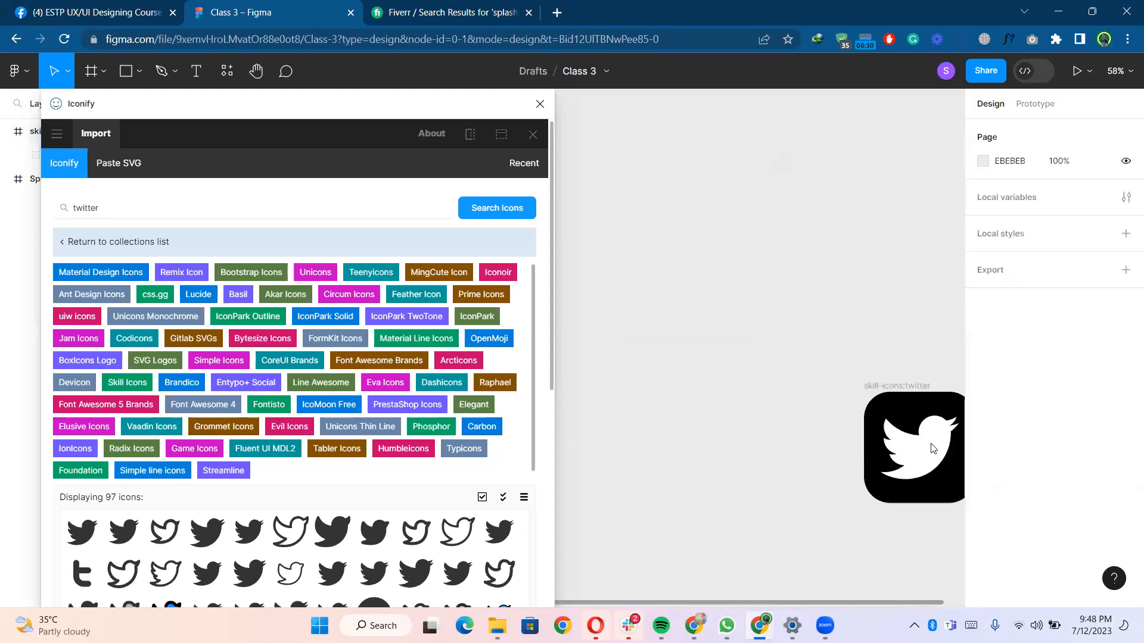
# - Move the Twitter icon on the canvas and fill its bird shape with red F50000
pyautogui.moveTo(933, 448); pyautogui.dragTo(629, 238)
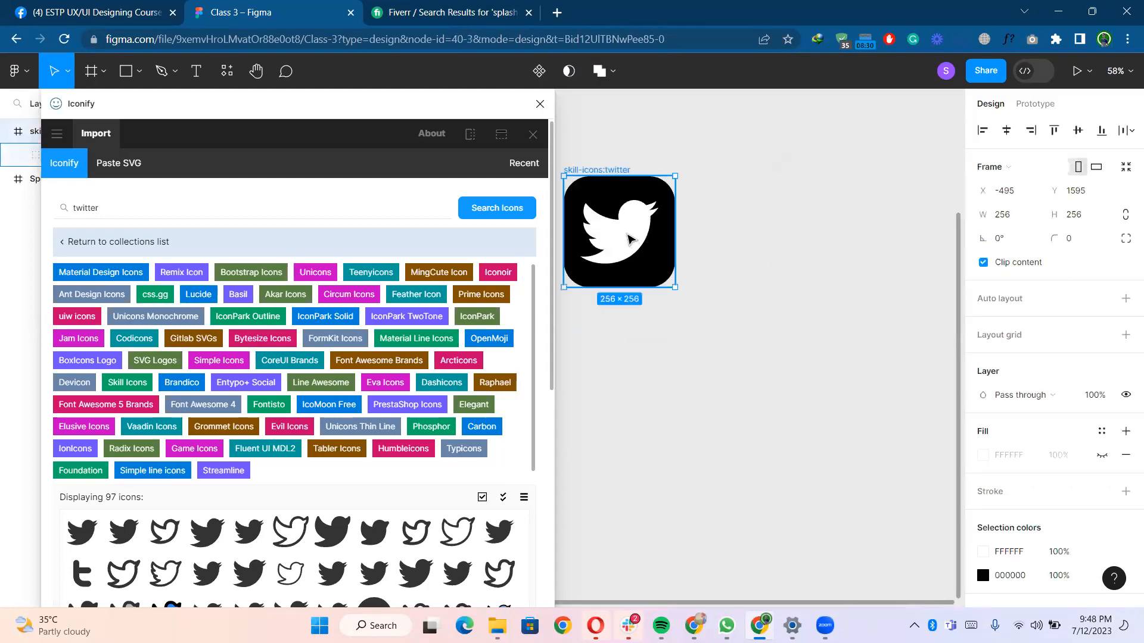
pyautogui.click(627, 238)
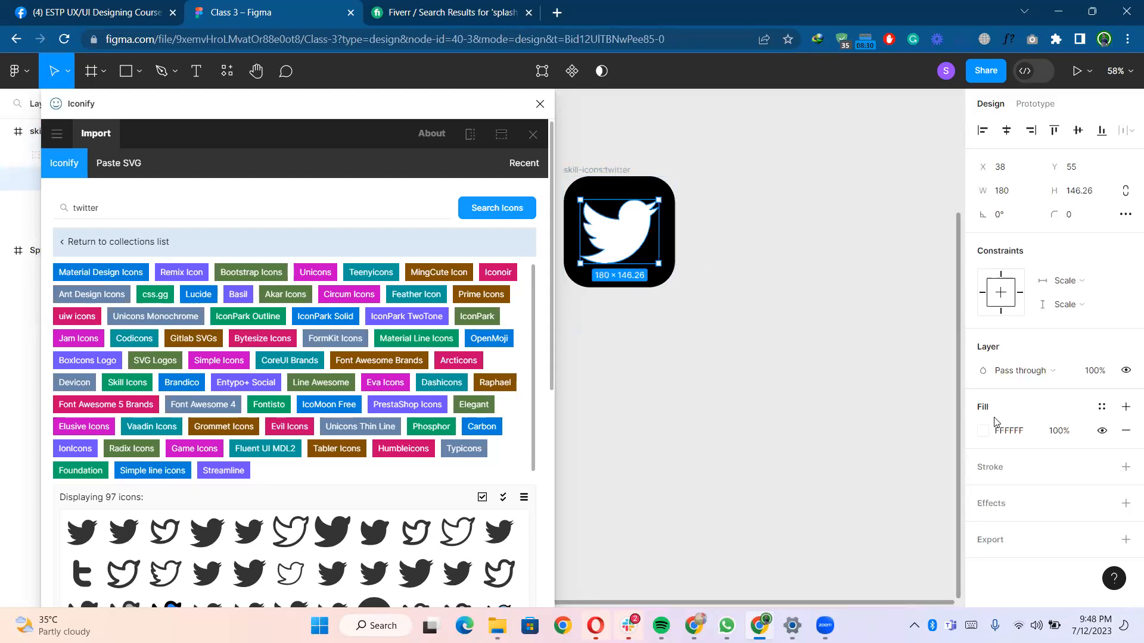
pyautogui.click(986, 438)
pyautogui.moveTo(873, 365); pyautogui.dragTo(968, 247)
pyautogui.click(710, 346)
pyautogui.moveTo(590, 174); pyautogui.dragTo(710, 175)
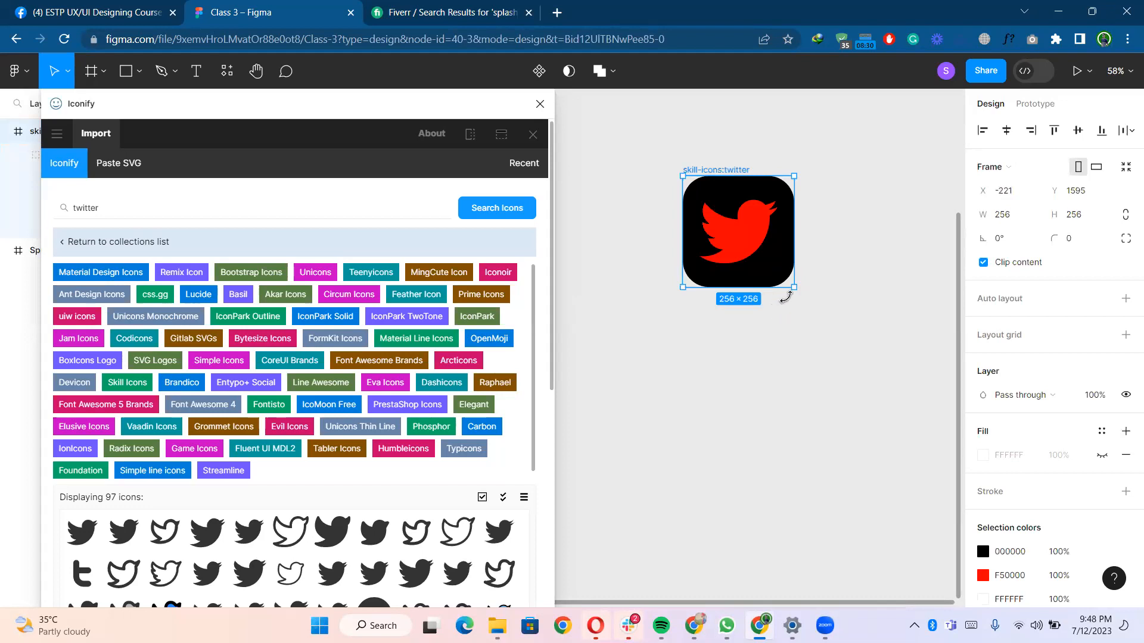
# - Scale the Twitter icon down to 48 × 48
pyautogui.moveTo(794, 289); pyautogui.dragTo(749, 243)
pyautogui.click(761, 283)
pyautogui.scroll(6, 761, 286)
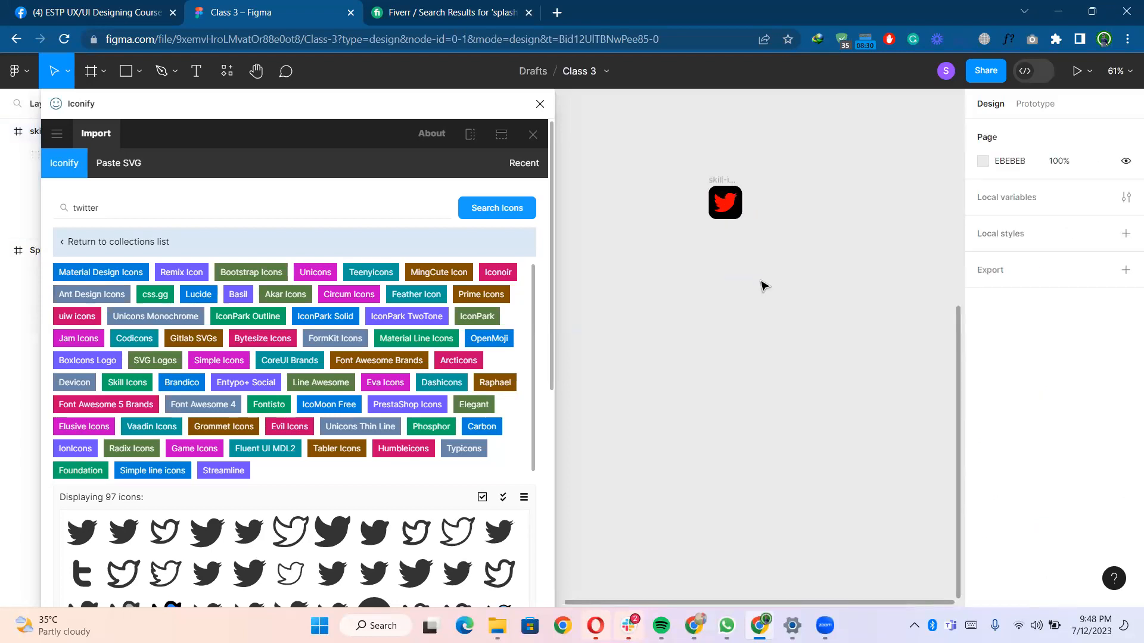
pyautogui.click(741, 214)
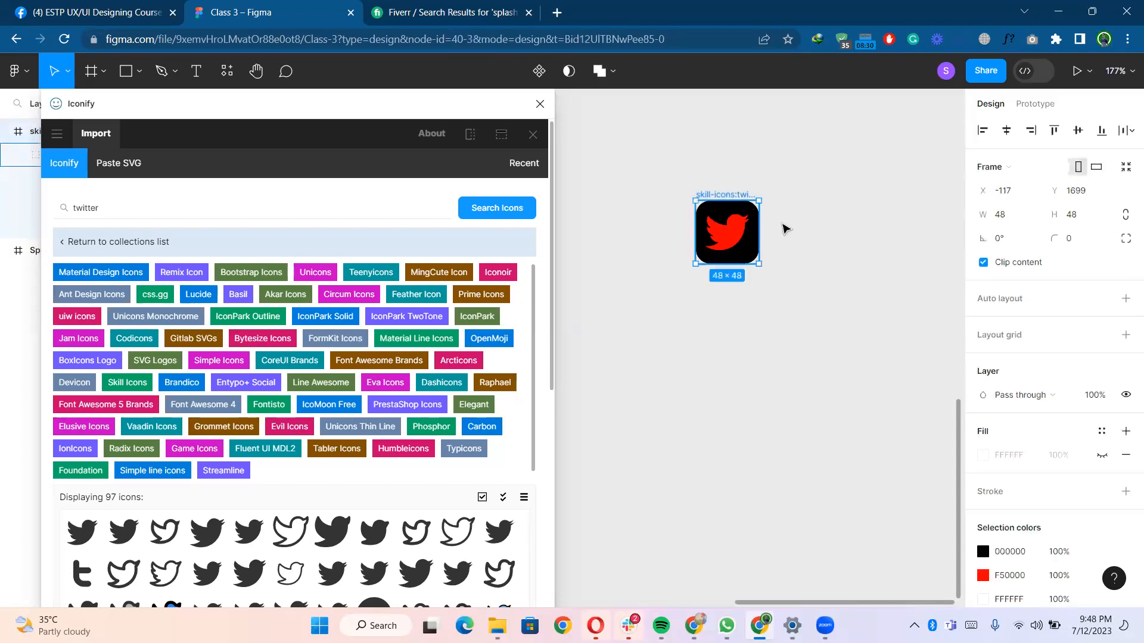
pyautogui.click(784, 234)
pyautogui.scroll(3, 753, 213)
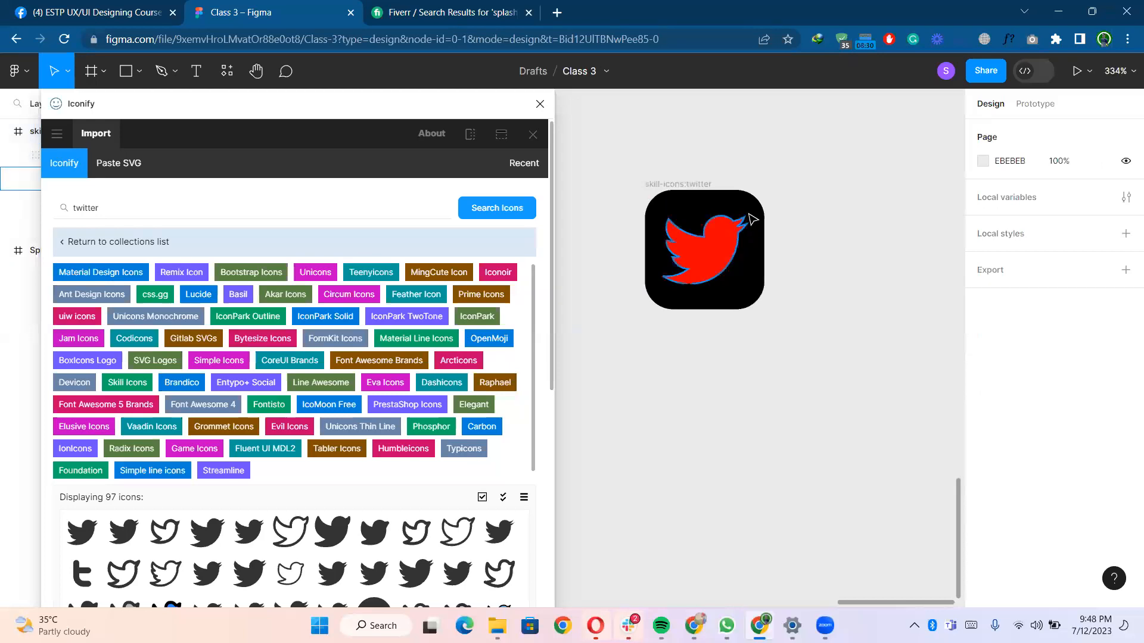
pyautogui.doubleClick(749, 213)
pyautogui.doubleClick(752, 217)
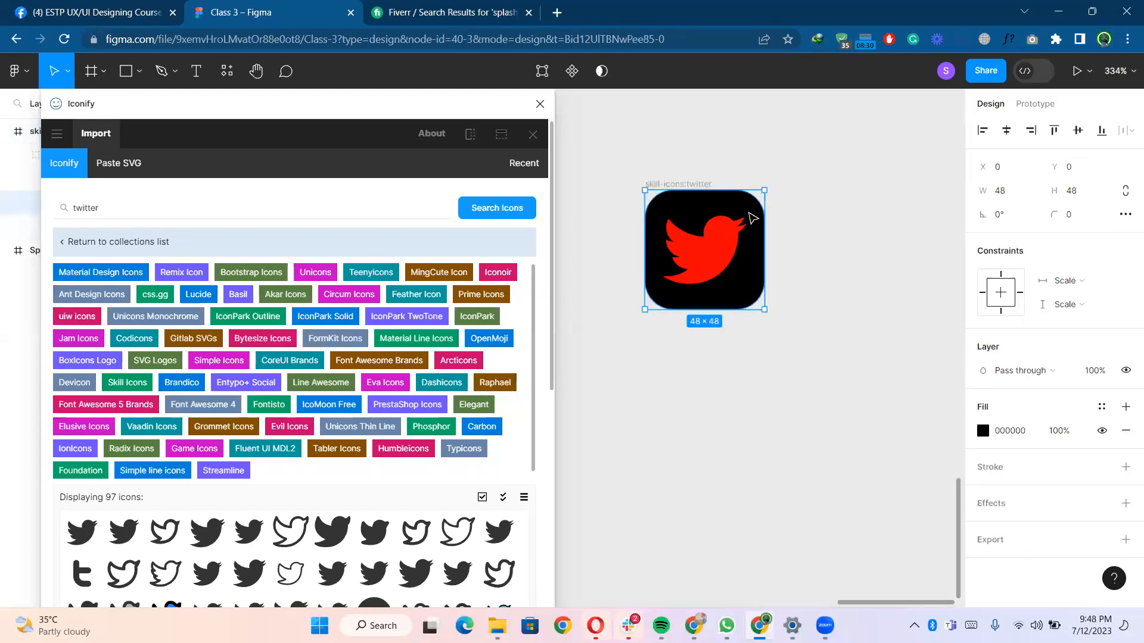
pyautogui.doubleClick(753, 217)
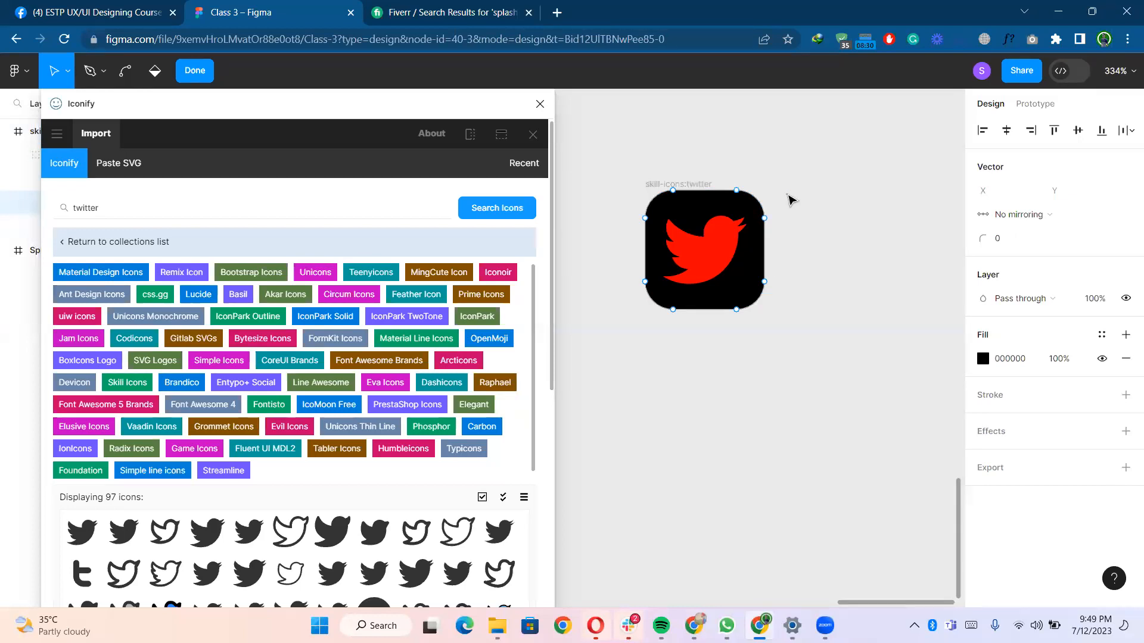
pyautogui.press('Escape')
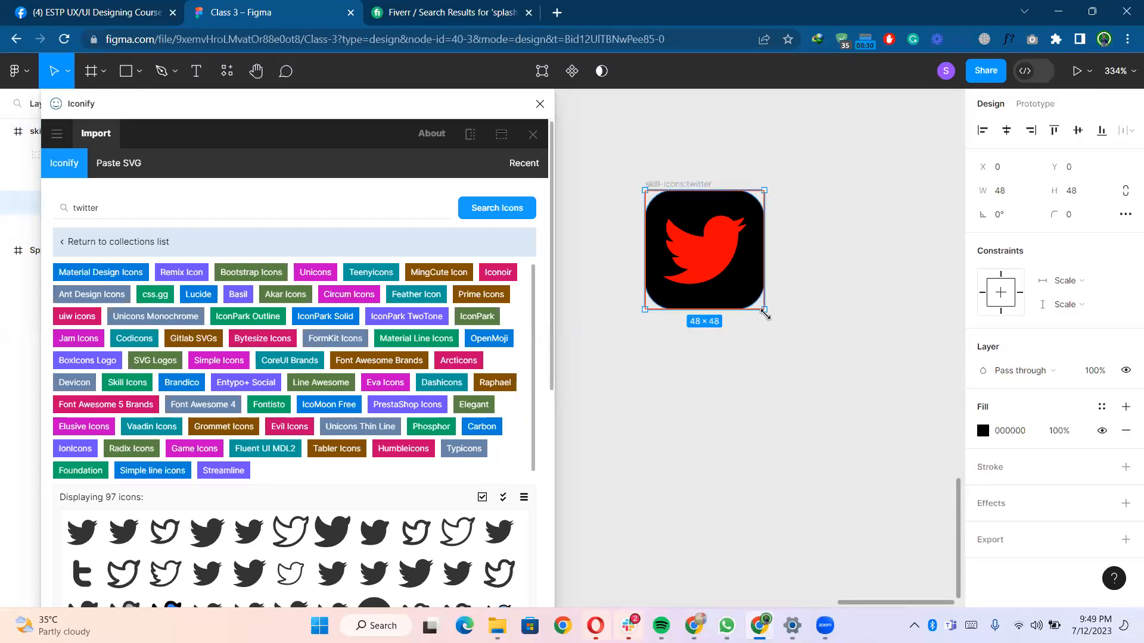
pyautogui.moveTo(849, 396); pyautogui.dragTo(868, 413)
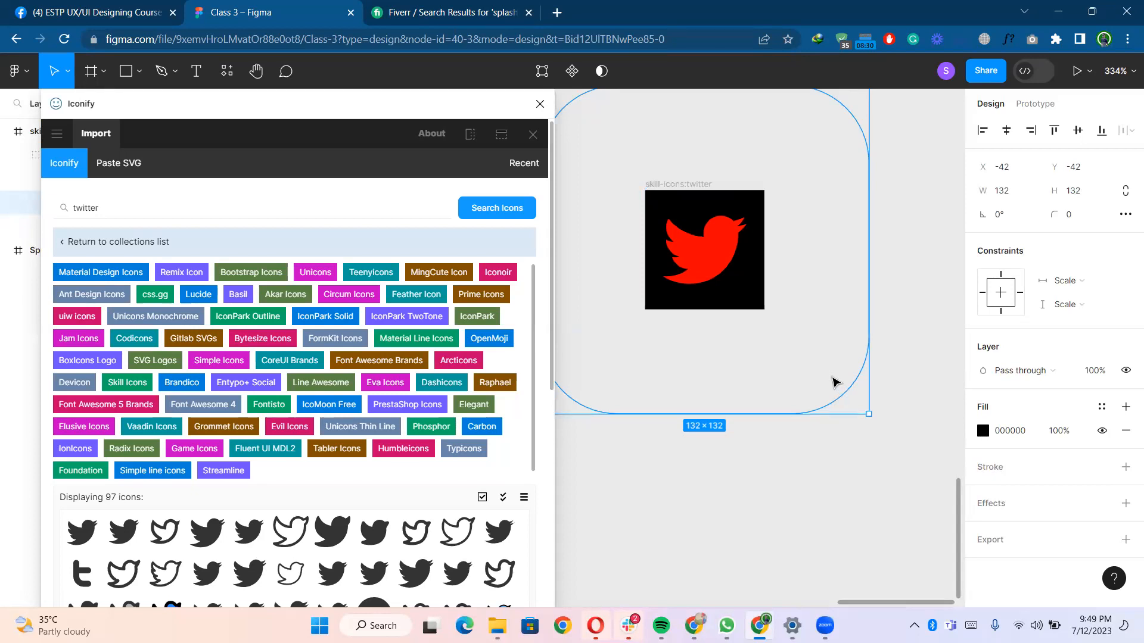
pyautogui.scroll(-4, 833, 383)
pyautogui.hotkey('ctrl', 'z')
pyautogui.hotkey('ctrl', 'z')
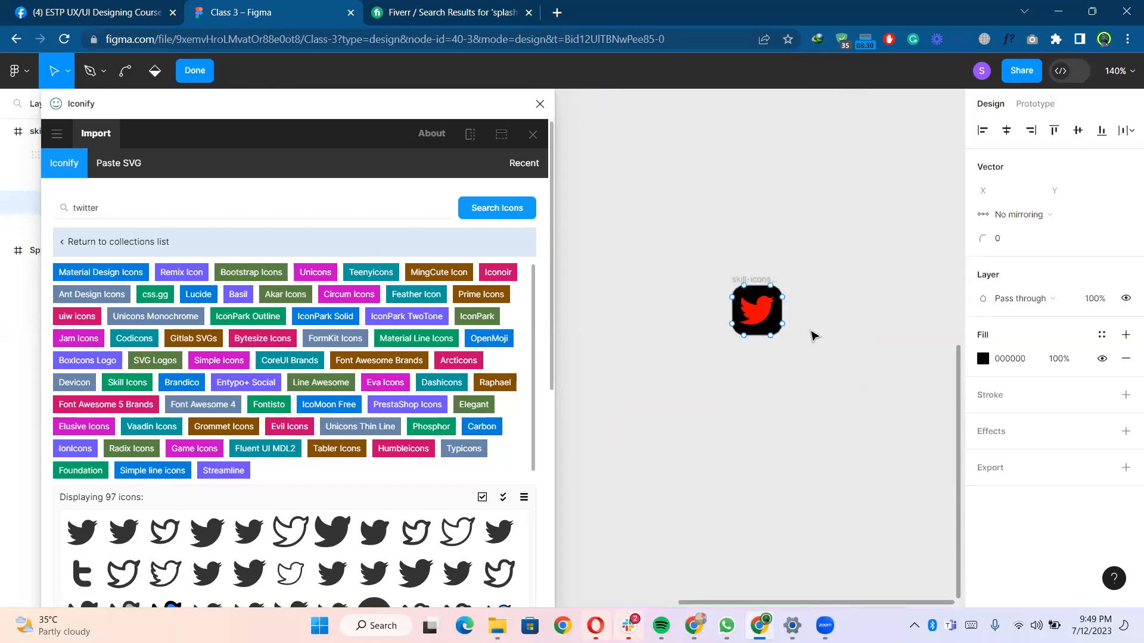
pyautogui.press('Escape')
pyautogui.press('Escape')
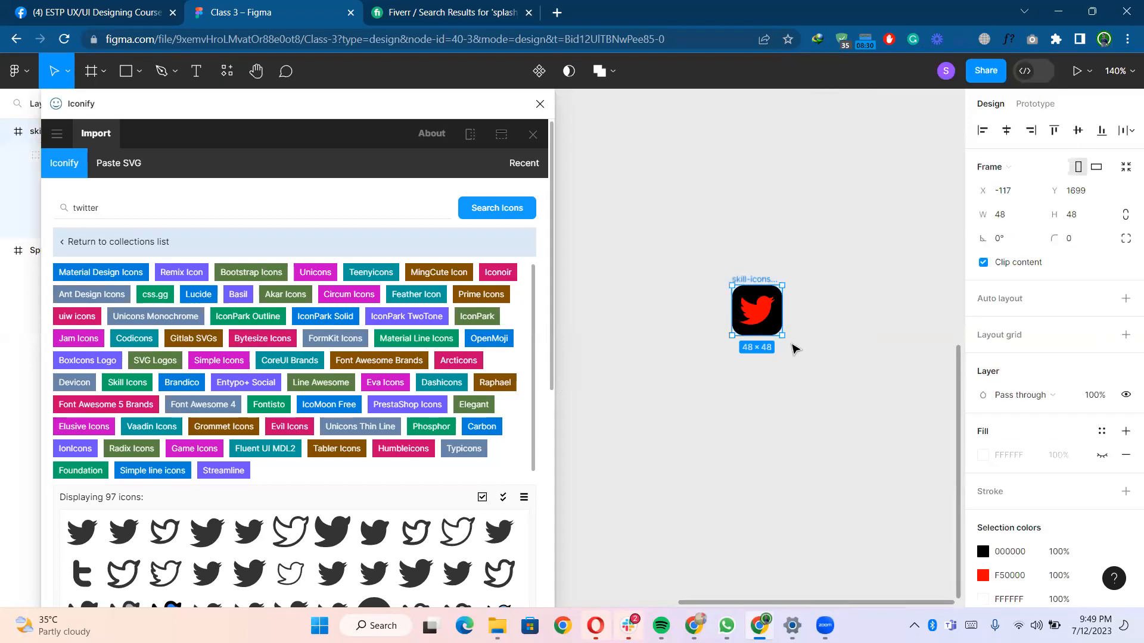
# - Enlarge the Twitter icon to 290 × 290
pyautogui.moveTo(783, 340); pyautogui.dragTo(892, 456)
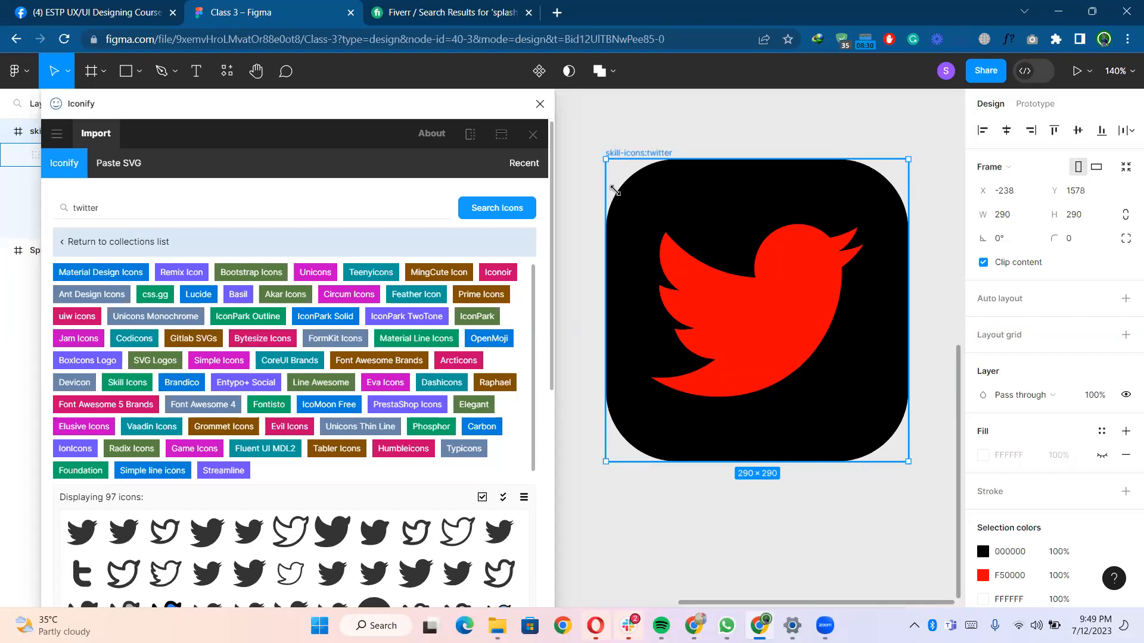
# - Browse the Iconify collections Unicons Thin Line, CoreUI Brands and Ant Design Icons for twitter icons
pyautogui.scroll(-1, 220, 358)
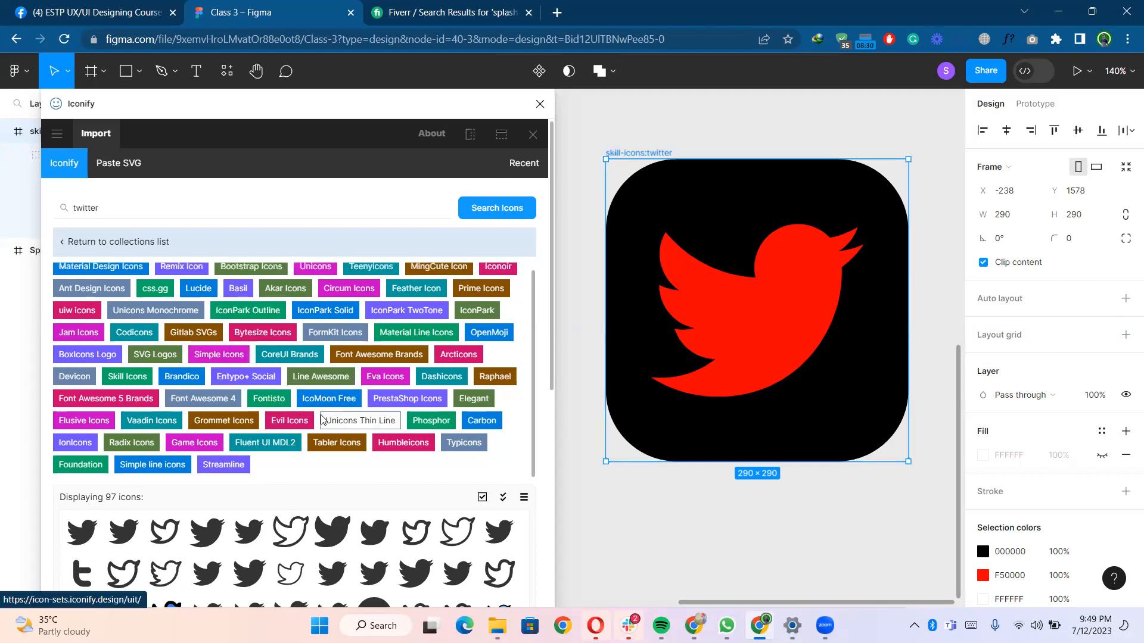
pyautogui.click(360, 420)
pyautogui.scroll(-1, 346, 400)
pyautogui.scroll(-5, 330, 397)
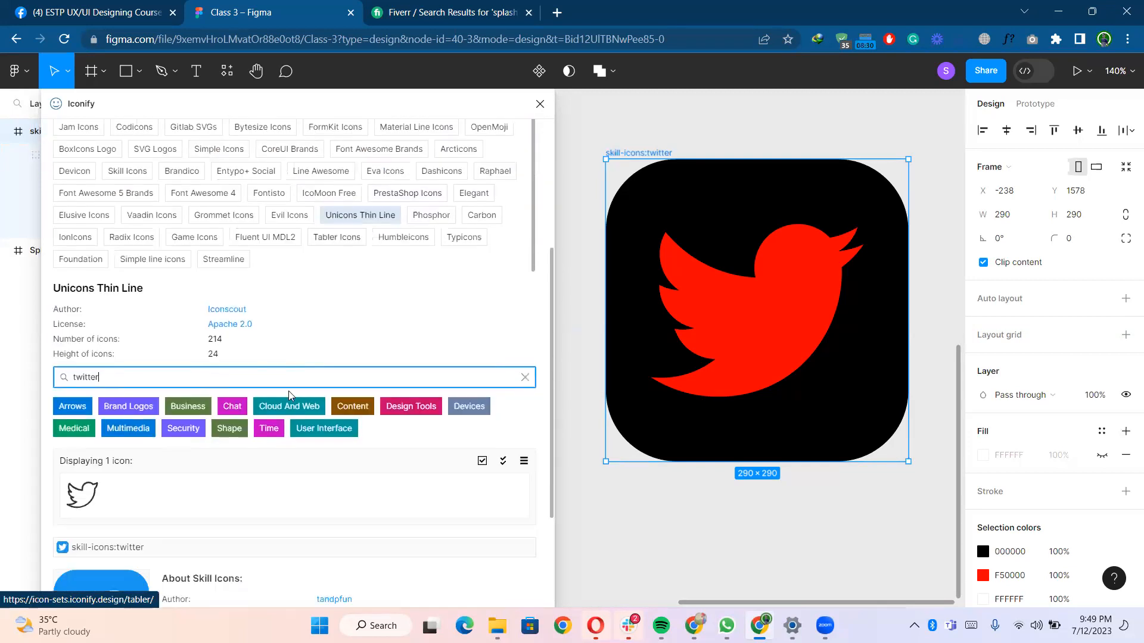
pyautogui.scroll(4, 248, 319)
pyautogui.click(296, 232)
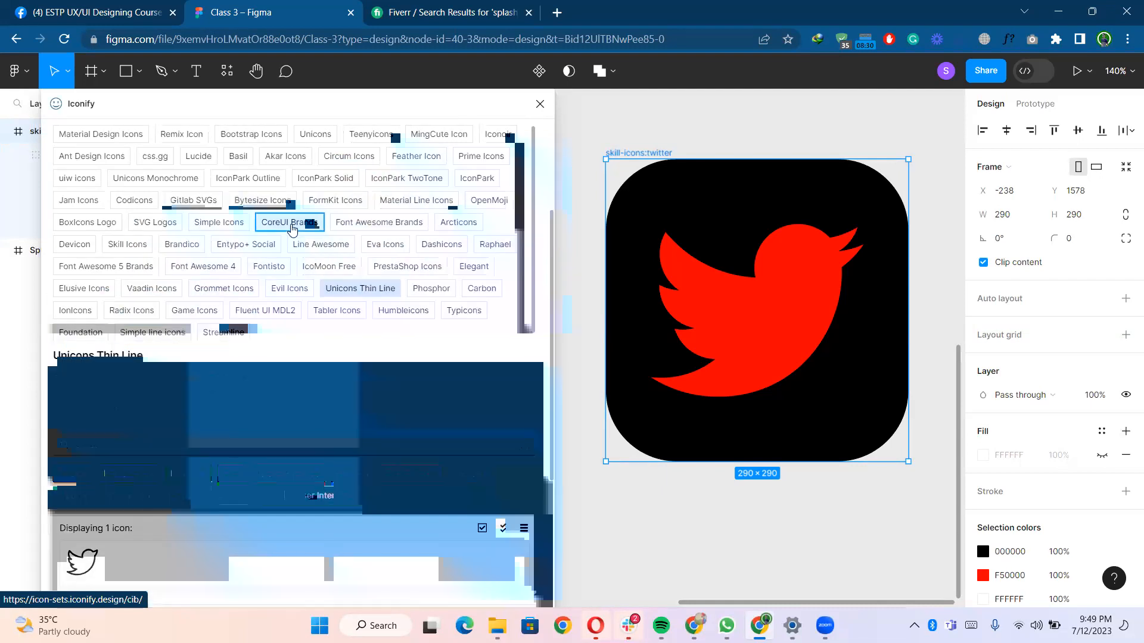
pyautogui.scroll(-3, 283, 309)
pyautogui.scroll(5, 283, 308)
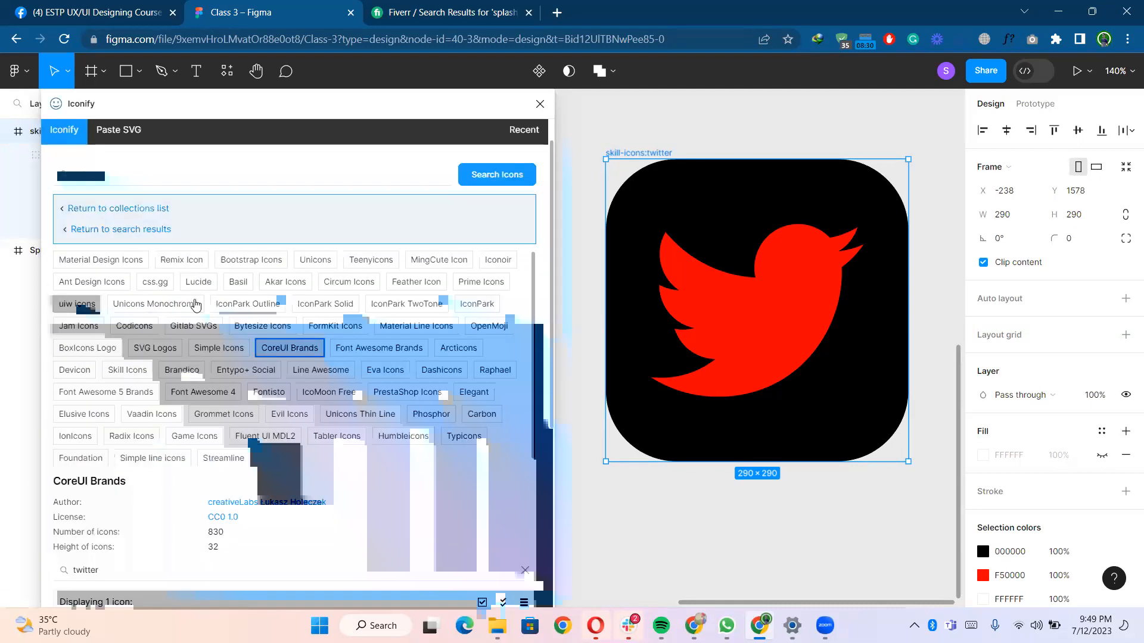
pyautogui.click(154, 303)
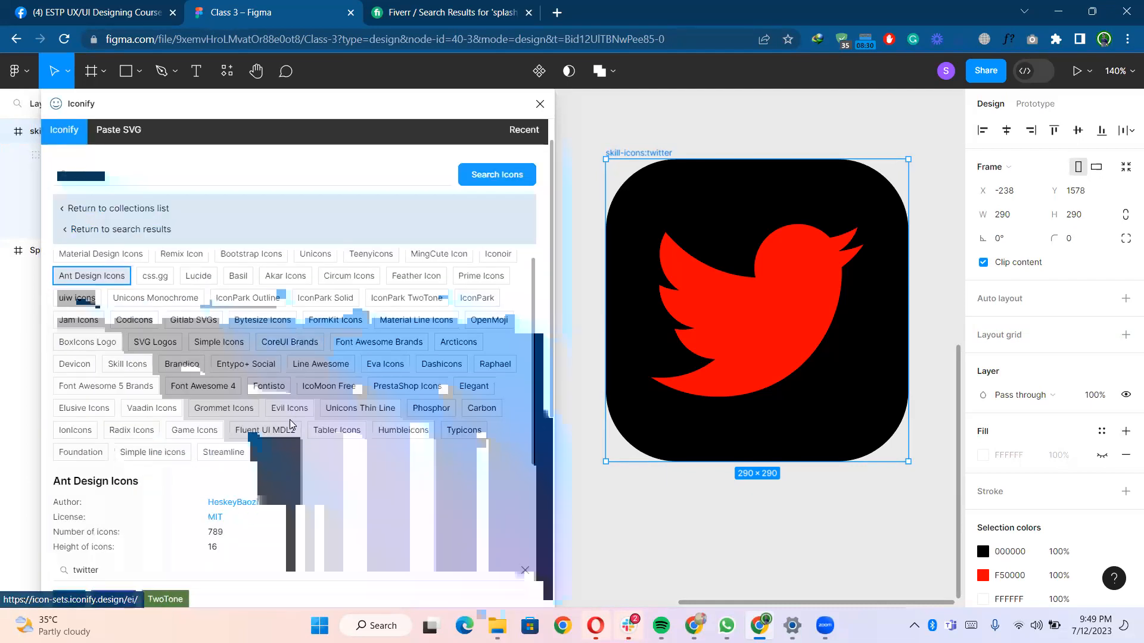
pyautogui.scroll(-5, 250, 388)
pyautogui.scroll(10, 238, 309)
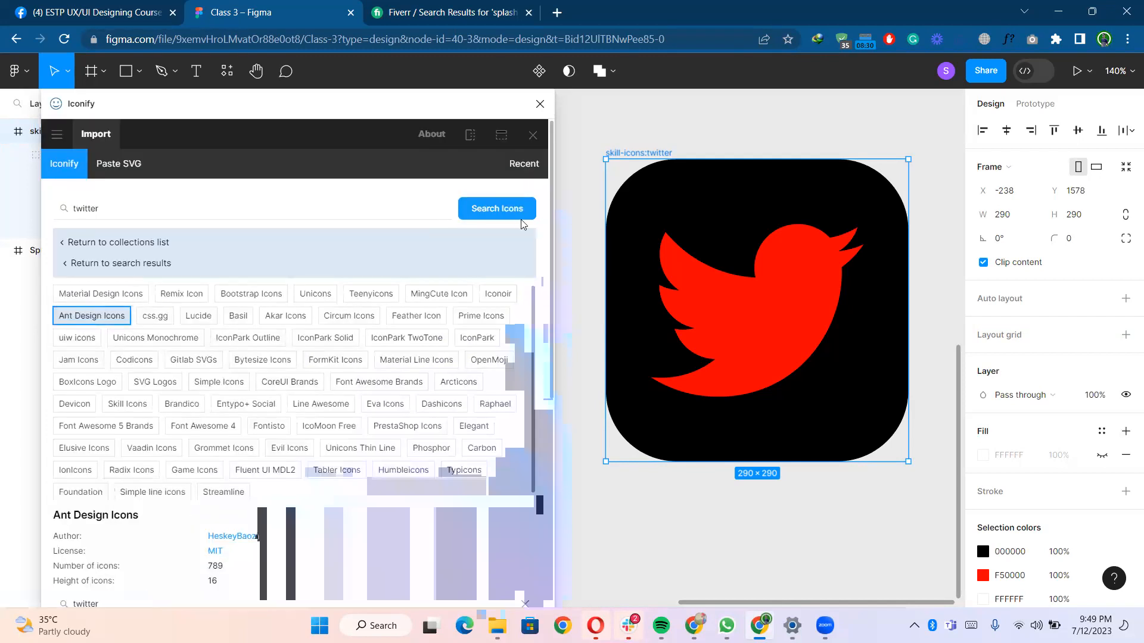
# - Close the Iconify plugin and delete the Twitter icon's artwork group
pyautogui.click(540, 105)
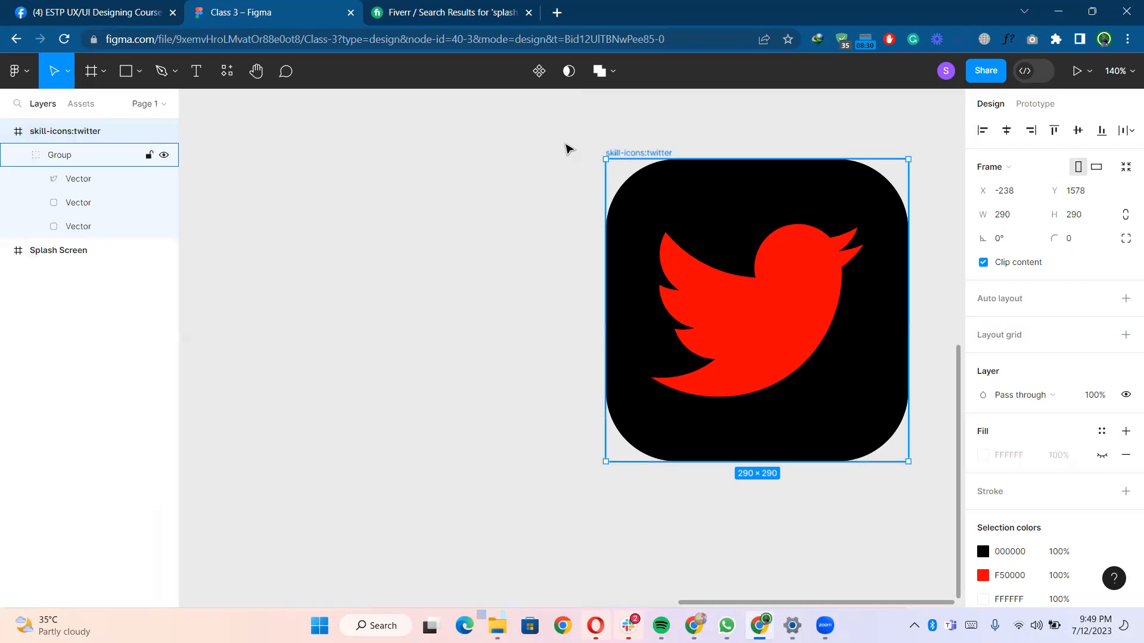
pyautogui.click(681, 230)
pyautogui.press('Delete')
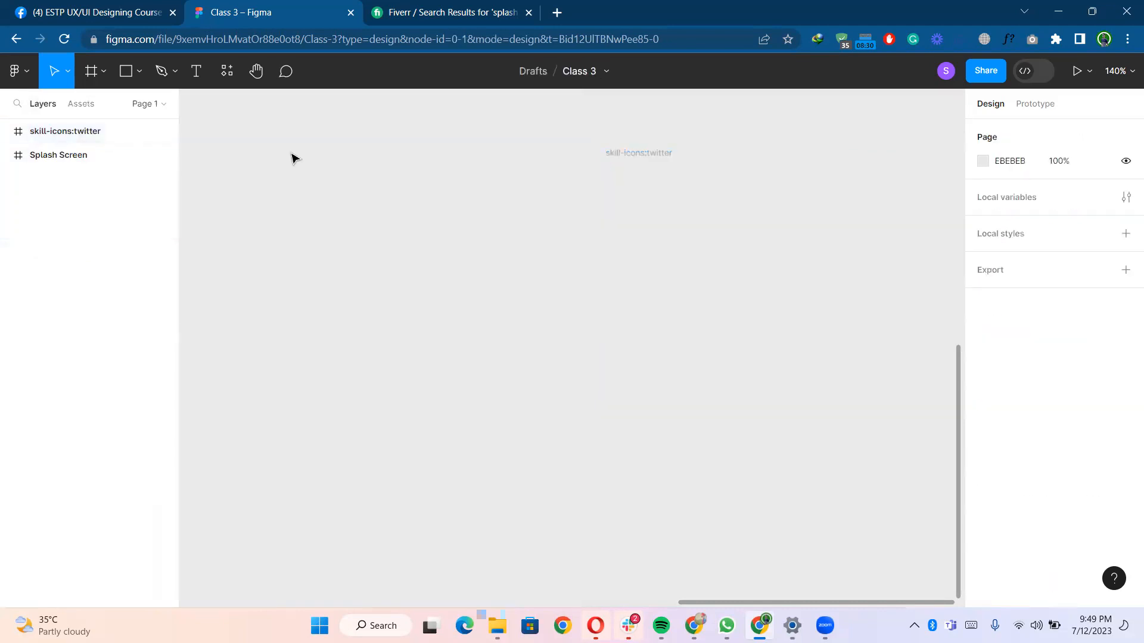
# - Open the recent plugins and run the Feather Icons plugin
pyautogui.click(237, 68)
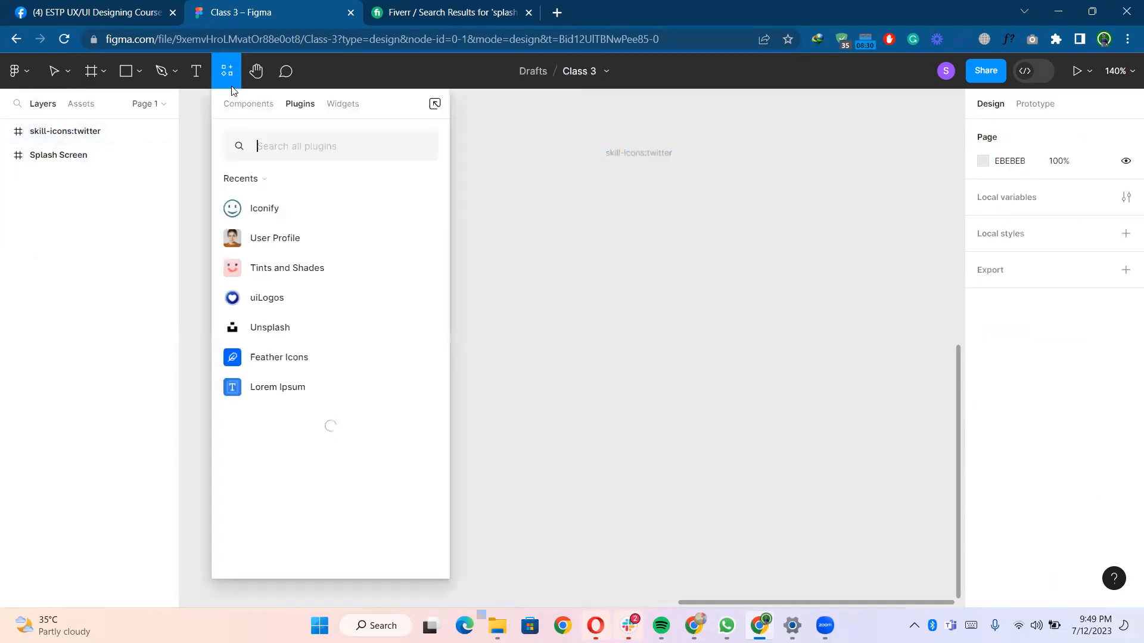
pyautogui.click(260, 359)
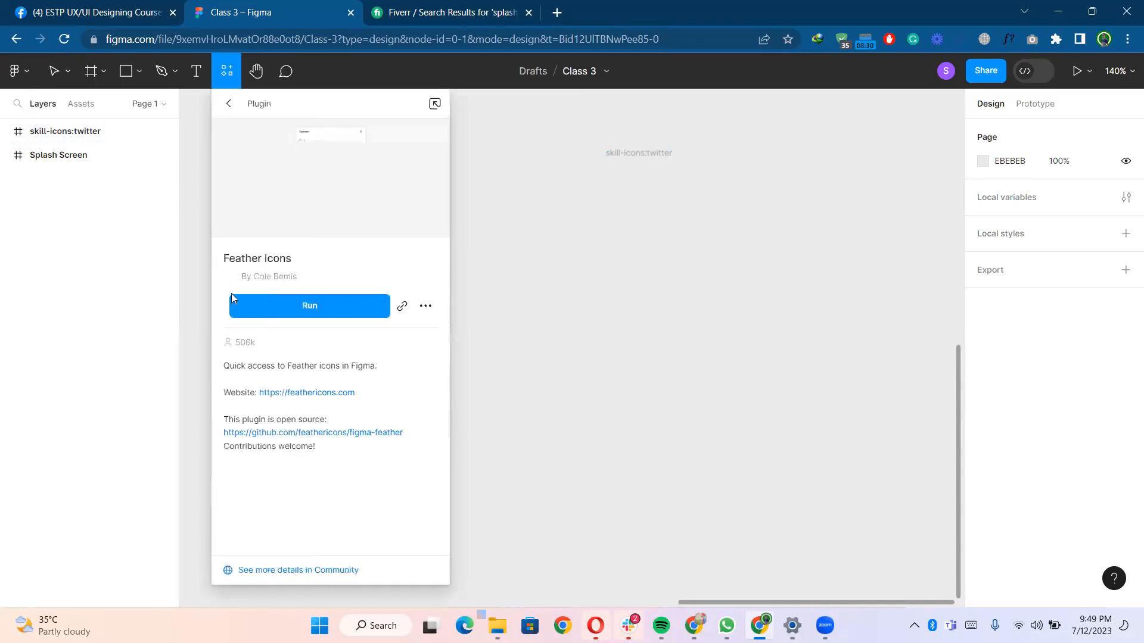
pyautogui.click(291, 303)
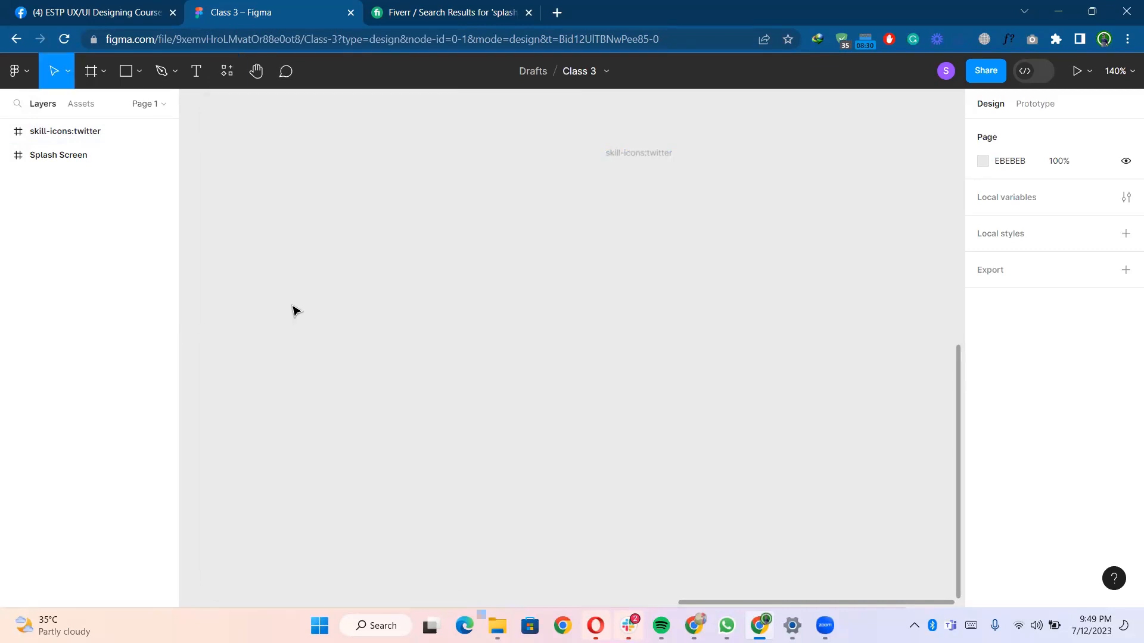
# - Delete the empty skill-icons:twitter frame from the canvas
pyautogui.click(632, 154)
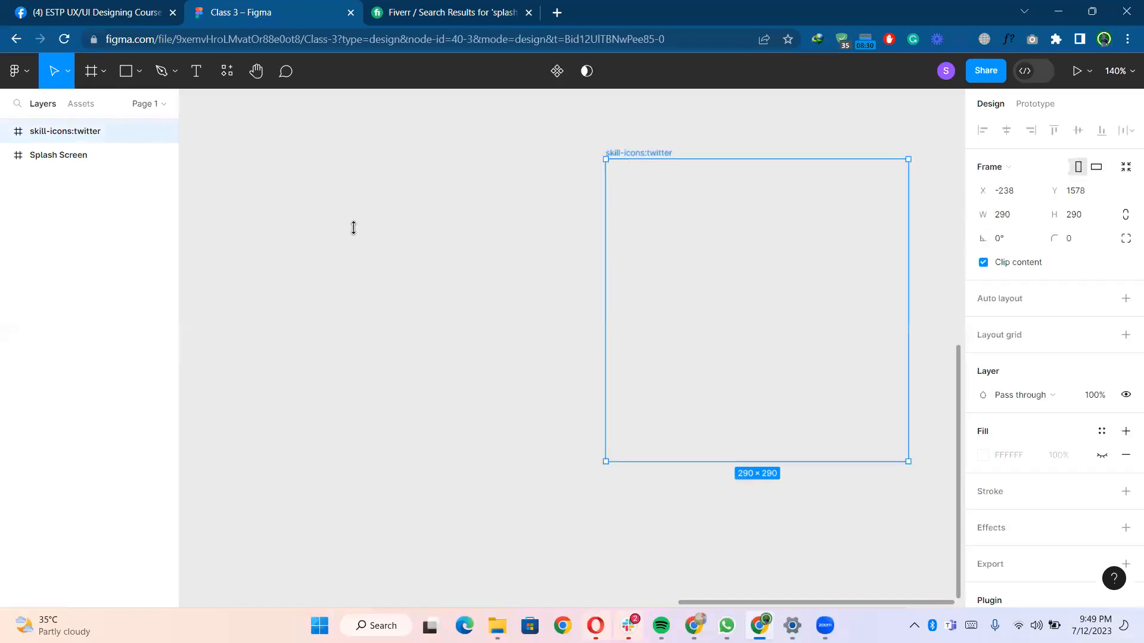
pyautogui.press('Delete')
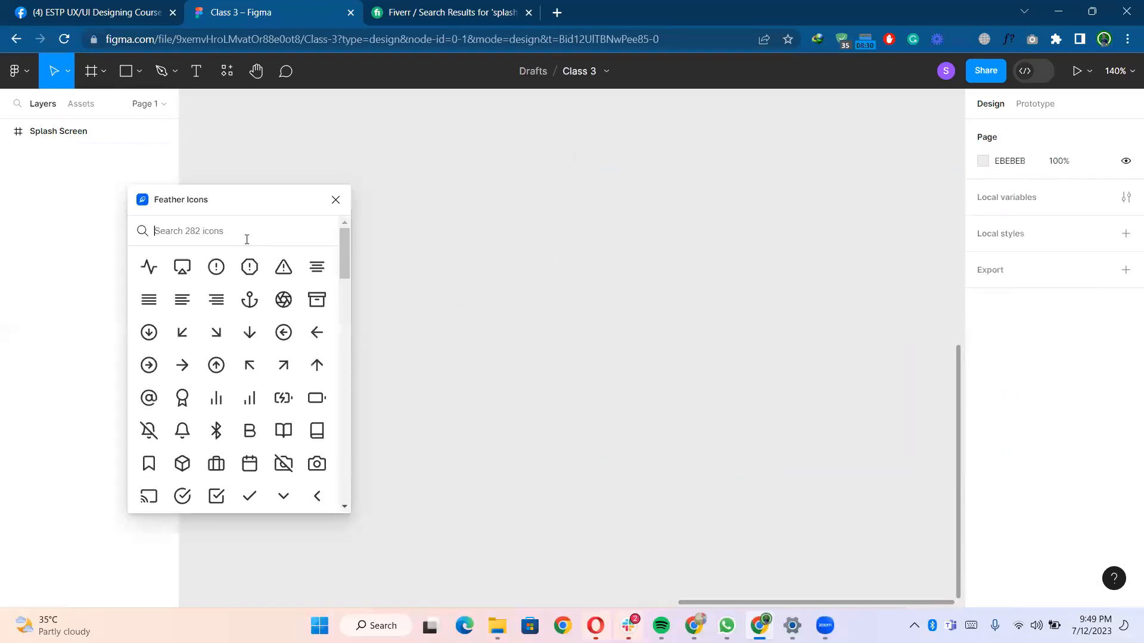
# - Insert the Feather user icon onto the canvas
pyautogui.scroll(-8, 248, 417)
pyautogui.scroll(-15, 249, 446)
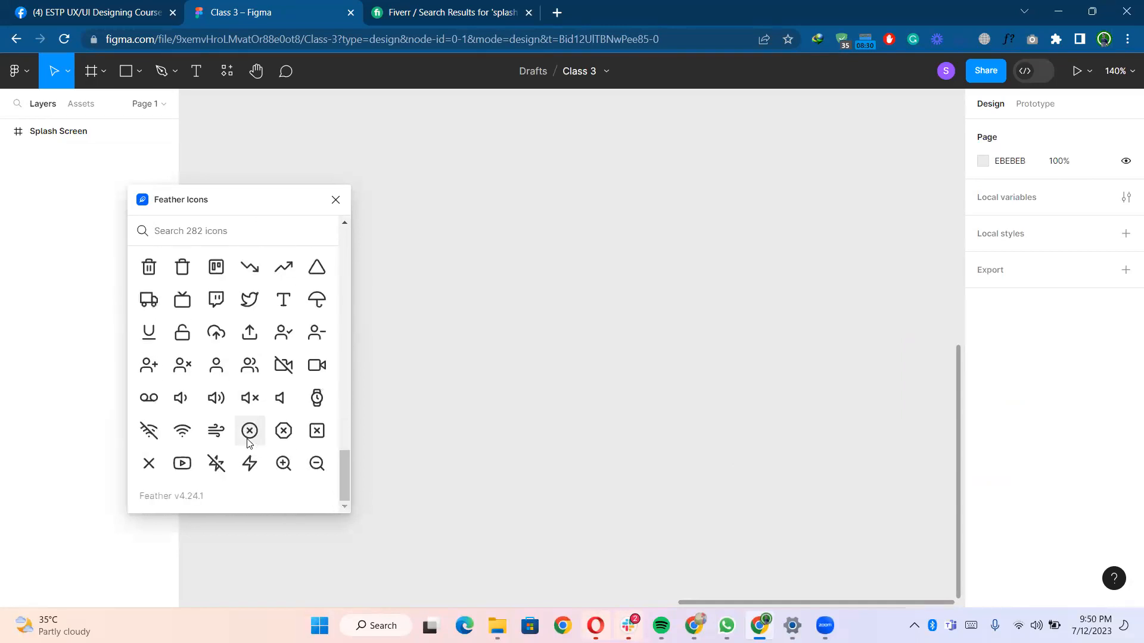
pyautogui.click(216, 366)
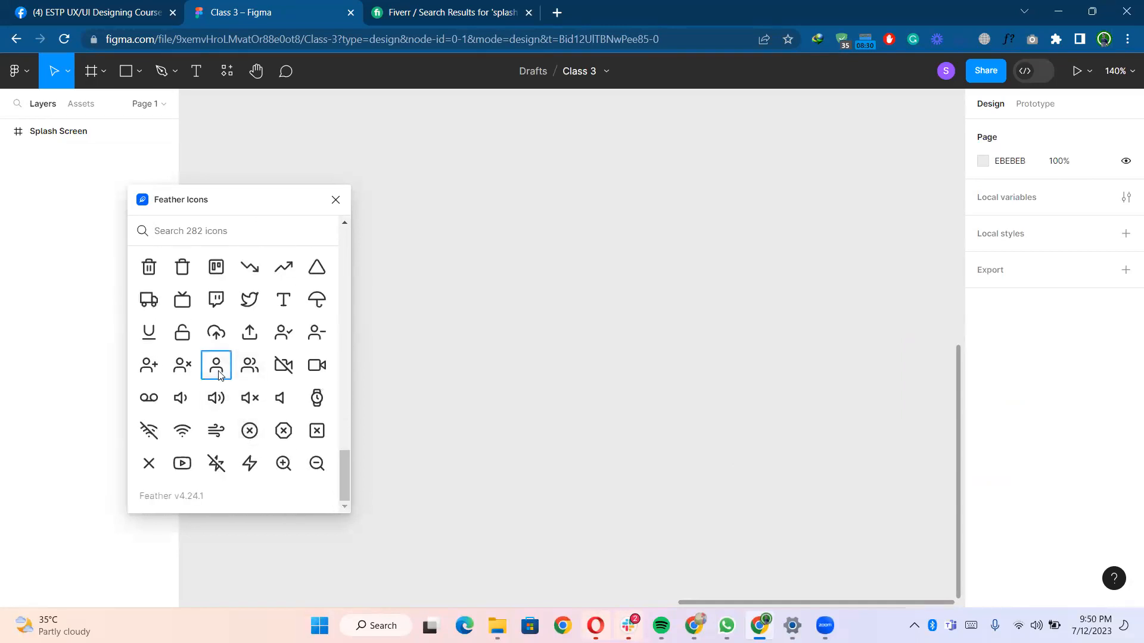
pyautogui.click(623, 398)
pyautogui.click(584, 361)
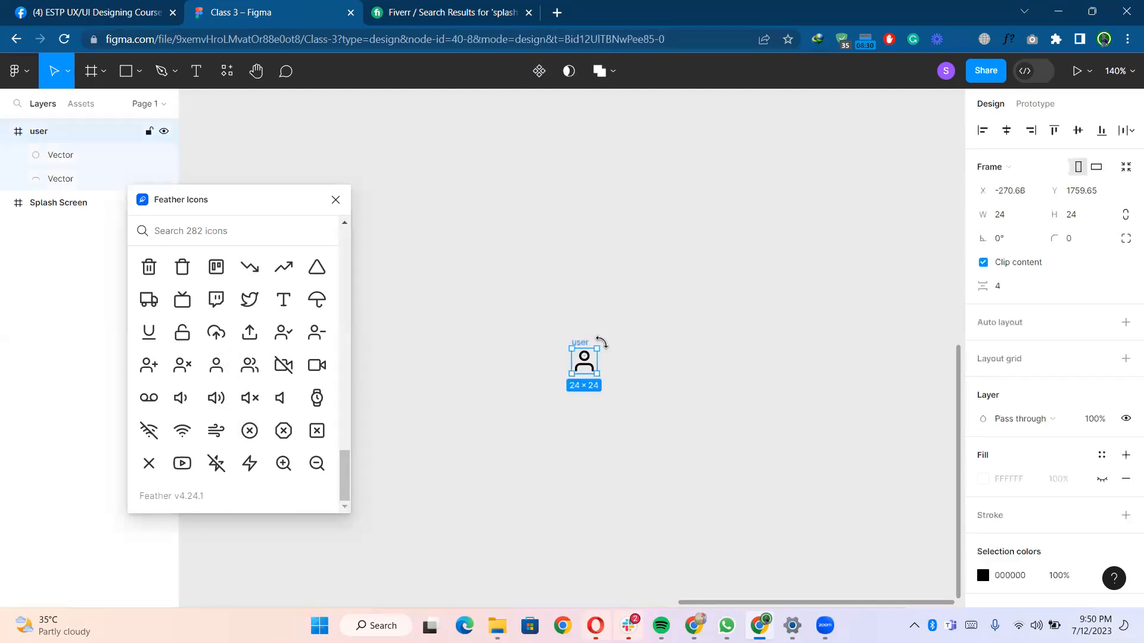
# - Recolor the user icon grey and delete it from the canvas
pyautogui.scroll(-2, 982, 451)
pyautogui.click(983, 501)
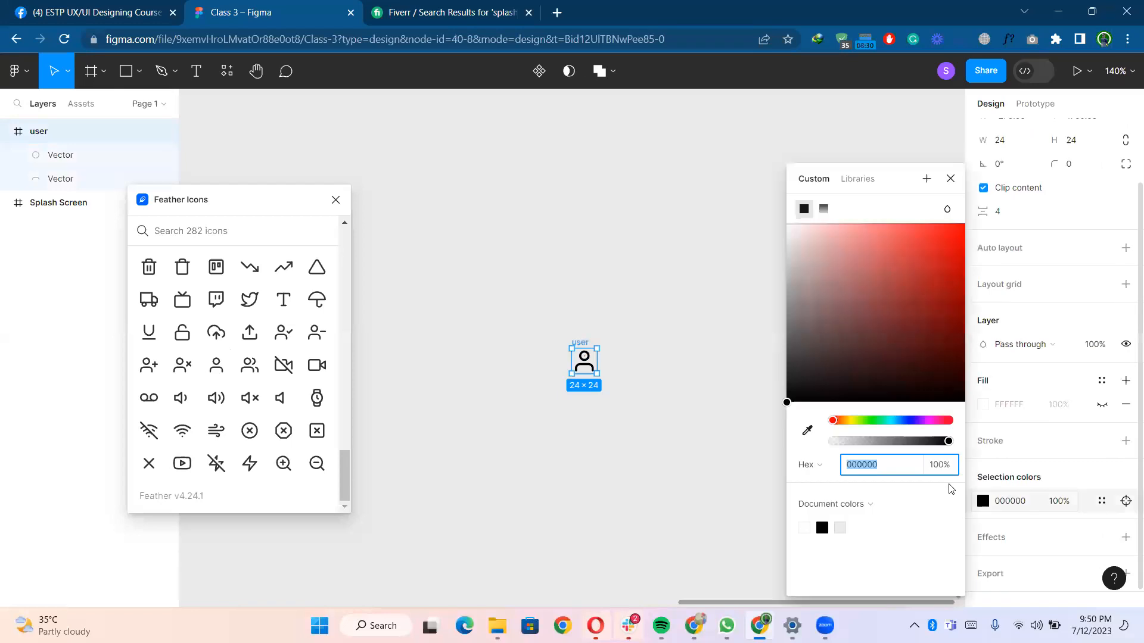
pyautogui.click(903, 383)
pyautogui.moveTo(905, 249); pyautogui.dragTo(761, 296)
pyautogui.click(668, 375)
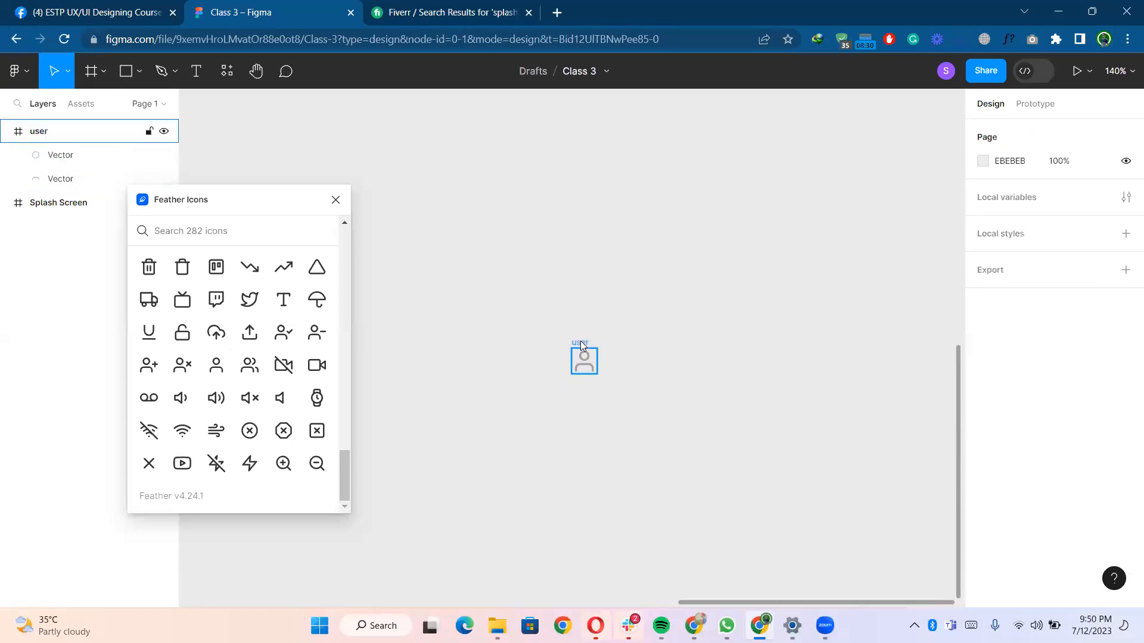
pyautogui.click(581, 341)
pyautogui.press('Delete')
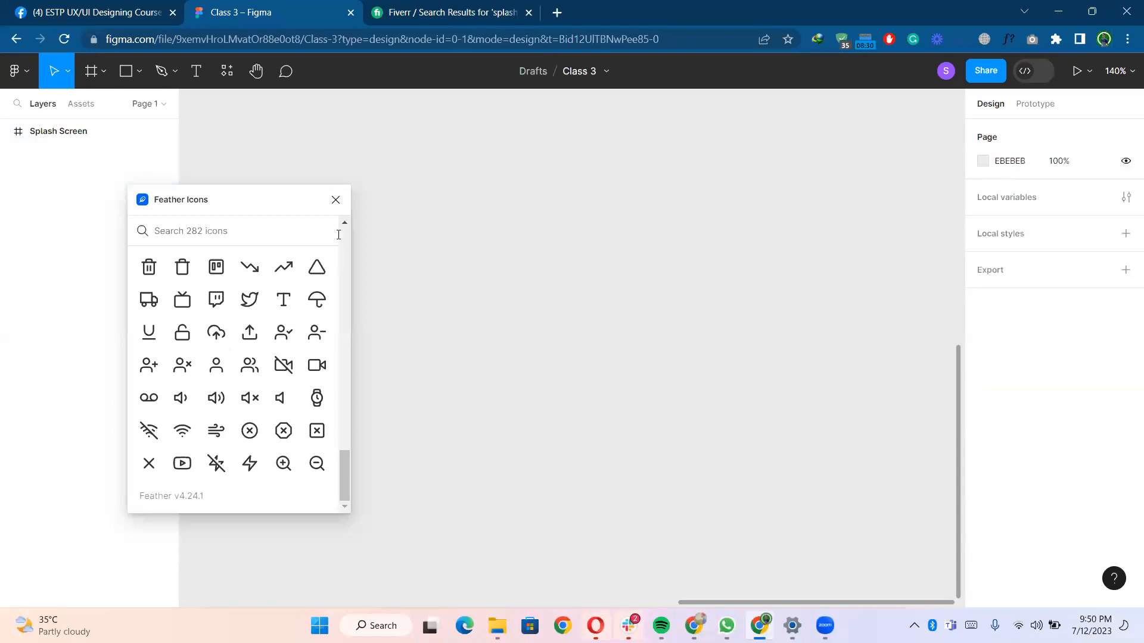
# - Draw a 202 × 202 circle near the top of the Splash Screen frame
pyautogui.click(232, 72)
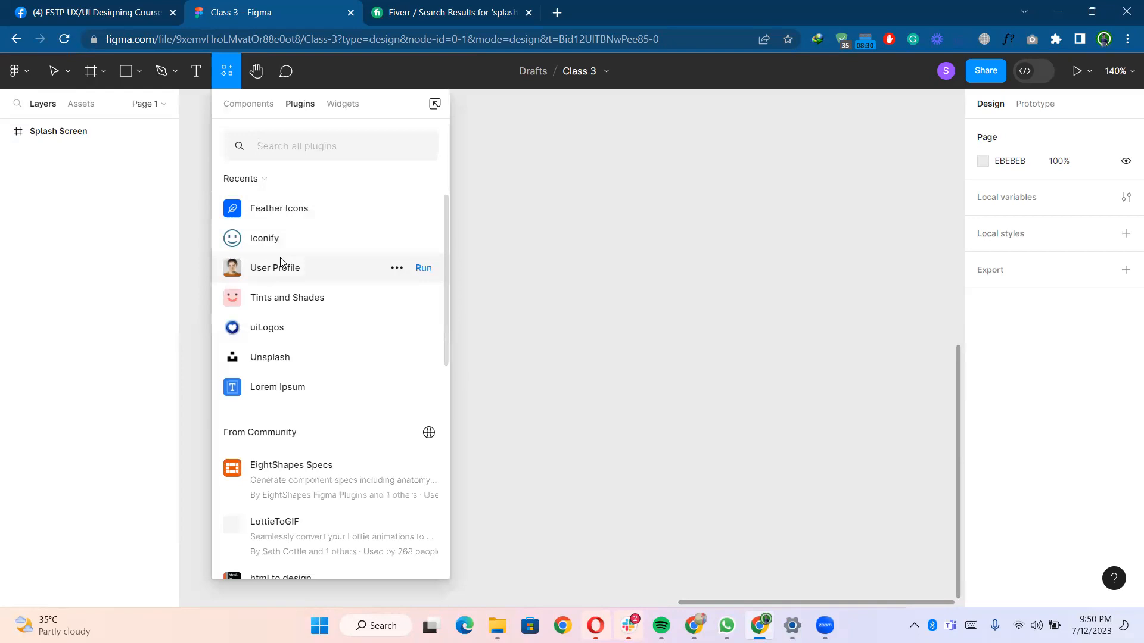
pyautogui.click(609, 247)
pyautogui.scroll(-5, 609, 244)
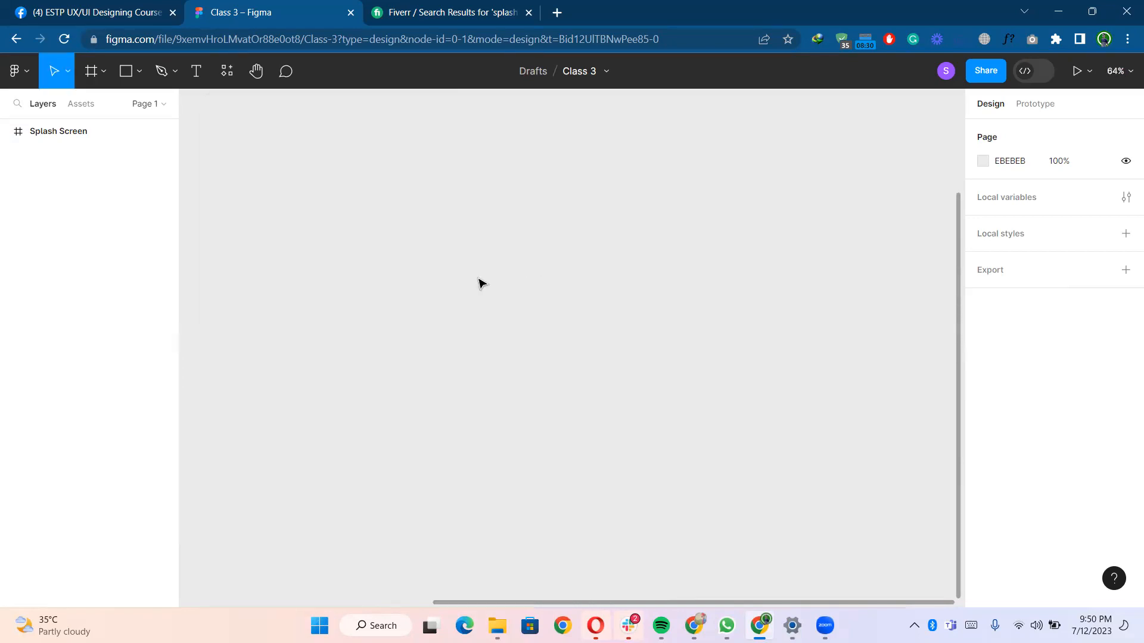
pyautogui.scroll(-5, 483, 280)
pyautogui.scroll(-2, 478, 267)
pyautogui.moveTo(459, 226); pyautogui.dragTo(708, 276)
pyautogui.scroll(5, 594, 298)
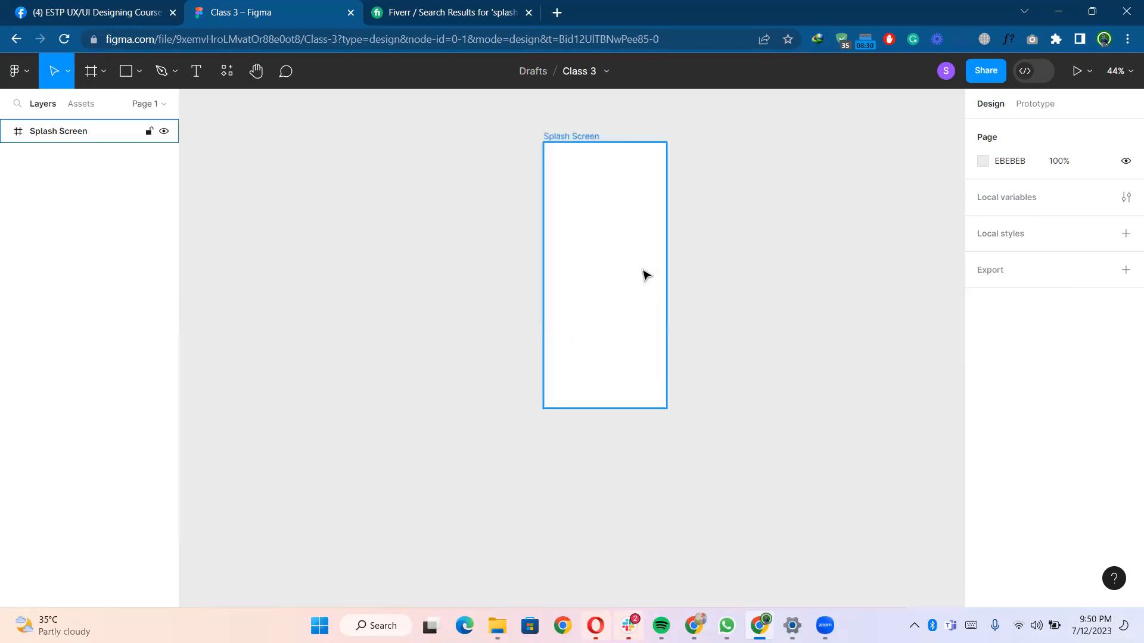
pyautogui.scroll(3, 697, 263)
pyautogui.scroll(-1, 699, 296)
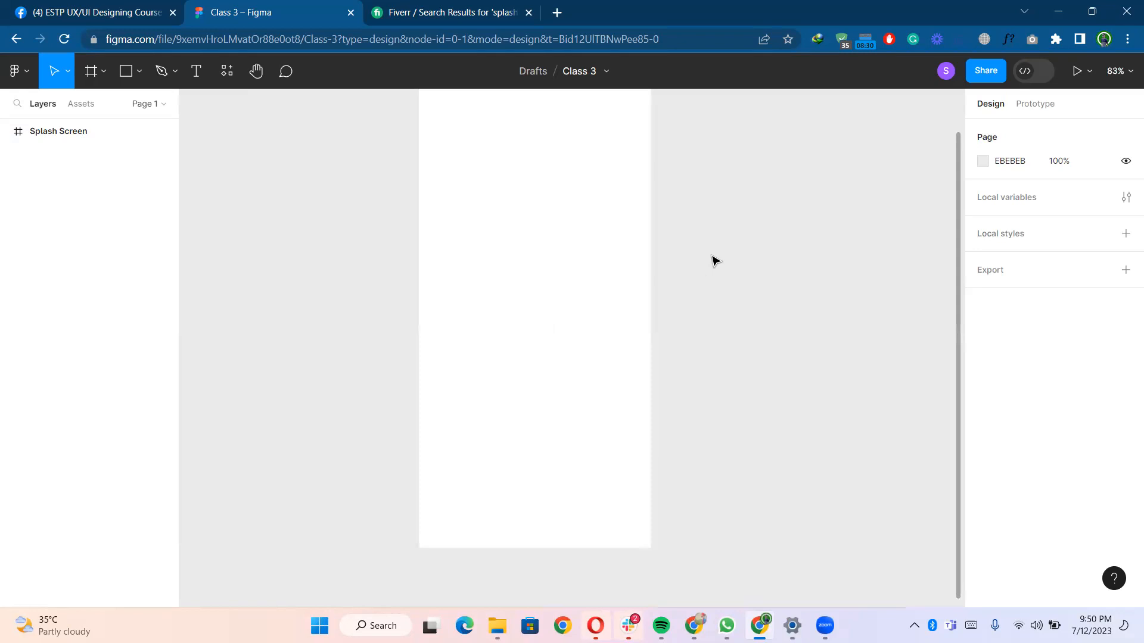
pyautogui.scroll(-2, 712, 262)
pyautogui.press('o')
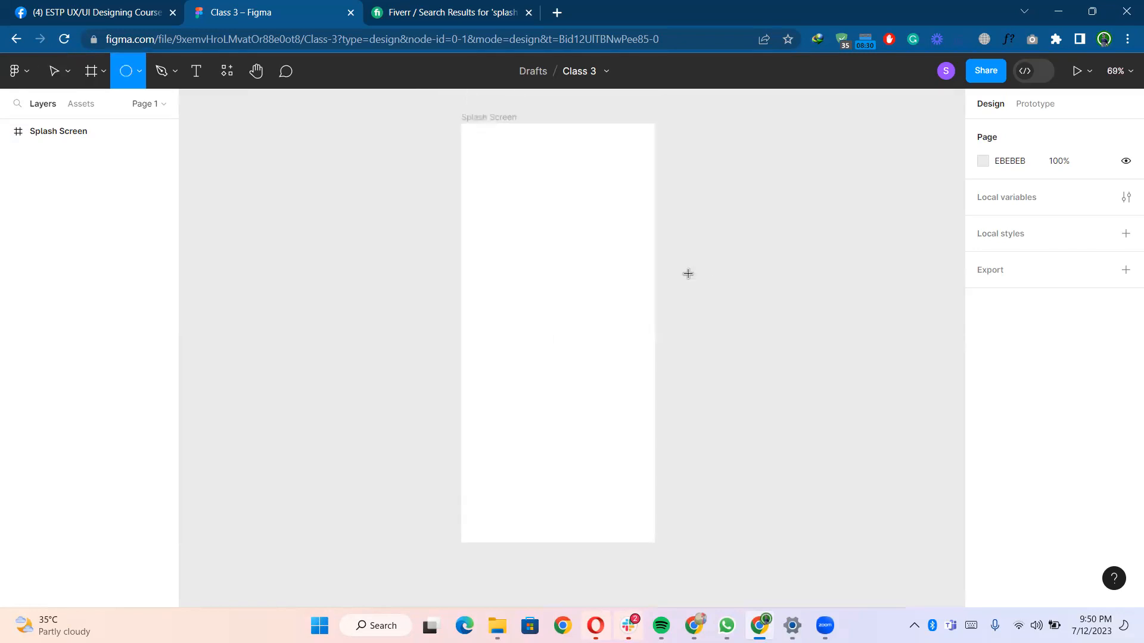
pyautogui.moveTo(534, 170)
pyautogui.mouseDown()
pyautogui.moveTo(585, 223)
pyautogui.moveTo(566, 224)
pyautogui.mouseUp()
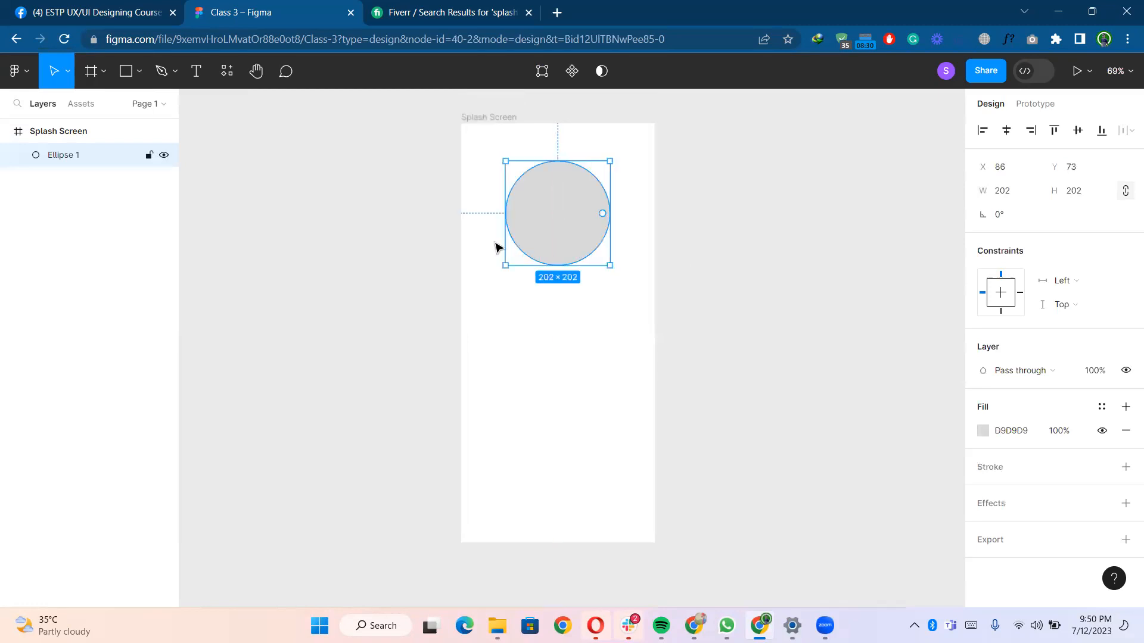
# - Run the User Profile plugin from the recent plugins
pyautogui.click(227, 71)
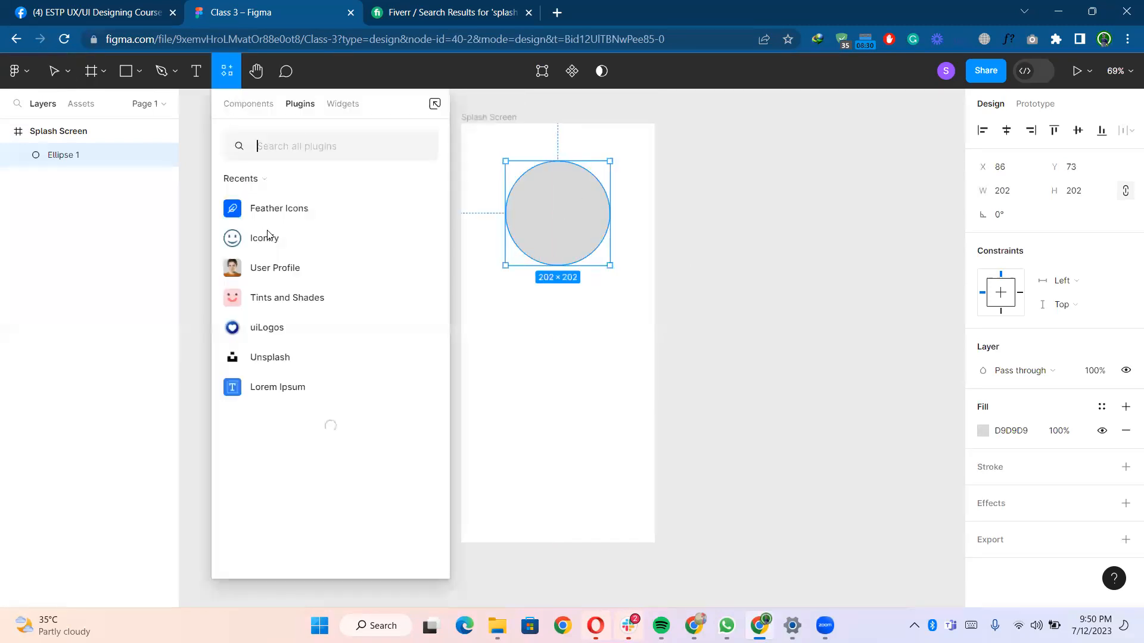
pyautogui.click(262, 267)
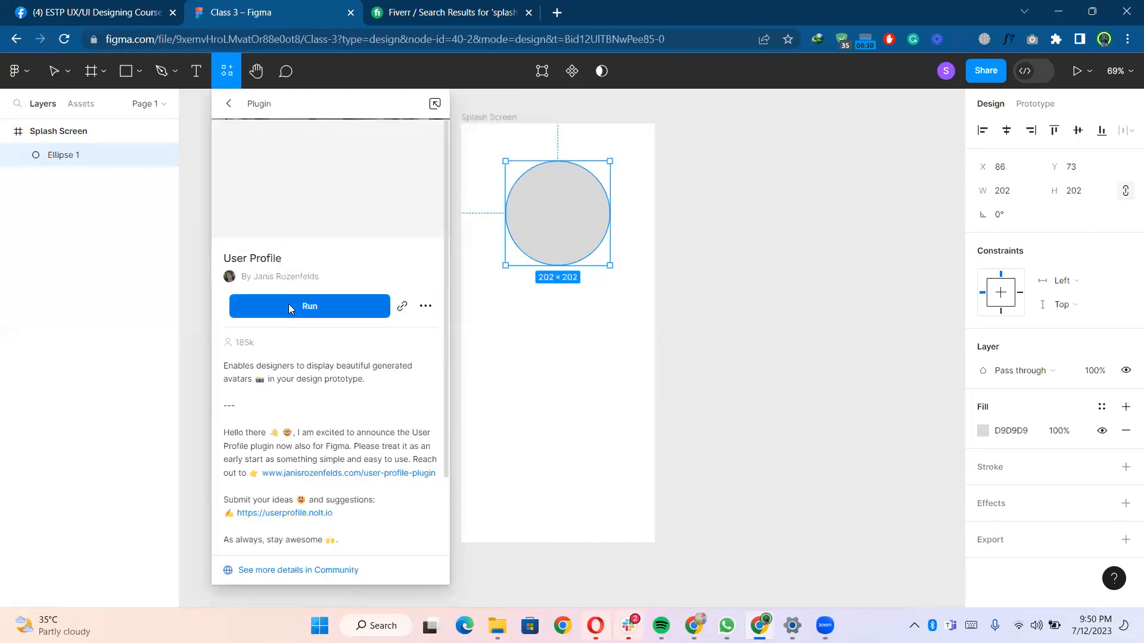
pyautogui.click(289, 307)
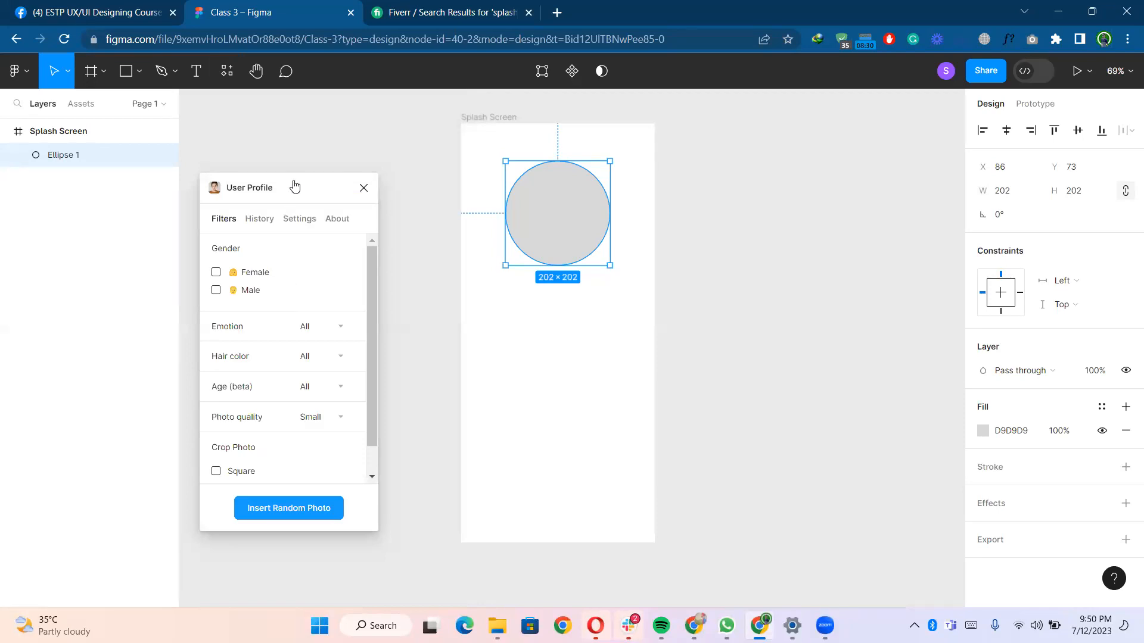
pyautogui.moveTo(294, 186); pyautogui.dragTo(287, 130)
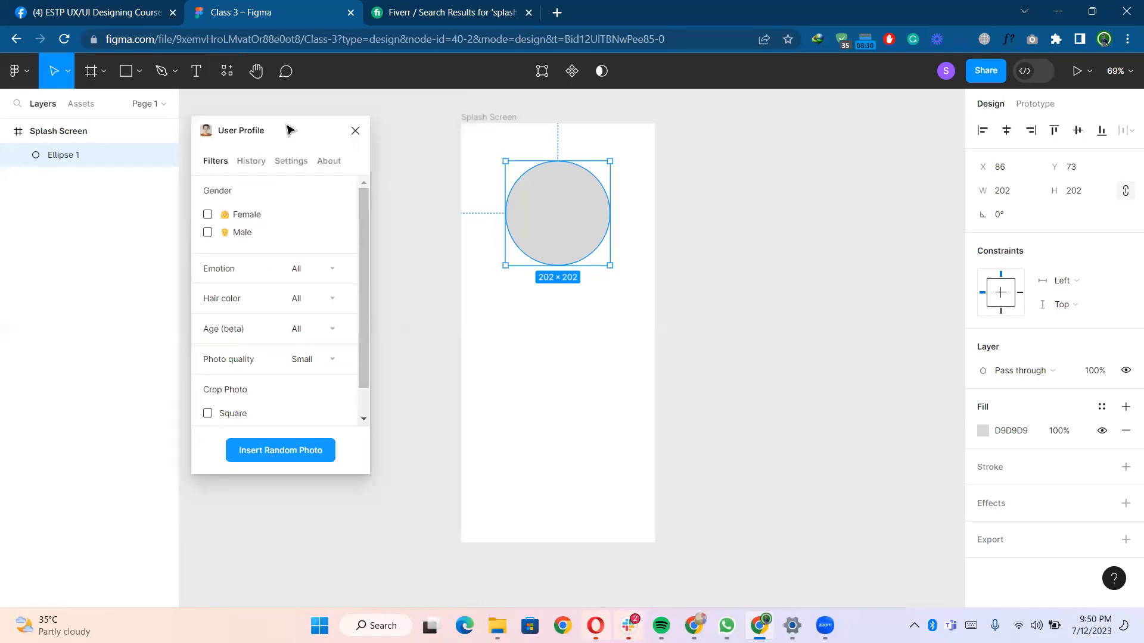
# - Duplicate the circle beside the frame and fill the copy with a random female photo
pyautogui.click(208, 214)
pyautogui.moveTo(563, 227); pyautogui.dragTo(781, 230)
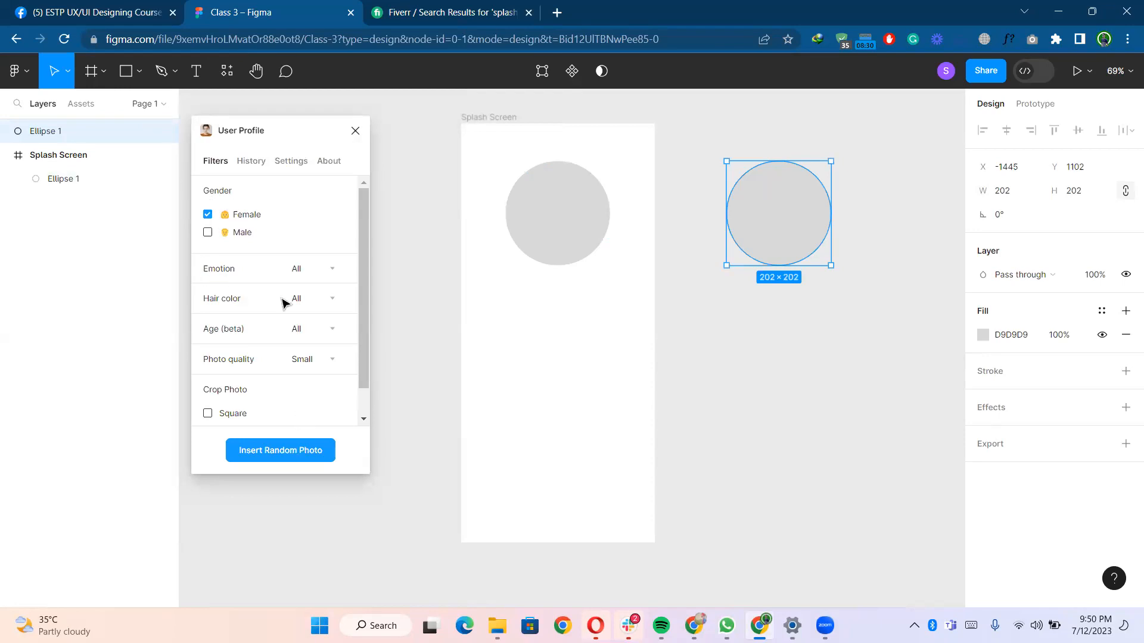
pyautogui.click(293, 445)
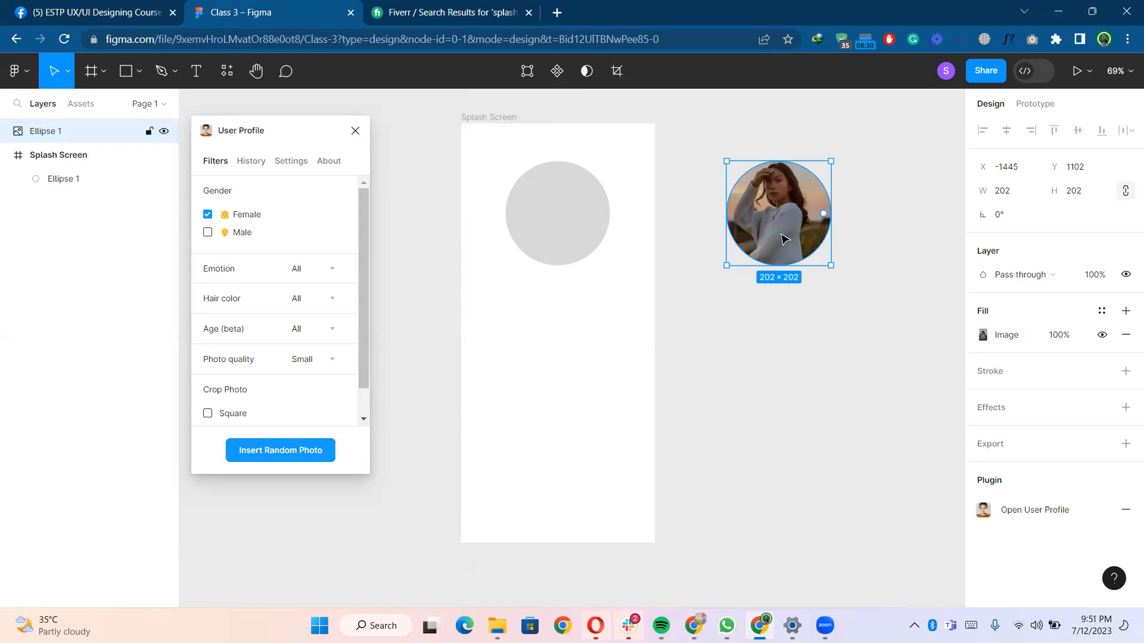
# - Fill the circle inside the frame with a random male photo
pyautogui.click(504, 202)
pyautogui.click(209, 234)
pyautogui.click(207, 216)
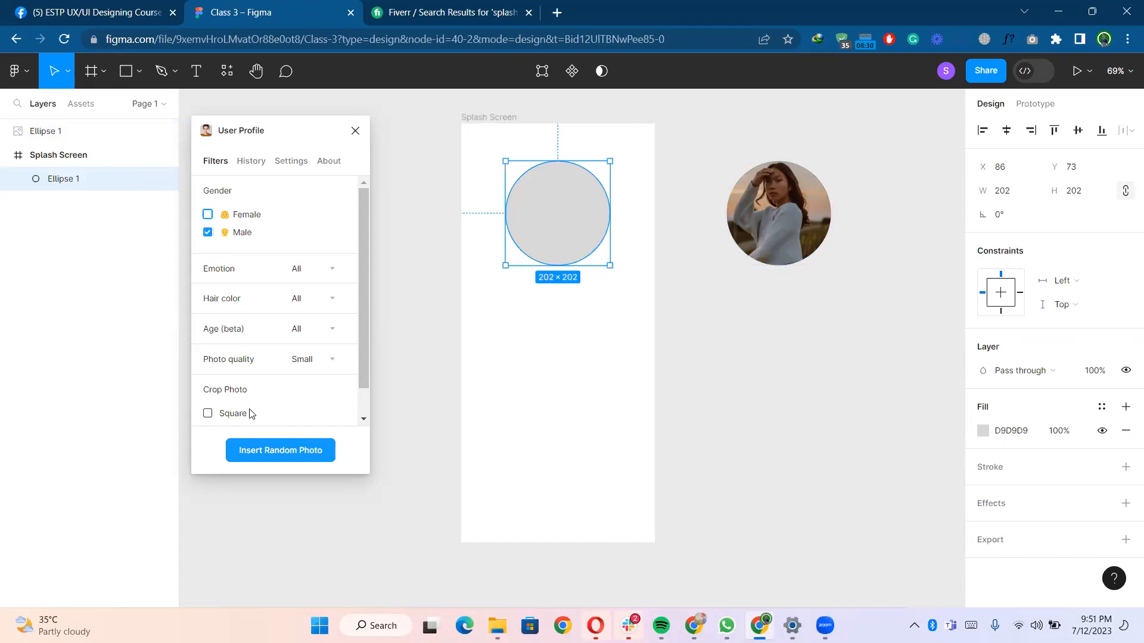
pyautogui.click(271, 453)
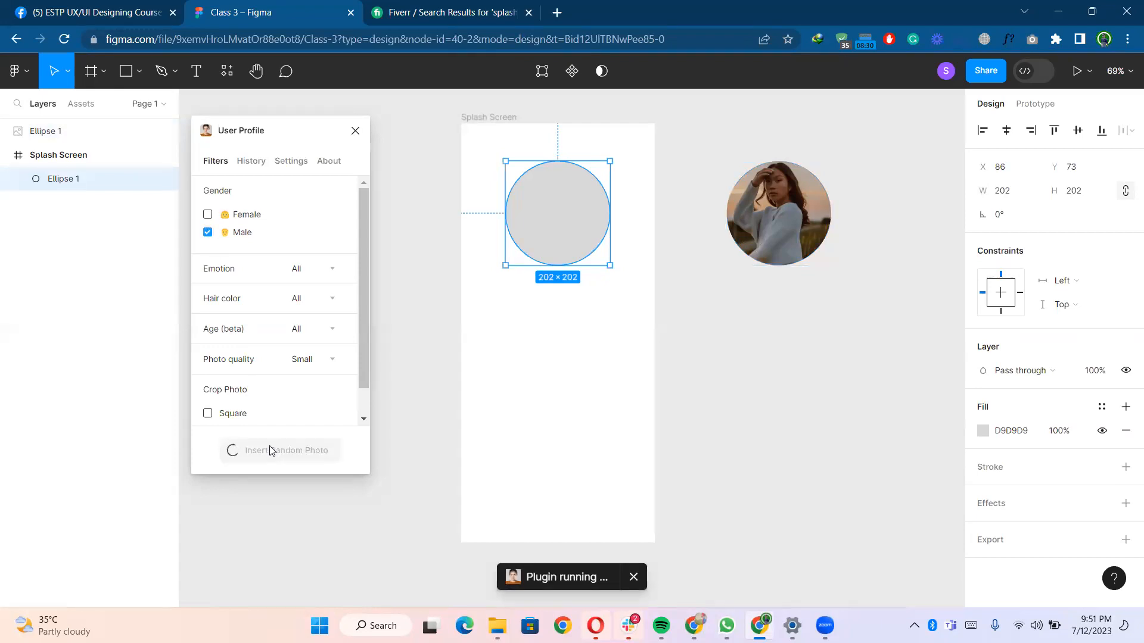
# - Duplicate the frame's circle below the female copy and fill it with random photos for both genders
pyautogui.moveTo(563, 211); pyautogui.dragTo(790, 373)
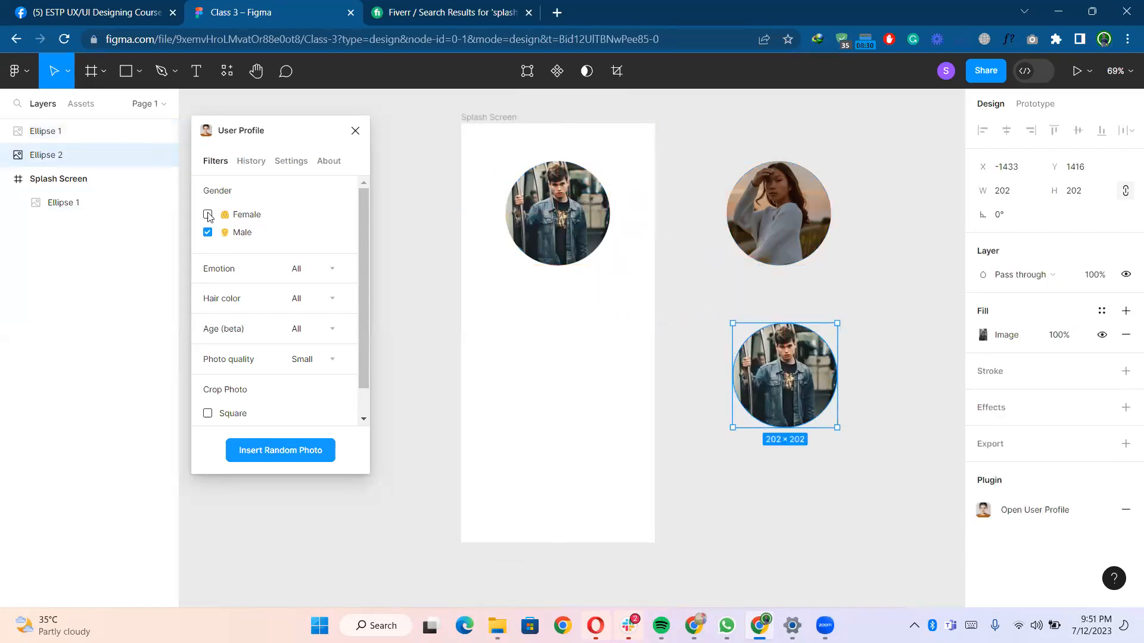
pyautogui.click(258, 448)
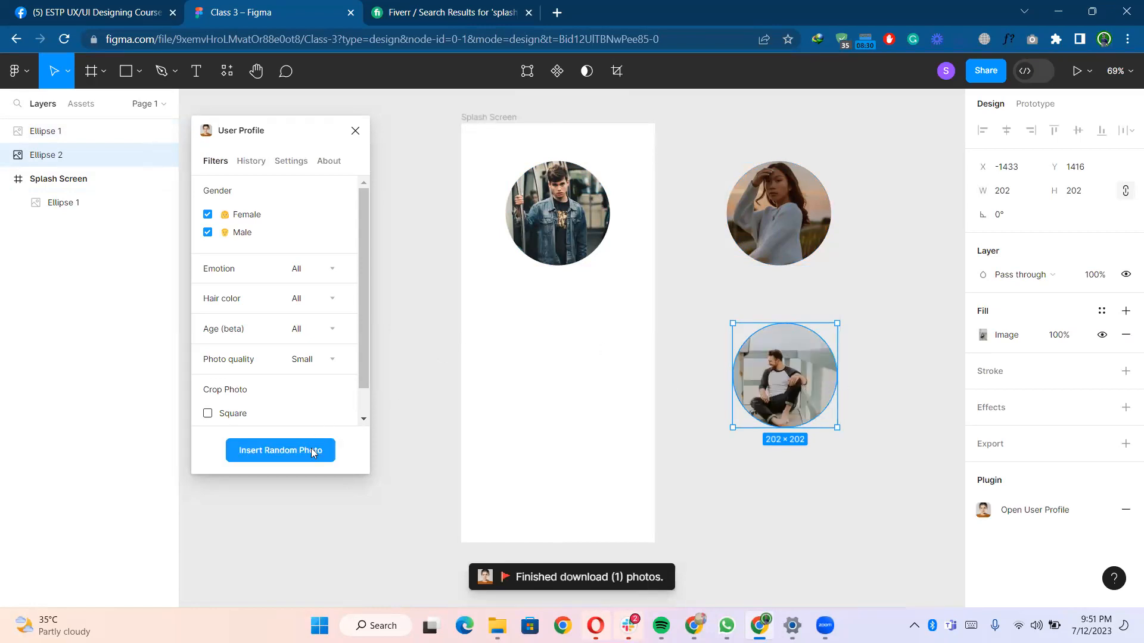
pyautogui.click(313, 453)
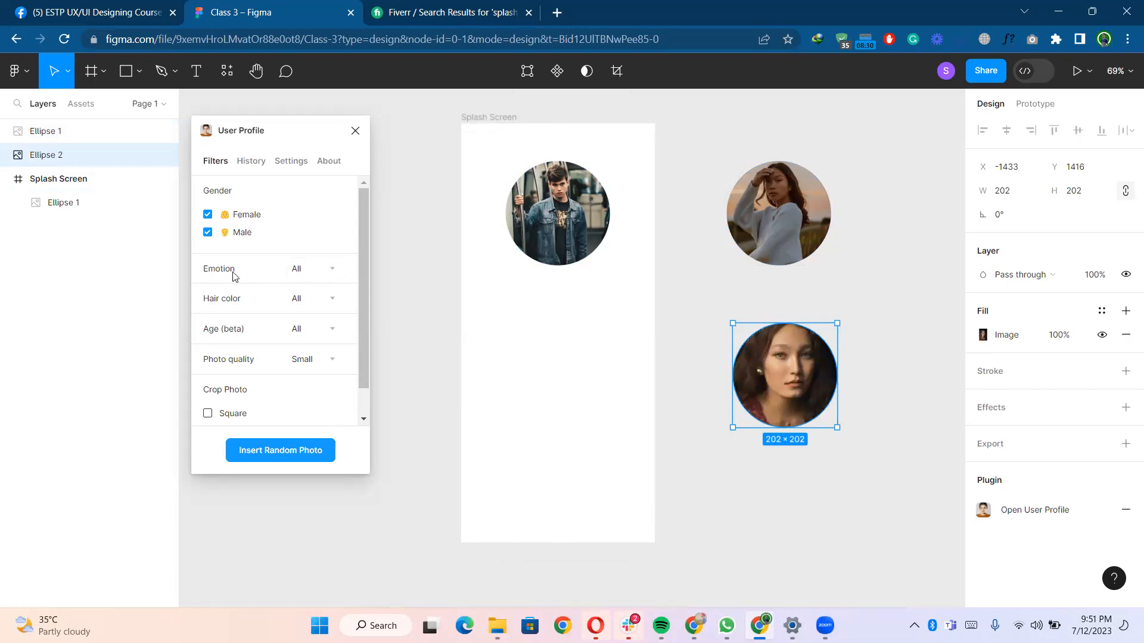
# - Set the hair colour filter to Blond and insert a random photo into the lower copy
pyautogui.click(320, 273)
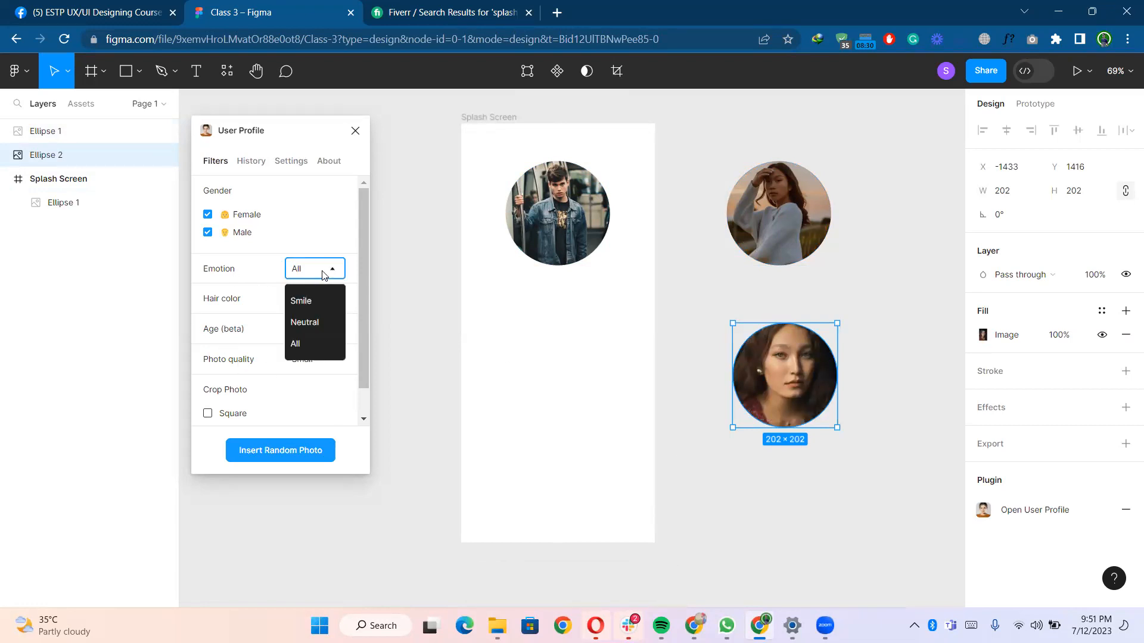
pyautogui.click(308, 340)
pyautogui.click(309, 305)
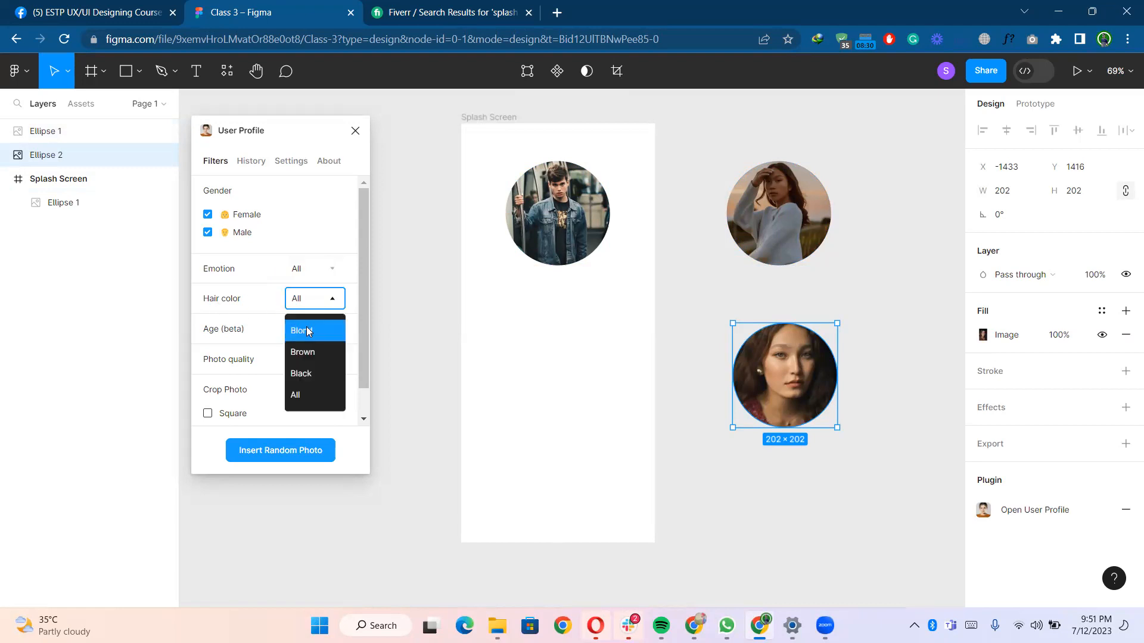
pyautogui.click(309, 331)
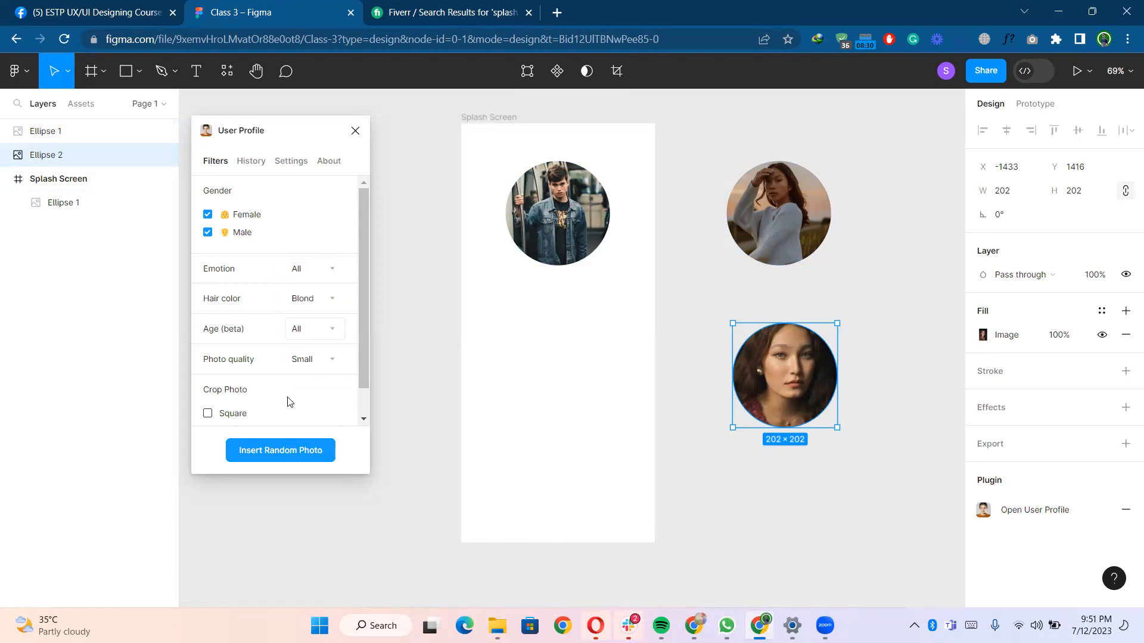
pyautogui.click(295, 448)
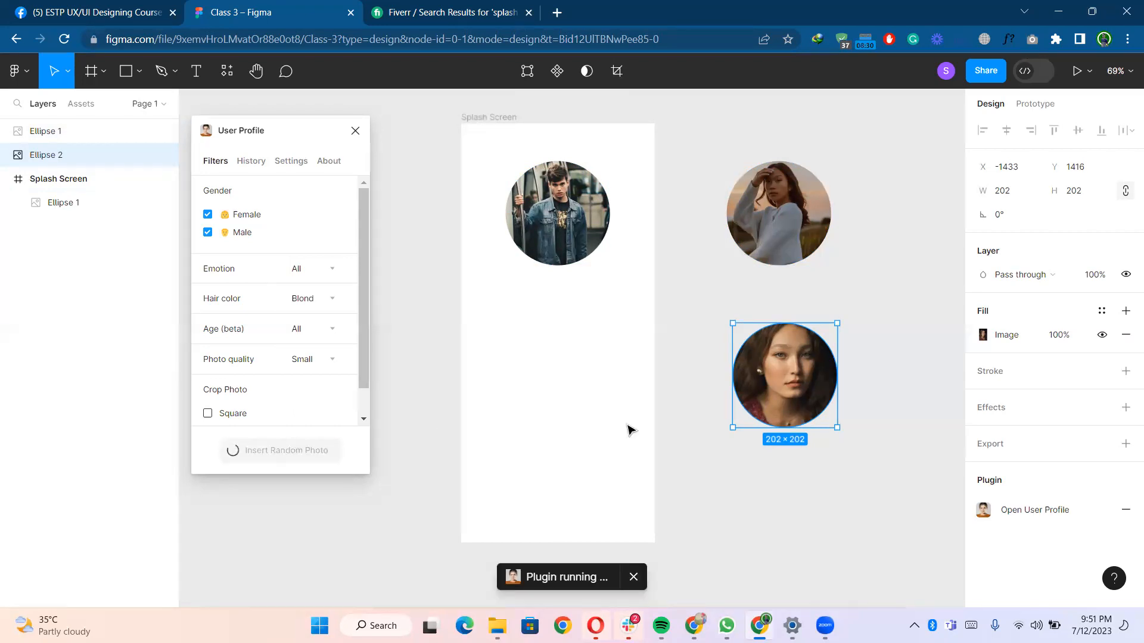
pyautogui.click(322, 337)
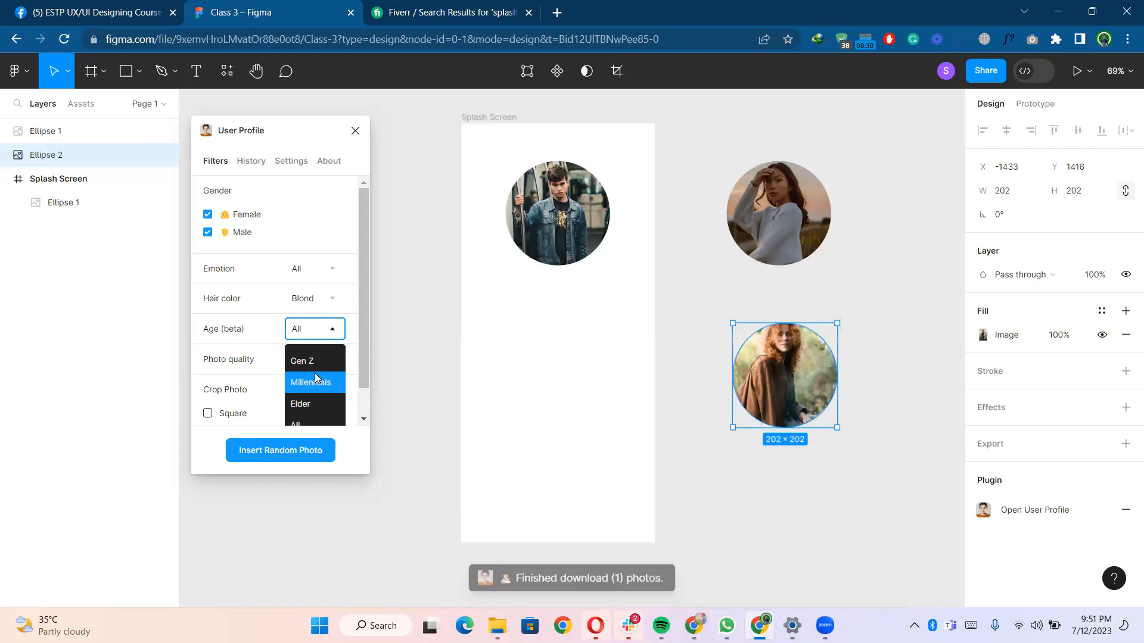
pyautogui.scroll(-1, 313, 393)
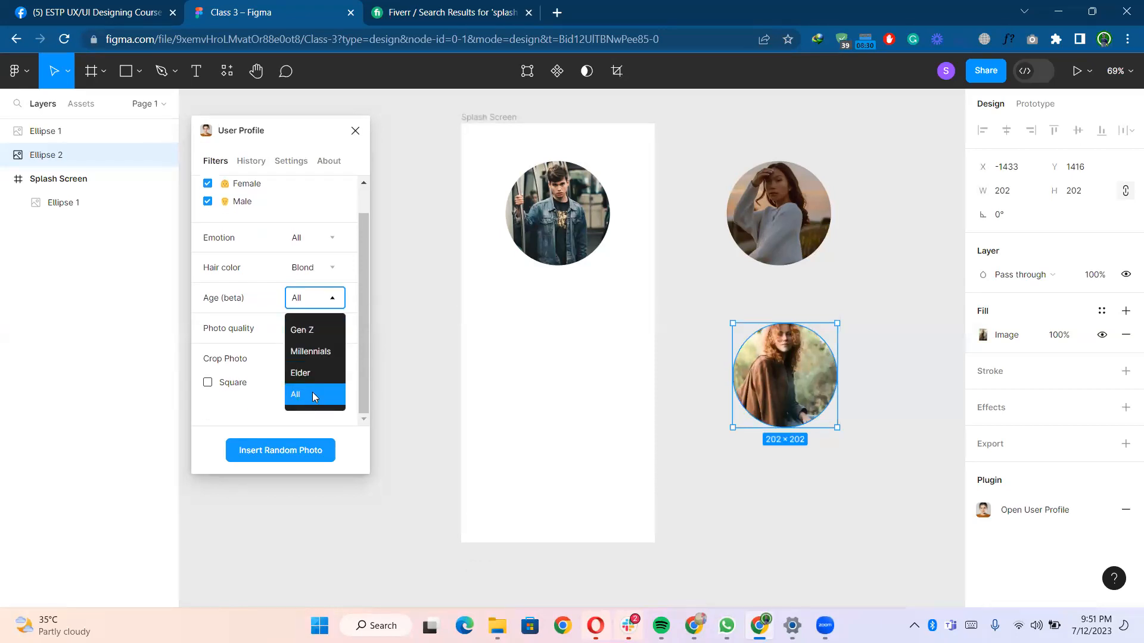
pyautogui.click(260, 337)
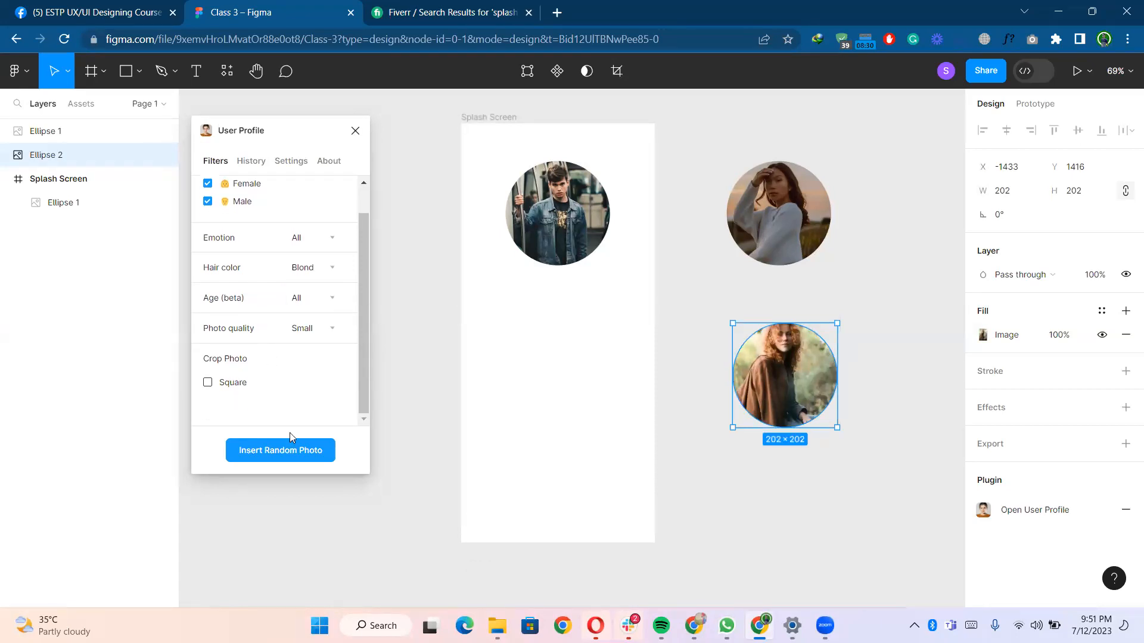
# - Select all three photo circles and delete them
pyautogui.click(525, 256)
pyautogui.click(790, 247)
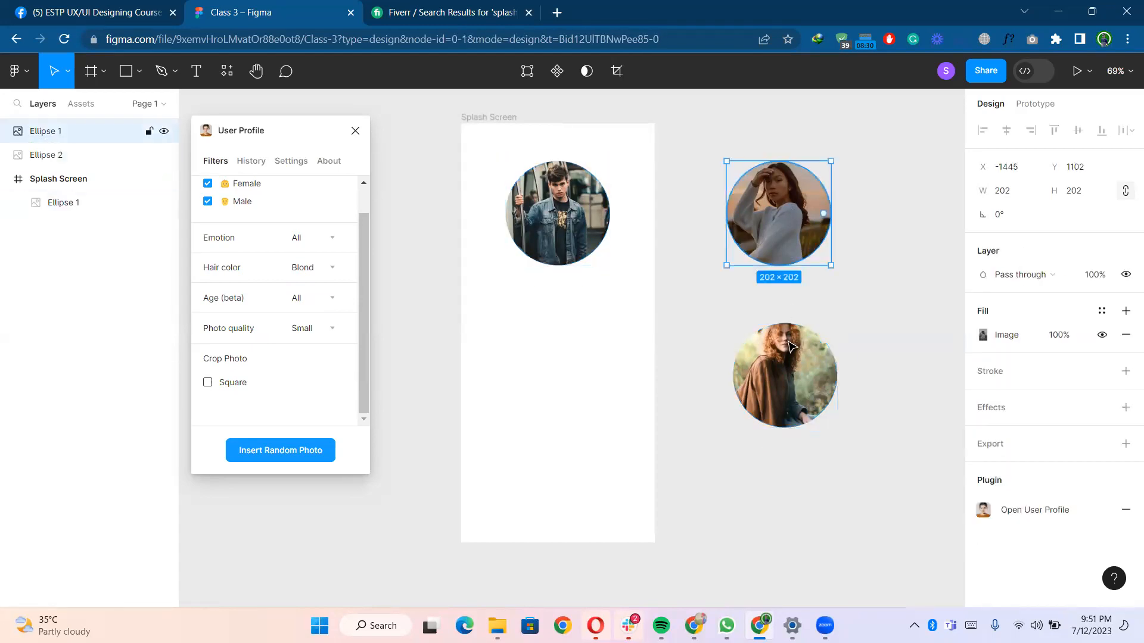
pyautogui.click(789, 346)
pyautogui.keyDown('shift'); pyautogui.click(581, 257); pyautogui.keyUp('shift')
pyautogui.keyDown('shift'); pyautogui.click(793, 196); pyautogui.keyUp('shift')
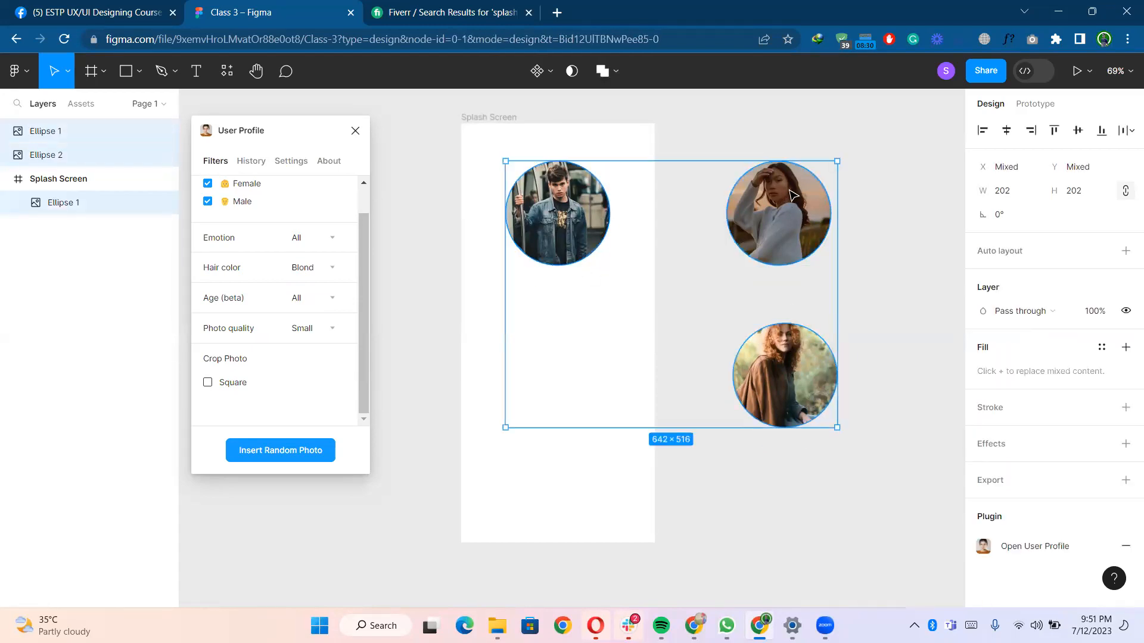
pyautogui.press('Delete')
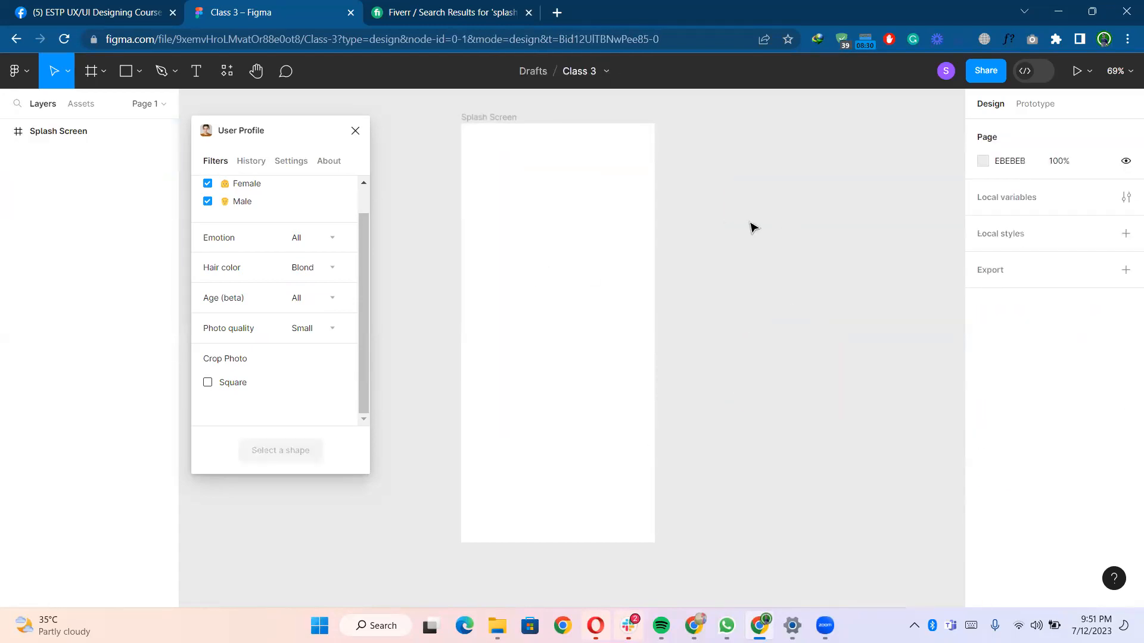
# - Close the User Profile plugin, then search for and run the uiLogos plugin
pyautogui.click(355, 130)
pyautogui.click(229, 71)
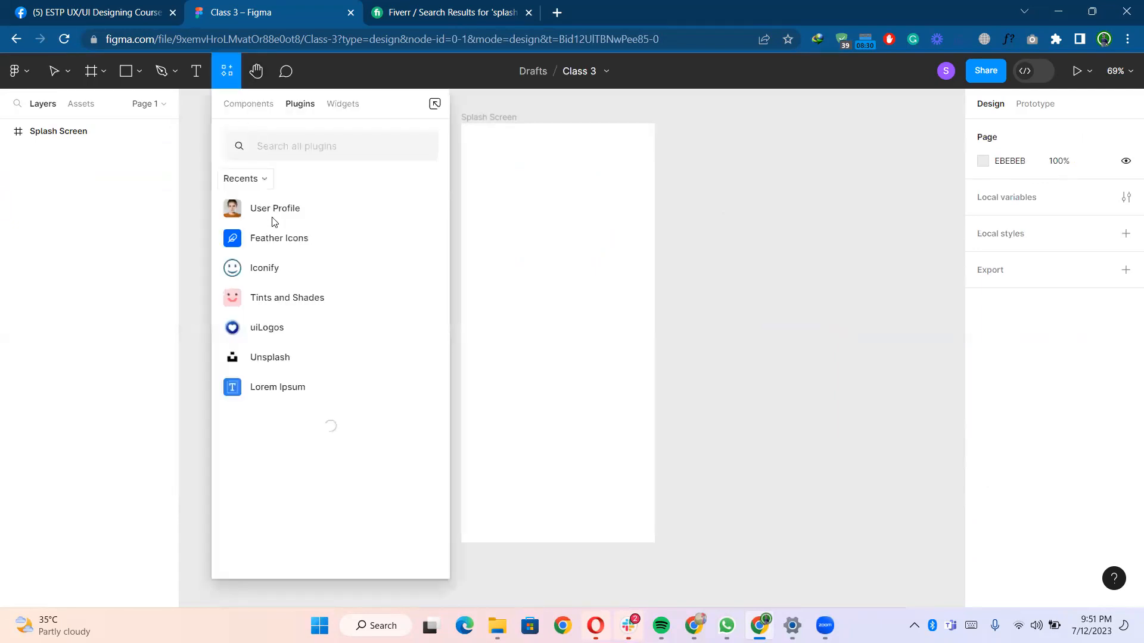
pyautogui.click(278, 327)
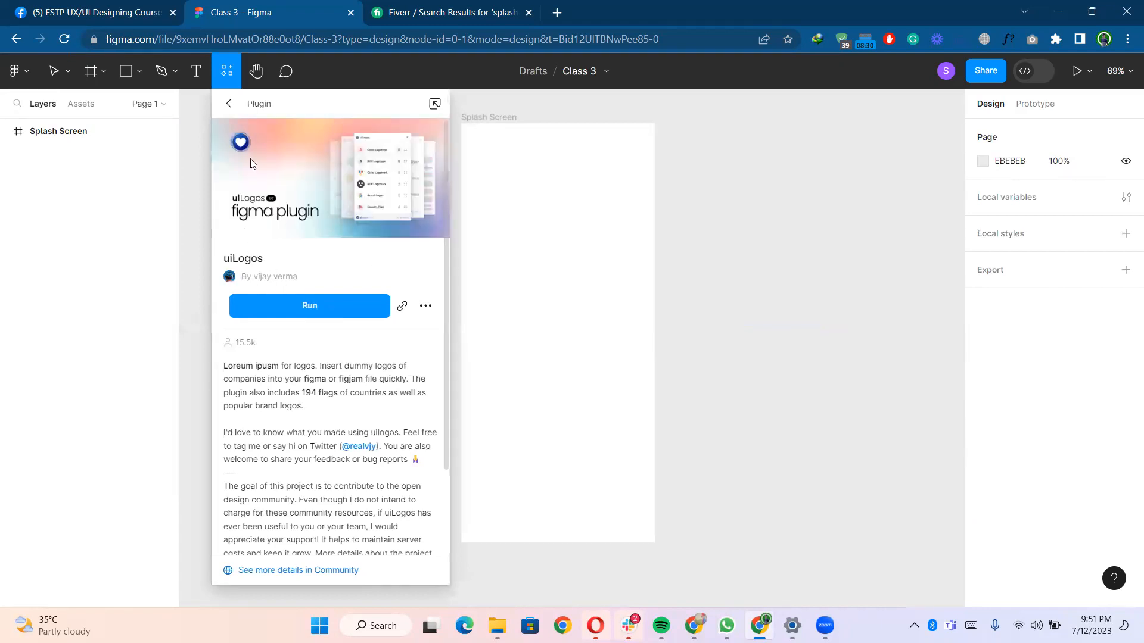
pyautogui.click(232, 104)
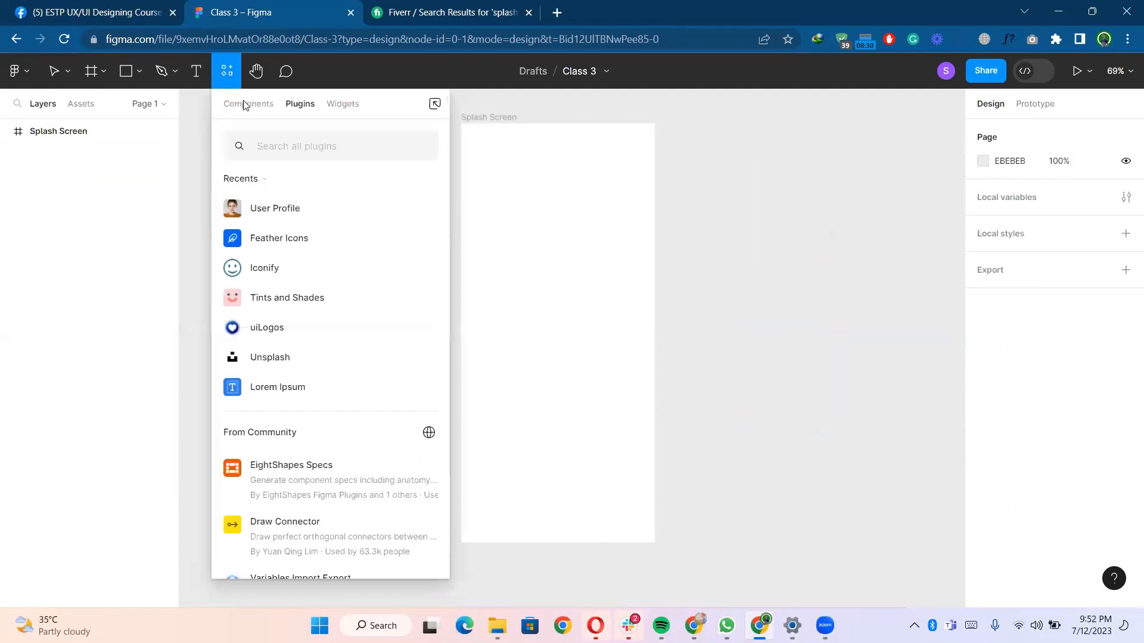
pyautogui.write('uilogos')
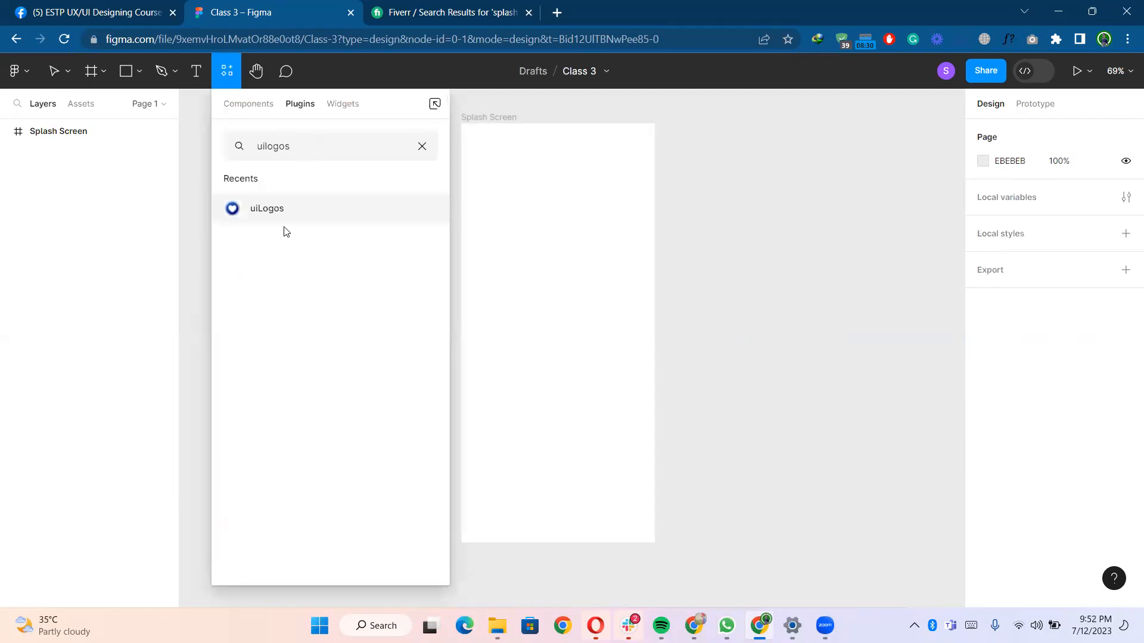
pyautogui.click(307, 208)
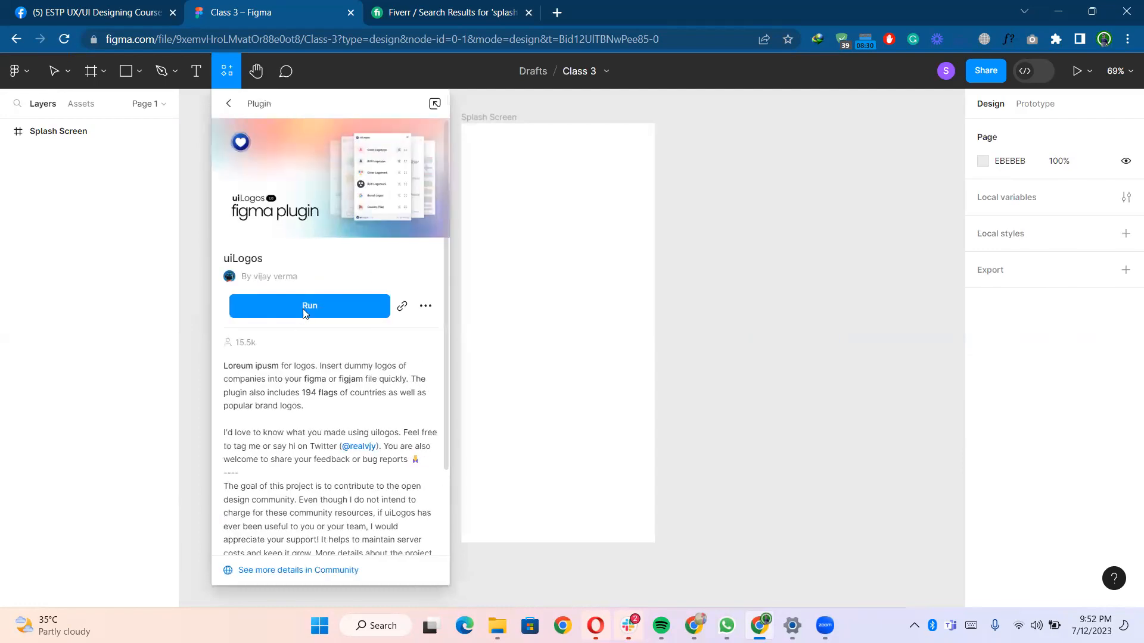
pyautogui.click(303, 308)
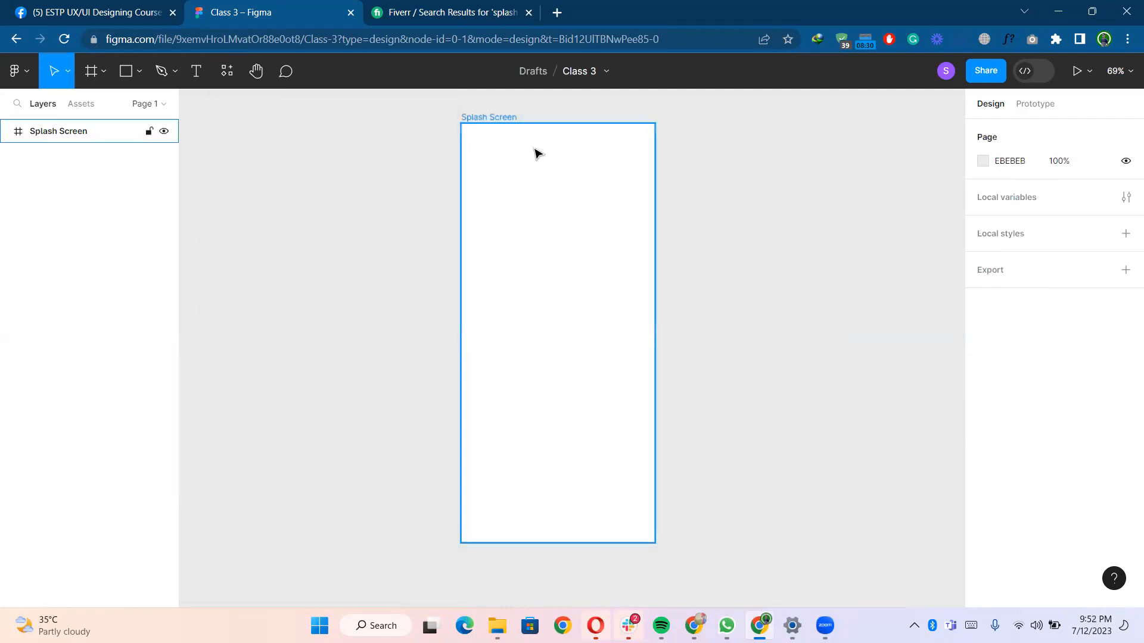
# - Move the frame beside the plugin window and try filling it with a random brand logo, then undo the fill
pyautogui.moveTo(494, 123); pyautogui.dragTo(339, 121)
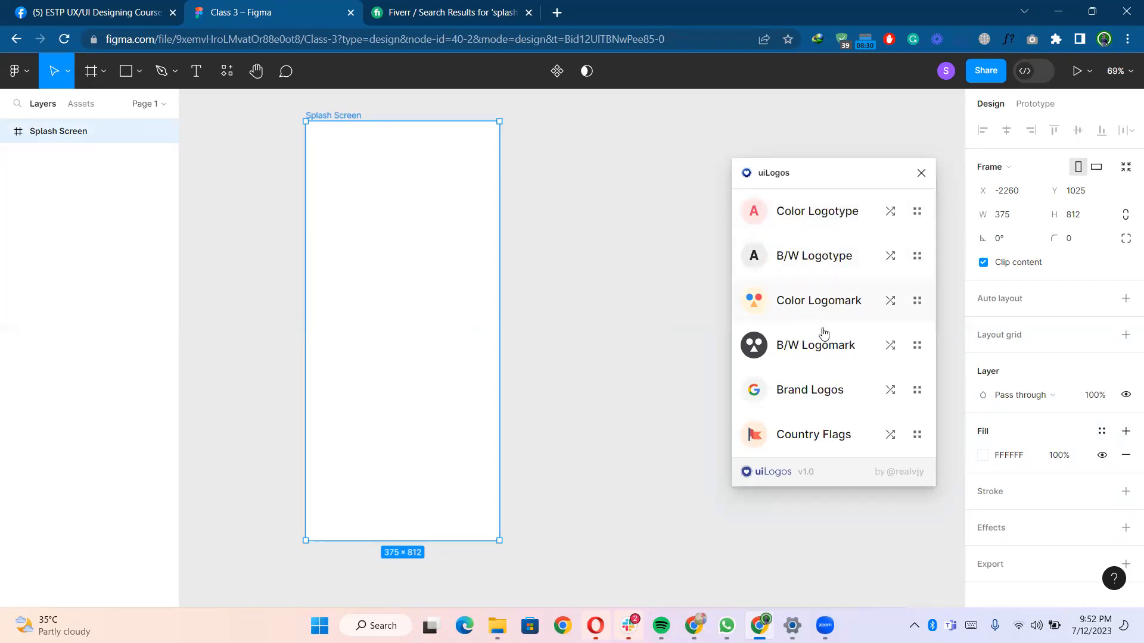
pyautogui.click(813, 394)
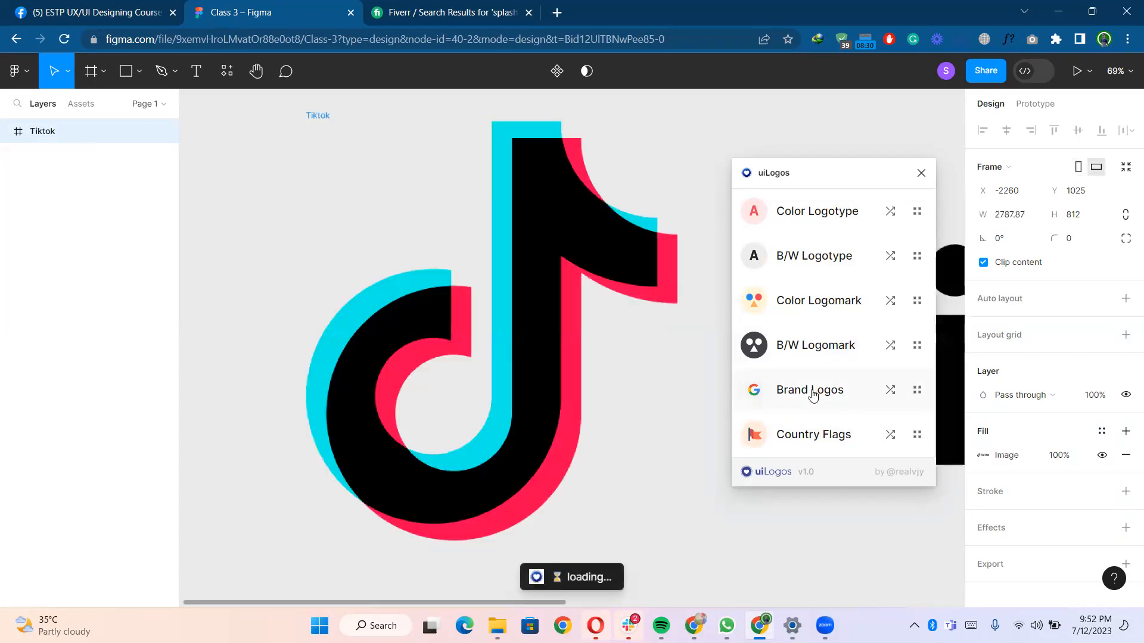
pyautogui.scroll(-5, 480, 336)
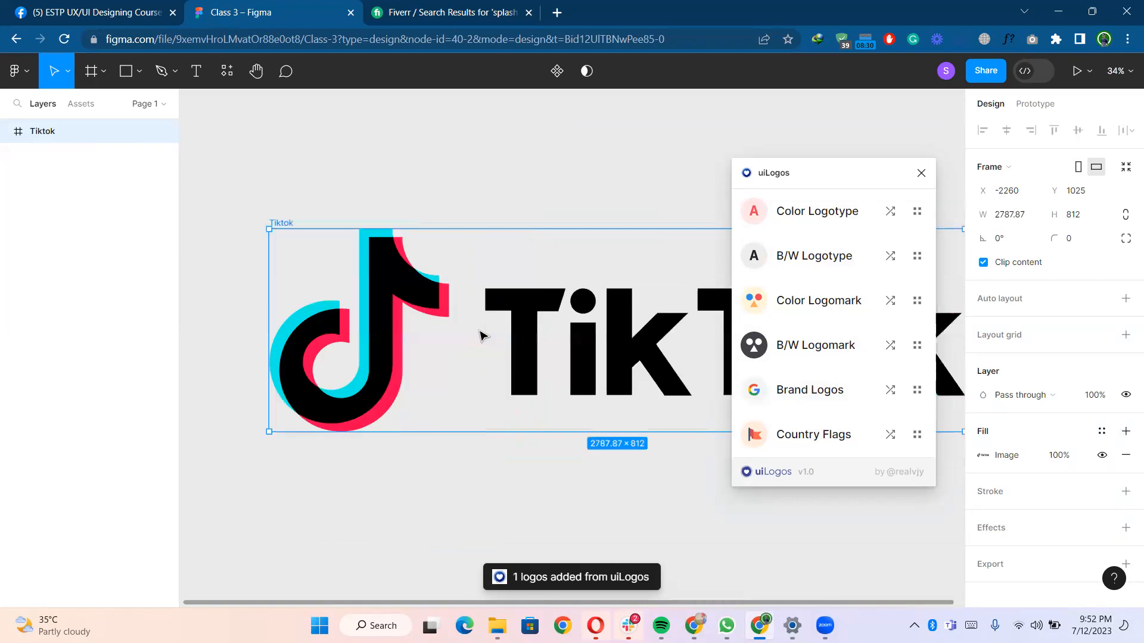
pyautogui.hscroll(1, 479, 333)
pyautogui.scroll(-1, 479, 333)
pyautogui.scroll(-2, 478, 330)
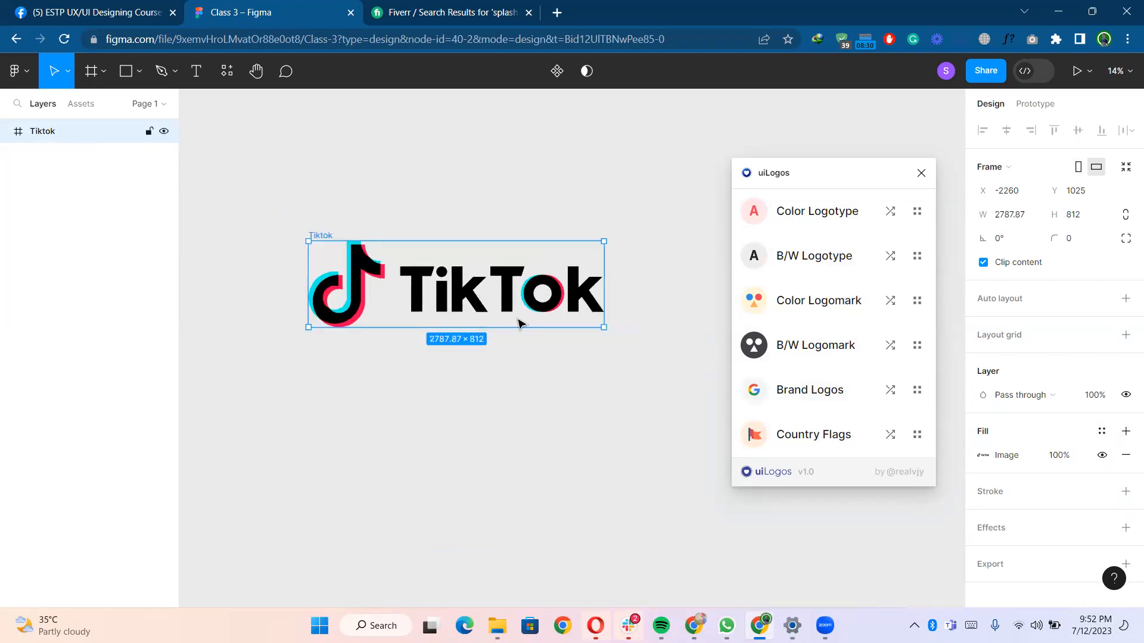
pyautogui.click(581, 430)
pyautogui.hotkey('ctrl', 'z')
pyautogui.scroll(3, 417, 274)
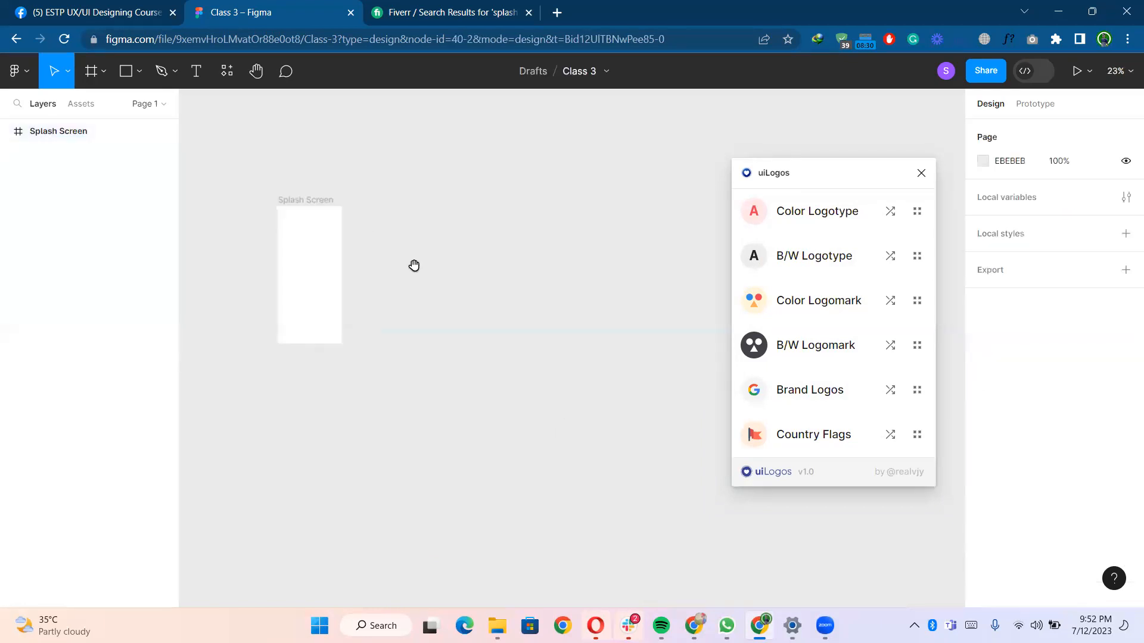
# - Try inserting a black-and-white logomark with no shape selected
pyautogui.click(800, 345)
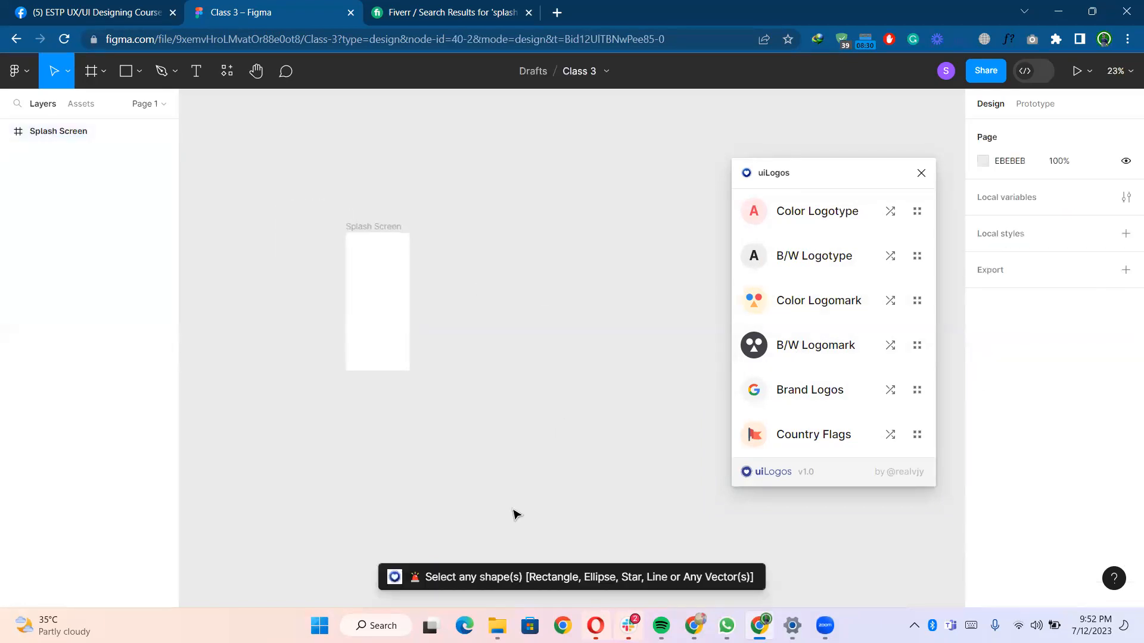
pyautogui.click(793, 343)
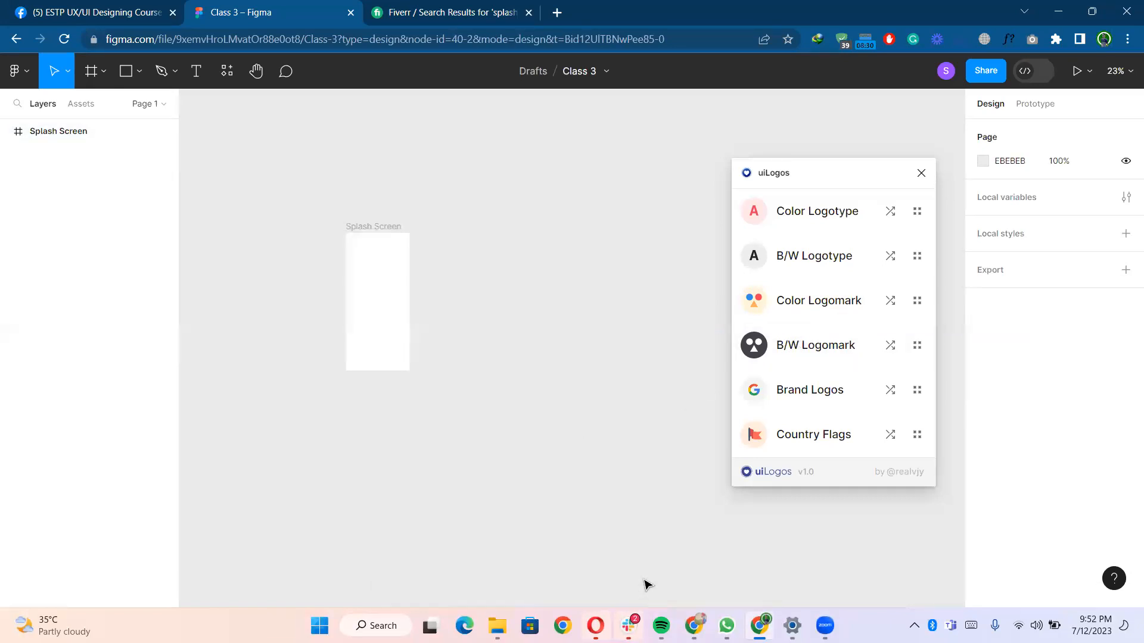
pyautogui.click(805, 309)
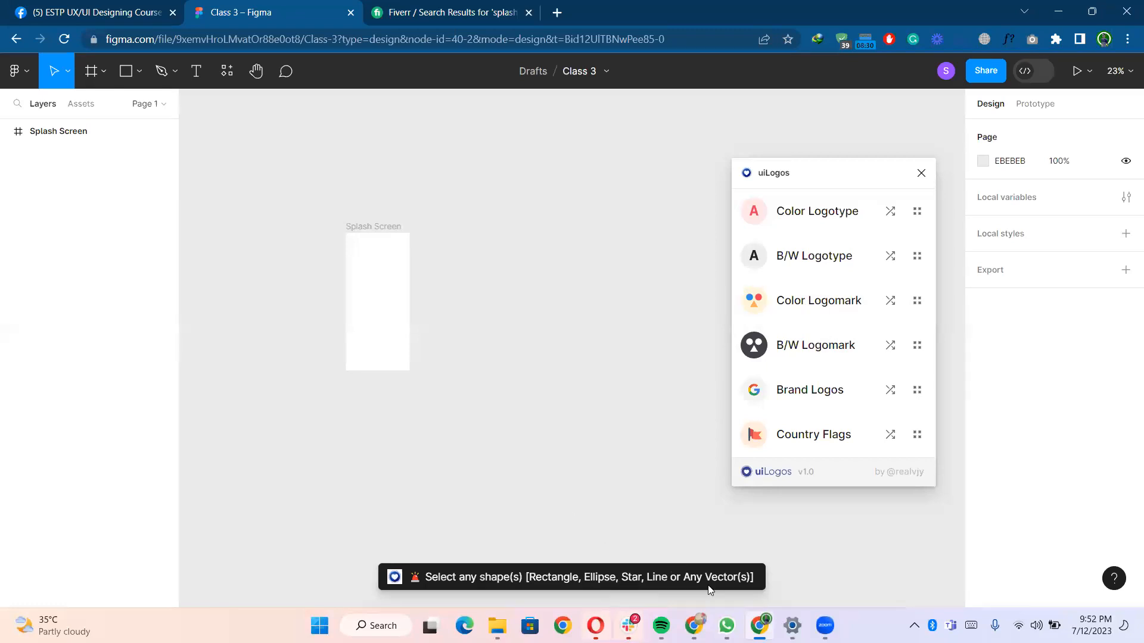
# - Draw a circle about 132 × 132 in the centre of the Splash Screen frame
pyautogui.click(385, 316)
pyautogui.scroll(5, 375, 268)
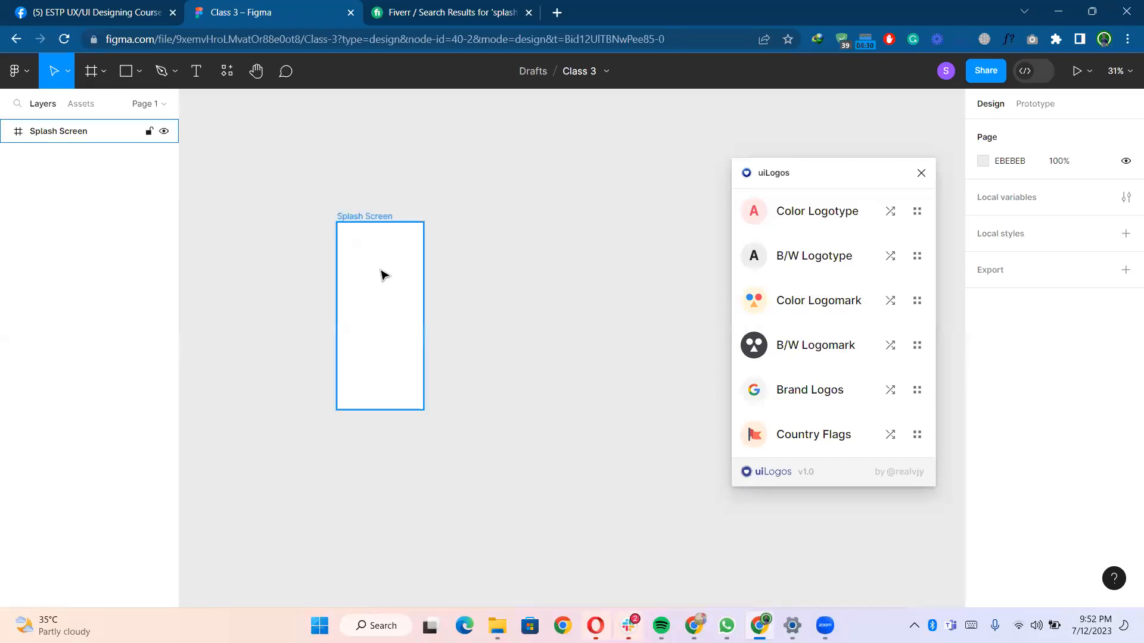
pyautogui.click(432, 302)
pyautogui.scroll(2, 417, 280)
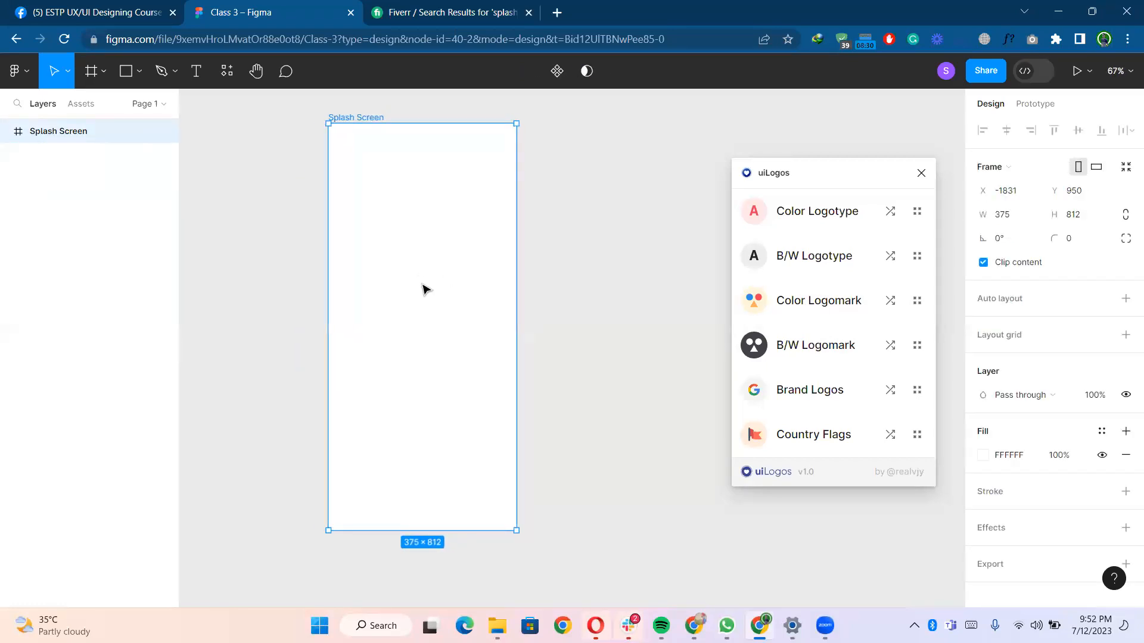
pyautogui.moveTo(551, 217); pyautogui.dragTo(627, 220)
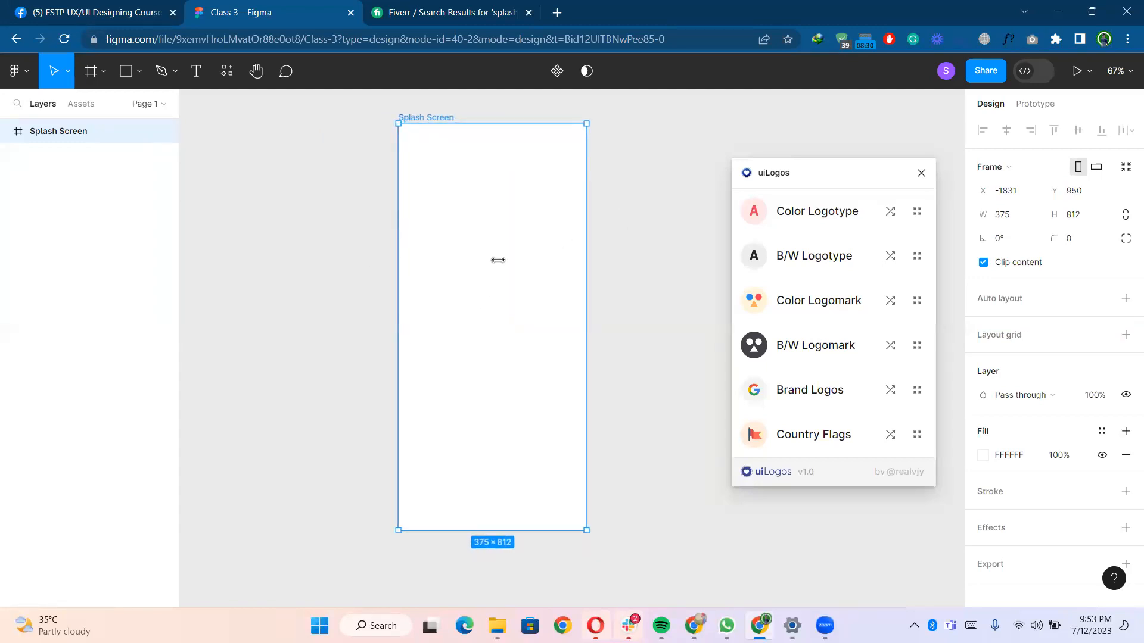
pyautogui.click(139, 72)
pyautogui.click(131, 160)
pyautogui.moveTo(469, 242)
pyautogui.mouseDown()
pyautogui.moveTo(500, 270)
pyautogui.moveTo(498, 306)
pyautogui.mouseUp()
pyautogui.moveTo(499, 307); pyautogui.dragTo(499, 322)
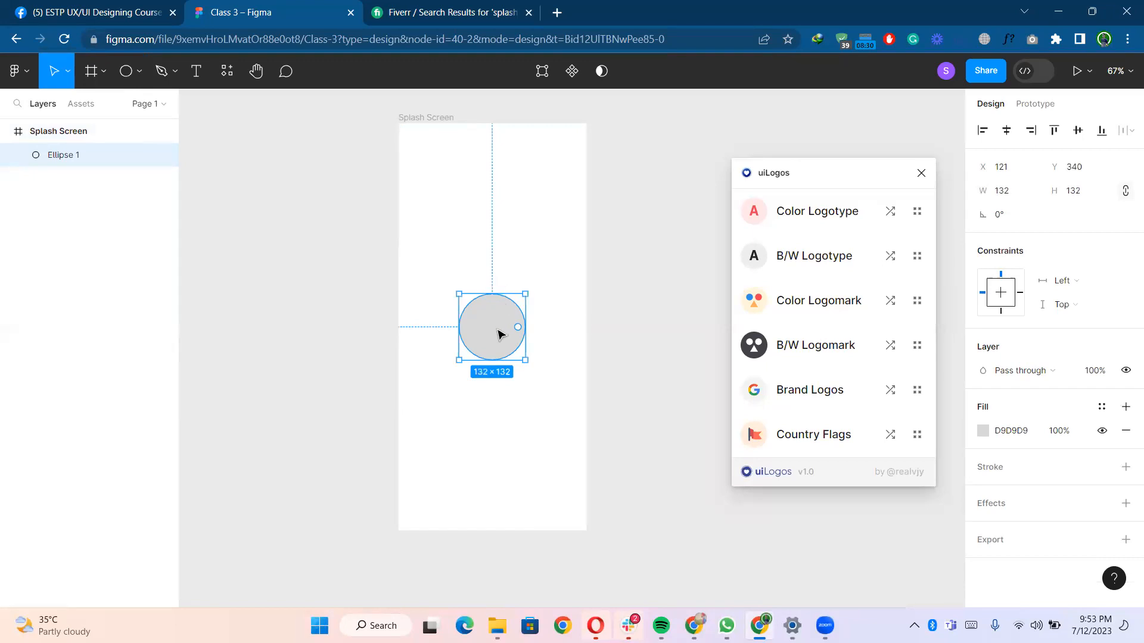
# - Check the circle's spacing and shrink it from its centre to about 98 × 98
pyautogui.click(631, 248)
pyautogui.click(501, 319)
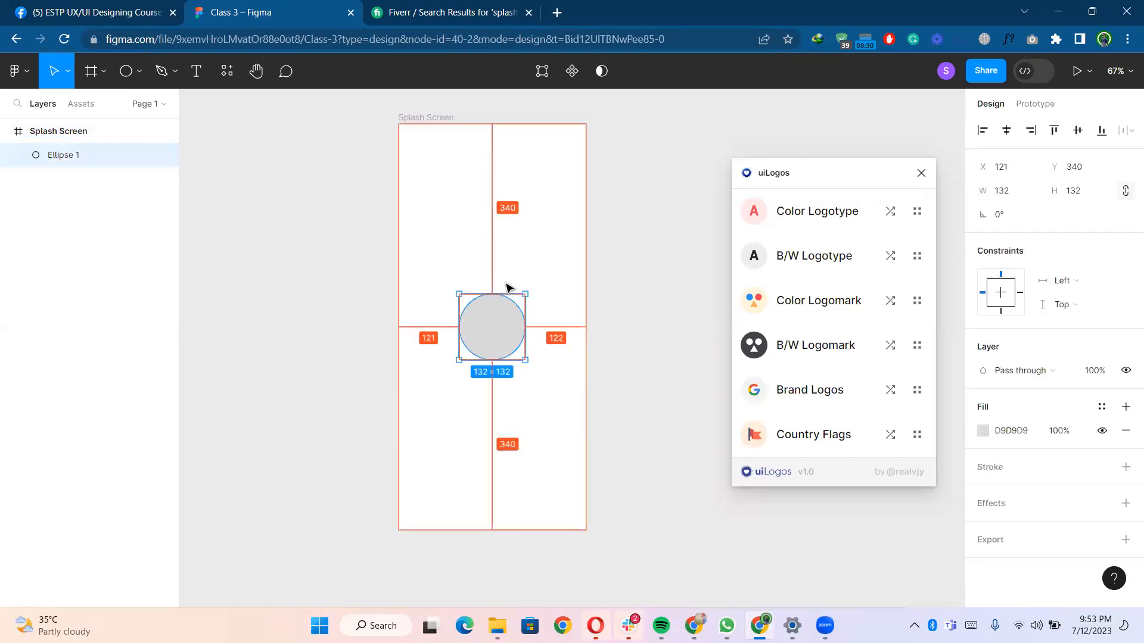
pyautogui.press('alt')
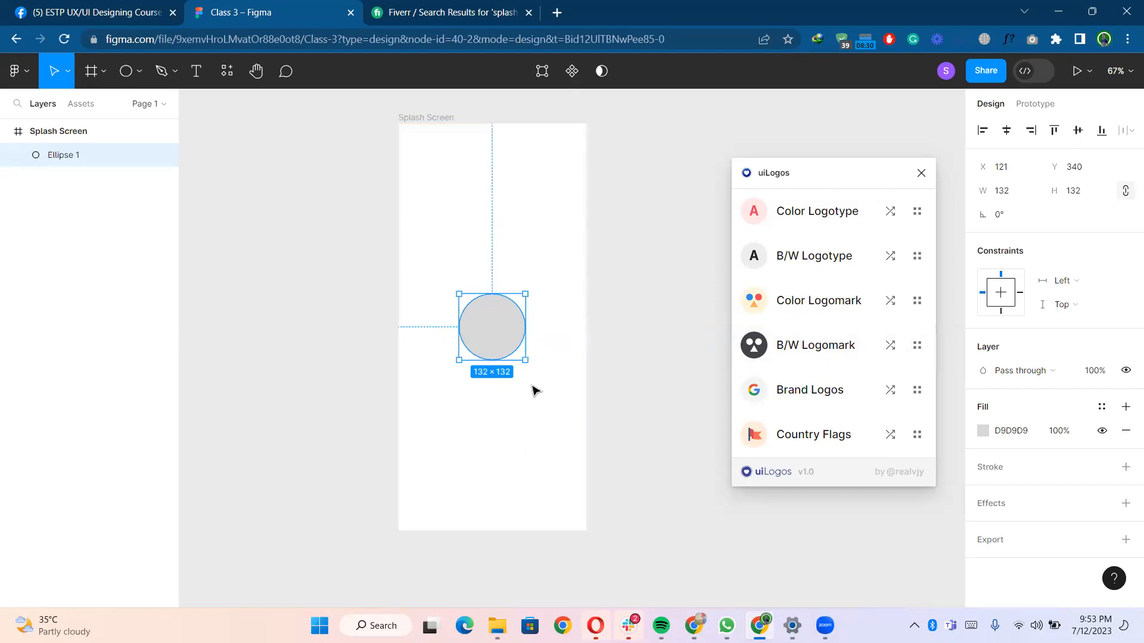
pyautogui.press('alt')
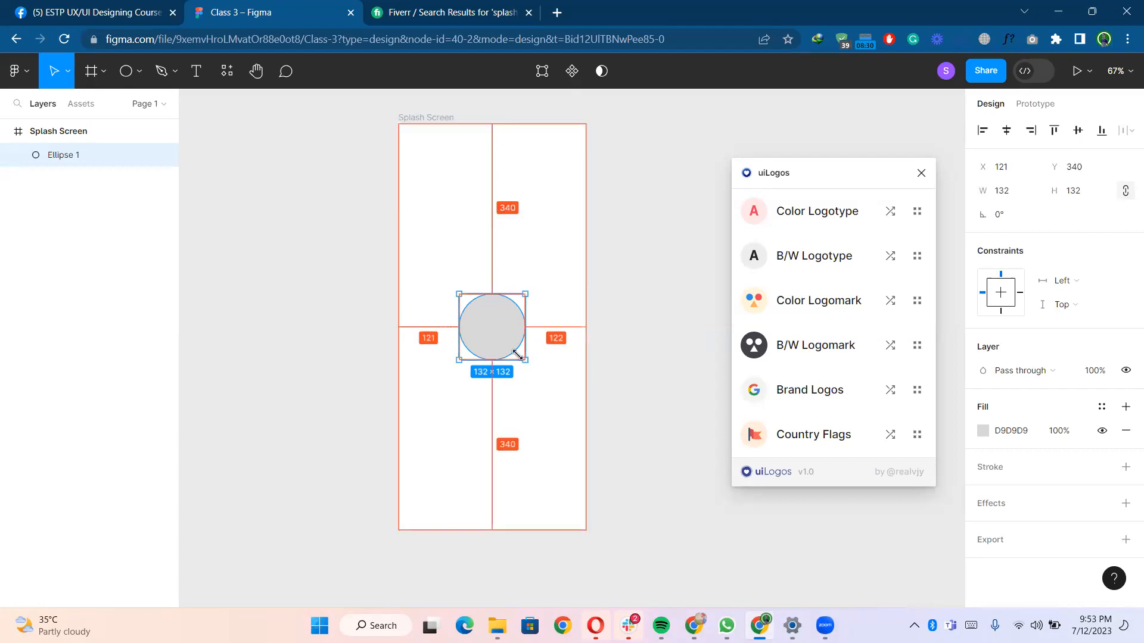
pyautogui.moveTo(517, 355); pyautogui.dragTo(516, 352)
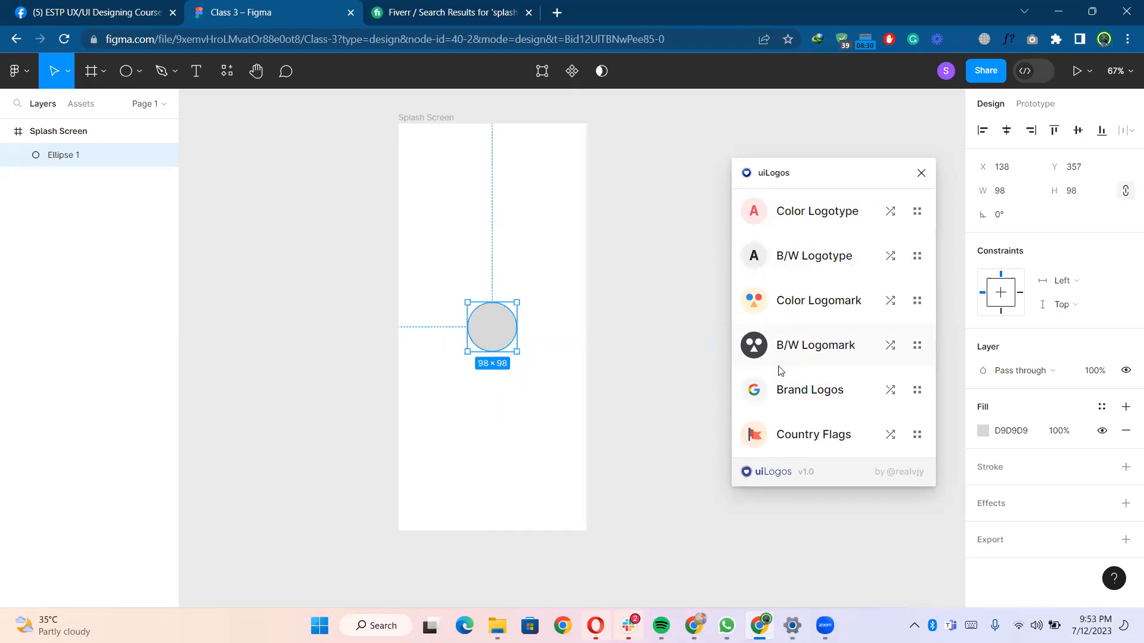
# - Fill the circle with a random colour logomark and enlarge it from its centre to about 194 × 194
pyautogui.click(799, 302)
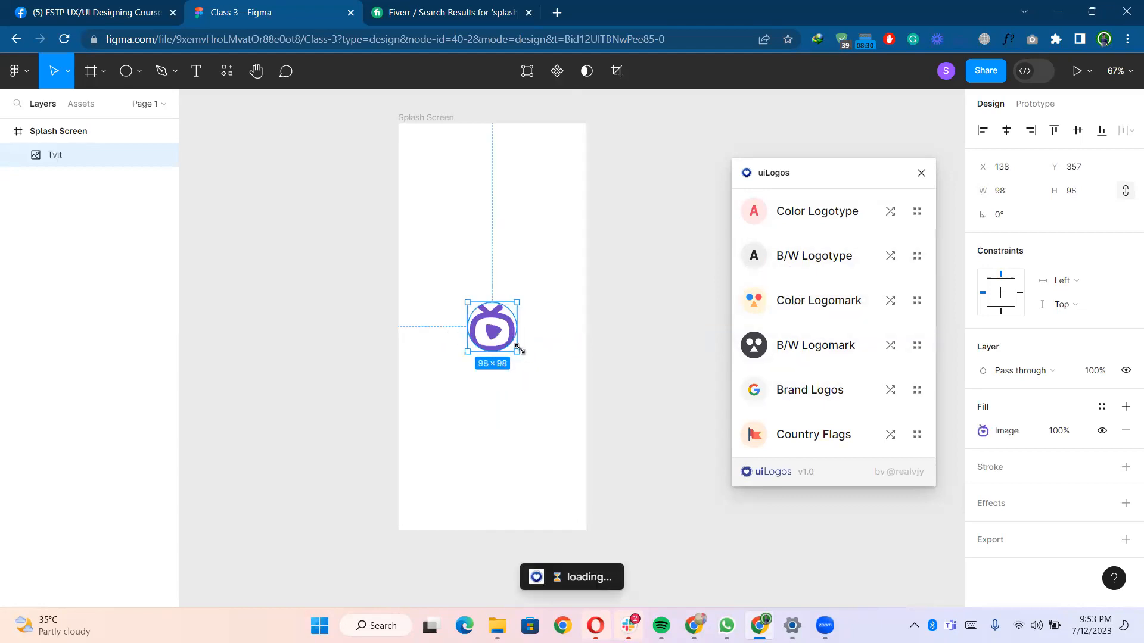
pyautogui.scroll(2, 518, 350)
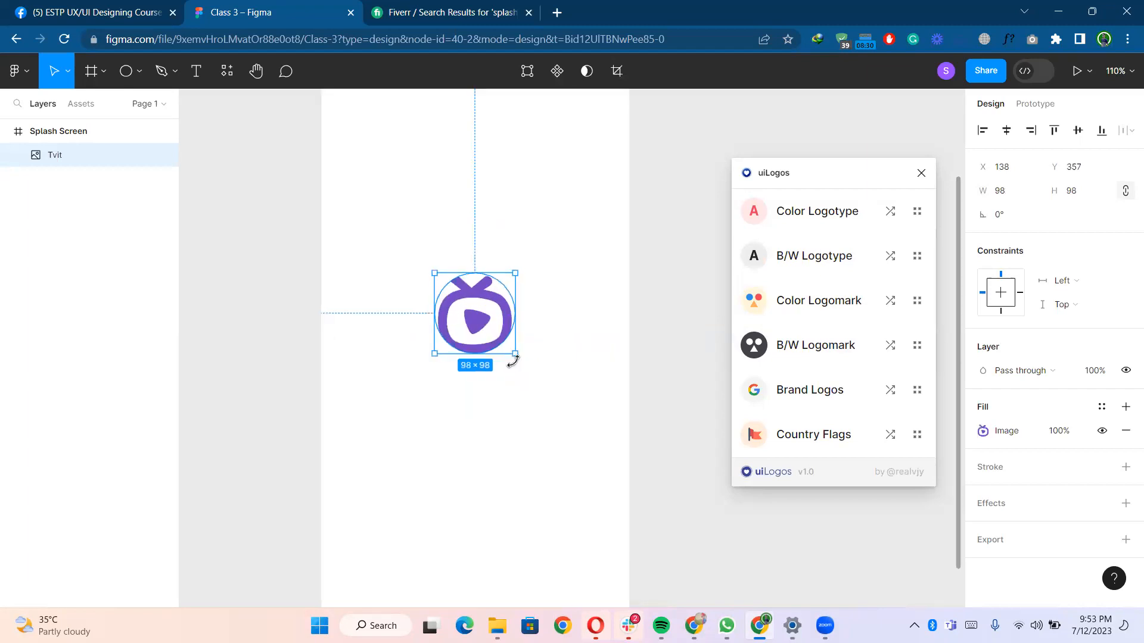
pyautogui.press('alt')
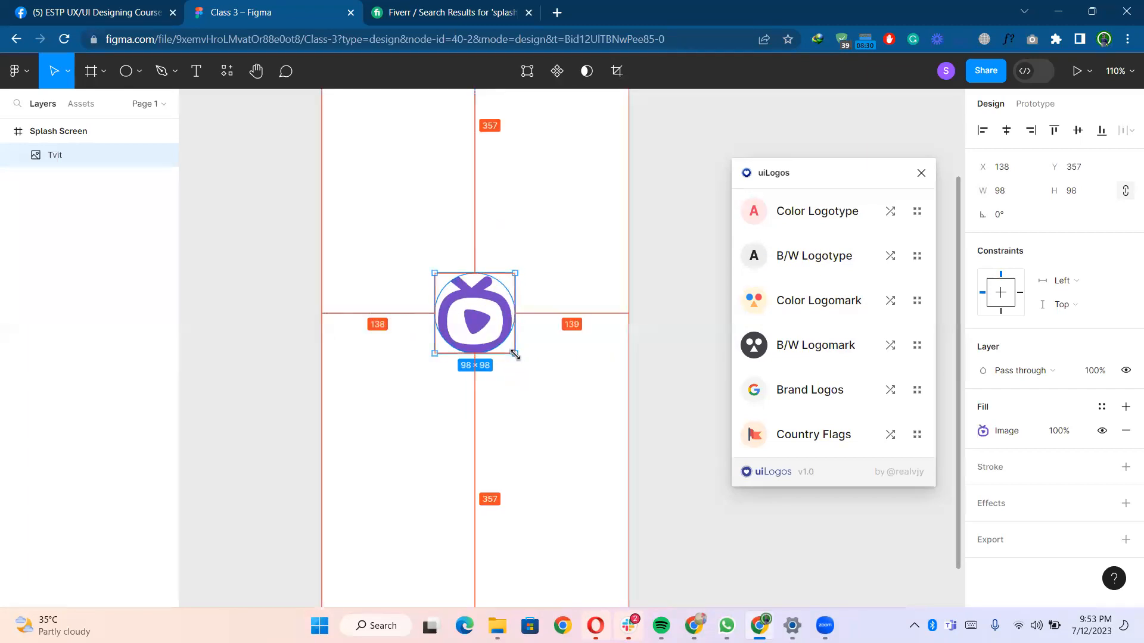
pyautogui.moveTo(515, 354); pyautogui.dragTo(555, 393)
# - Replace it with another random colour logomark and shrink it from its centre to about 94 × 94
pyautogui.click(802, 320)
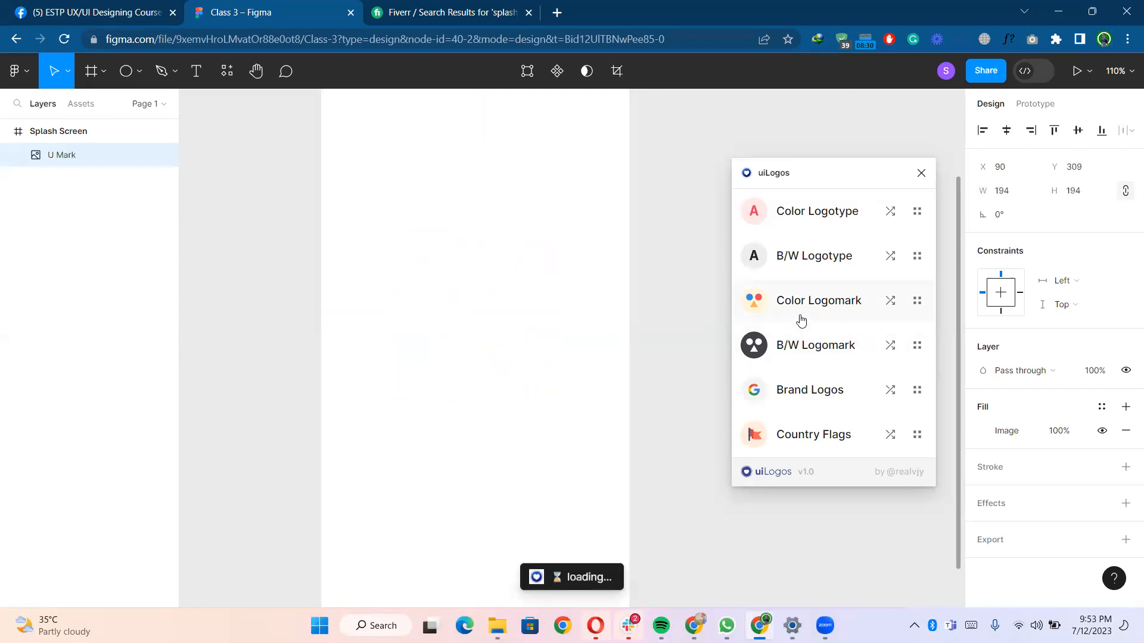
pyautogui.scroll(-5, 625, 283)
pyautogui.scroll(-2, 629, 284)
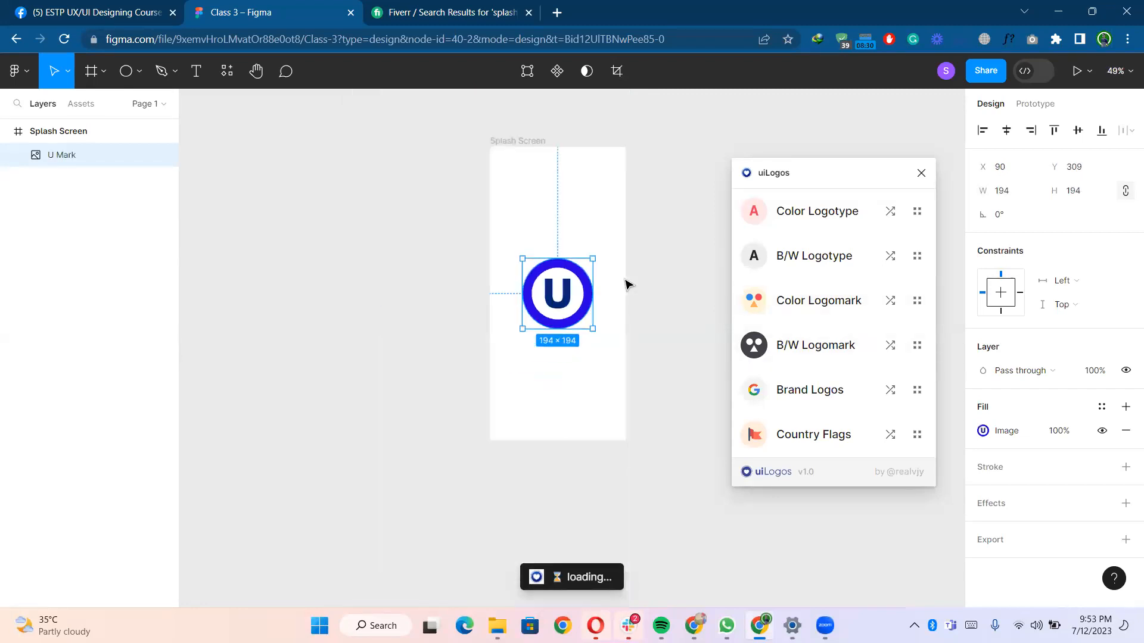
pyautogui.press('alt')
pyautogui.moveTo(593, 328); pyautogui.dragTo(575, 309)
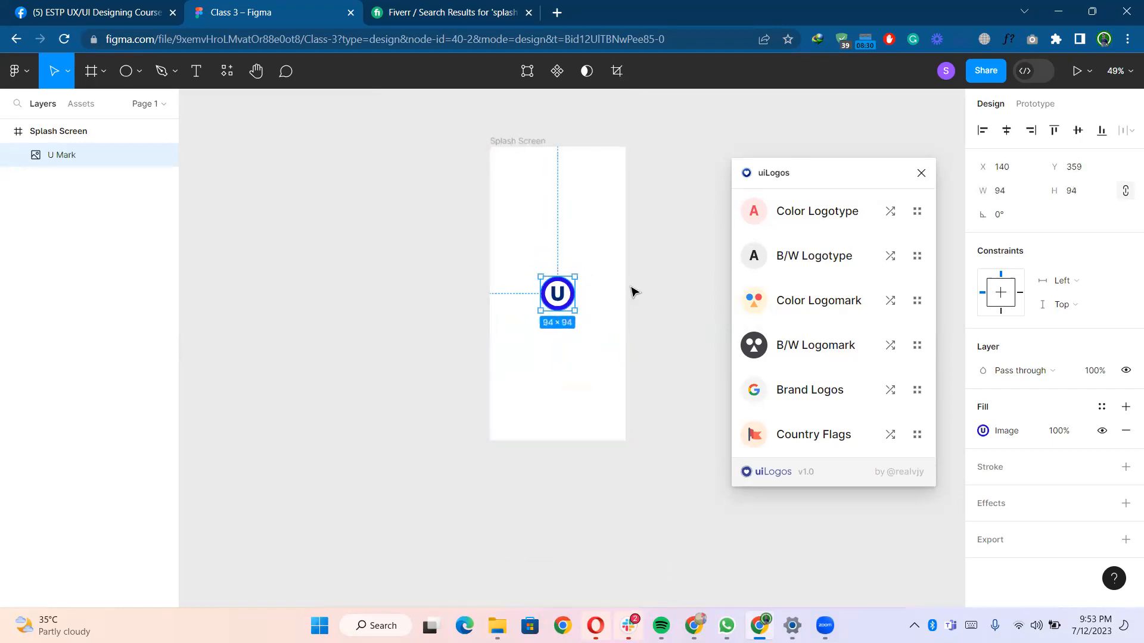
# - Reselect the logo and nudge it upward in the frame
pyautogui.click(646, 232)
pyautogui.click(568, 290)
pyautogui.press('alt')
pyautogui.hotkey('shift', 'Up')
pyautogui.hotkey('shift', 'Up')
pyautogui.hotkey('shift', 'Up')
pyautogui.hotkey('shift', 'Up')
pyautogui.hotkey('shift', 'Up')
pyautogui.hotkey('shift', 'Up')
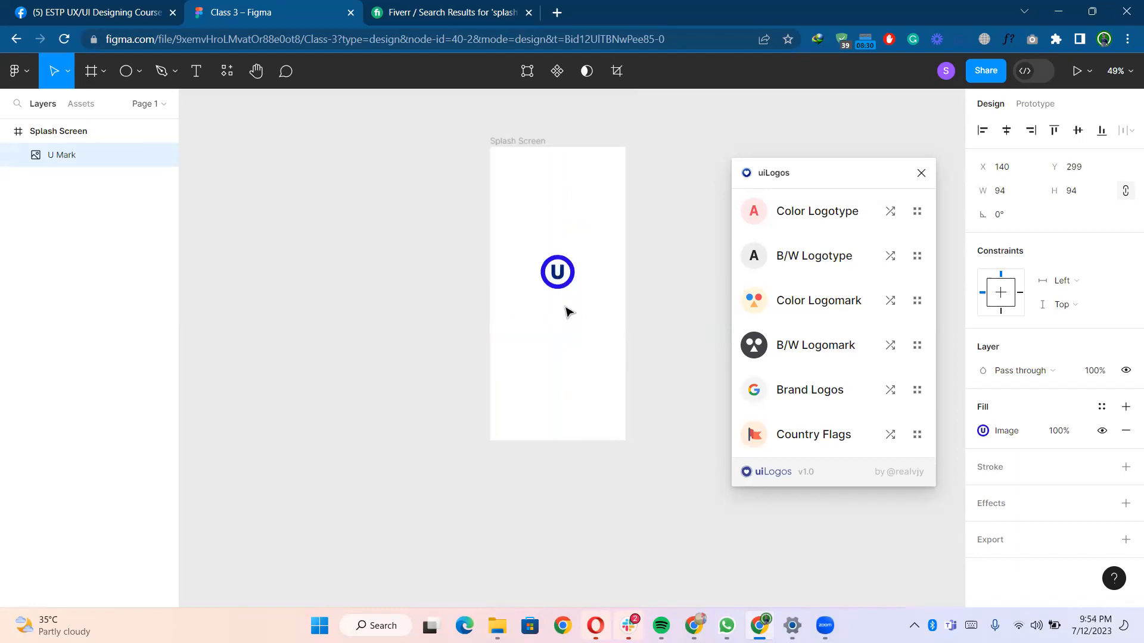
# - Open the Splash Screen frame in a prototype preview and return to the design file
pyautogui.click(518, 142)
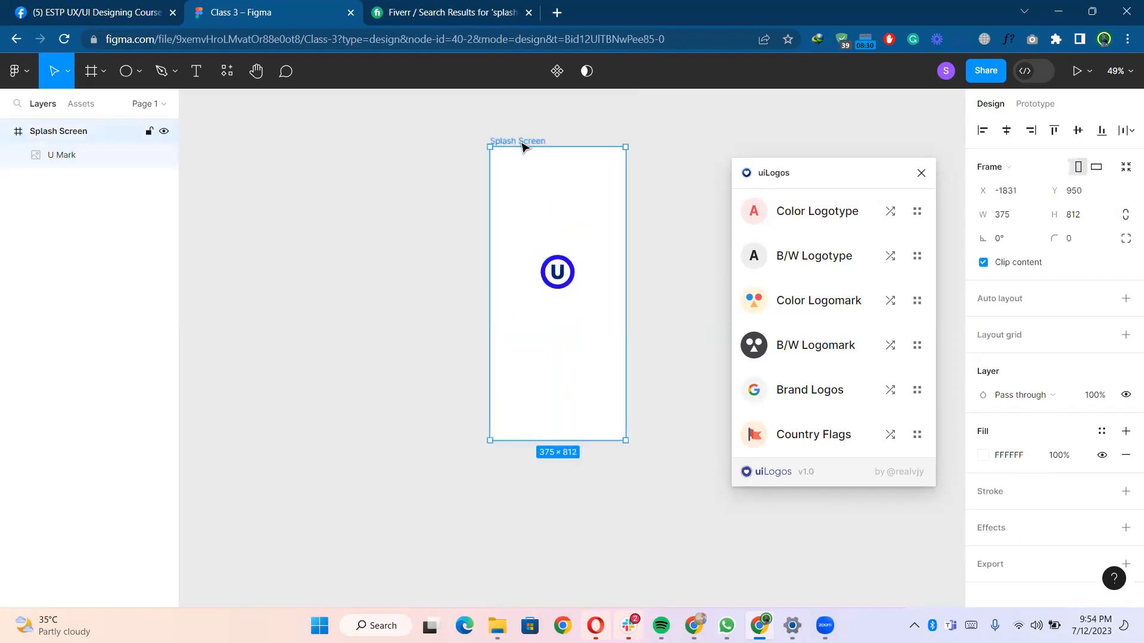
pyautogui.hotkey('ctrl', 'alt', 'Return')
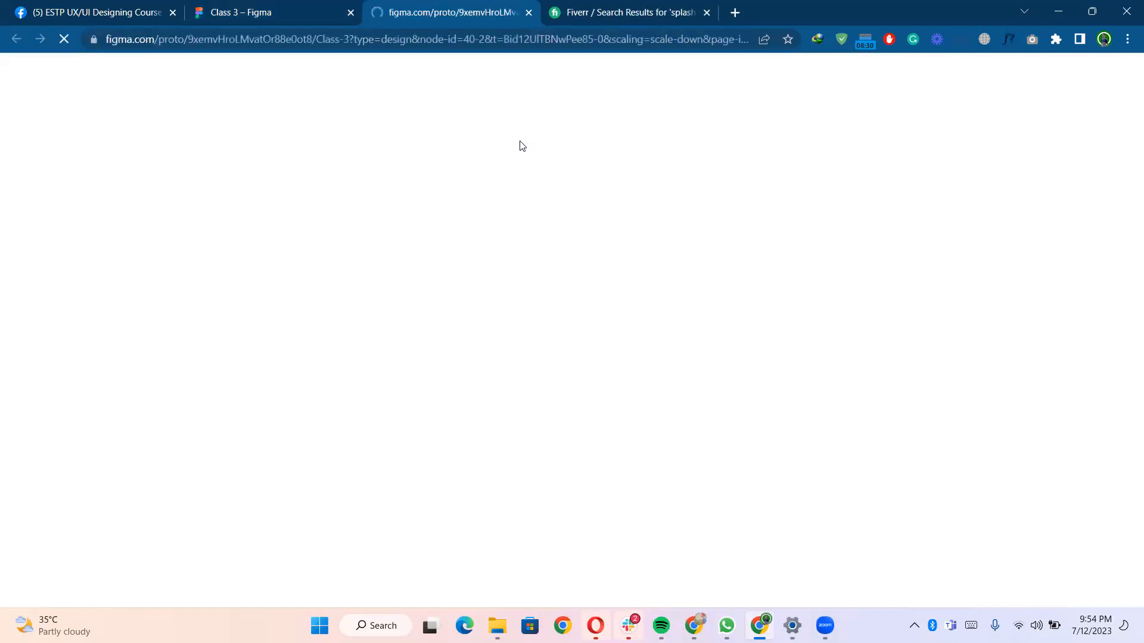
pyautogui.click(278, 7)
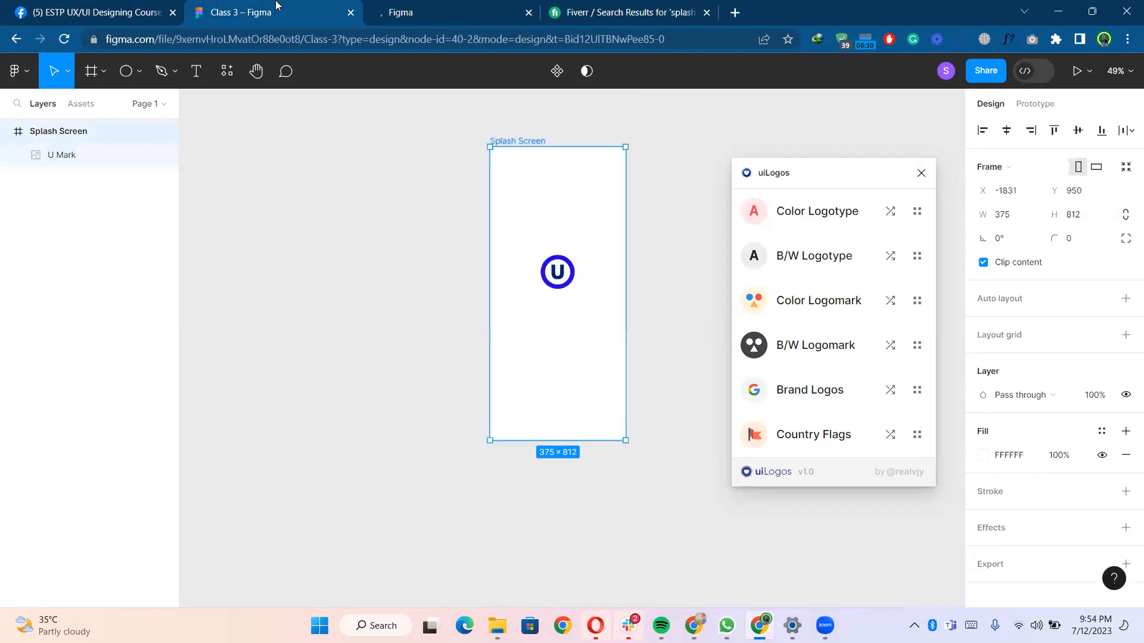
# - Switch between the design canvas and the prototype preview tab to compare the splash screen
pyautogui.click(401, 260)
pyautogui.hscroll(3, 400, 160)
pyautogui.hscroll(1, 399, 159)
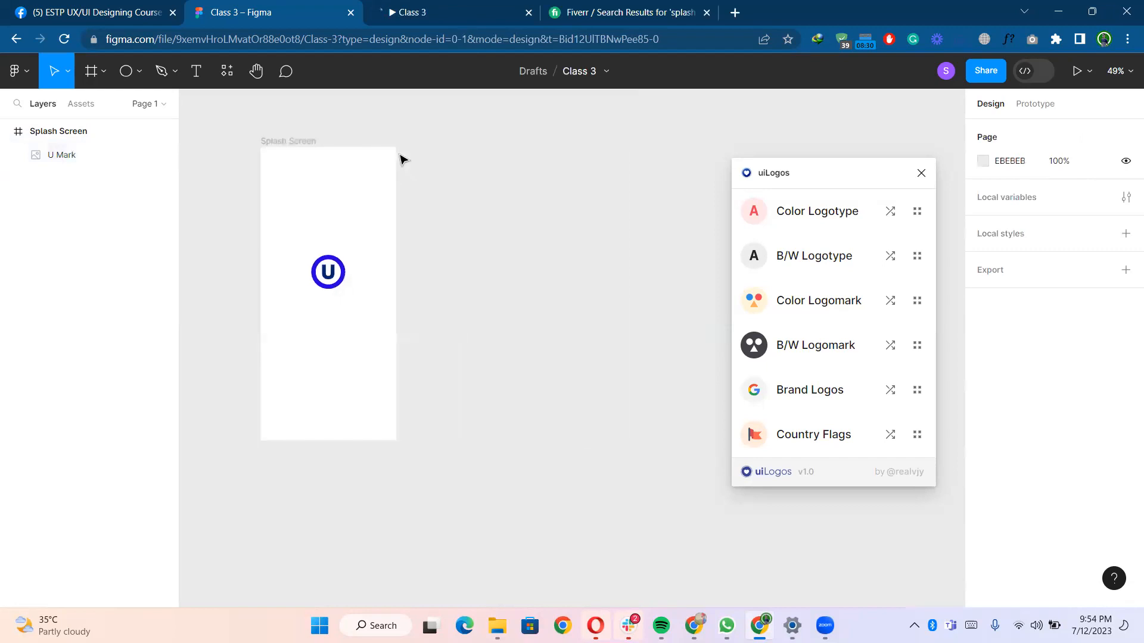
pyautogui.hscroll(1, 403, 159)
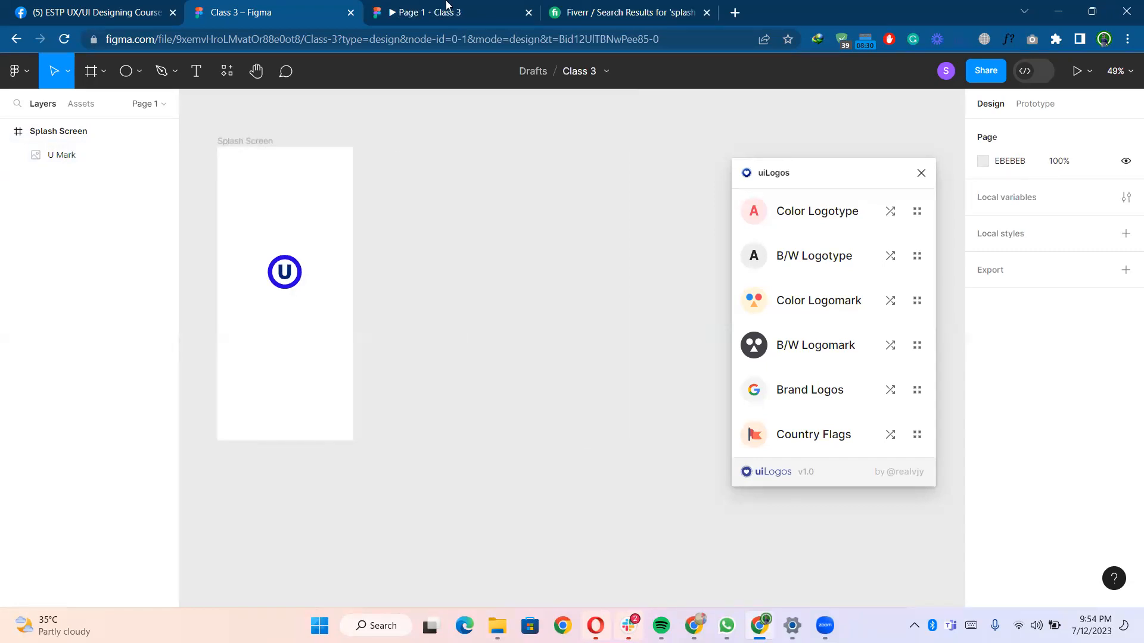
pyautogui.click(448, 7)
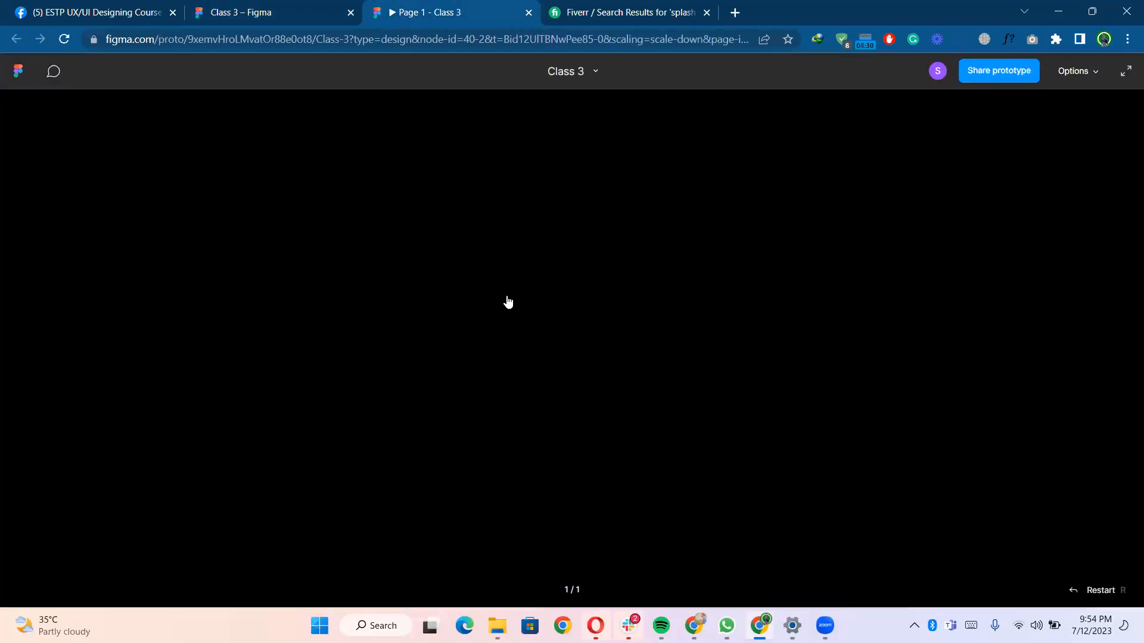
pyautogui.click(301, 7)
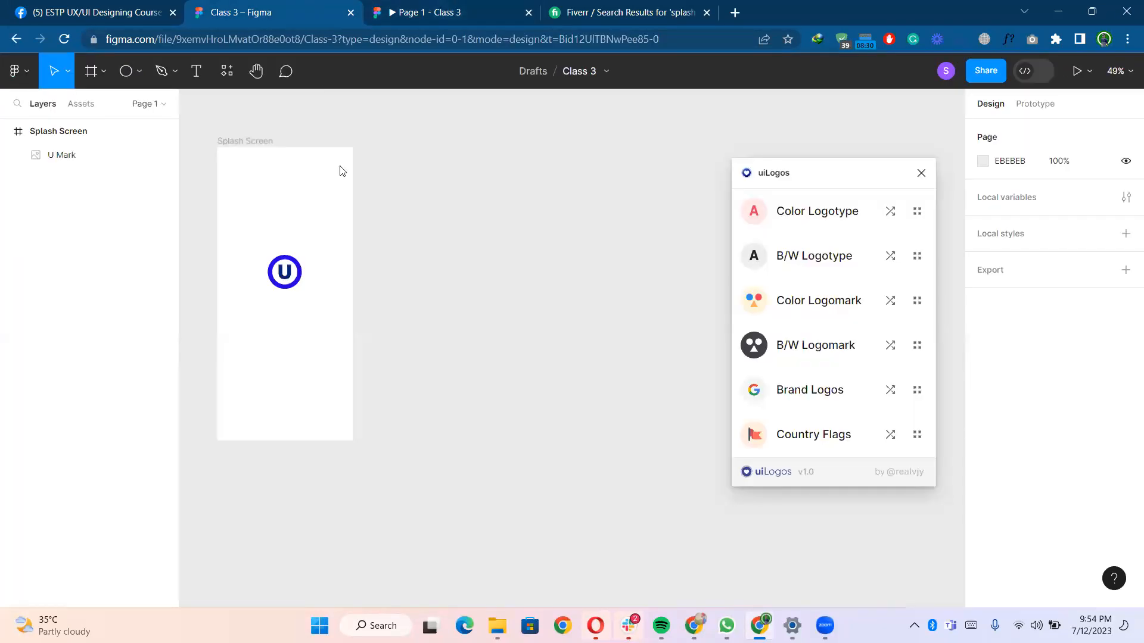
# - Check the splash screen once more in the prototype tab and come back to the design canvas
pyautogui.click(409, 7)
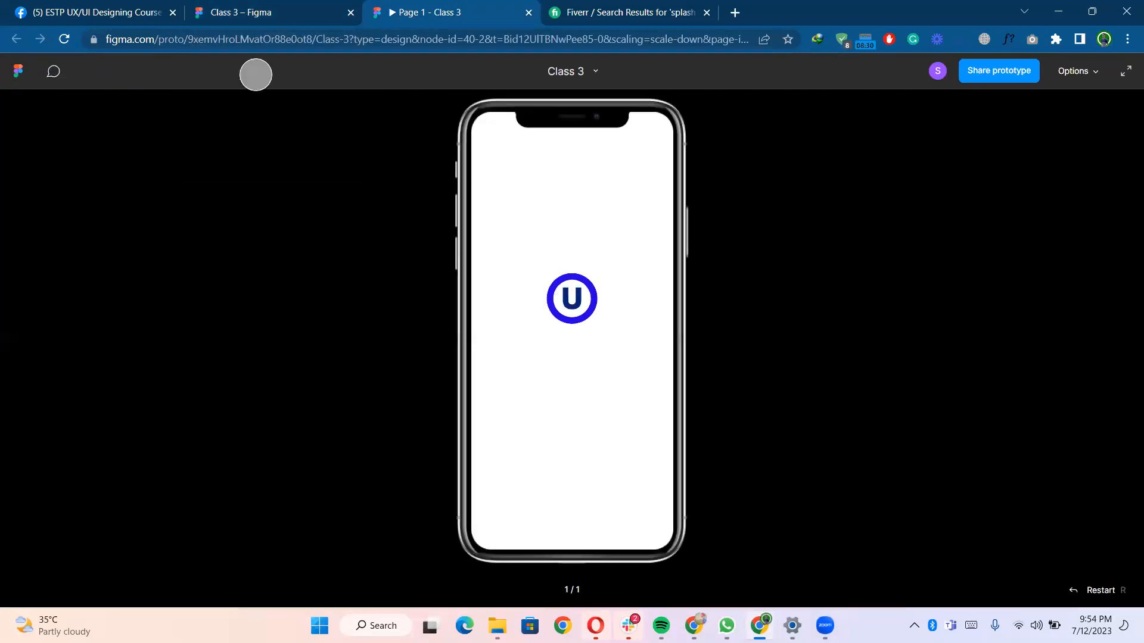
pyautogui.hotkey('ctrl', 'shift', 'Tab')
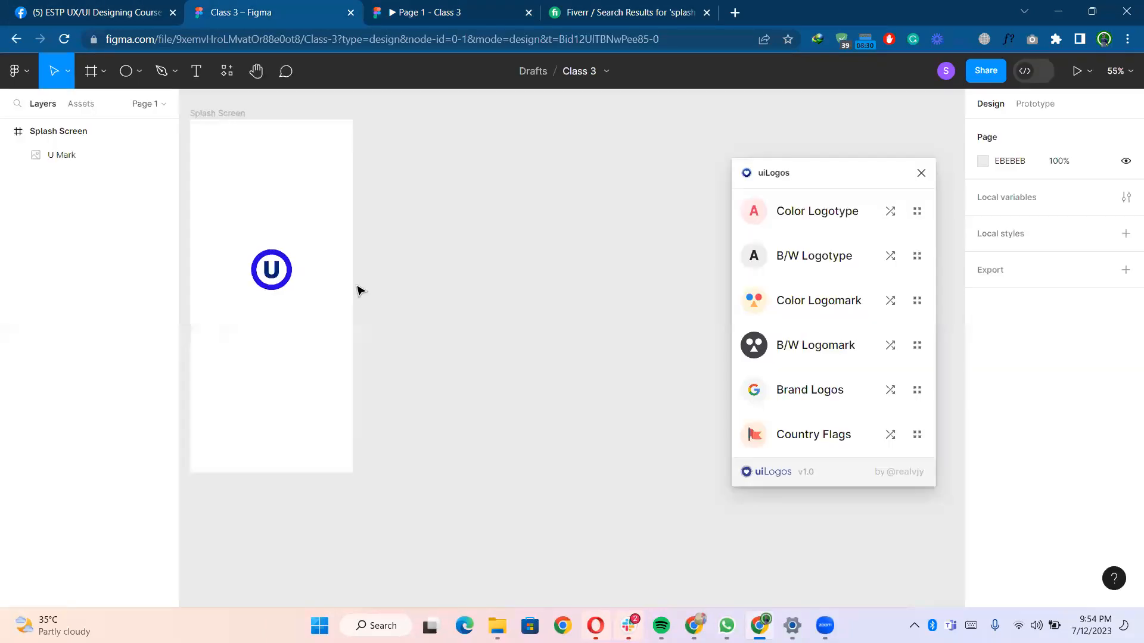
pyautogui.scroll(-5, 357, 290)
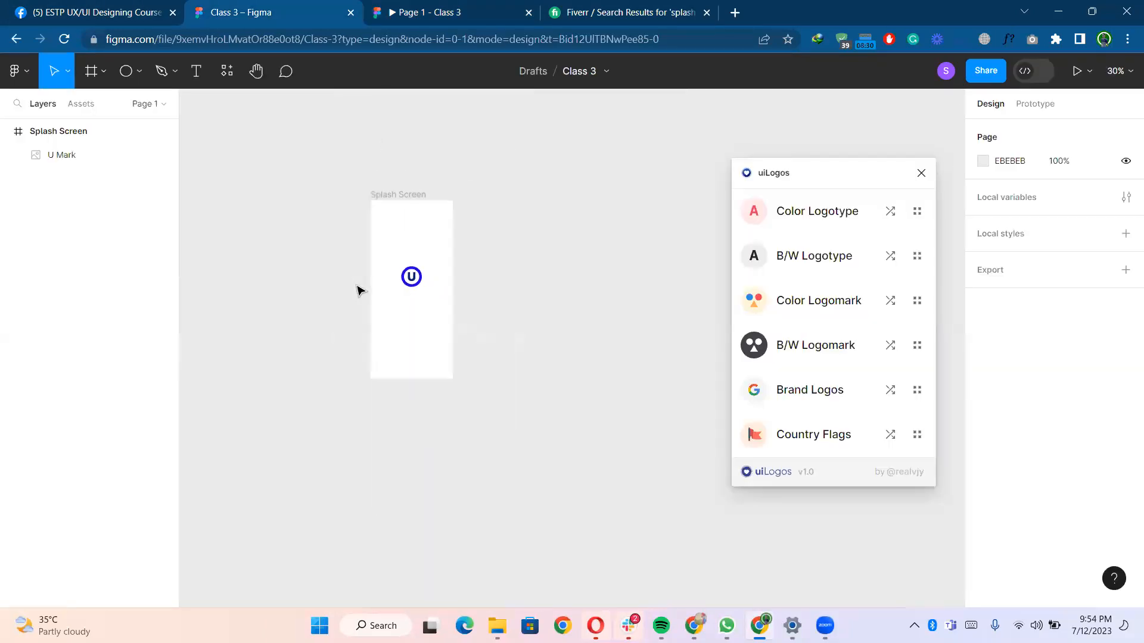
pyautogui.scroll(2, 428, 220)
# - Duplicate the Splash Screen frame with its logo beside the original
pyautogui.click(391, 174)
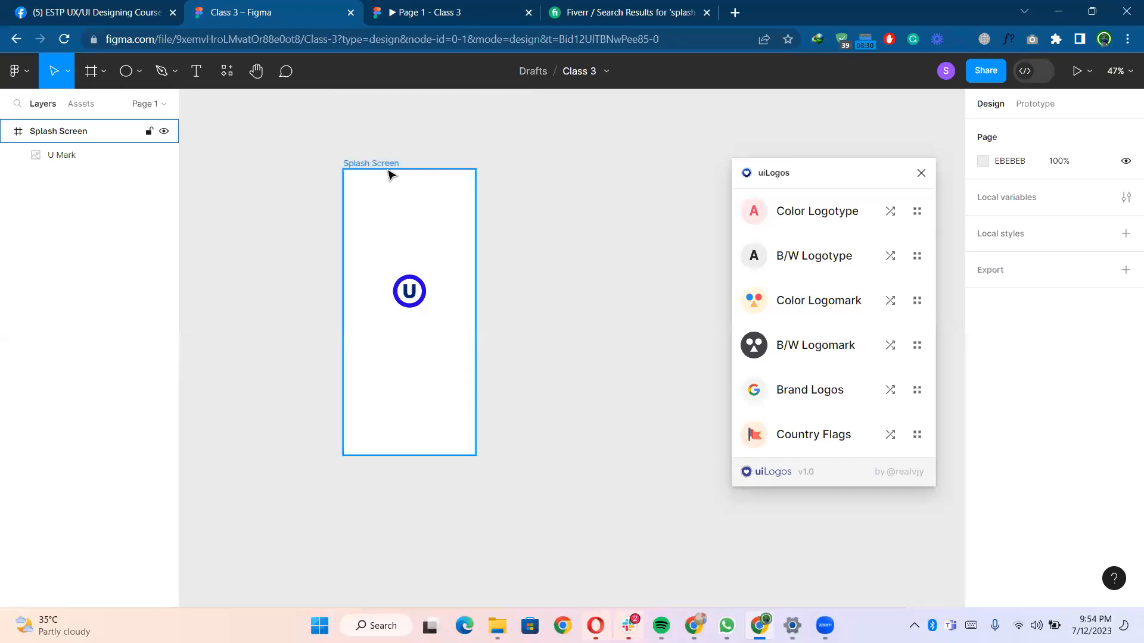
pyautogui.moveTo(414, 169); pyautogui.dragTo(566, 256)
pyautogui.click(580, 293)
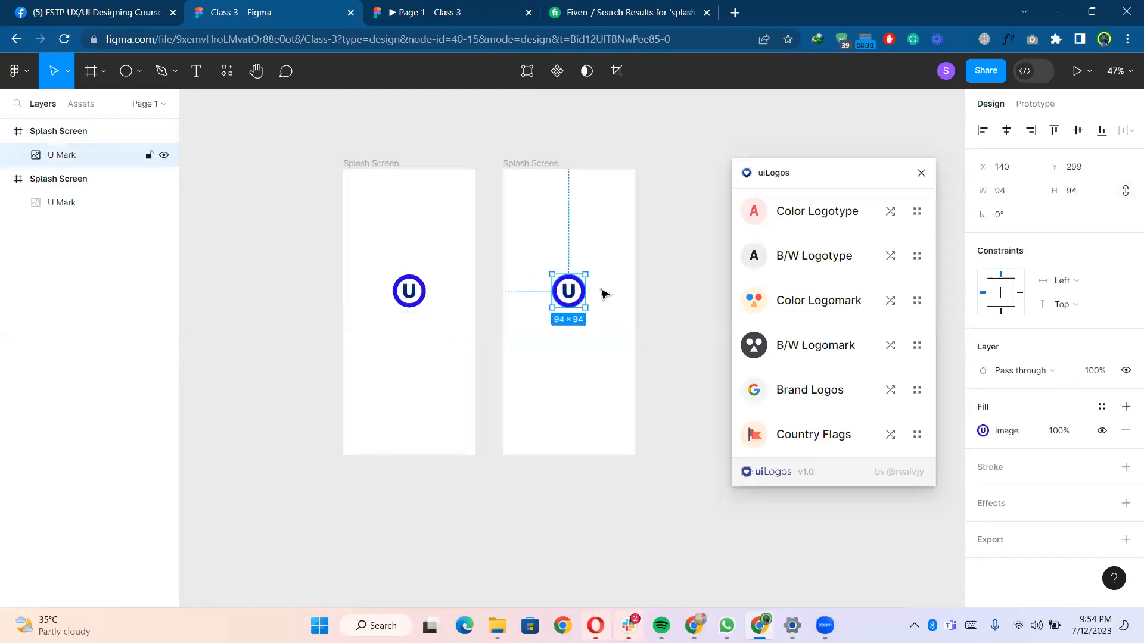
pyautogui.click(539, 166)
pyautogui.scroll(1, 661, 244)
pyautogui.scroll(2, 660, 286)
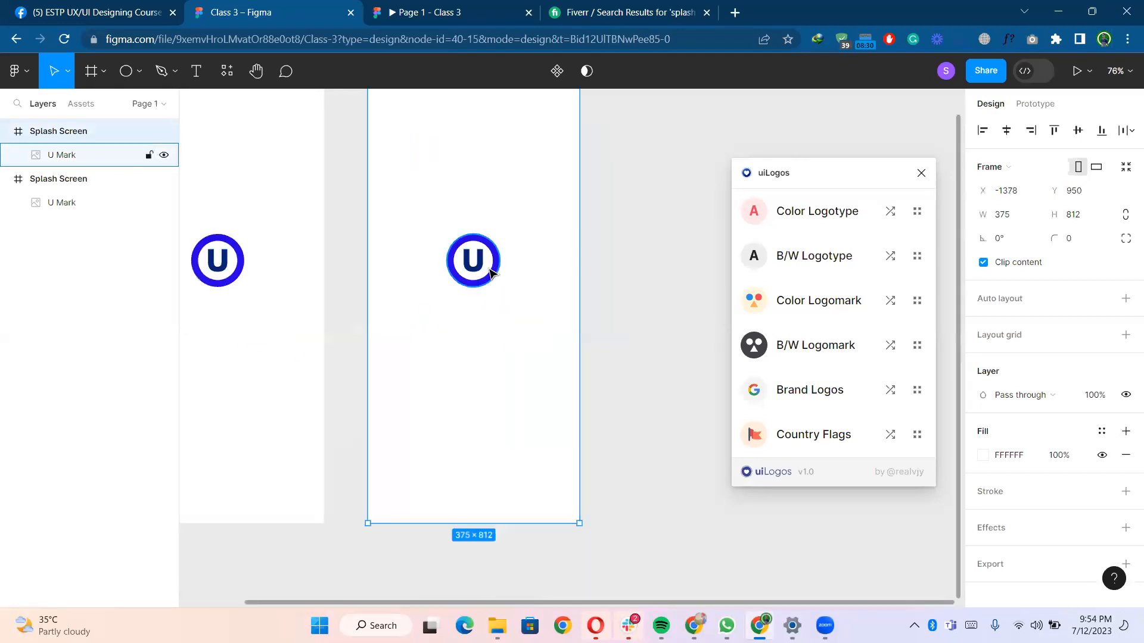
pyautogui.doubleClick(569, 308)
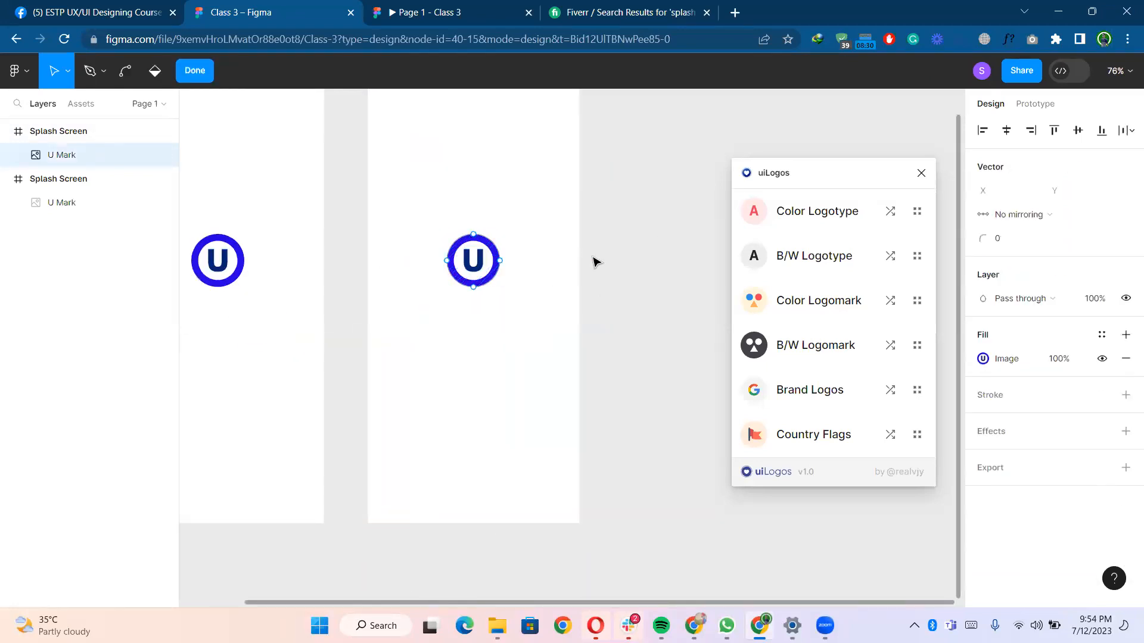
pyautogui.press('Escape')
pyautogui.scroll(-2, 596, 262)
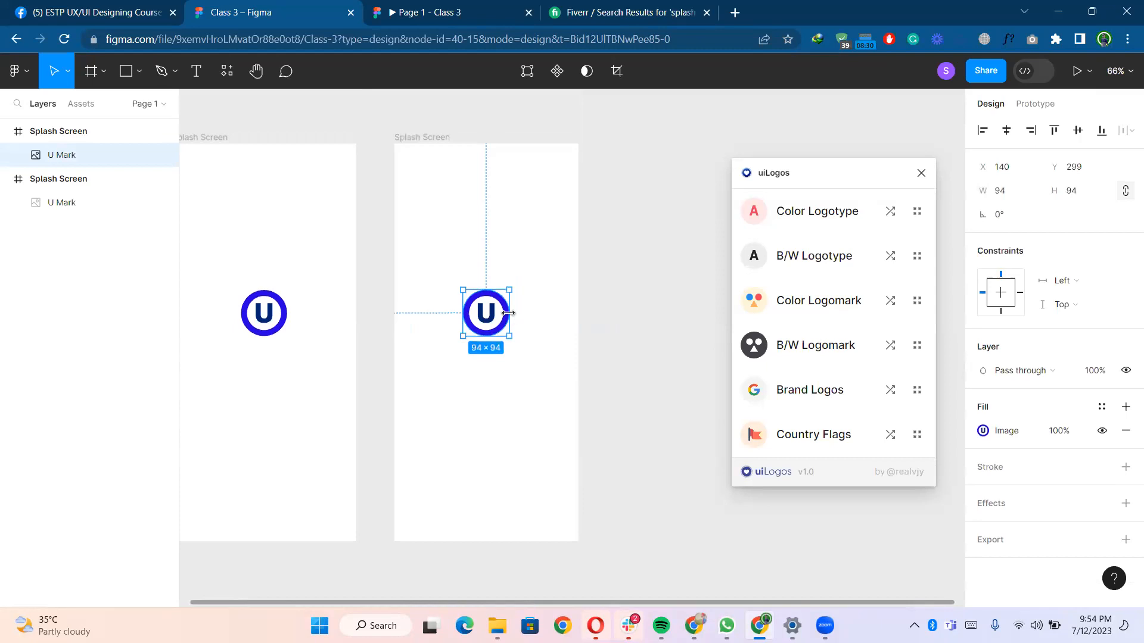
pyautogui.scroll(-2, 596, 305)
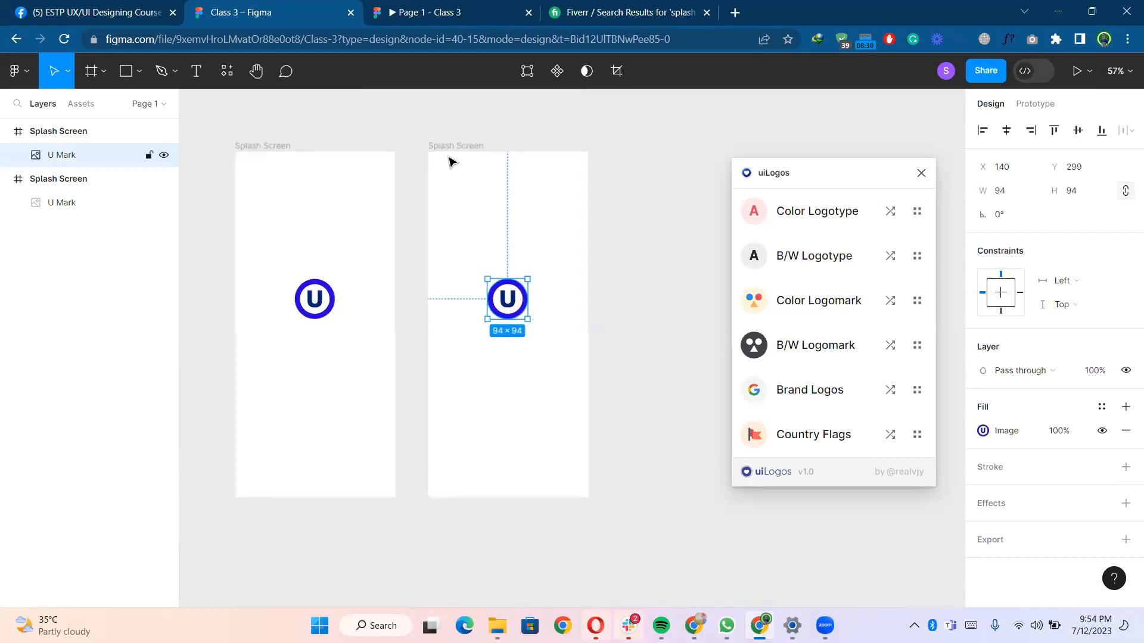
# - Close the uiLogos plugin and set the duplicated frame's background fill to light lavender DDD6FF
pyautogui.click(451, 148)
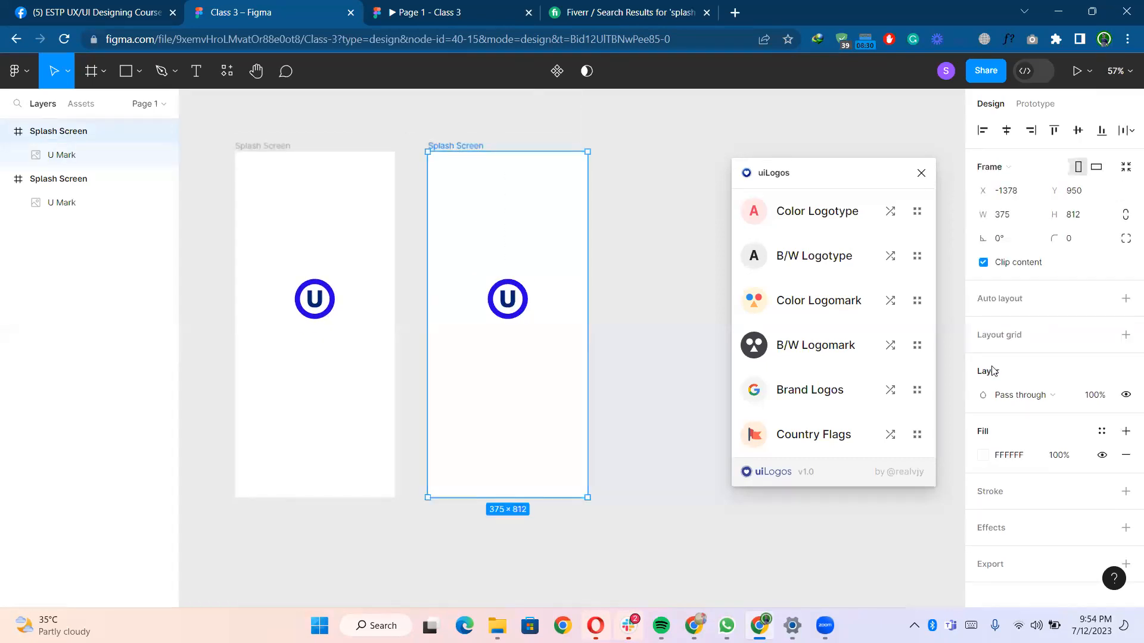
pyautogui.click(985, 457)
pyautogui.click(921, 172)
pyautogui.click(808, 431)
pyautogui.click(525, 296)
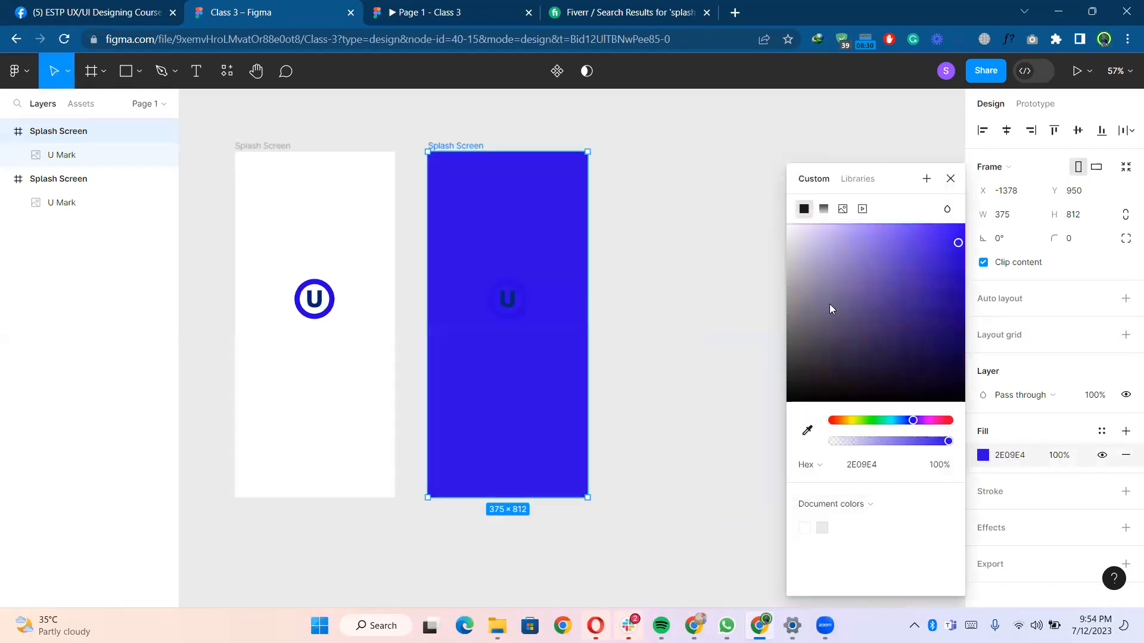
pyautogui.moveTo(951, 244); pyautogui.dragTo(816, 221)
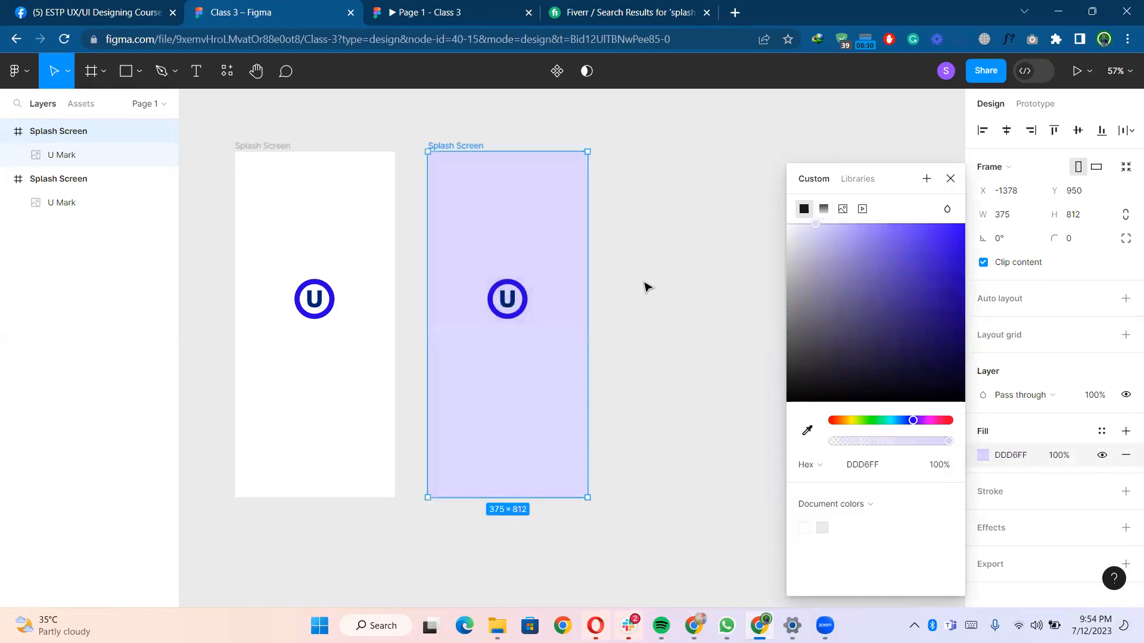
pyautogui.click(646, 287)
# - Duplicate the lavender frame and change the new copy's fill to a linear gradient in lavender C1B5FF
pyautogui.click(455, 147)
pyautogui.moveTo(455, 147); pyautogui.dragTo(676, 149)
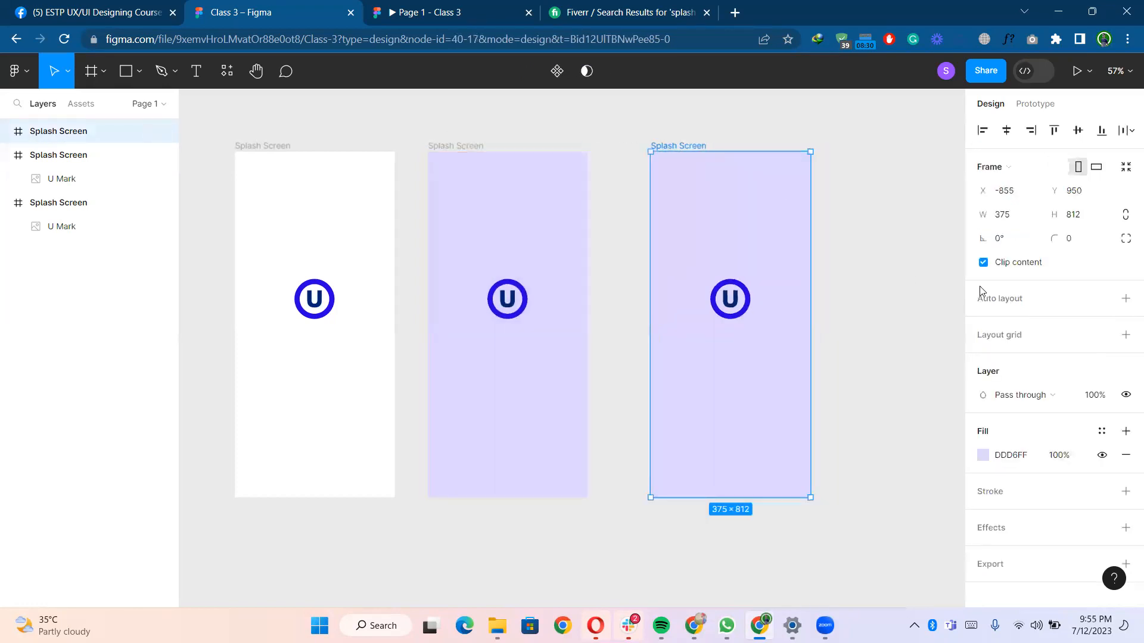
pyautogui.click(983, 455)
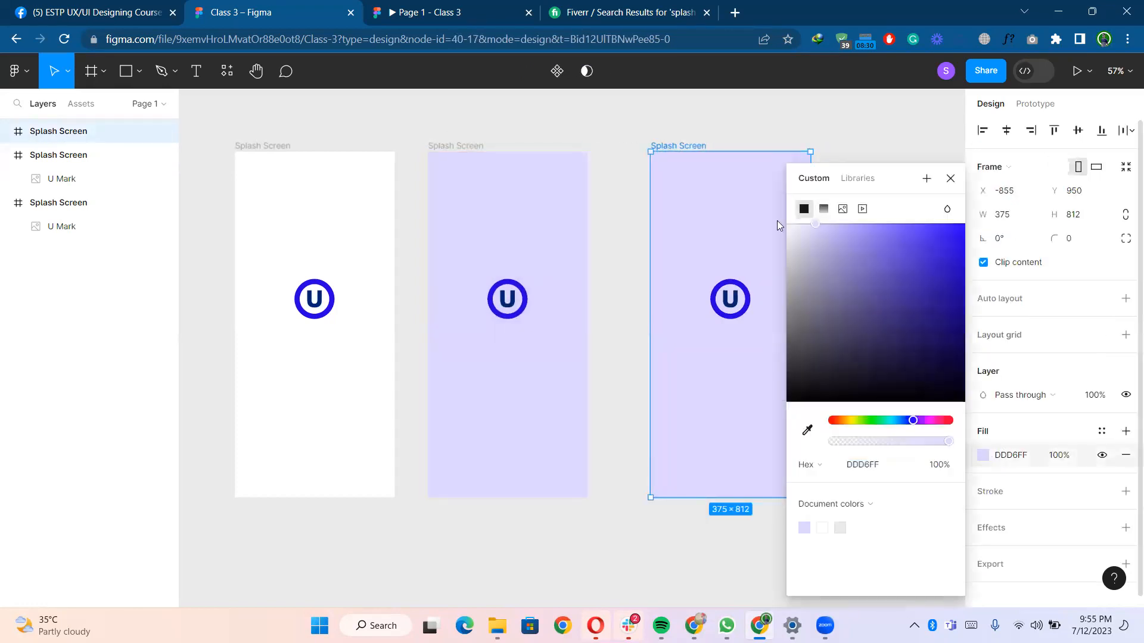
pyautogui.click(823, 208)
pyautogui.hscroll(5, 617, 274)
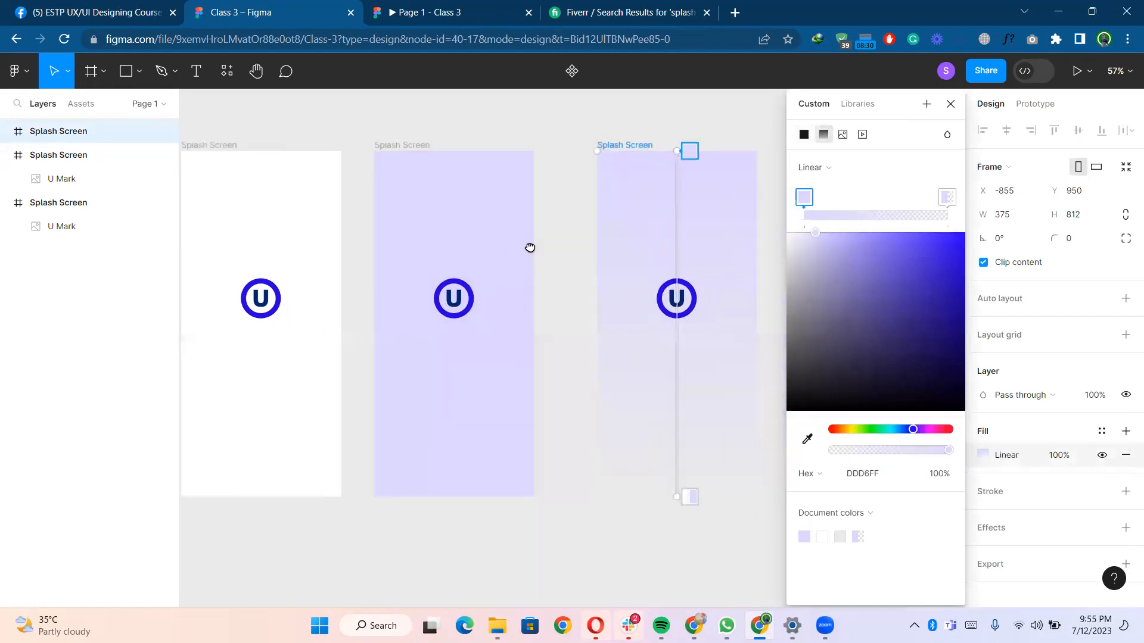
pyautogui.moveTo(816, 232); pyautogui.dragTo(839, 232)
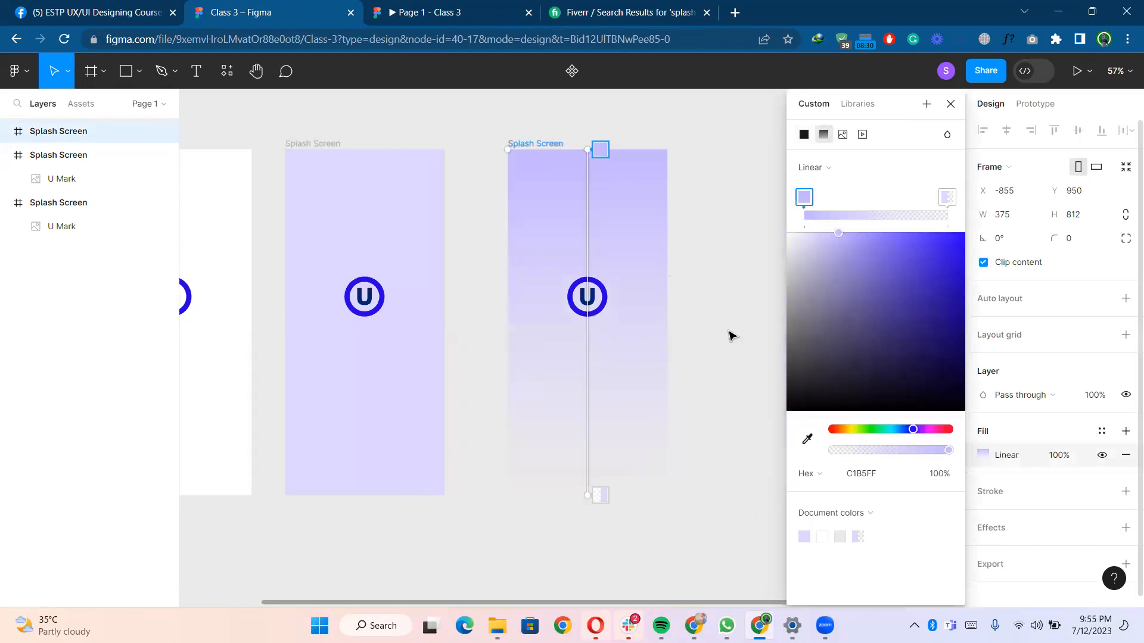
# - Adjust the gradient stops, setting the top stop to about 11% opacity and raising the bottom stop's opacity
pyautogui.click(600, 495)
pyautogui.click(856, 236)
pyautogui.click(600, 149)
pyautogui.moveTo(948, 455); pyautogui.dragTo(753, 463)
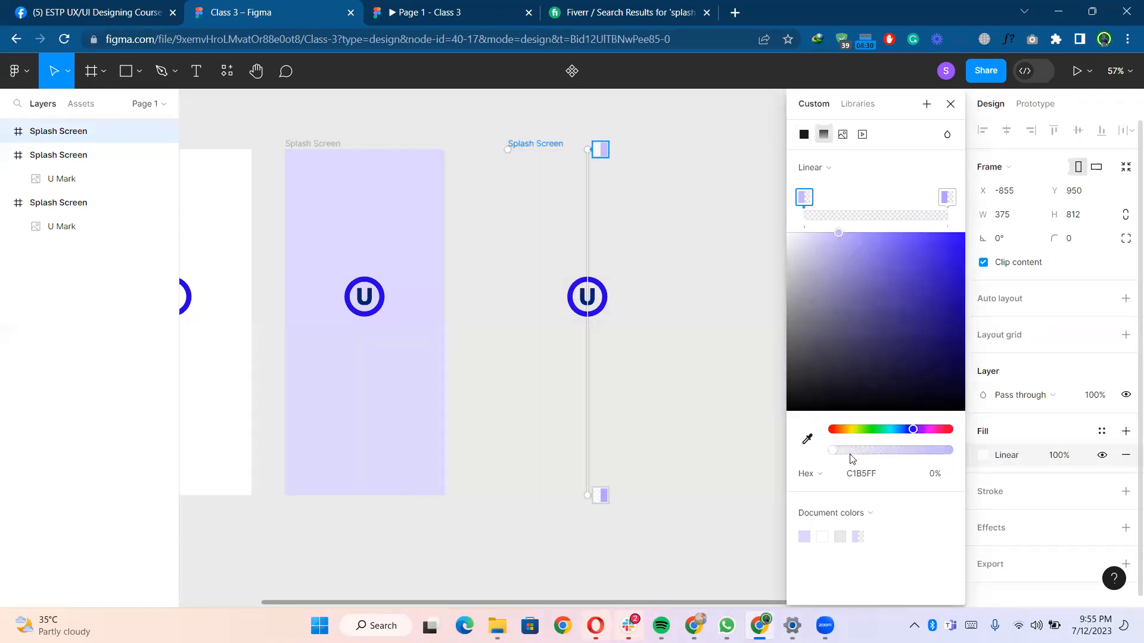
pyautogui.moveTo(837, 452); pyautogui.dragTo(877, 451)
pyautogui.click(600, 495)
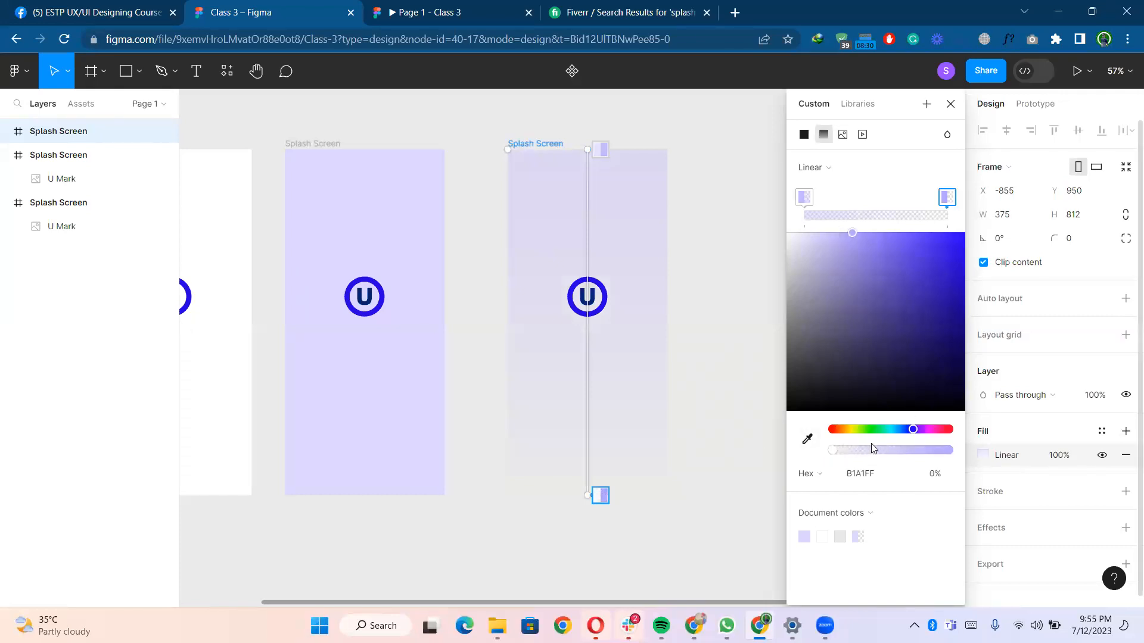
pyautogui.moveTo(871, 444); pyautogui.dragTo(937, 444)
pyautogui.click(601, 149)
pyautogui.moveTo(876, 457); pyautogui.dragTo(846, 455)
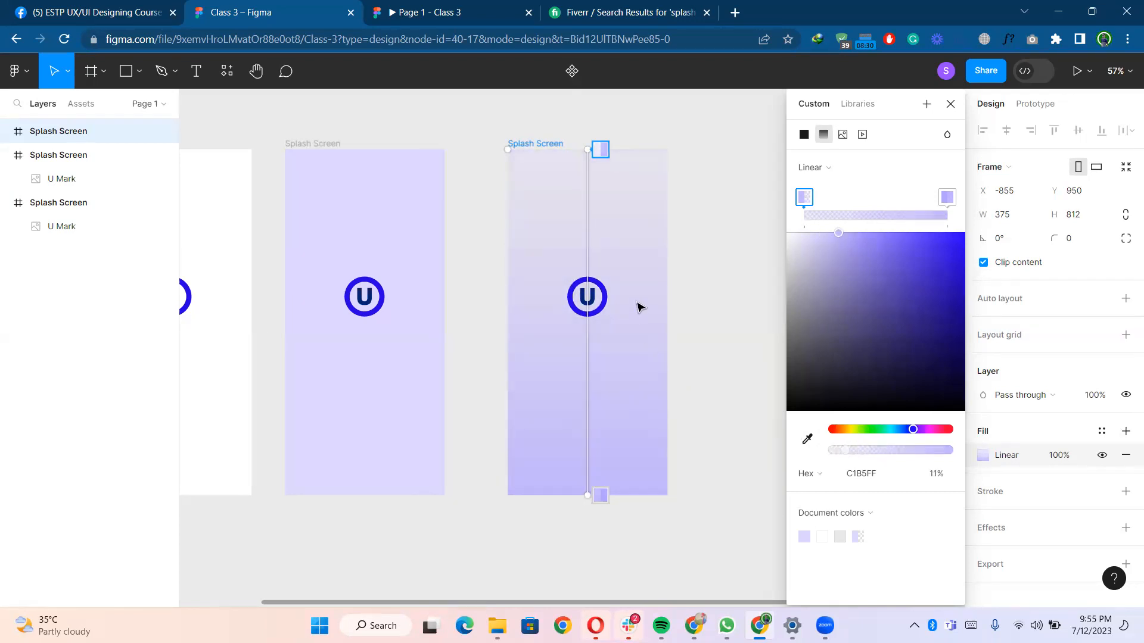
pyautogui.click(685, 233)
pyautogui.scroll(-2, 691, 232)
pyautogui.scroll(-1, 686, 242)
pyautogui.click(695, 247)
pyautogui.scroll(1, 693, 239)
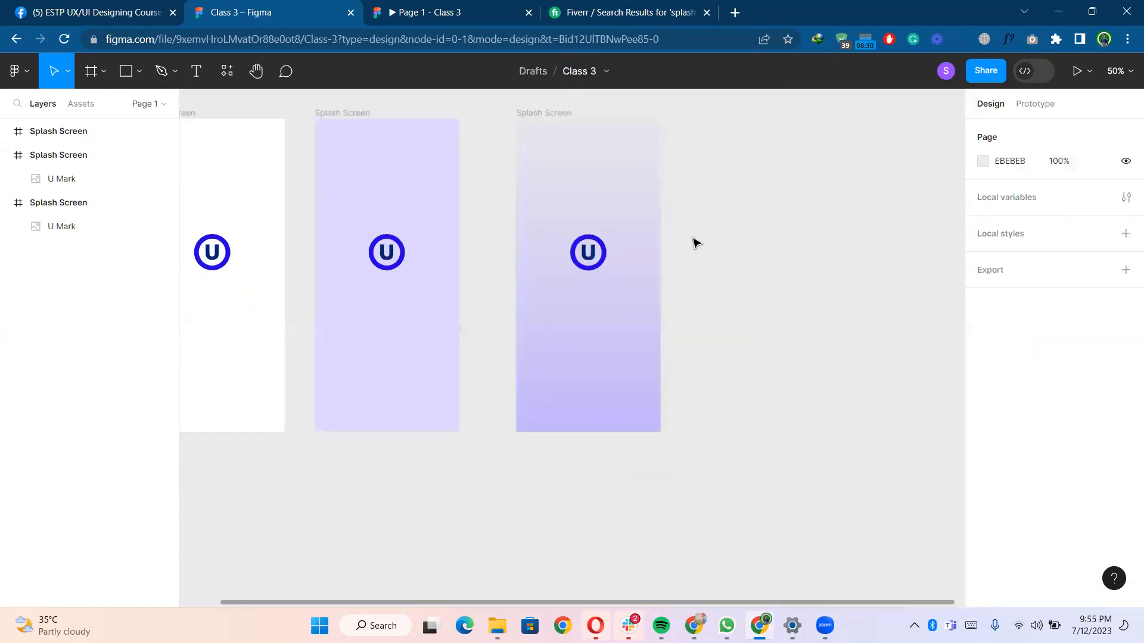
pyautogui.scroll(3, 697, 240)
pyautogui.scroll(-2, 771, 250)
pyautogui.hscroll(-1, 771, 243)
# - Change the gradient frame's top stop colour to cyan 84FFF8
pyautogui.click(629, 138)
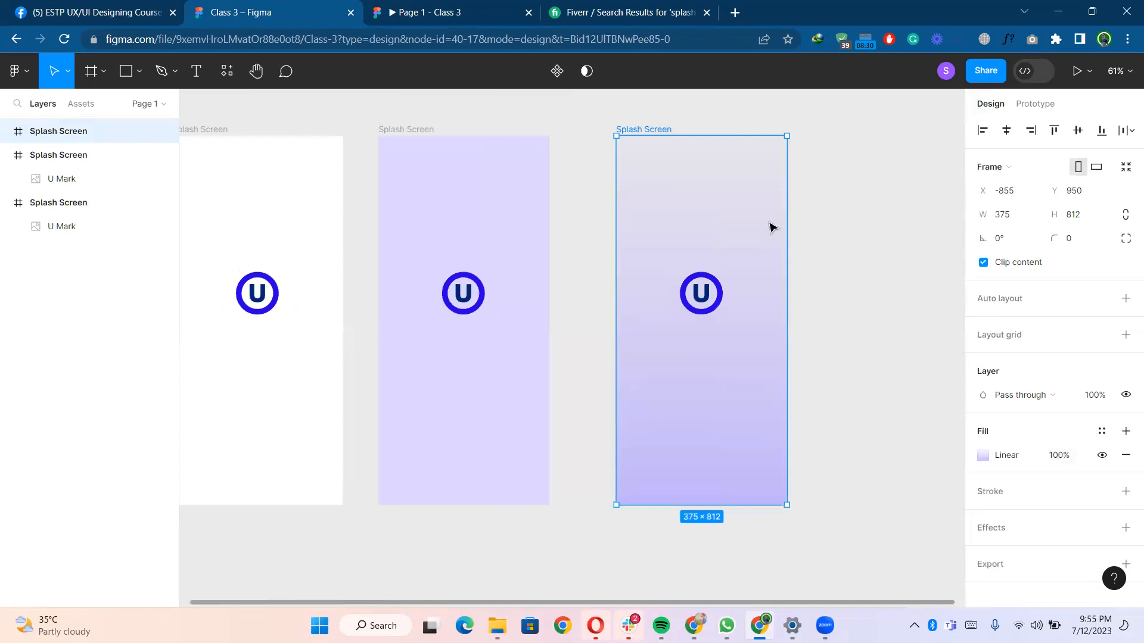
pyautogui.click(983, 455)
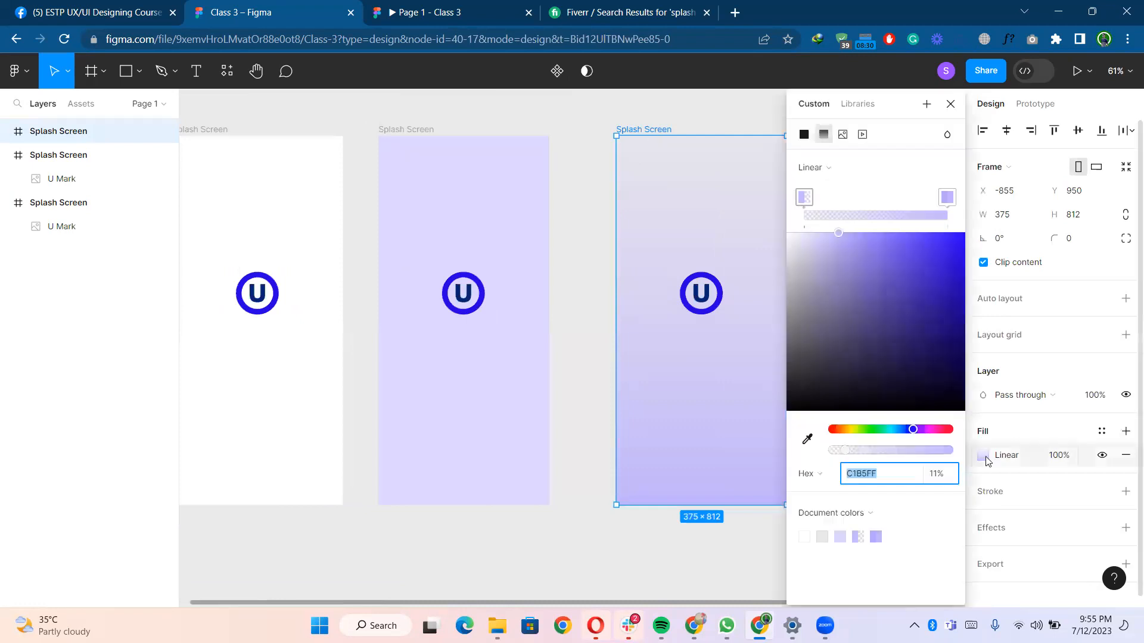
pyautogui.click(812, 203)
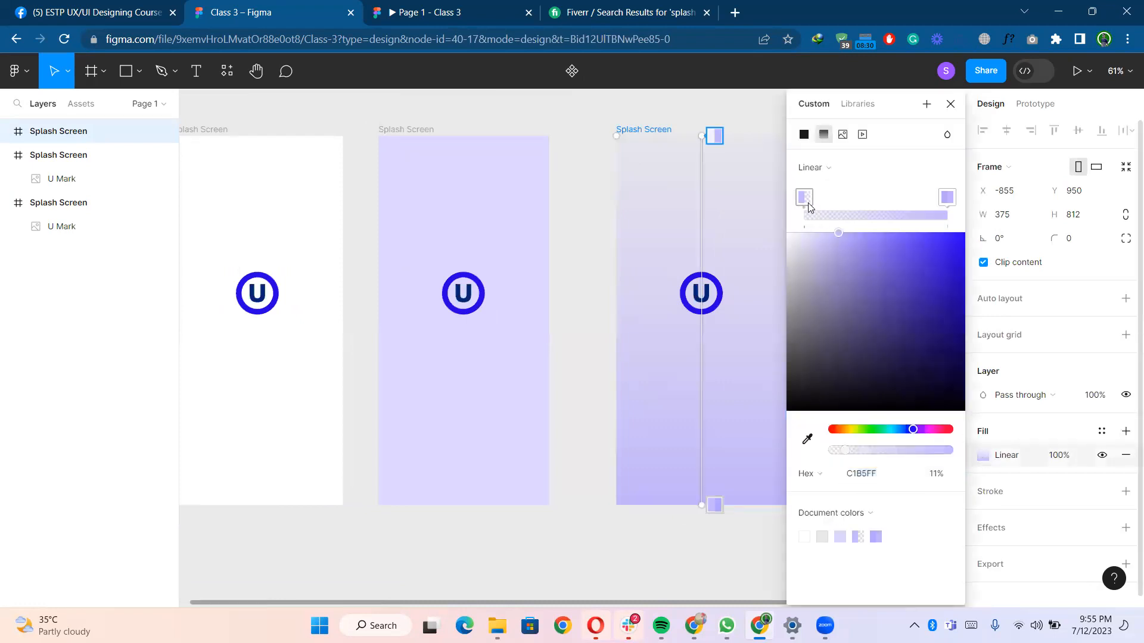
pyautogui.click(801, 199)
pyautogui.moveTo(900, 435); pyautogui.dragTo(889, 416)
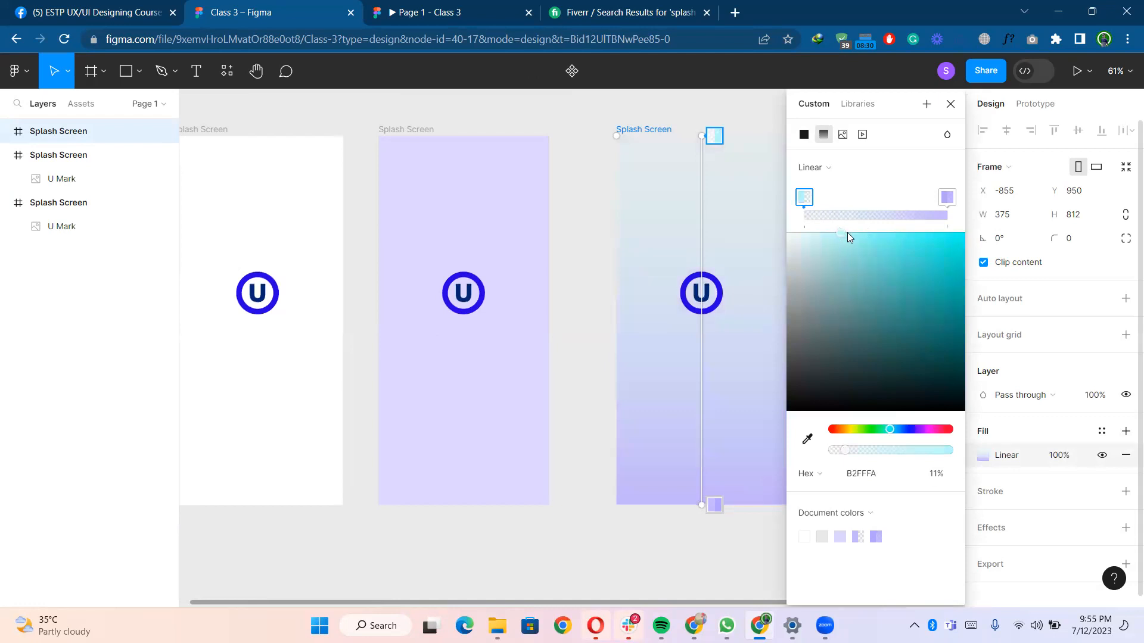
pyautogui.moveTo(859, 231); pyautogui.dragTo(873, 233)
# - Try the Radial and Diamond gradient types and return to Linear
pyautogui.click(832, 174)
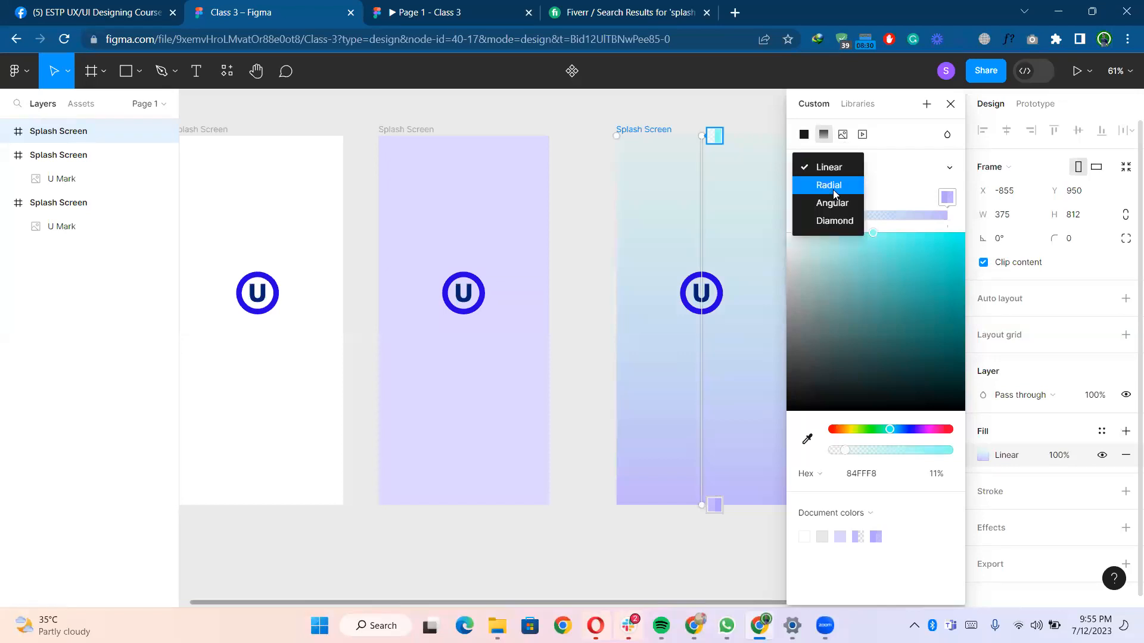
pyautogui.click(830, 184)
pyautogui.click(825, 138)
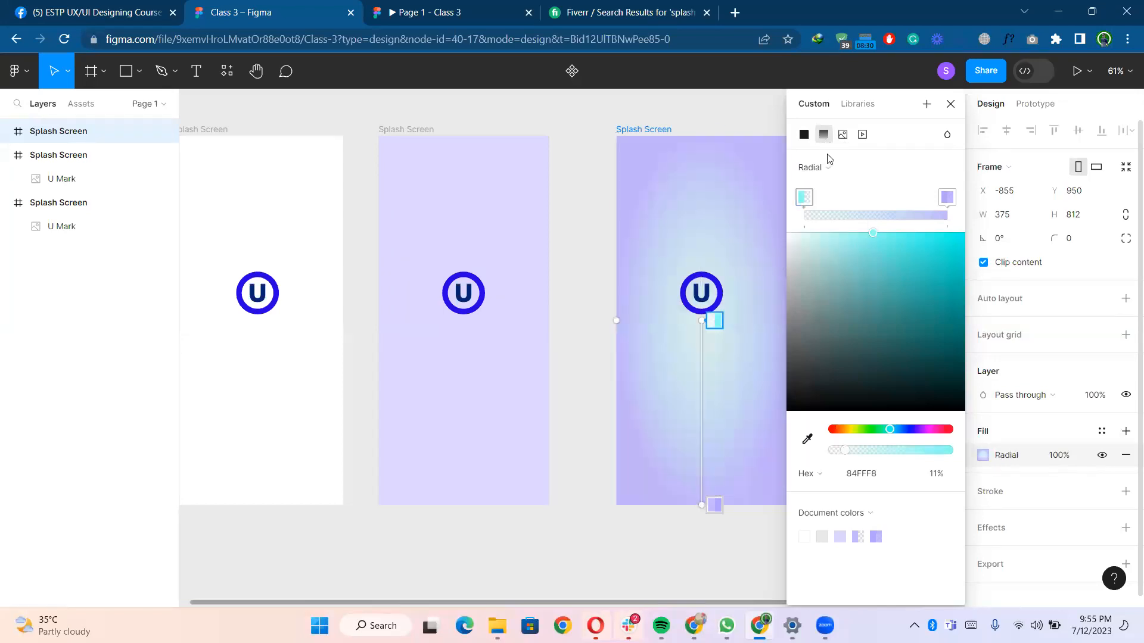
pyautogui.click(826, 165)
pyautogui.click(833, 222)
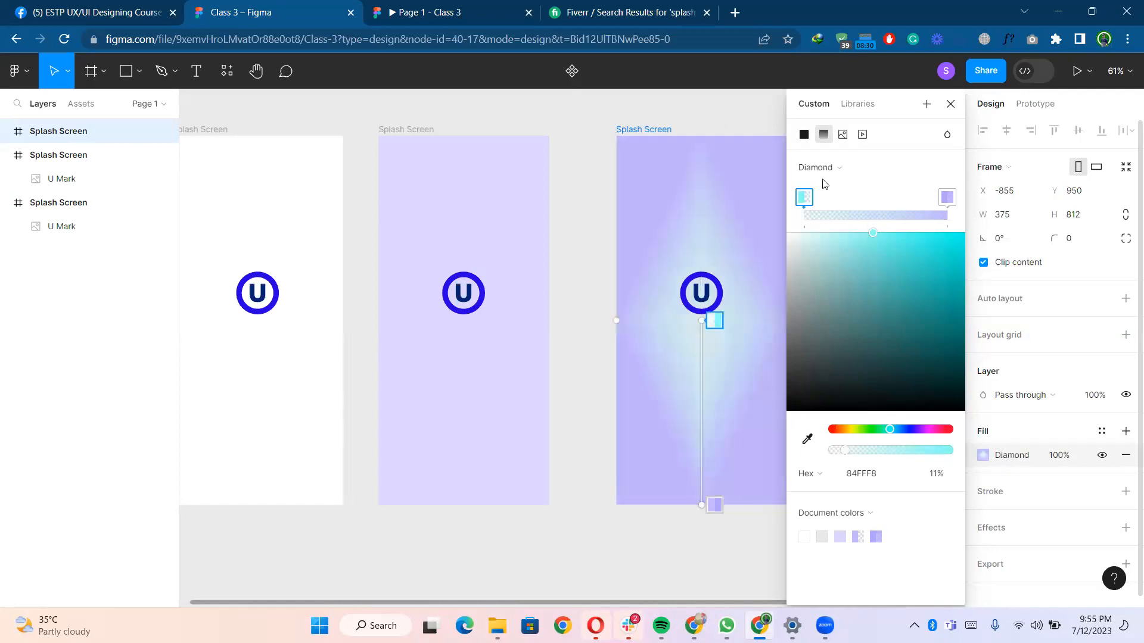
pyautogui.click(824, 137)
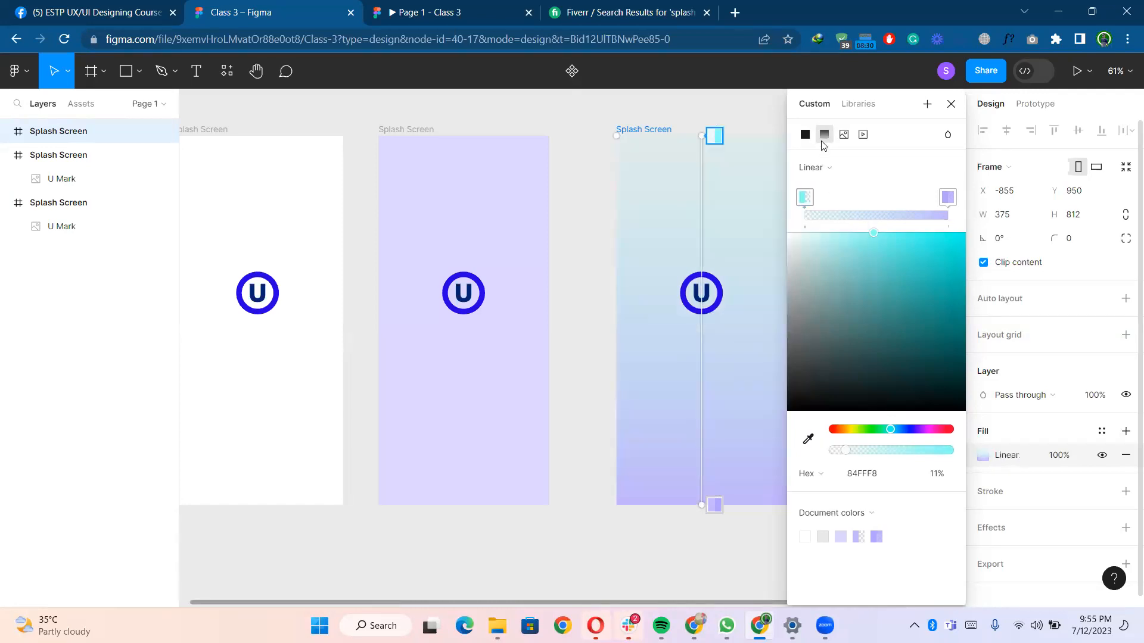
pyautogui.click(816, 169)
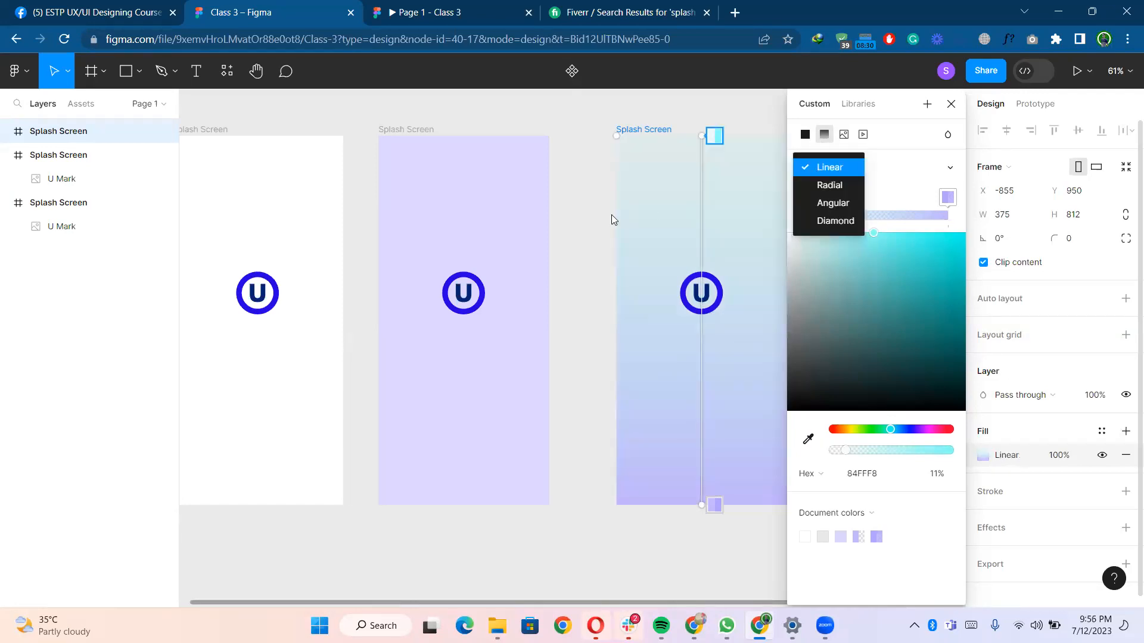
pyautogui.click(595, 218)
# - Move the original white splash frame closer to the other two frames
pyautogui.scroll(-3, 595, 219)
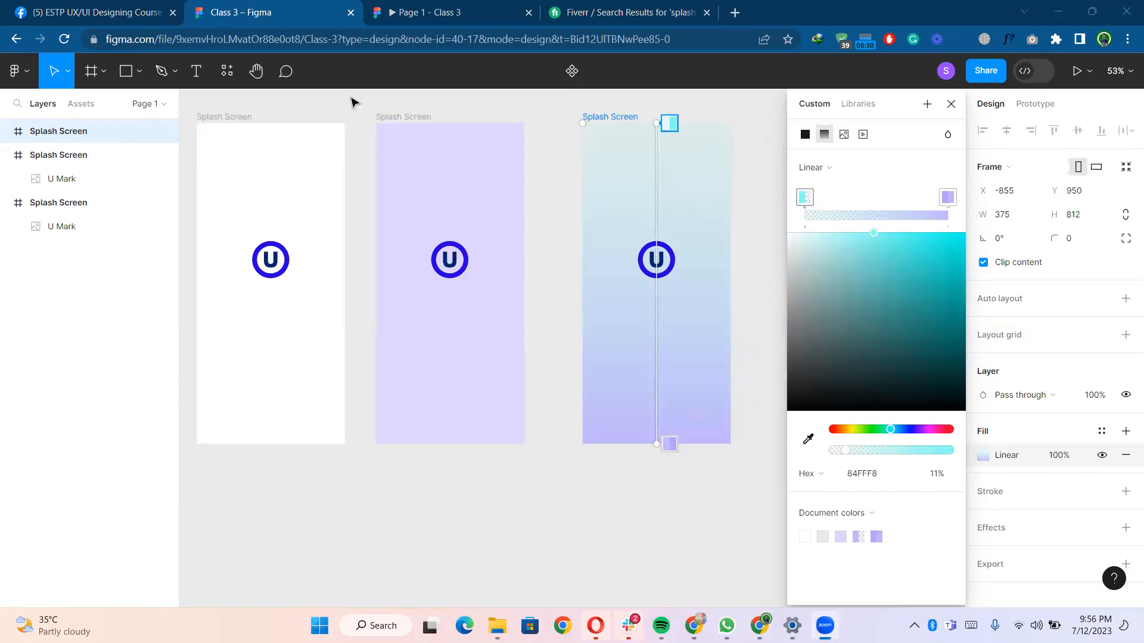
pyautogui.click(547, 152)
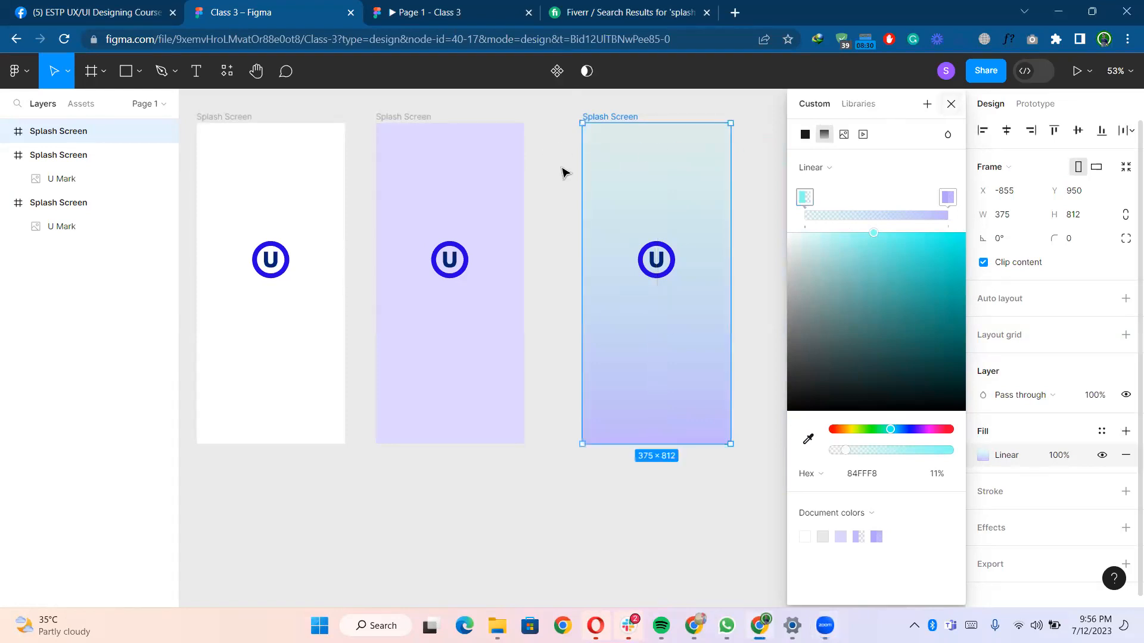
pyautogui.moveTo(302, 122); pyautogui.dragTo(376, 125)
# - Add a 4-column stretch layout grid with a 16 margin to the white splash frame
pyautogui.click(294, 123)
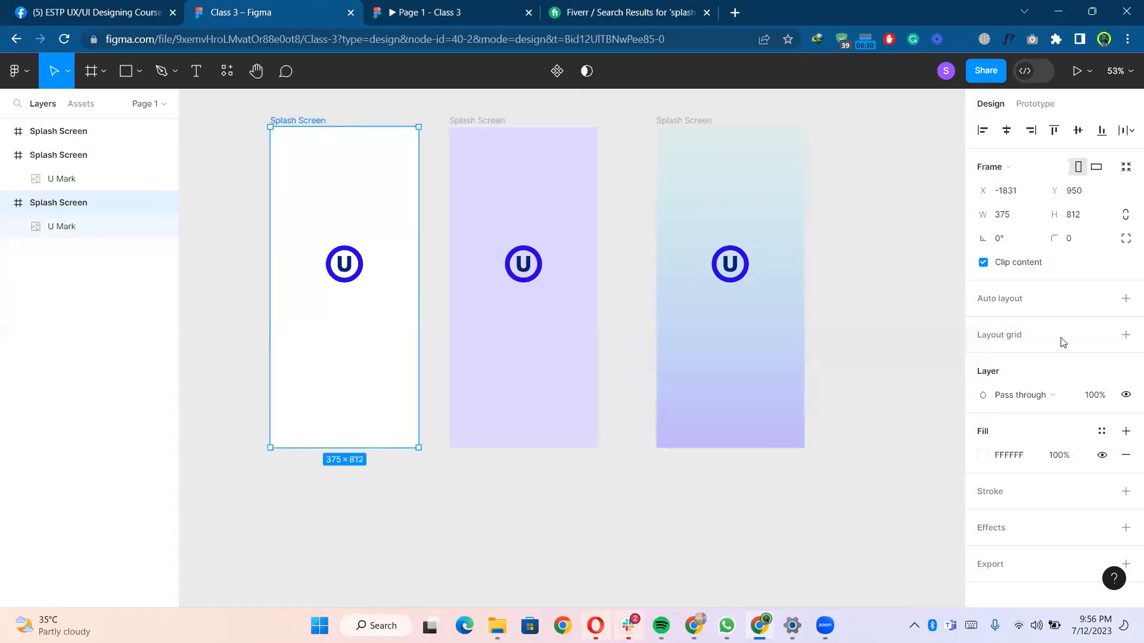
pyautogui.click(1126, 333)
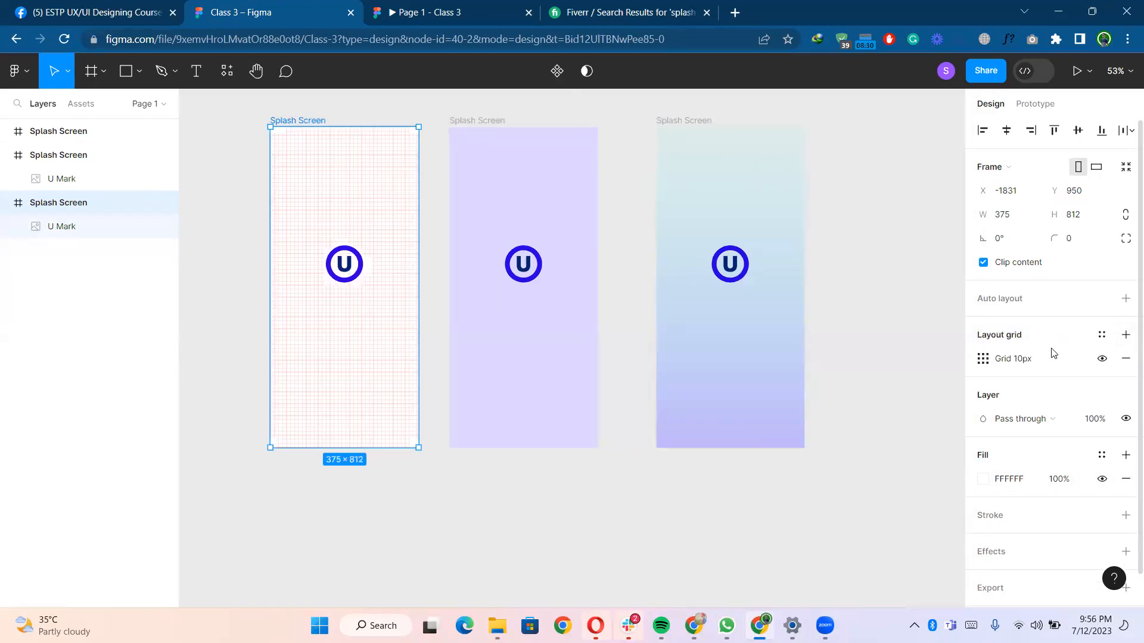
pyautogui.click(982, 362)
pyautogui.click(825, 367)
pyautogui.click(829, 378)
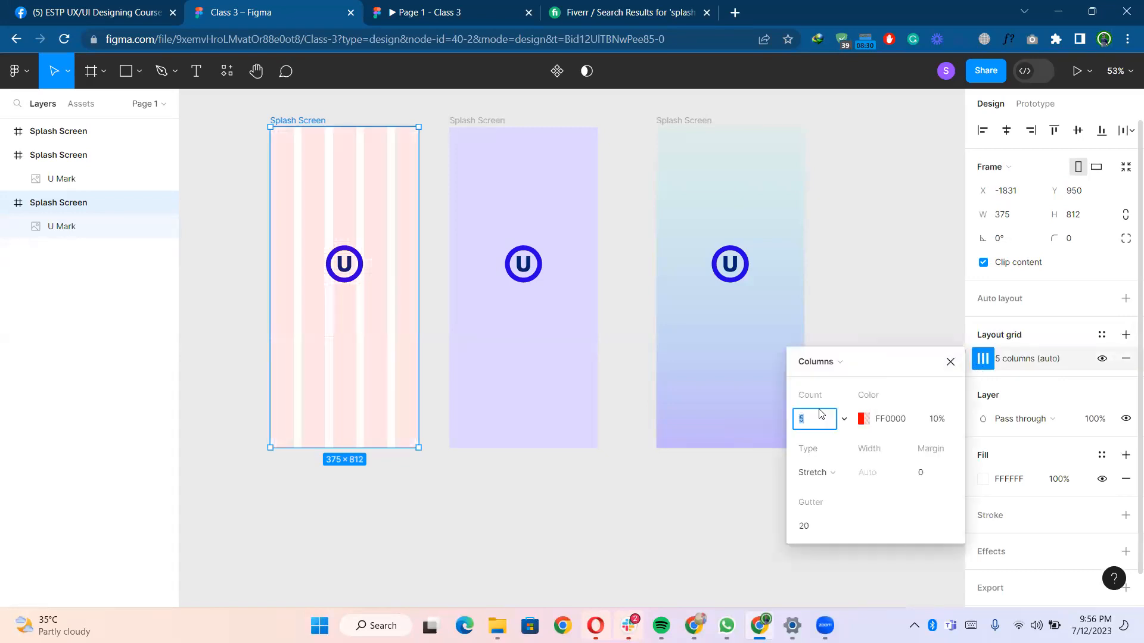
pyautogui.click(831, 428)
pyautogui.write('4')
pyautogui.press('Return')
pyautogui.click(925, 482)
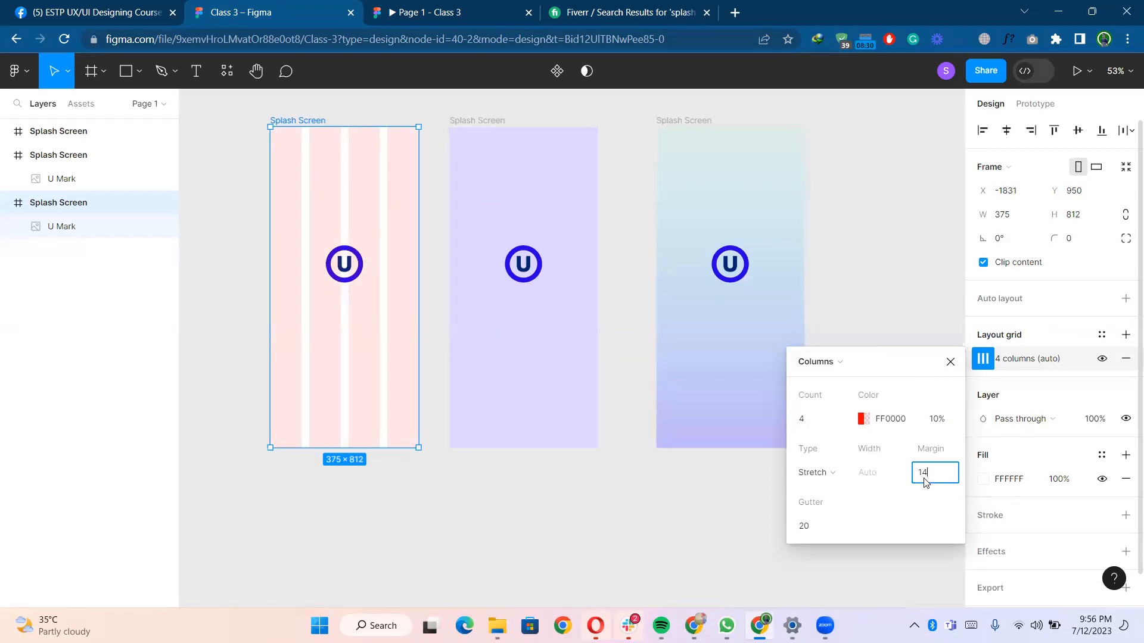
pyautogui.press('Return')
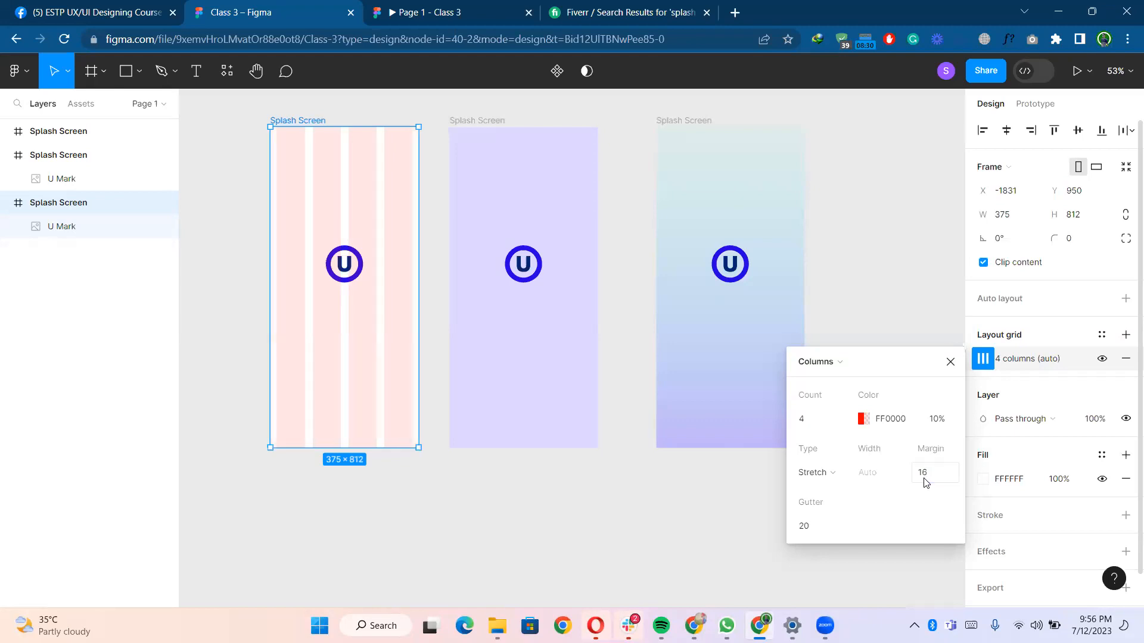
# - Add a 4-column stretch layout grid with a 16 margin to the lavender splash frame
pyautogui.rightClick(327, 183)
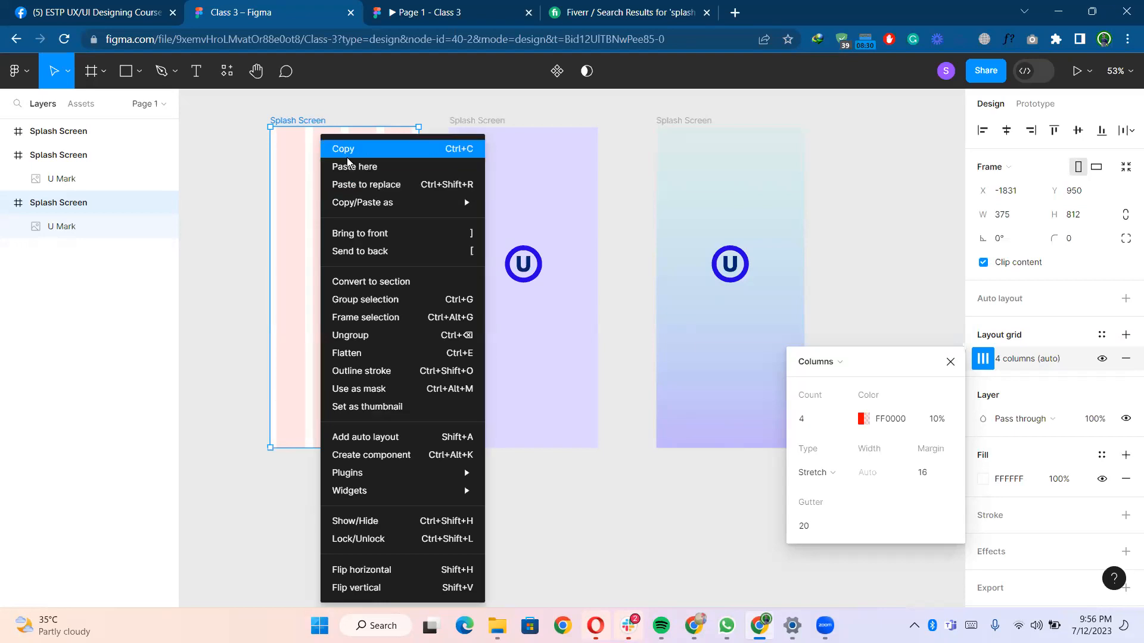
pyautogui.click(506, 136)
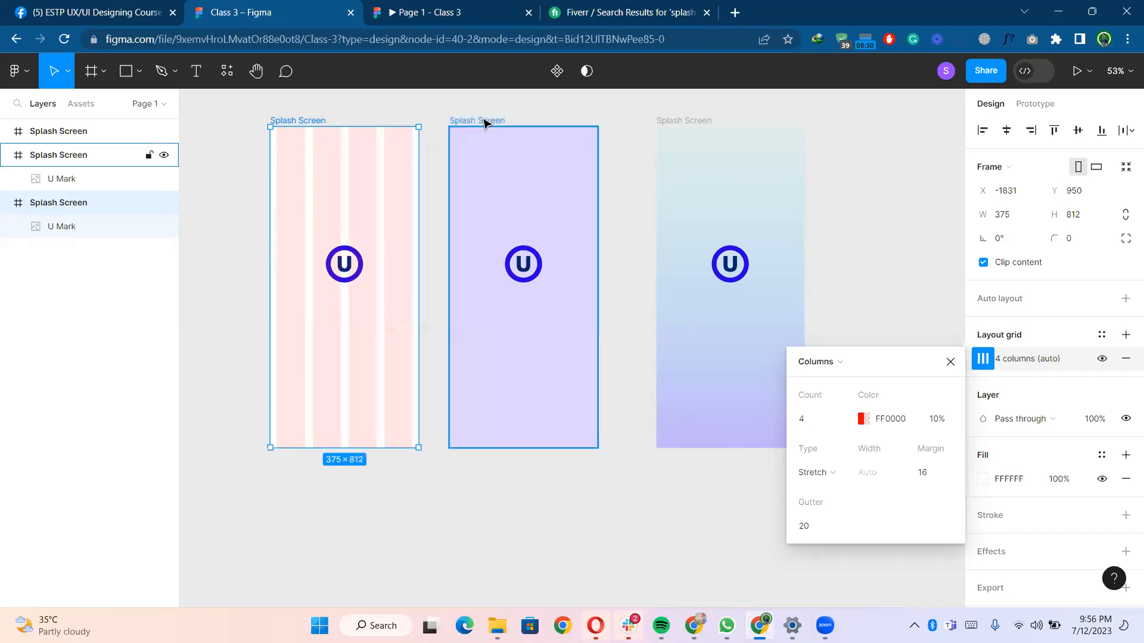
pyautogui.click(1125, 335)
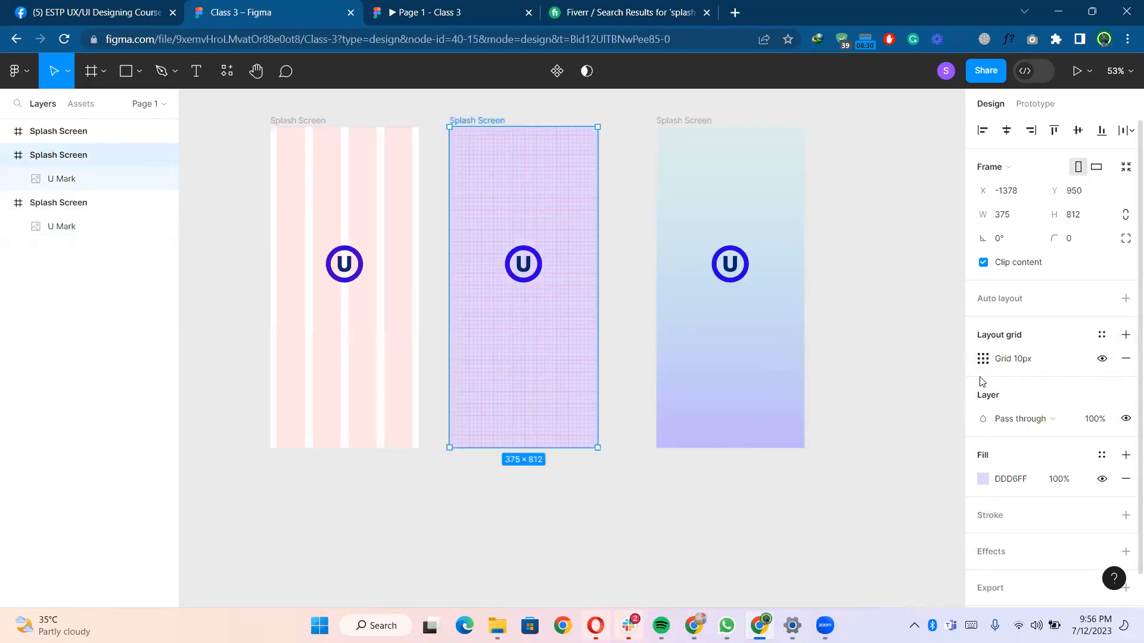
pyautogui.click(983, 359)
pyautogui.click(809, 363)
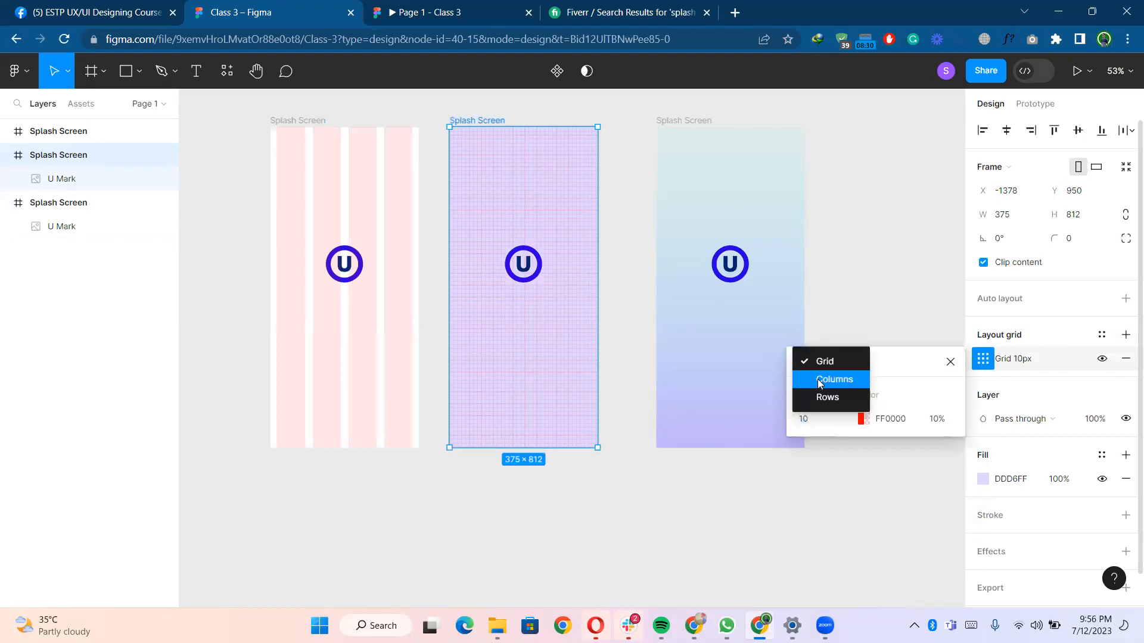
pyautogui.click(819, 381)
pyautogui.click(821, 420)
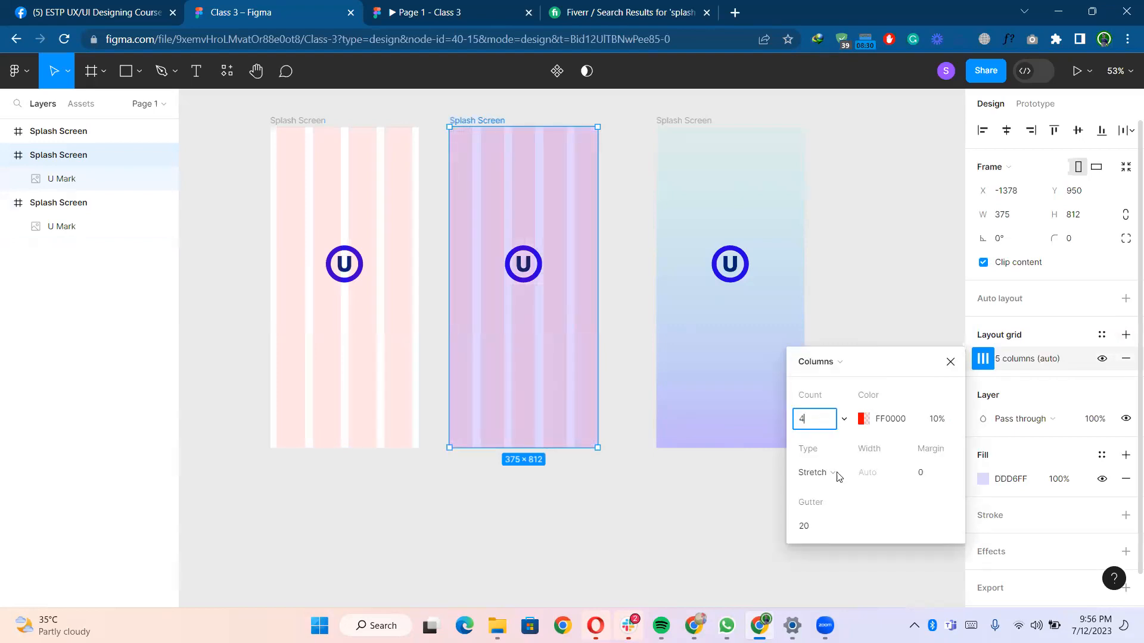
pyautogui.click(825, 526)
pyautogui.click(924, 475)
pyautogui.write('10')
pyautogui.press('Return')
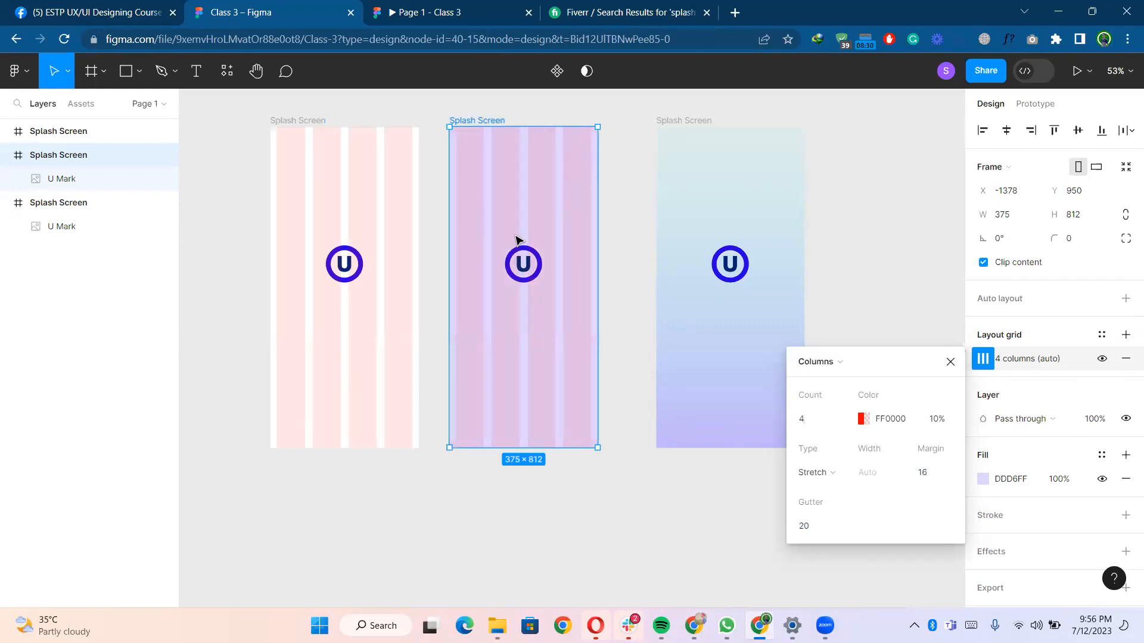
# - Set the lavender frame's column grid colour to 030303 at 10% opacity
pyautogui.scroll(5, 598, 209)
pyautogui.scroll(-3, 535, 229)
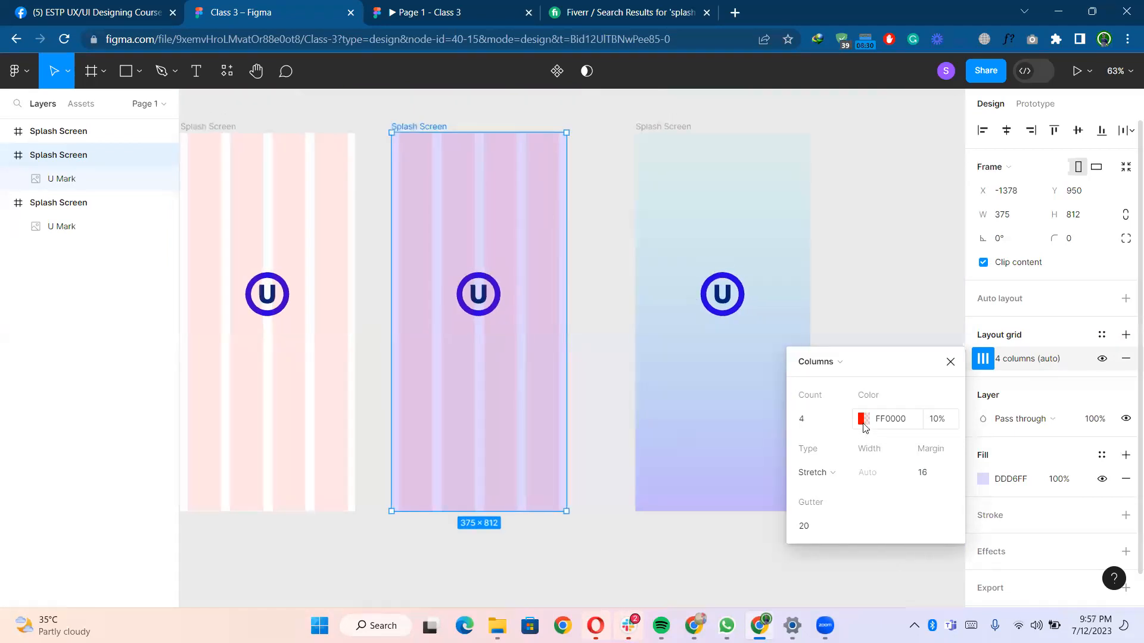
pyautogui.click(862, 419)
pyautogui.moveTo(740, 309); pyautogui.dragTo(696, 346)
pyautogui.moveTo(644, 396); pyautogui.dragTo(603, 404)
pyautogui.click(942, 423)
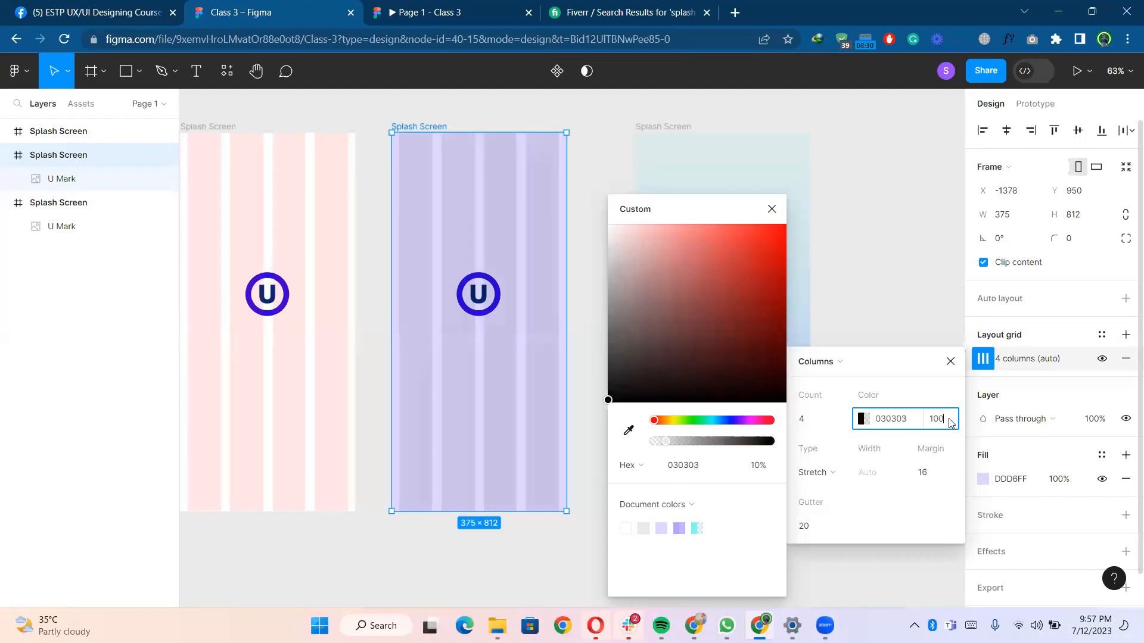
pyautogui.press('Return')
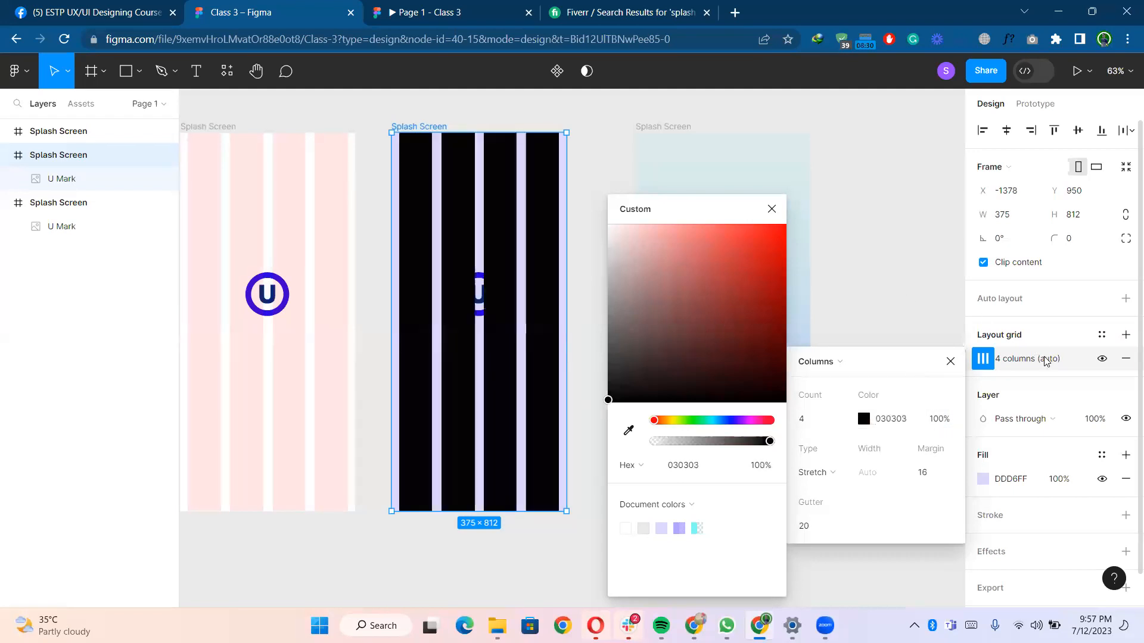
pyautogui.click(941, 421)
pyautogui.write('10')
pyautogui.press('Return')
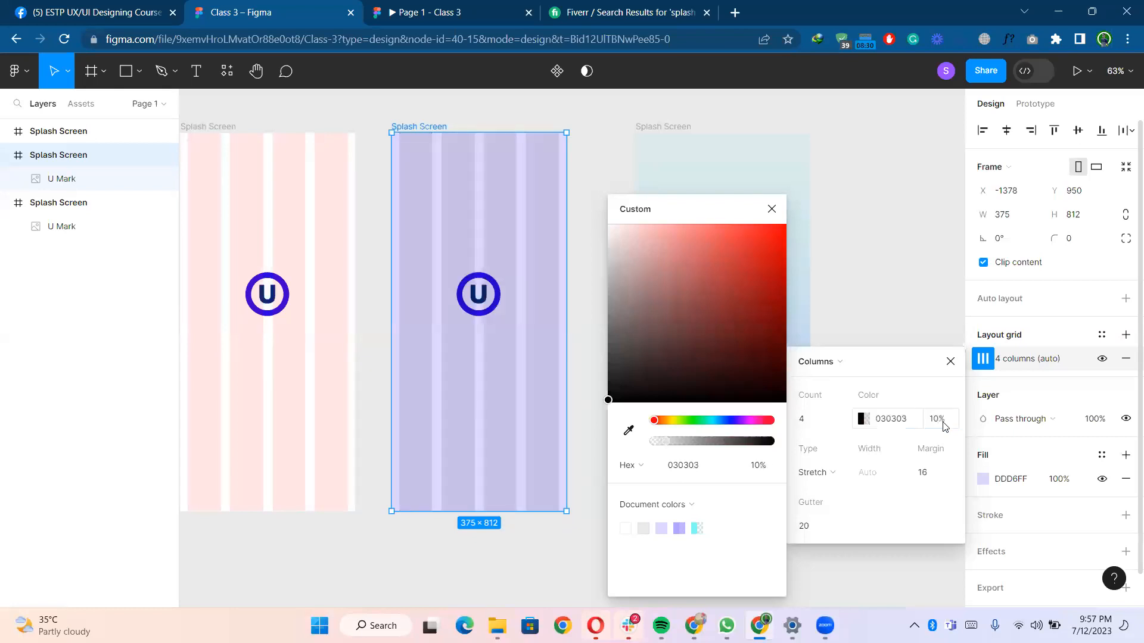
# - Preview the three splash screens in the prototype view, stepping through the frames
pyautogui.click(638, 174)
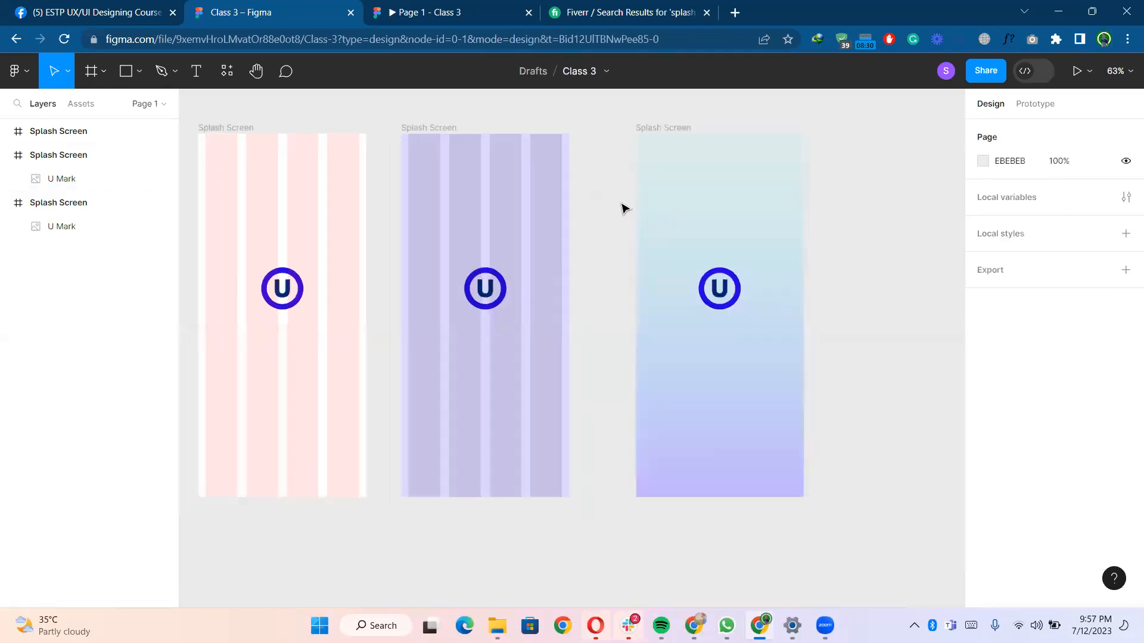
pyautogui.scroll(-2, 554, 205)
pyautogui.hscroll(2, 554, 205)
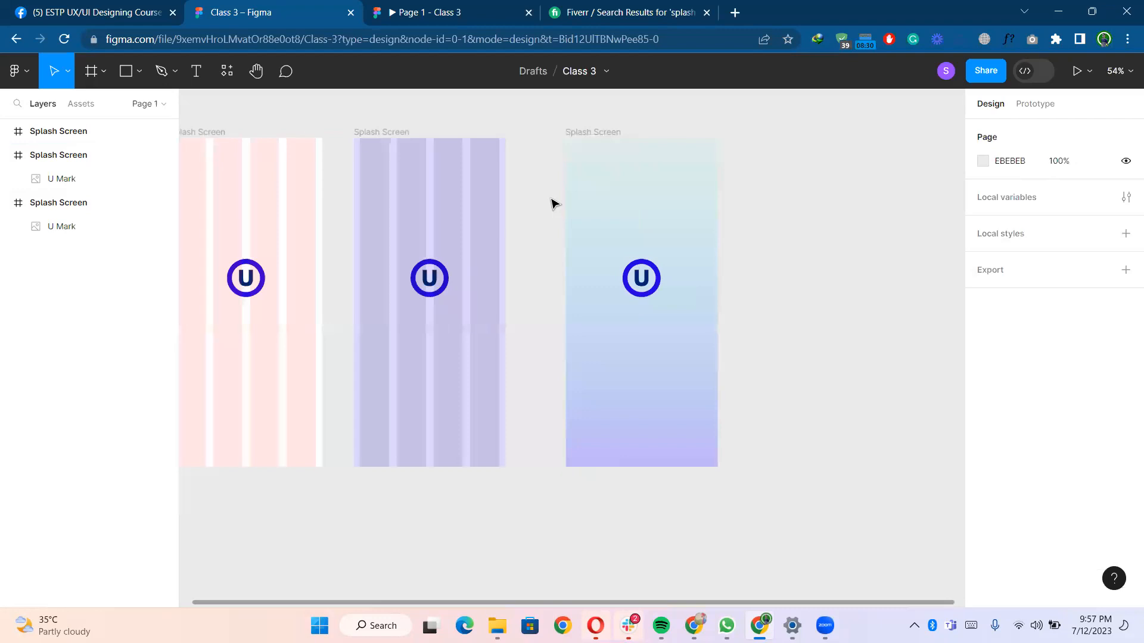
pyautogui.click(588, 135)
pyautogui.click(799, 269)
pyautogui.click(476, 7)
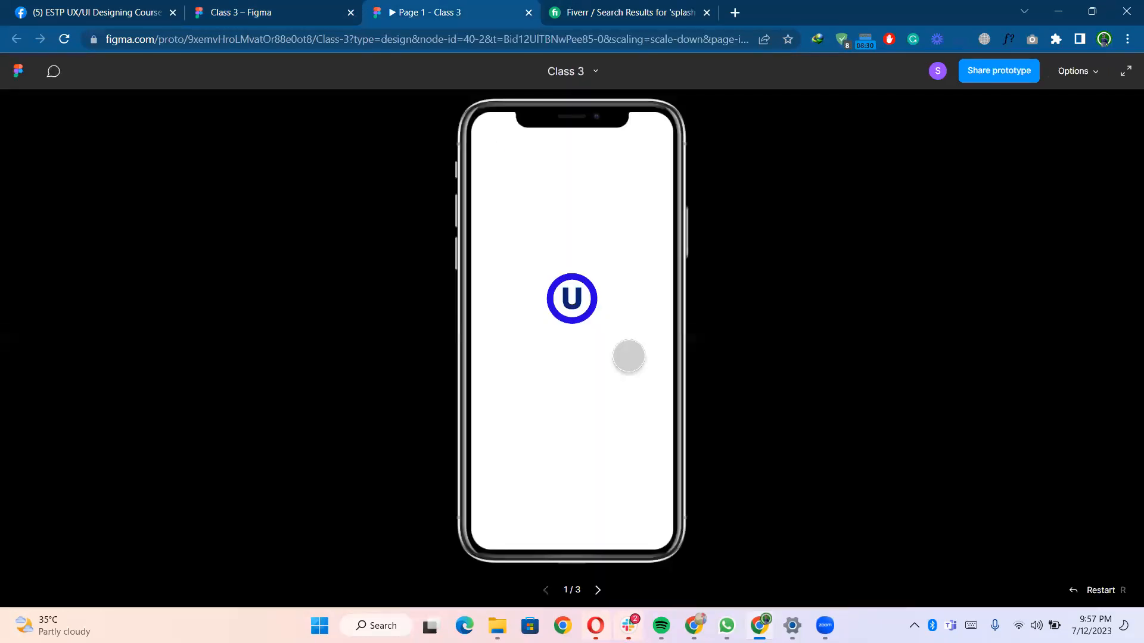
pyautogui.click(597, 590)
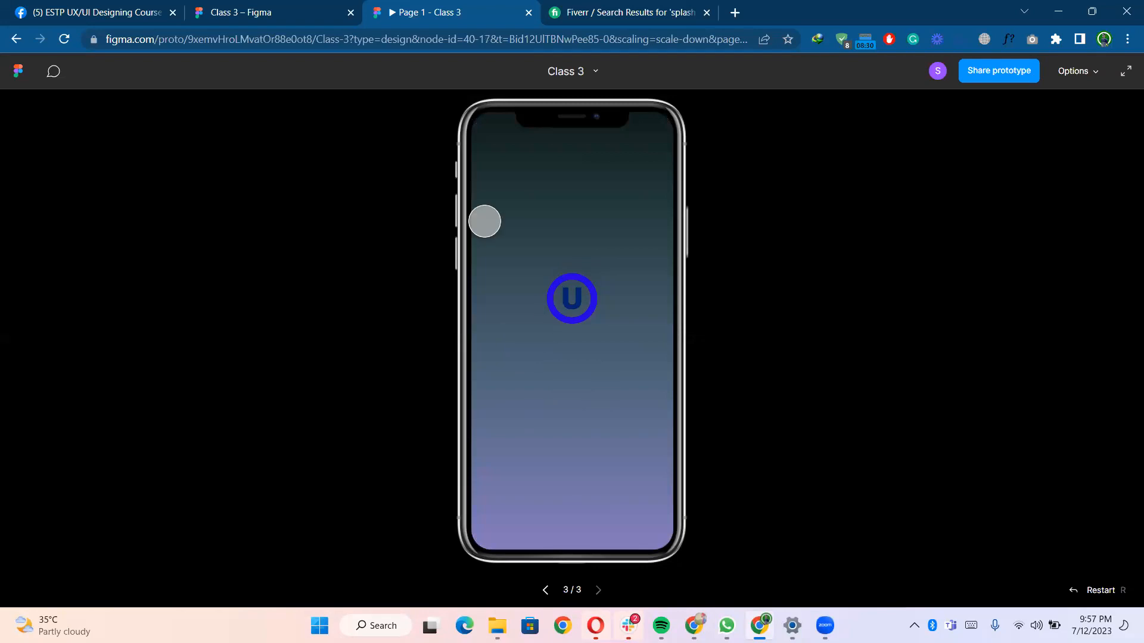
pyautogui.click(291, 19)
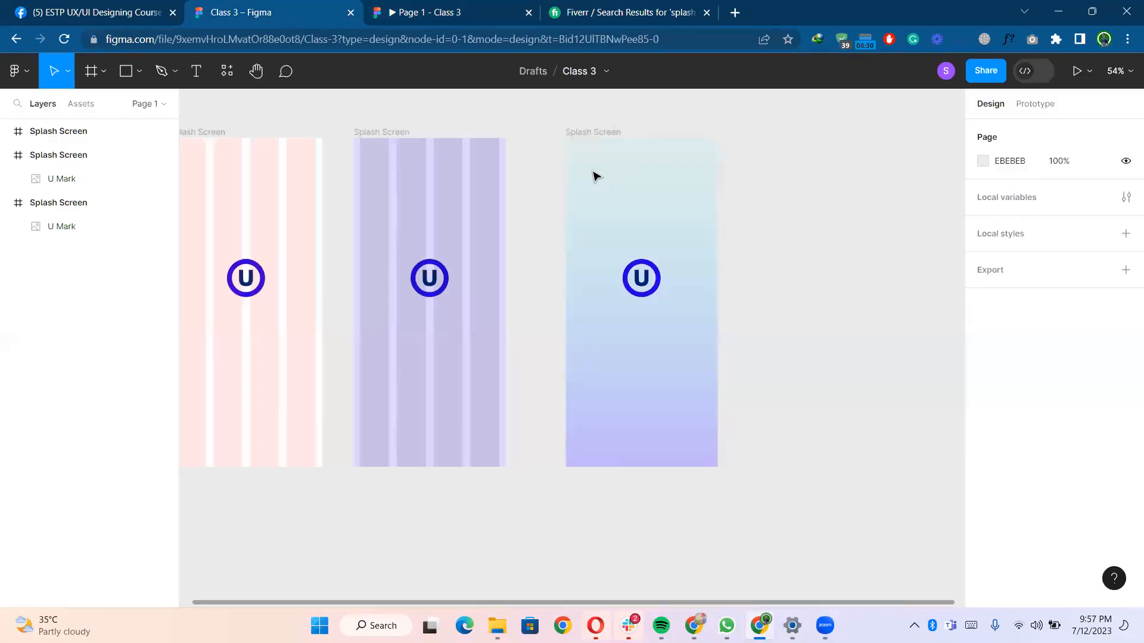
pyautogui.click(386, 6)
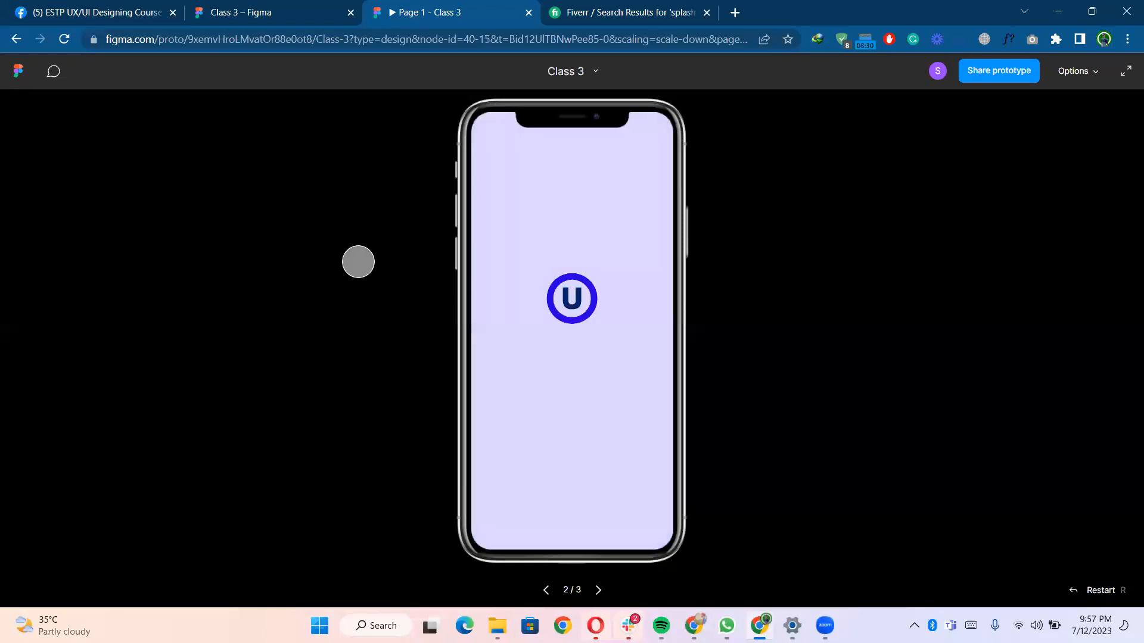
pyautogui.click(253, 5)
# - Hide the lavender frame's layout grid
pyautogui.click(396, 132)
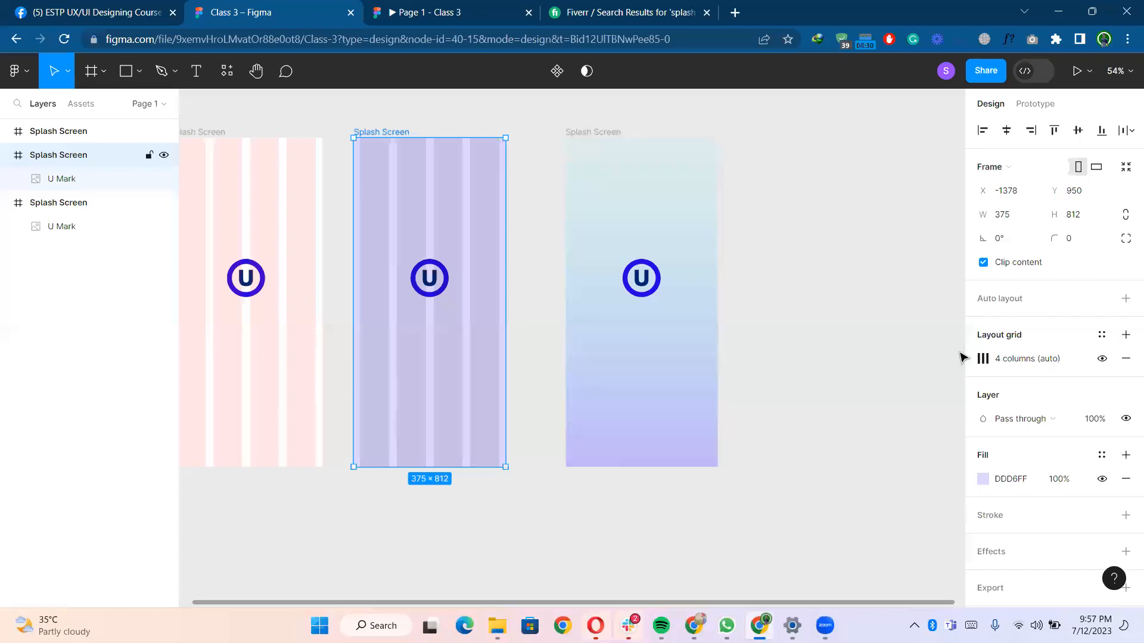
pyautogui.click(1102, 359)
pyautogui.scroll(3, 539, 305)
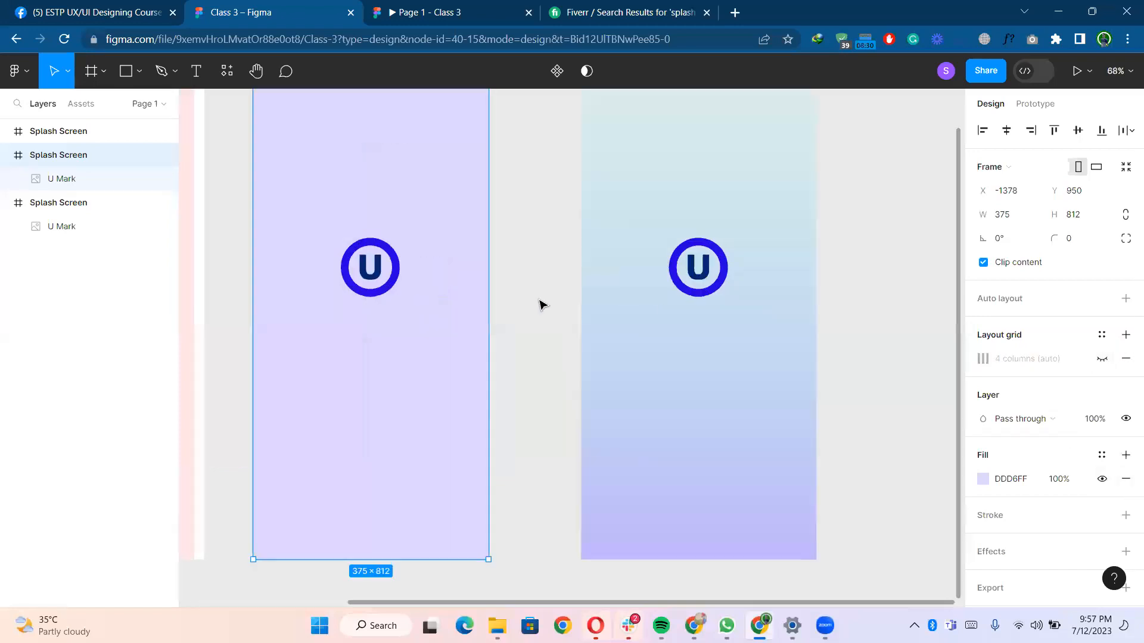
pyautogui.scroll(-3, 539, 304)
pyautogui.hscroll(1, 539, 298)
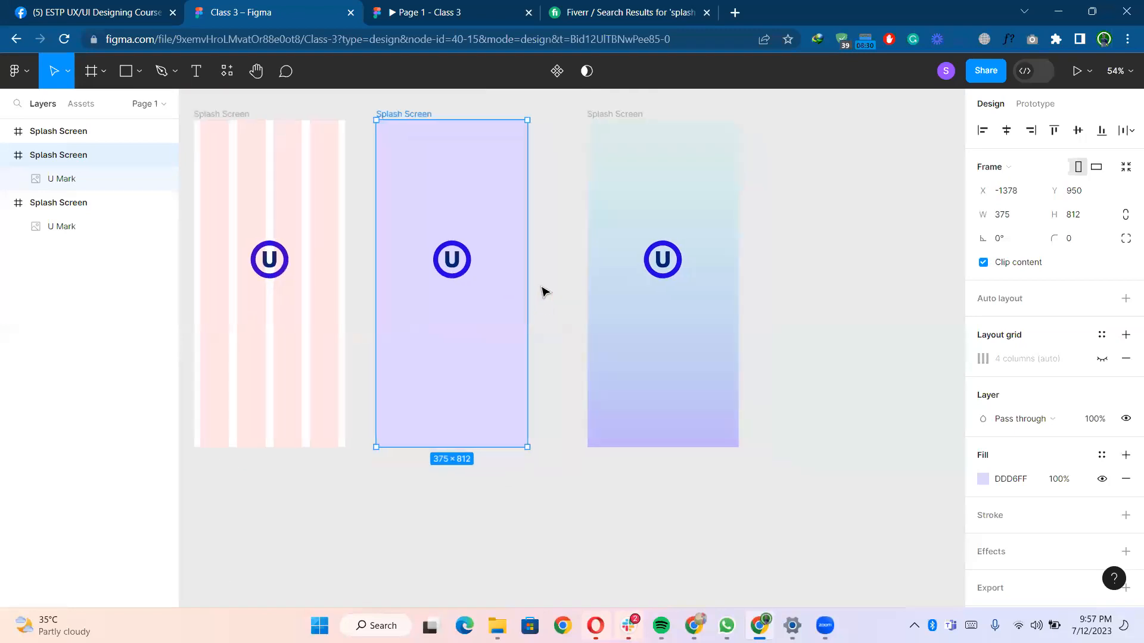
pyautogui.scroll(-1, 543, 292)
pyautogui.scroll(-2, 543, 292)
pyautogui.scroll(1, 543, 292)
pyautogui.scroll(1, 543, 291)
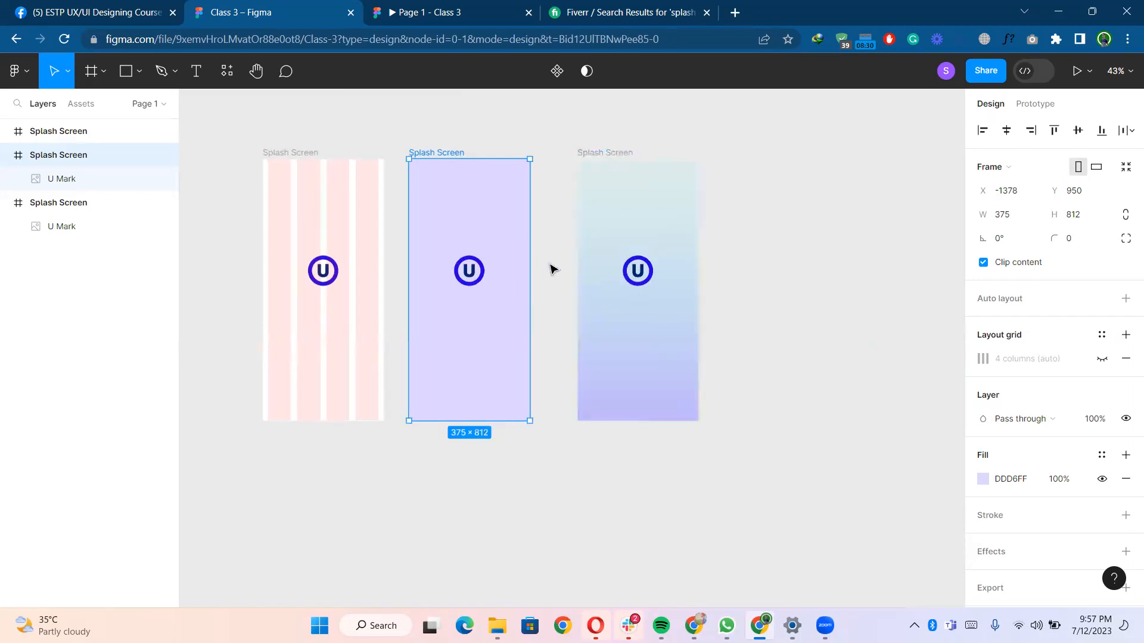
# - Run the uiLogos plugin and swap the lavender frame's logo for random brand logos and logomarks
pyautogui.click(552, 266)
pyautogui.scroll(-3, 552, 266)
pyautogui.moveTo(519, 210); pyautogui.dragTo(514, 211)
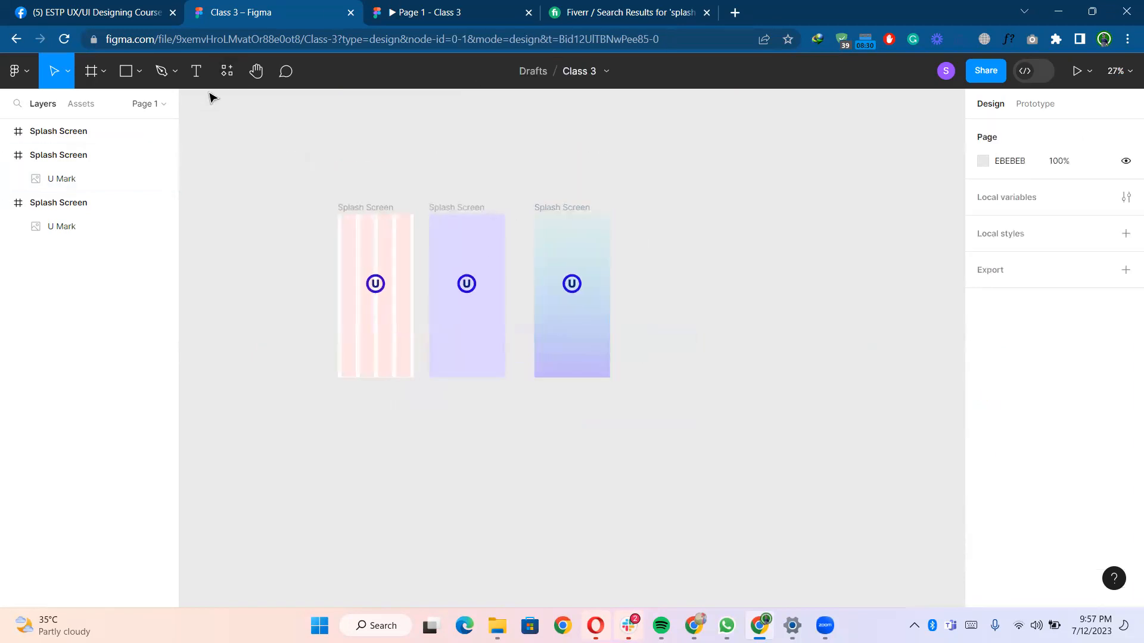
pyautogui.click(227, 71)
pyautogui.click(268, 210)
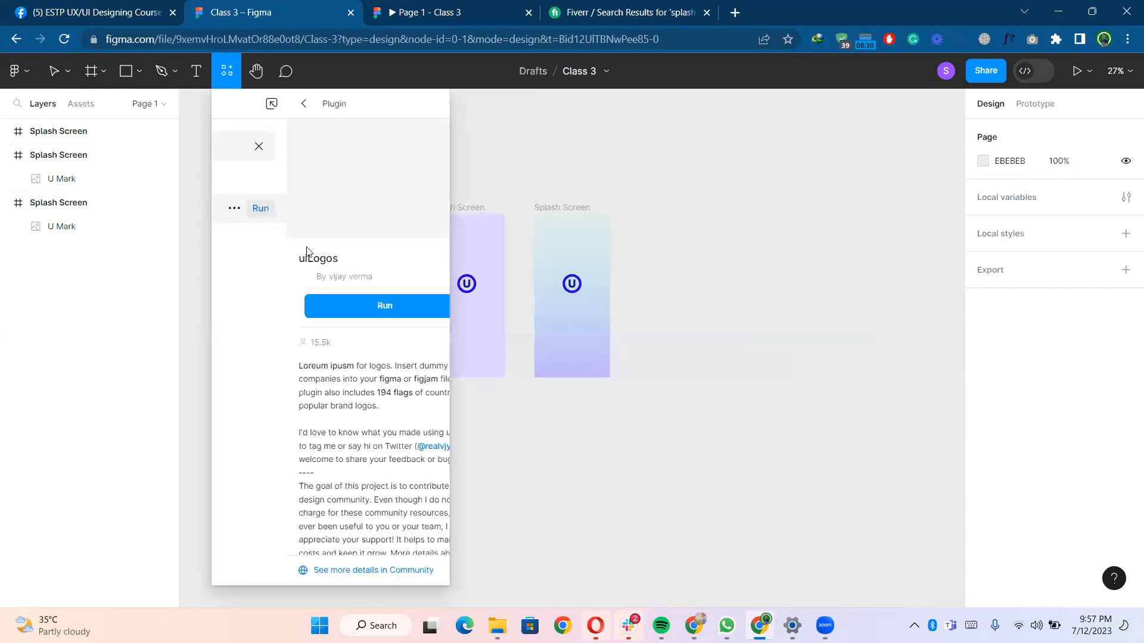
pyautogui.click(310, 306)
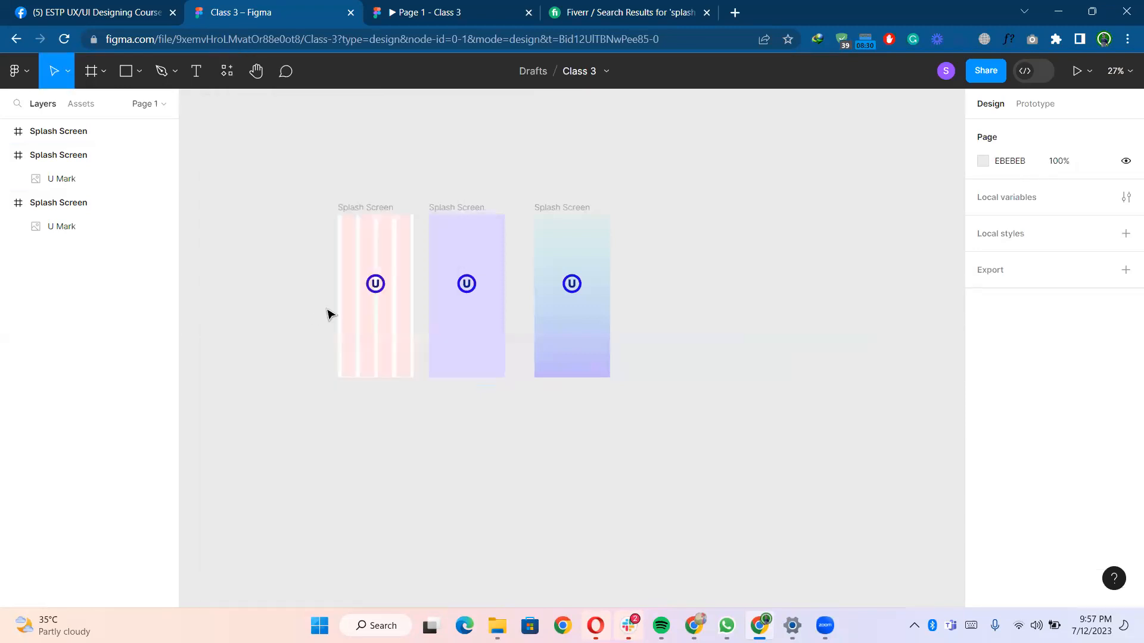
pyautogui.click(470, 288)
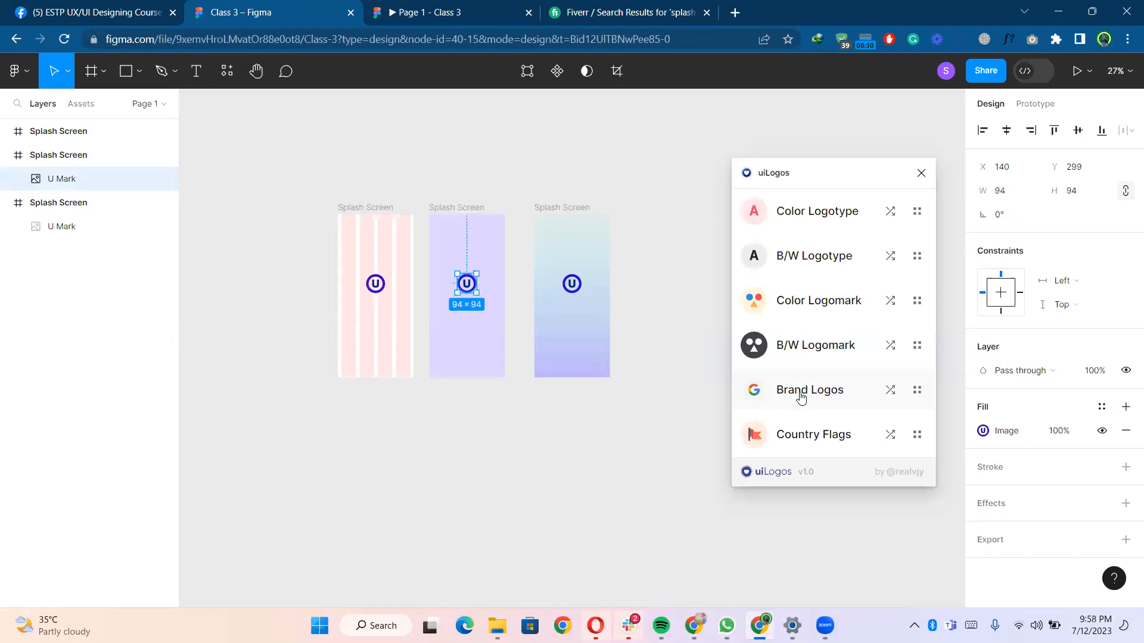
pyautogui.click(801, 398)
pyautogui.click(801, 398)
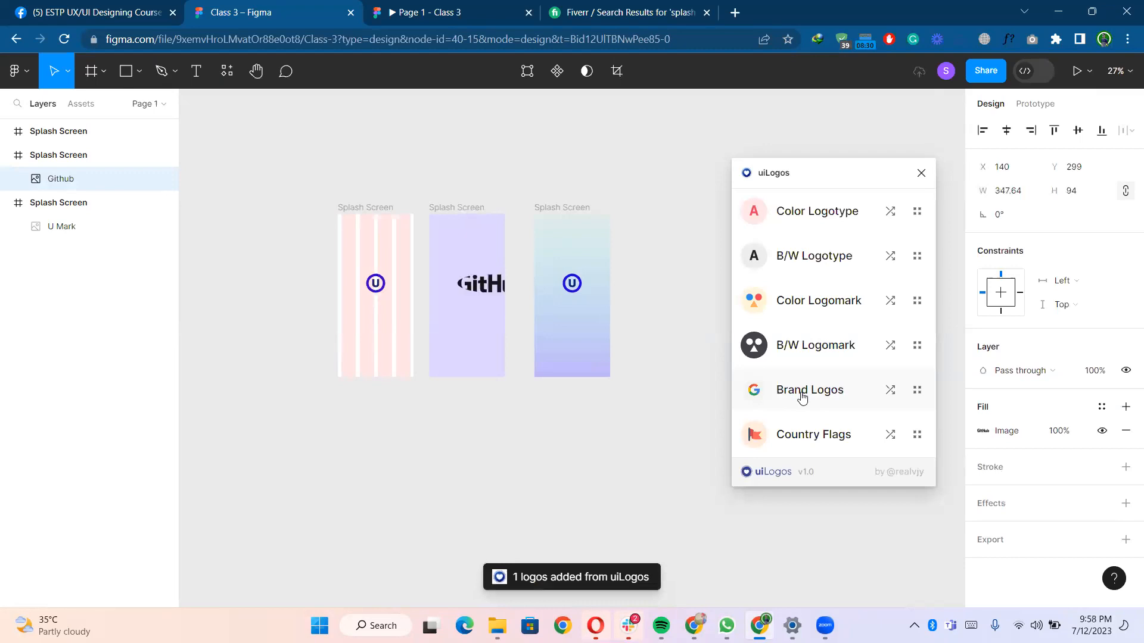
pyautogui.click(802, 396)
pyautogui.click(802, 362)
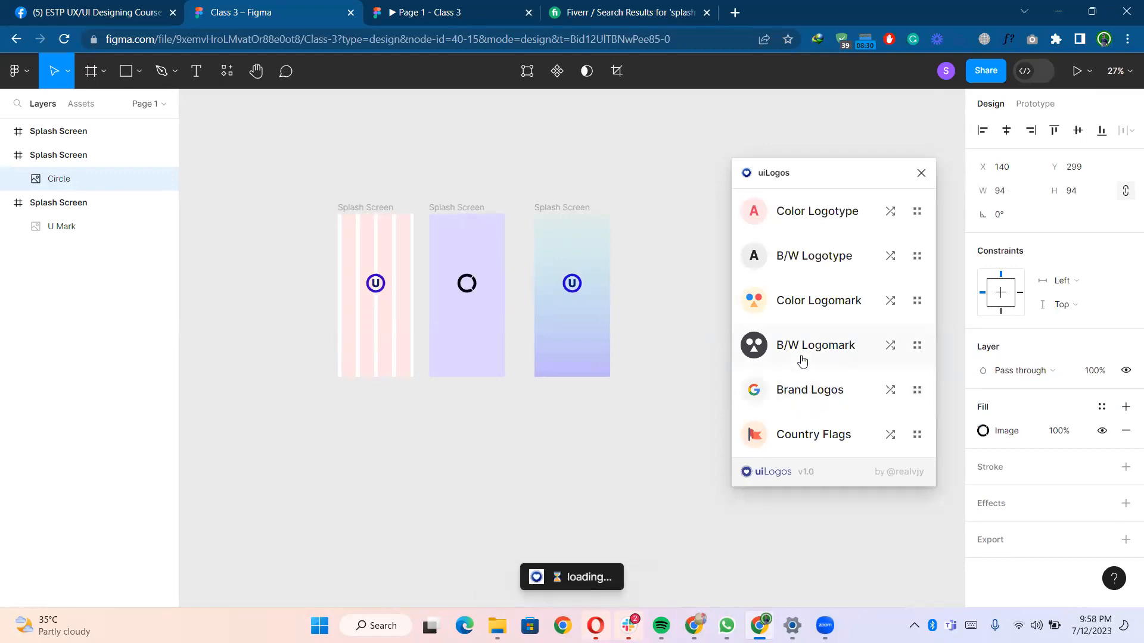
pyautogui.click(802, 306)
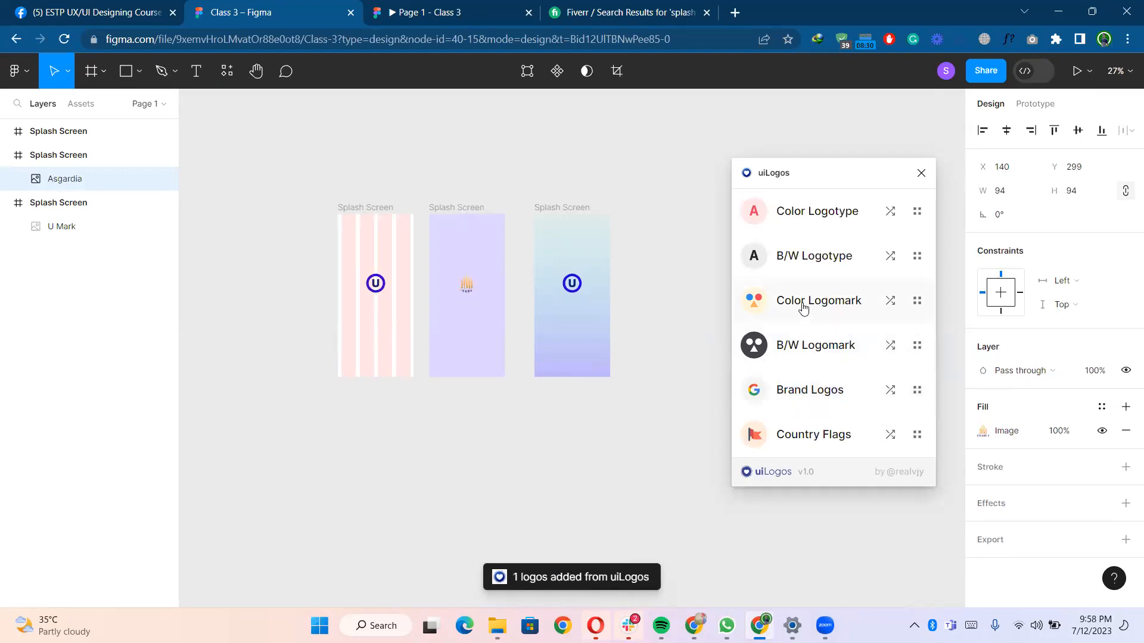
# - Enlarge the logomark to about 238 × 238 px and swap it for another random colour logomark
pyautogui.click(477, 301)
pyautogui.scroll(5, 474, 294)
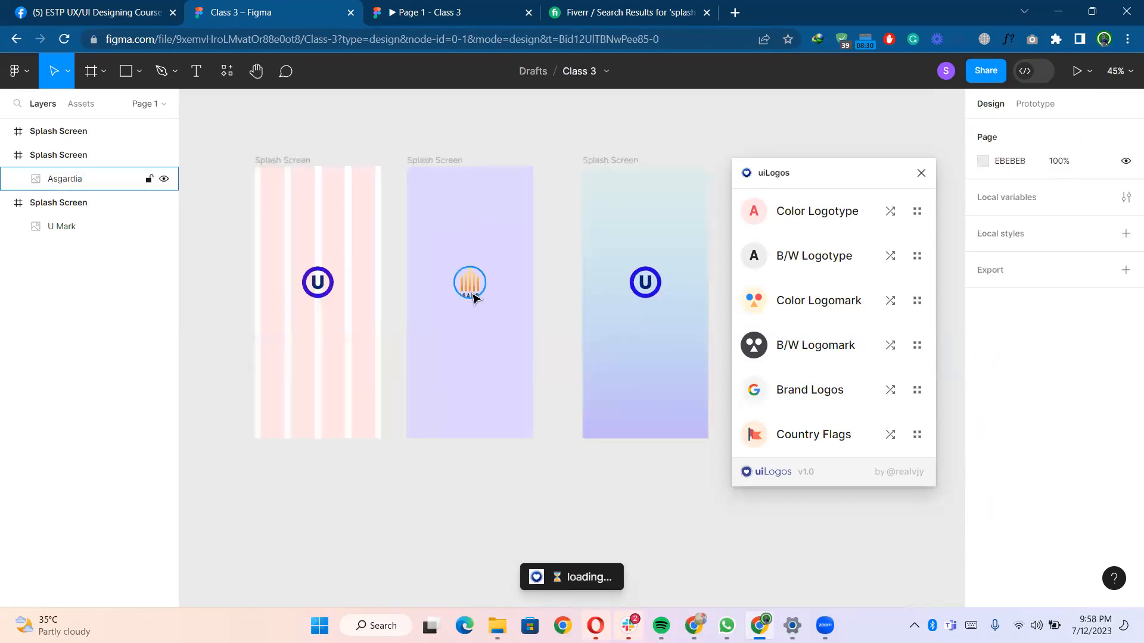
pyautogui.click(480, 285)
pyautogui.moveTo(494, 301); pyautogui.dragTo(536, 342)
pyautogui.click(800, 310)
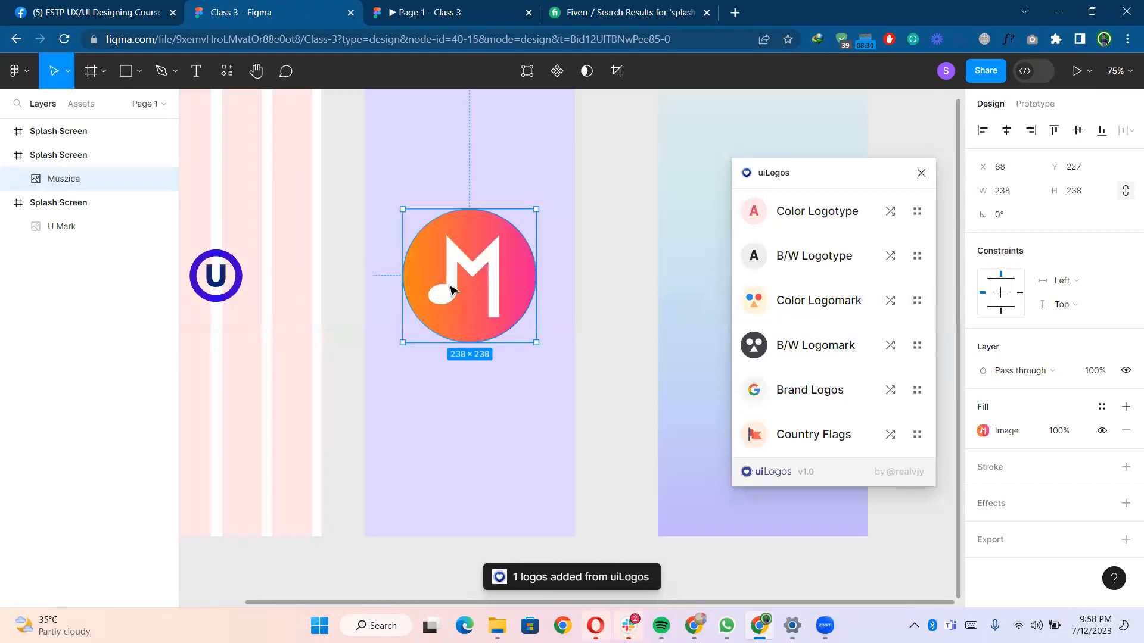
# - Move the logo out of the lavender frame onto the canvas above the frames
pyautogui.scroll(-5, 447, 288)
pyautogui.moveTo(451, 283); pyautogui.dragTo(773, 138)
pyautogui.scroll(-3, 659, 220)
pyautogui.hscroll(3, 597, 219)
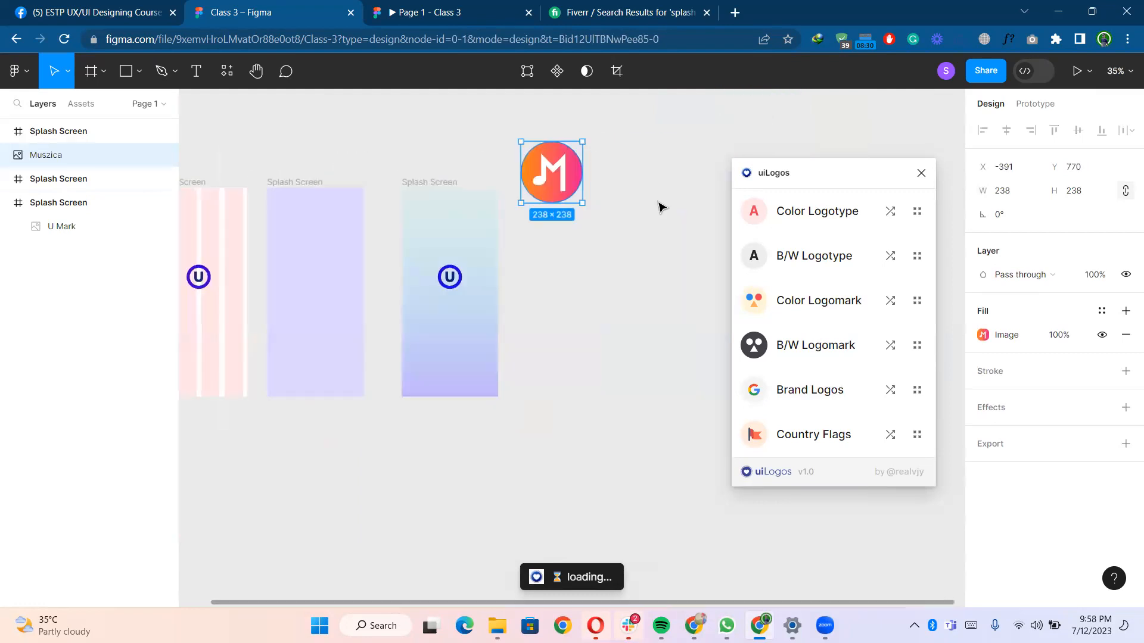
# - Scale the M music logo down to about 98 × 98 px and place it on the canvas beside the lavender frame
pyautogui.moveTo(584, 205); pyautogui.dragTo(565, 261)
pyautogui.scroll(3, 574, 295)
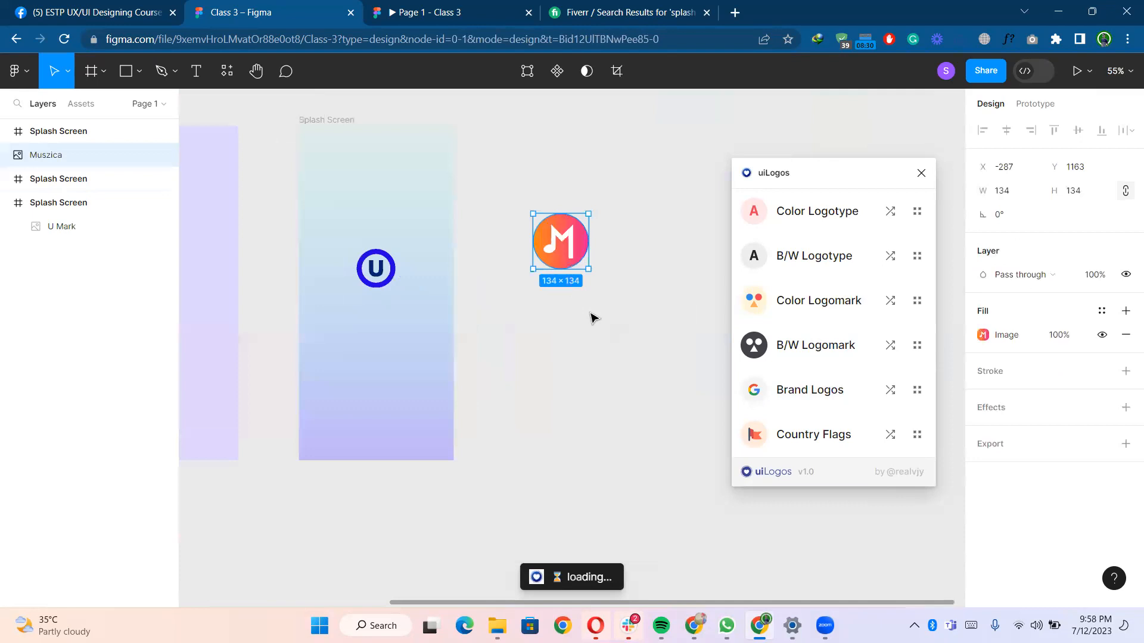
pyautogui.moveTo(589, 312); pyautogui.dragTo(618, 364)
pyautogui.moveTo(617, 322)
pyautogui.mouseDown()
pyautogui.moveTo(603, 307)
pyautogui.moveTo(611, 315)
pyautogui.mouseUp()
pyautogui.click(609, 350)
pyautogui.scroll(8, 605, 337)
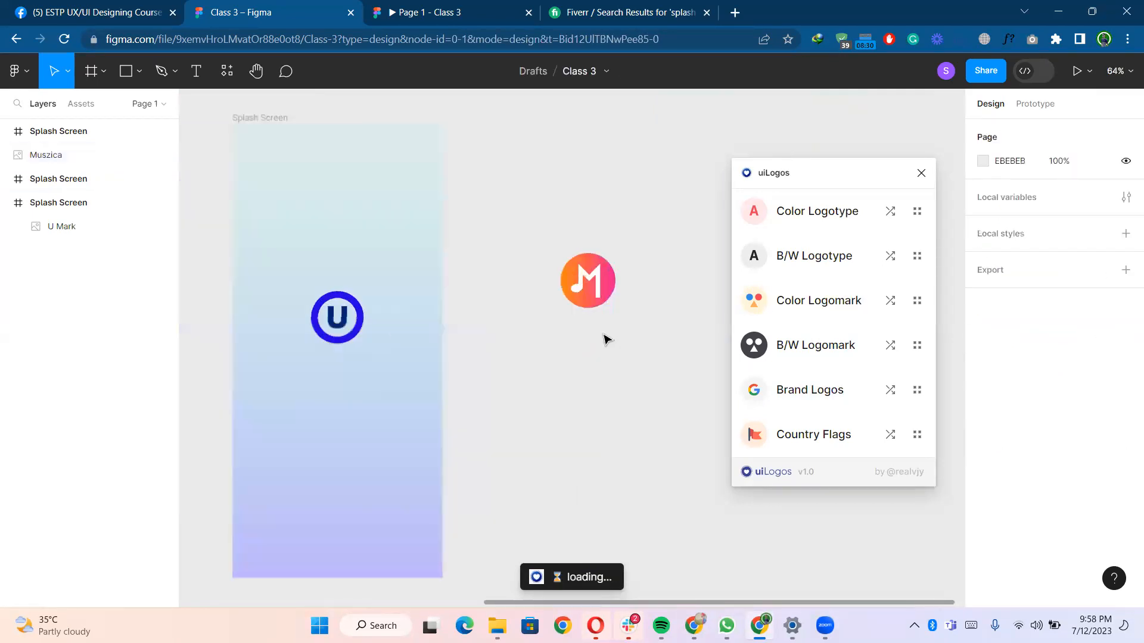
pyautogui.scroll(2, 548, 305)
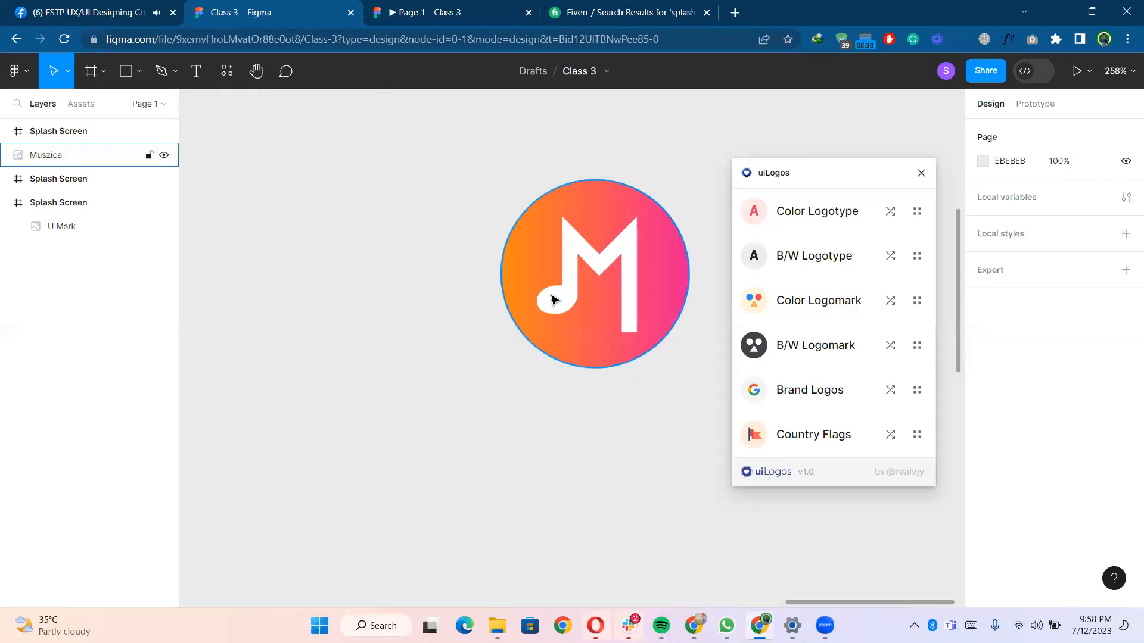
pyautogui.click(432, 311)
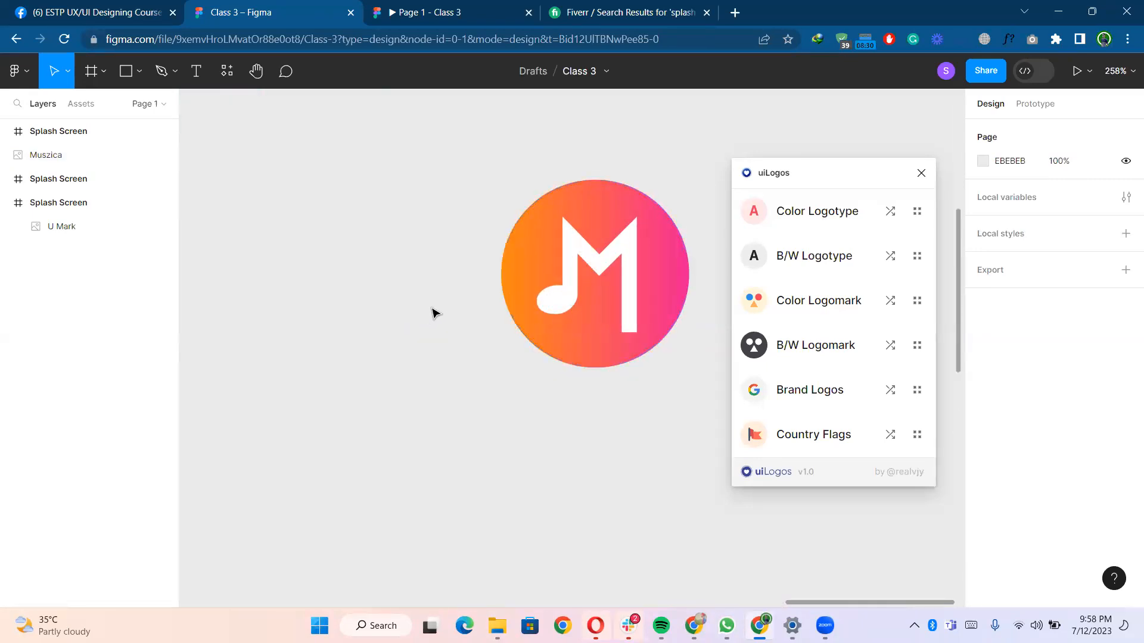
pyautogui.scroll(-5, 432, 312)
pyautogui.scroll(-2, 476, 310)
pyautogui.moveTo(481, 293); pyautogui.dragTo(526, 273)
pyautogui.moveTo(228, 180); pyautogui.dragTo(708, 177)
pyautogui.moveTo(581, 289); pyautogui.dragTo(563, 329)
pyautogui.scroll(3, 562, 357)
pyautogui.scroll(-2, 418, 364)
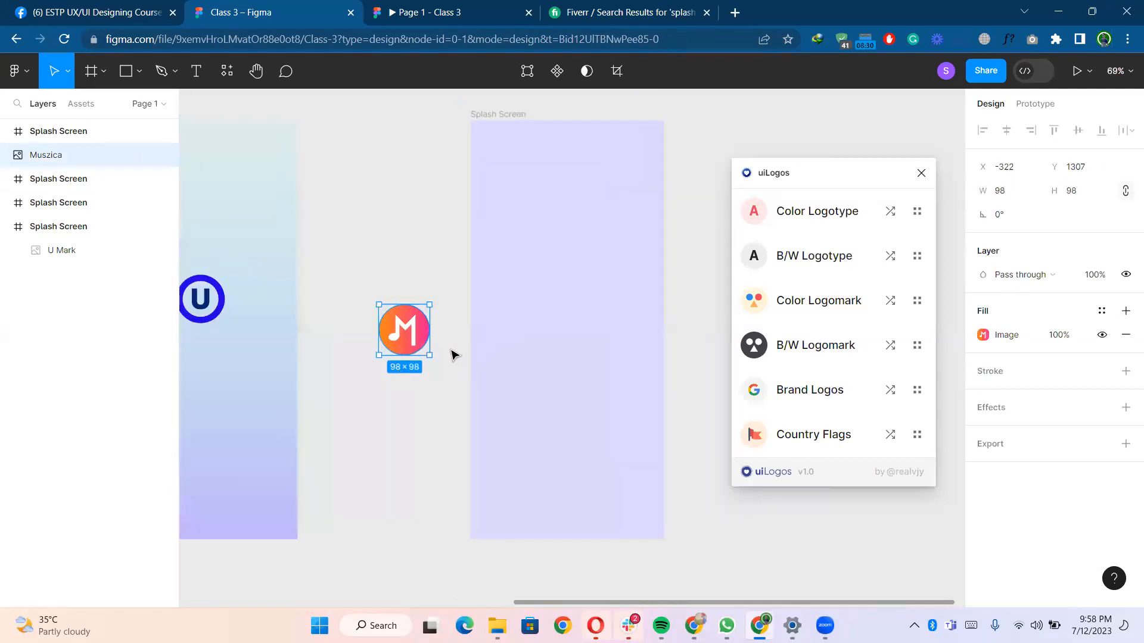
pyautogui.click(423, 225)
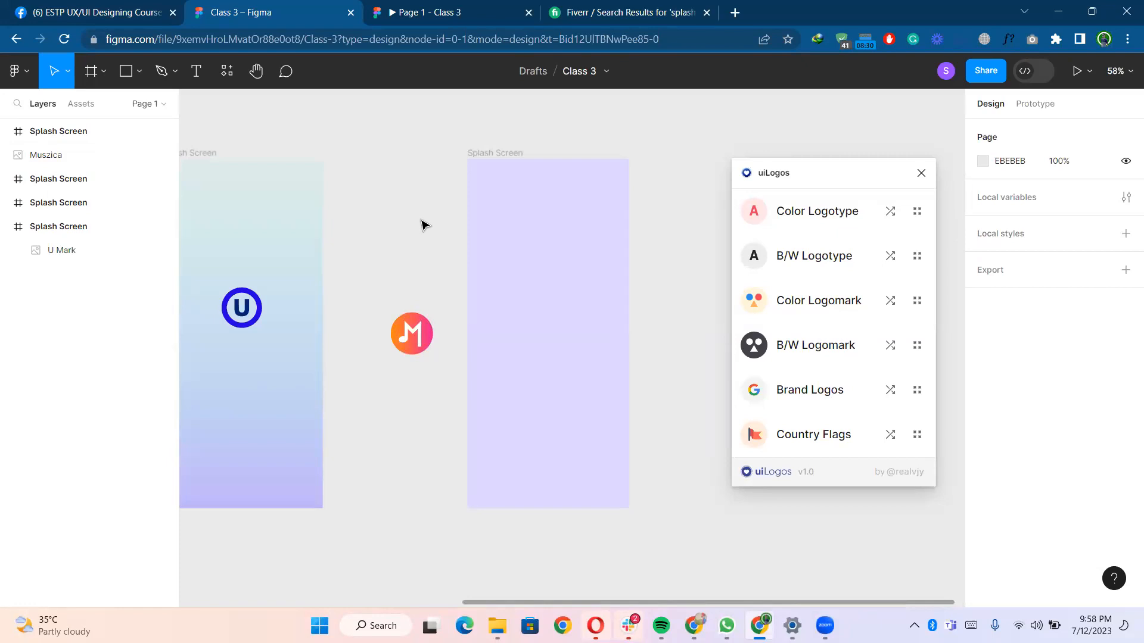
# - Open a new browser tab and search Google for music app slash screen
pyautogui.click(740, 18)
pyautogui.write('mus')
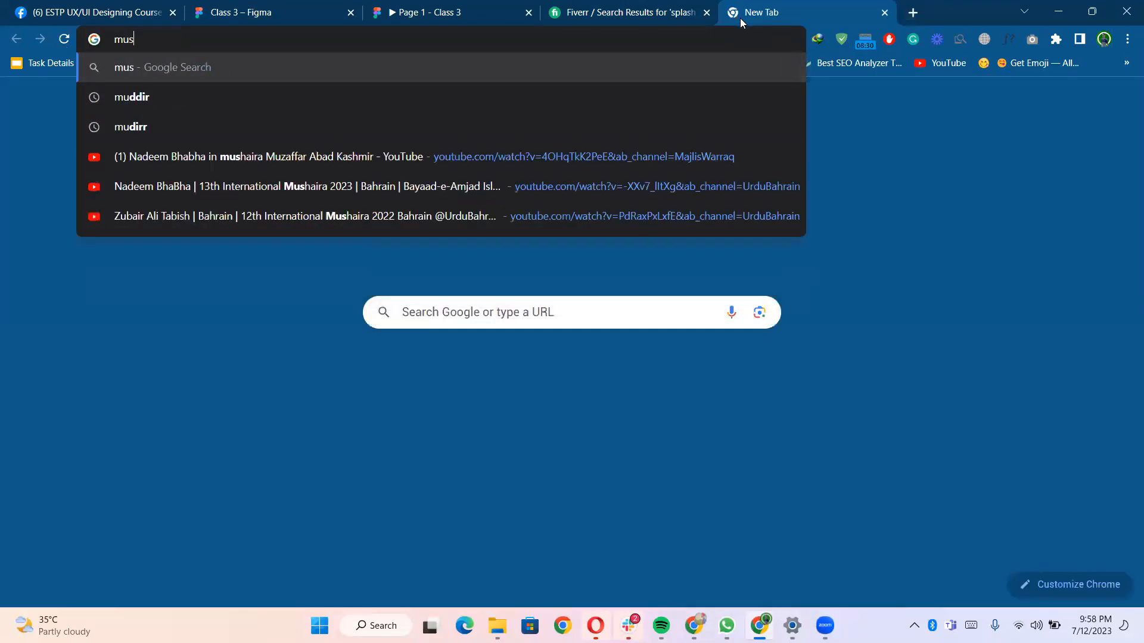
pyautogui.write('ic app')
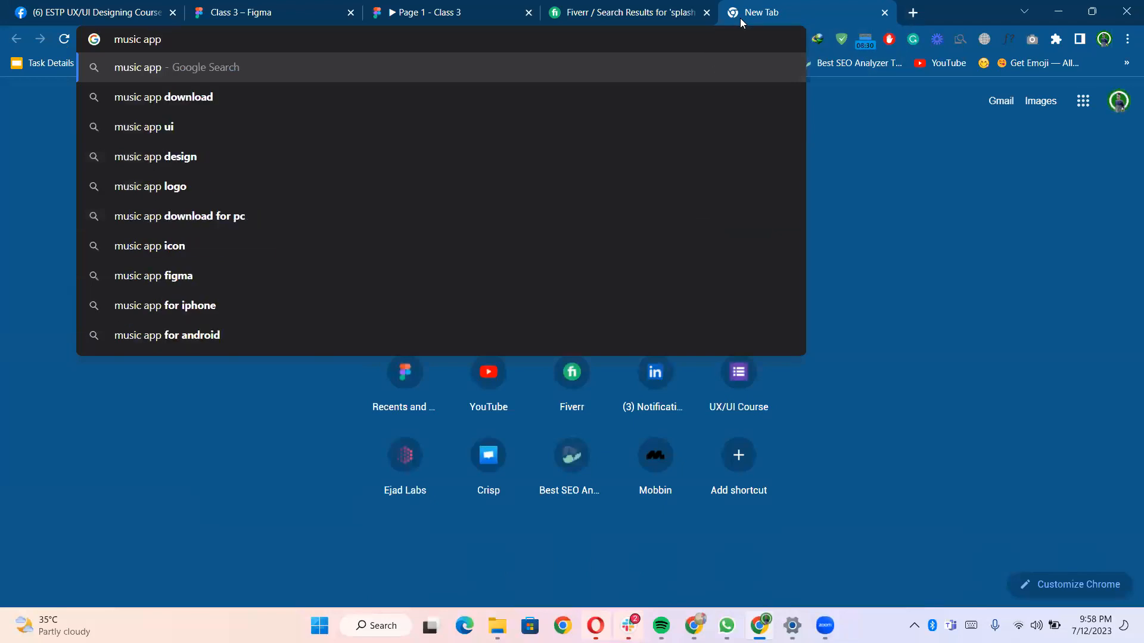
pyautogui.write(' slap')
pyautogui.press('BackSpace')
pyautogui.write('s')
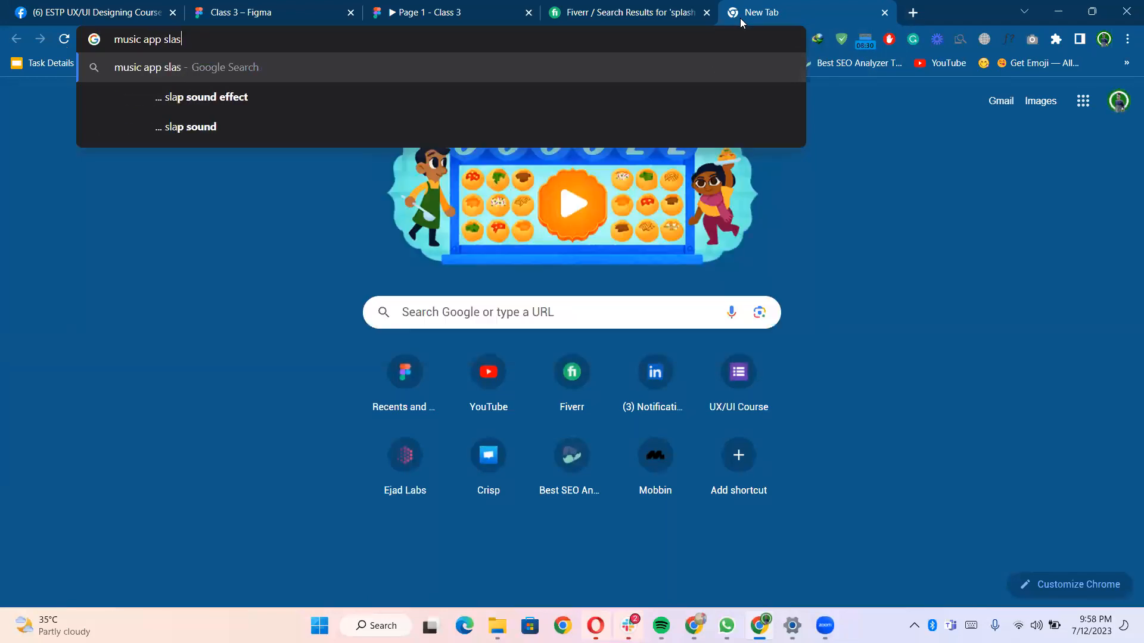
pyautogui.write('h screen')
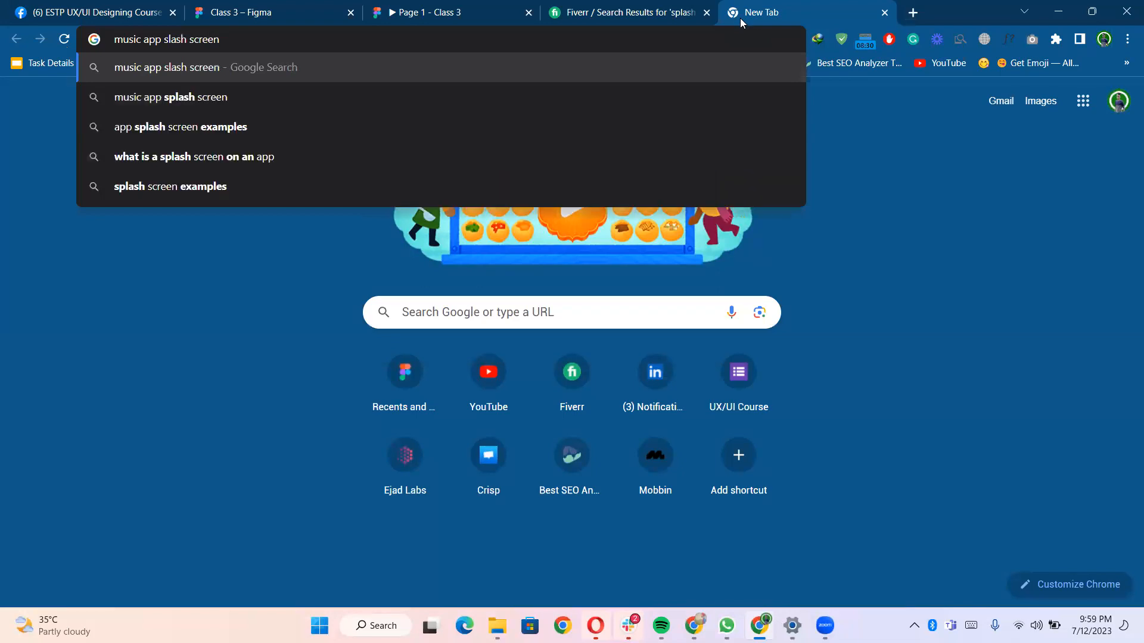
pyautogui.press('Return')
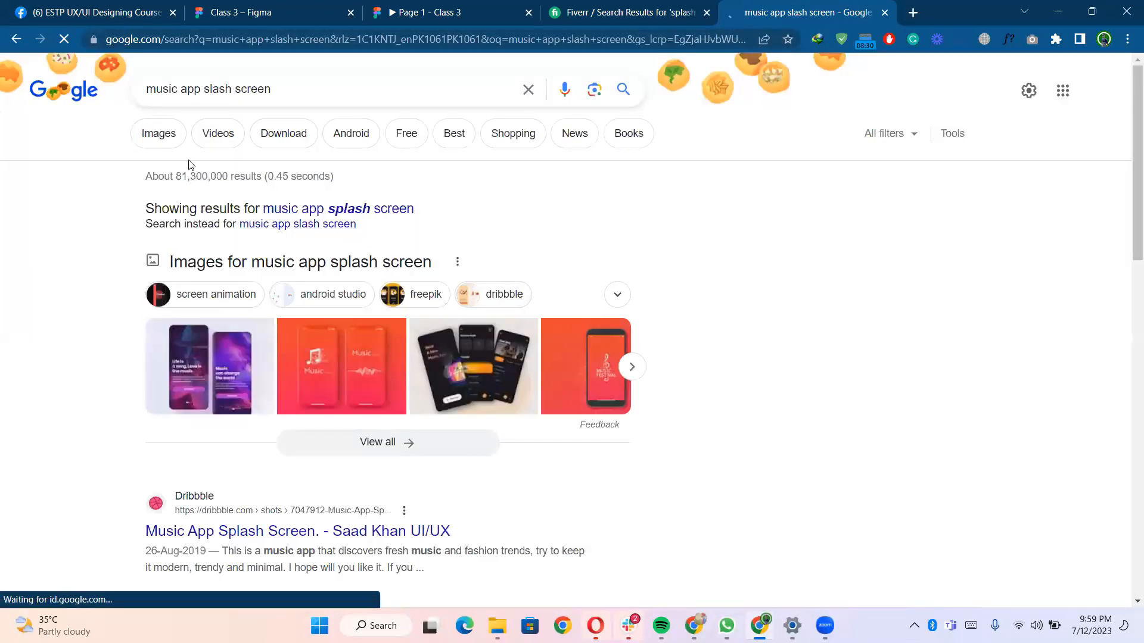
# - Browse the image results for music app splash screen designs
pyautogui.click(165, 140)
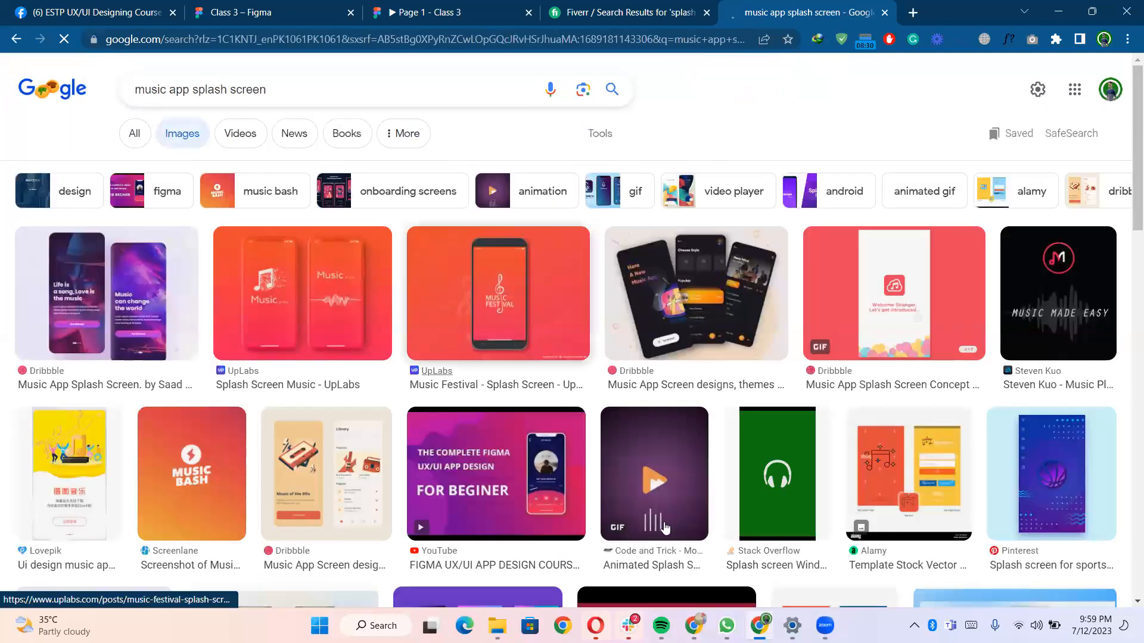
pyautogui.scroll(-1, 789, 388)
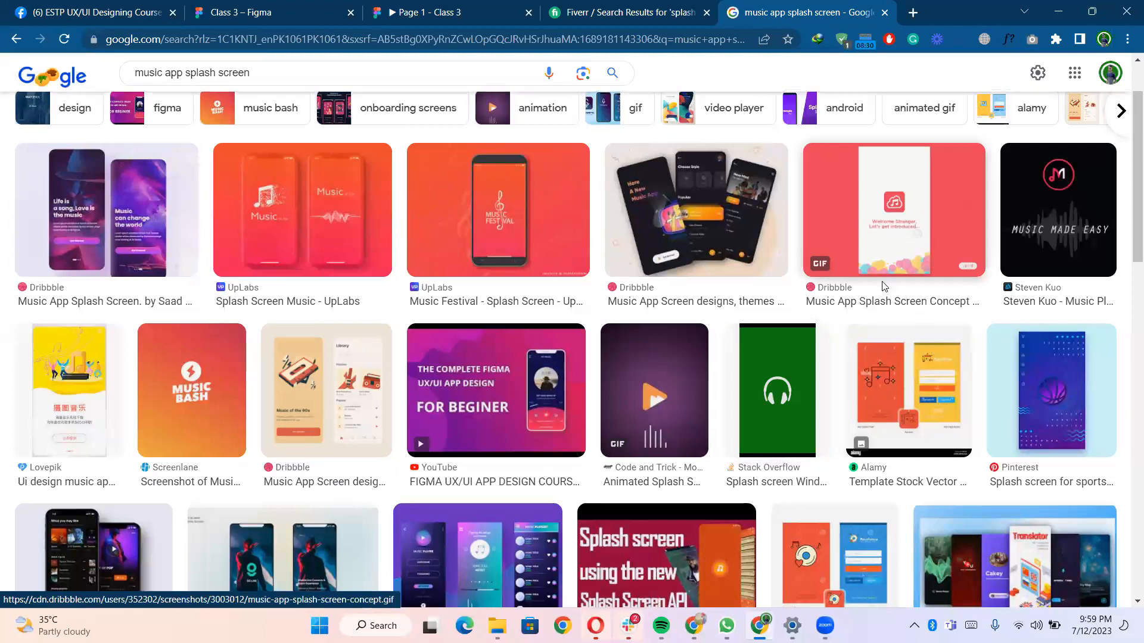
pyautogui.scroll(-6, 740, 311)
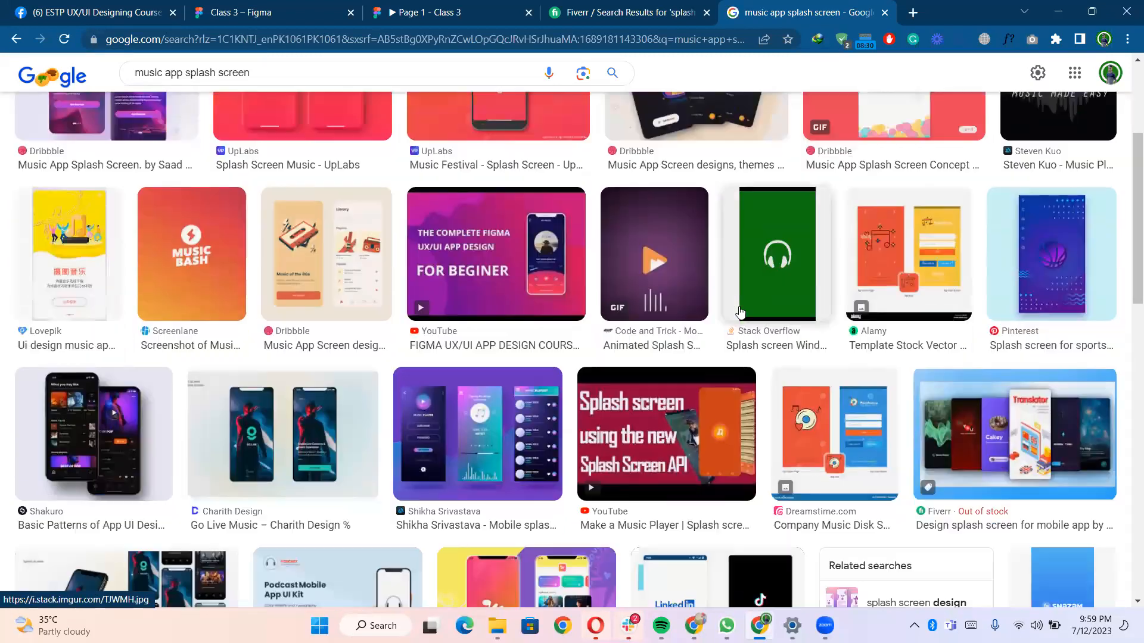
pyautogui.scroll(-3, 740, 311)
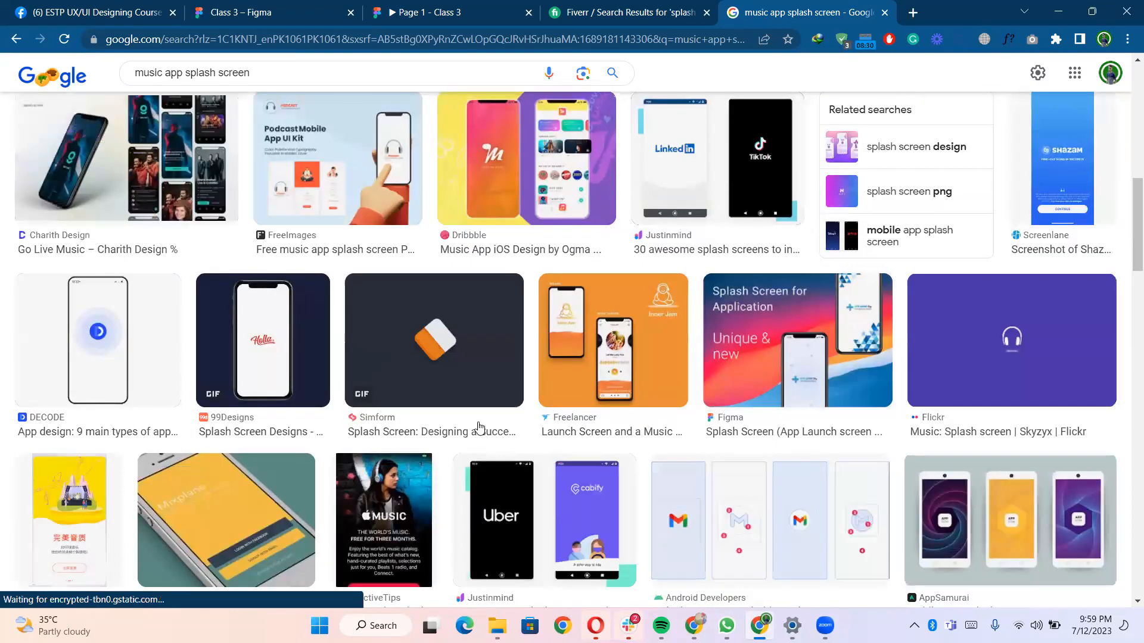
pyautogui.scroll(-5, 480, 428)
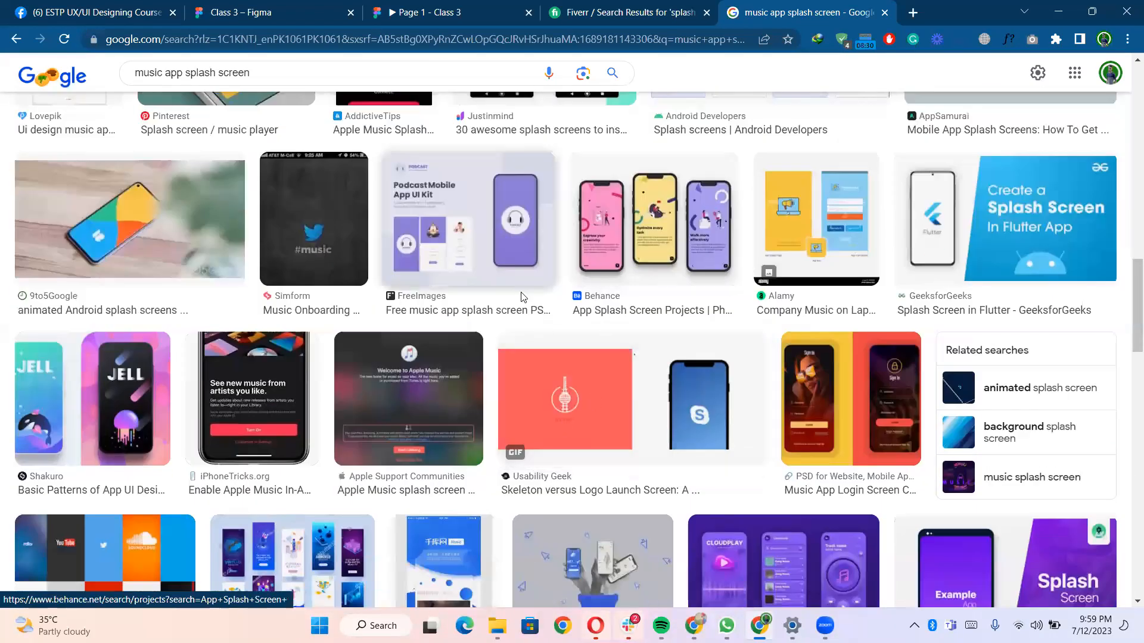
pyautogui.scroll(-1, 460, 296)
pyautogui.scroll(-2, 461, 296)
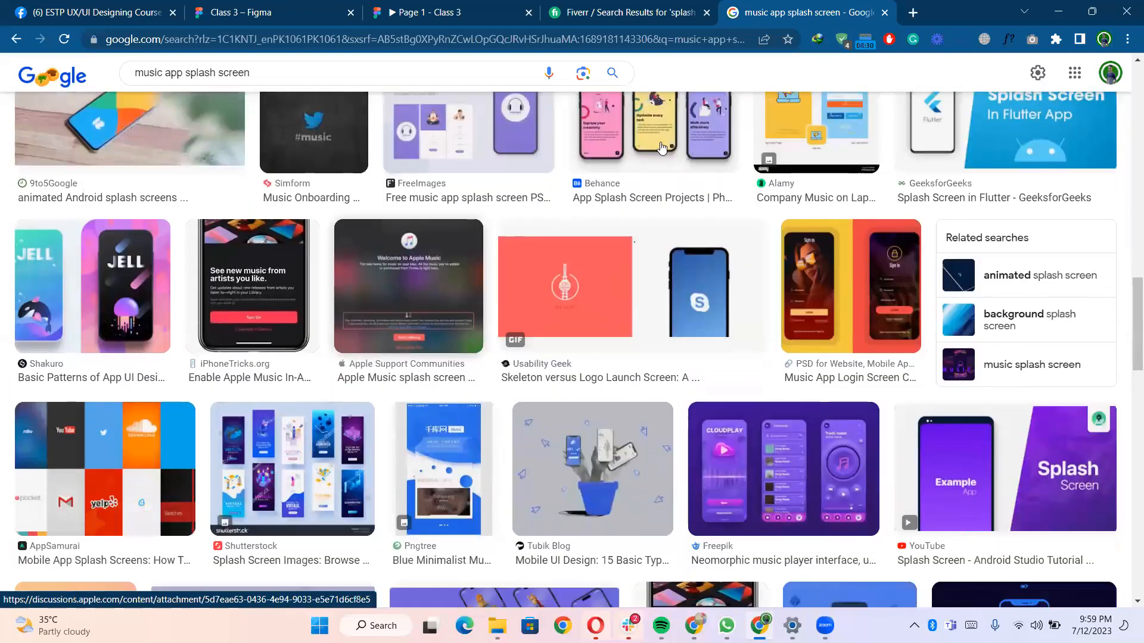
pyautogui.scroll(-2, 566, 352)
pyautogui.scroll(-4, 559, 291)
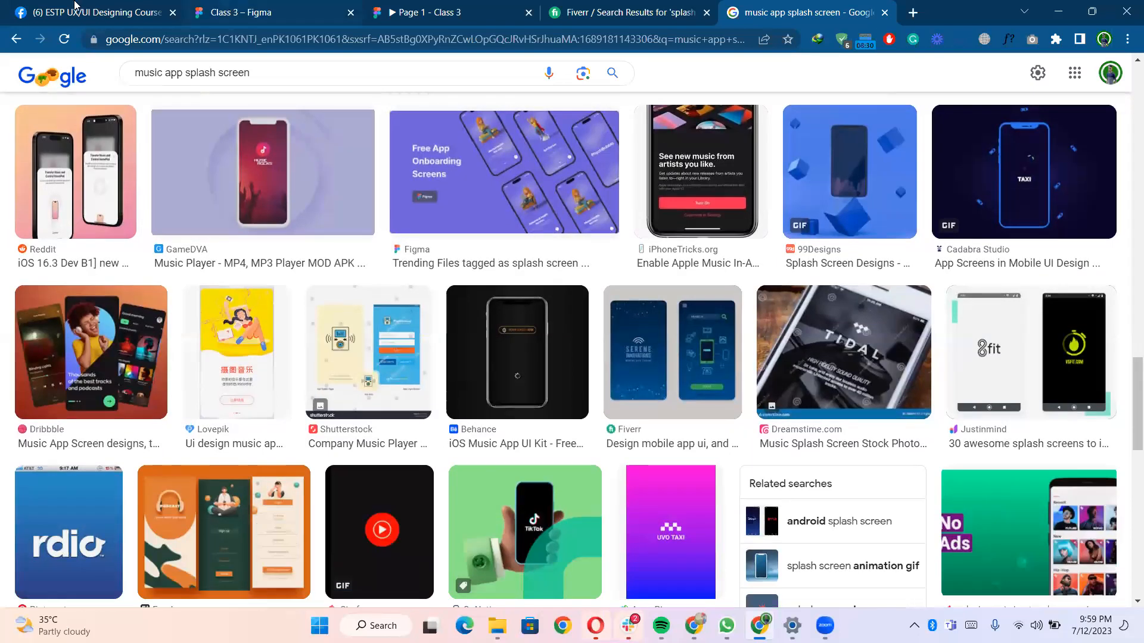
# - Return to Figma, close the uiLogos plugin and change the lavender frame's fill to white FFFFFF
pyautogui.click(275, 7)
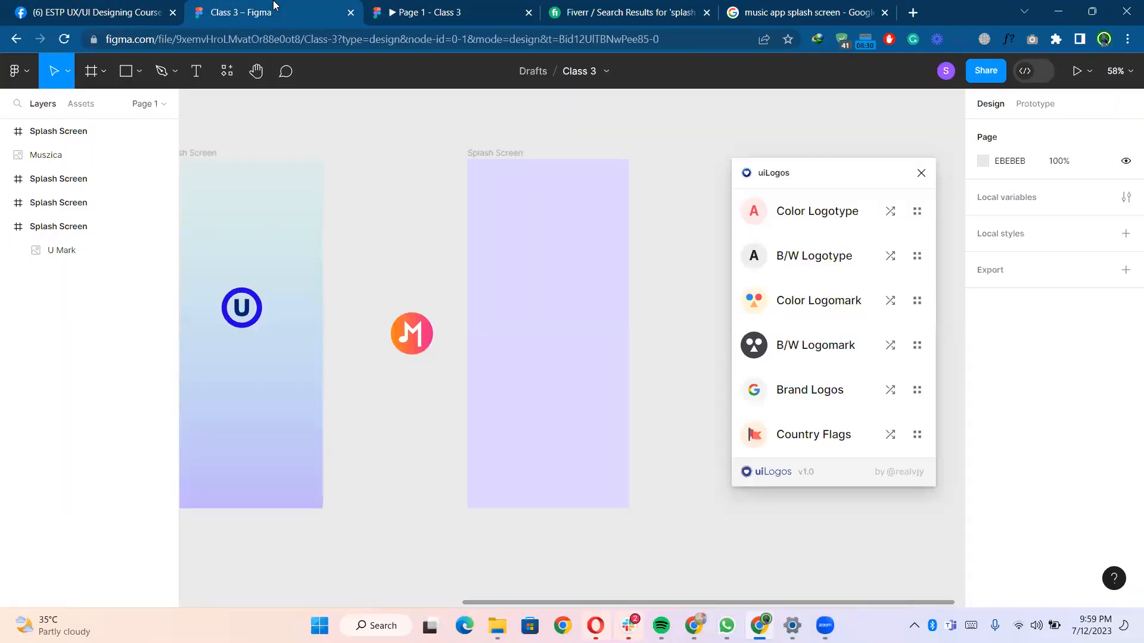
pyautogui.click(509, 153)
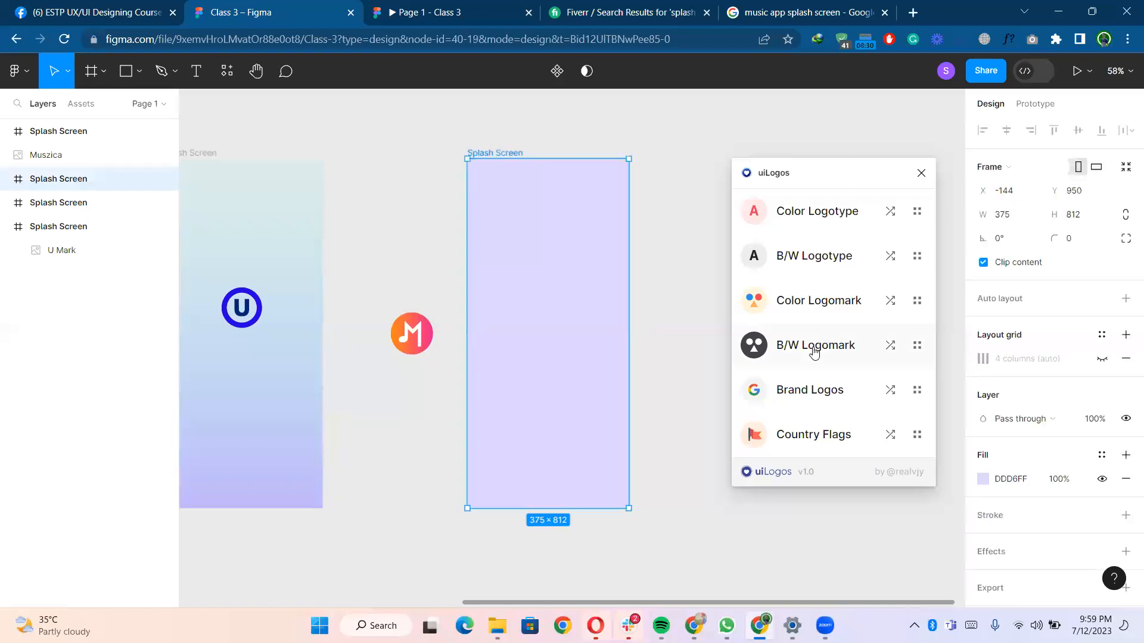
pyautogui.click(983, 480)
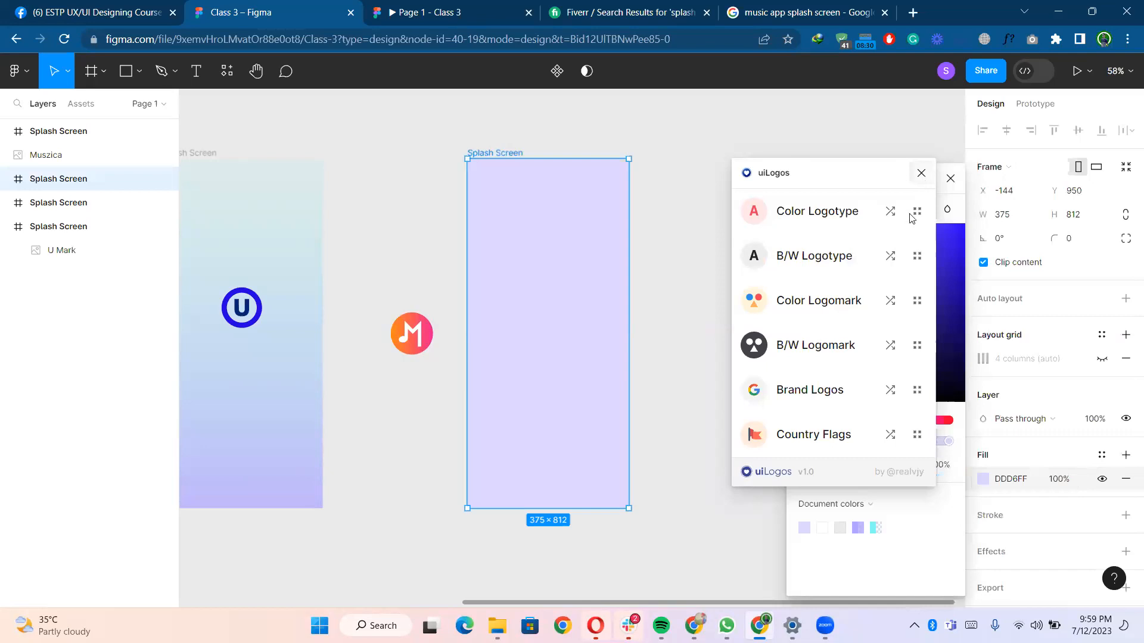
pyautogui.click(921, 174)
pyautogui.moveTo(839, 231); pyautogui.dragTo(687, 189)
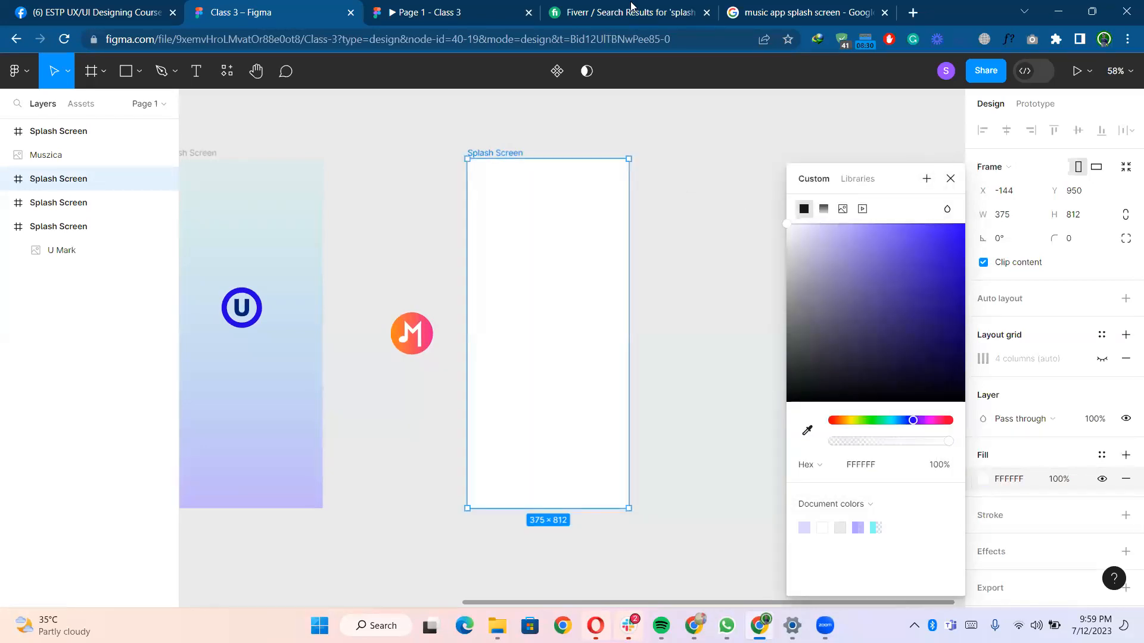
# - Open Freepik in a new browser tab and search its assets for music
pyautogui.click(918, 8)
pyautogui.write('free')
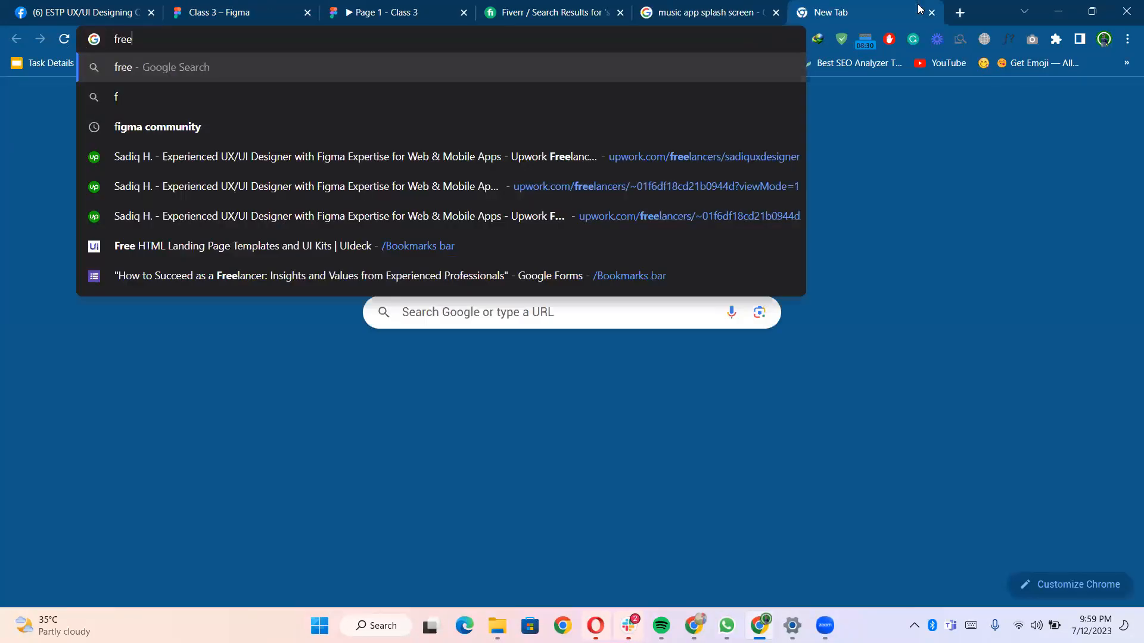
pyautogui.write('pik')
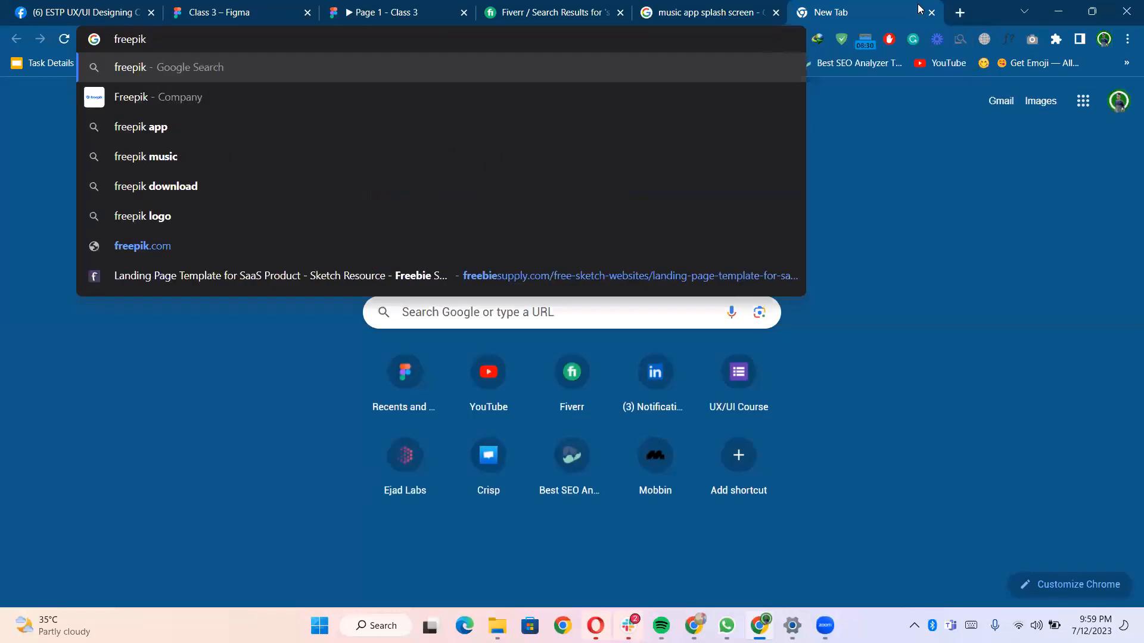
pyautogui.press('Return')
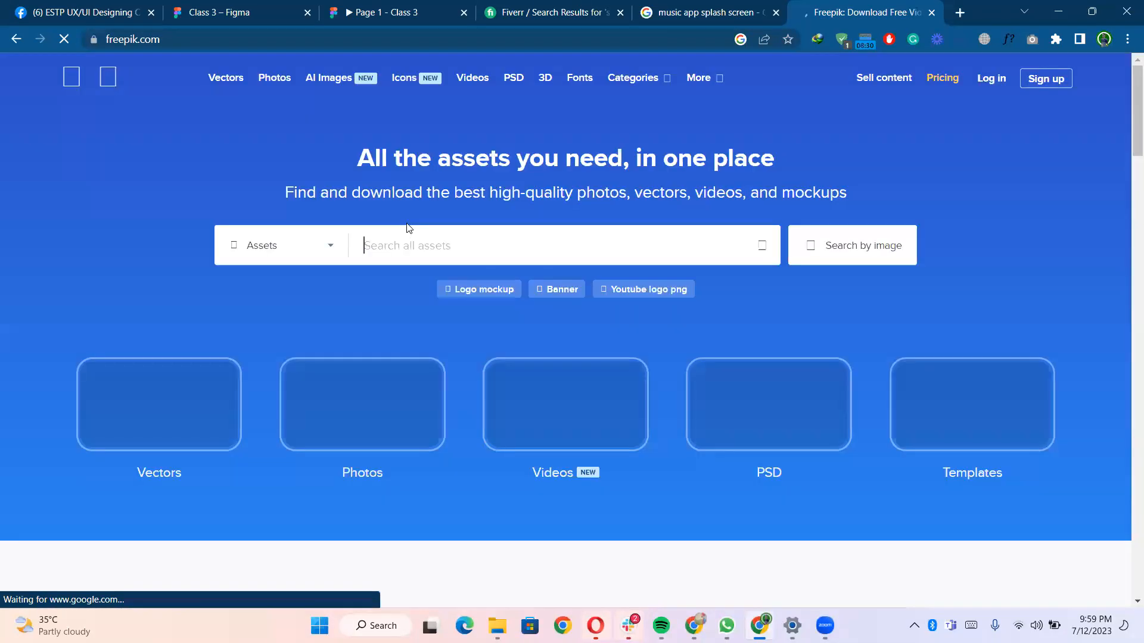
pyautogui.write('nusci')
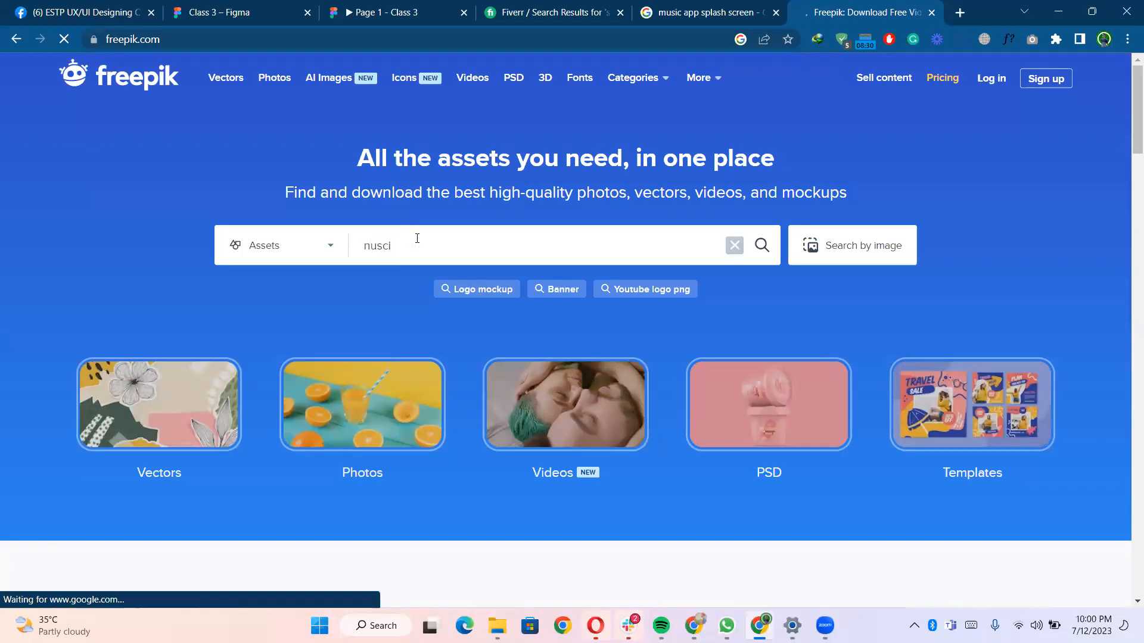
pyautogui.press('BackSpace')
pyautogui.press('BackSpace')
pyautogui.press('BackSpace')
pyautogui.press('BackSpace')
pyautogui.press('BackSpace')
pyautogui.write('musci')
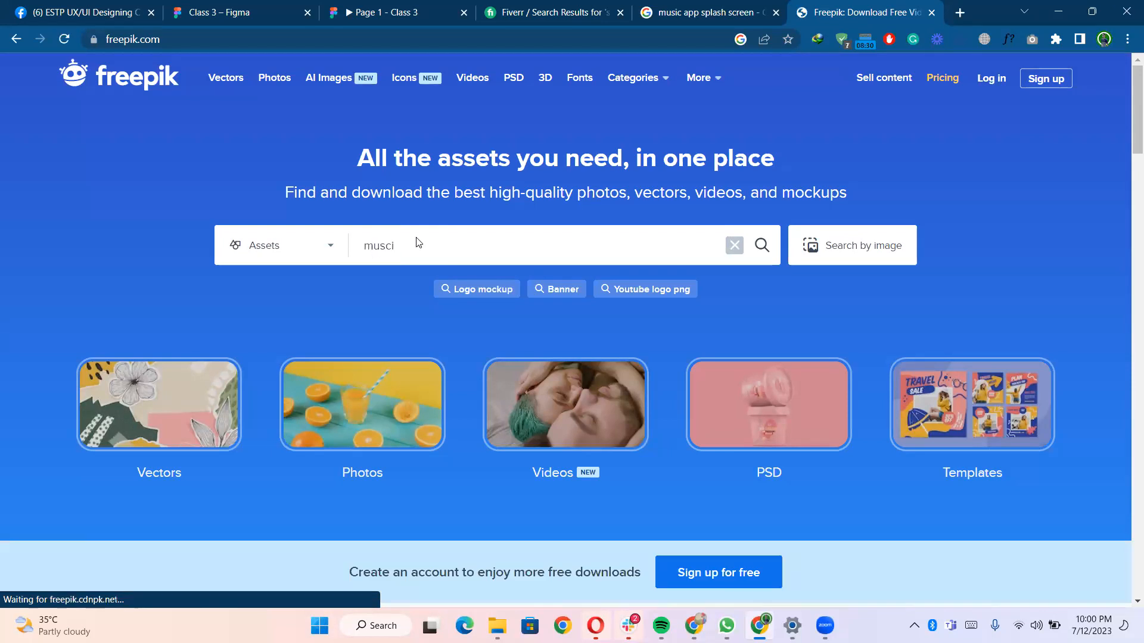
pyautogui.press('BackSpace')
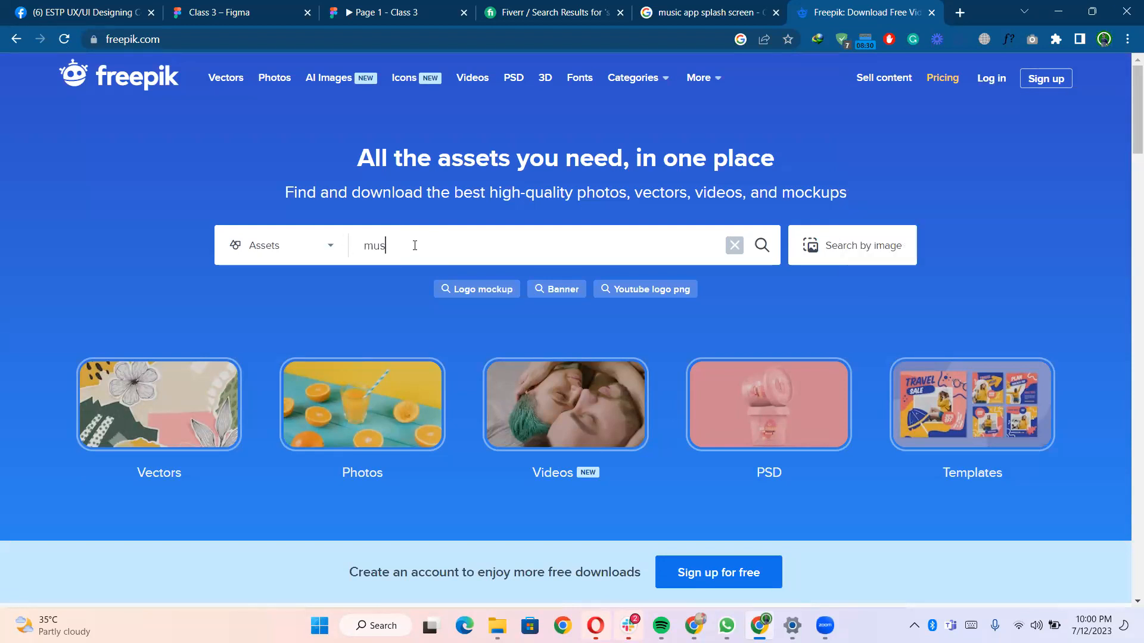
pyautogui.press('Return')
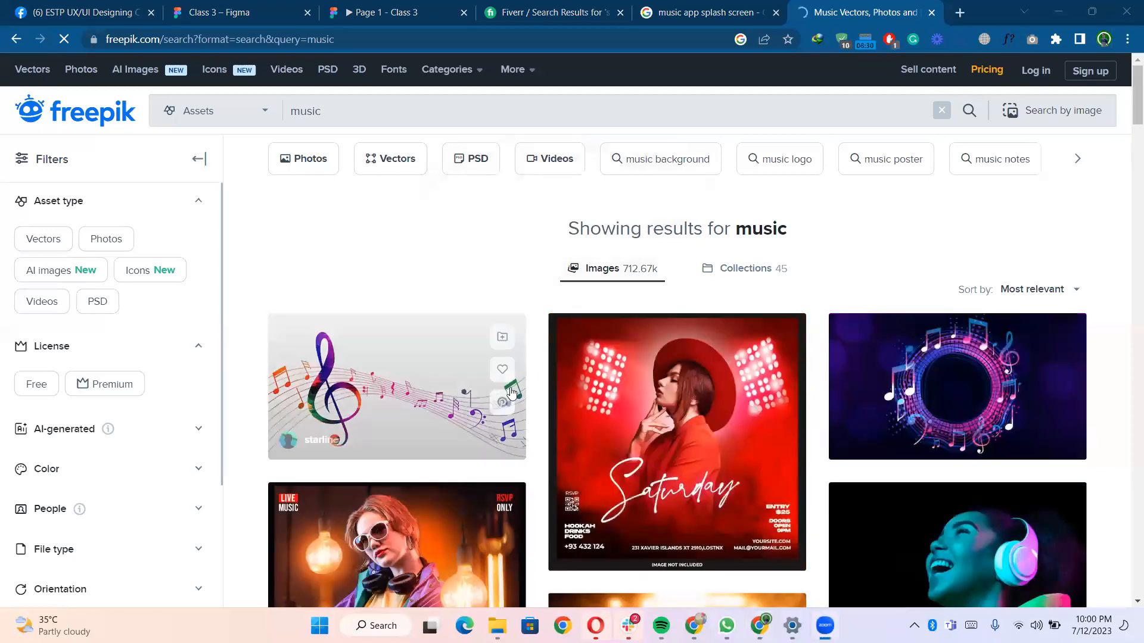
# - Scroll through the Freepik search results for music to look for usable assets
pyautogui.scroll(-15, 666, 412)
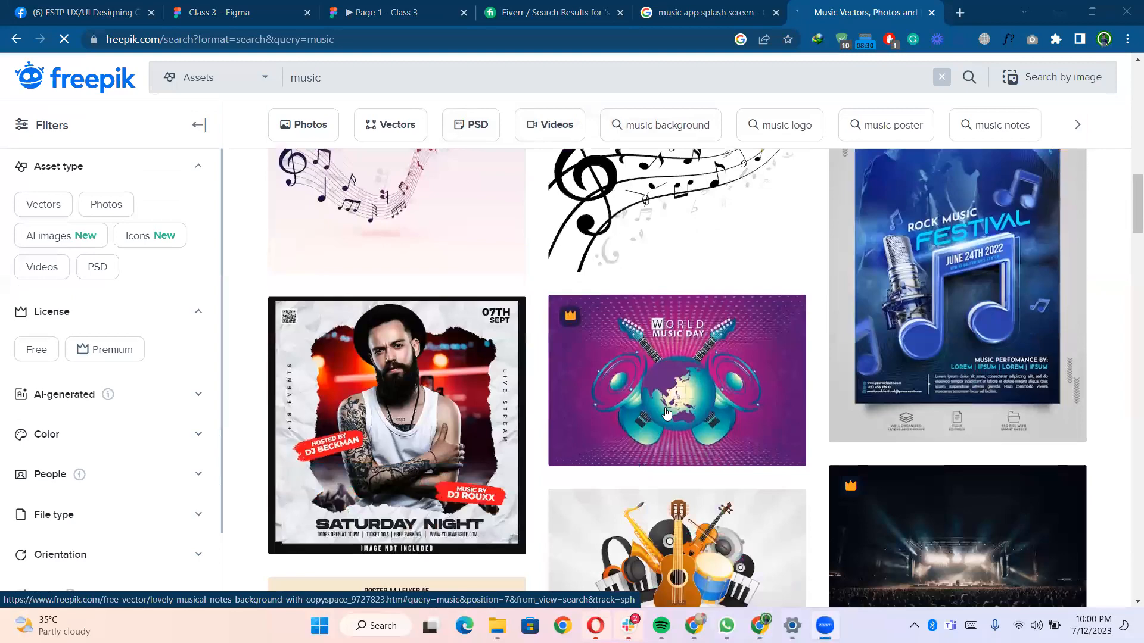
pyautogui.scroll(-2, 666, 413)
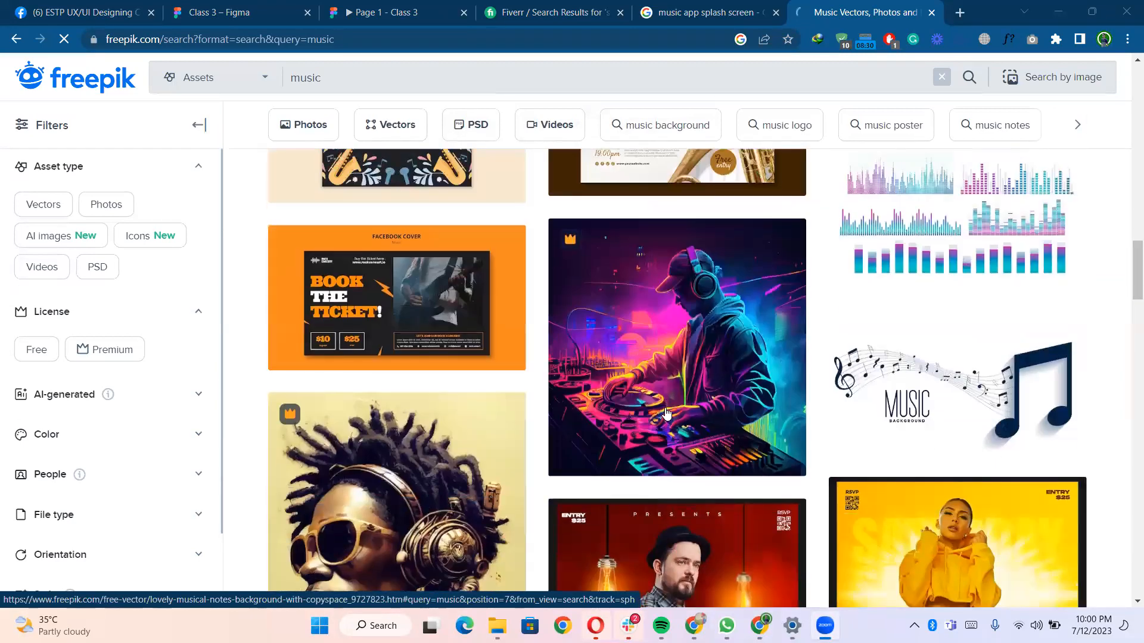
pyautogui.scroll(-4, 666, 413)
pyautogui.scroll(-10, 666, 412)
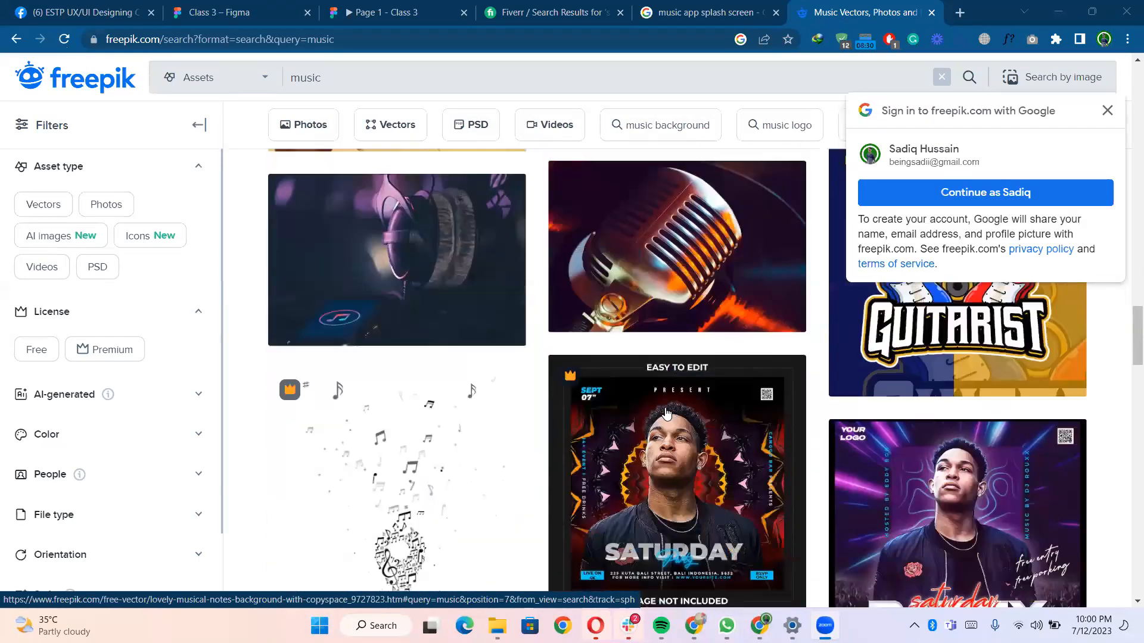
pyautogui.scroll(-10, 526, 369)
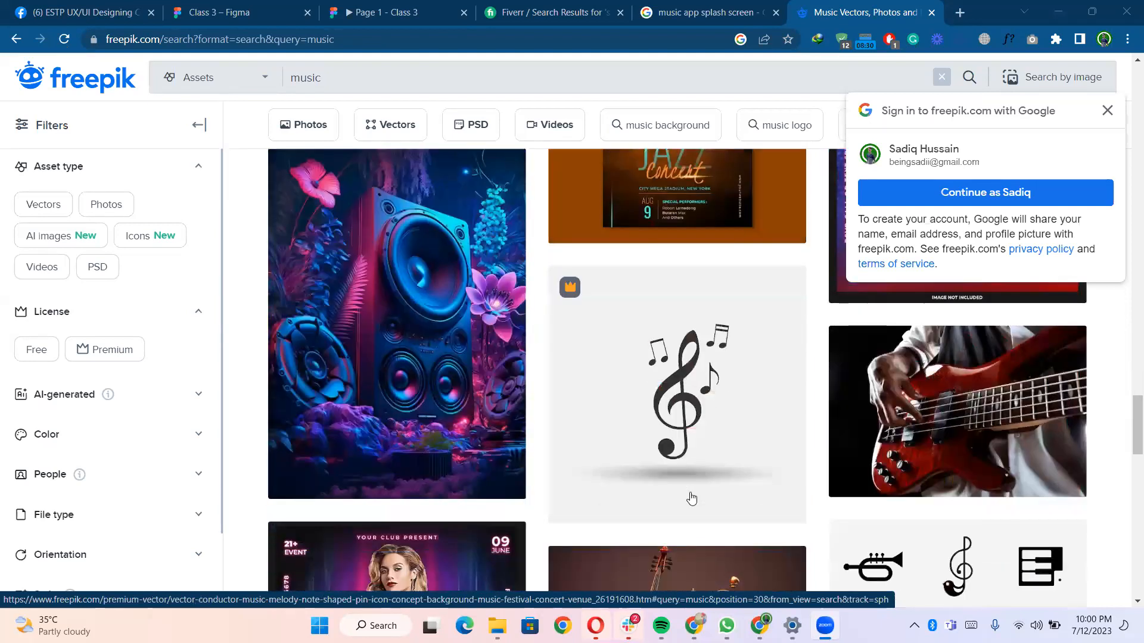
pyautogui.scroll(-1, 94, 278)
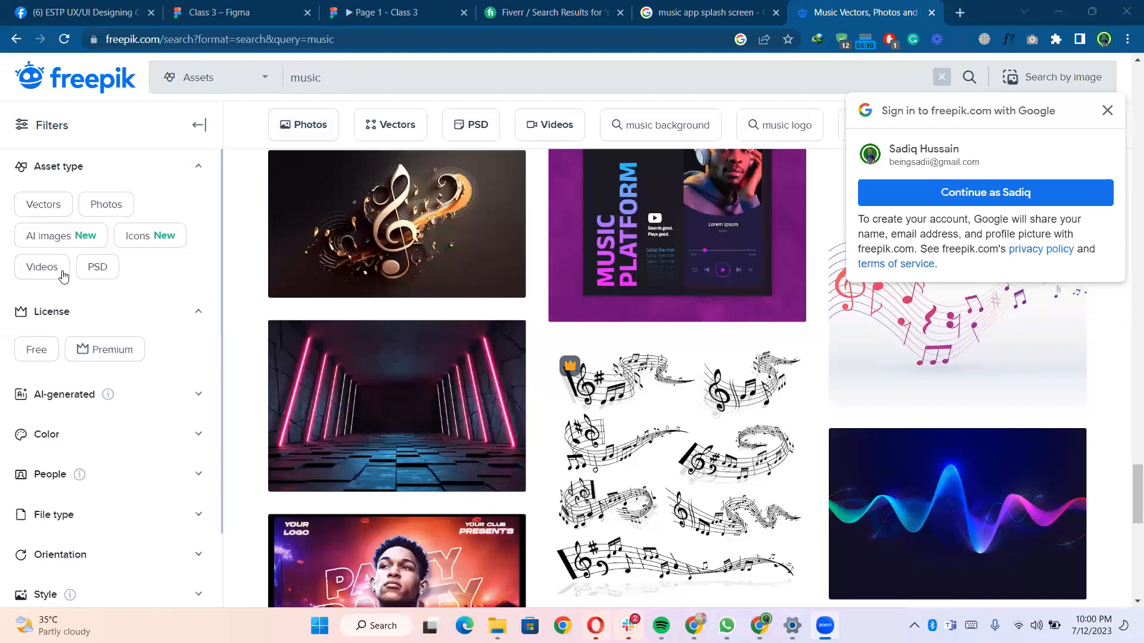
# - Search Freepik for music icons and browse the resulting icon sets
pyautogui.click(433, 73)
pyautogui.write('icons')
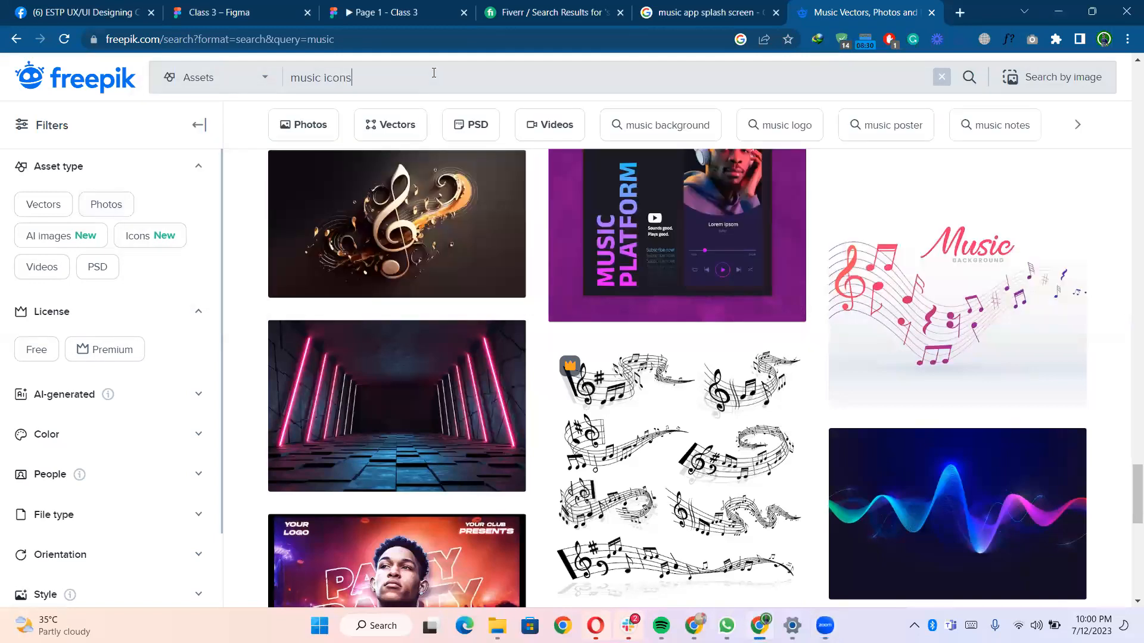
pyautogui.press('Return')
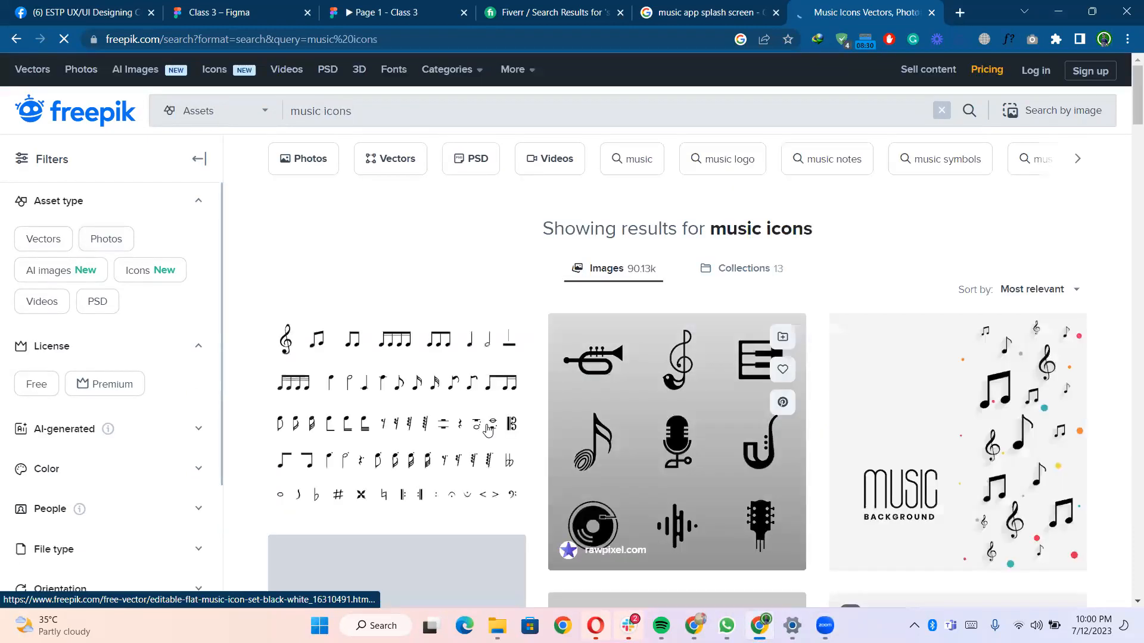
pyautogui.scroll(-4, 675, 453)
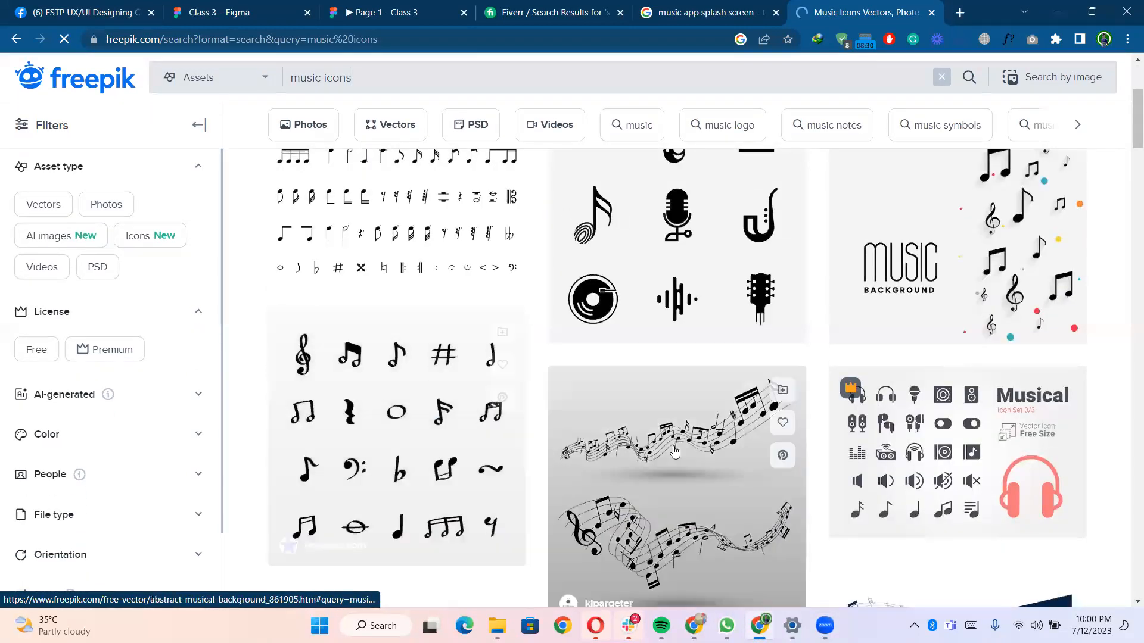
pyautogui.scroll(-2, 675, 452)
pyautogui.scroll(-2, 555, 386)
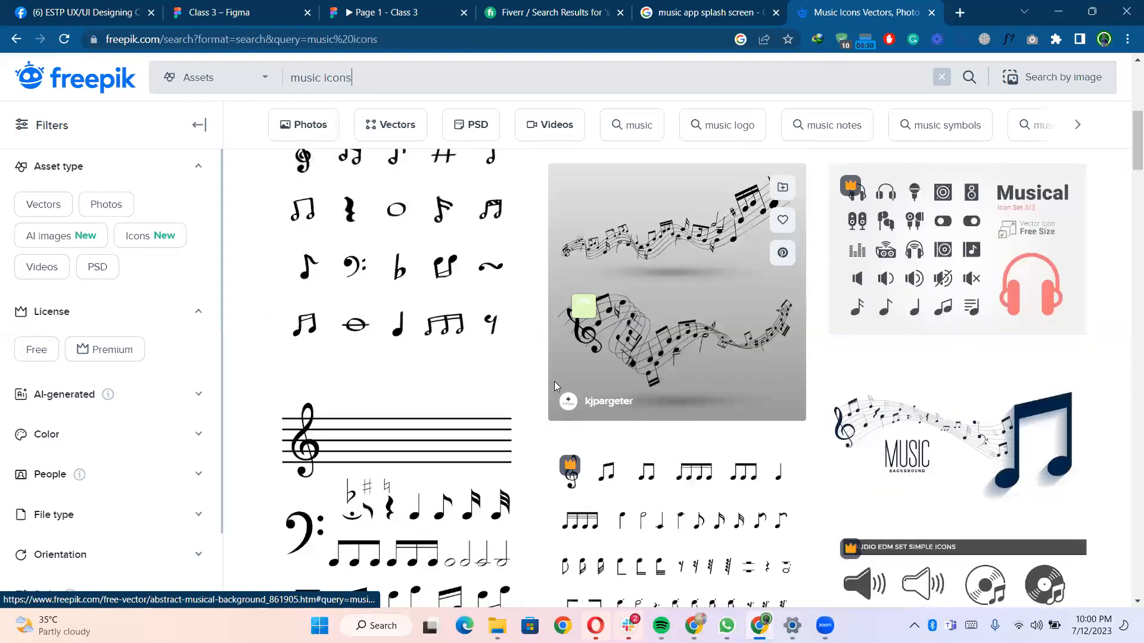
pyautogui.scroll(-12, 730, 451)
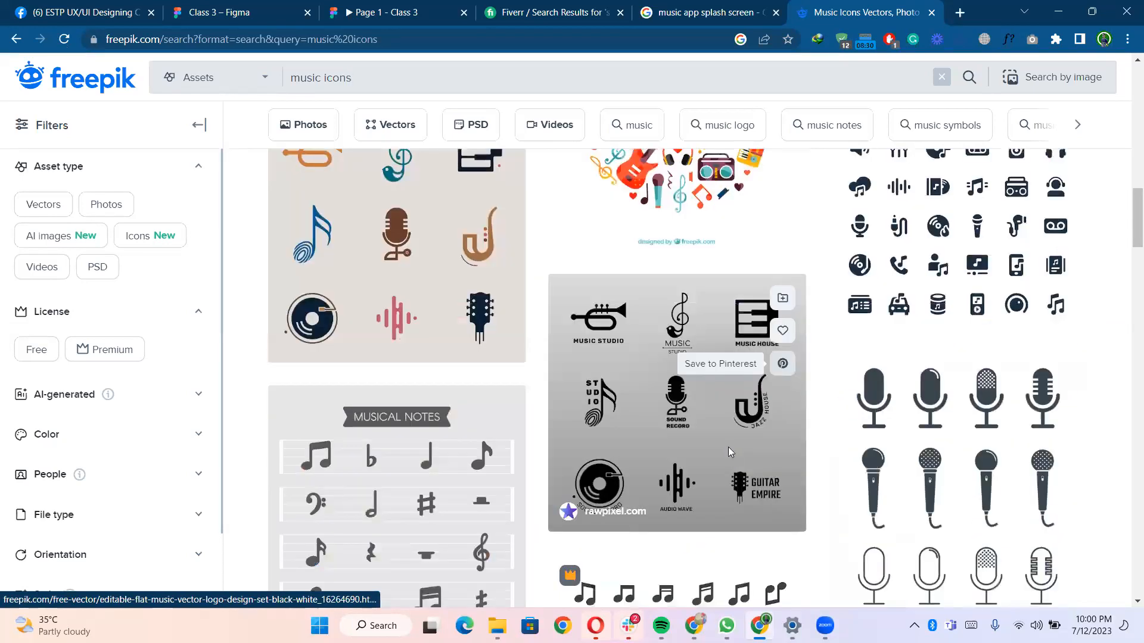
pyautogui.scroll(-3, 731, 451)
pyautogui.scroll(-4, 636, 402)
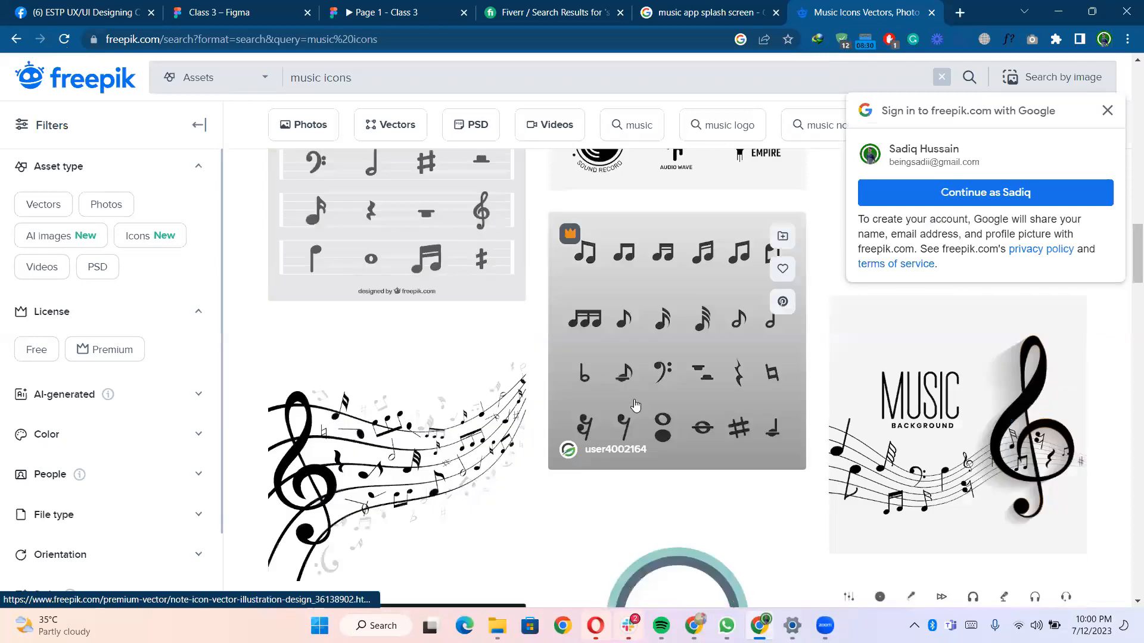
pyautogui.scroll(-5, 636, 405)
pyautogui.moveTo(725, 439)
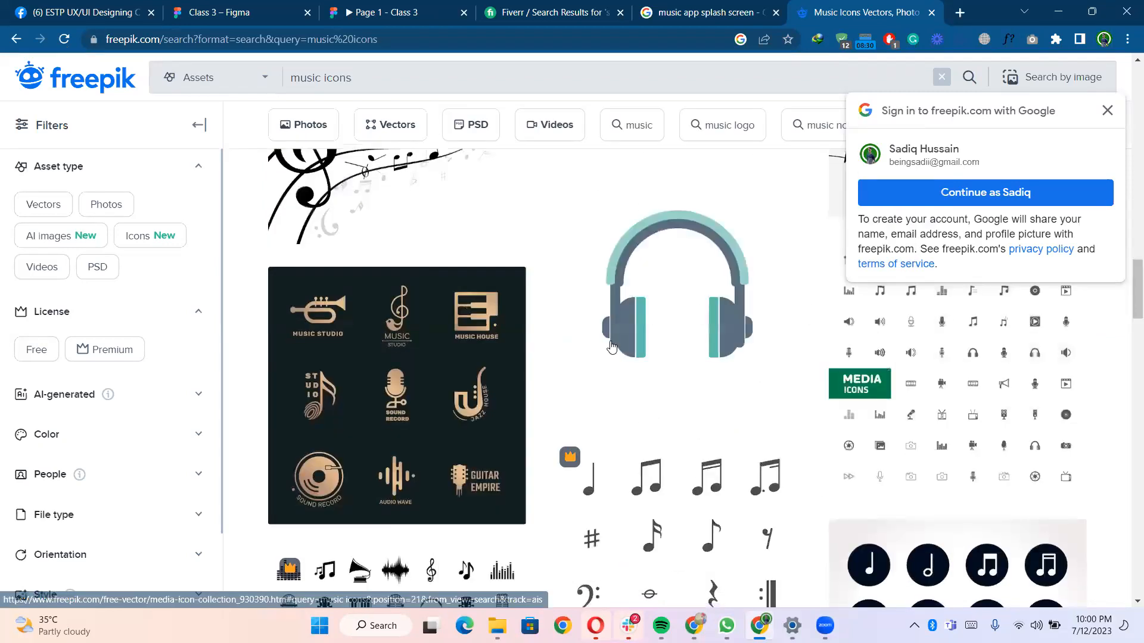
pyautogui.scroll(-4, 611, 346)
pyautogui.scroll(-2, 723, 421)
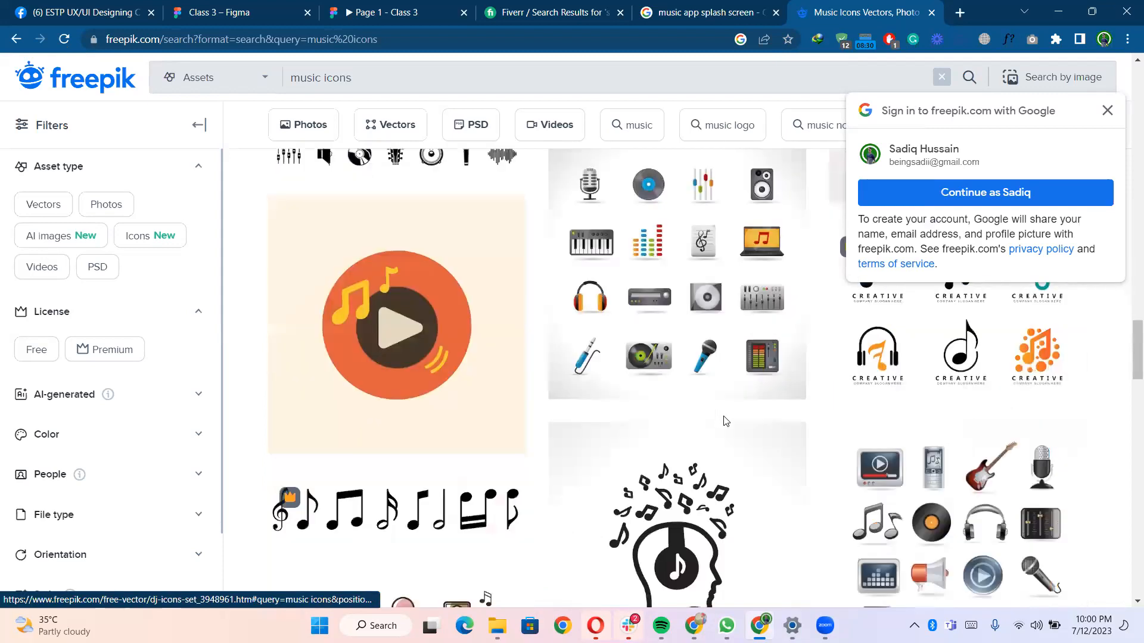
pyautogui.scroll(-3, 697, 335)
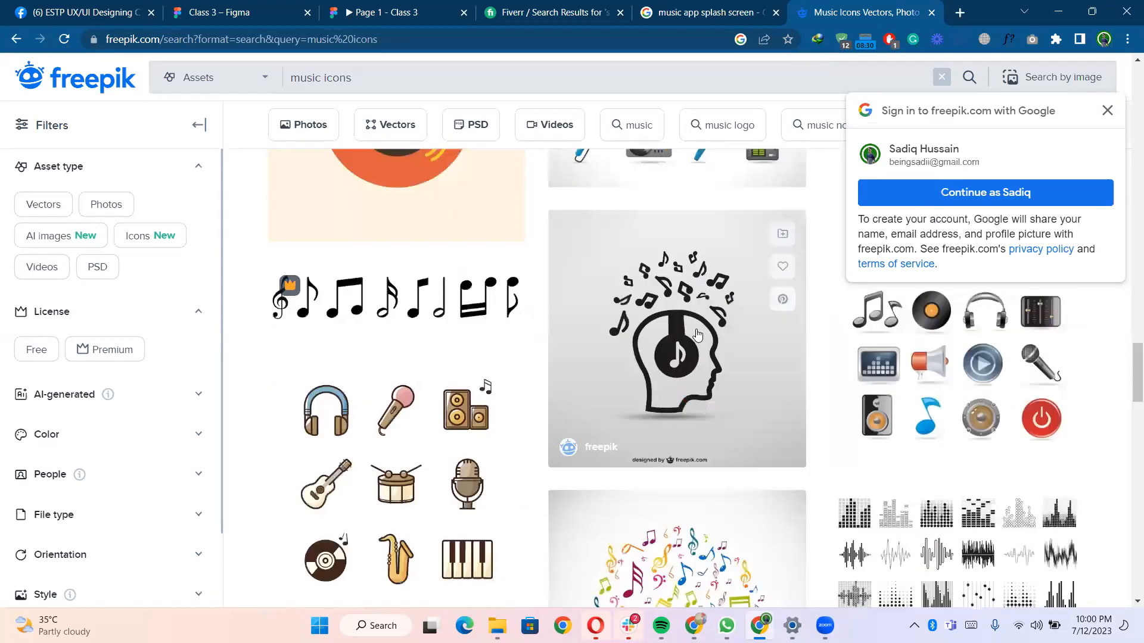
# - Download the free dj silhouette with music notes vector and open its download folder
pyautogui.click(696, 332)
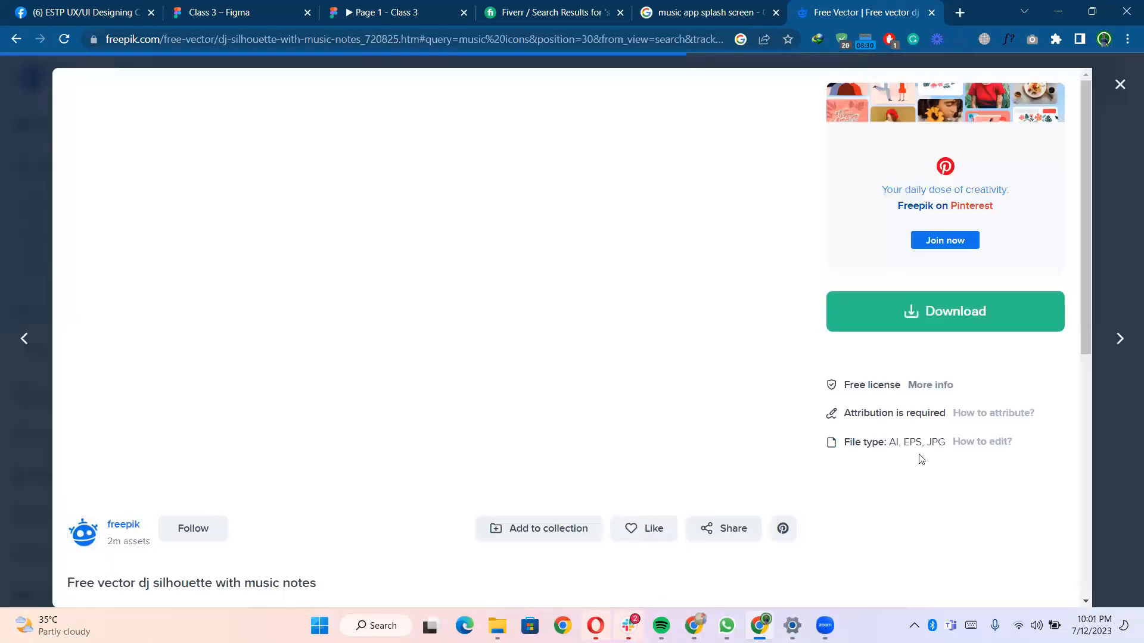
pyautogui.click(936, 323)
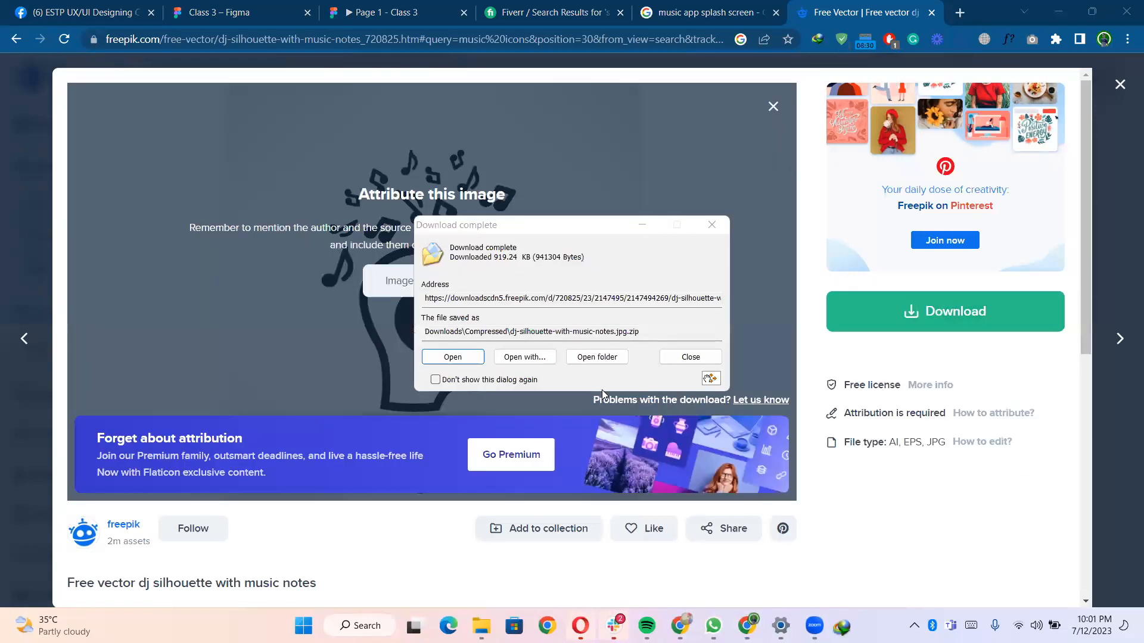
pyautogui.click(600, 356)
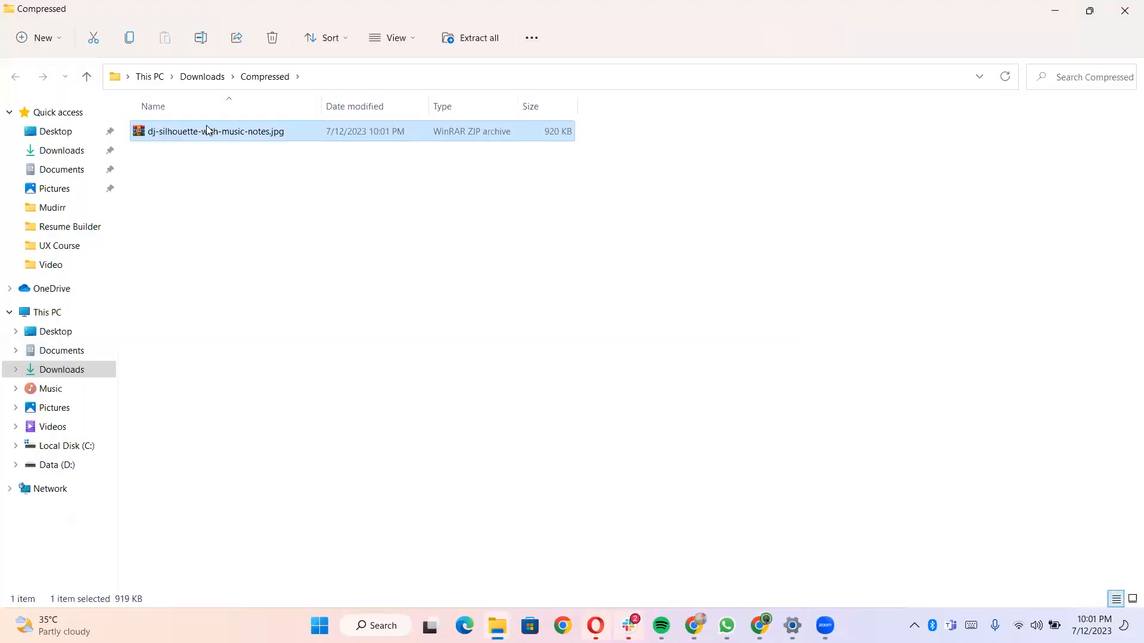
# - Extract the downloaded archive into its own dj-silhouette-with-music-notes.jpg folder
pyautogui.rightClick(206, 129)
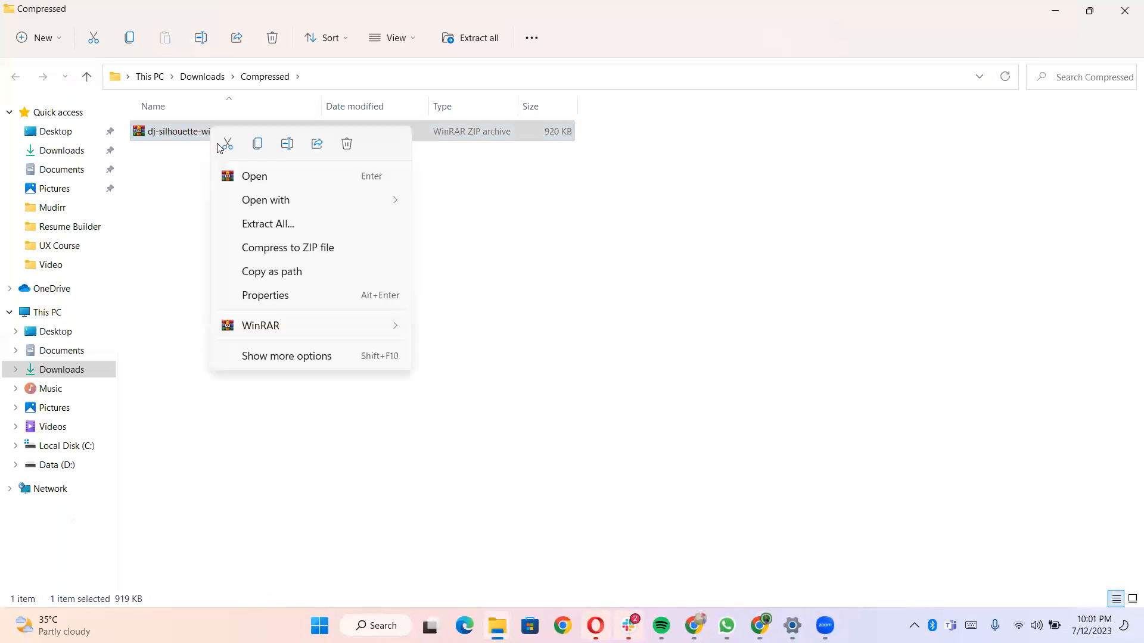
pyautogui.click(285, 356)
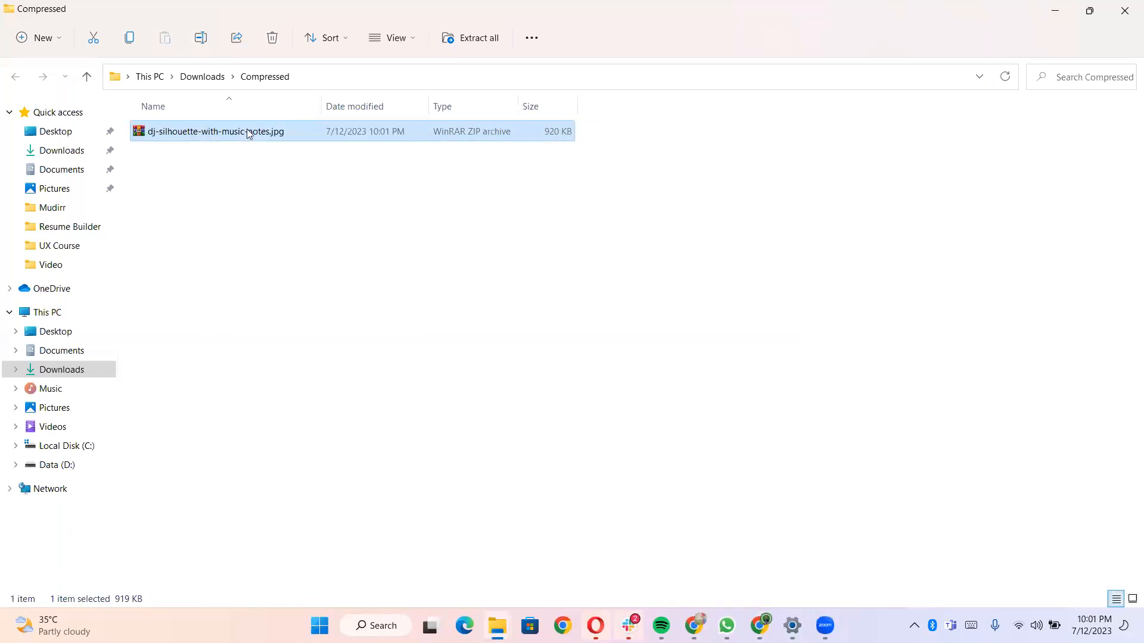
pyautogui.rightClick(246, 129)
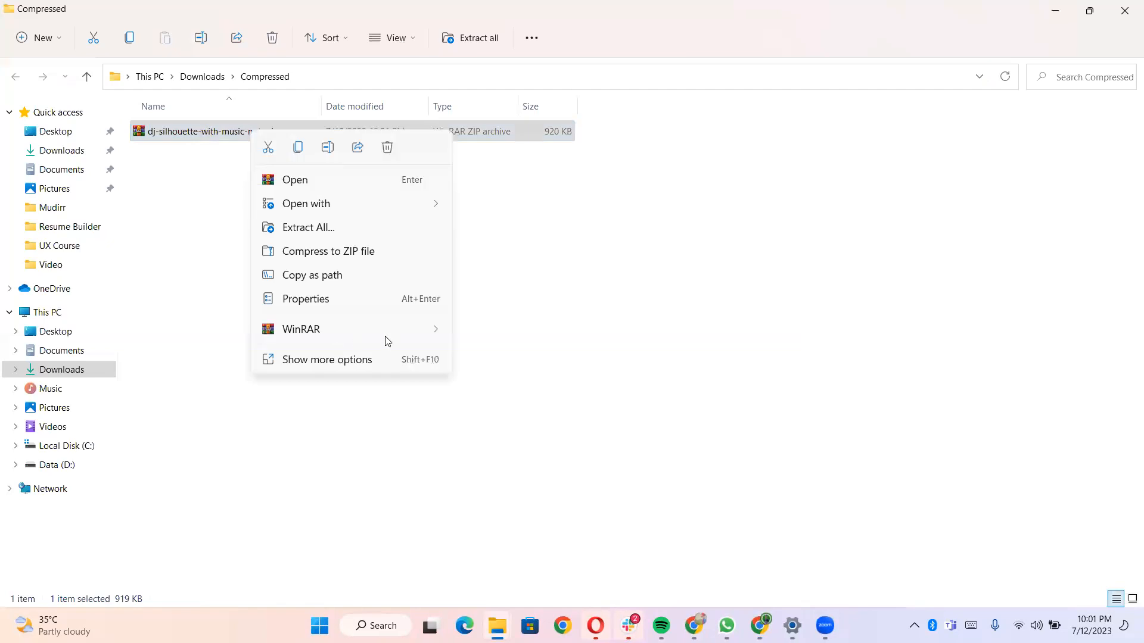
pyautogui.moveTo(429, 331)
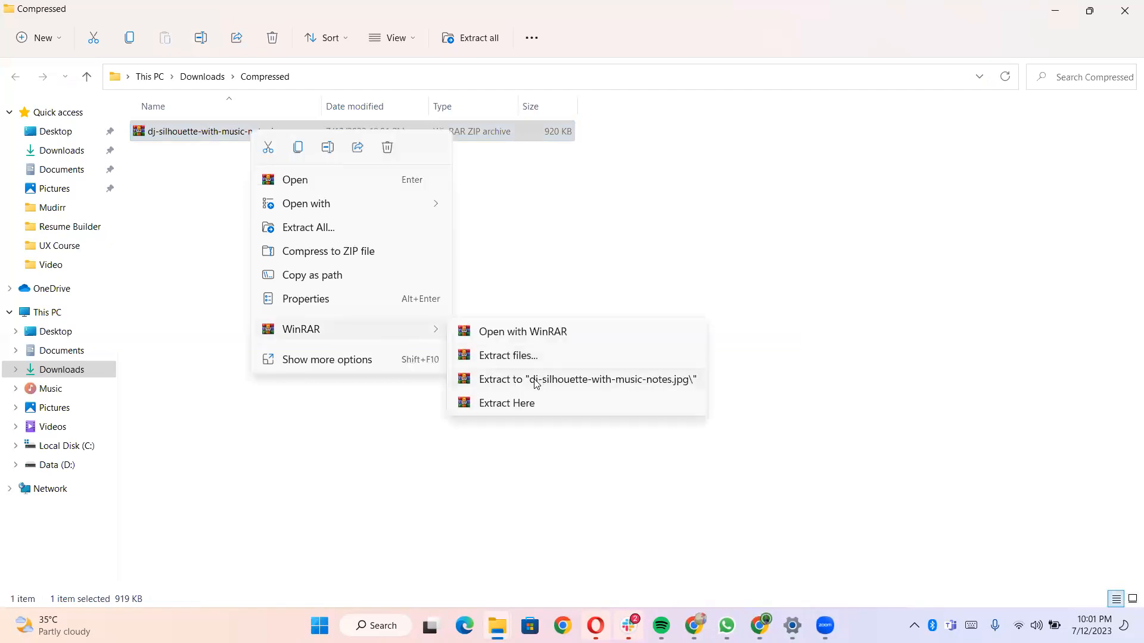
pyautogui.click(537, 381)
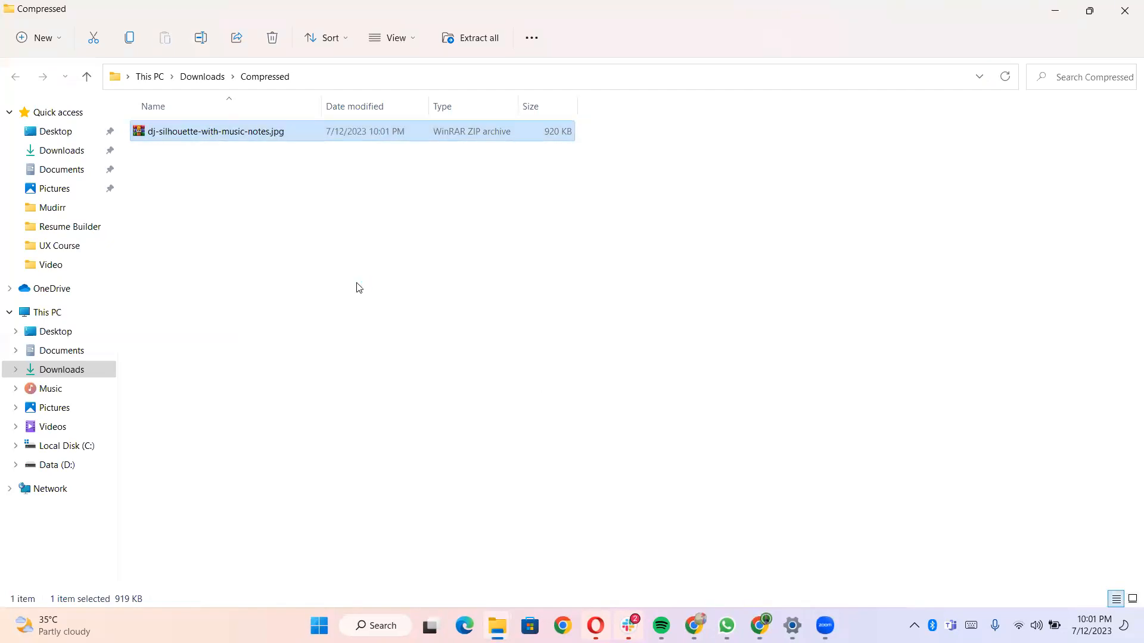
# - Open the extracted folder and open the EPS file 8 in Illustrator, choosing to wait for it to respond
pyautogui.click(245, 131)
pyautogui.doubleClick(244, 131)
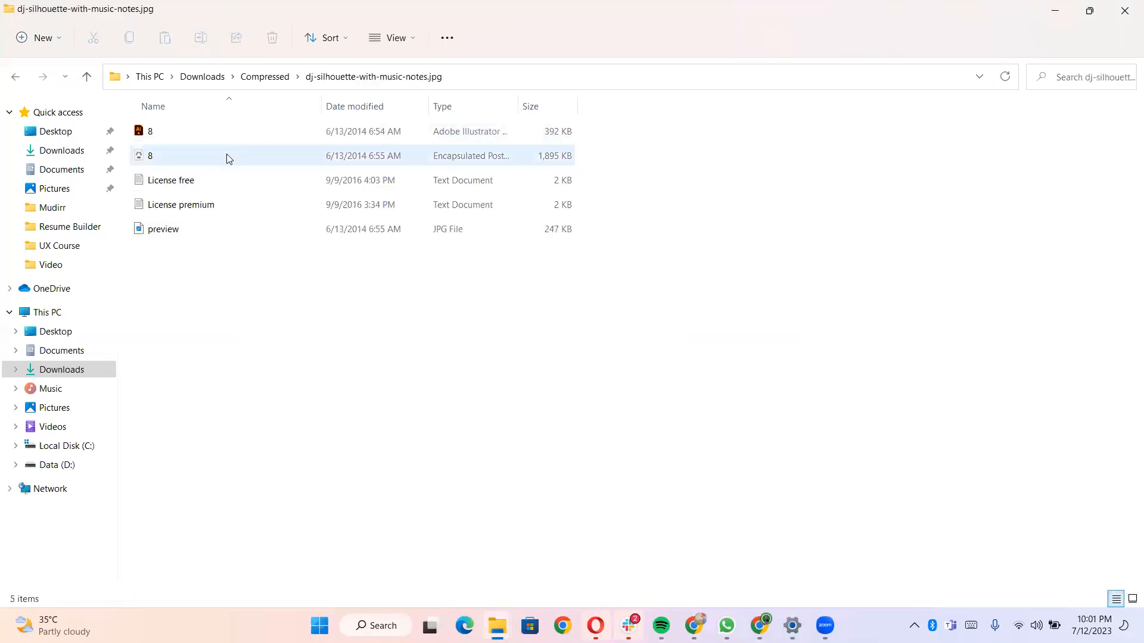
pyautogui.doubleClick(228, 156)
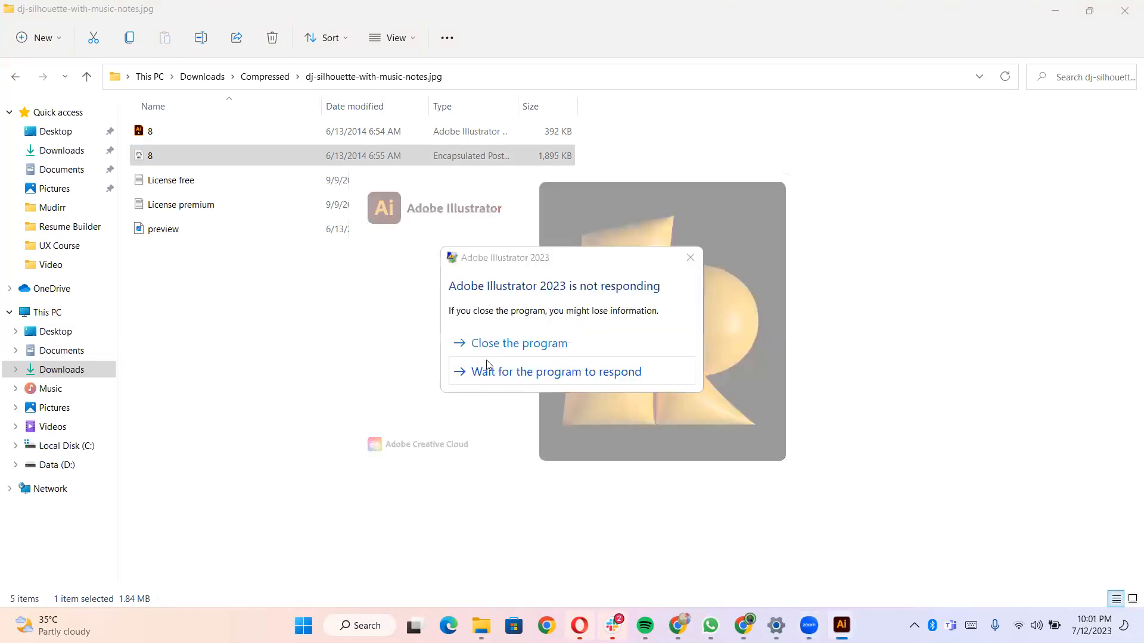
pyautogui.click(560, 372)
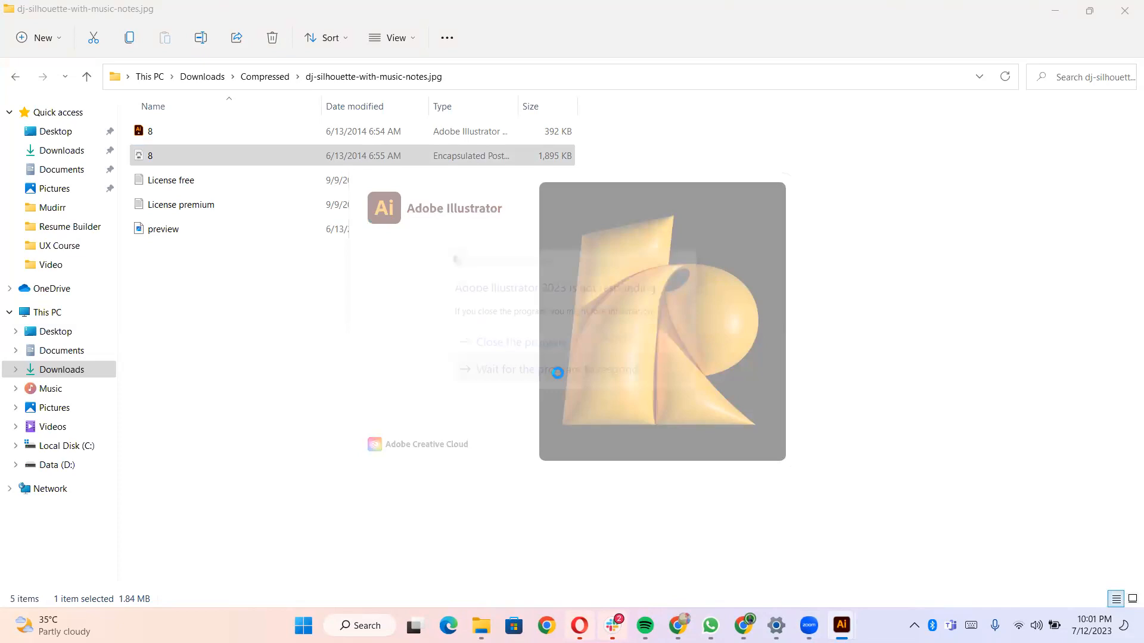
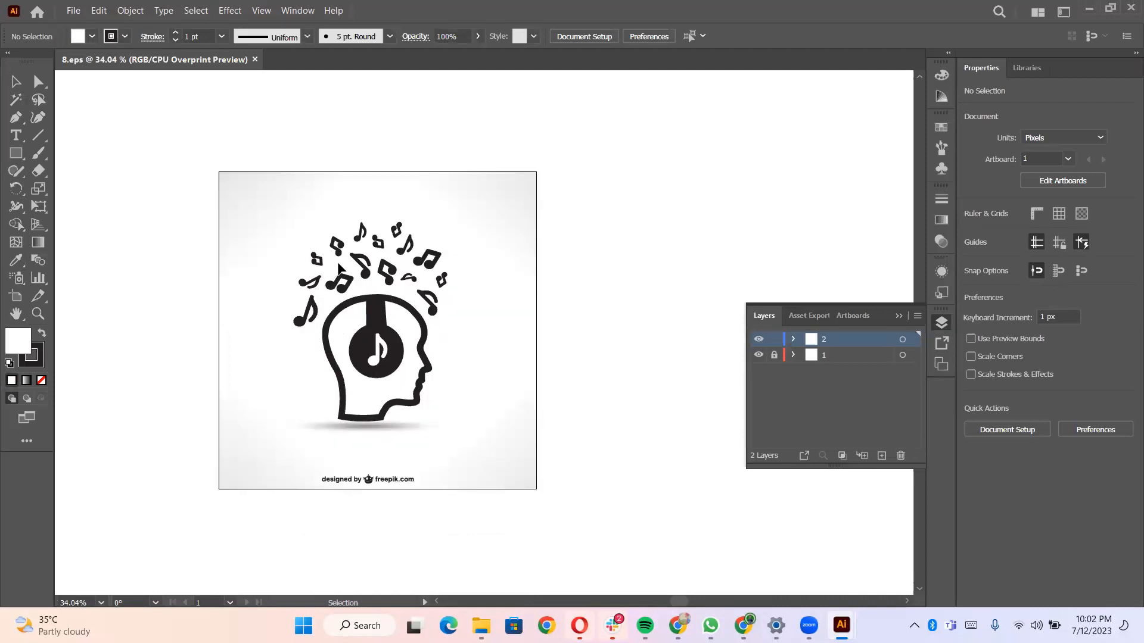
# - In the EPS file, select the headphone silhouette and music notes artwork and cut it, leaving the background and Freepik credit
pyautogui.doubleClick(368, 297)
pyautogui.doubleClick(301, 245)
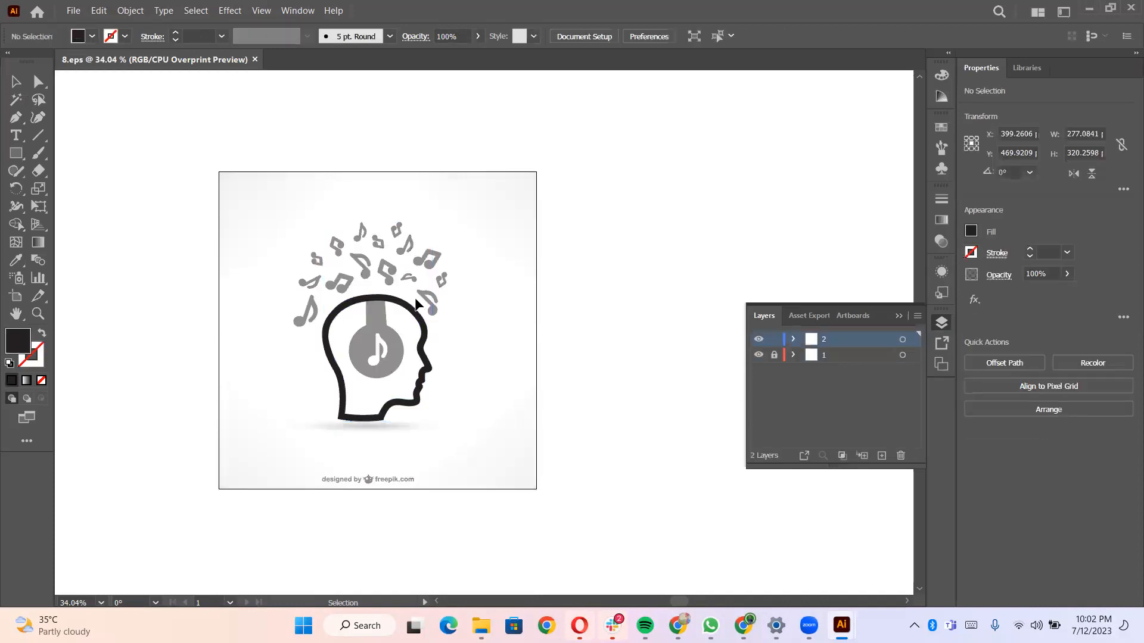
pyautogui.click(386, 268)
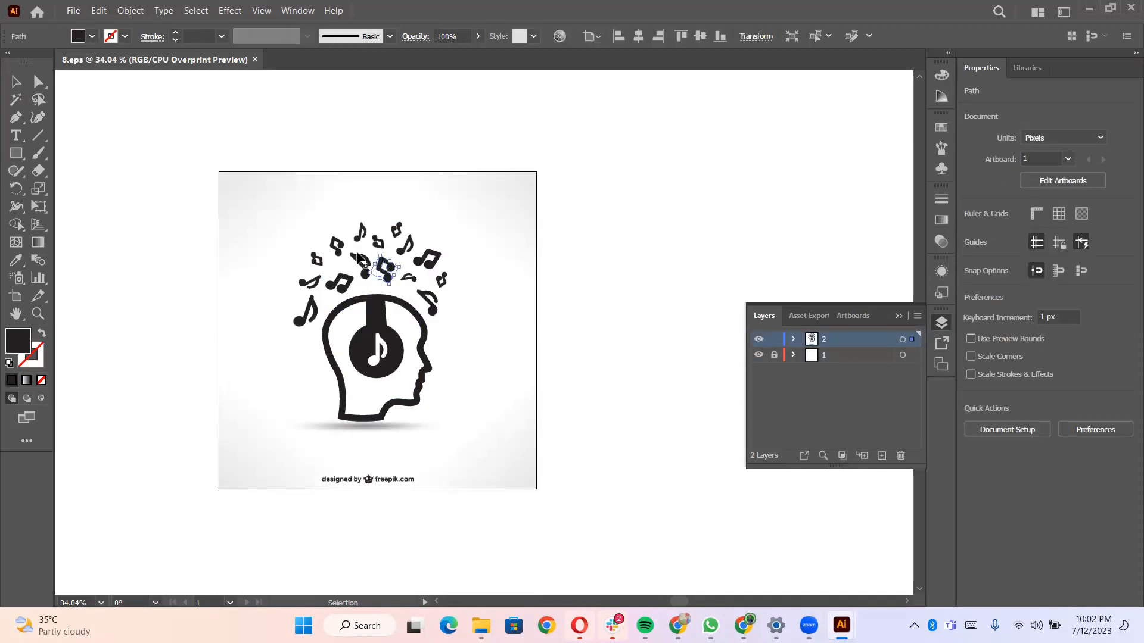
pyautogui.click(695, 251)
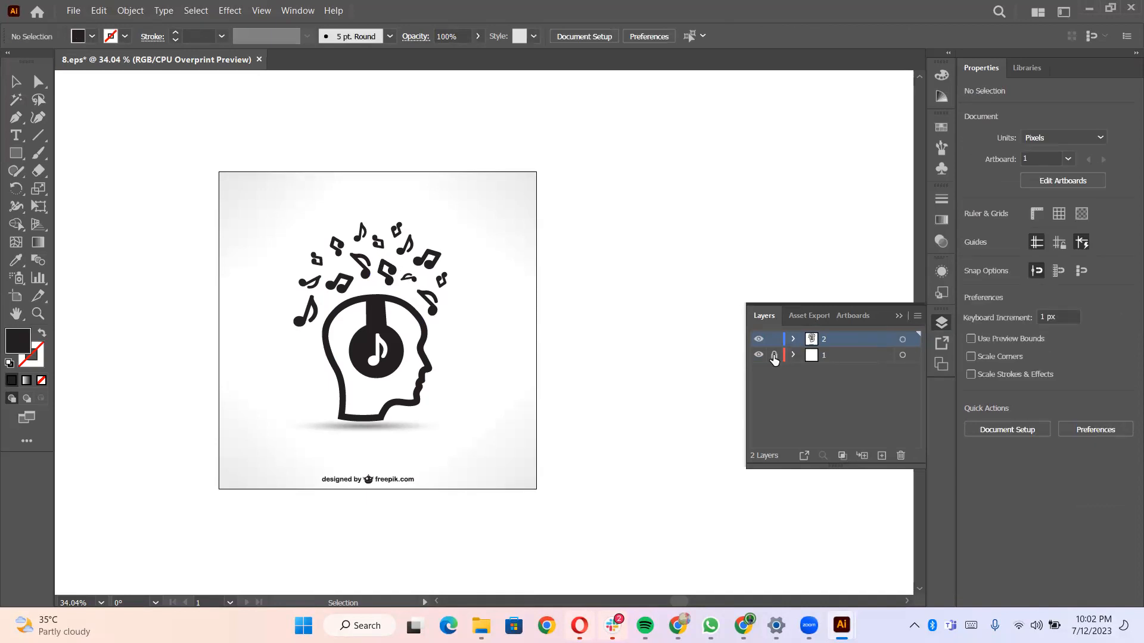
pyautogui.click(793, 341)
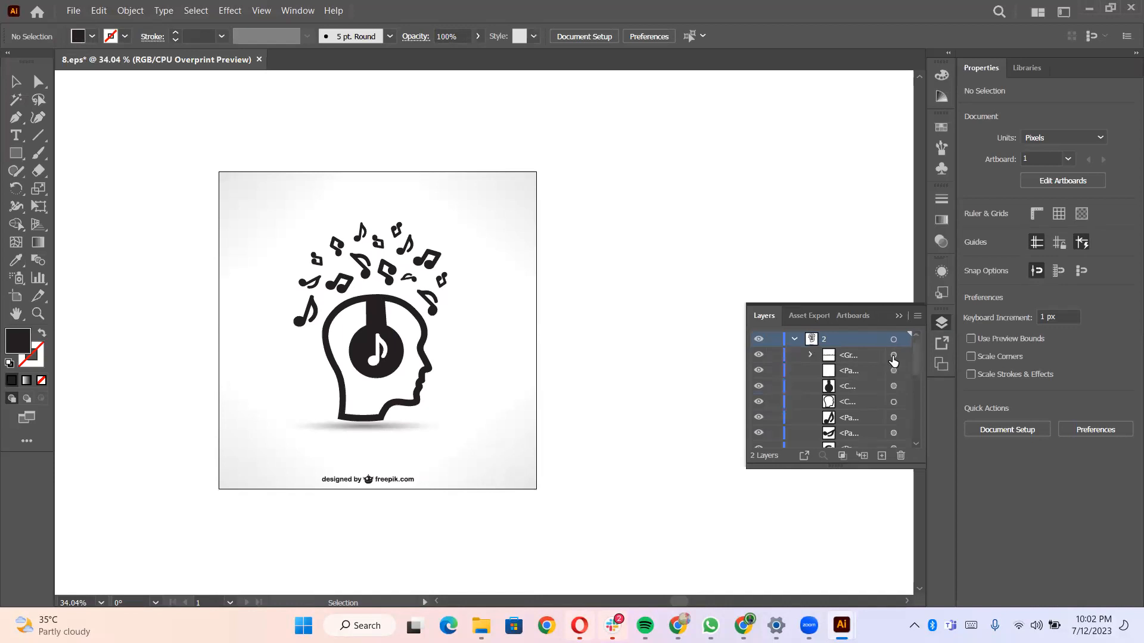
pyautogui.click(893, 357)
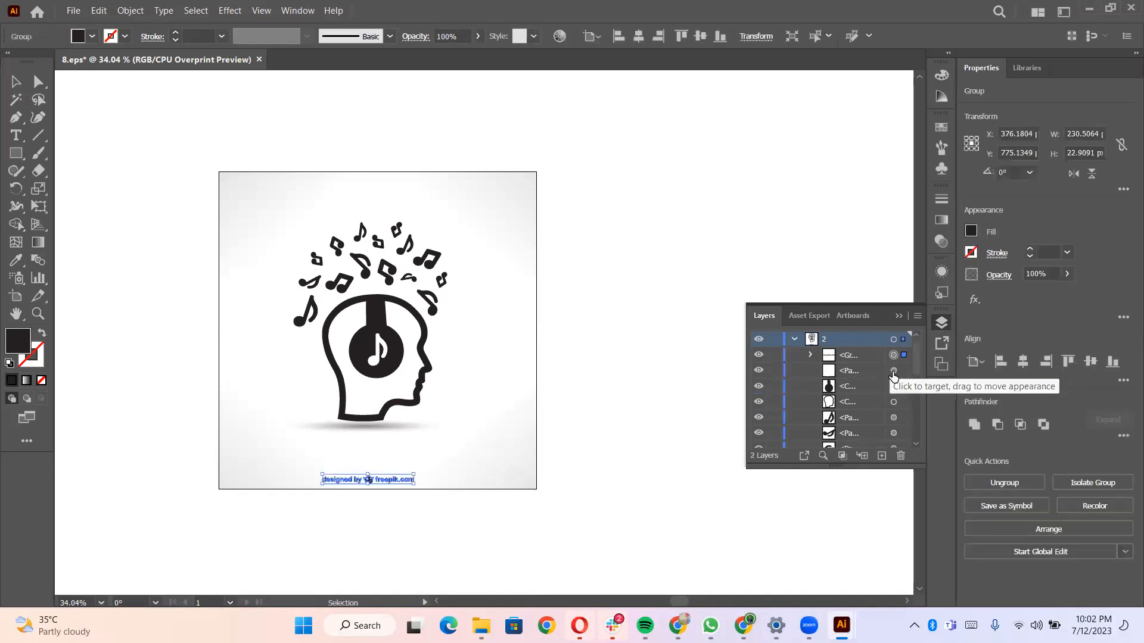
pyautogui.click(893, 370)
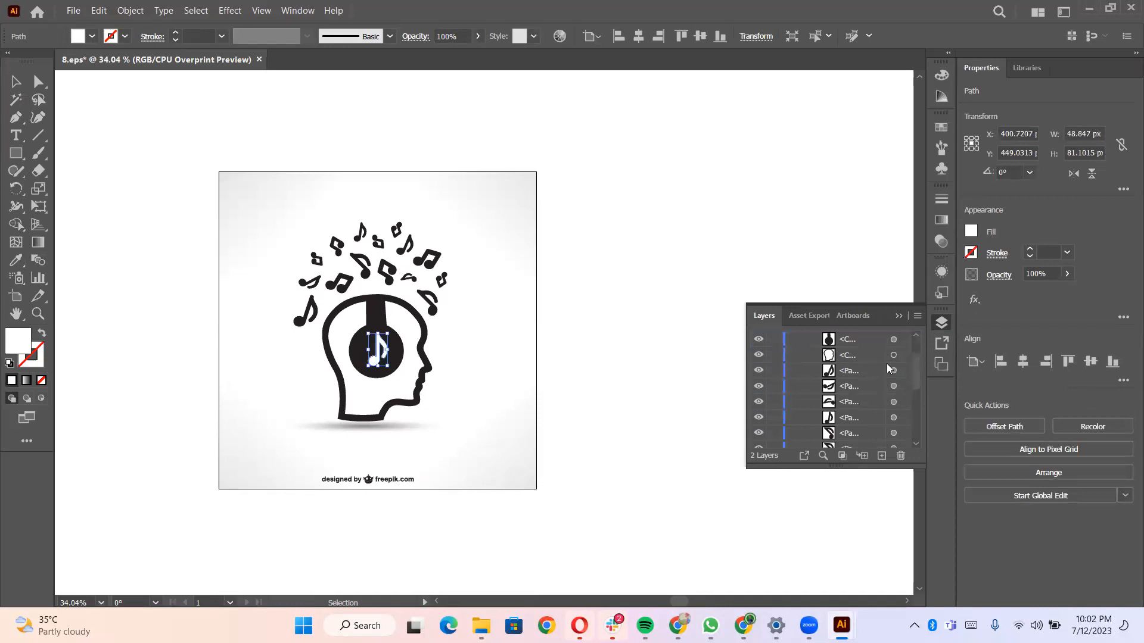
pyautogui.click(893, 386)
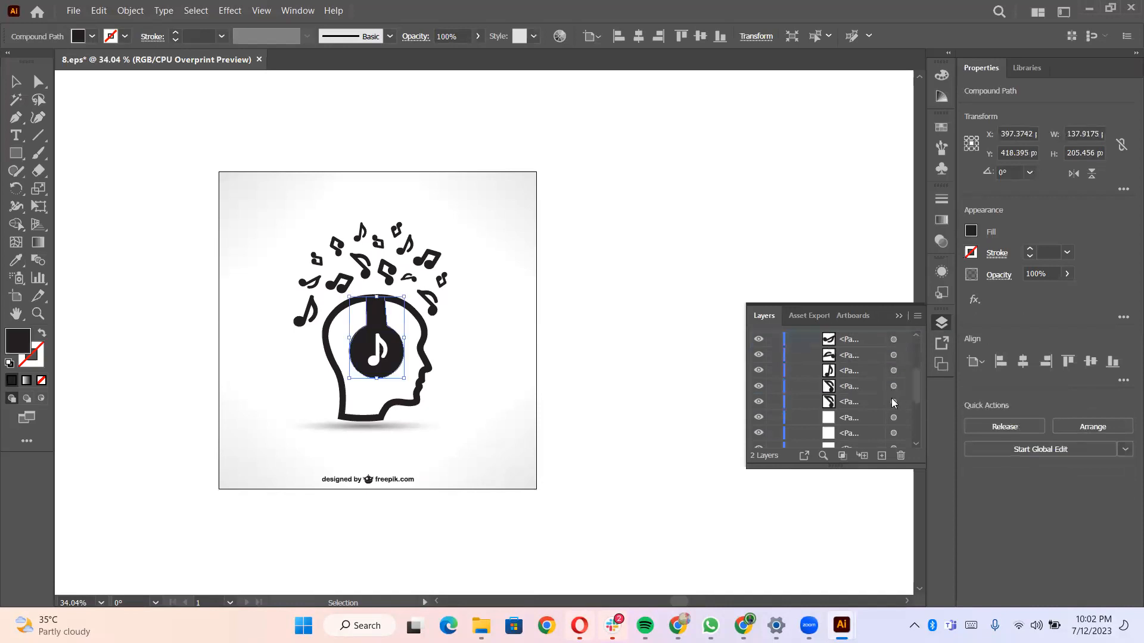
pyautogui.scroll(-5, 894, 417)
pyautogui.hotkey('ctrl', 'a')
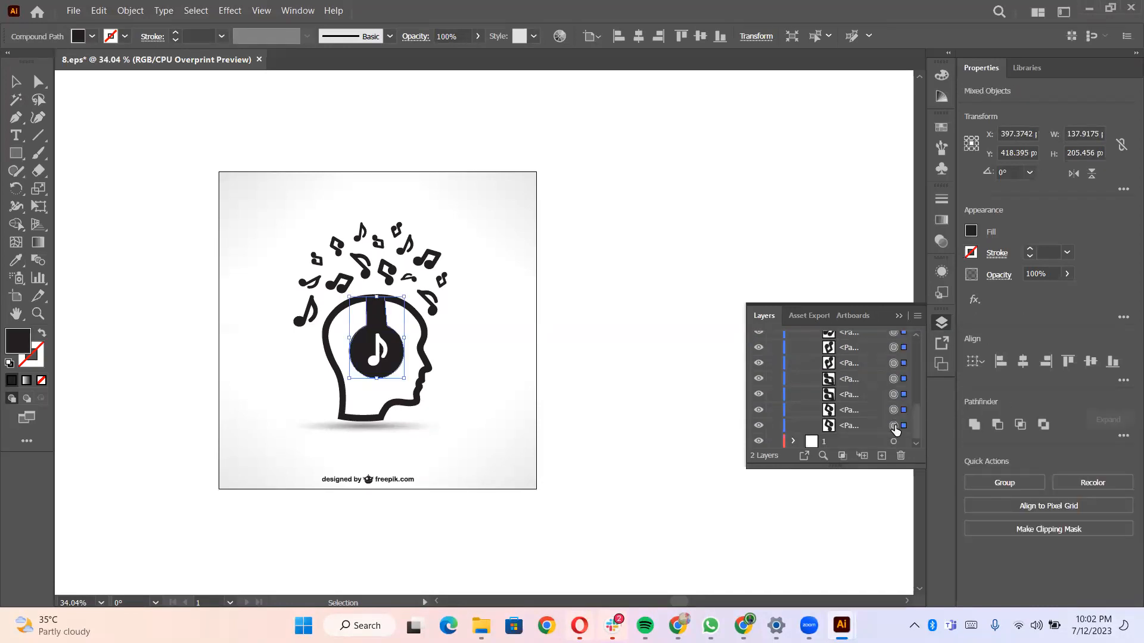
pyautogui.press('Delete')
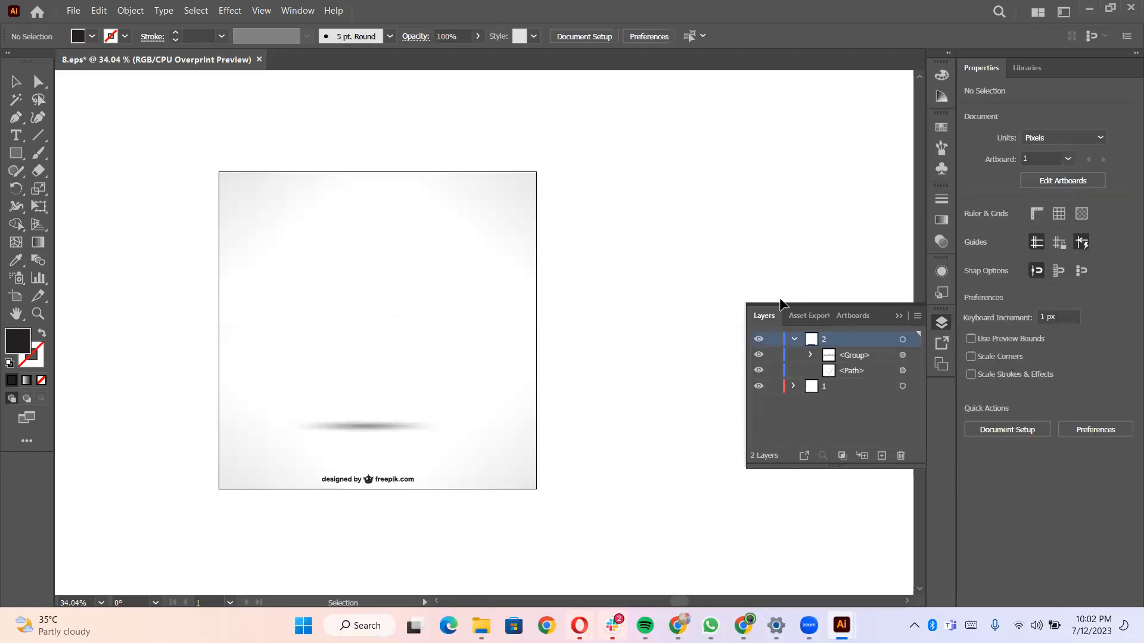
# - Switch to the Figma file in the browser and paste the silhouette artwork onto the canvas
pyautogui.click(1088, 11)
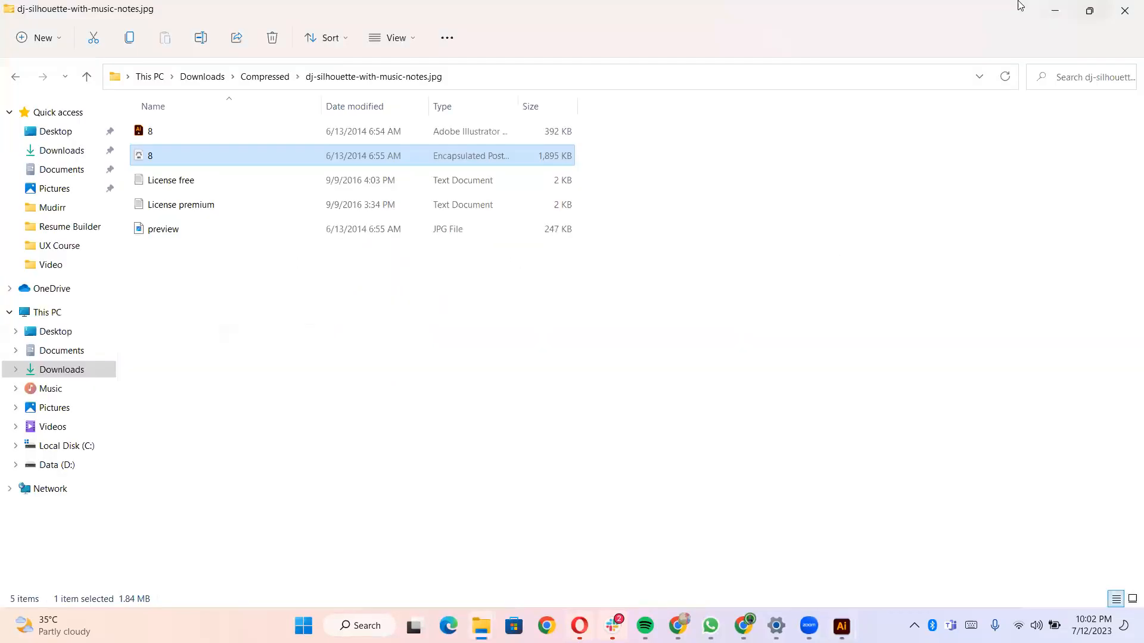
pyautogui.hotkey('alt', 'Tab')
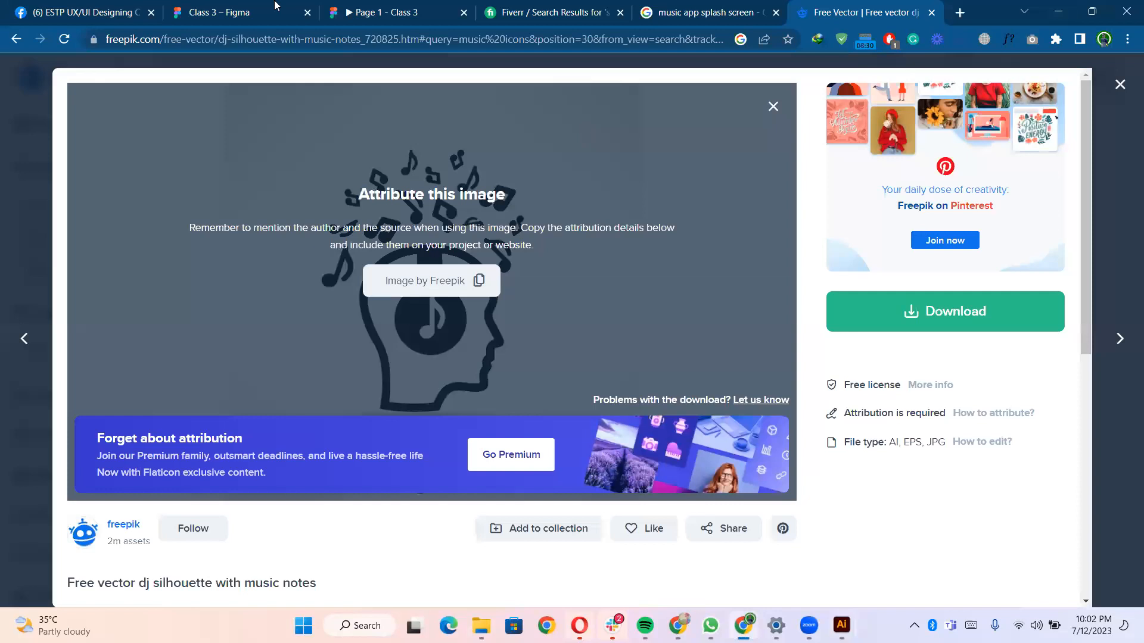
pyautogui.click(274, 7)
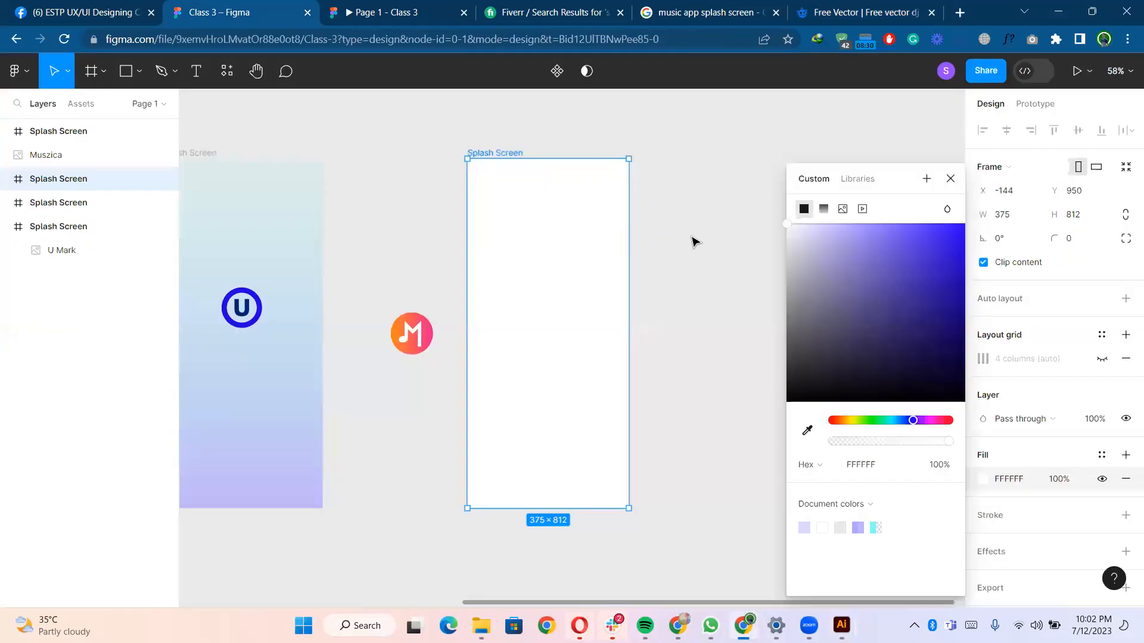
pyautogui.click(691, 241)
pyautogui.hotkey('ctrl', 'v')
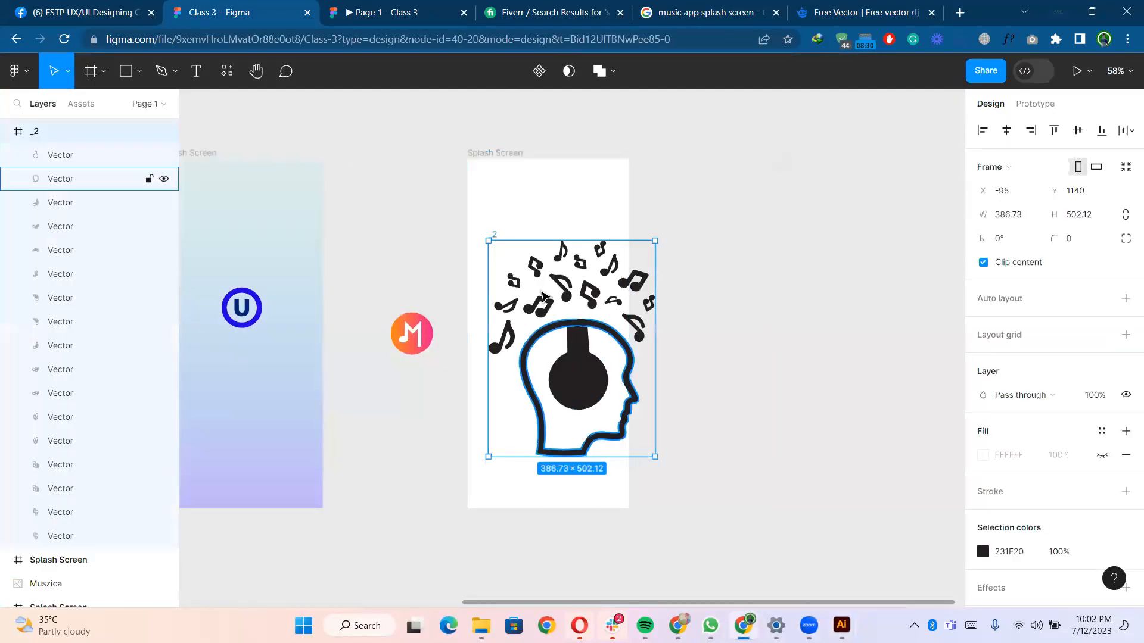
# - Shrink the pasted artwork to about 140 × 182 and move it into the lower half of the white splash screen frame
pyautogui.moveTo(493, 238); pyautogui.dragTo(668, 231)
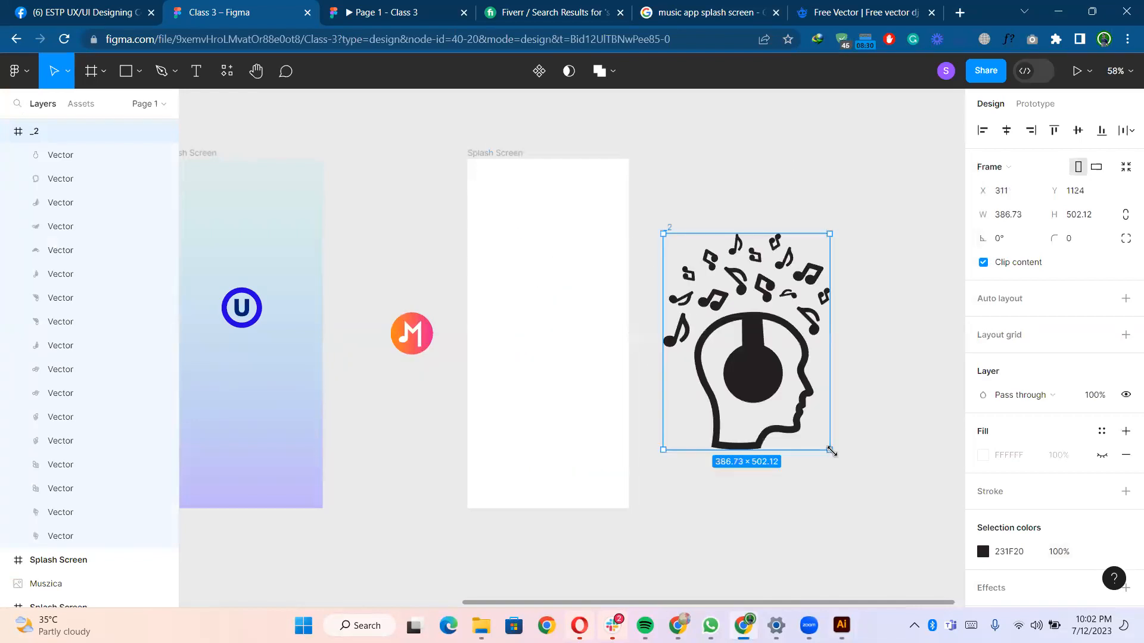
pyautogui.moveTo(832, 449); pyautogui.dragTo(814, 429)
pyautogui.moveTo(773, 381); pyautogui.dragTo(550, 440)
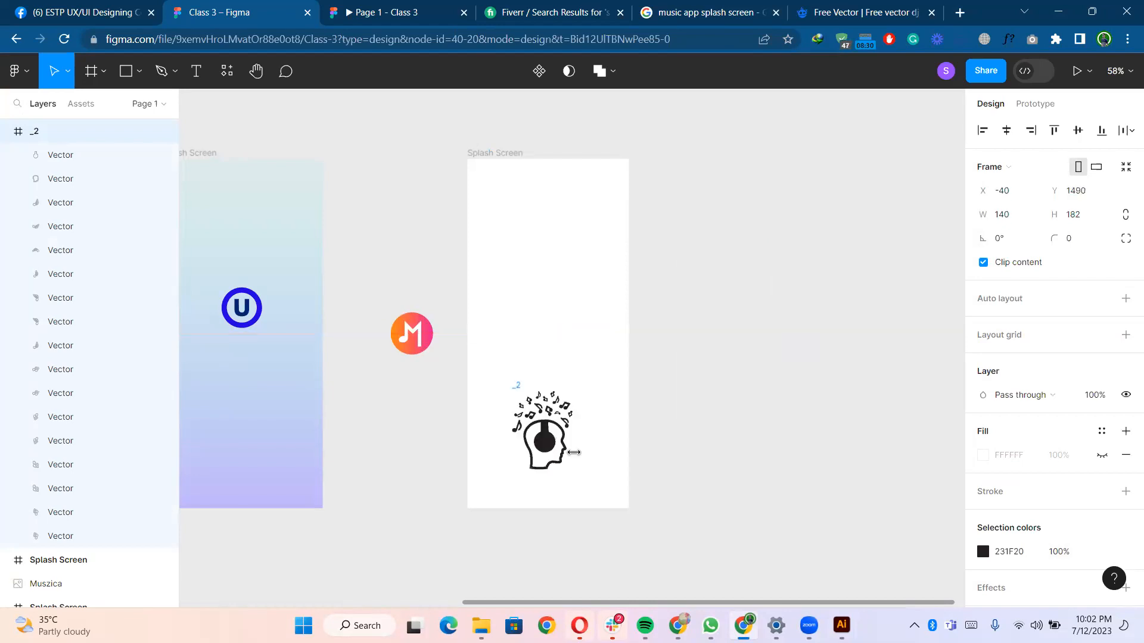
# - Enlarge the artwork to about 226 × 294 and center it horizontally within the splash screen frame
pyautogui.scroll(3, 595, 365)
pyautogui.scroll(-3, 595, 335)
pyautogui.moveTo(596, 331); pyautogui.dragTo(616, 358)
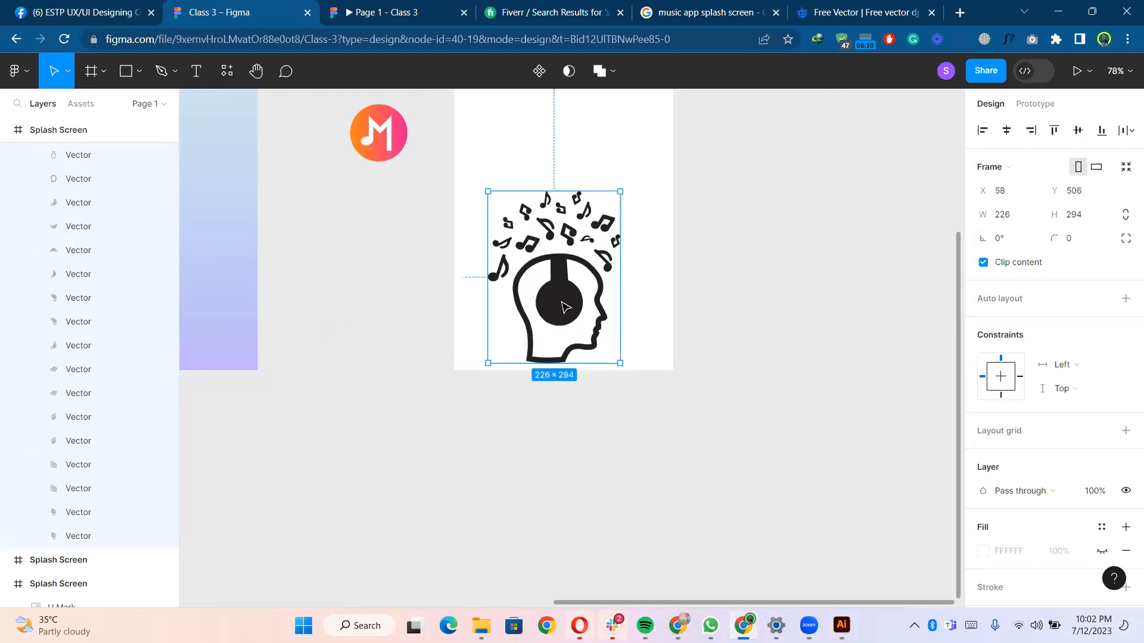
pyautogui.moveTo(557, 298); pyautogui.dragTo(566, 302)
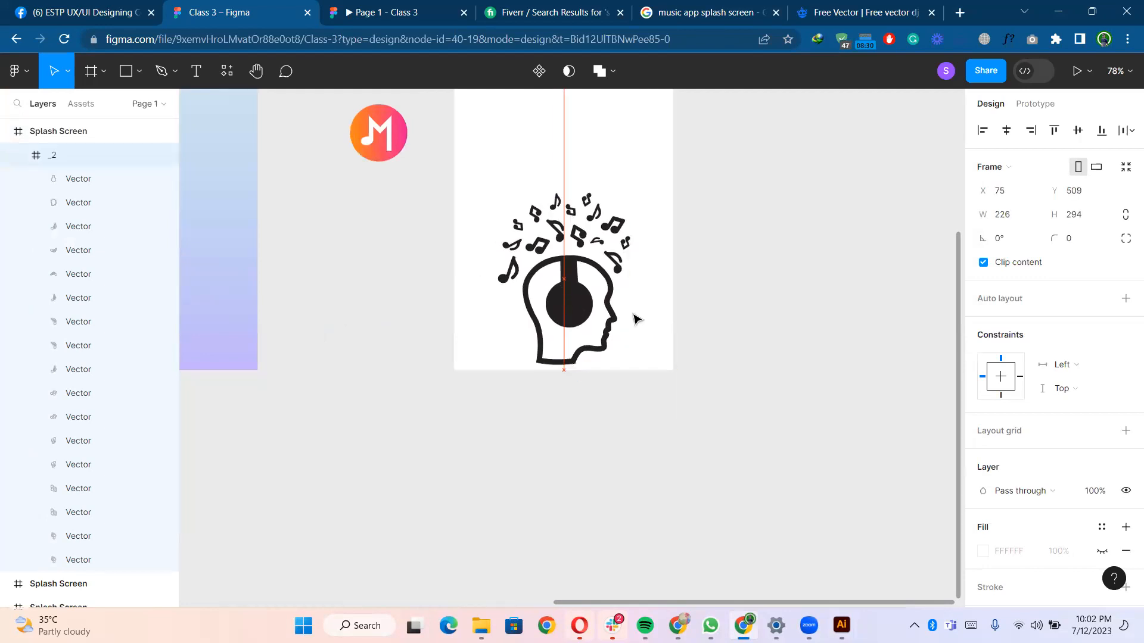
# - Set the silhouette artwork's layer opacity to 10%
pyautogui.scroll(-3, 1078, 382)
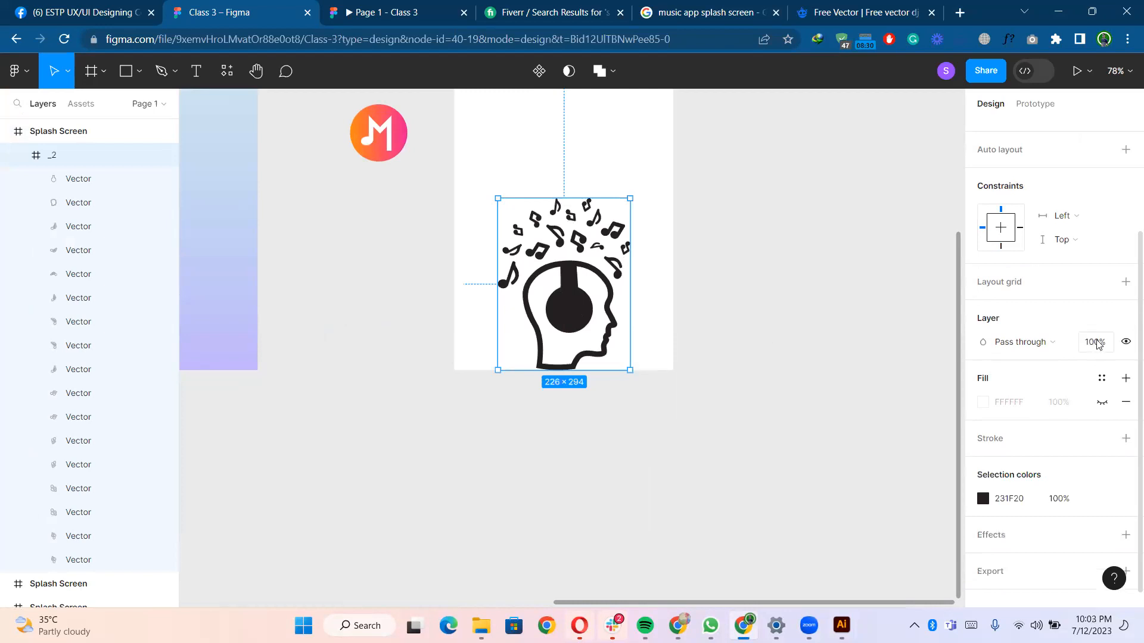
pyautogui.click(1096, 342)
pyautogui.write('10')
pyautogui.press('Return')
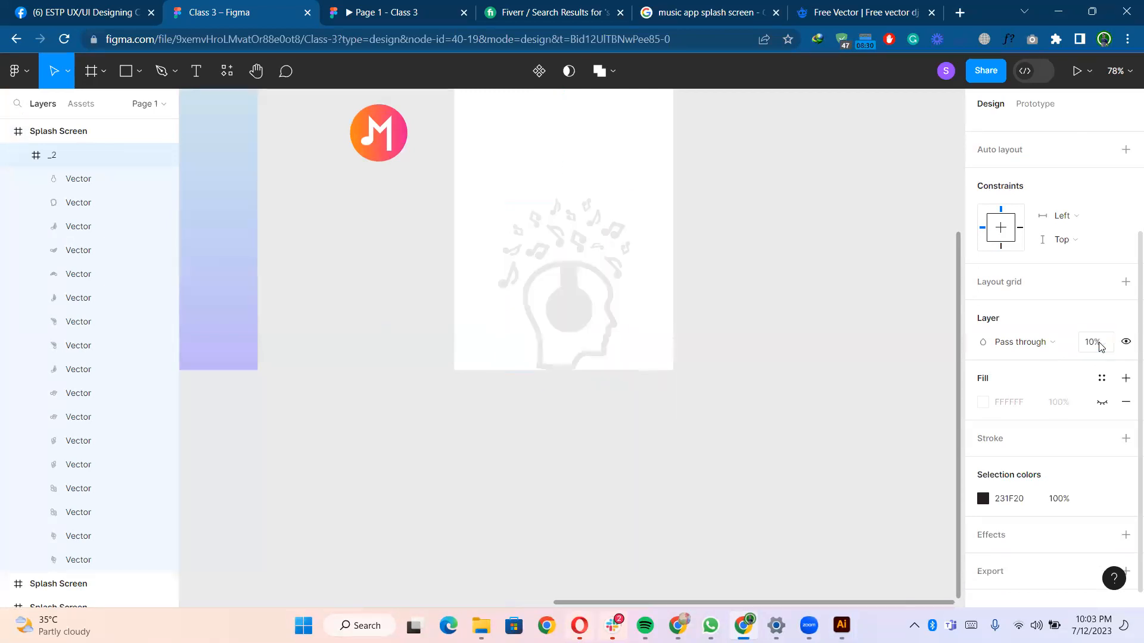
pyautogui.click(825, 355)
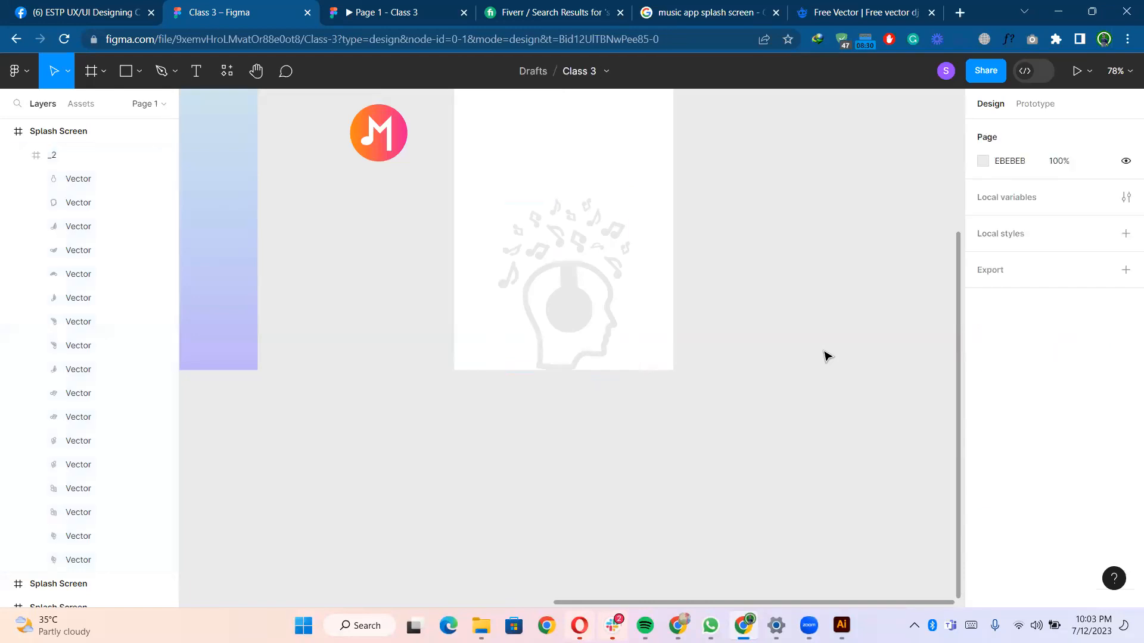
# - Move the M music logo into the white splash screen frame and align it to the frame's horizontal and vertical centers
pyautogui.scroll(3, 756, 363)
pyautogui.scroll(-3, 757, 364)
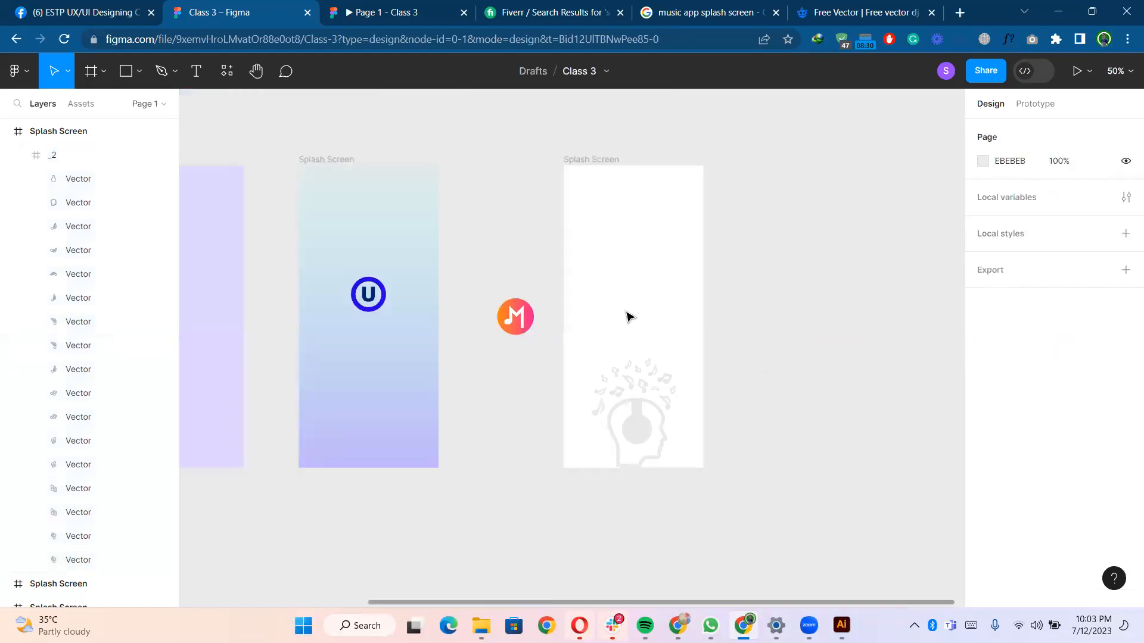
pyautogui.click(529, 322)
pyautogui.moveTo(519, 322); pyautogui.dragTo(637, 308)
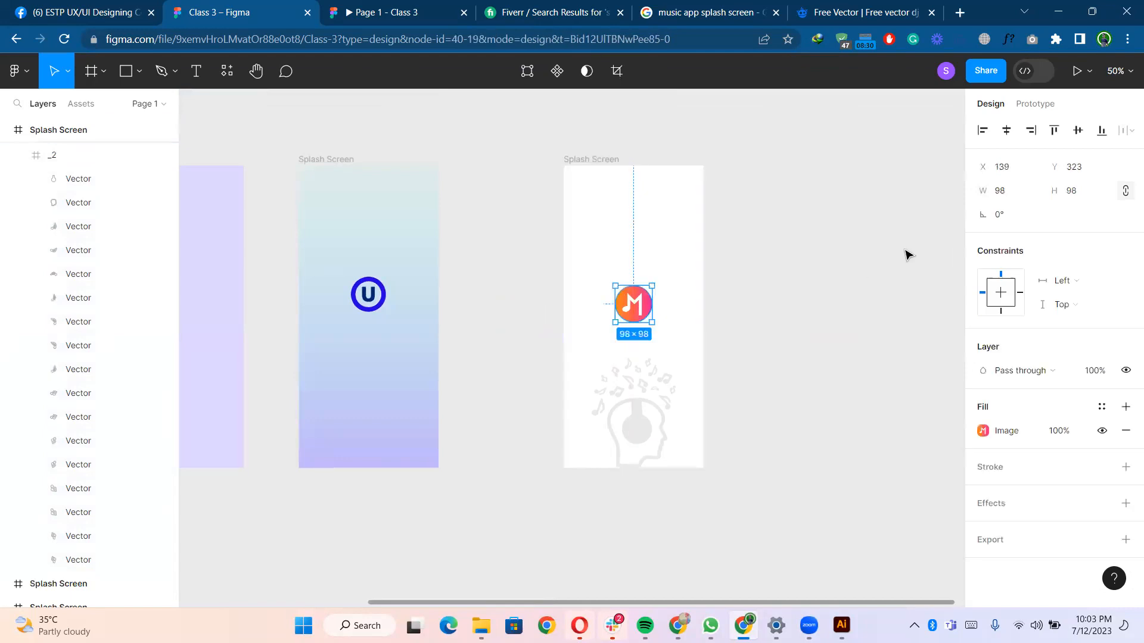
pyautogui.click(1007, 130)
pyautogui.click(1077, 129)
pyautogui.click(742, 279)
# - Nudge the M logo slightly upward within the splash screen frame
pyautogui.scroll(-2, 709, 268)
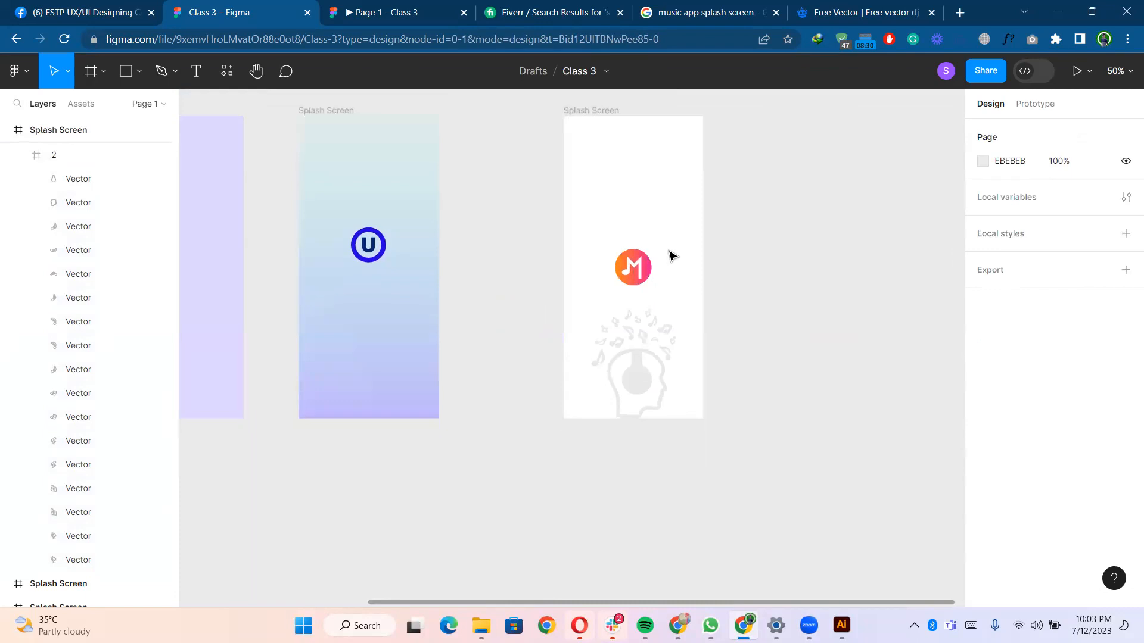
pyautogui.click(637, 274)
pyautogui.moveTo(636, 274); pyautogui.dragTo(638, 266)
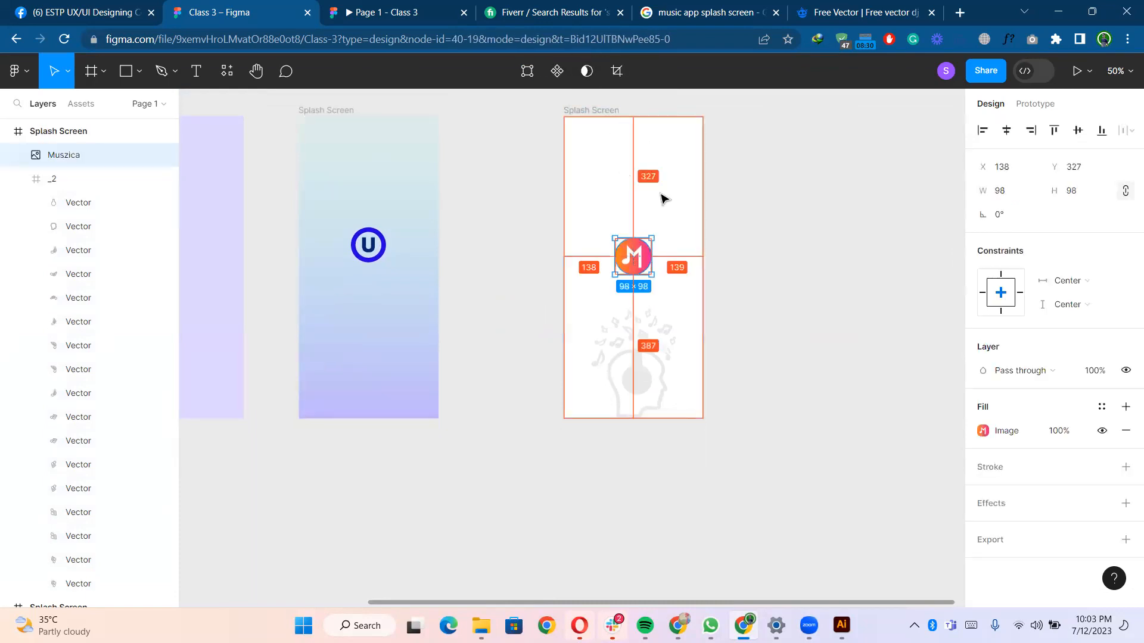
pyautogui.click(713, 211)
# - Draw a 375 × 812 rectangle covering the whole splash screen frame and send it behind the logo and artwork
pyautogui.scroll(-2, 720, 219)
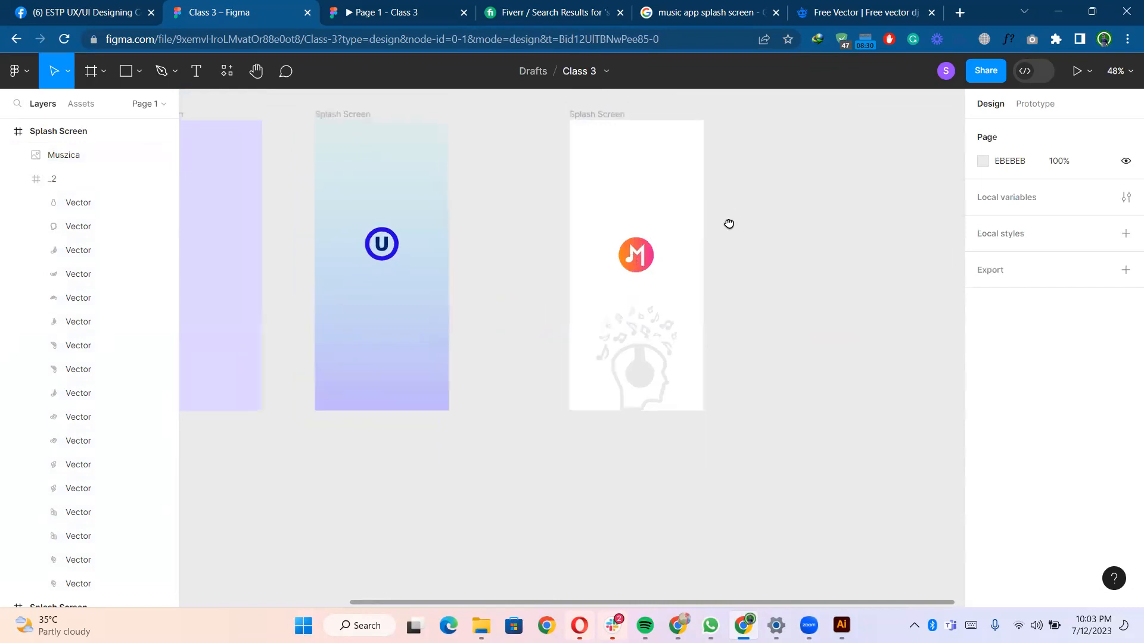
pyautogui.click(539, 132)
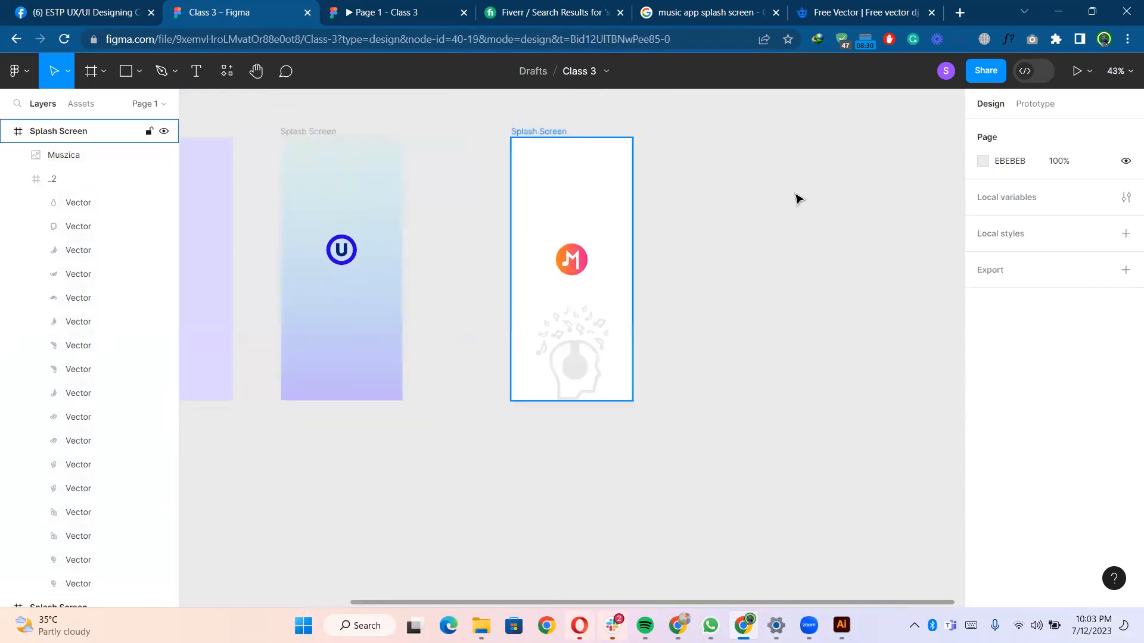
pyautogui.click(706, 233)
pyautogui.scroll(3, 692, 217)
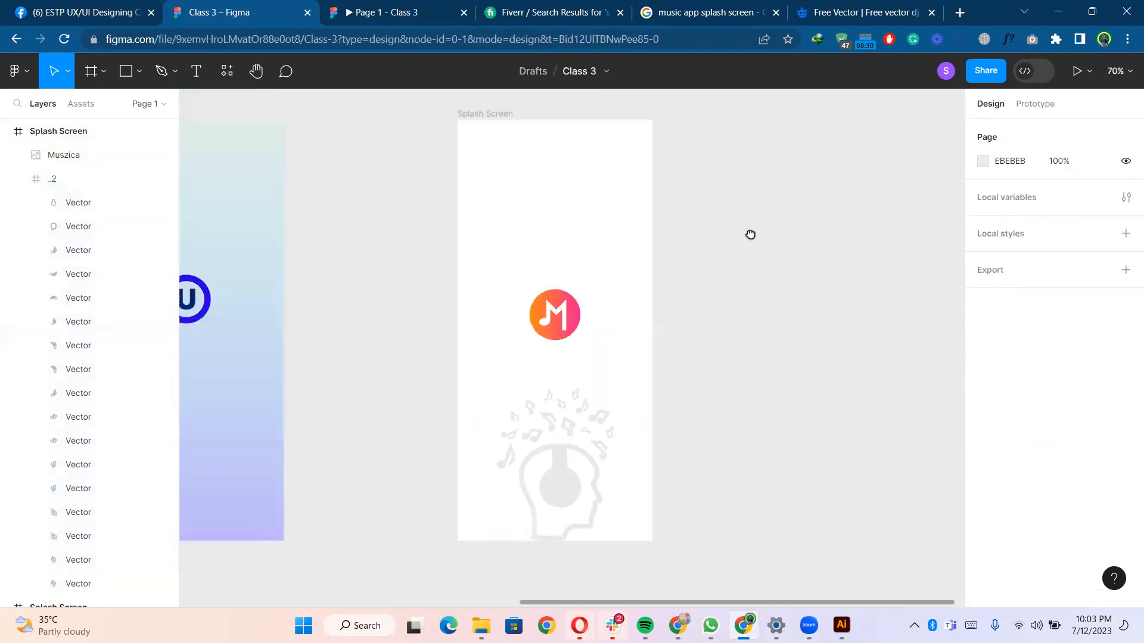
pyautogui.scroll(-1, 702, 222)
pyautogui.click(122, 75)
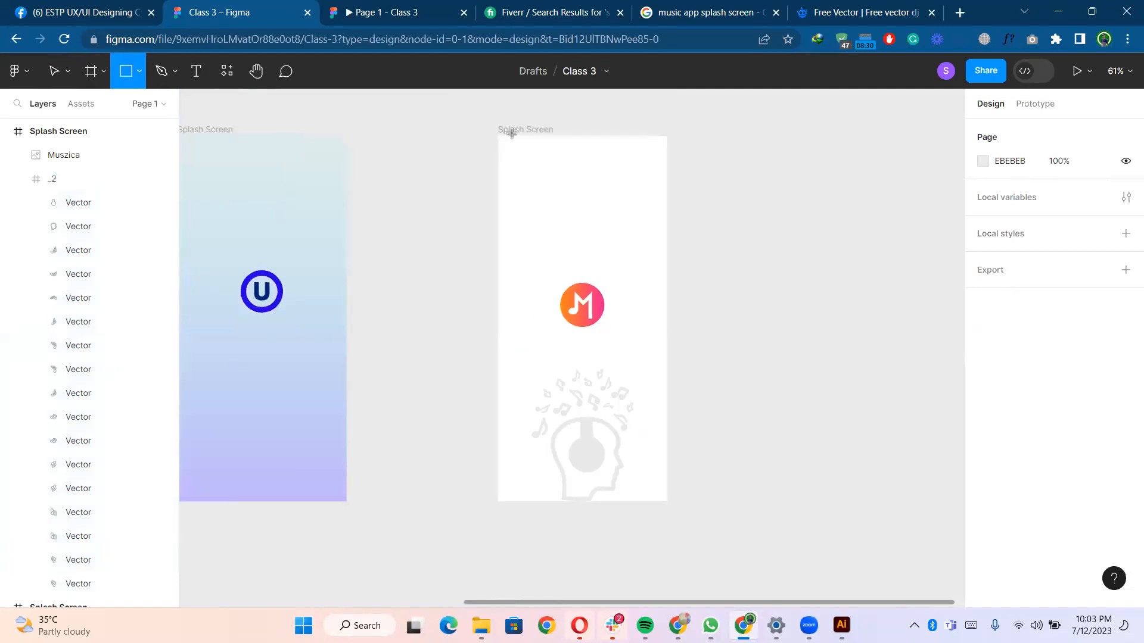
pyautogui.moveTo(498, 136); pyautogui.dragTo(667, 501)
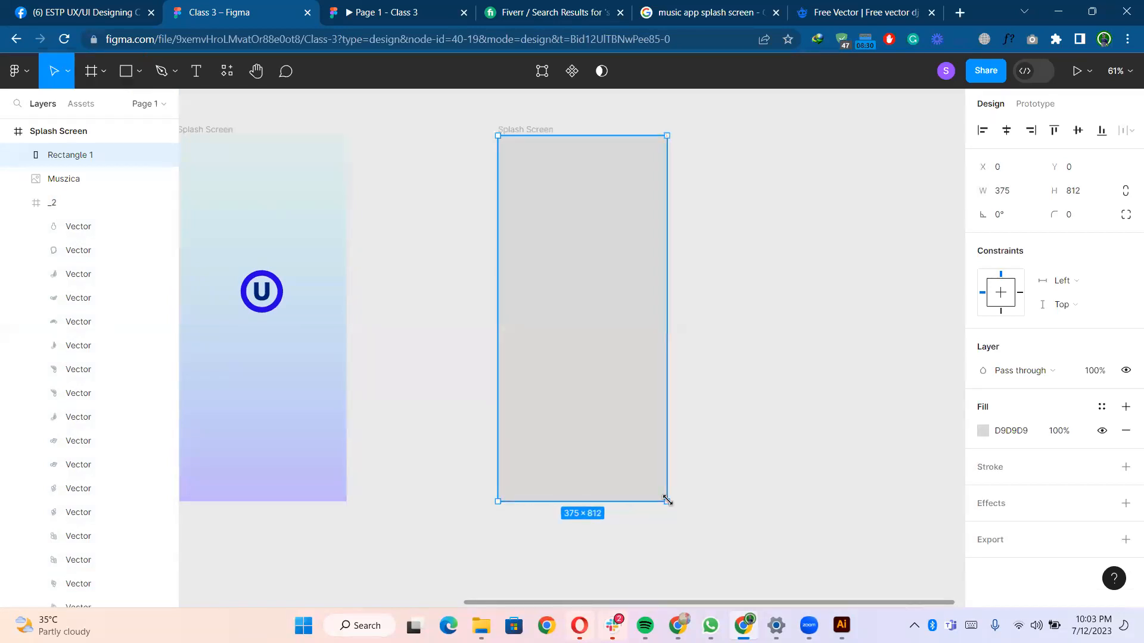
pyautogui.press('[')
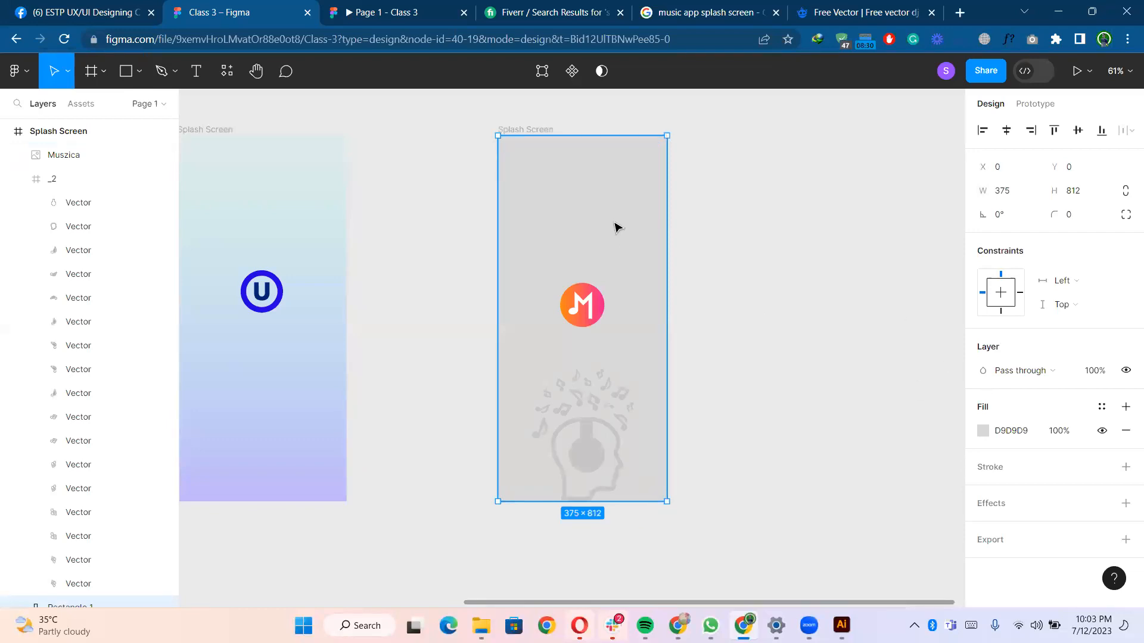
# - Switch the background rectangle's fill to a linear gradient and sample the M logo's orange for its bottom stop
pyautogui.click(983, 432)
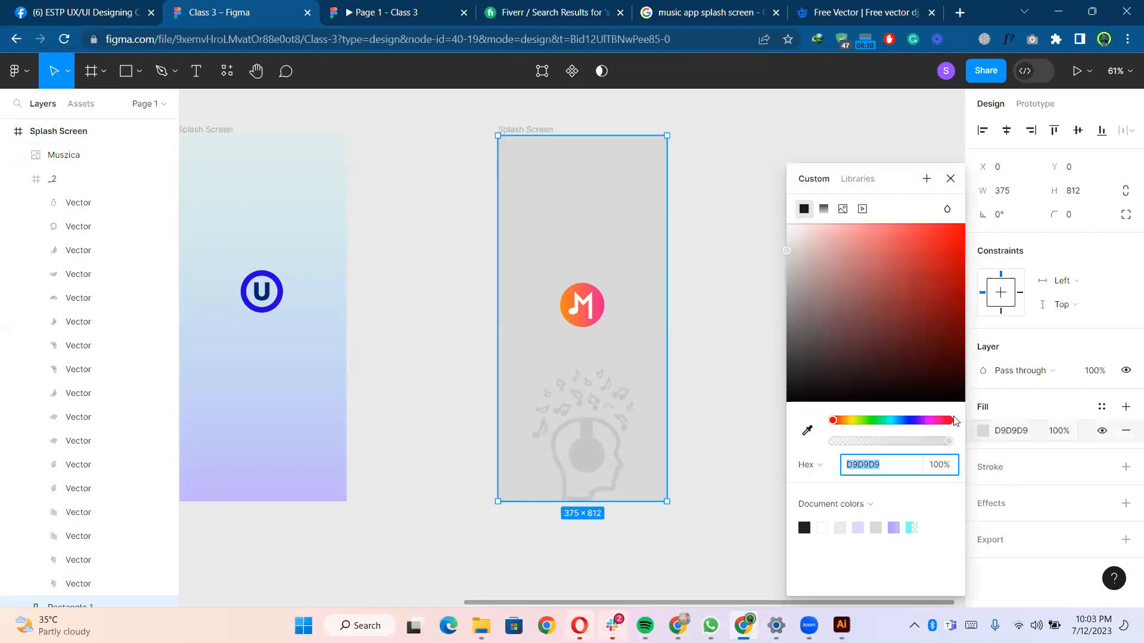
pyautogui.click(823, 210)
pyautogui.click(594, 500)
pyautogui.moveTo(836, 451); pyautogui.dragTo(1003, 453)
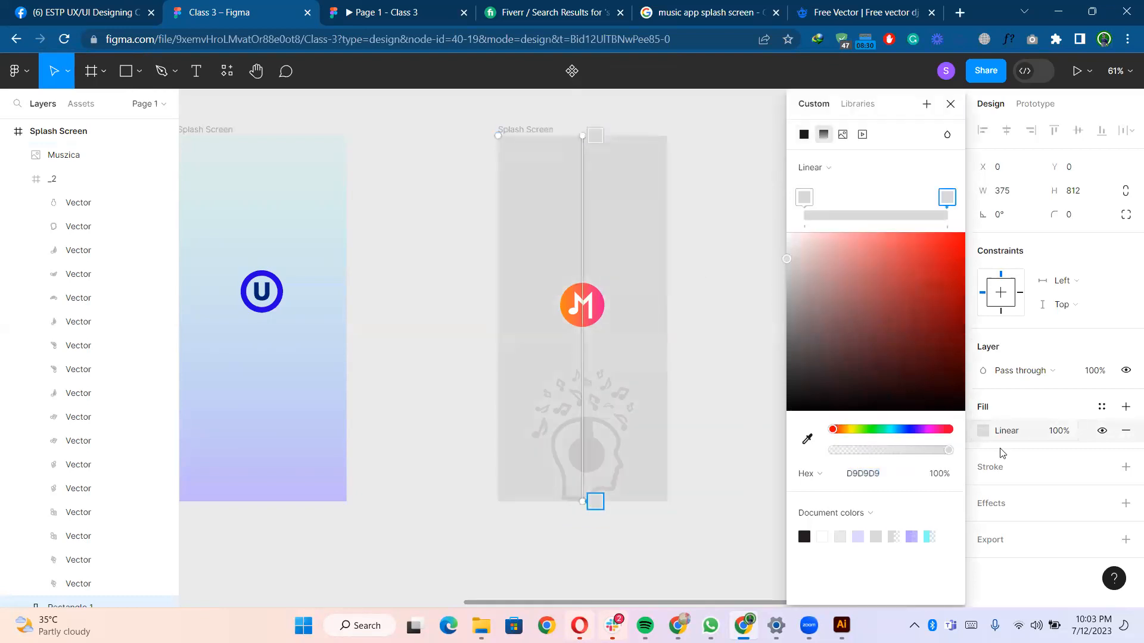
pyautogui.click(808, 440)
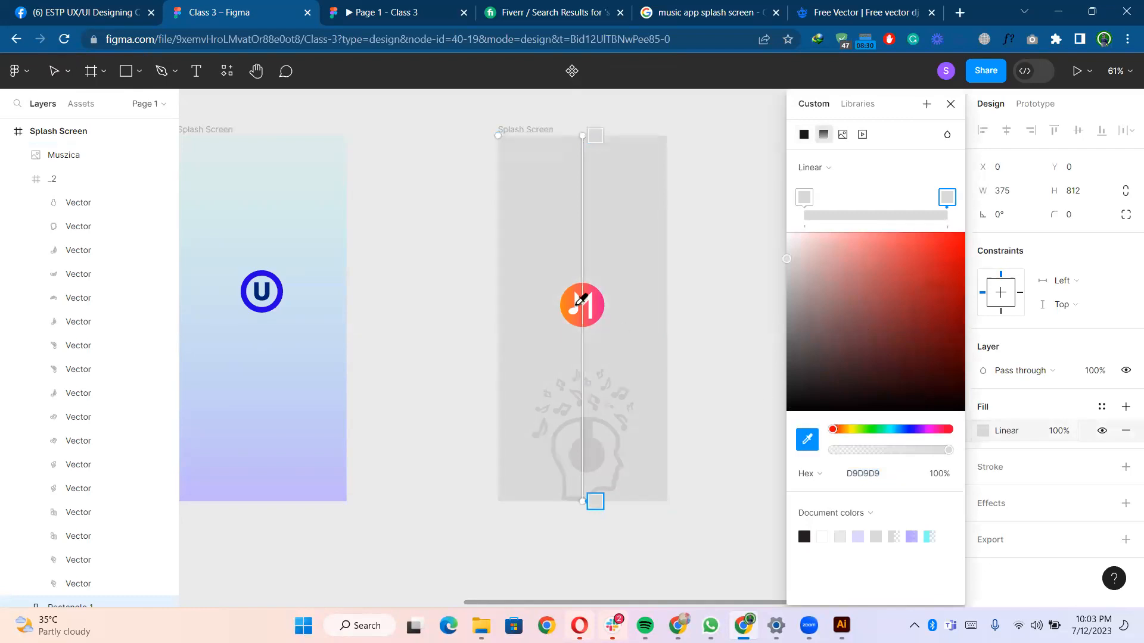
pyautogui.click(570, 304)
pyautogui.click(570, 305)
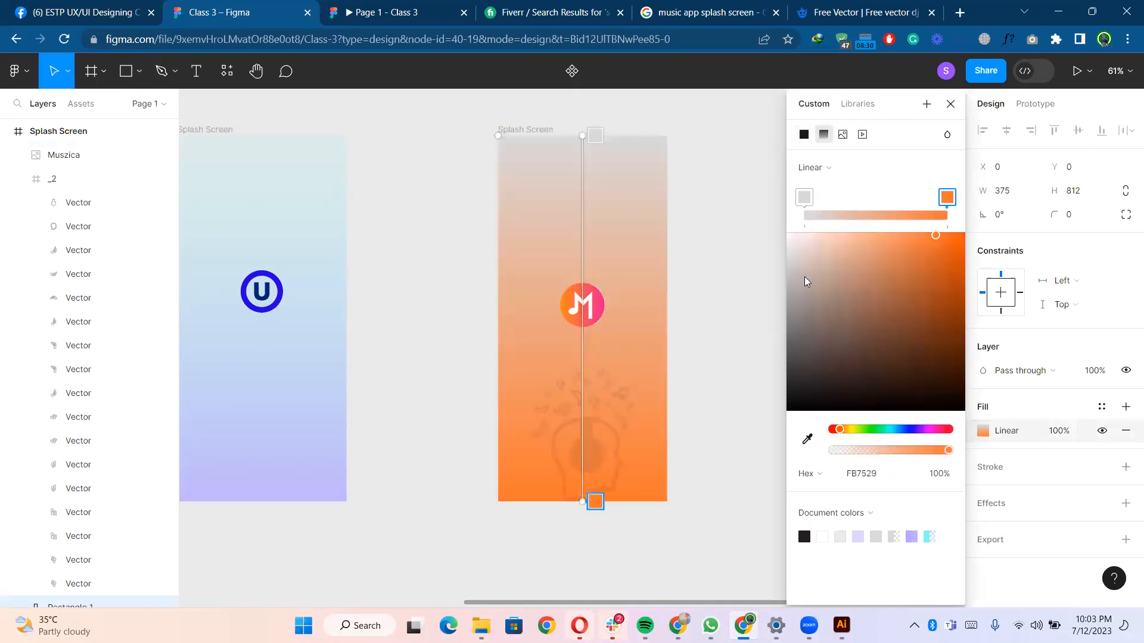
# - Sample the logo's pink for the gradient's top stop, then lighten it to FF7ABA at 25% opacity
pyautogui.click(807, 431)
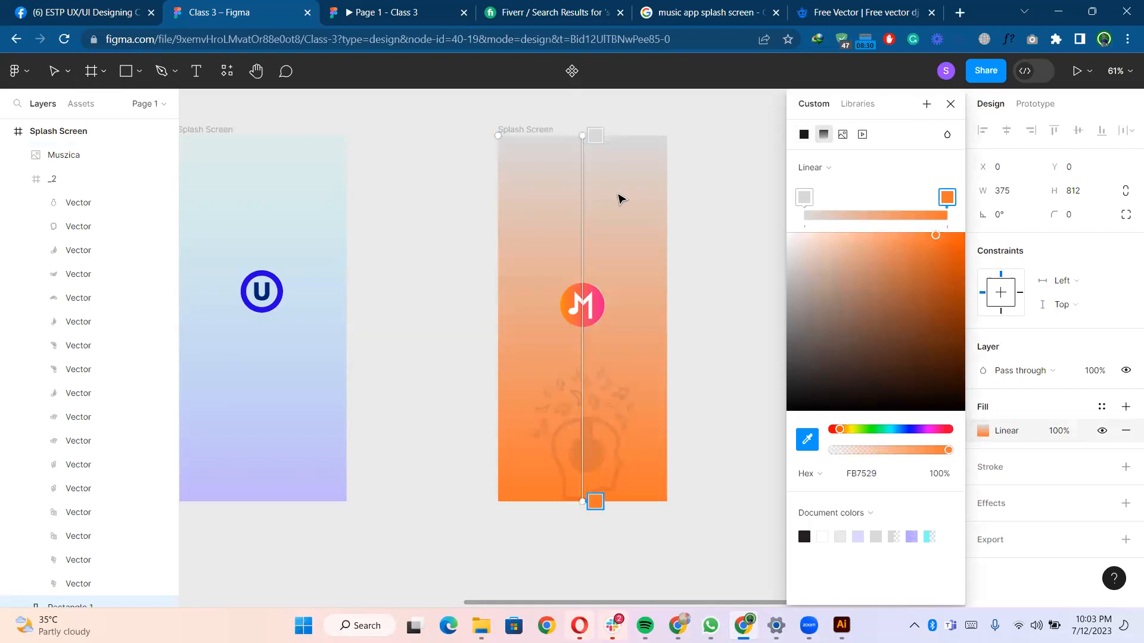
pyautogui.press('Escape')
pyautogui.click(596, 139)
pyautogui.click(801, 442)
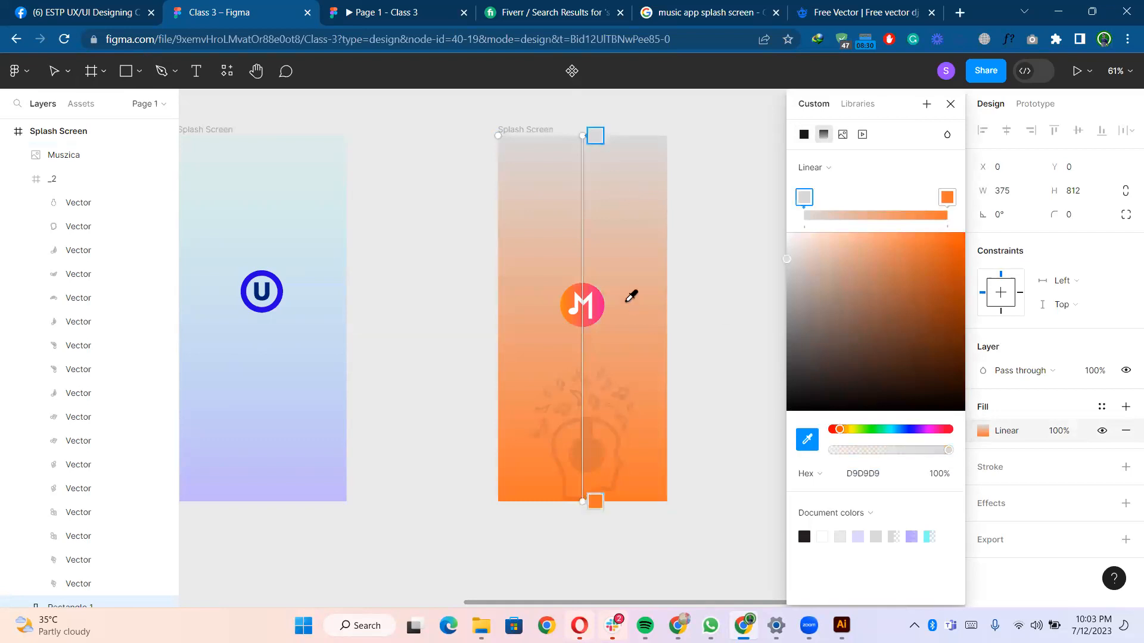
pyautogui.click(602, 302)
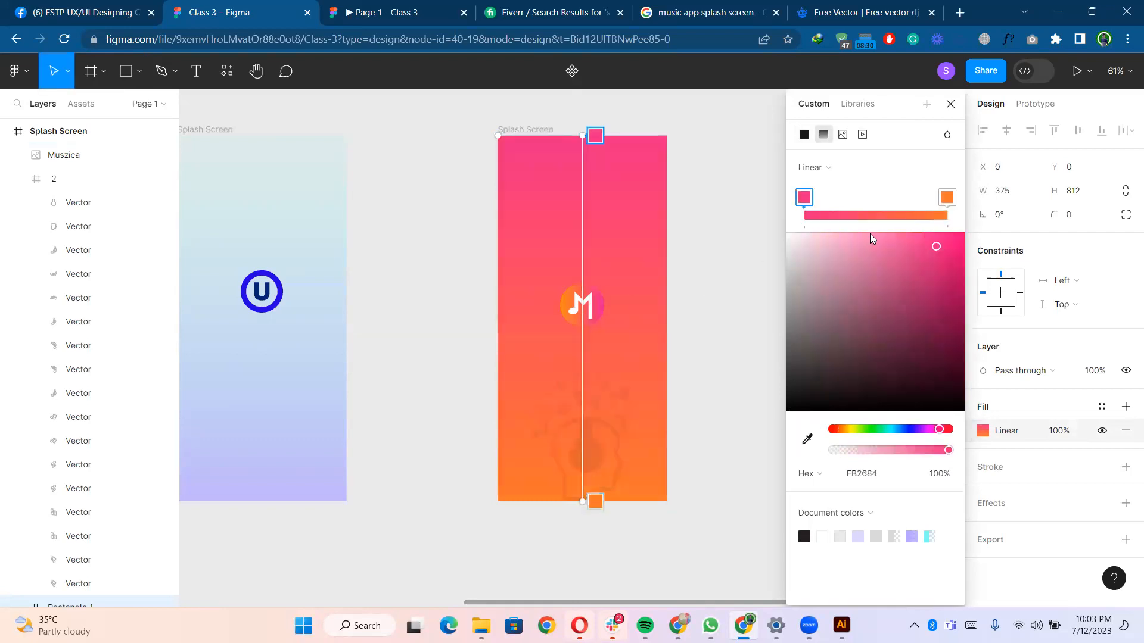
pyautogui.moveTo(925, 251); pyautogui.dragTo(880, 232)
pyautogui.moveTo(950, 451); pyautogui.dragTo(863, 457)
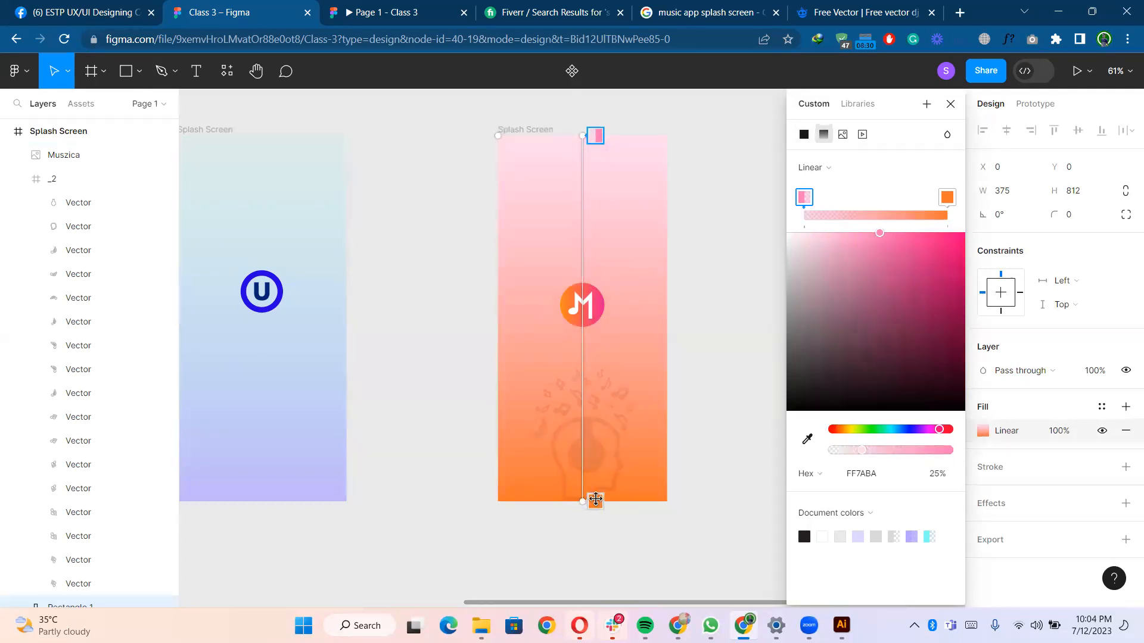
# - Lighten the gradient's bottom stop to FFAC7C and set its opacity to 72%
pyautogui.click(596, 502)
pyautogui.moveTo(936, 236); pyautogui.dragTo(878, 232)
pyautogui.moveTo(940, 454); pyautogui.dragTo(912, 454)
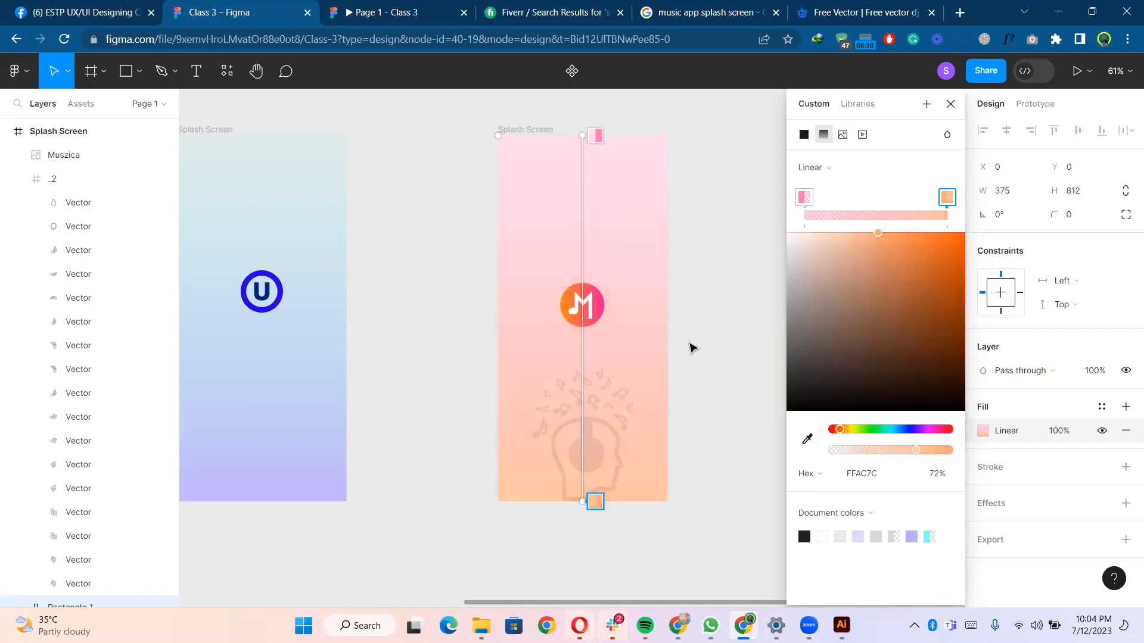
pyautogui.click(694, 342)
pyautogui.click(701, 333)
# - Draw a 104 × 104 circle over the M logo and move it beneath the logo in the layer order
pyautogui.scroll(3, 701, 339)
pyautogui.click(568, 269)
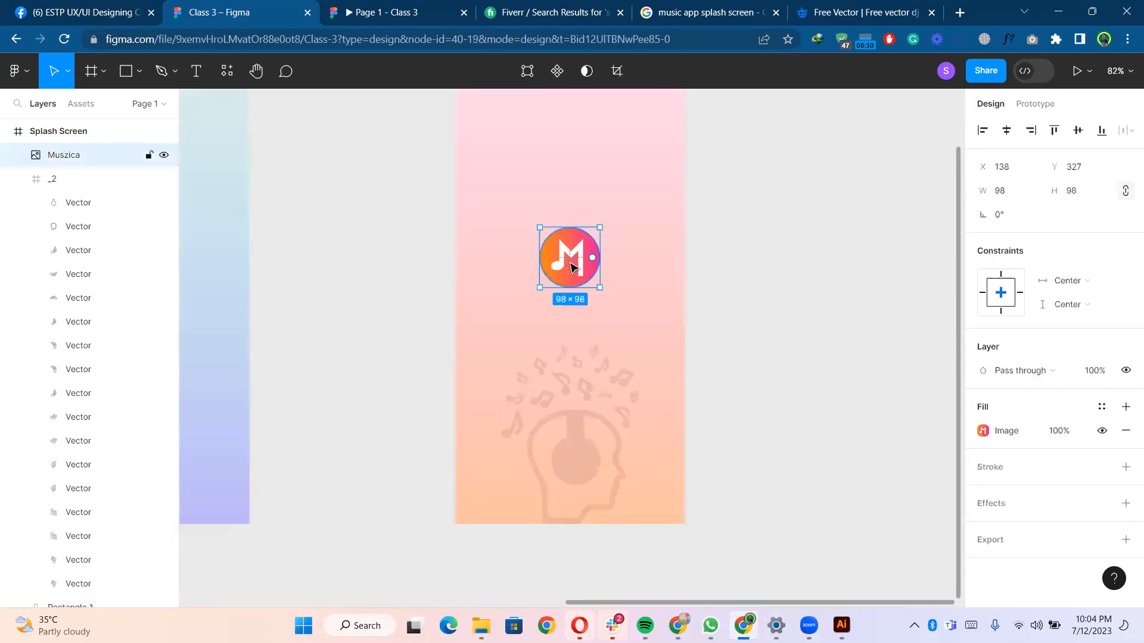
pyautogui.press('o')
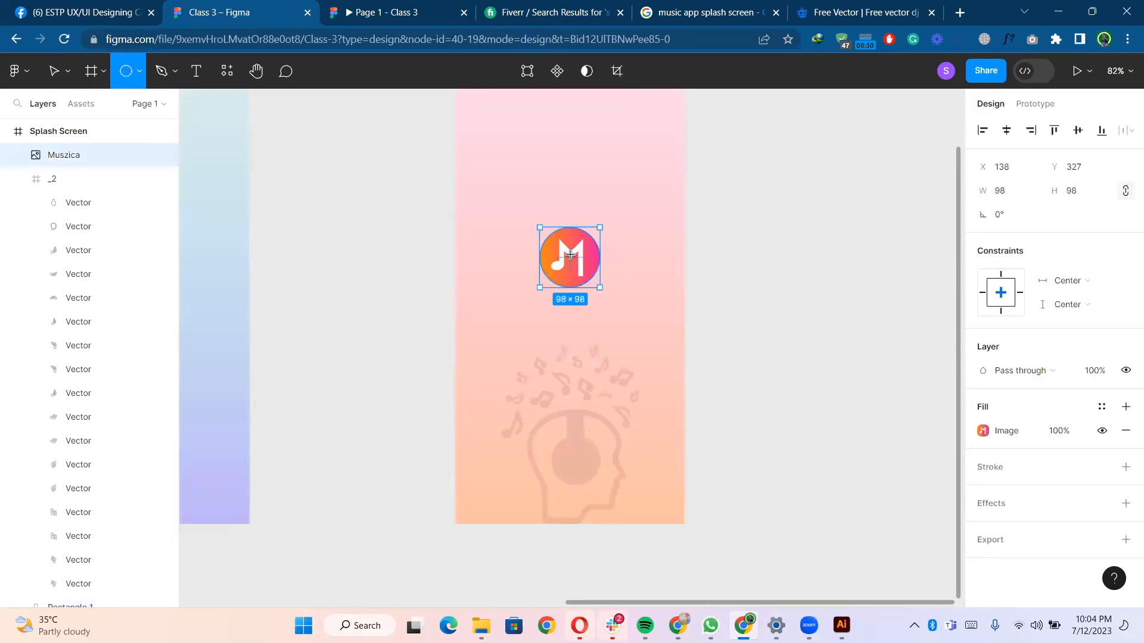
pyautogui.moveTo(570, 257)
pyautogui.mouseDown()
pyautogui.moveTo(597, 284)
pyautogui.moveTo(569, 251)
pyautogui.mouseUp()
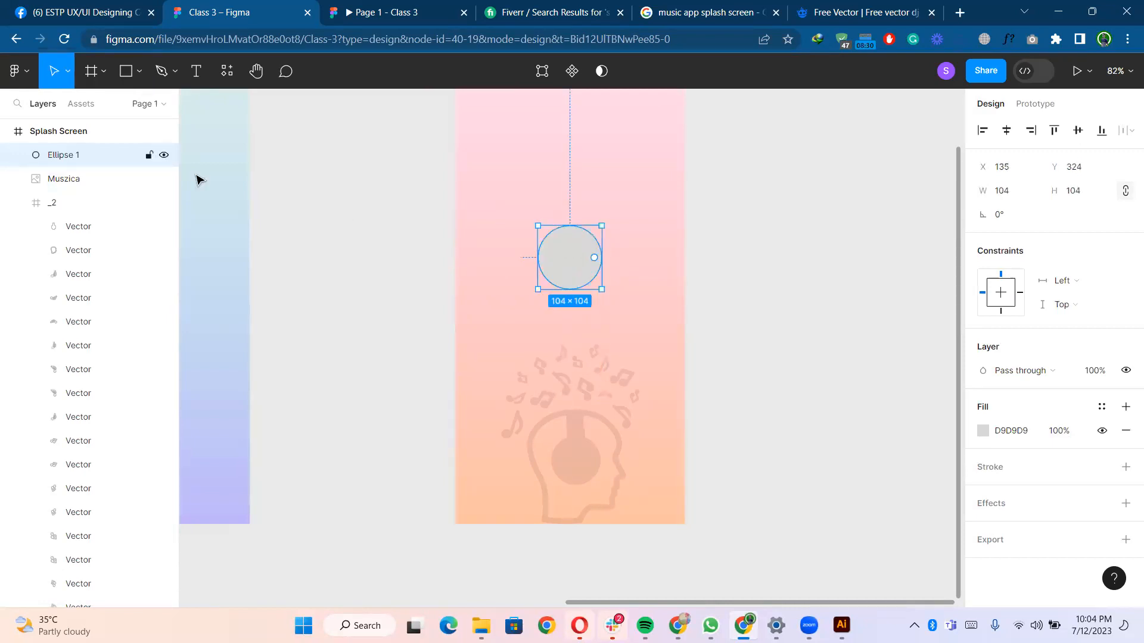
pyautogui.scroll(1, 57, 189)
pyautogui.moveTo(60, 195); pyautogui.dragTo(68, 170)
# - Remove the circle's fill and give it a black stroke
pyautogui.click(602, 262)
pyautogui.scroll(5, 602, 262)
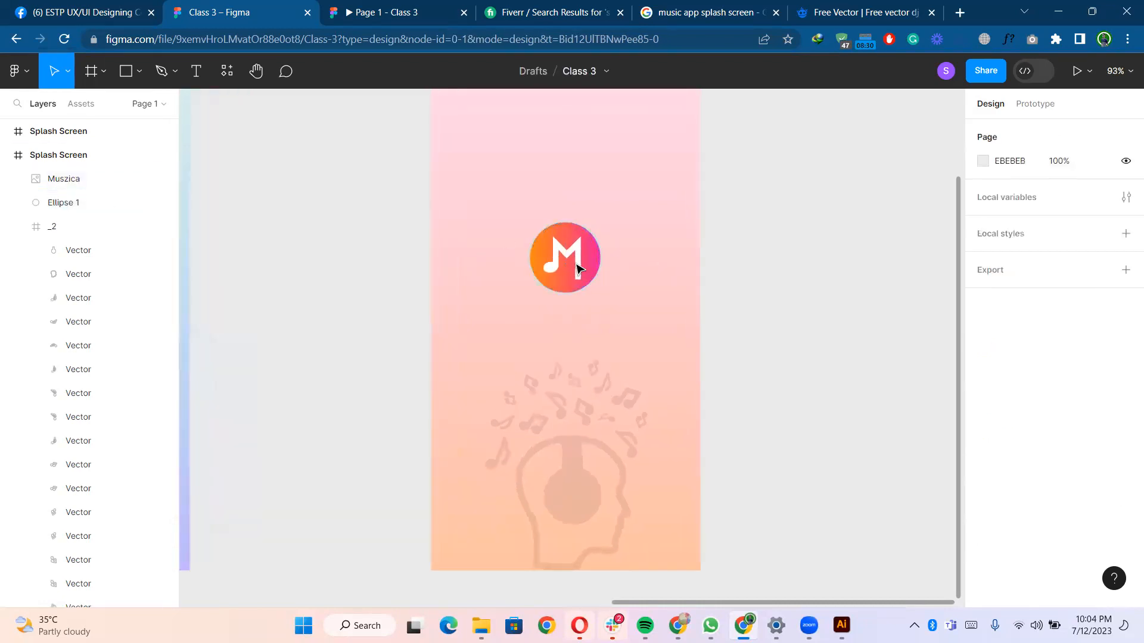
pyautogui.click(630, 237)
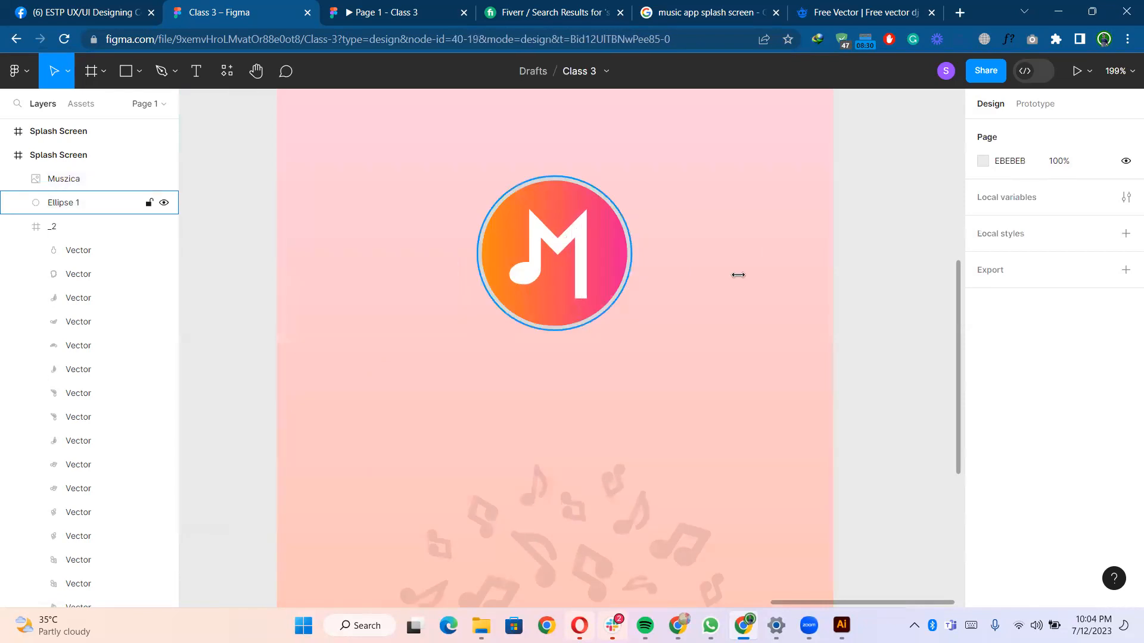
pyautogui.click(1125, 430)
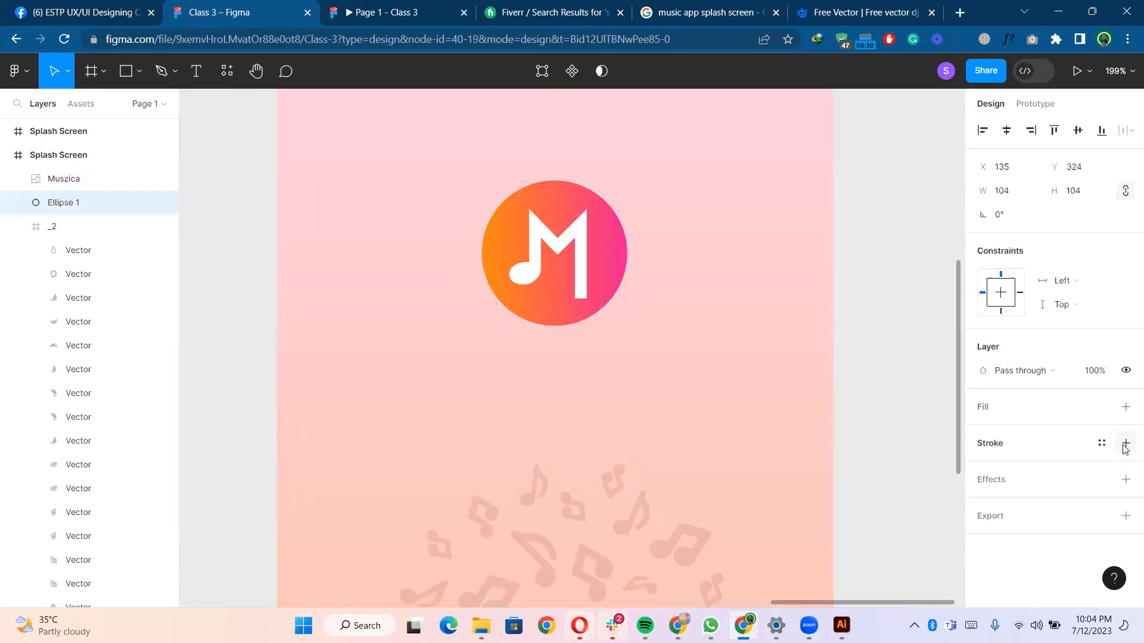
pyautogui.click(1125, 442)
pyautogui.click(983, 467)
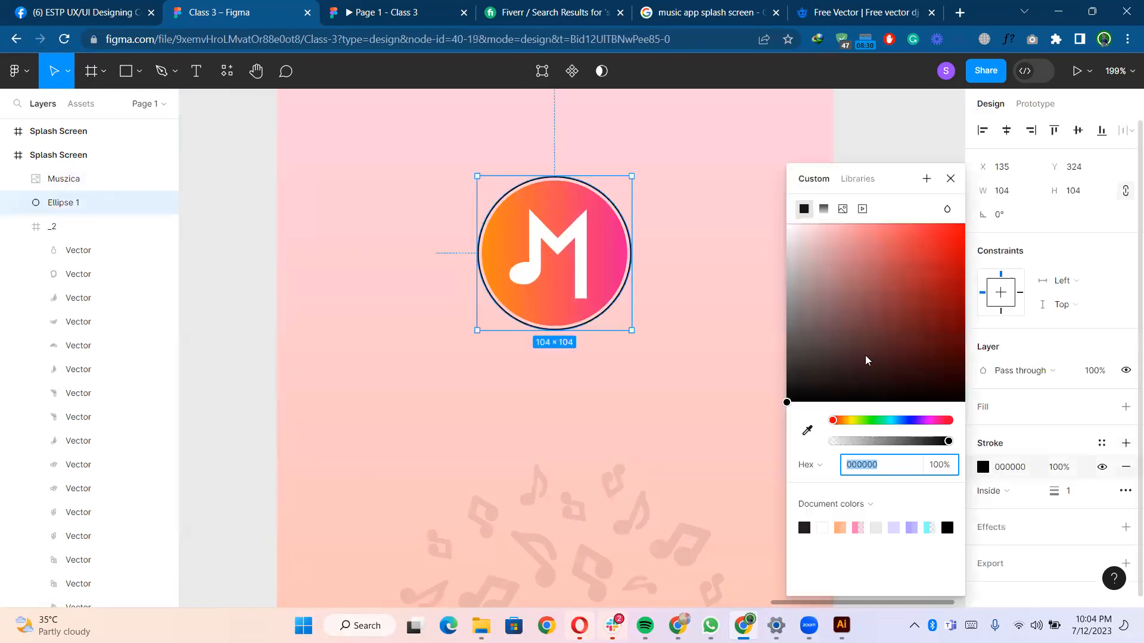
# - Set the circle's stroke weight to 2 and its position to Center
pyautogui.click(1076, 492)
pyautogui.press('Up')
pyautogui.click(1006, 491)
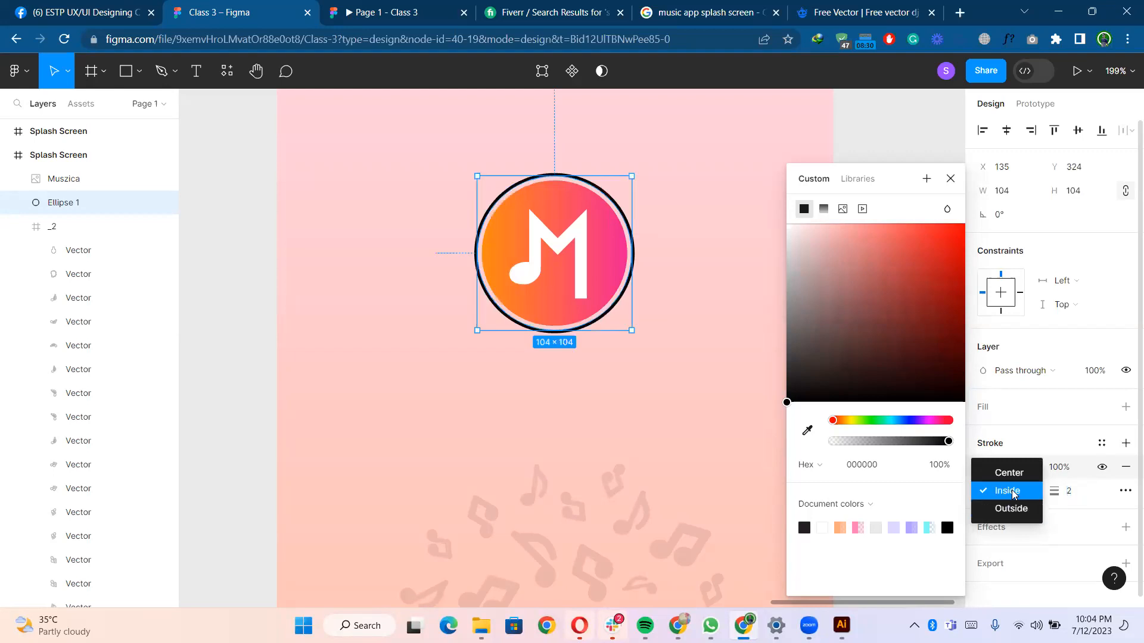
pyautogui.click(1009, 473)
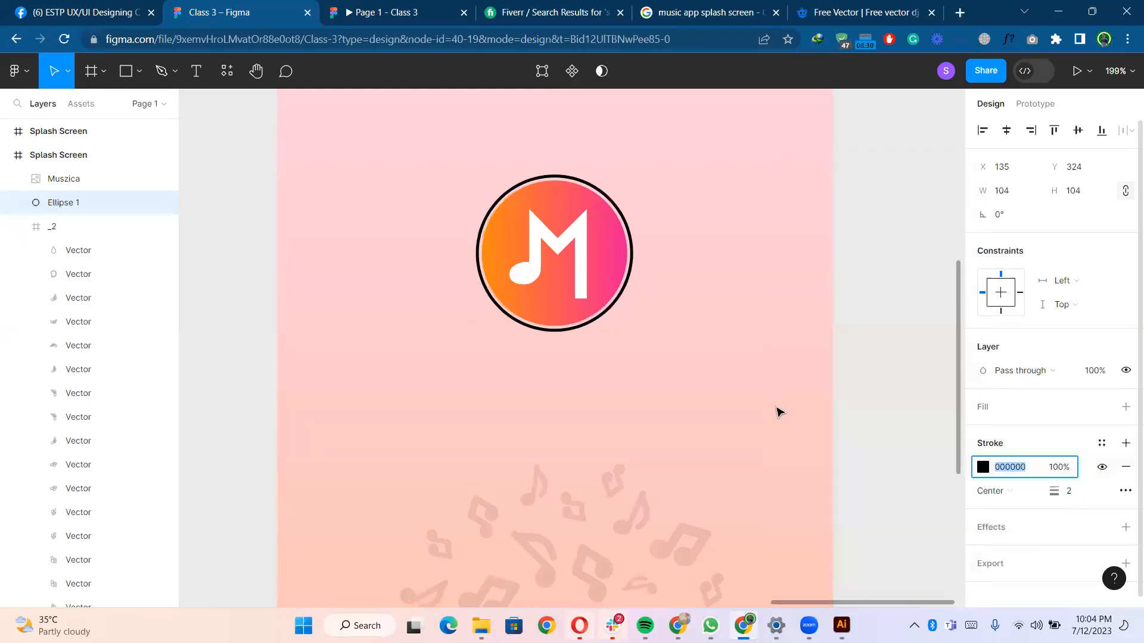
pyautogui.click(854, 298)
# - Give the pink splash screen frame a corner radius of 20
pyautogui.scroll(-5, 856, 295)
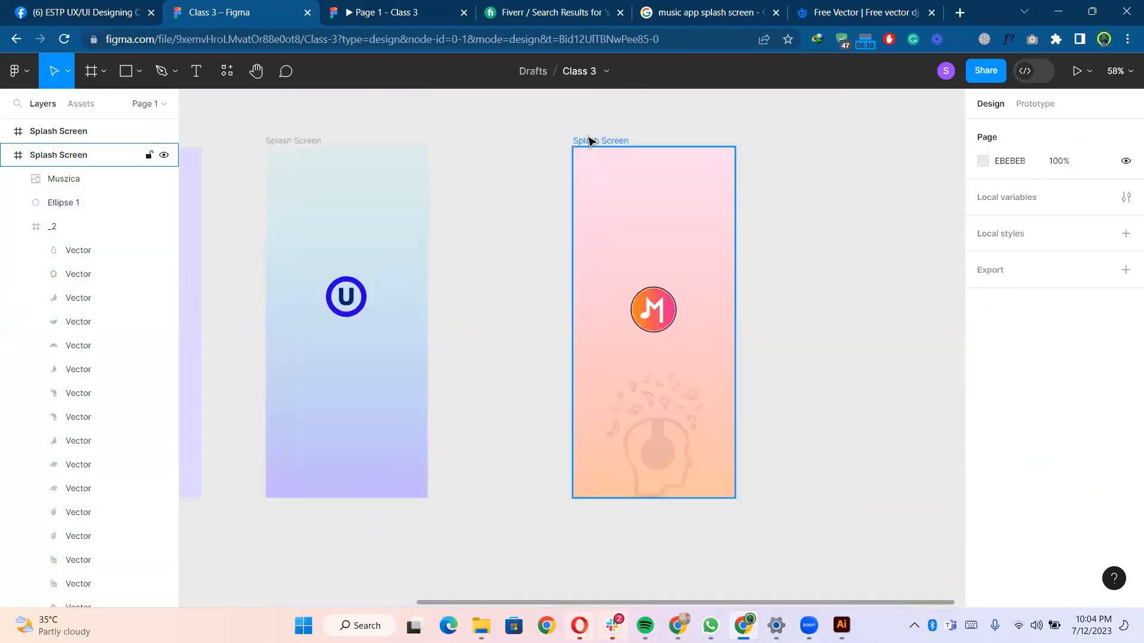
pyautogui.click(590, 141)
pyautogui.click(1080, 239)
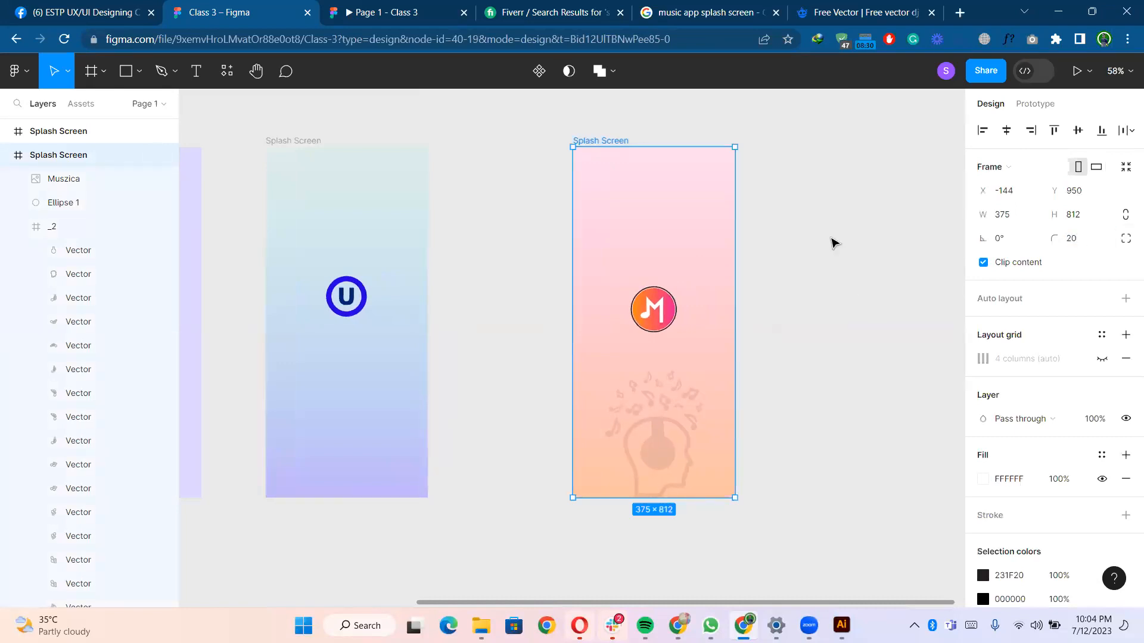
pyautogui.click(828, 246)
# - Change the page background colour to CFCFCF
pyautogui.scroll(-1, 817, 271)
pyautogui.hscroll(3, 769, 271)
pyautogui.scroll(2, 709, 268)
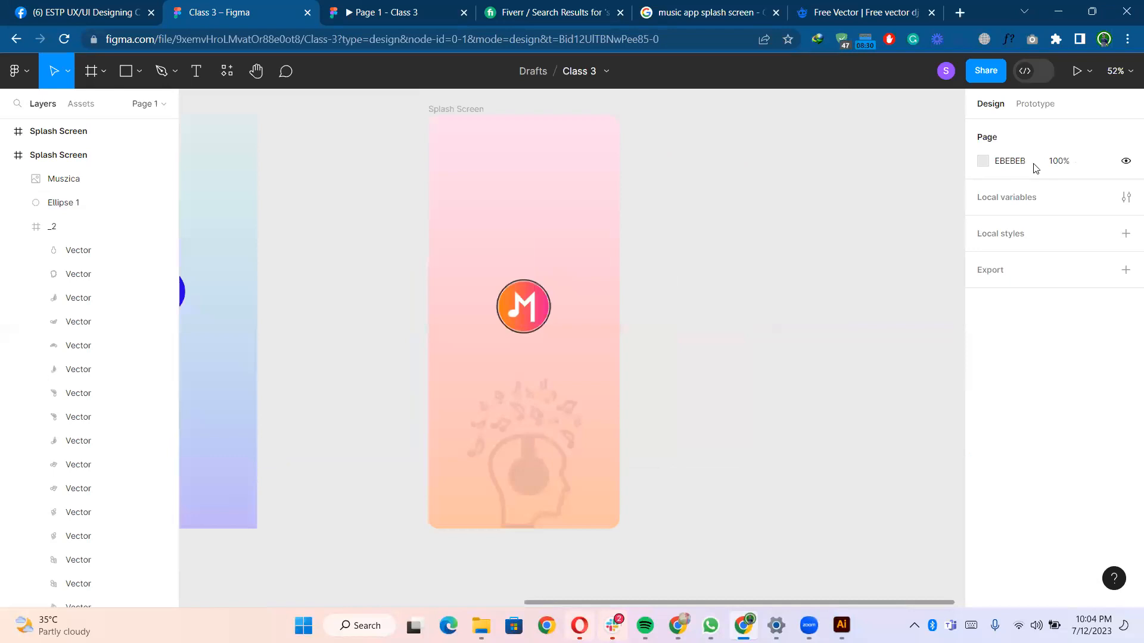
pyautogui.click(983, 161)
pyautogui.moveTo(811, 240); pyautogui.dragTo(697, 223)
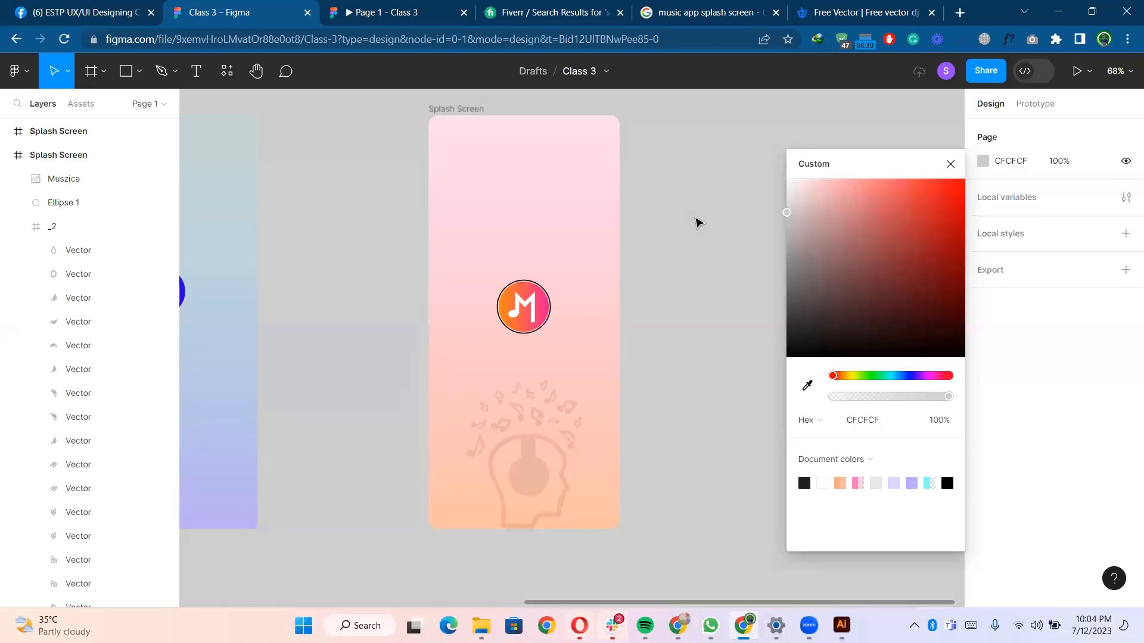
pyautogui.click(688, 216)
pyautogui.scroll(-3, 719, 270)
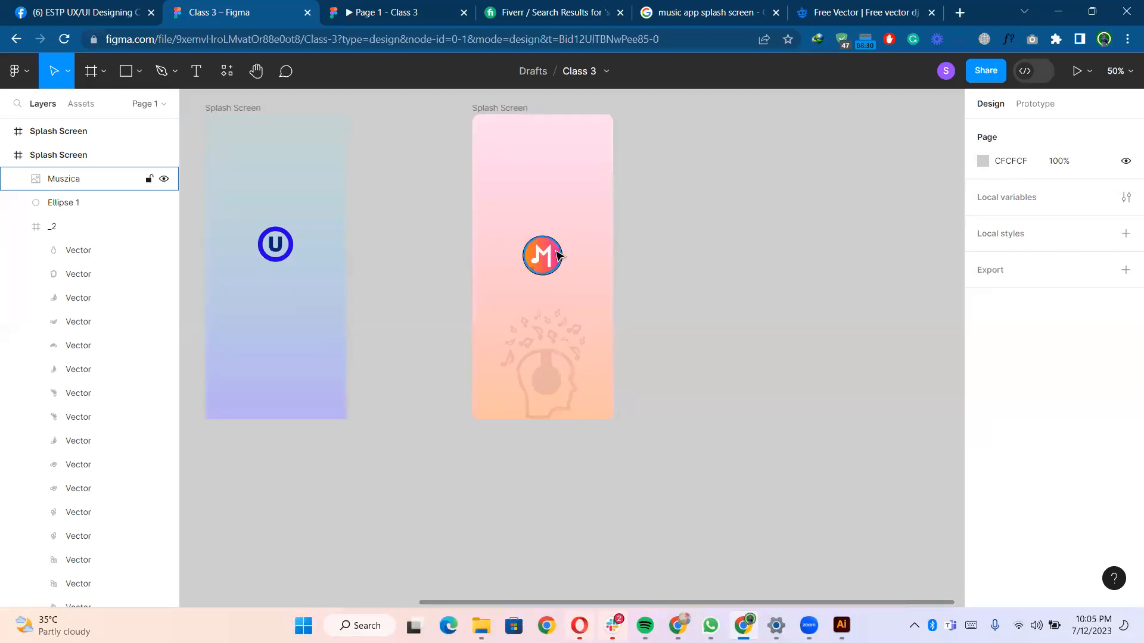
# - Enlarge the headphone silhouette frame to 276 × 360 and reposition it below the logo
pyautogui.click(566, 353)
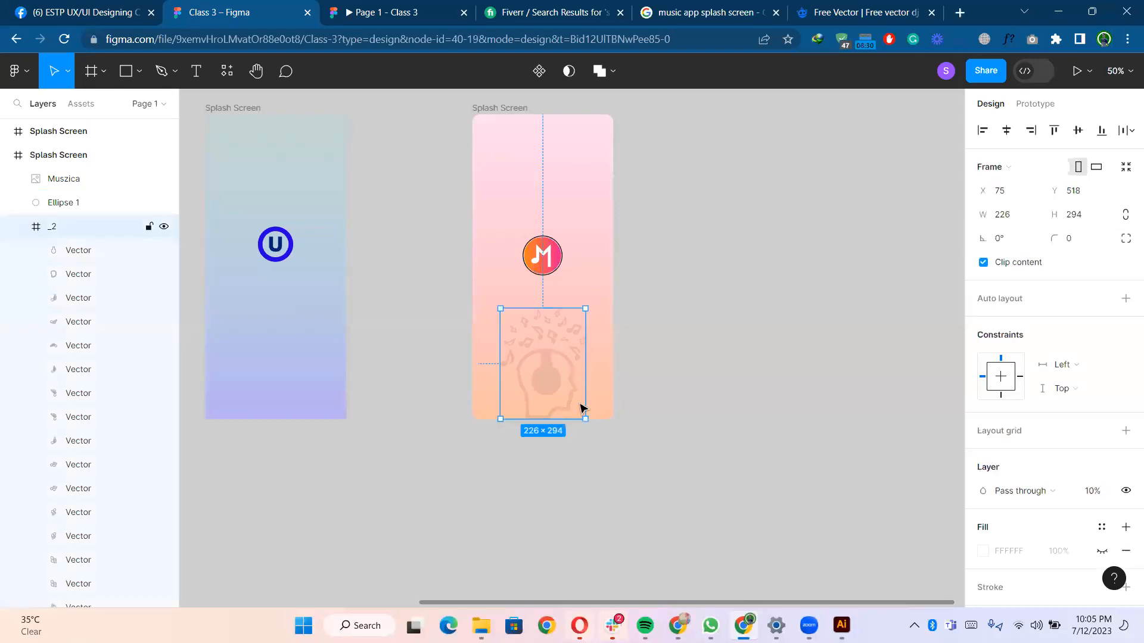
pyautogui.moveTo(591, 423); pyautogui.dragTo(598, 433)
pyautogui.moveTo(566, 369); pyautogui.dragTo(567, 360)
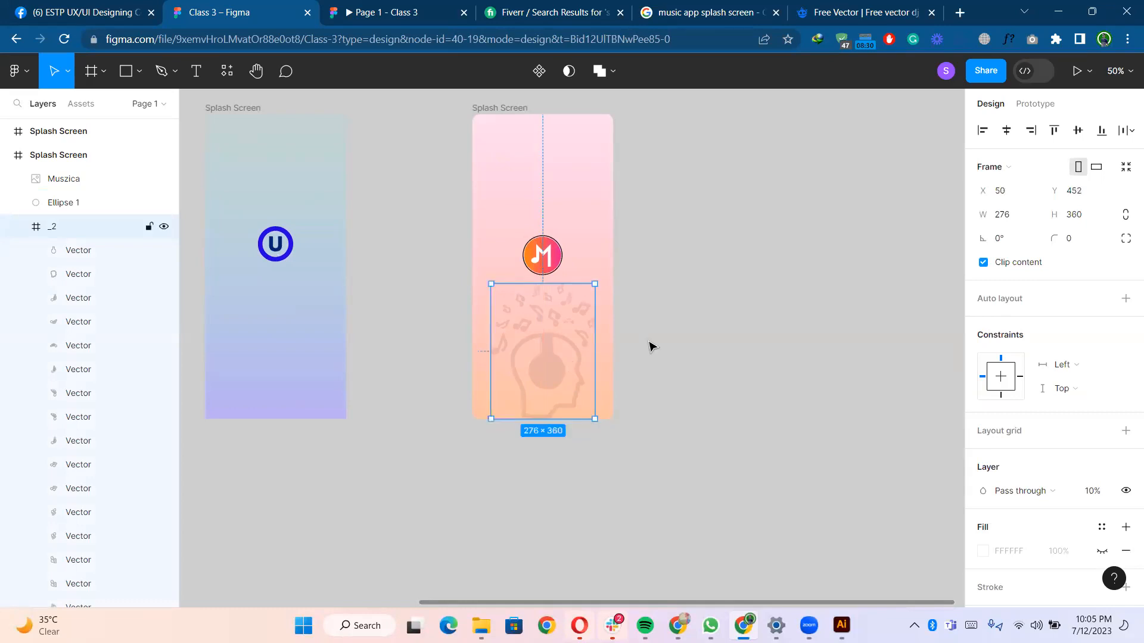
pyautogui.click(653, 347)
# - Lower the headphone silhouette frame's layer opacity below 10%
pyautogui.scroll(-1, 613, 319)
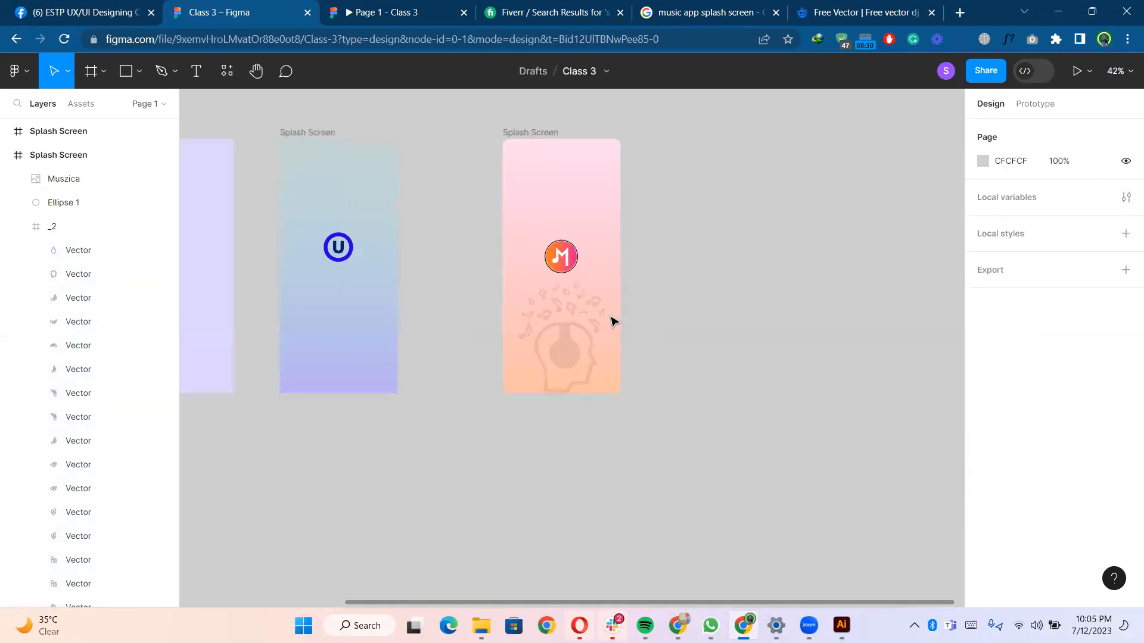
pyautogui.scroll(3, 554, 354)
pyautogui.click(567, 276)
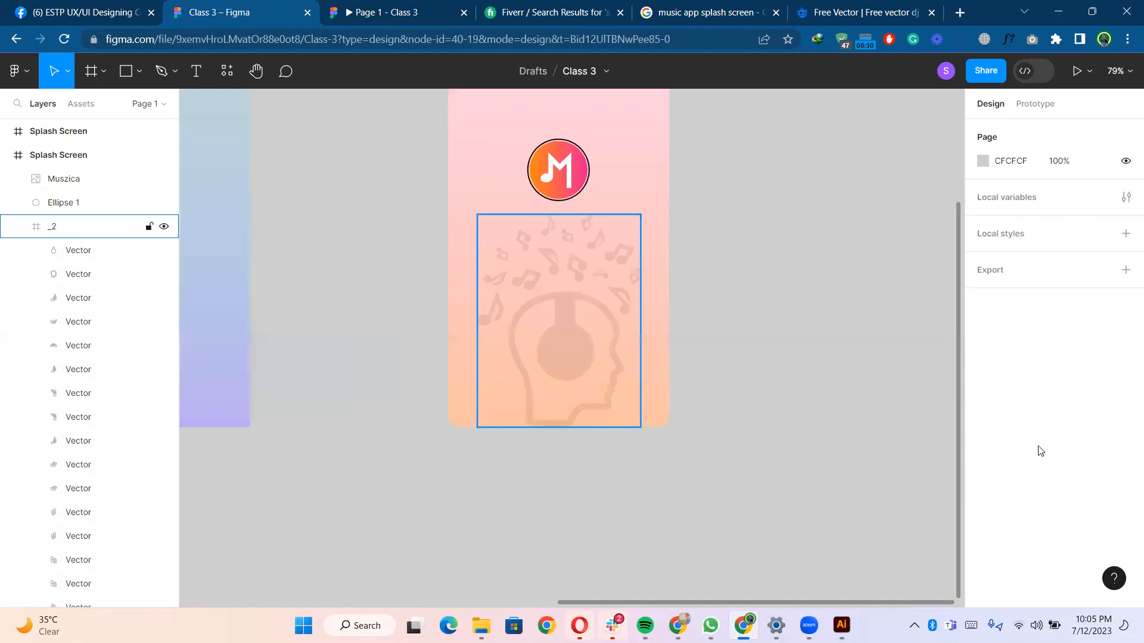
pyautogui.click(1099, 498)
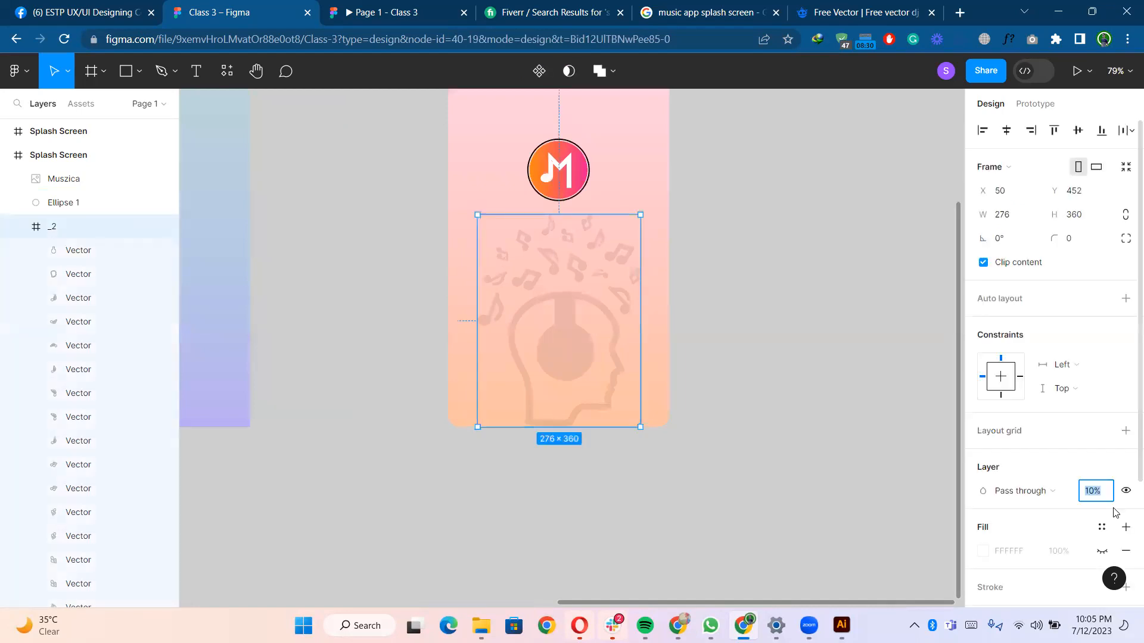
pyautogui.press('Down')
pyautogui.press('Down')
pyautogui.press('Down')
pyautogui.press('Down')
pyautogui.press('Down')
pyautogui.press('Down')
pyautogui.press('Down')
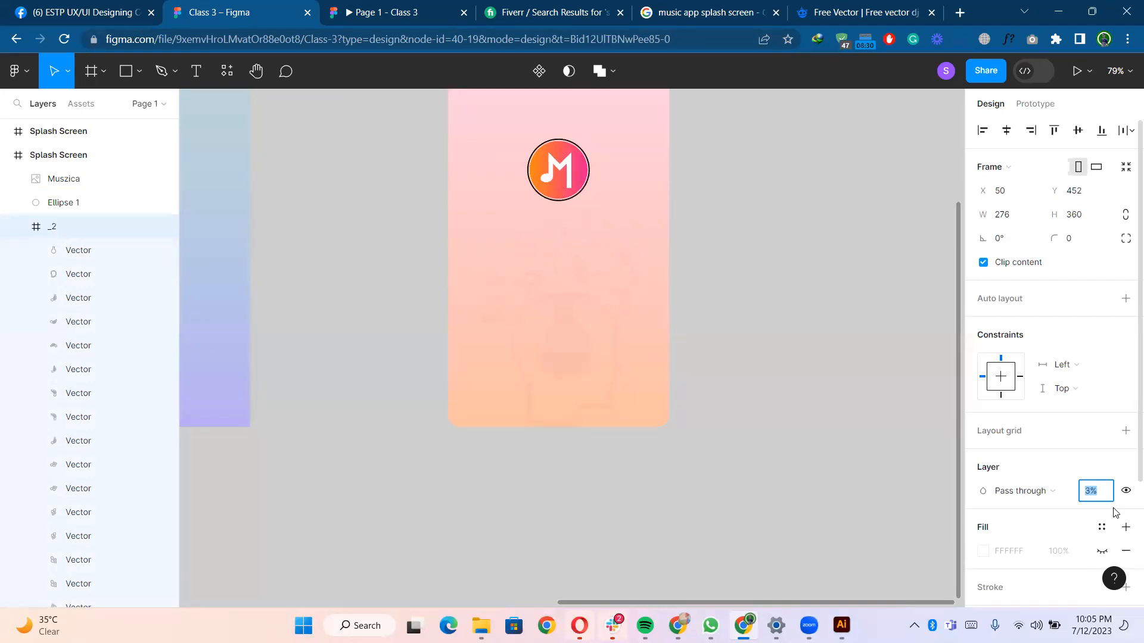
pyautogui.click(807, 396)
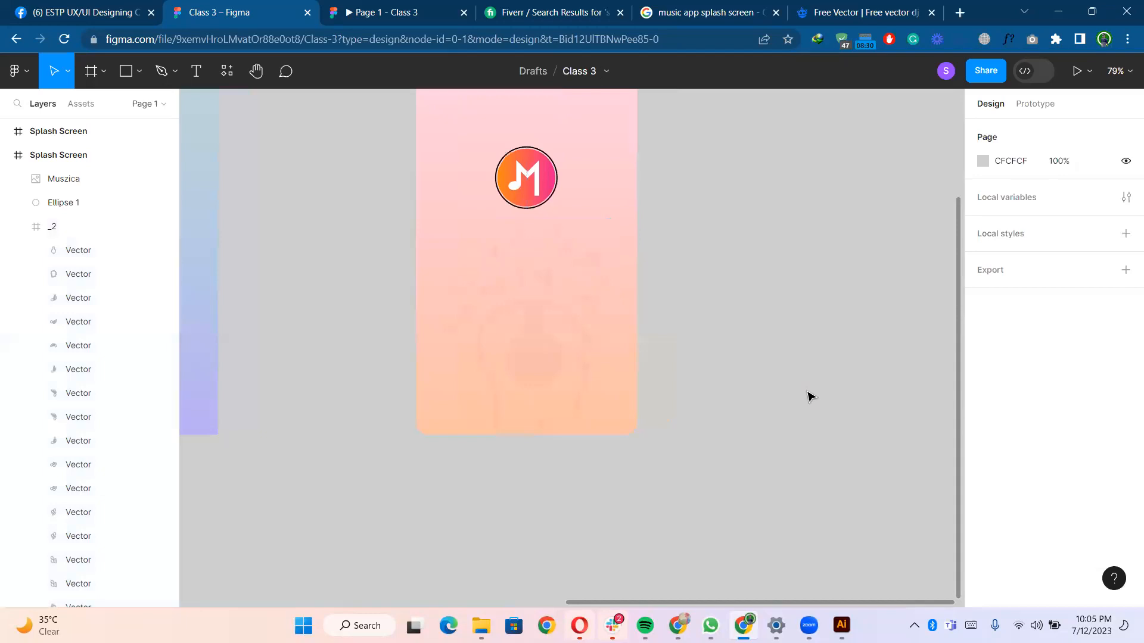
# - Select the pink splash screen frame and check it in the prototype preview tab
pyautogui.scroll(-3, 447, 105)
pyautogui.click(451, 104)
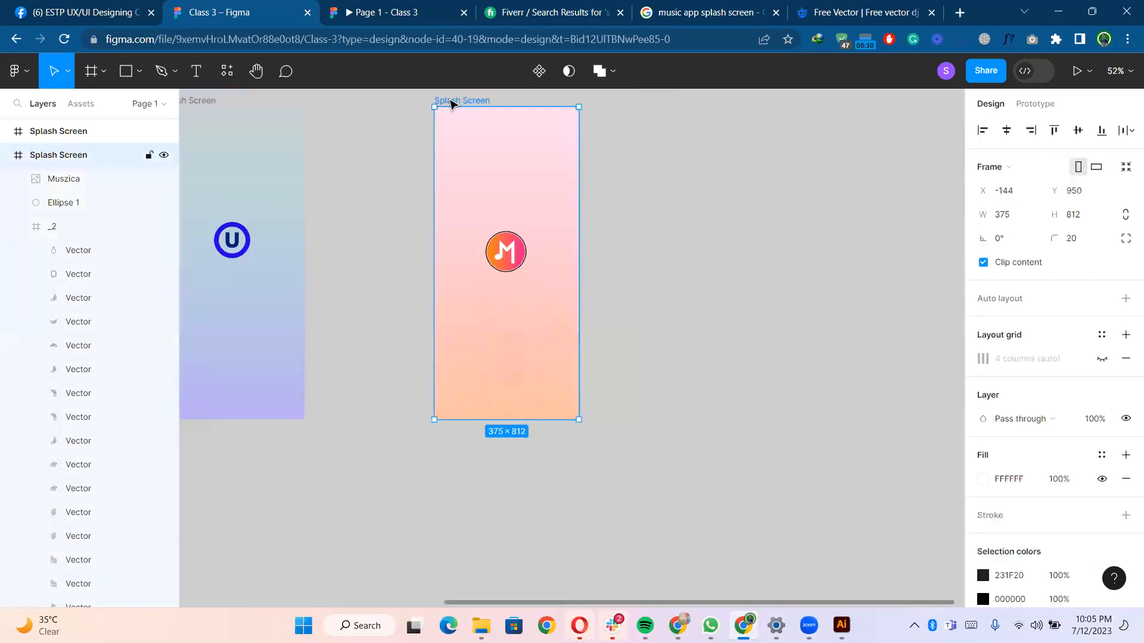
pyautogui.hotkey('ctrl', 'Tab')
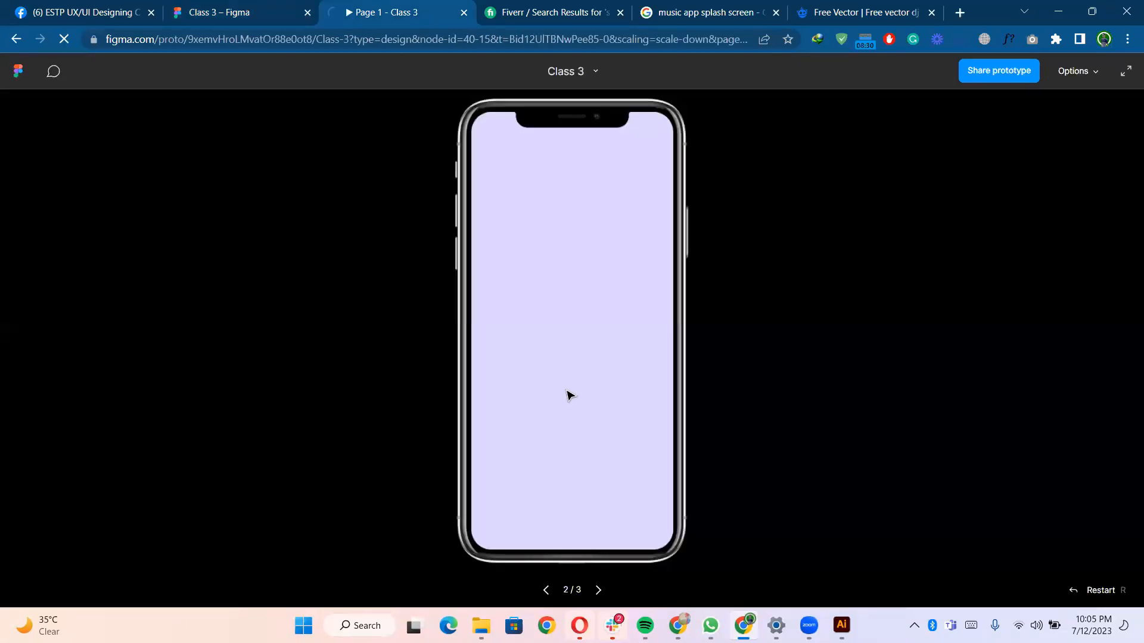
pyautogui.hotkey('ctrl', 'shift', 'Tab')
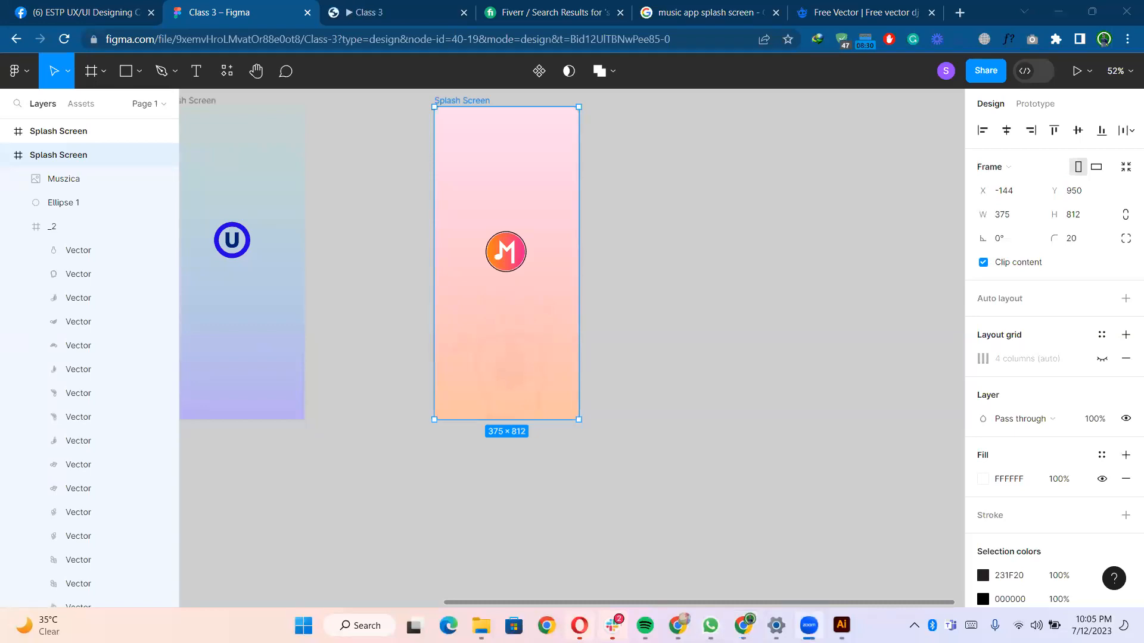
pyautogui.click(365, 11)
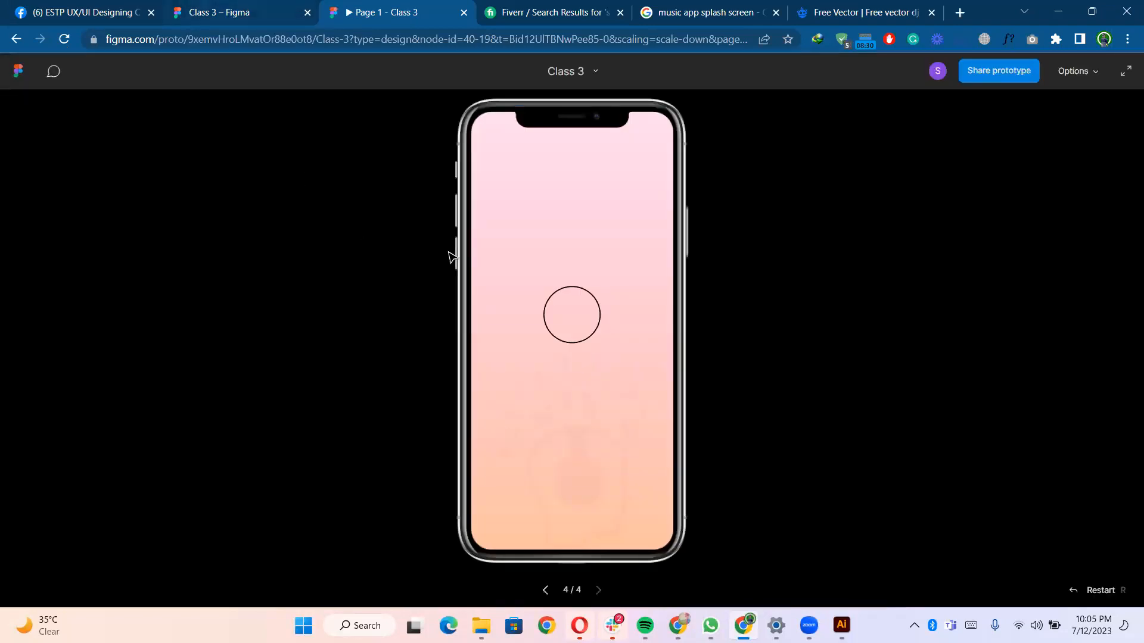
pyautogui.hotkey('ctrl', 'shift', 'Tab')
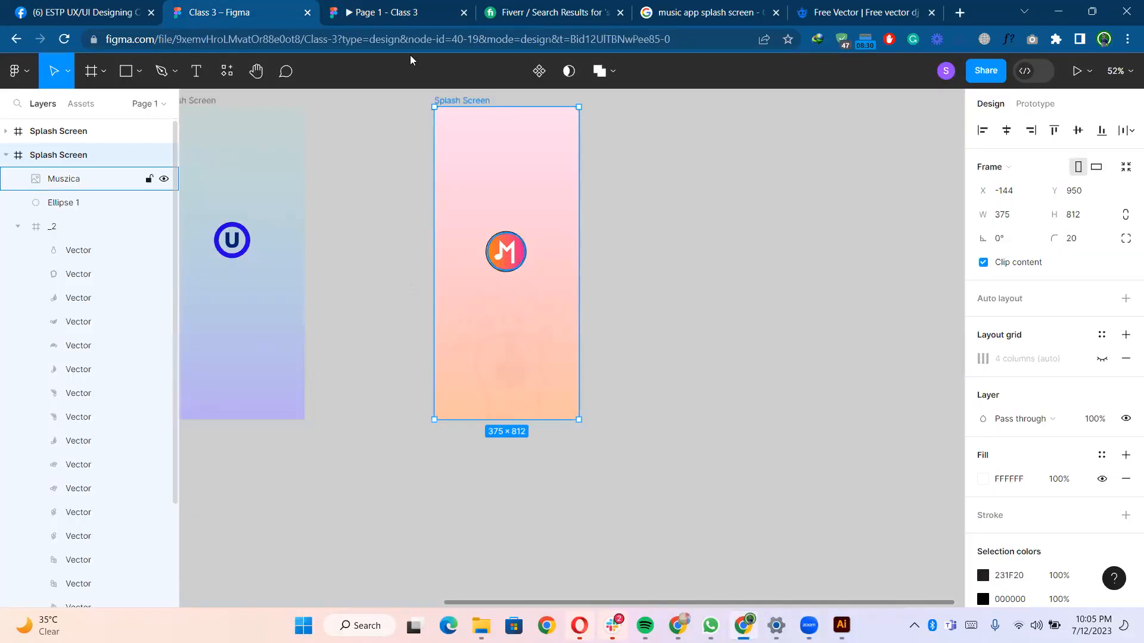
# - Check the splash screen in the prototype preview tab and return to the design file
pyautogui.hotkey('ctrl', 'Tab')
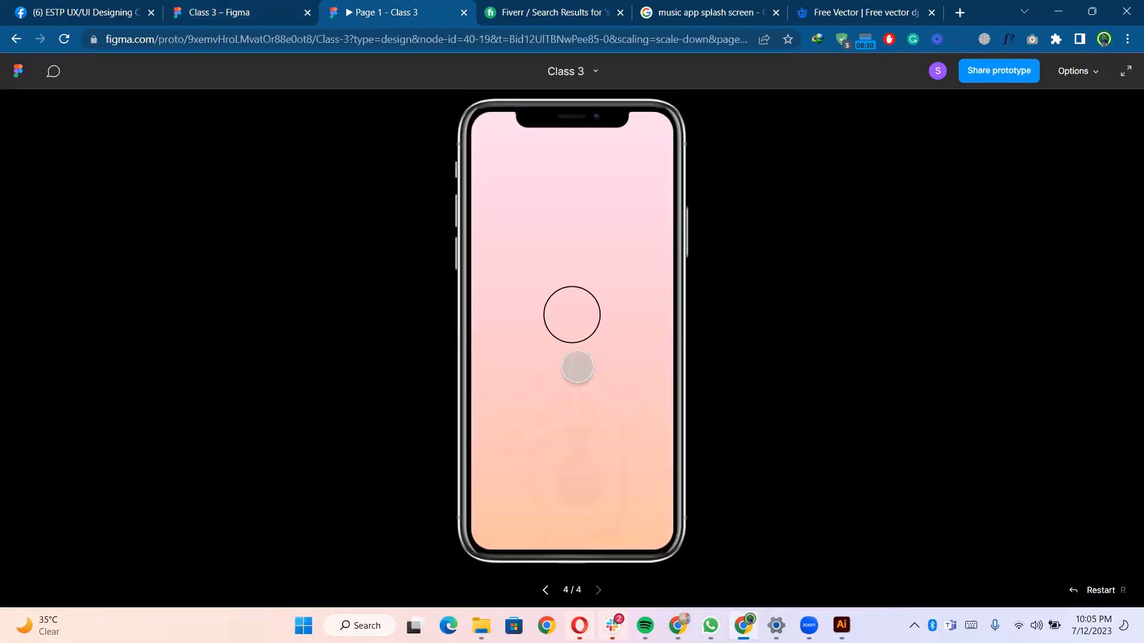
pyautogui.click(242, 9)
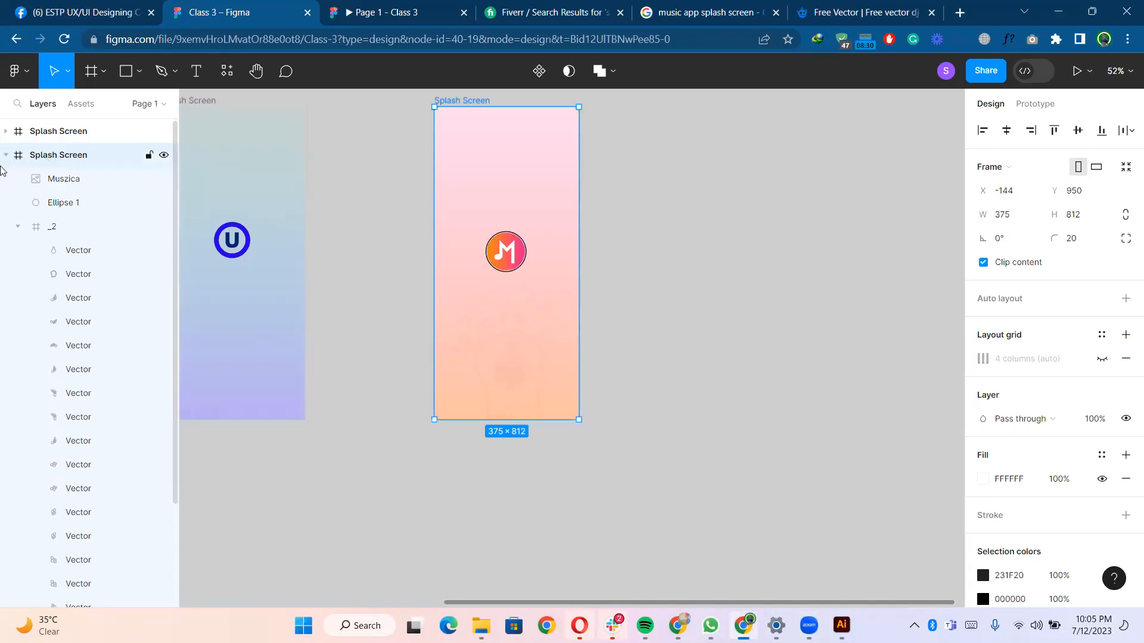
# - Select the three other splash screen frames and delete them, keeping only the pink M-logo screen
pyautogui.click(5, 156)
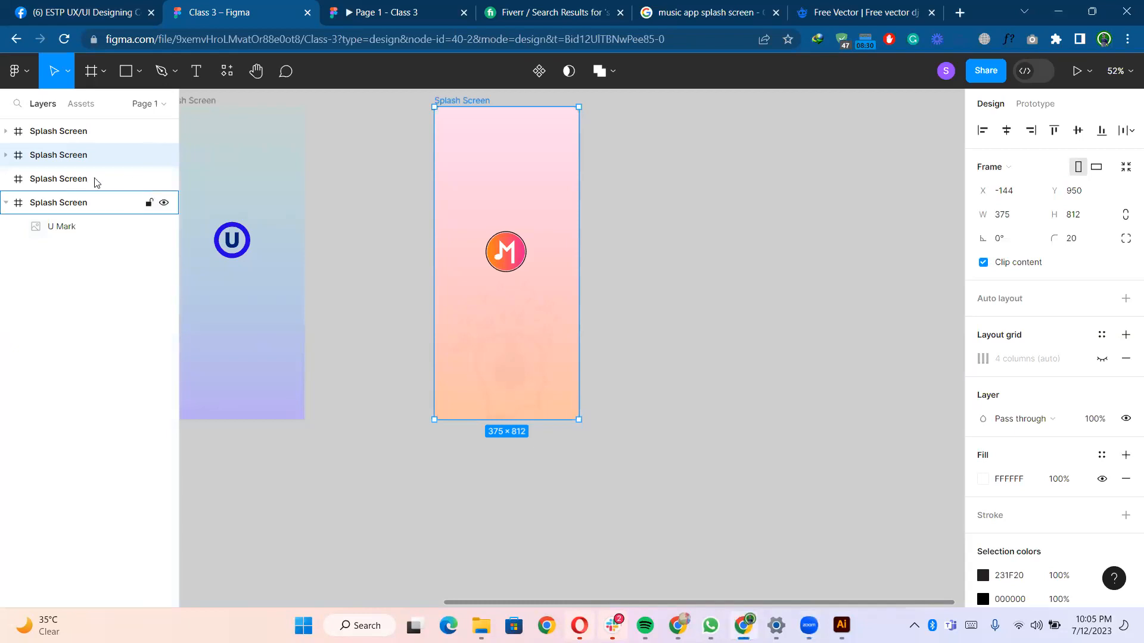
pyautogui.click(97, 200)
pyautogui.keyDown('shift'); pyautogui.click(92, 136); pyautogui.keyUp('shift')
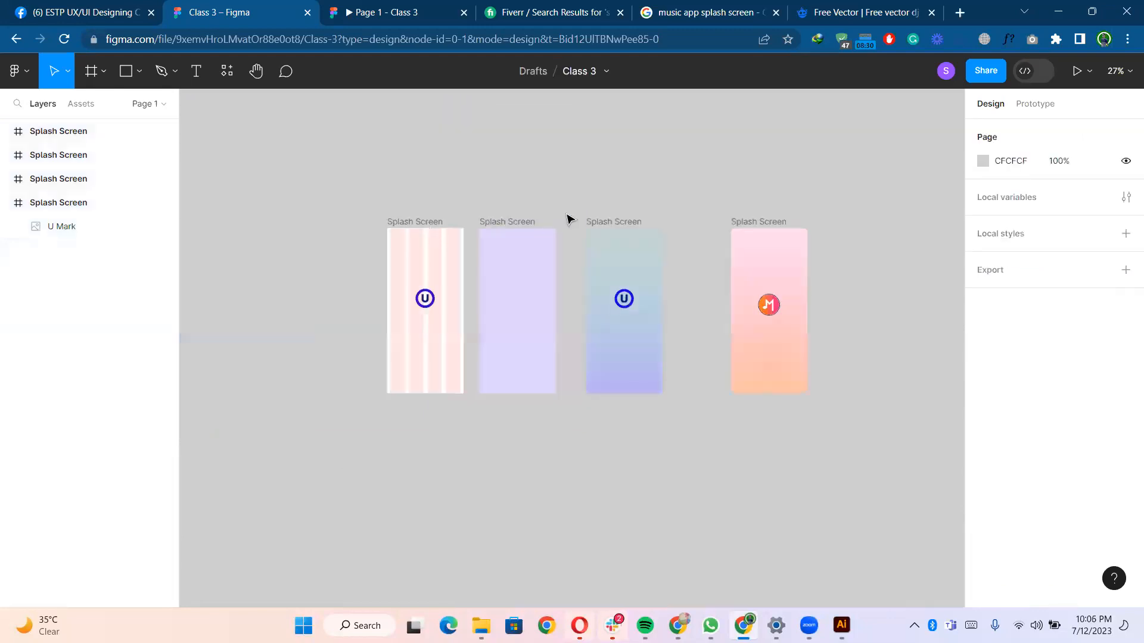
pyautogui.click(419, 221)
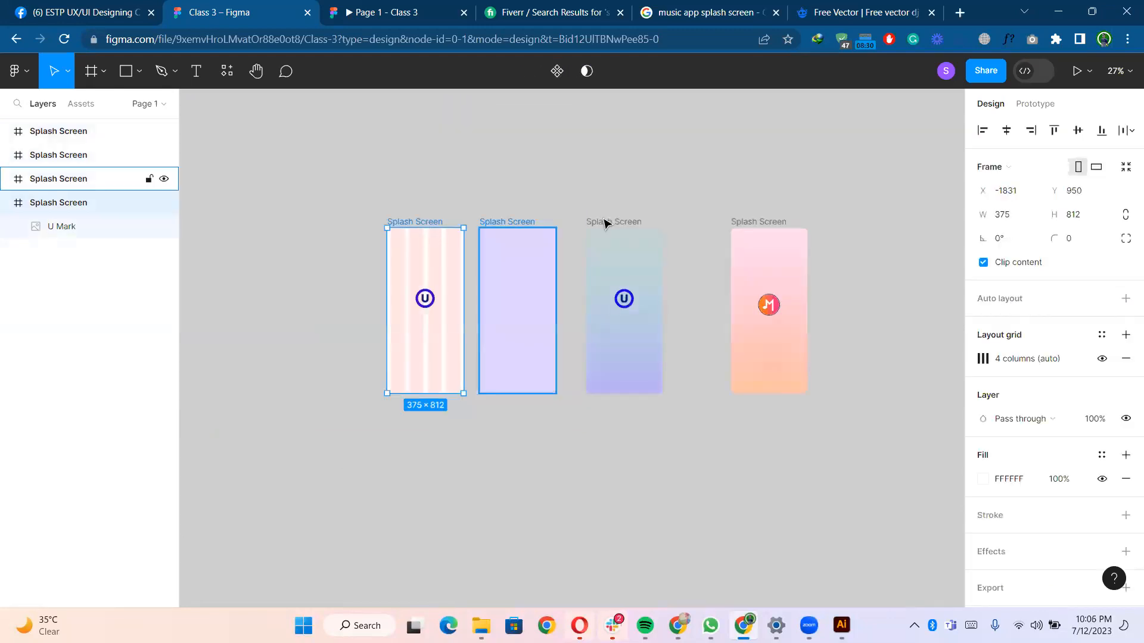
pyautogui.keyDown('shift'); pyautogui.click(511, 221); pyautogui.keyUp('shift')
pyautogui.keyDown('shift'); pyautogui.click(606, 221); pyautogui.keyUp('shift')
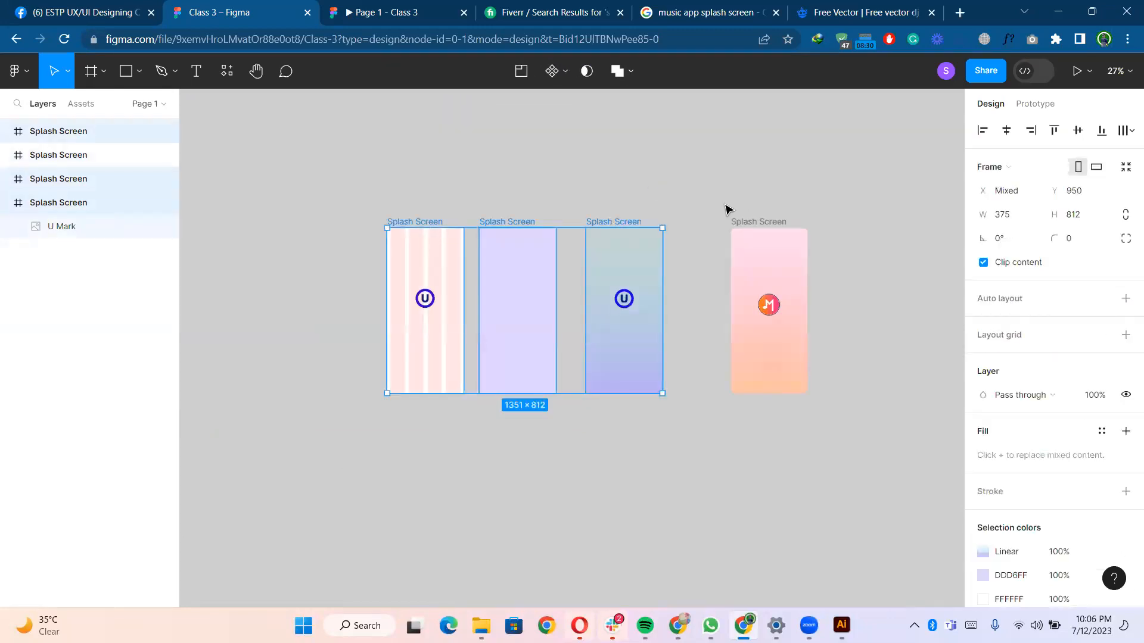
pyautogui.press('Delete')
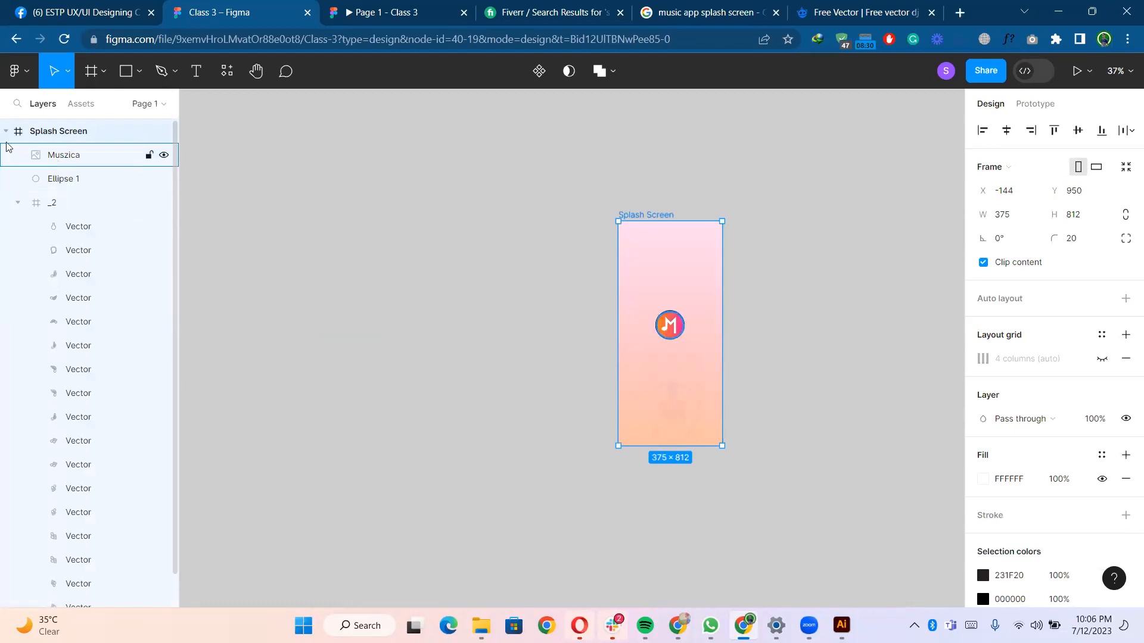
# - Move the Muszica logo layer out of the splash screen frame and check the prototype preview
pyautogui.click(68, 160)
pyautogui.moveTo(75, 141)
pyautogui.mouseDown()
pyautogui.moveTo(77, 123)
pyautogui.moveTo(90, 127)
pyautogui.mouseUp()
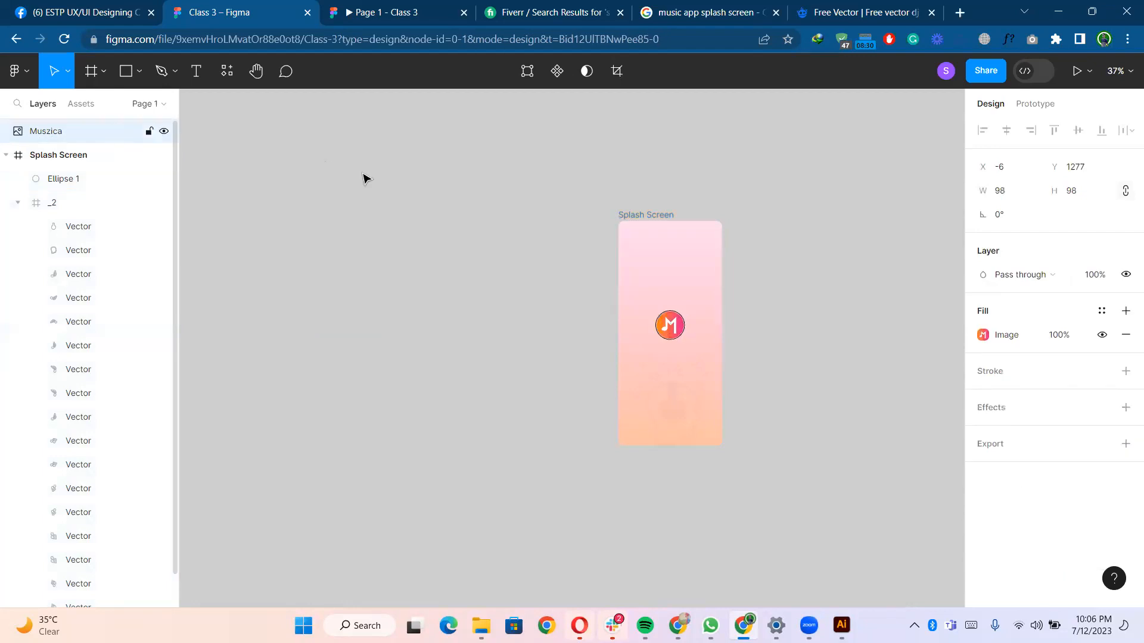
pyautogui.click(465, 212)
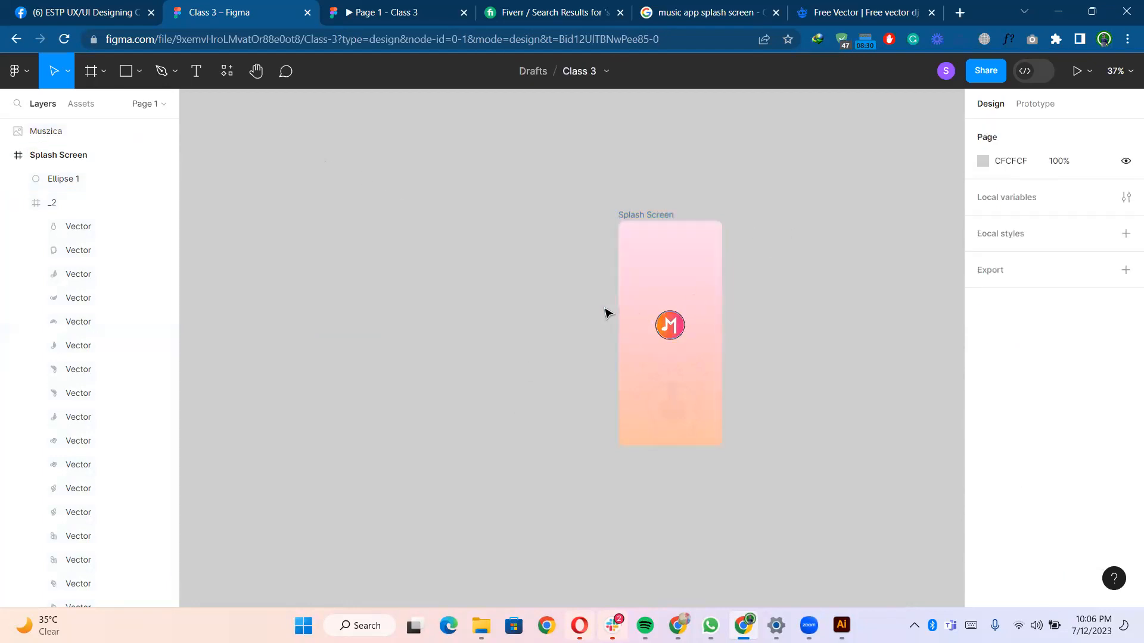
pyautogui.scroll(5, 605, 313)
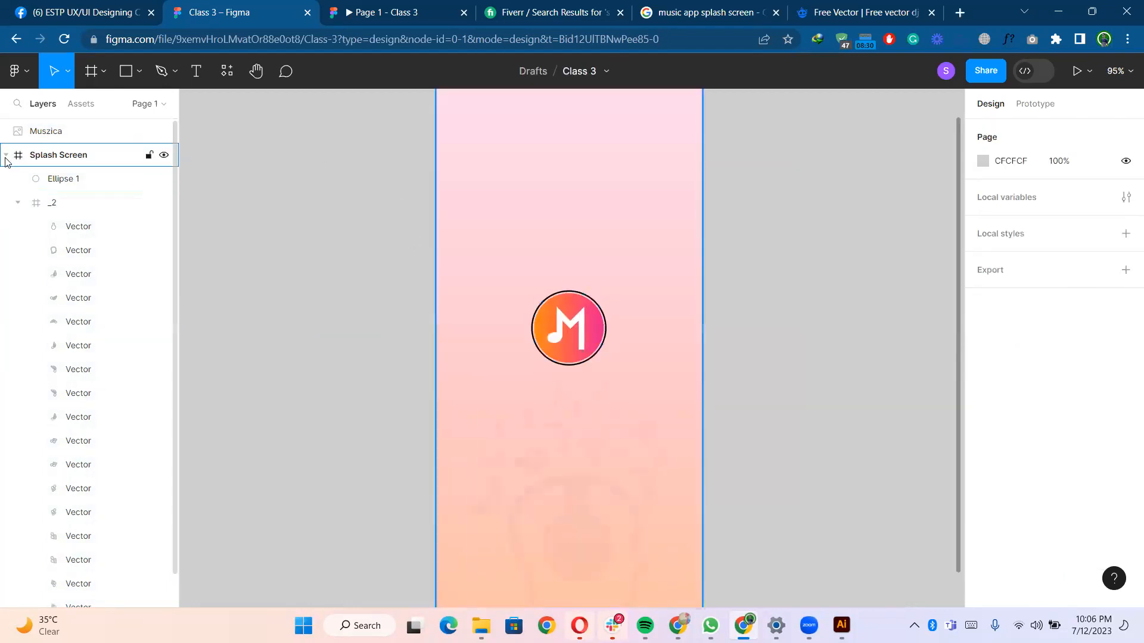
pyautogui.click(6, 157)
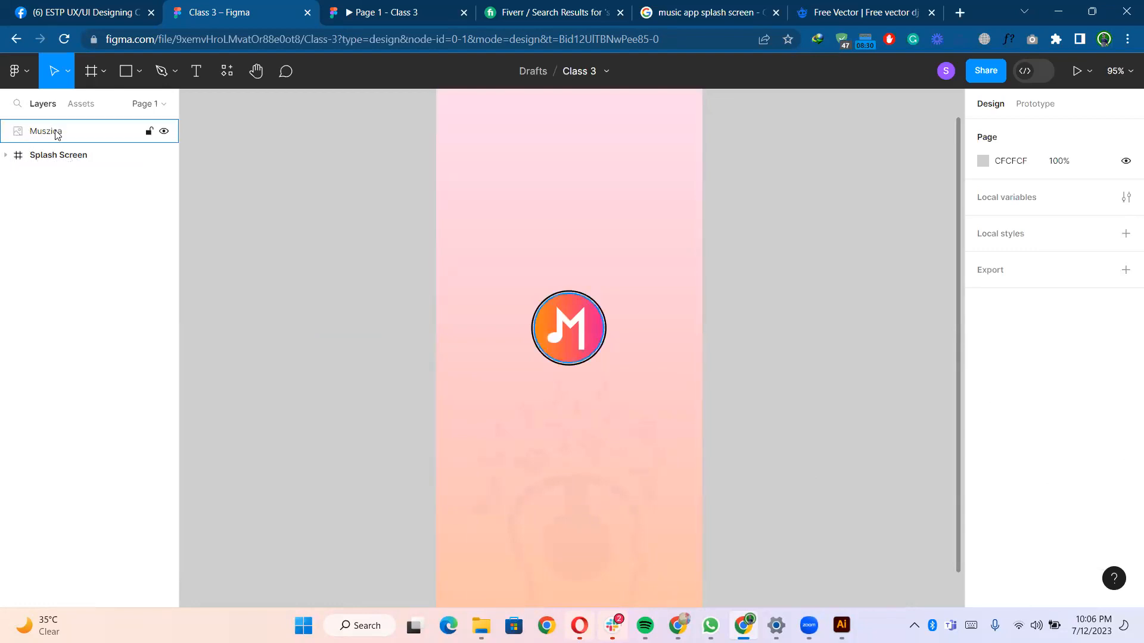
pyautogui.moveTo(59, 170); pyautogui.dragTo(52, 178)
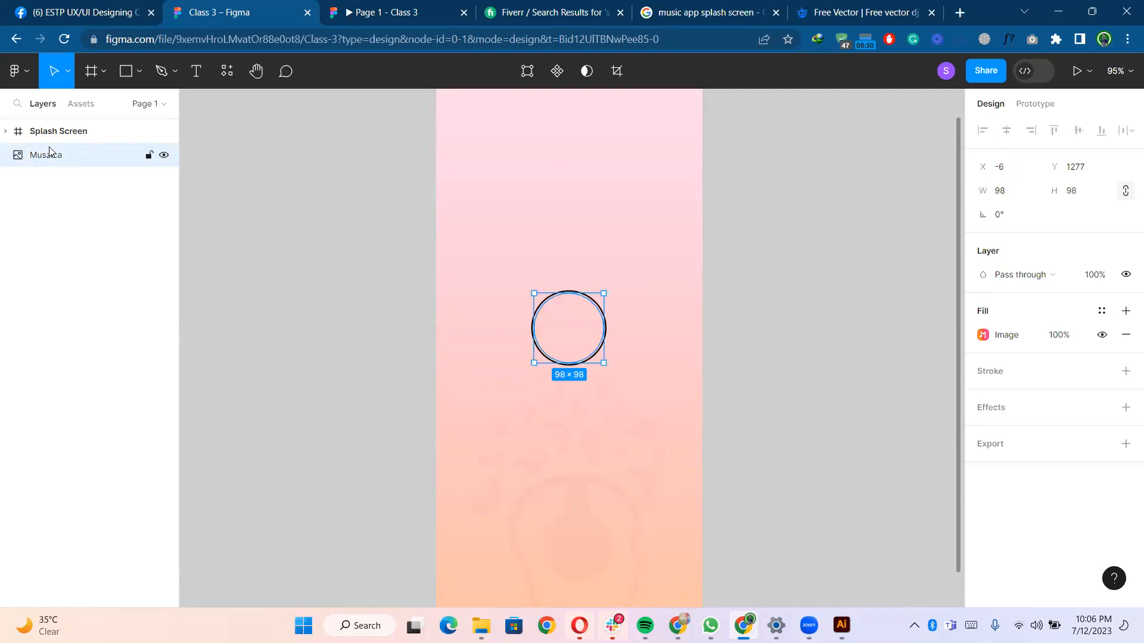
pyautogui.moveTo(58, 125); pyautogui.dragTo(60, 132)
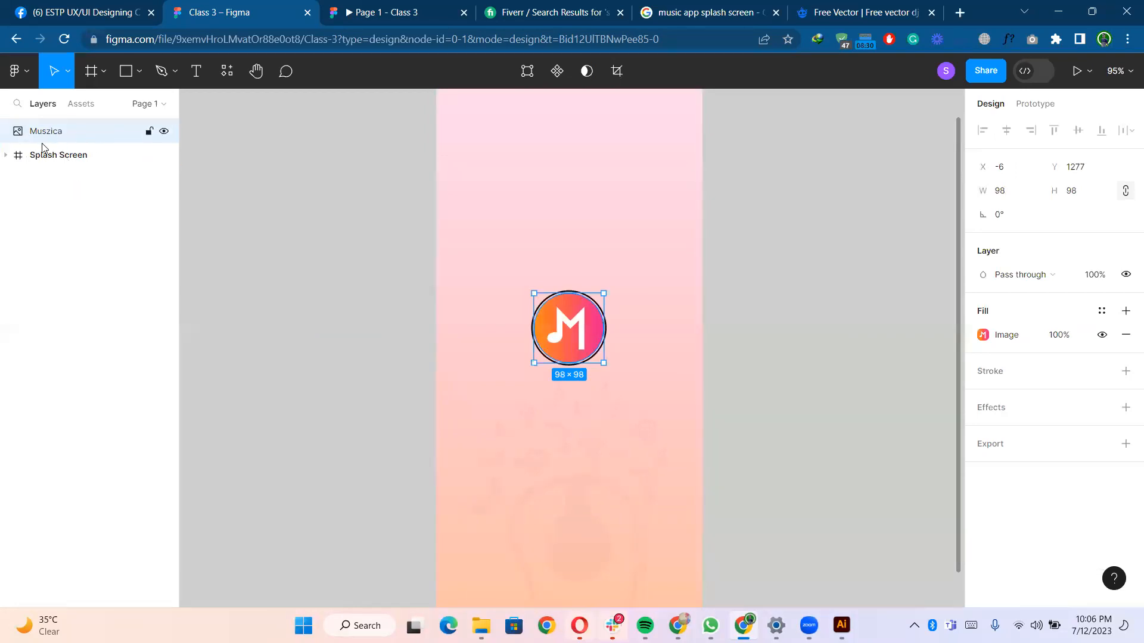
pyautogui.click(376, 12)
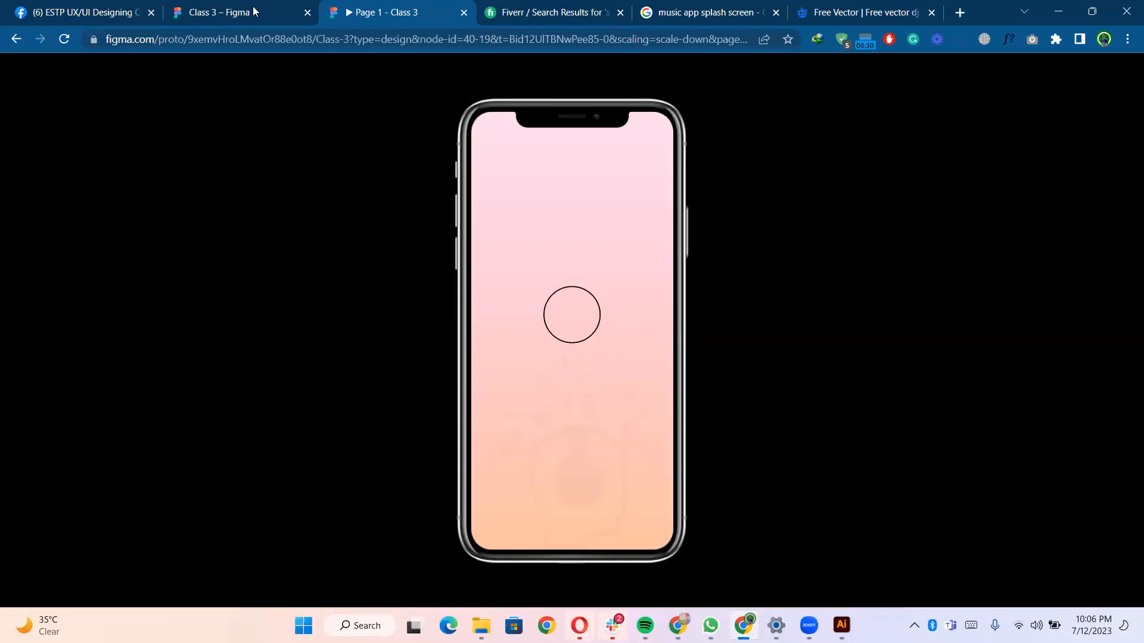
pyautogui.click(214, 12)
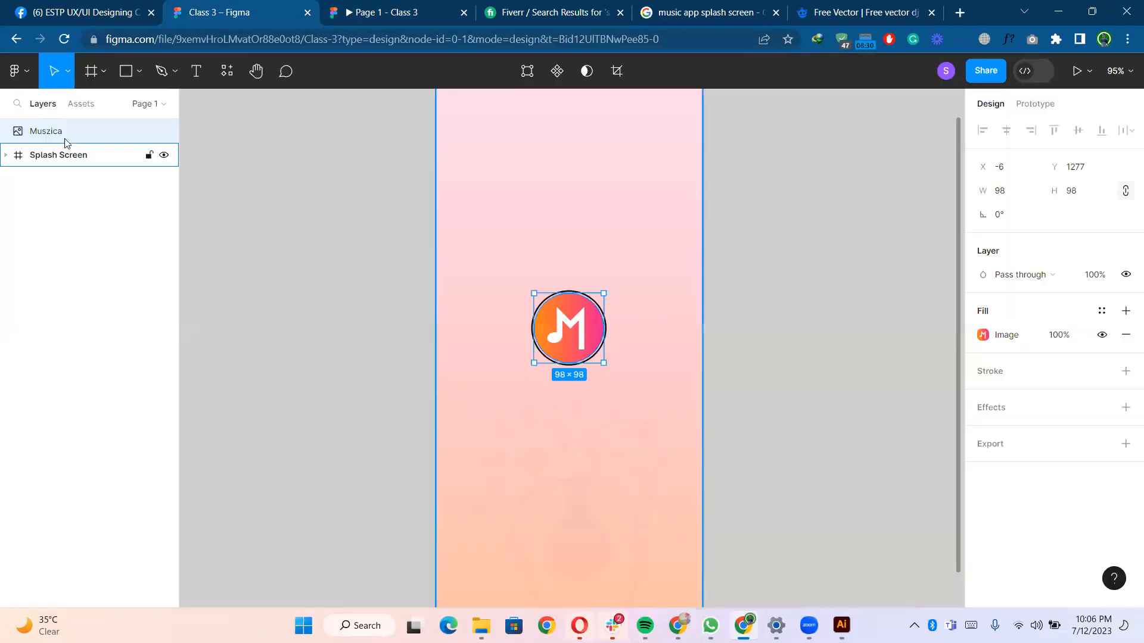
# - Move the Muszica logo layer back into the splash screen frame and check the prototype preview again
pyautogui.click(7, 156)
pyautogui.moveTo(78, 165); pyautogui.dragTo(26, 170)
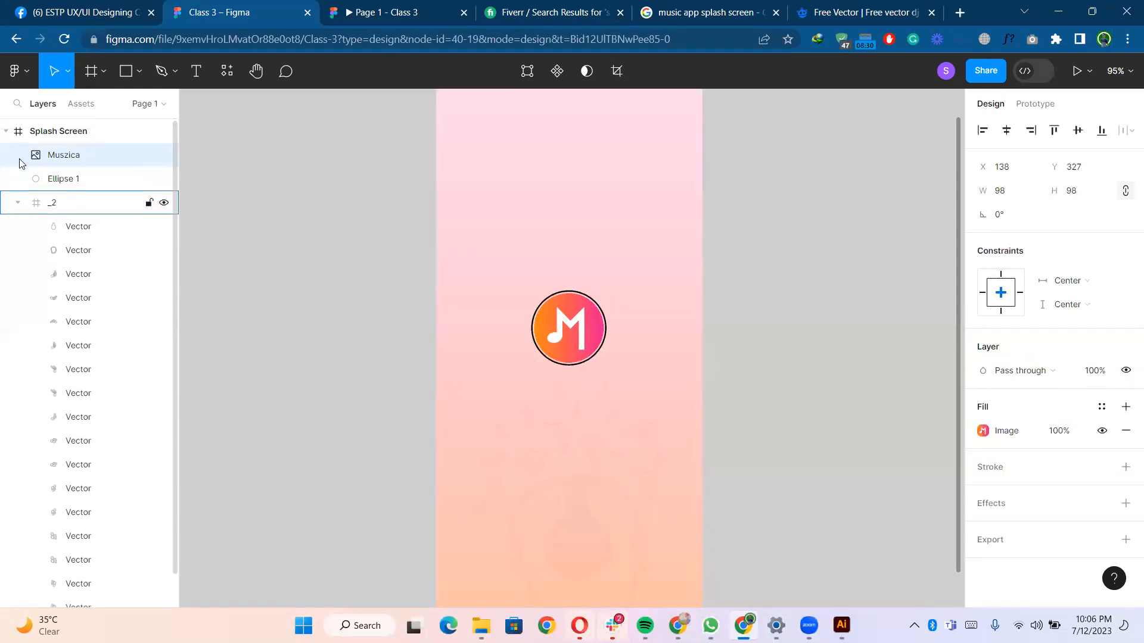
pyautogui.click(6, 131)
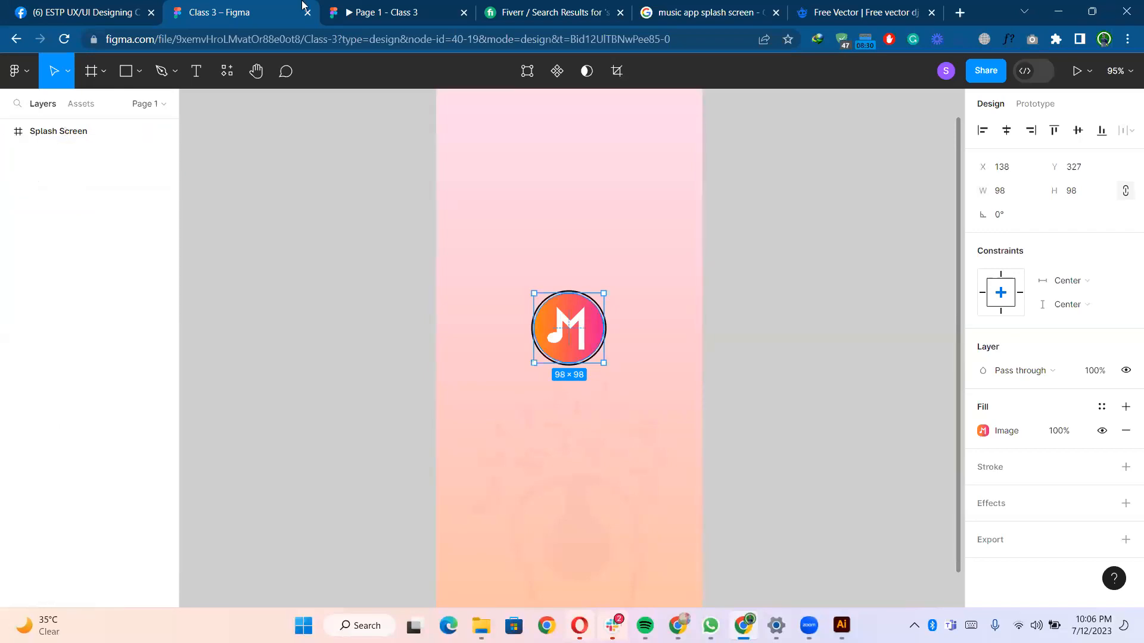
pyautogui.click(360, 6)
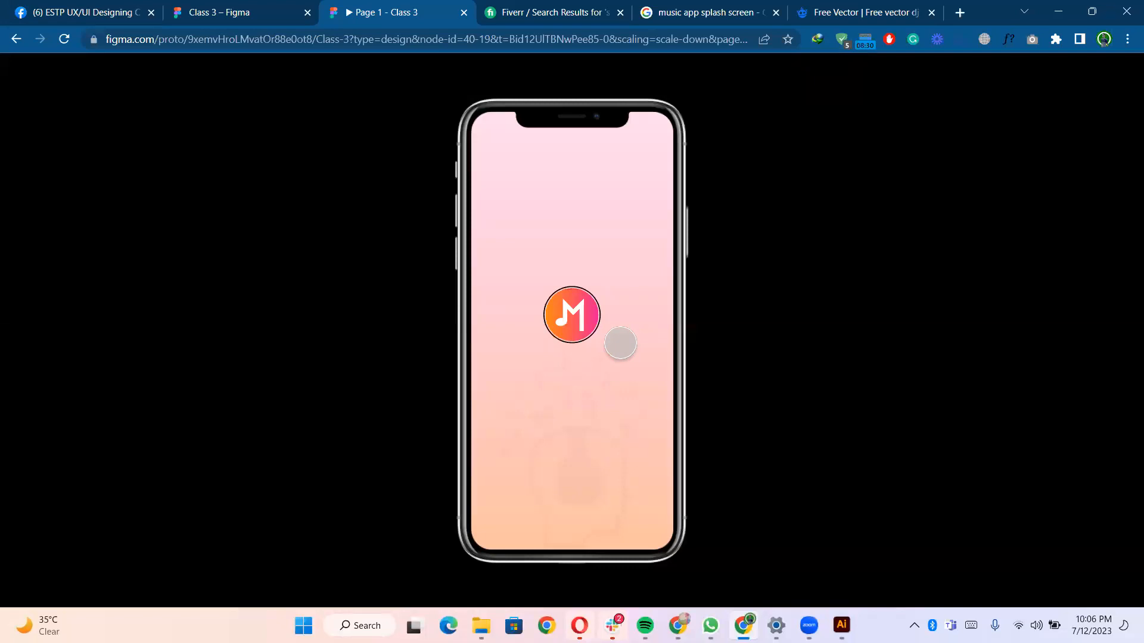
pyautogui.click(261, 14)
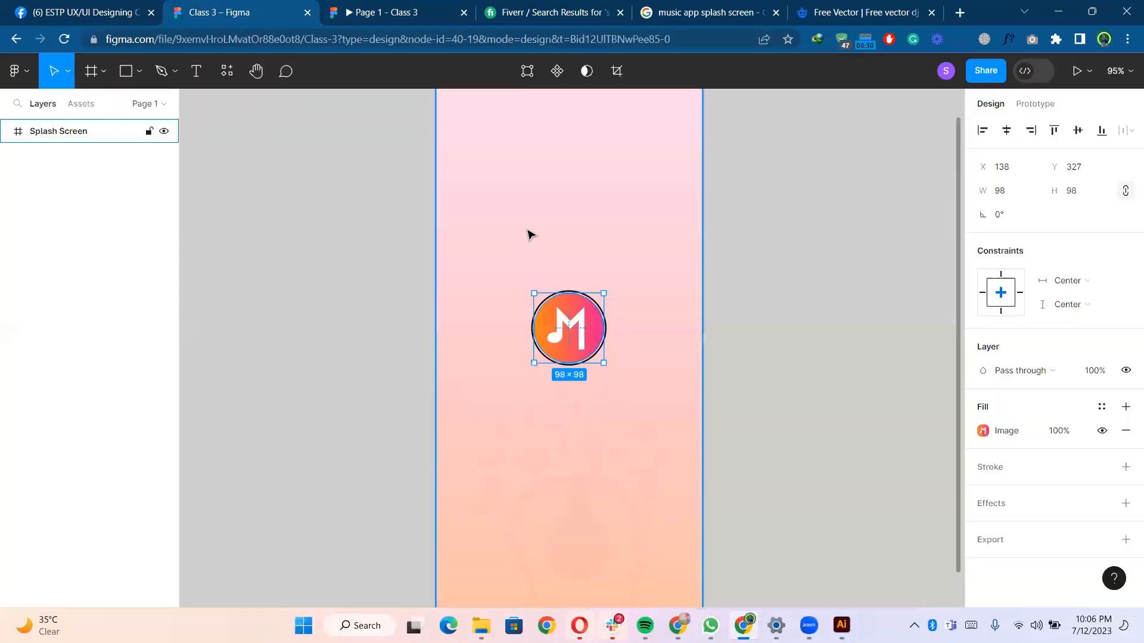
# - Add an export setting to the splash screen frame and export it as a PNG at 2x
pyautogui.click(757, 208)
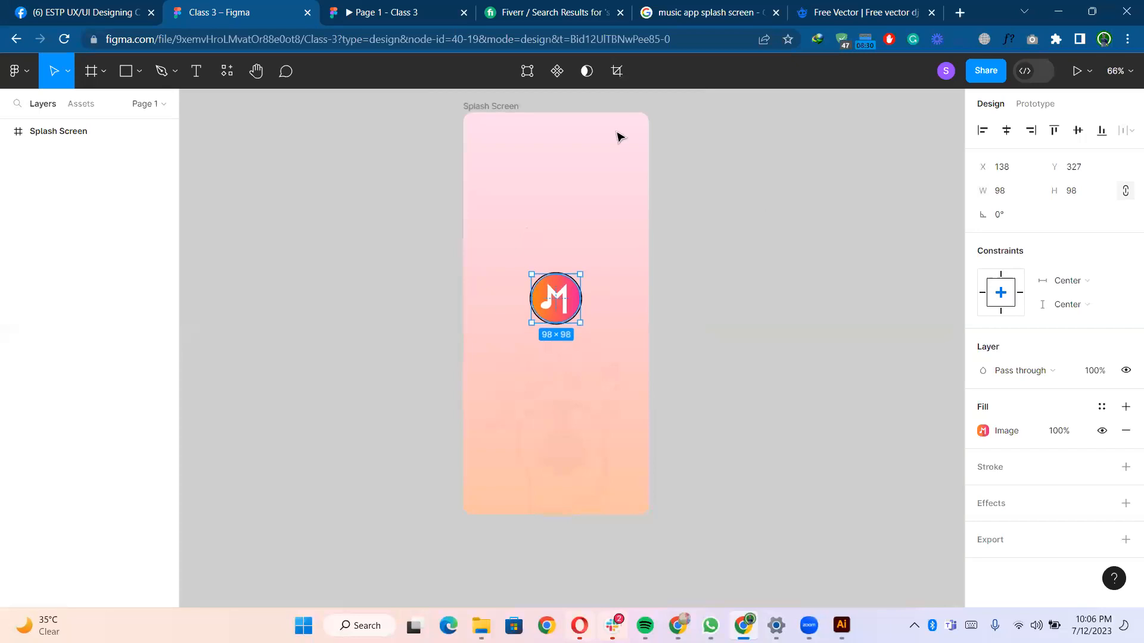
pyautogui.click(494, 110)
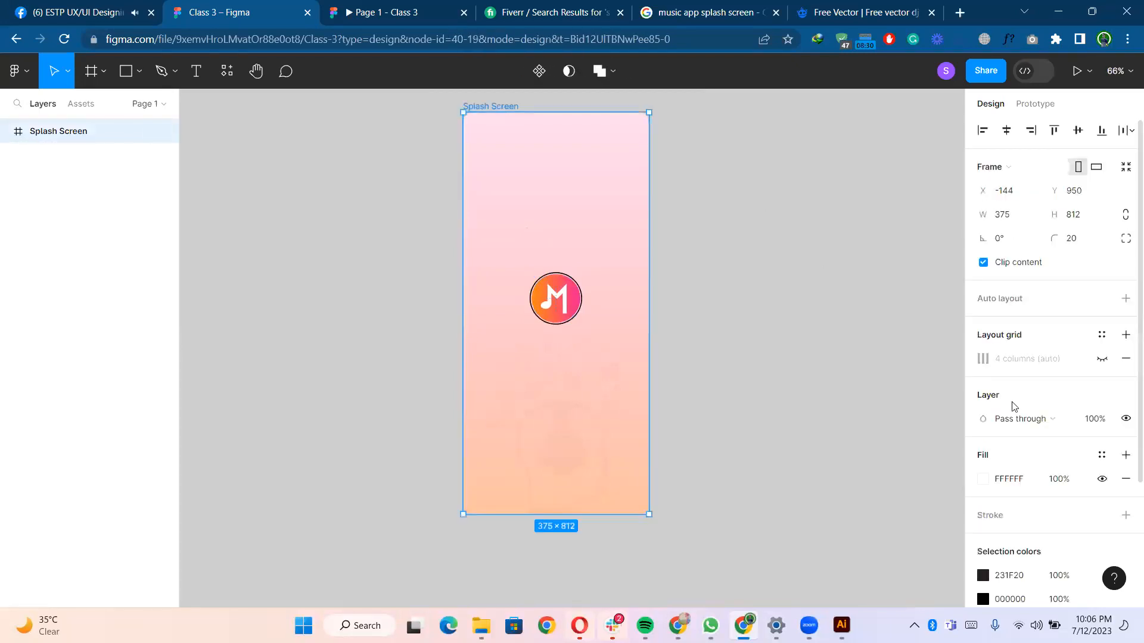
pyautogui.scroll(-3, 1051, 558)
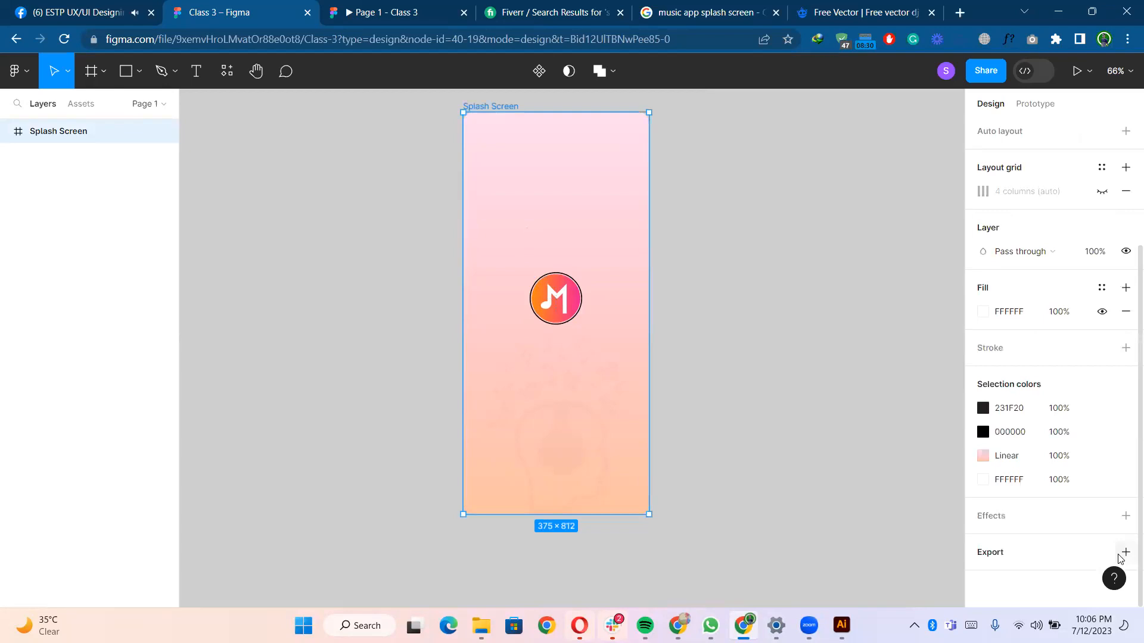
pyautogui.click(1012, 553)
pyautogui.scroll(-2, 987, 507)
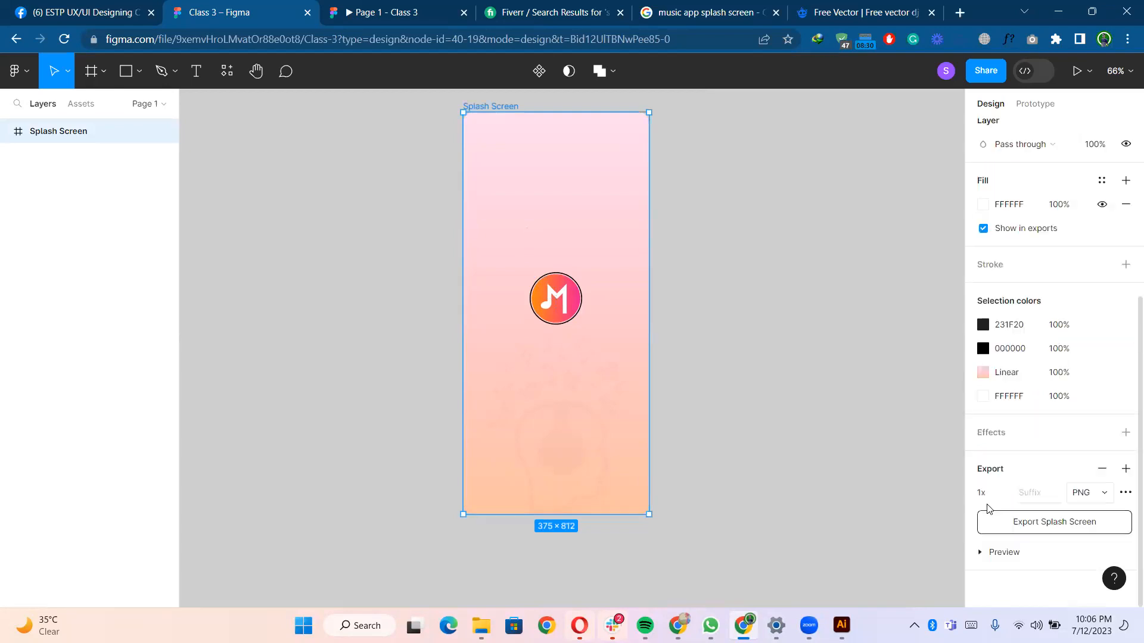
pyautogui.click(1006, 493)
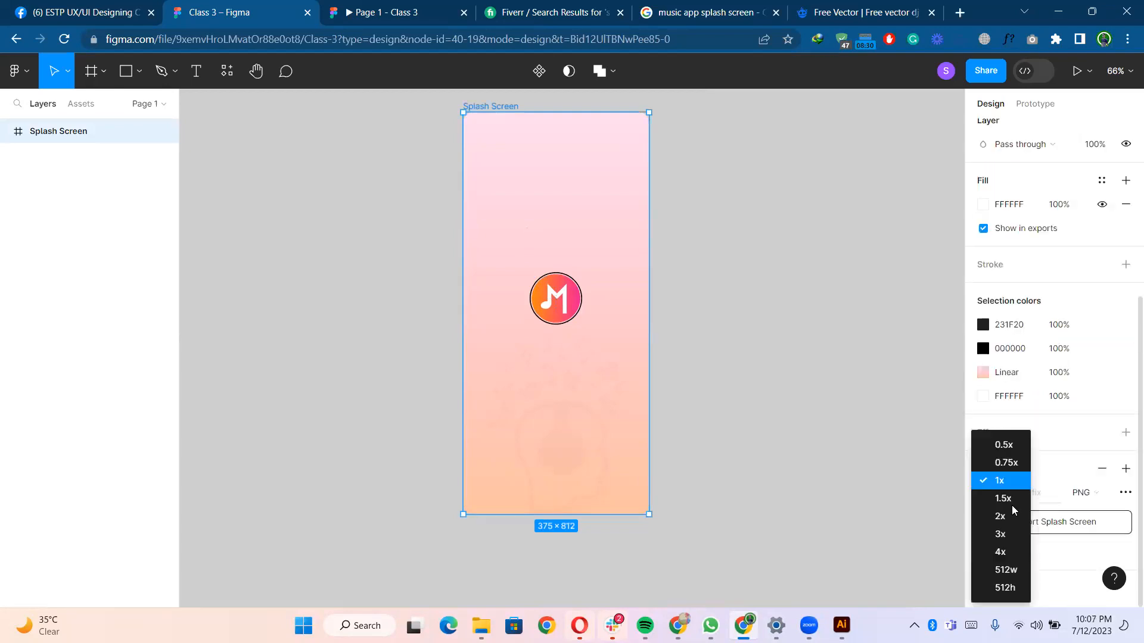
pyautogui.click(1023, 519)
pyautogui.click(1047, 524)
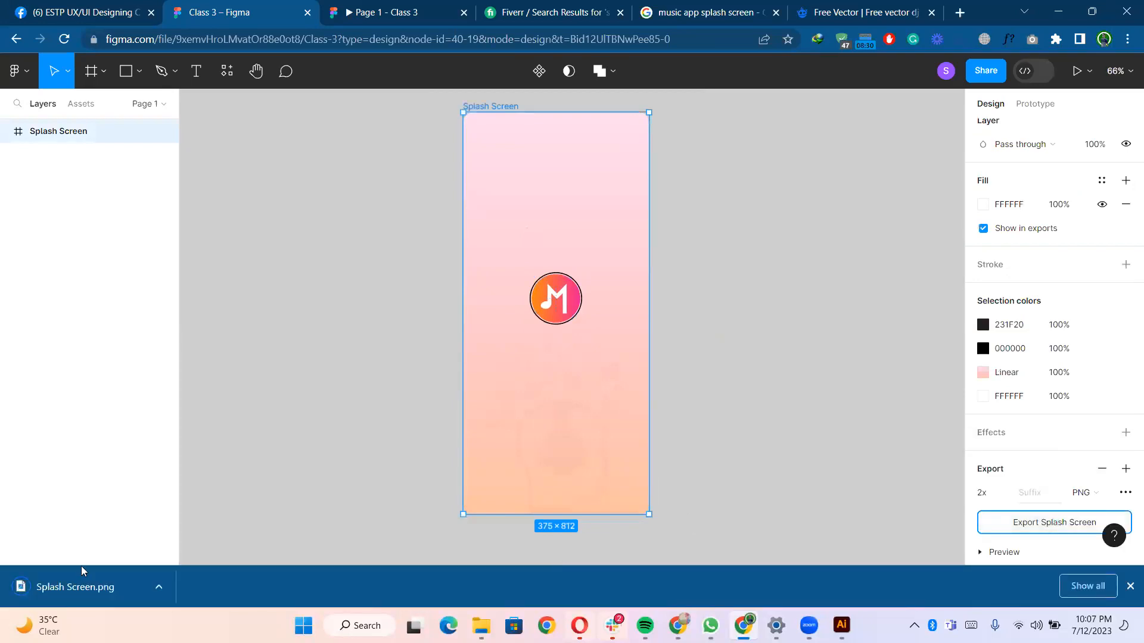
# - Open the exported Splash Screen.png in Photos to inspect it, then close the viewer
pyautogui.click(95, 582)
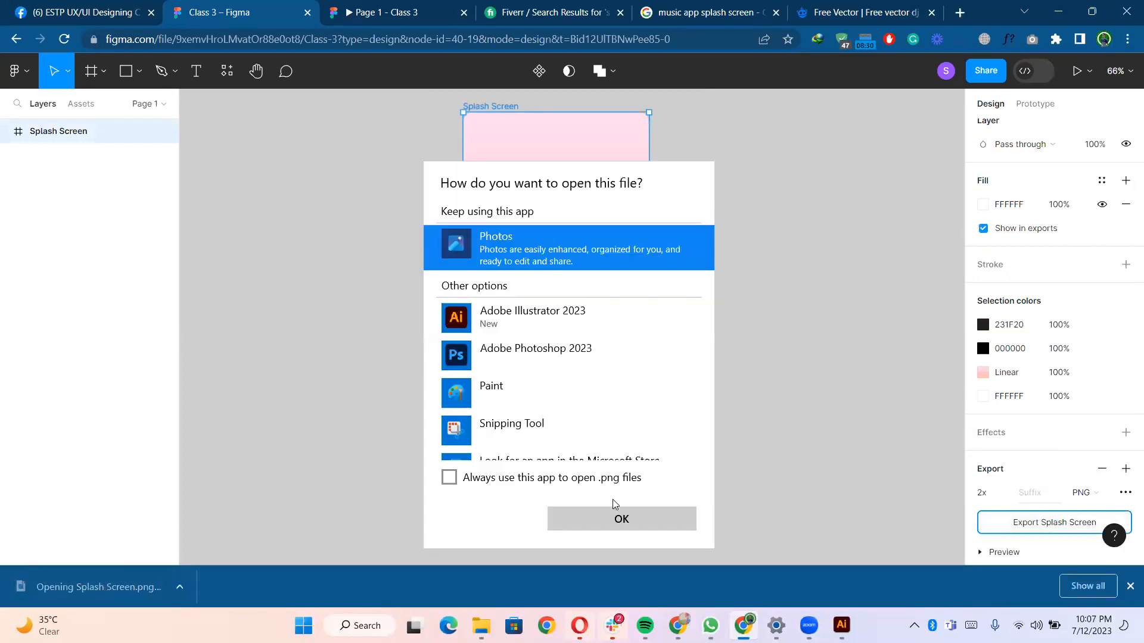
pyautogui.click(614, 480)
pyautogui.click(637, 519)
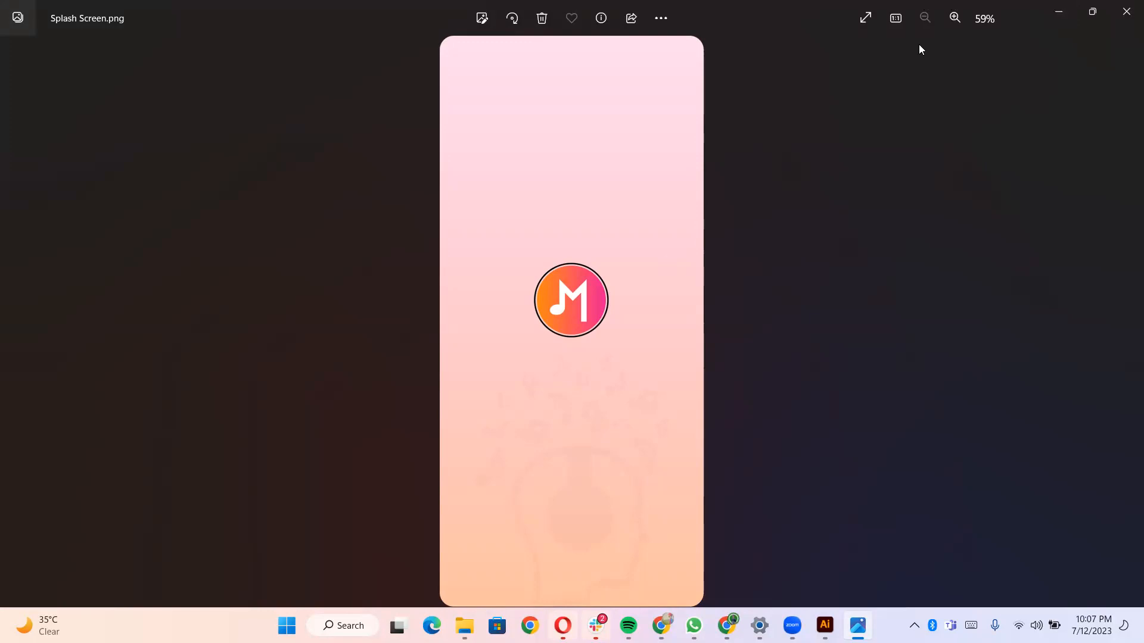
pyautogui.click(1123, 23)
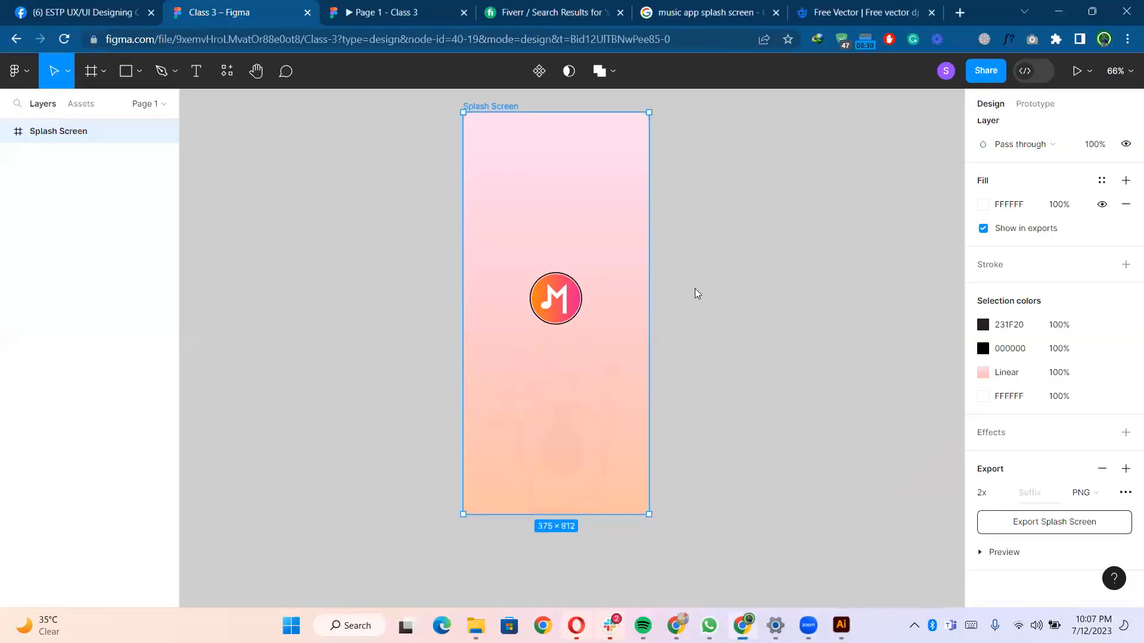
# - Duplicate the splash screen frame and place the copy beside the original
pyautogui.scroll(-3, 772, 295)
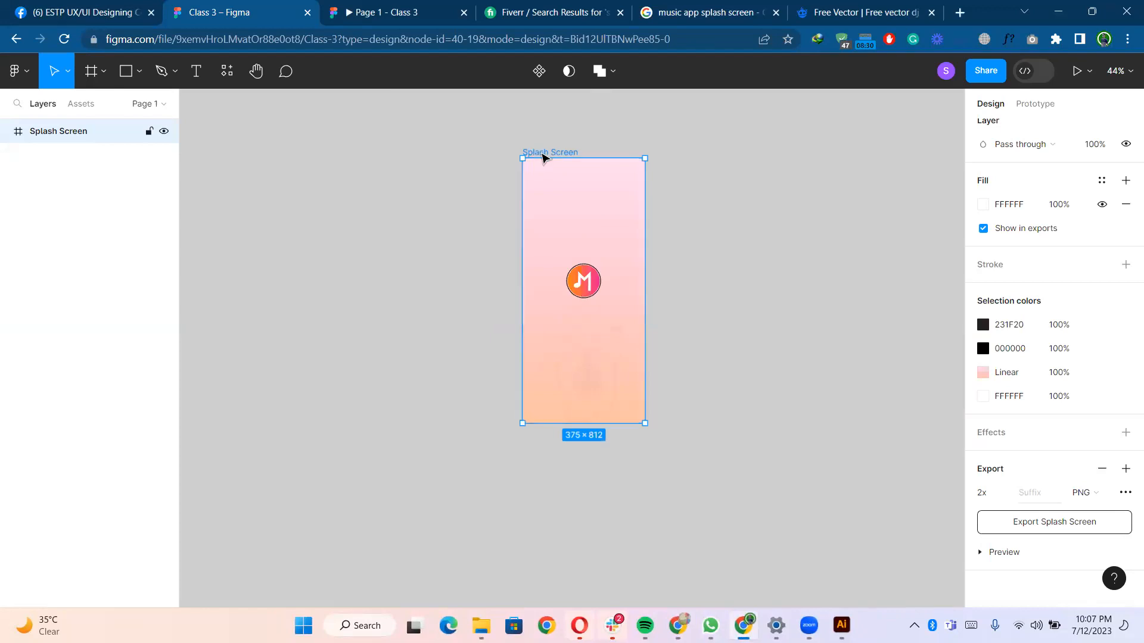
pyautogui.moveTo(543, 156); pyautogui.dragTo(716, 157)
pyautogui.click(830, 198)
pyautogui.scroll(3, 830, 197)
pyautogui.moveTo(753, 201); pyautogui.dragTo(659, 201)
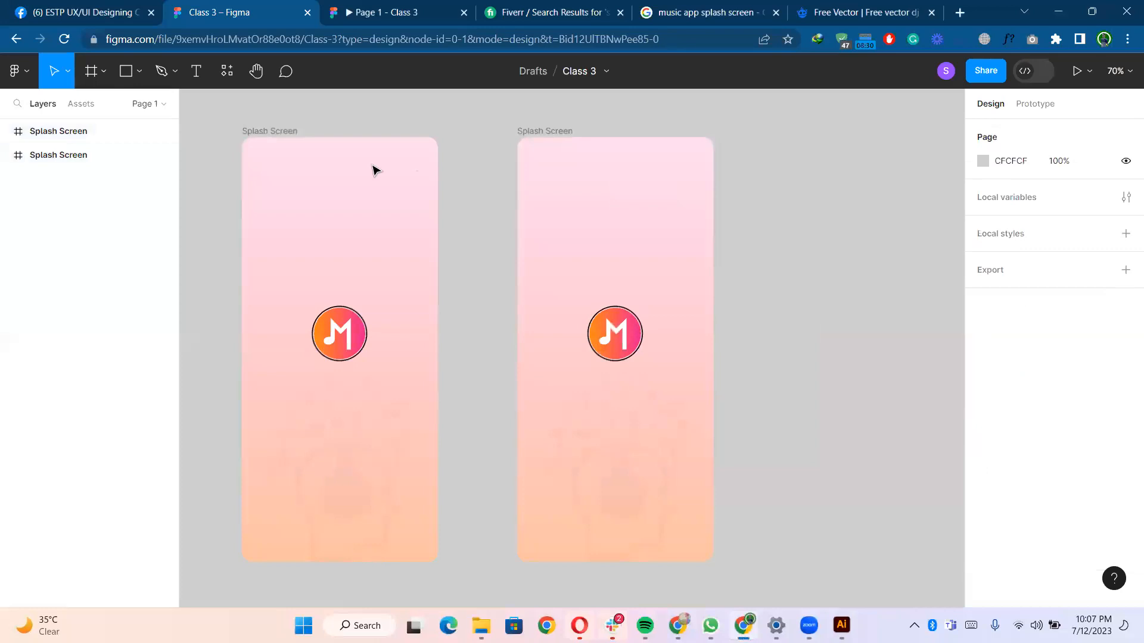
# - Rename the left frame to Splash Screen- Music App
pyautogui.click(296, 132)
pyautogui.doubleClick(297, 132)
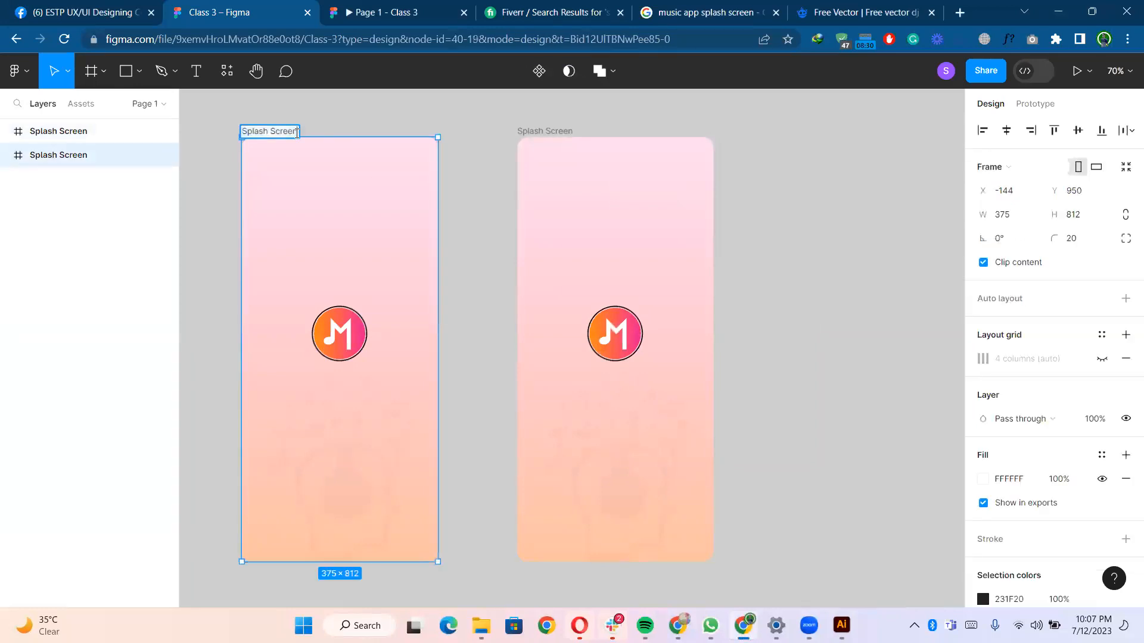
pyautogui.write('- Music Aoo')
pyautogui.press('BackSpace')
pyautogui.press('BackSpace')
pyautogui.write('pp')
pyautogui.press('Return')
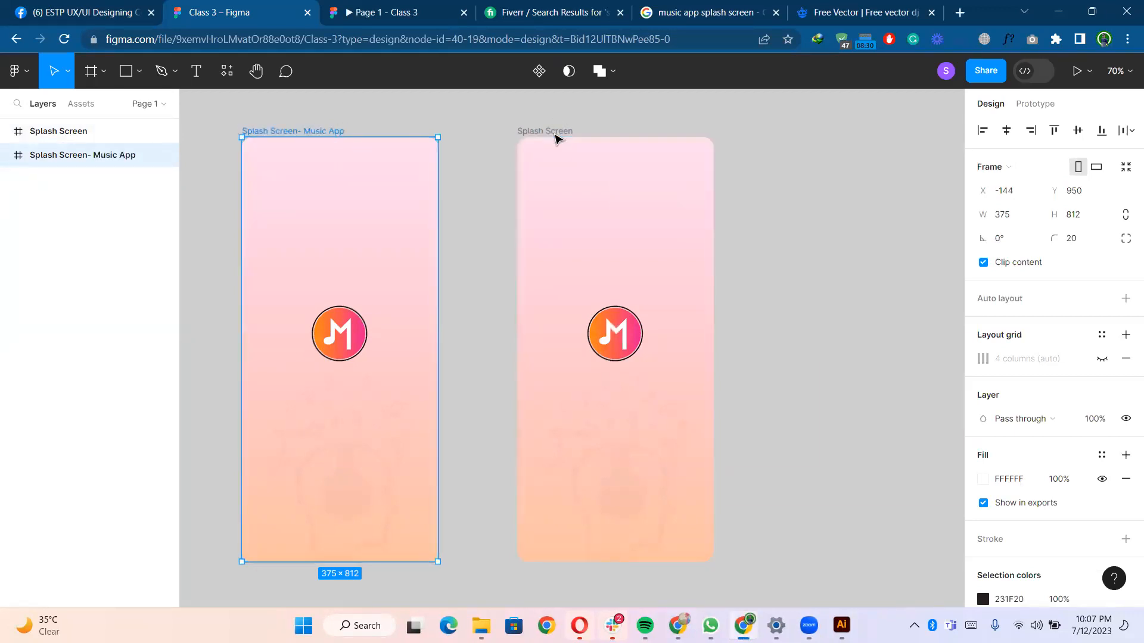
# - Rename the right splash screen frame to Splash Screen - Food
pyautogui.doubleClick(556, 131)
pyautogui.click(555, 132)
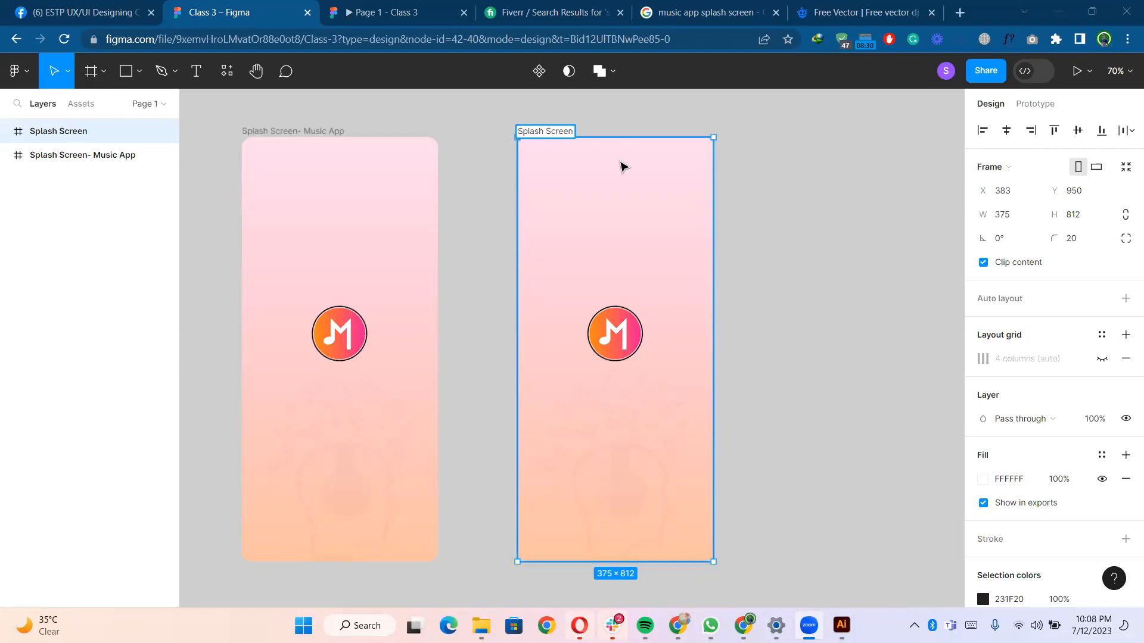
pyautogui.moveTo(569, 137); pyautogui.dragTo(568, 134)
pyautogui.hotkey('ctrl', 'z')
pyautogui.doubleClick(564, 130)
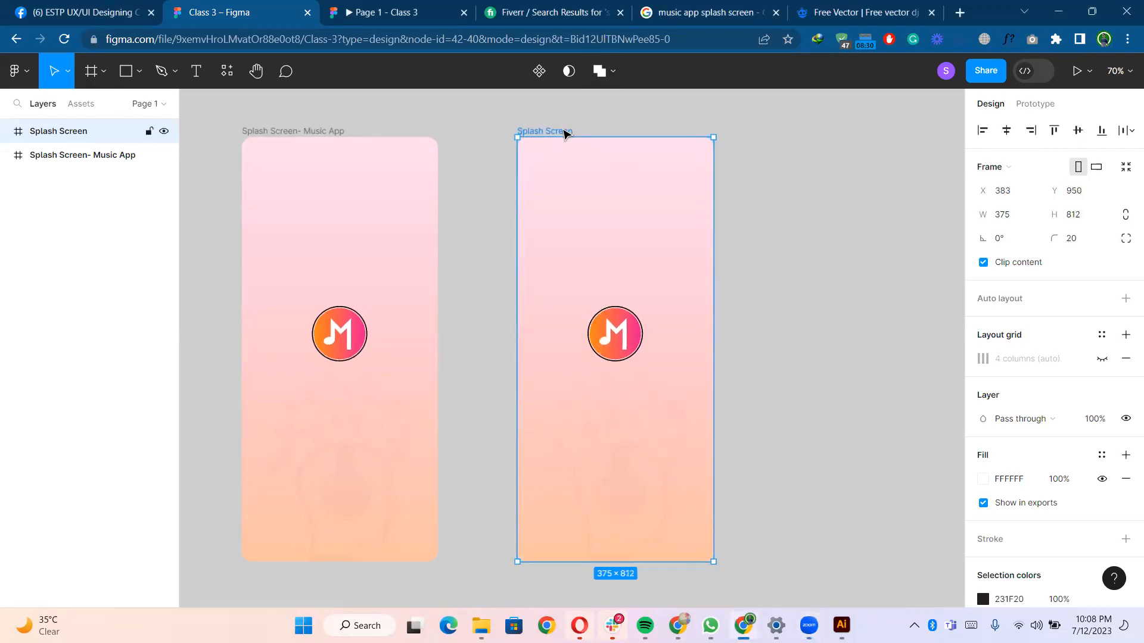
pyautogui.press('Right')
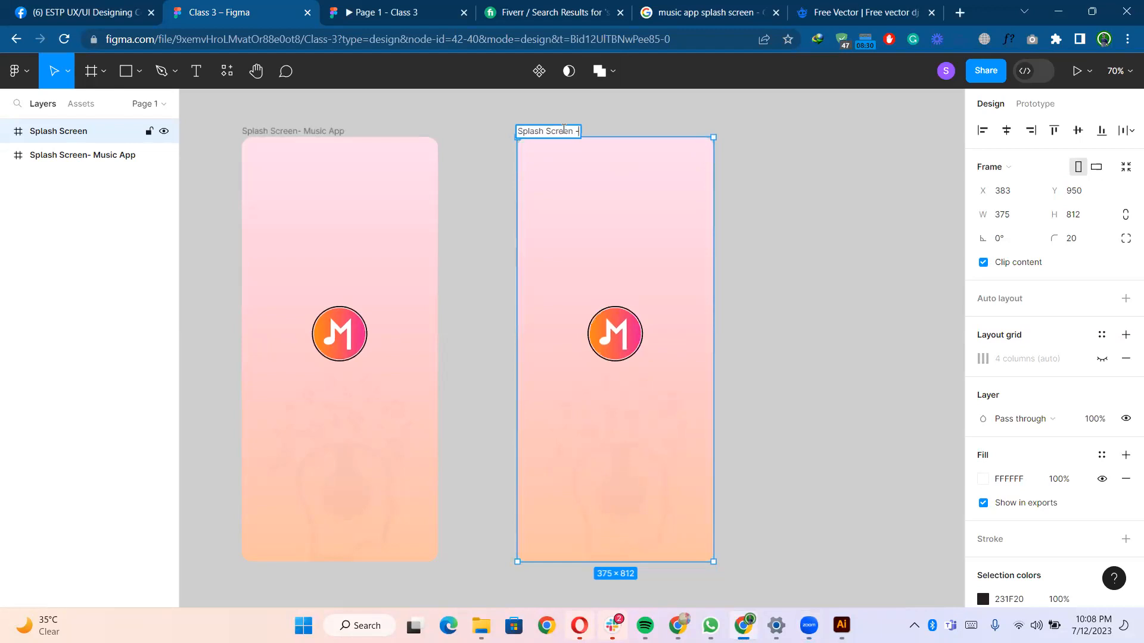
pyautogui.write('- Food')
pyautogui.press('Return')
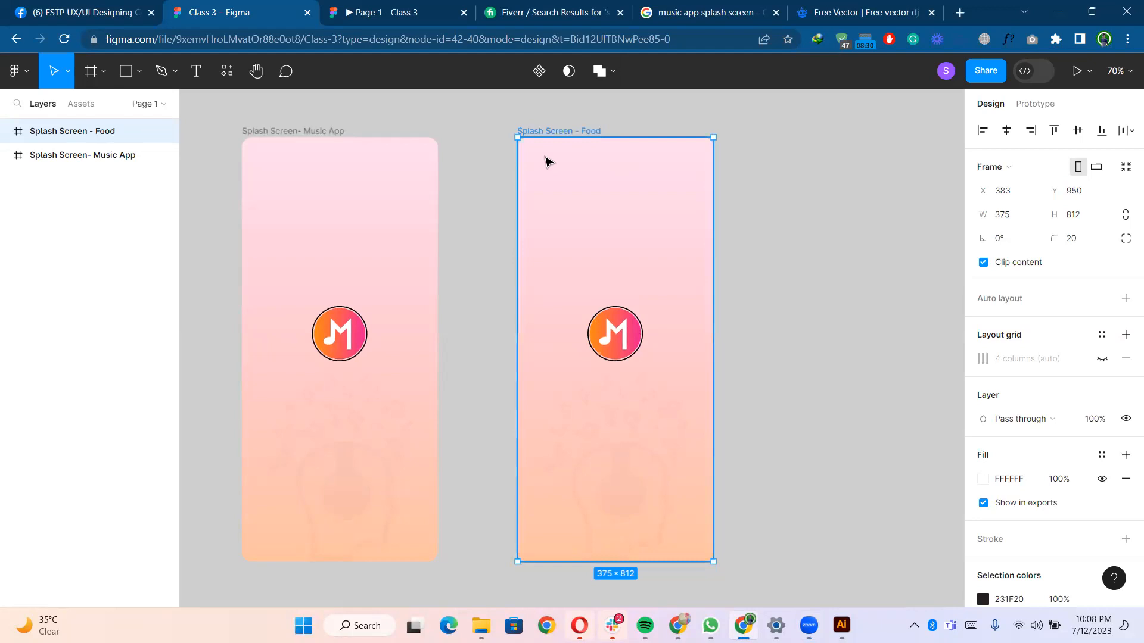
# - Delete the logo, headphone silhouette and gradient background from the Food frame, leaving it empty
pyautogui.click(535, 164)
pyautogui.click(495, 211)
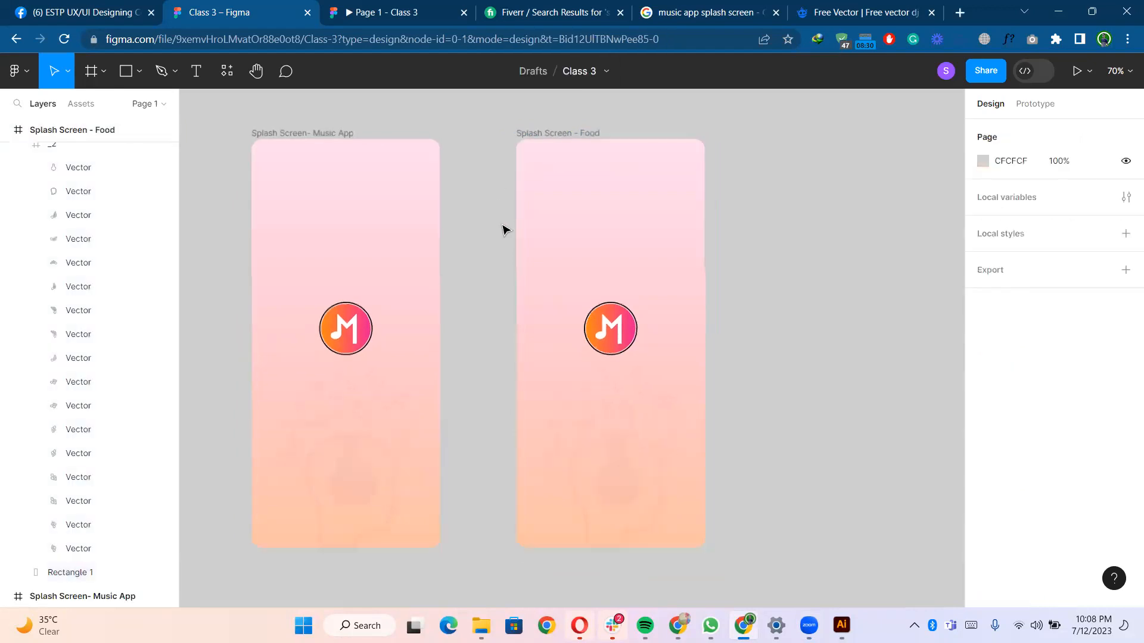
pyautogui.scroll(-3, 504, 230)
pyautogui.click(569, 259)
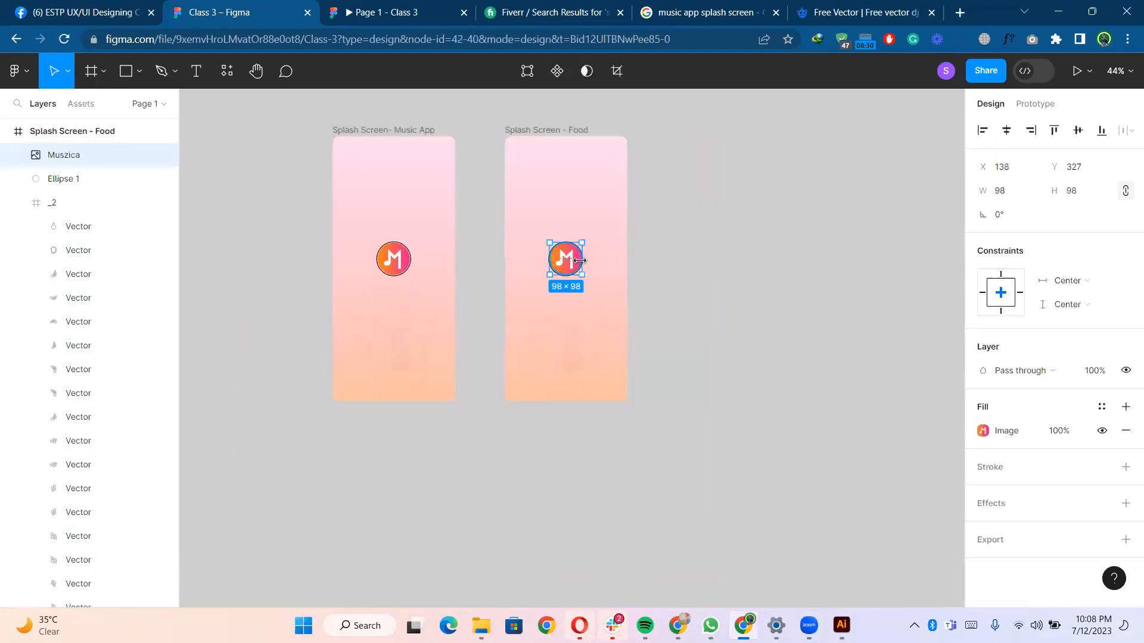
pyautogui.press('Delete')
pyautogui.click(564, 264)
pyautogui.press('Delete')
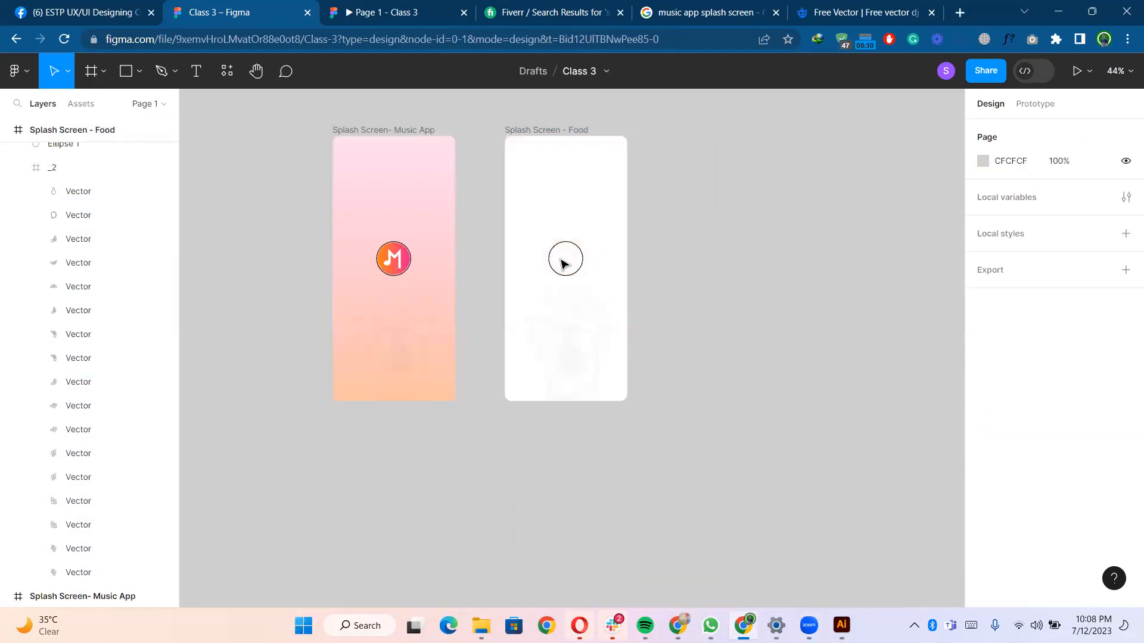
pyautogui.moveTo(521, 221); pyautogui.dragTo(637, 377)
pyautogui.press('Delete')
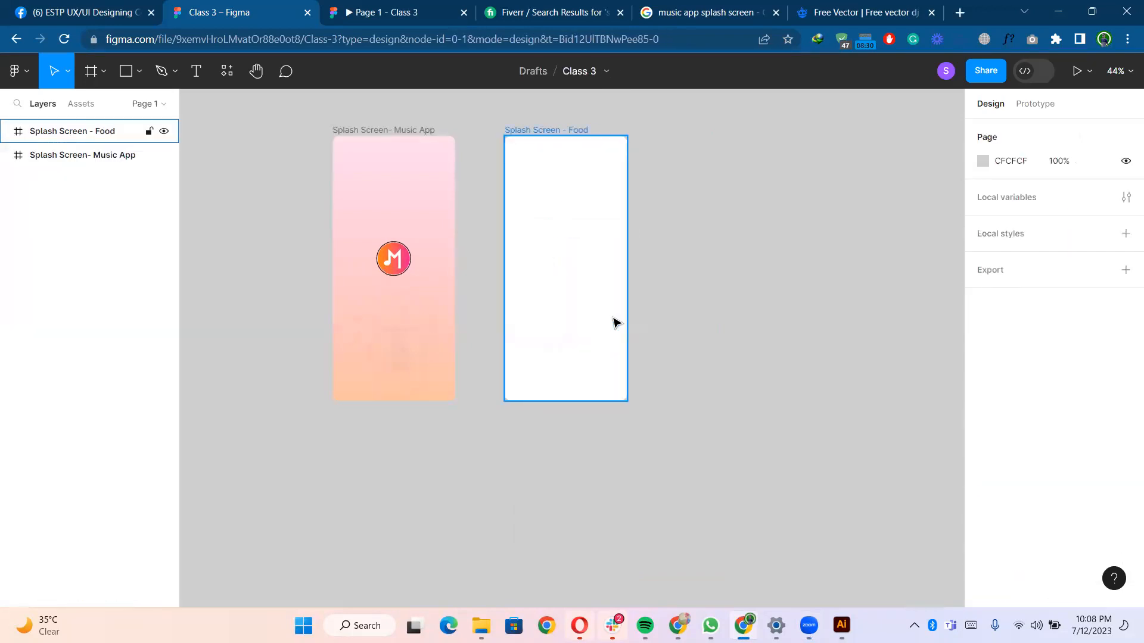
# - Search the plugins for Iconify and run it
pyautogui.scroll(3, 655, 233)
pyautogui.moveTo(668, 218); pyautogui.dragTo(745, 251)
pyautogui.scroll(1, 729, 244)
pyautogui.scroll(-1, 744, 251)
pyautogui.click(227, 71)
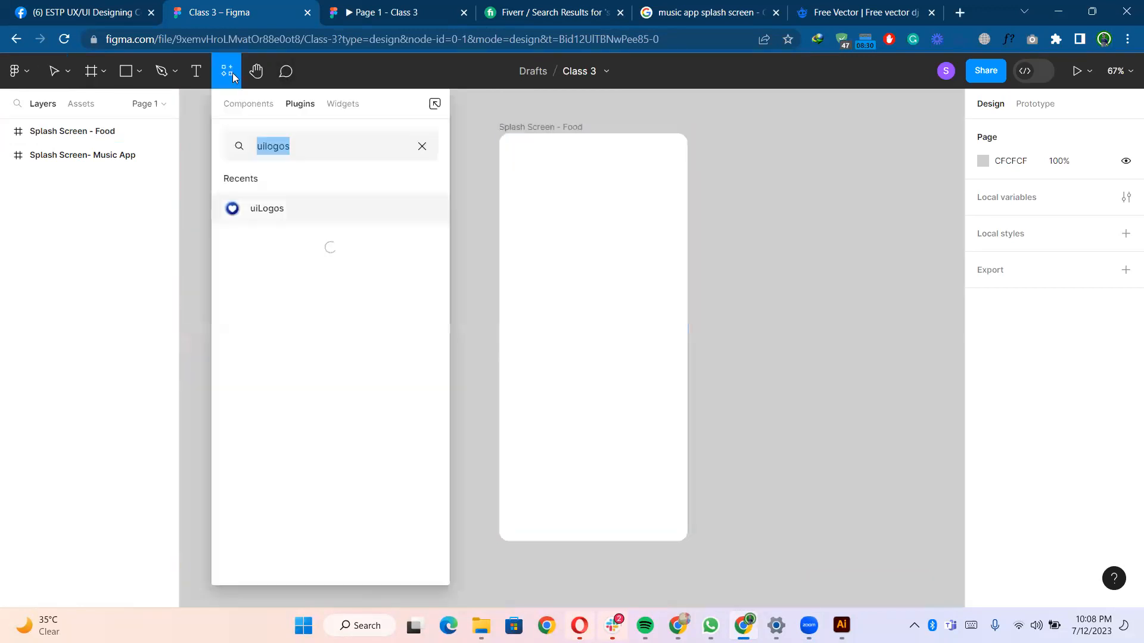
pyautogui.click(277, 212)
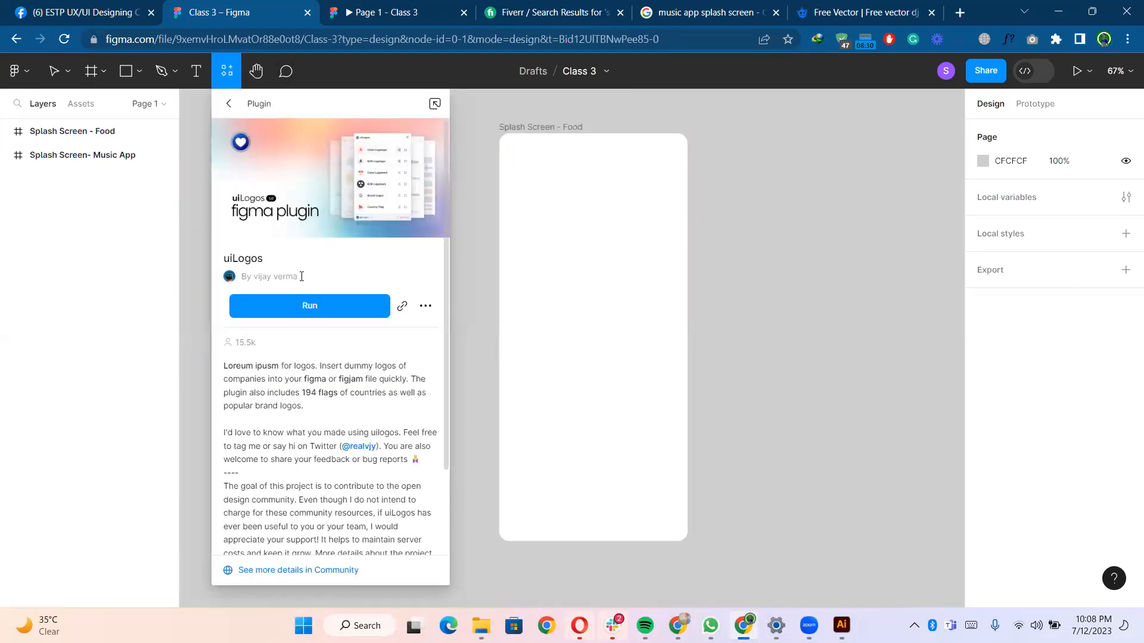
pyautogui.click(229, 104)
pyautogui.moveTo(296, 144); pyautogui.dragTo(250, 150)
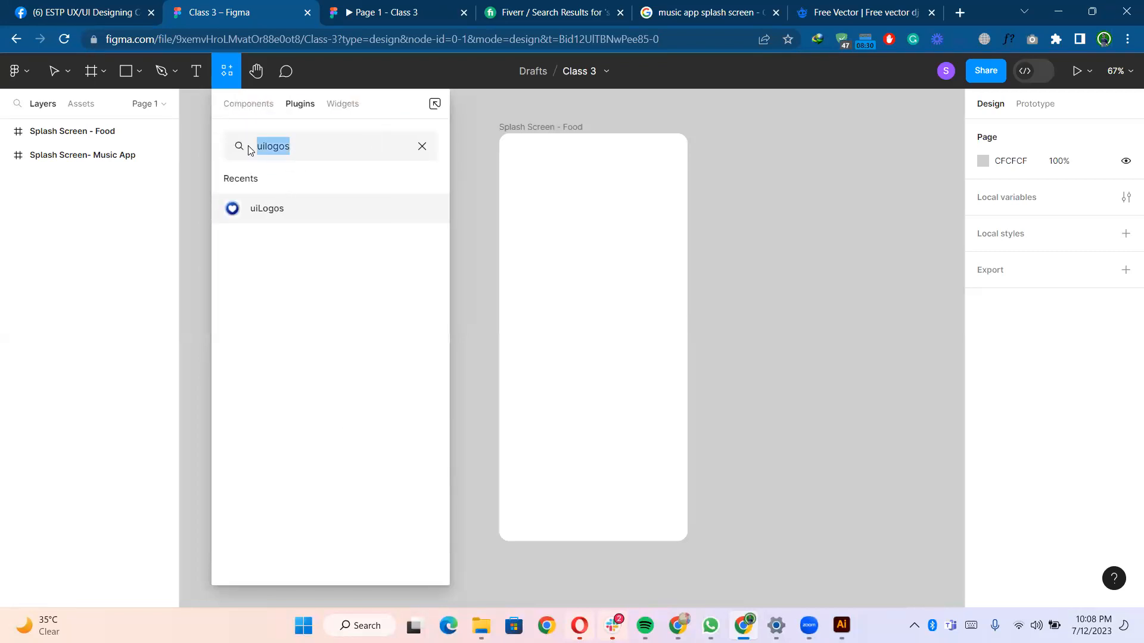
pyautogui.write('icon')
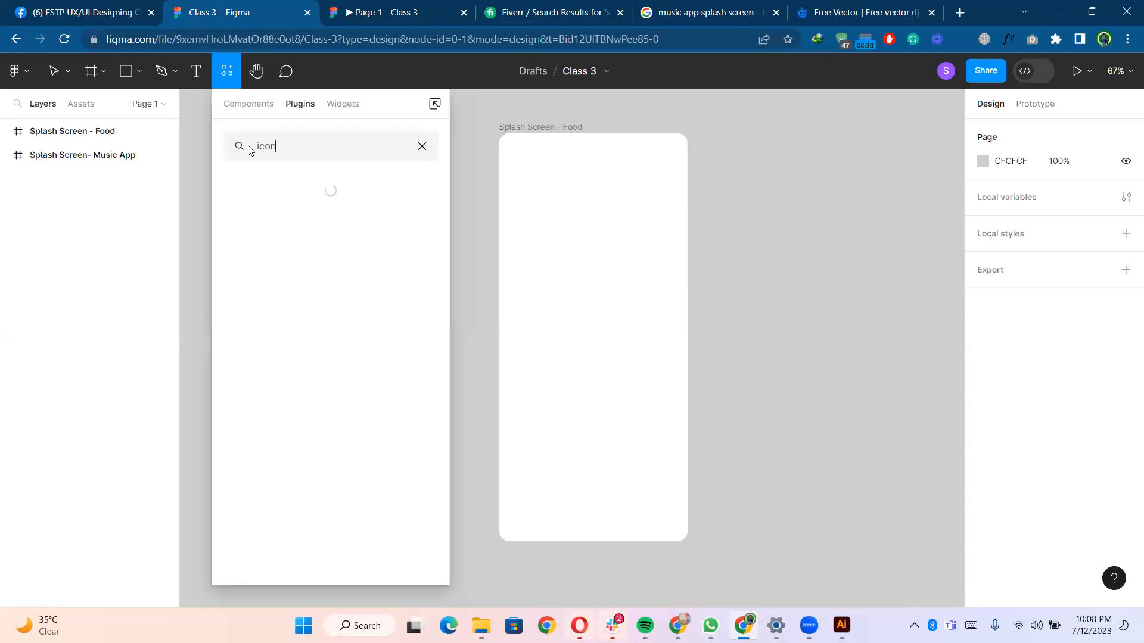
pyautogui.write('ify')
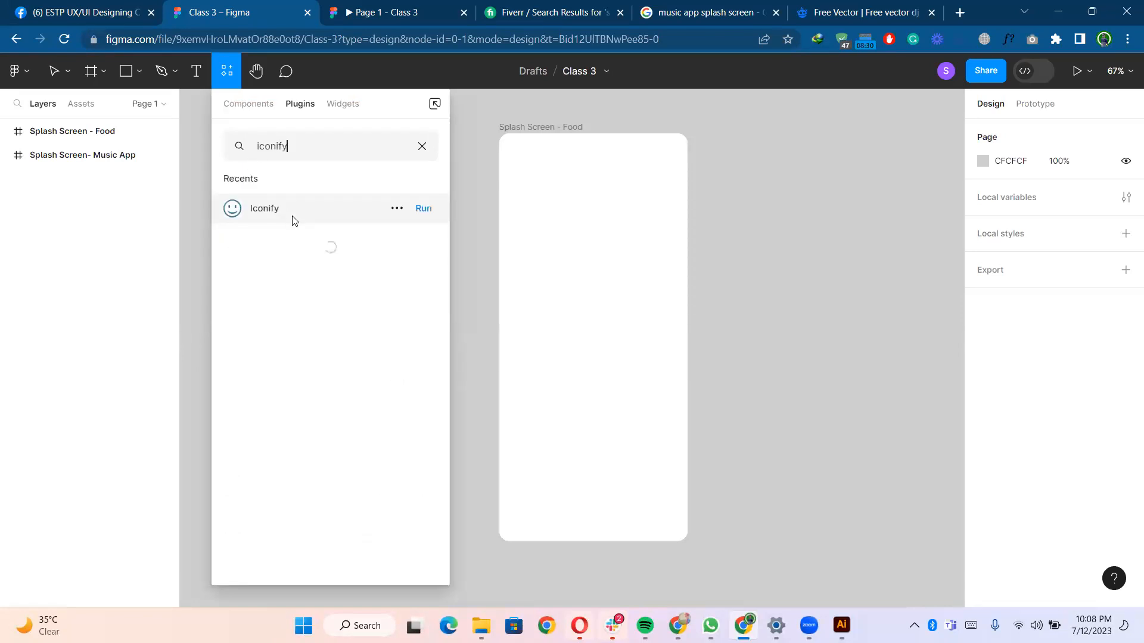
pyautogui.click(292, 221)
pyautogui.click(313, 305)
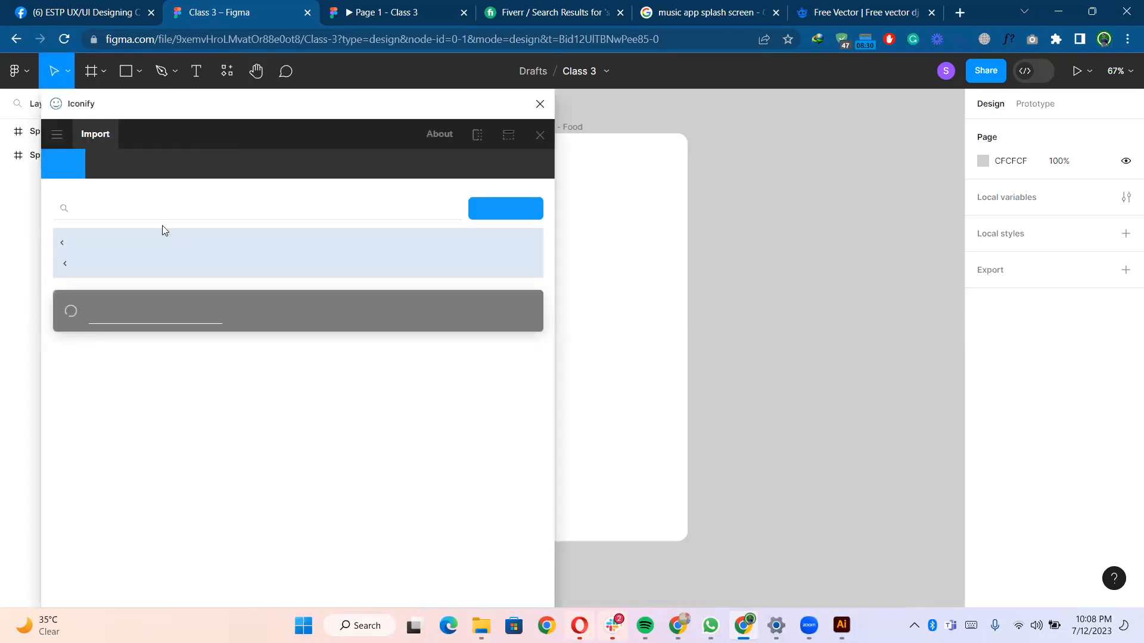
# - Search Iconify for food icons and import the bowl-food icon onto the canvas
pyautogui.click(160, 208)
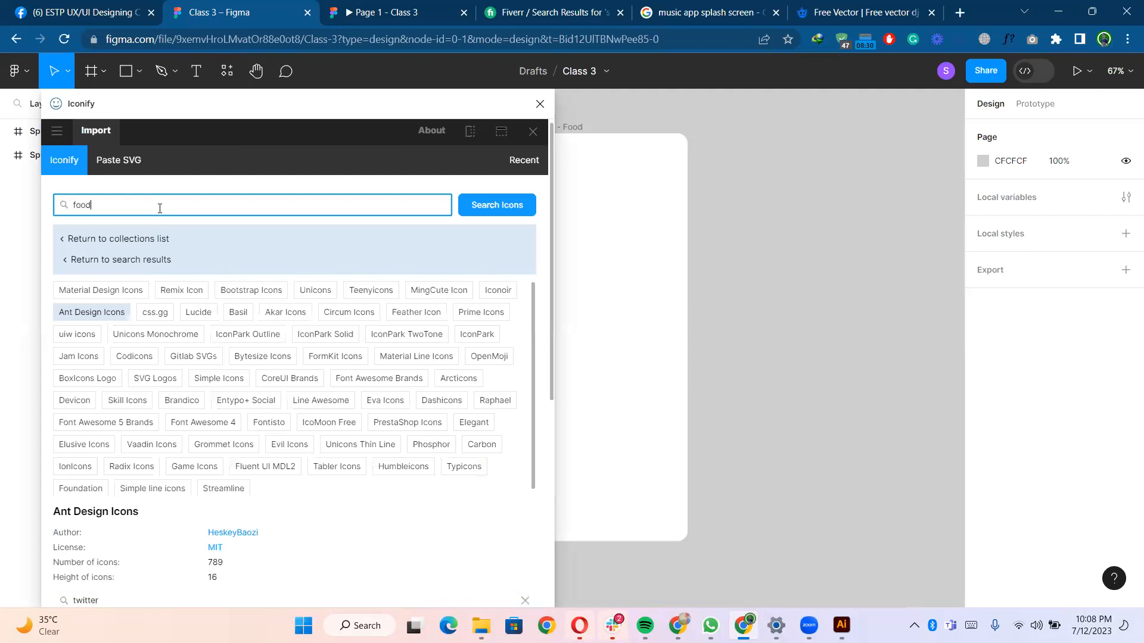
pyautogui.write('food')
pyautogui.press('Return')
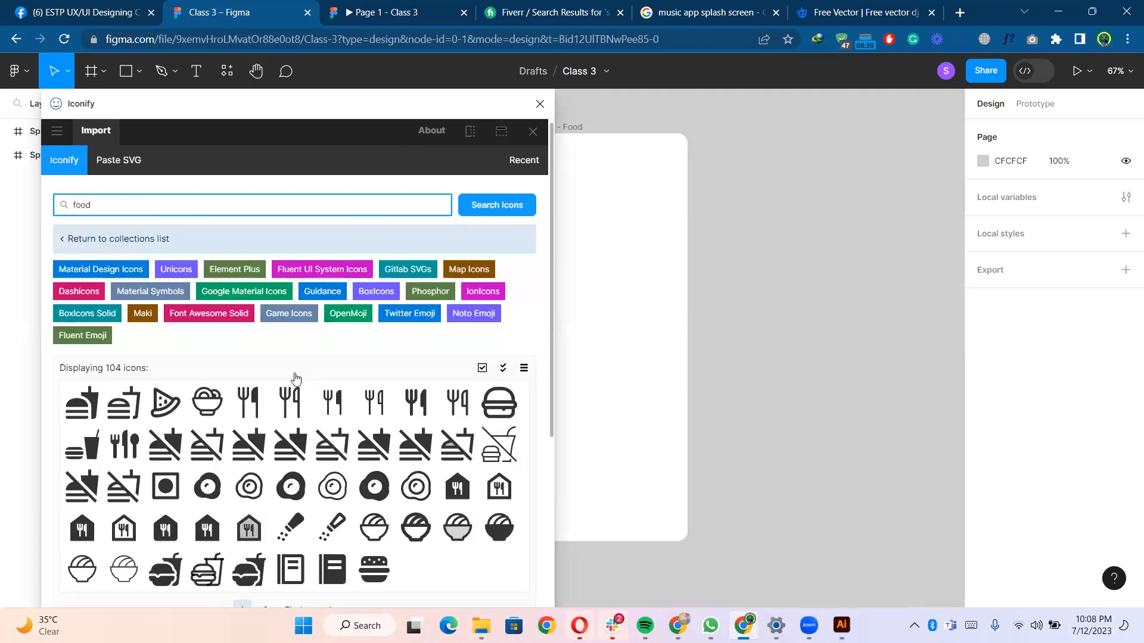
pyautogui.scroll(-3, 296, 379)
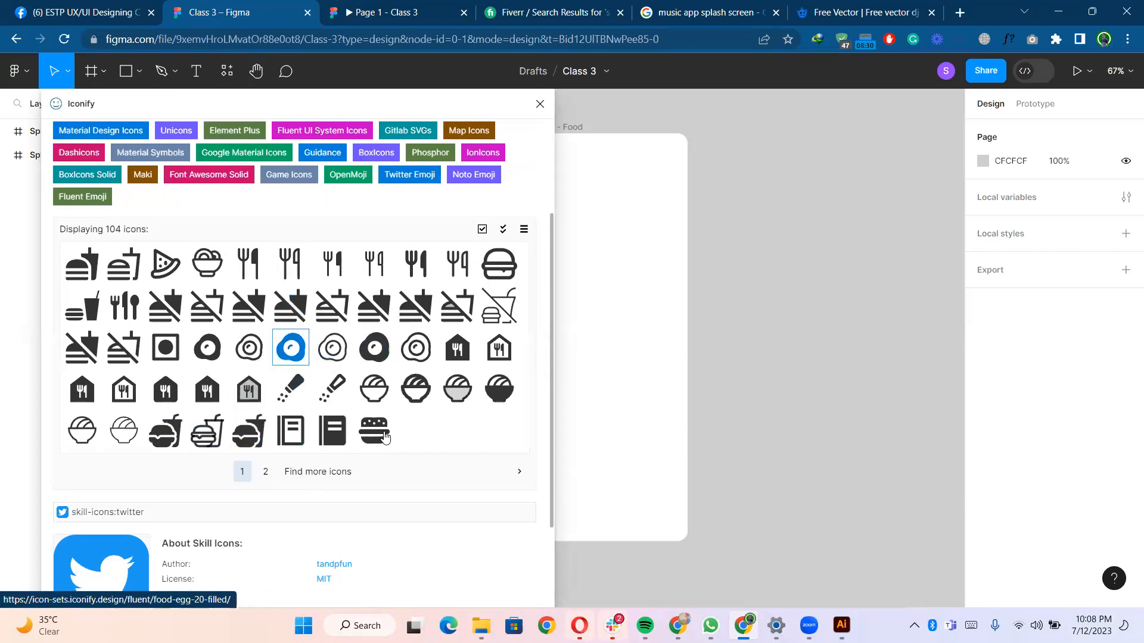
pyautogui.scroll(-2, 291, 347)
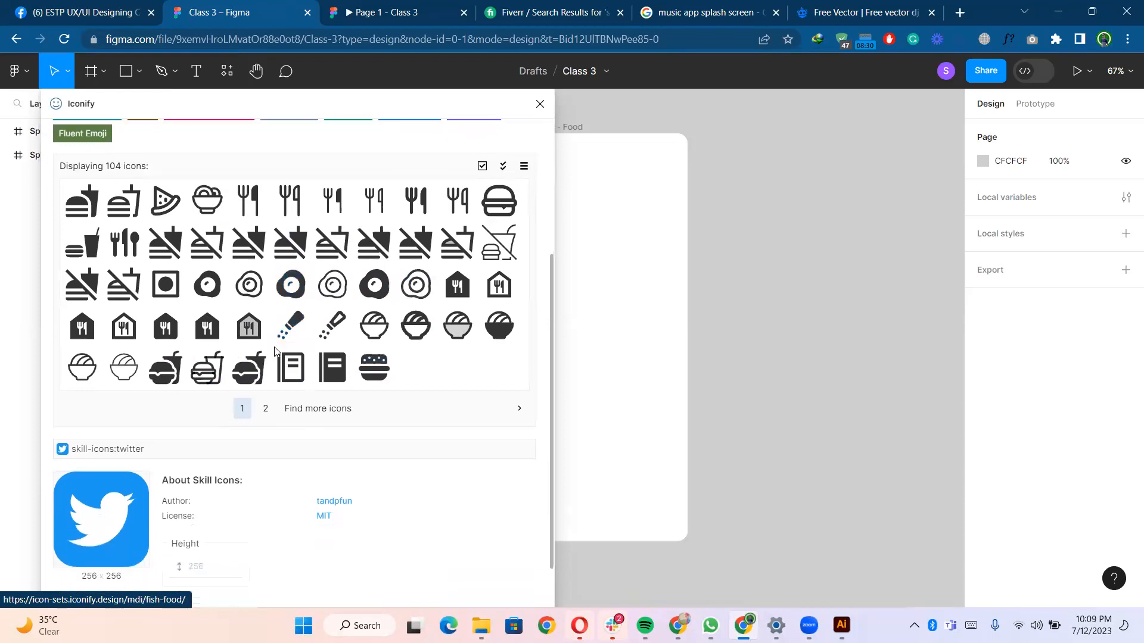
pyautogui.scroll(1, 291, 292)
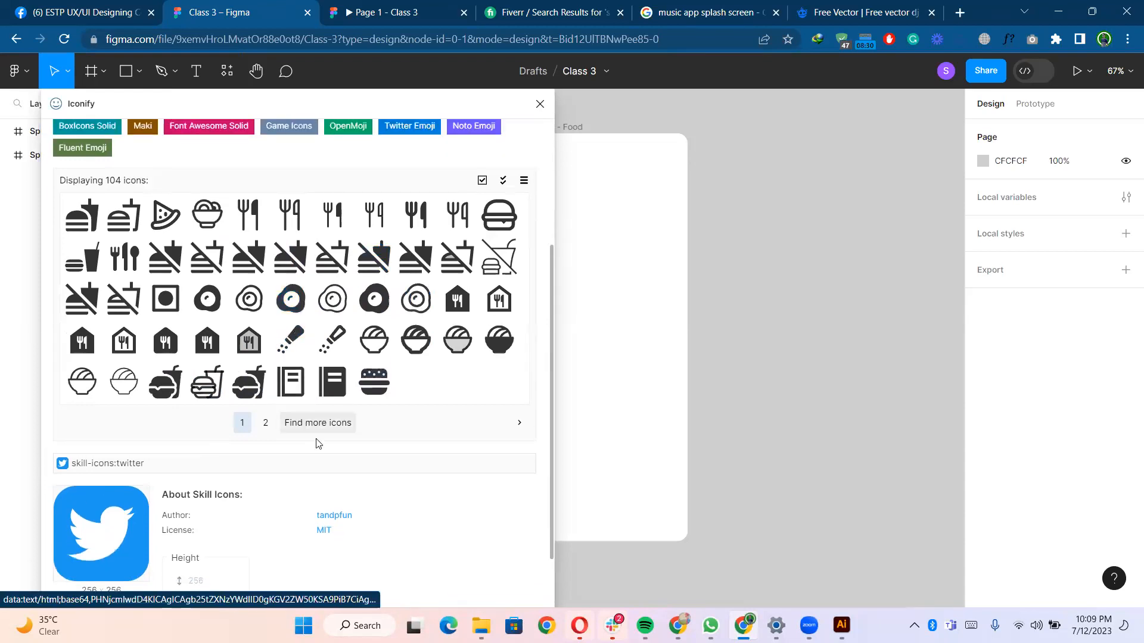
pyautogui.click(266, 425)
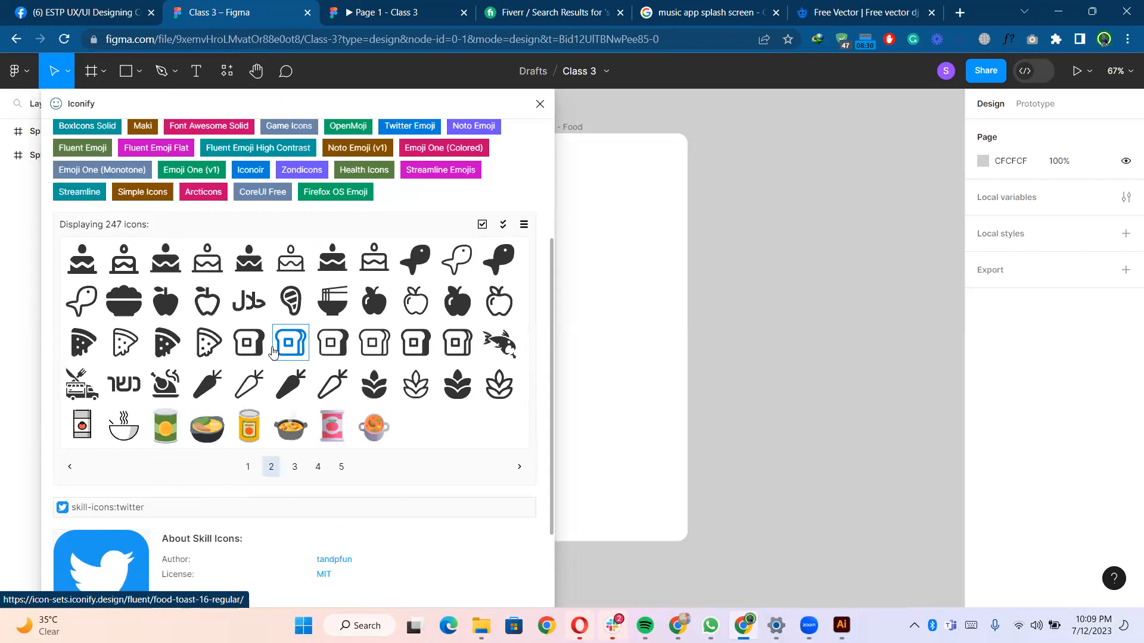
pyautogui.scroll(1, 184, 358)
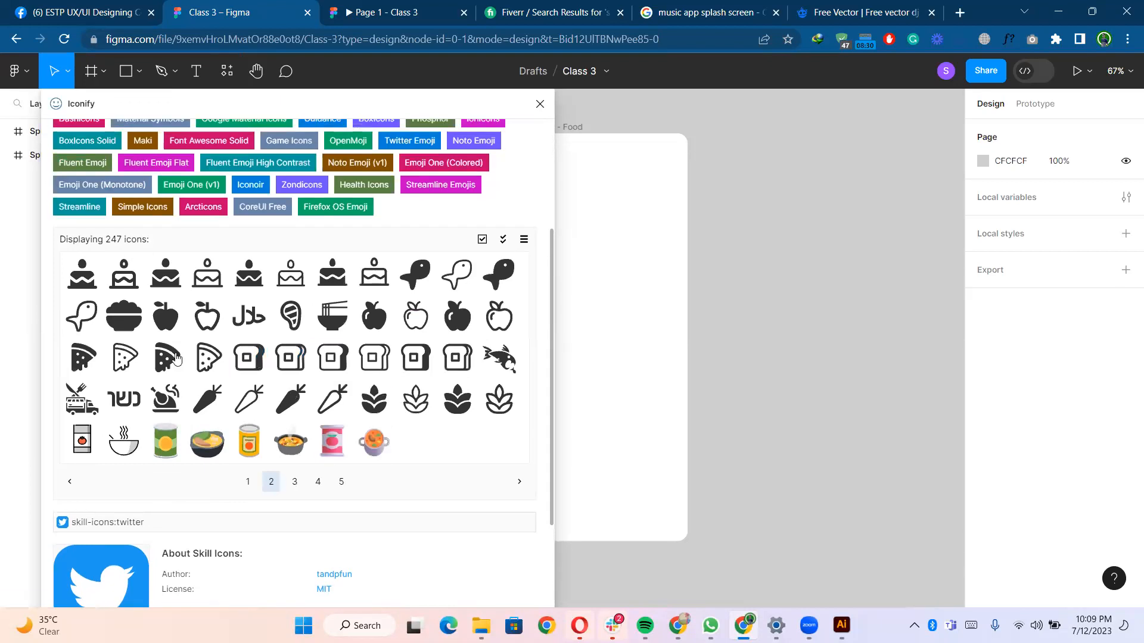
pyautogui.moveTo(122, 316); pyautogui.dragTo(764, 265)
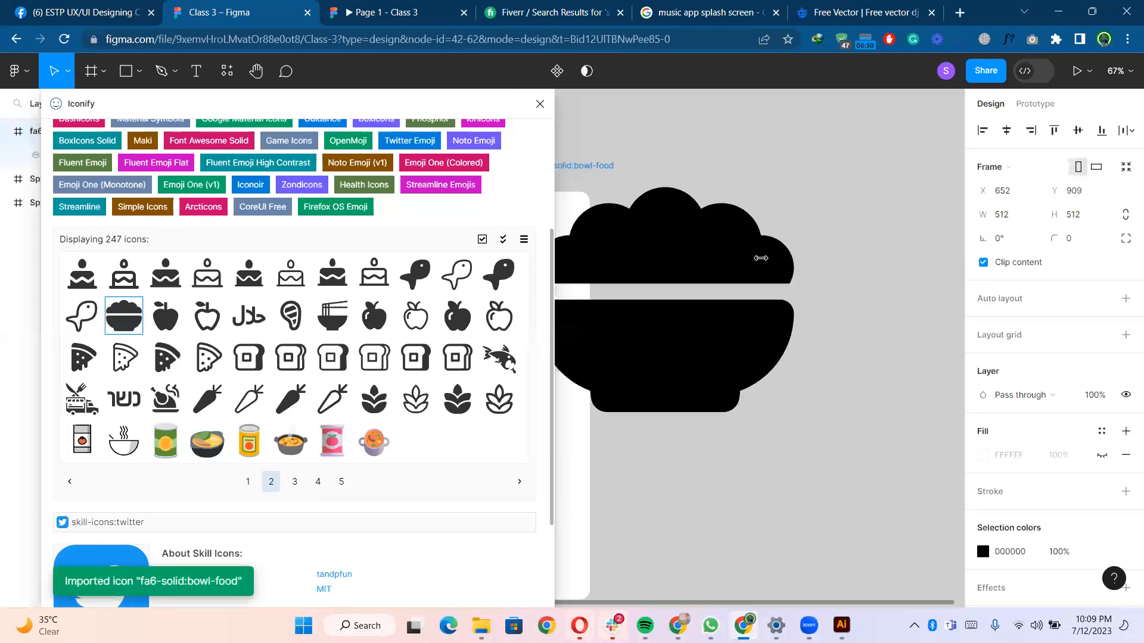
# - Move the imported bowl icon to the right of the frames and close the Iconify plugin
pyautogui.hscroll(-1, 648, 305)
pyautogui.scroll(-2, 647, 302)
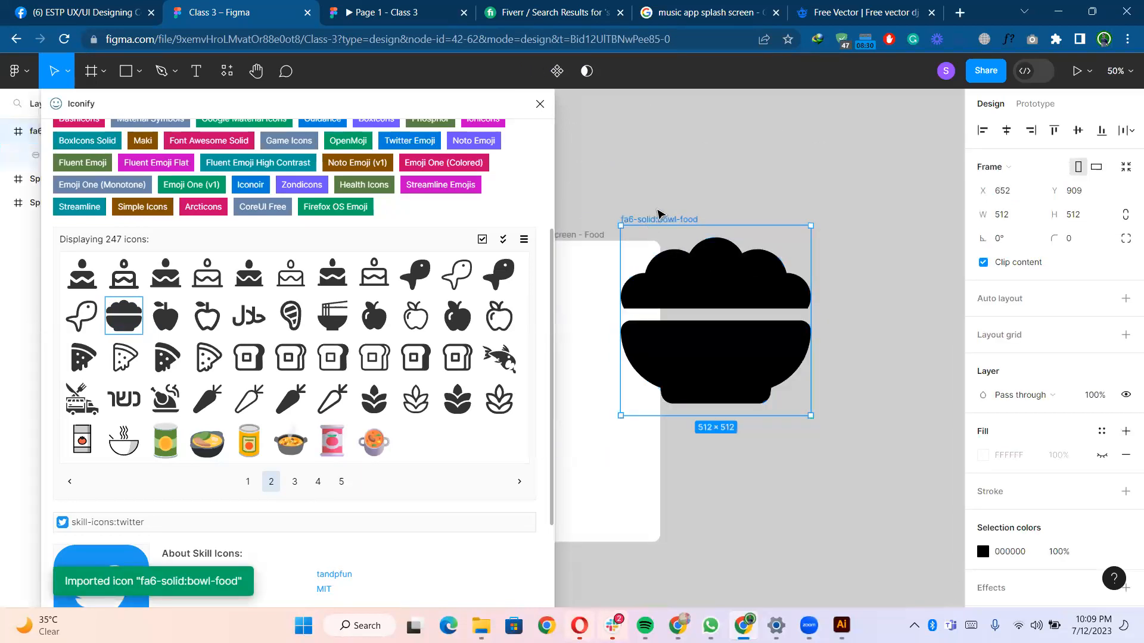
pyautogui.moveTo(659, 216); pyautogui.dragTo(798, 212)
pyautogui.scroll(2, 719, 278)
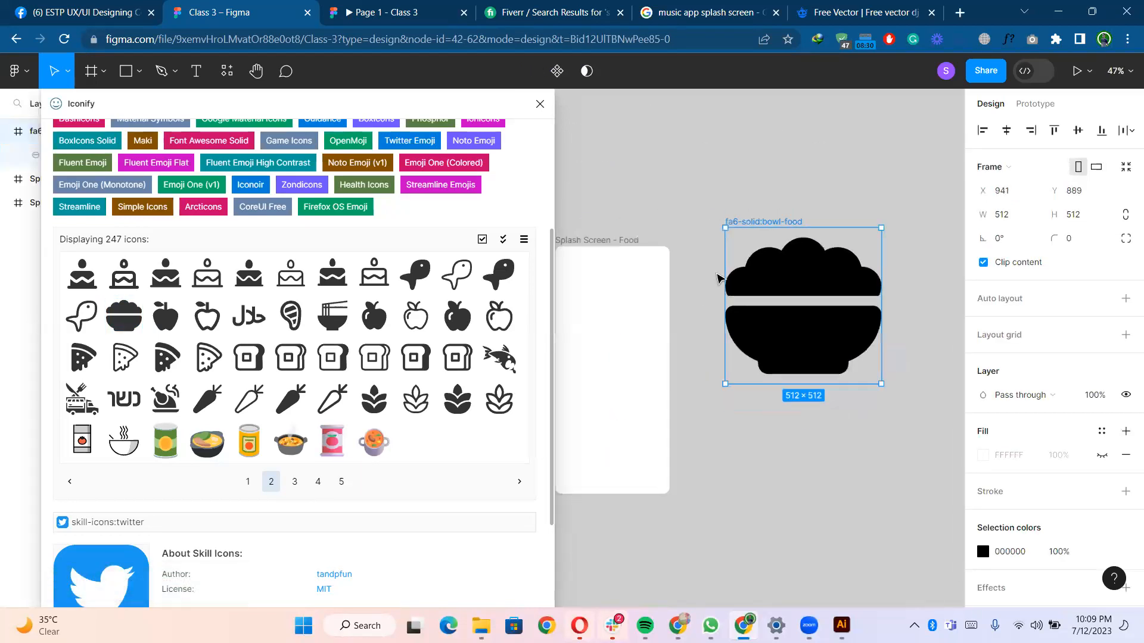
pyautogui.click(540, 103)
pyautogui.hscroll(3, 625, 199)
pyautogui.hscroll(-1, 625, 199)
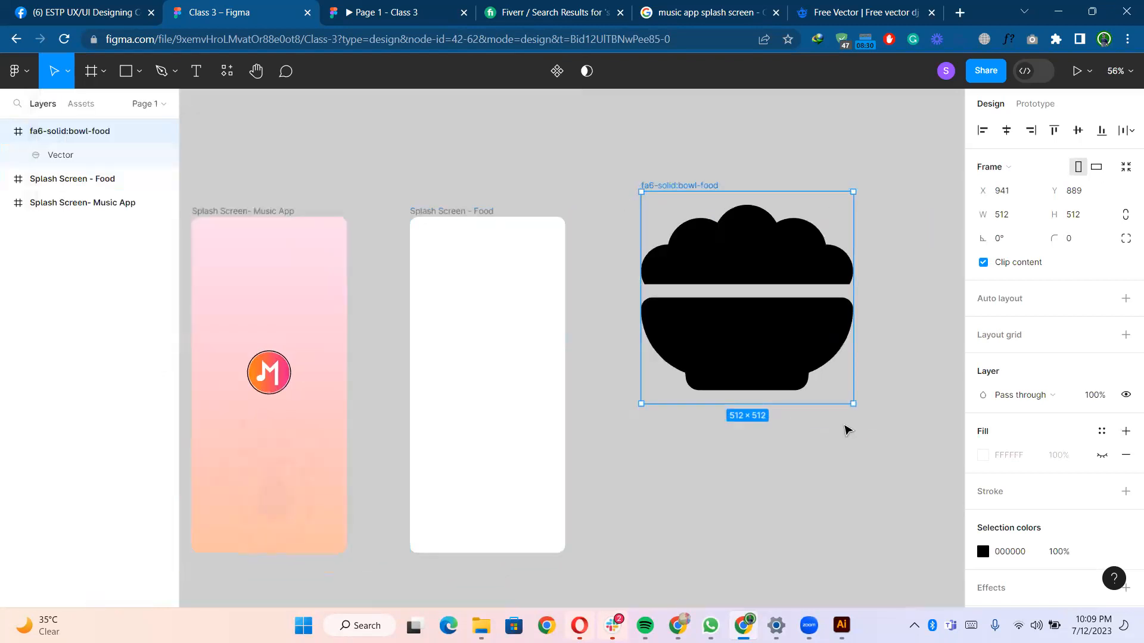
# - Give the bowl icon a linear gradient fill from orange to coral F46056, raising the second stop's opacity
pyautogui.click(983, 552)
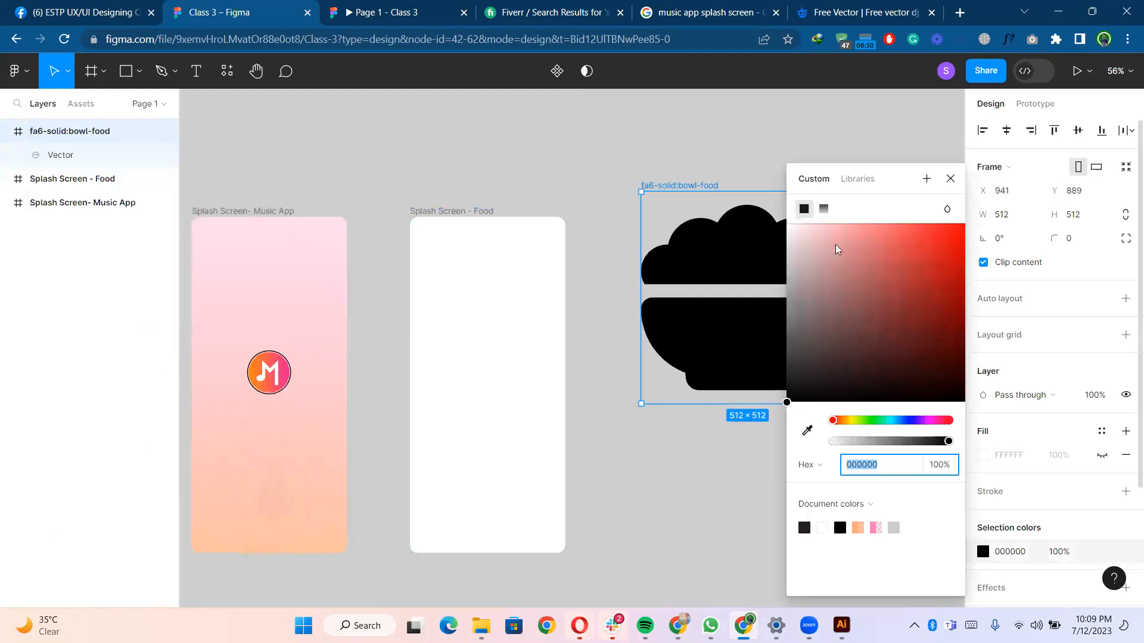
pyautogui.click(825, 210)
pyautogui.hscroll(4, 623, 273)
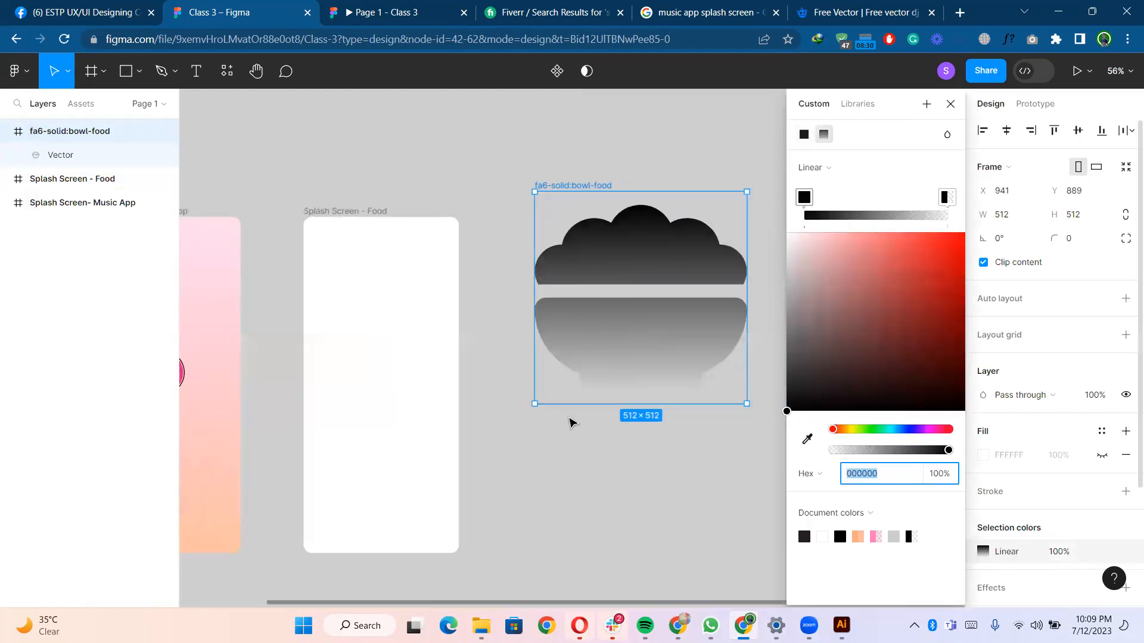
pyautogui.scroll(-2, 571, 421)
pyautogui.click(811, 198)
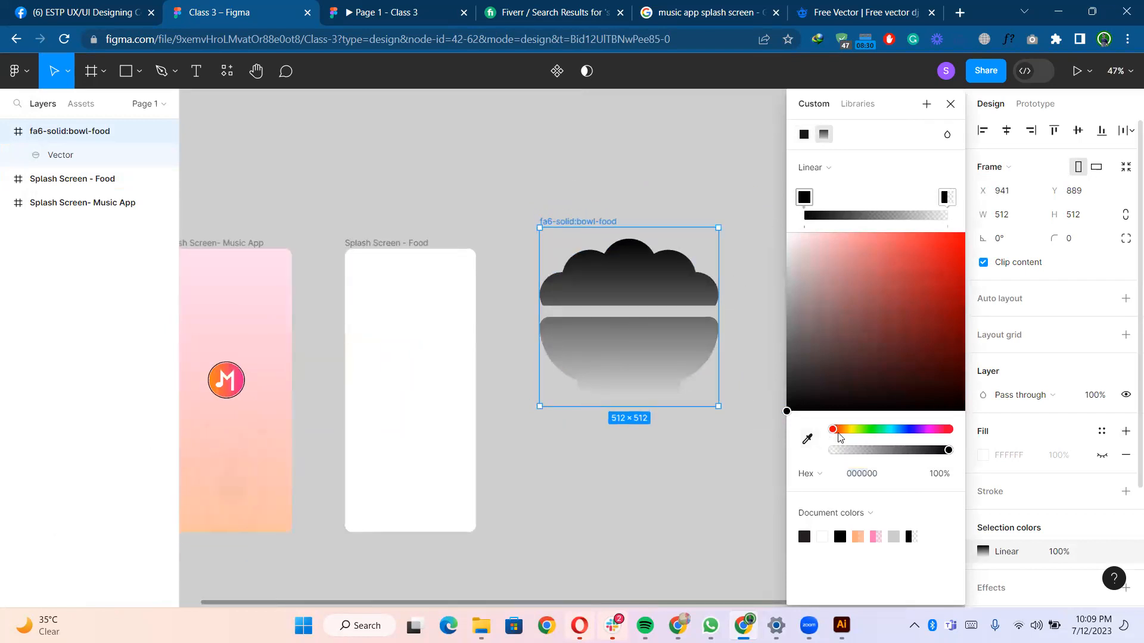
pyautogui.moveTo(837, 436)
pyautogui.mouseDown()
pyautogui.moveTo(851, 436)
pyautogui.moveTo(840, 437)
pyautogui.mouseUp()
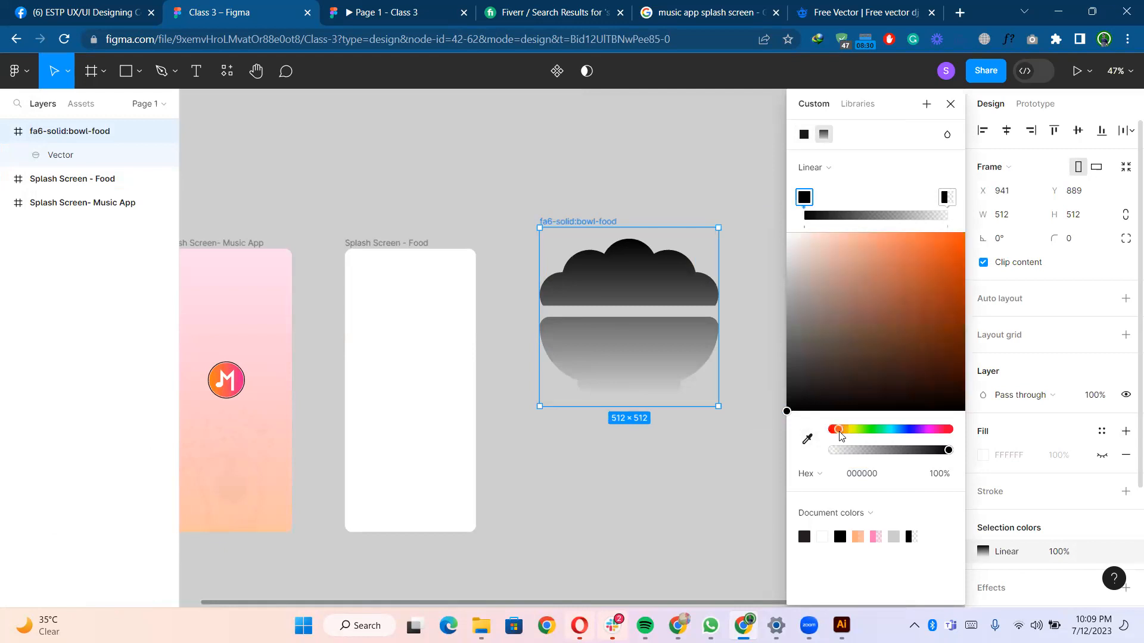
pyautogui.moveTo(910, 285); pyautogui.dragTo(924, 239)
pyautogui.click(945, 196)
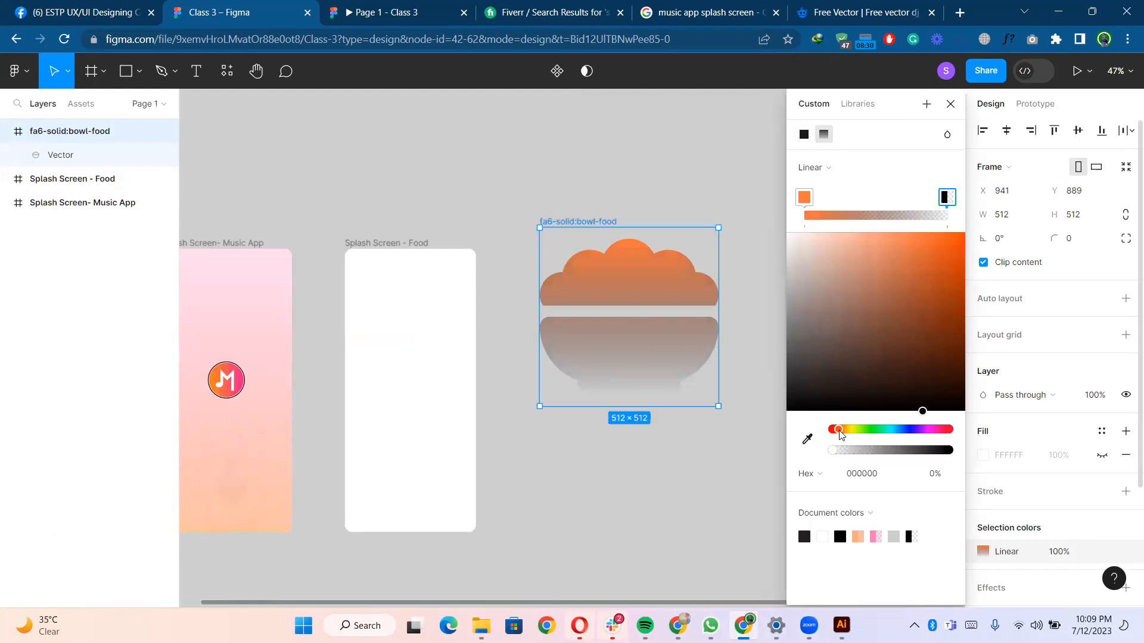
pyautogui.moveTo(840, 434)
pyautogui.mouseDown()
pyautogui.moveTo(851, 435)
pyautogui.moveTo(837, 435)
pyautogui.mouseUp()
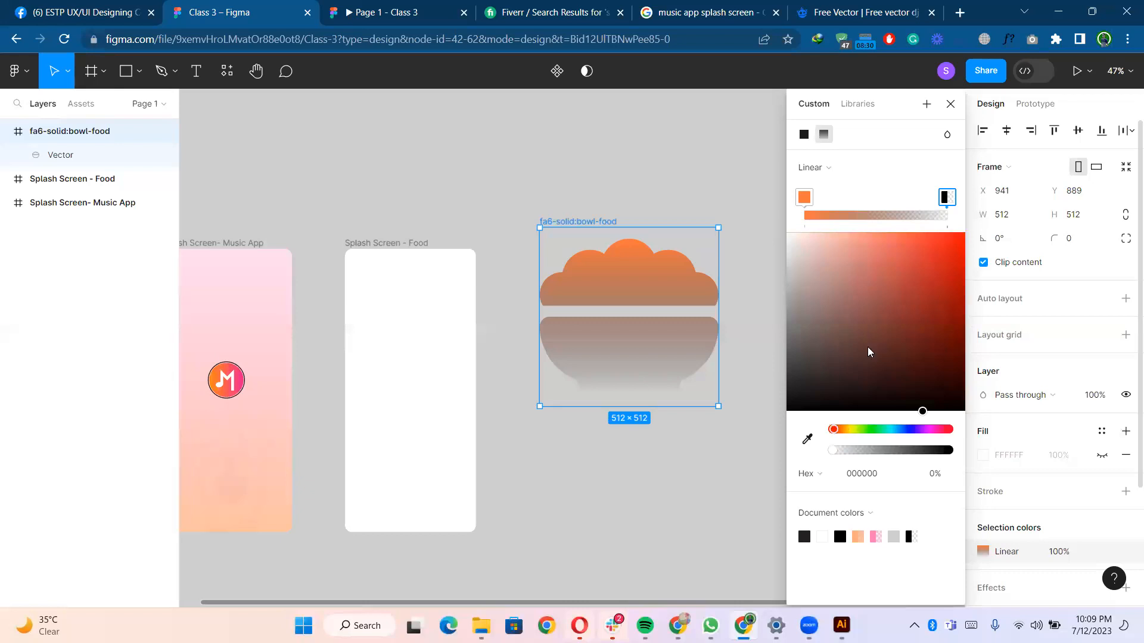
pyautogui.moveTo(871, 317); pyautogui.dragTo(901, 239)
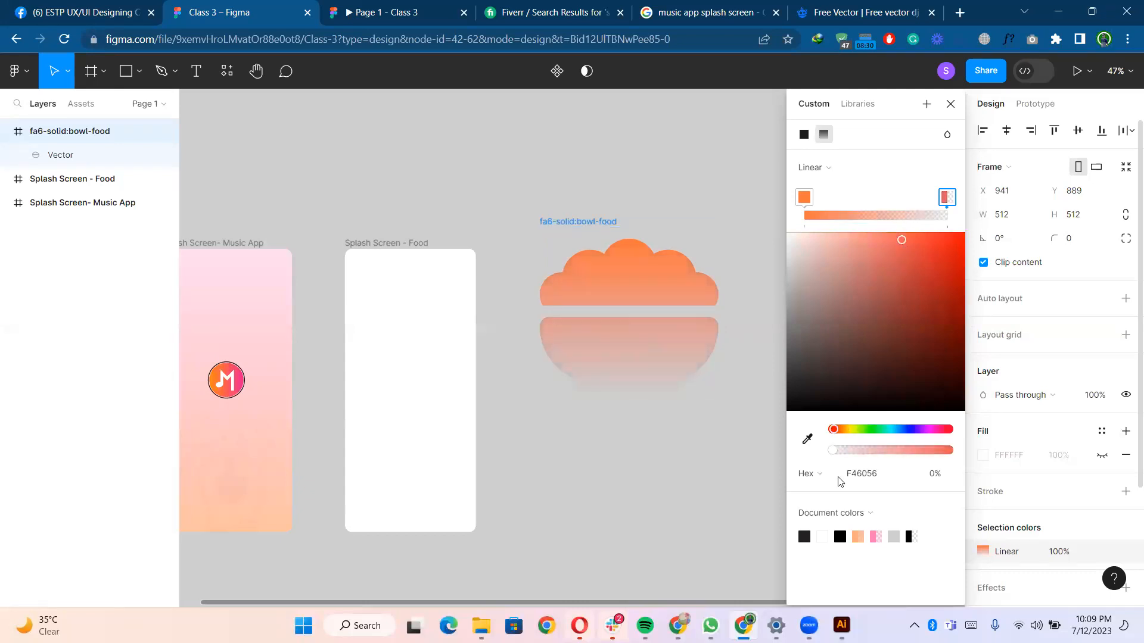
pyautogui.moveTo(841, 455); pyautogui.dragTo(887, 459)
pyautogui.click(635, 491)
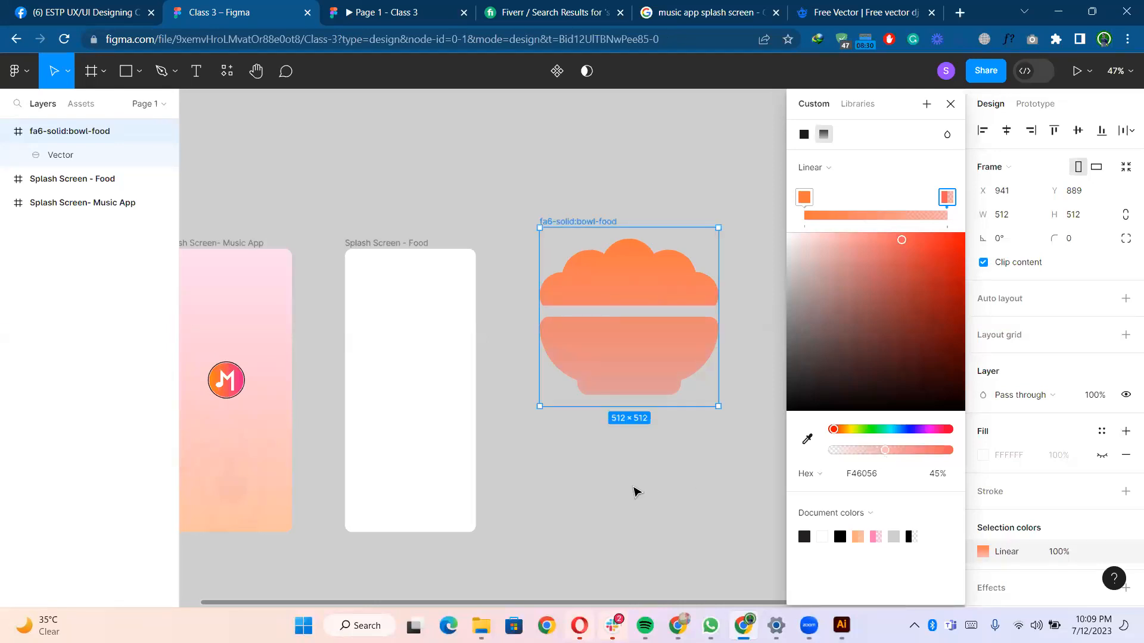
# - Scale the bowl icon down to a small size beside the Food frame
pyautogui.click(672, 365)
pyautogui.moveTo(712, 398); pyautogui.dragTo(659, 280)
pyautogui.scroll(-1, 603, 381)
pyautogui.scroll(2, 630, 359)
pyautogui.scroll(3, 734, 166)
pyautogui.moveTo(743, 150); pyautogui.dragTo(619, 260)
pyautogui.click(677, 270)
pyautogui.scroll(-3, 676, 265)
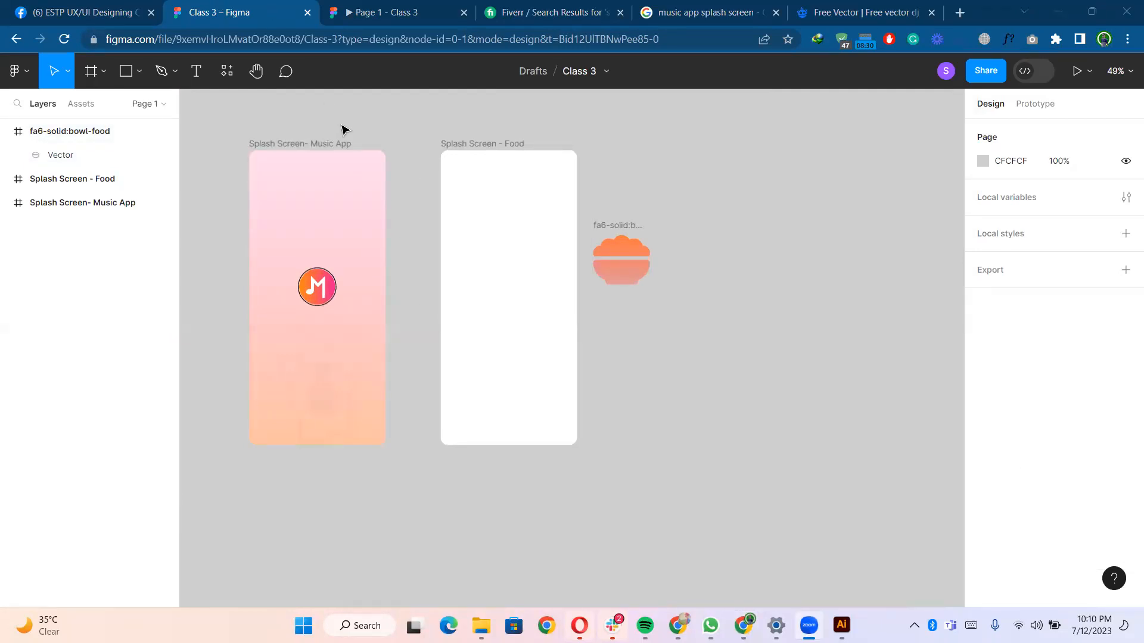
pyautogui.scroll(3, 636, 303)
pyautogui.scroll(-1, 669, 320)
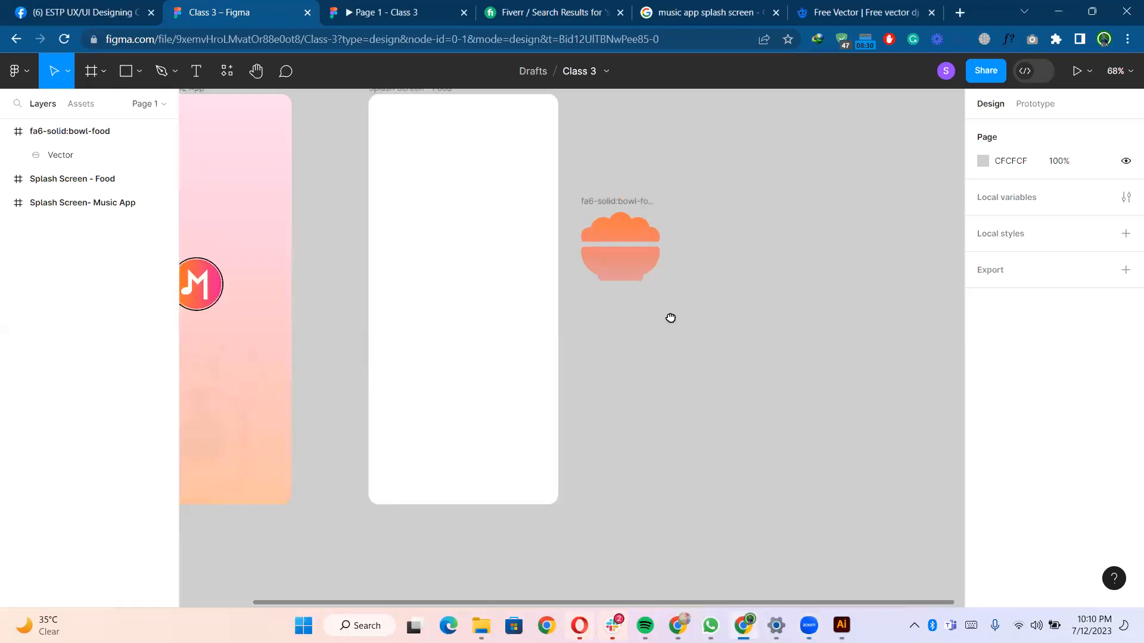
# - Move the gradient bowl icon into the centre of the Splash Screen - Food frame
pyautogui.moveTo(671, 318); pyautogui.dragTo(701, 330)
pyautogui.moveTo(659, 243); pyautogui.dragTo(694, 273)
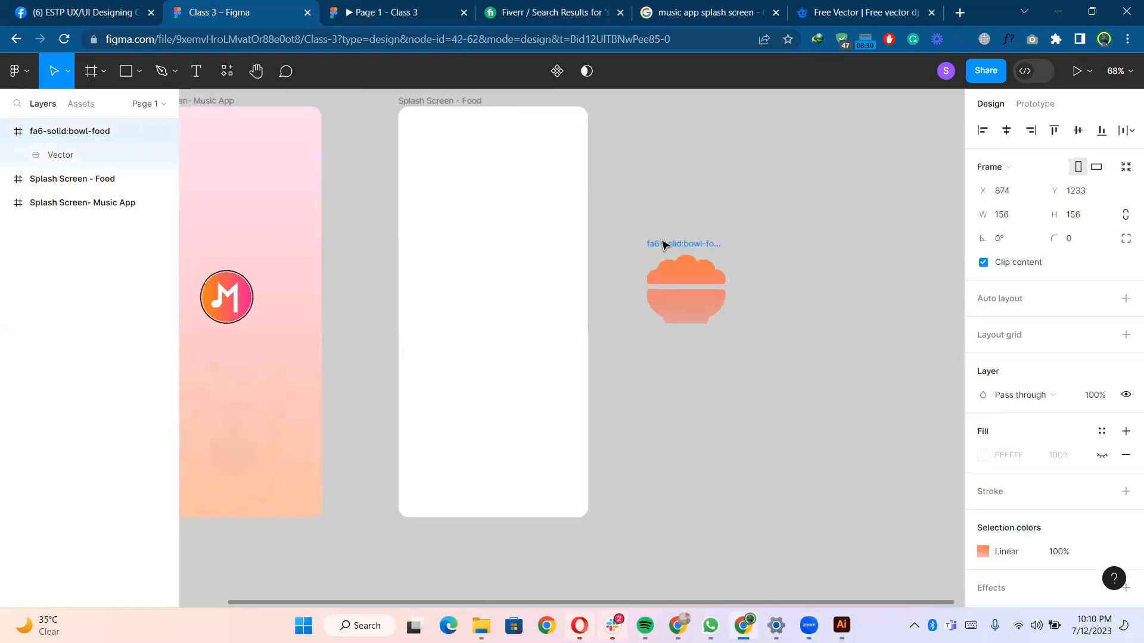
pyautogui.click(614, 233)
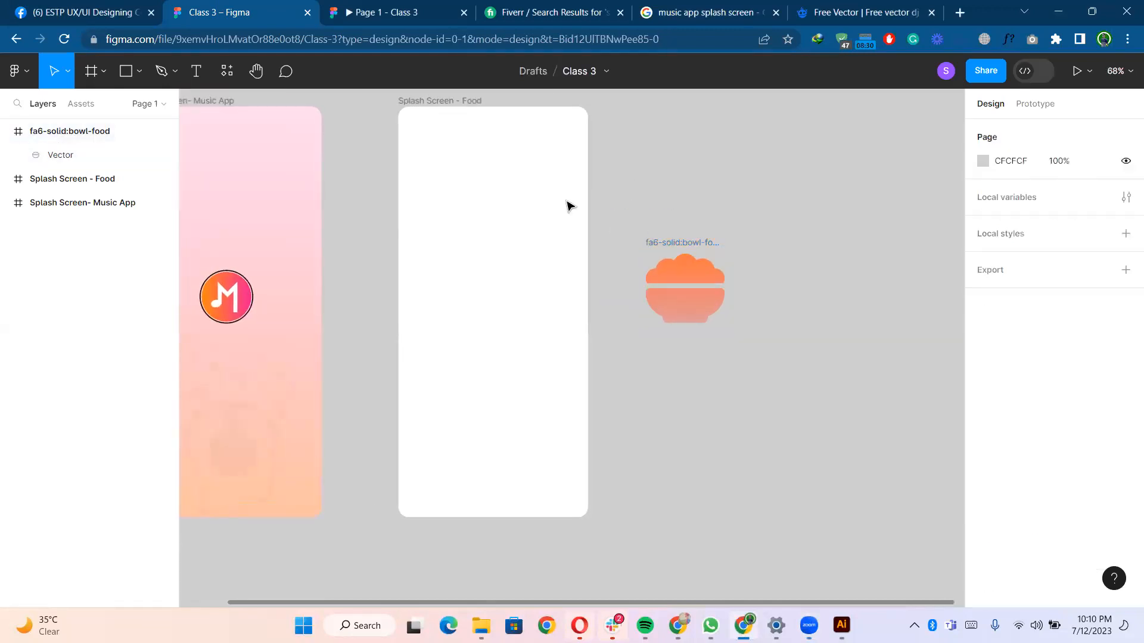
pyautogui.click(472, 138)
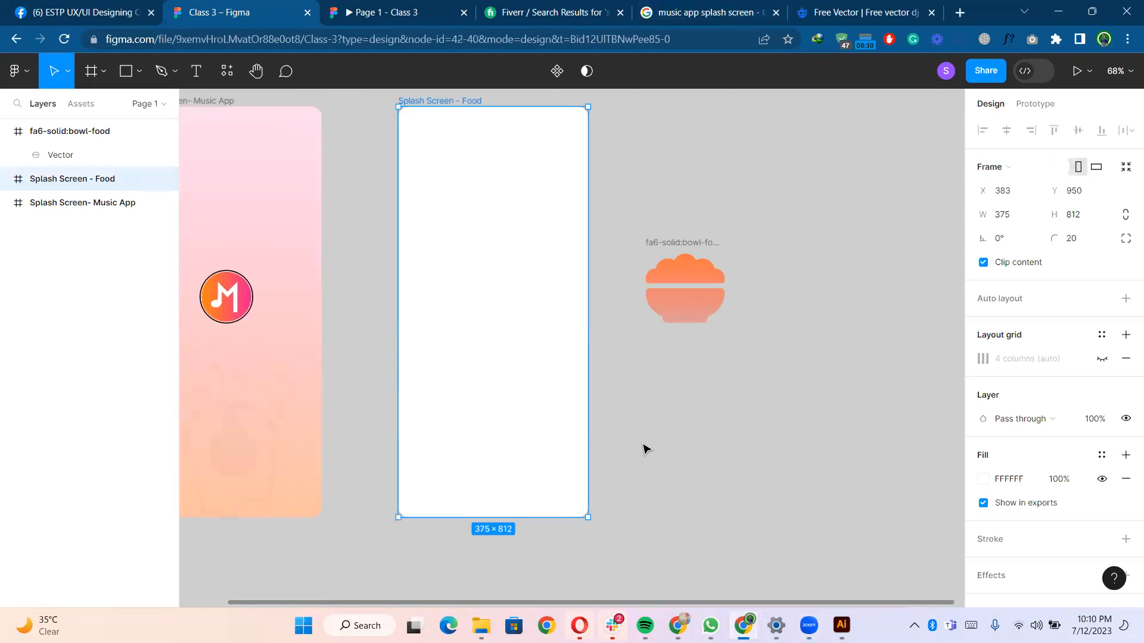
pyautogui.click(659, 429)
pyautogui.scroll(-1, 659, 429)
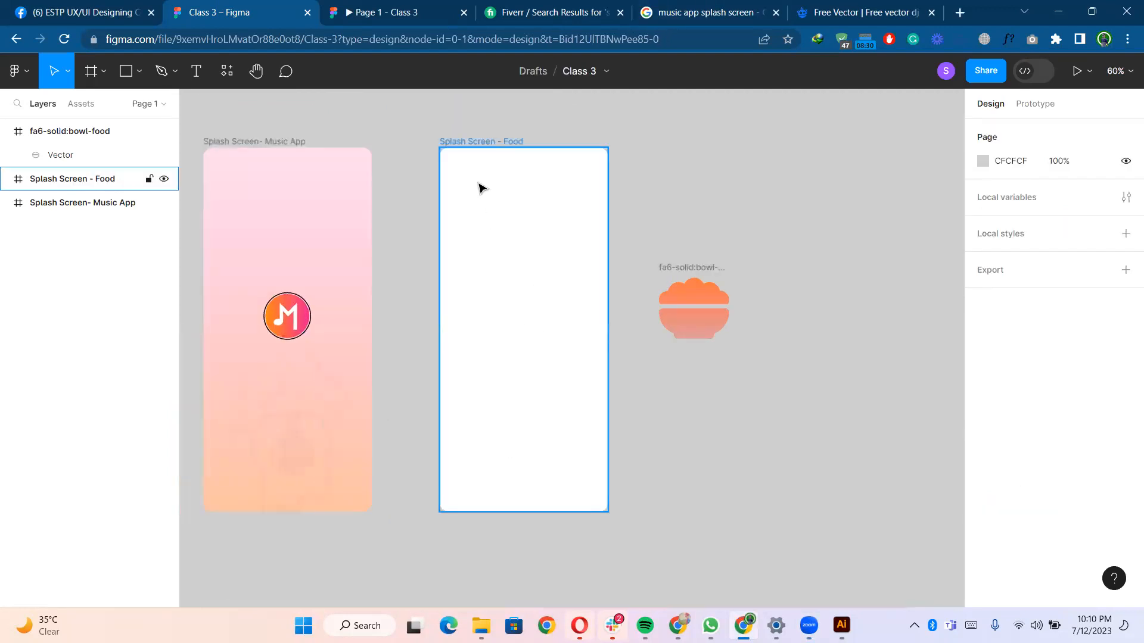
pyautogui.moveTo(696, 272); pyautogui.dragTo(521, 292)
pyautogui.click(485, 142)
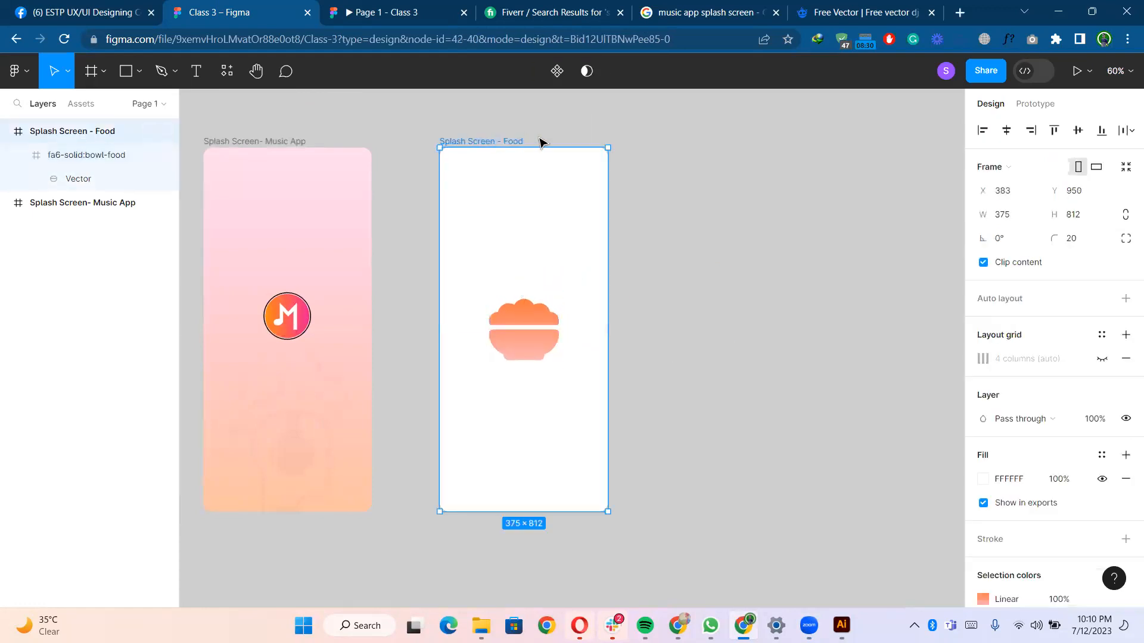
# - Present the Food frame as a prototype preview and return to the design file
pyautogui.hotkey('ctrl', 'alt', 'Return')
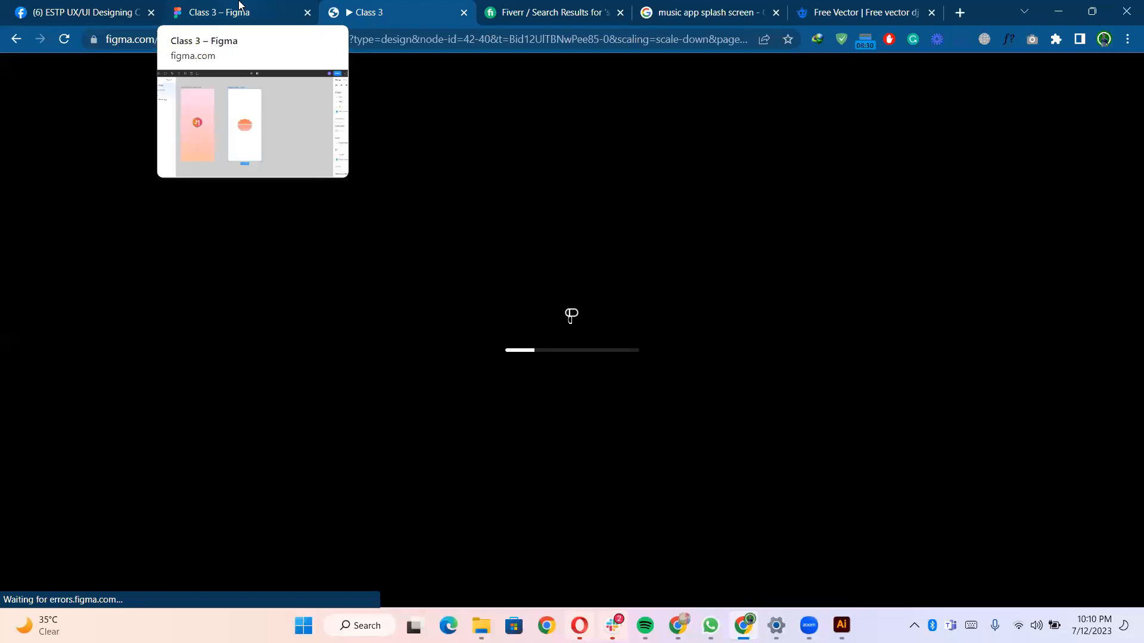
pyautogui.click(239, 6)
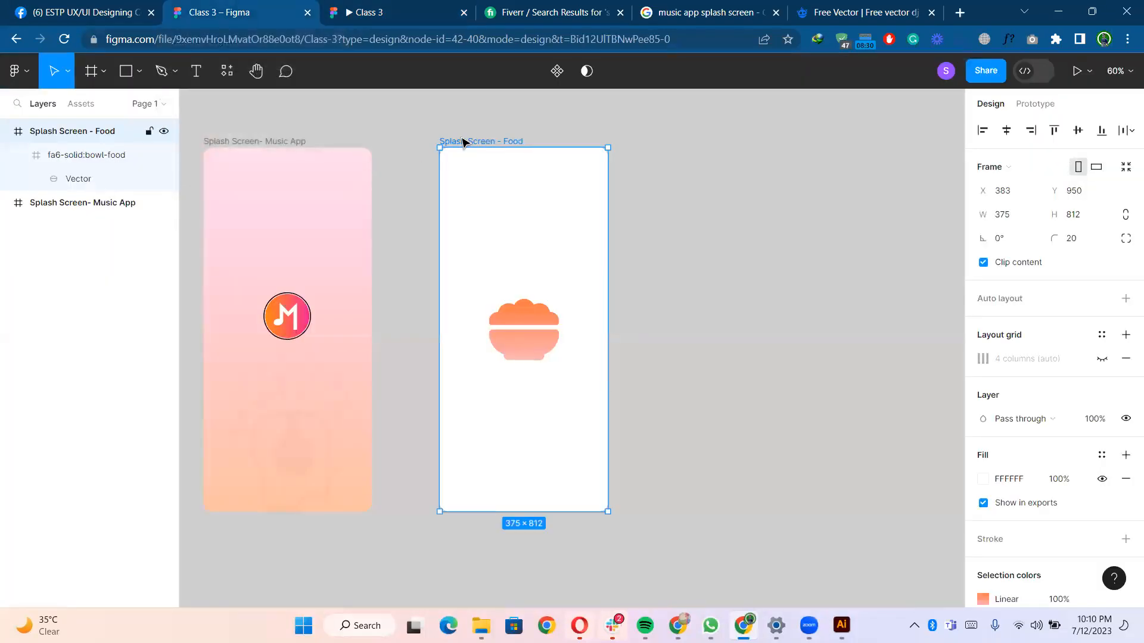
# - Duplicate the Splash Screen - Food frame and switch the copy's bowl icon to a solid fill
pyautogui.hotkey('ctrl', 'd')
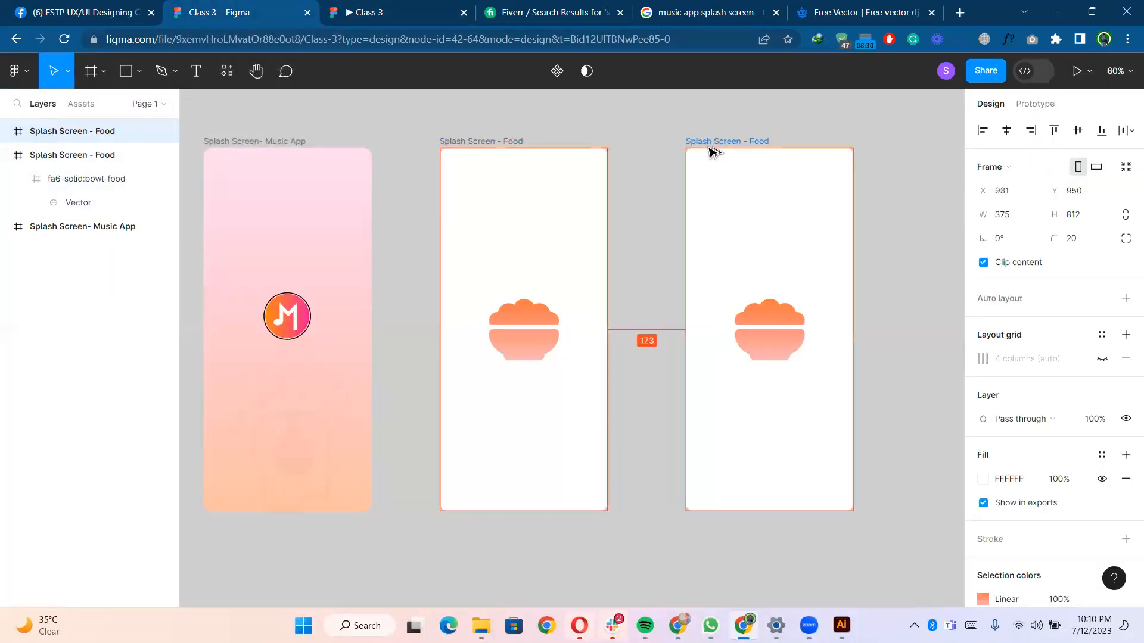
pyautogui.click(783, 324)
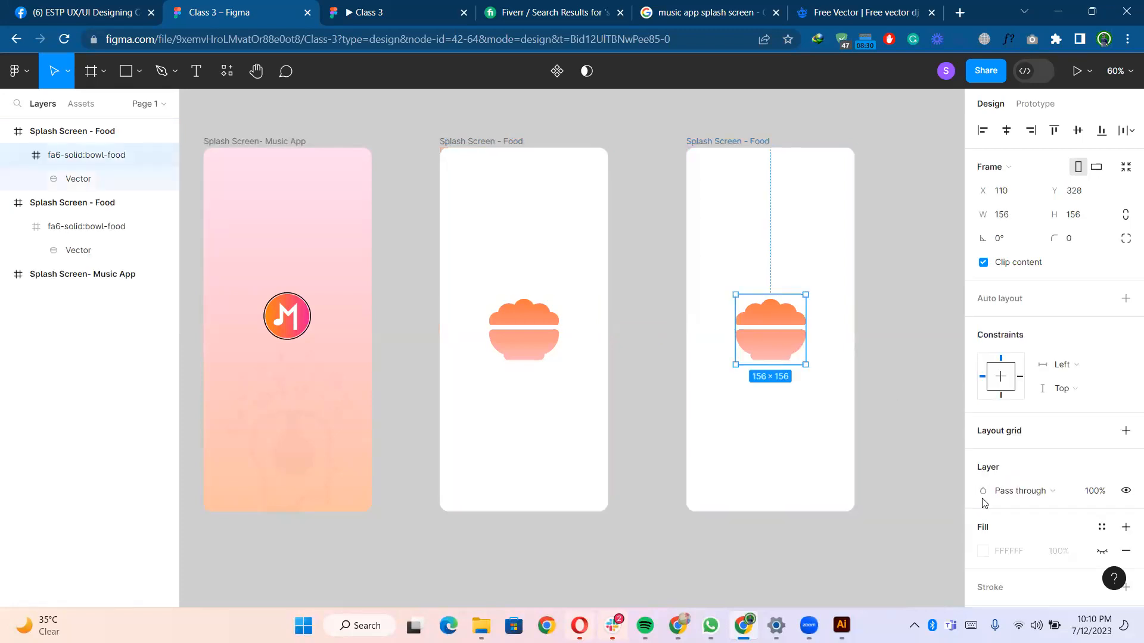
pyautogui.scroll(-4, 1016, 514)
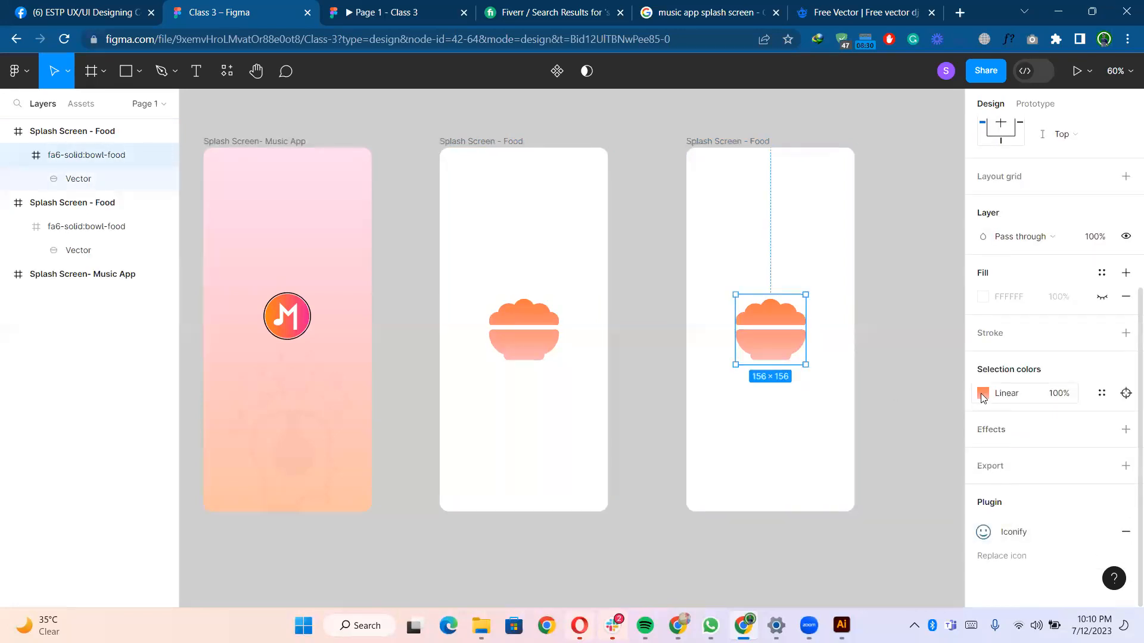
pyautogui.click(983, 393)
pyautogui.moveTo(852, 296); pyautogui.dragTo(738, 226)
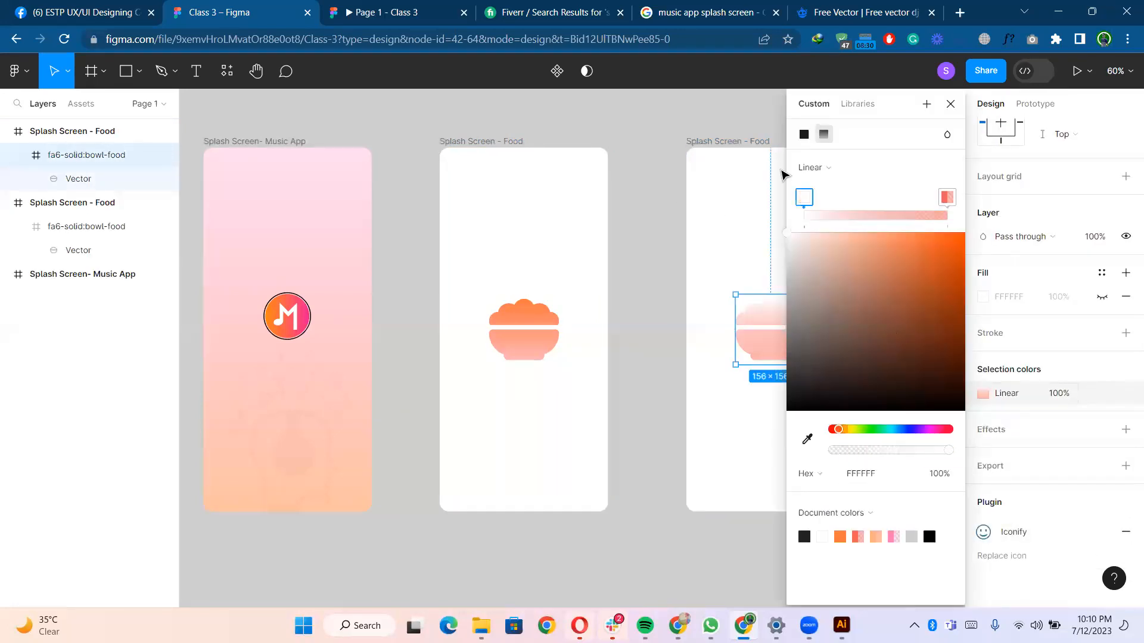
pyautogui.click(803, 135)
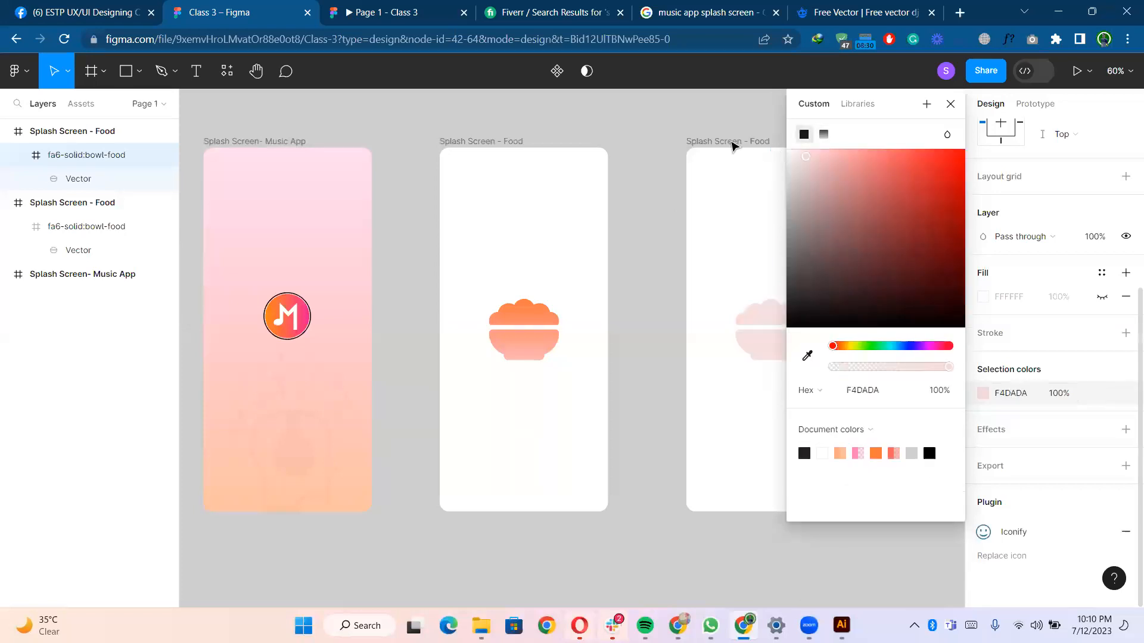
# - Fill the duplicated food frame with the orange document colour FF773D
pyautogui.click(729, 143)
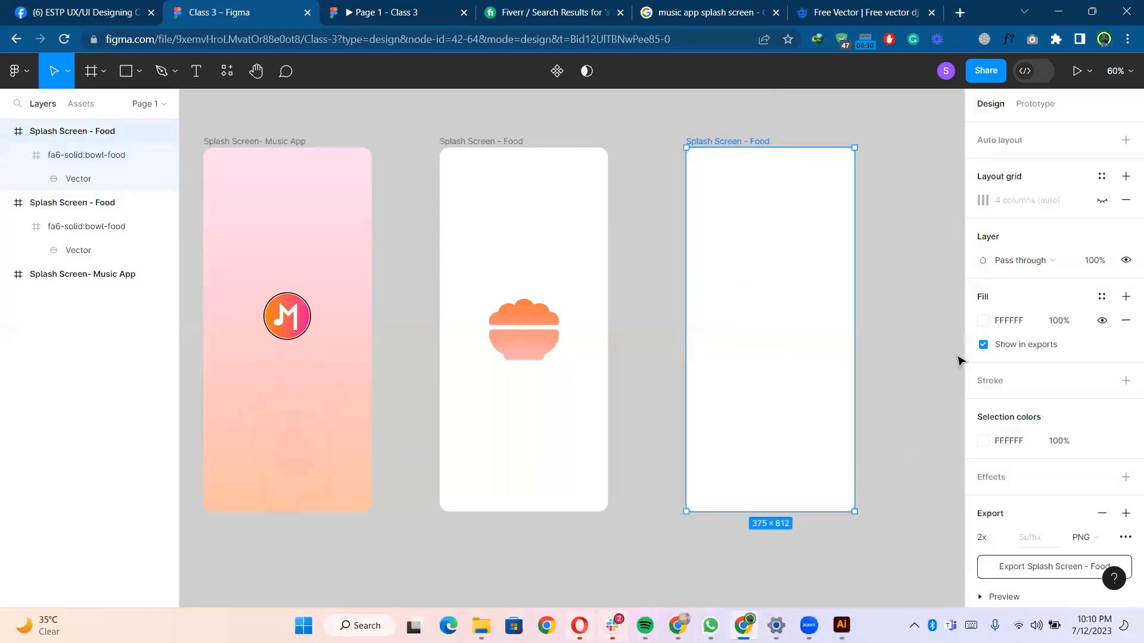
pyautogui.click(983, 441)
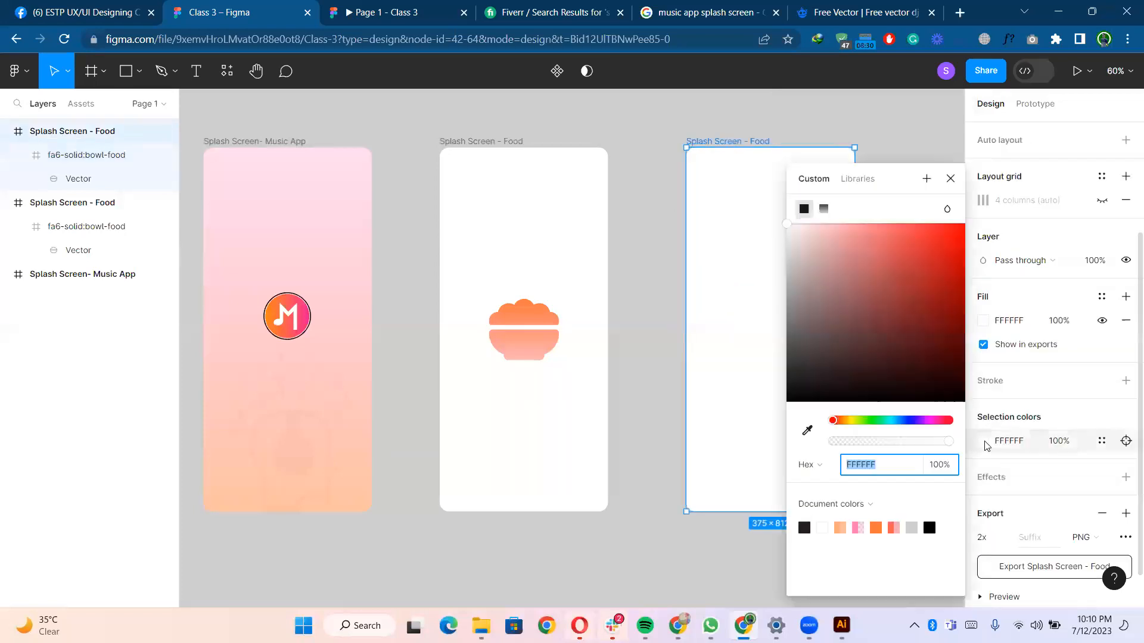
pyautogui.click(875, 528)
# - Change the duplicated frame's bowl icon colour to white
pyautogui.click(759, 358)
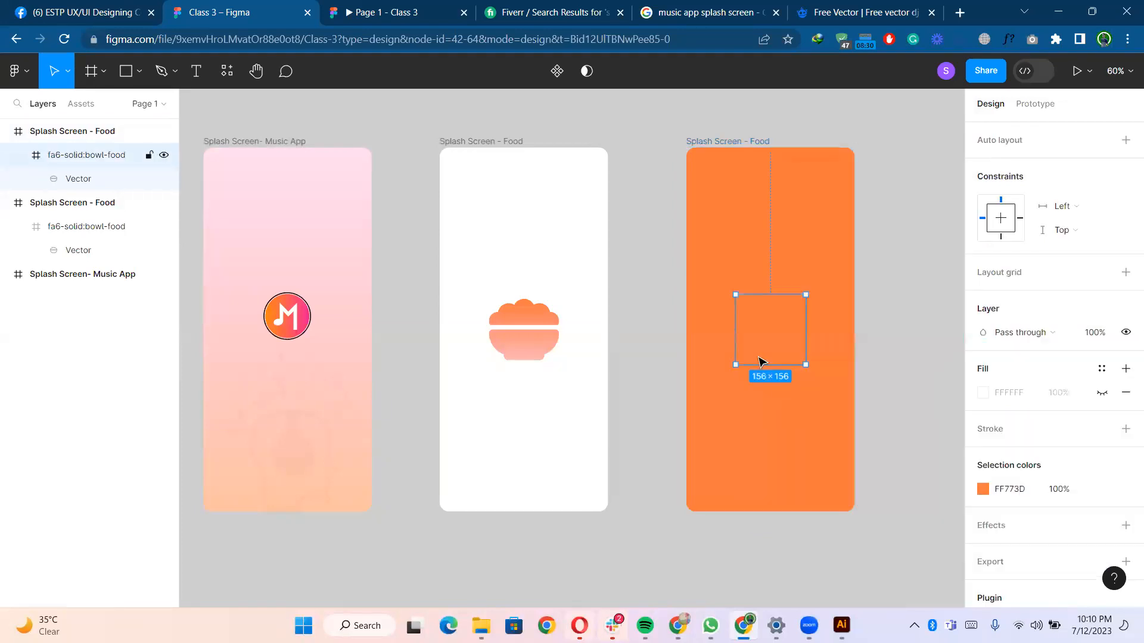
pyautogui.click(983, 489)
pyautogui.moveTo(858, 298); pyautogui.dragTo(858, 276)
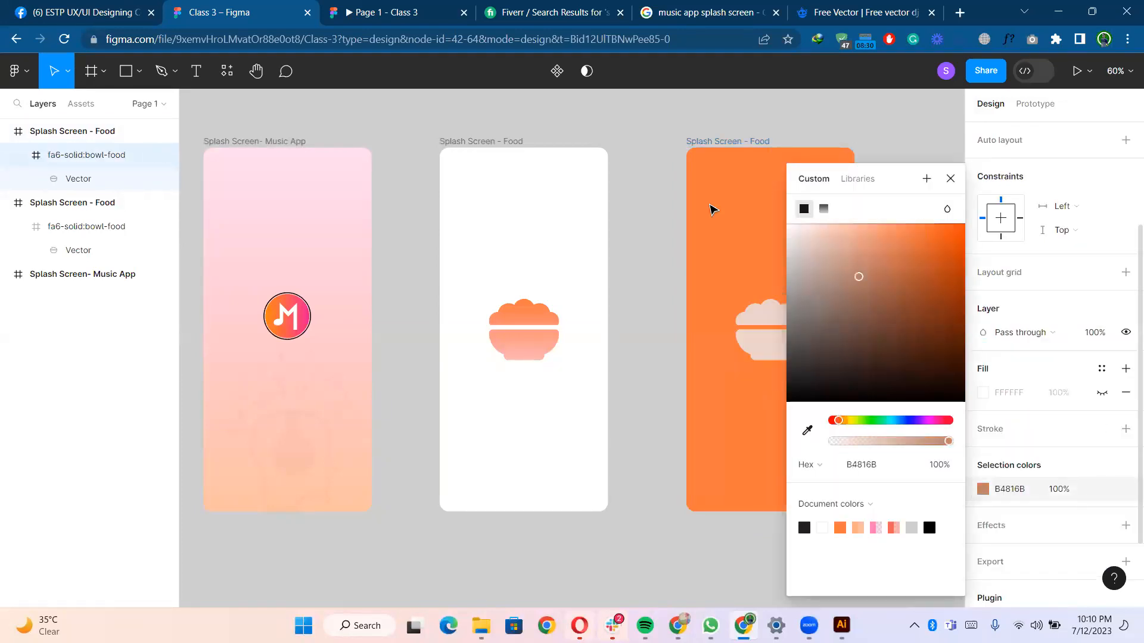
pyautogui.moveTo(710, 206); pyautogui.dragTo(657, 198)
pyautogui.click(660, 242)
pyautogui.scroll(-1, 660, 242)
pyautogui.moveTo(656, 243); pyautogui.dragTo(520, 237)
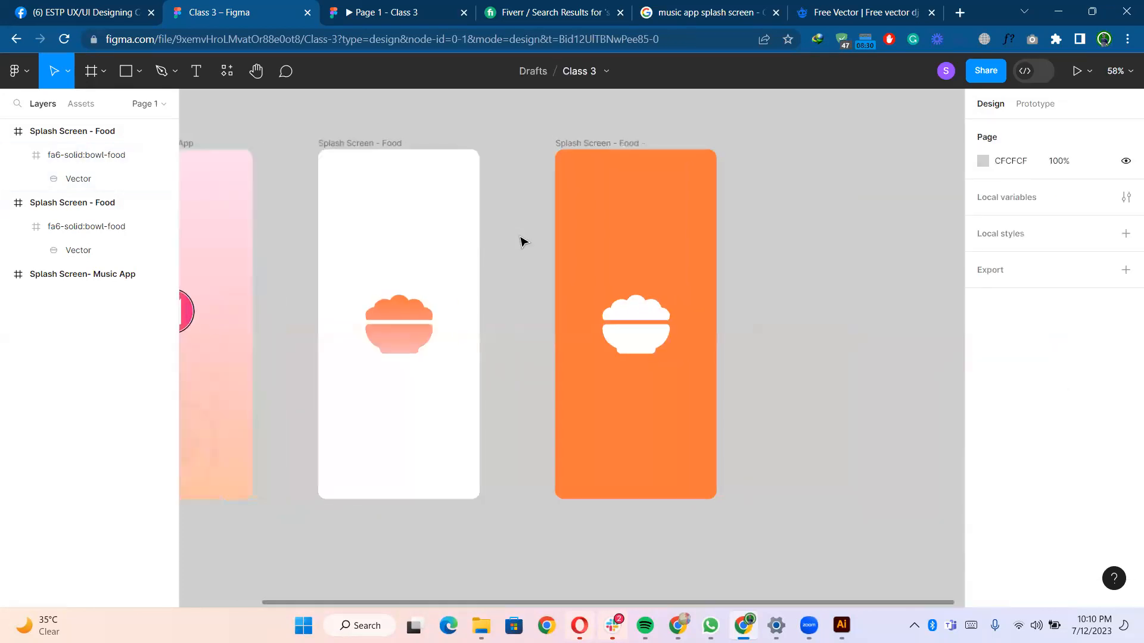
# - Preview the prototype and advance to the orange food splash screen, then return to the design file
pyautogui.click(354, 11)
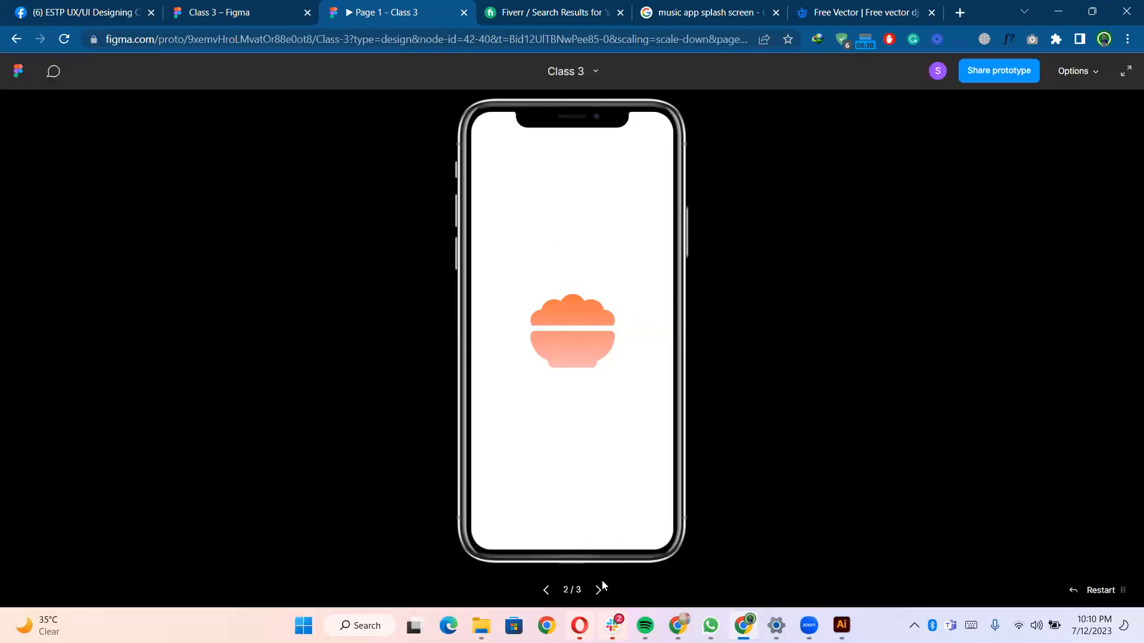
pyautogui.click(597, 589)
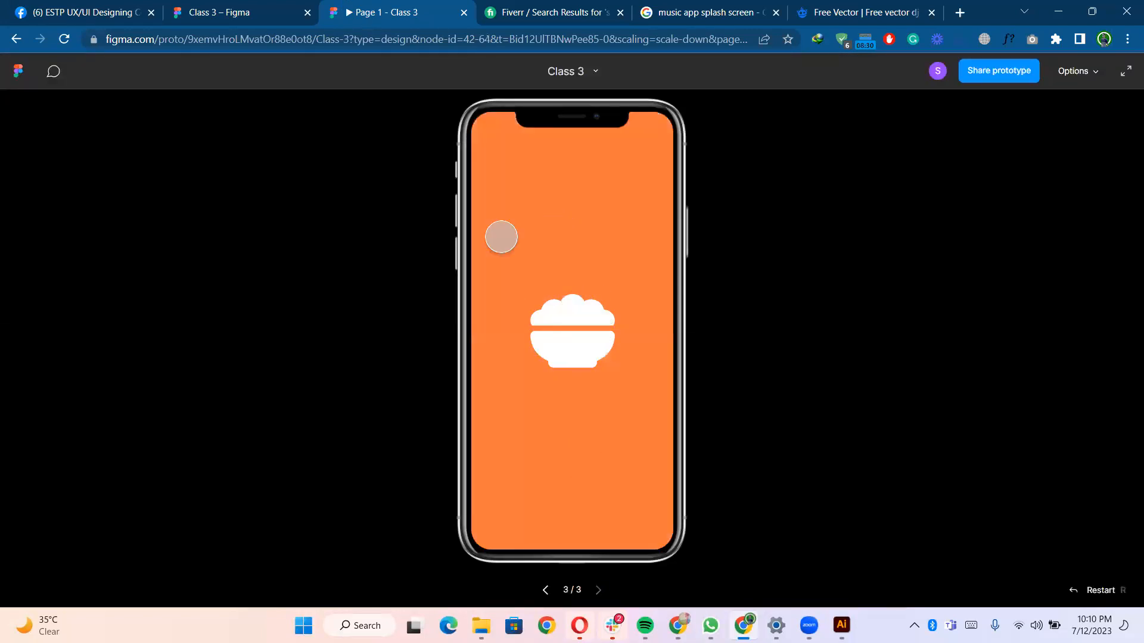
pyautogui.click(257, 6)
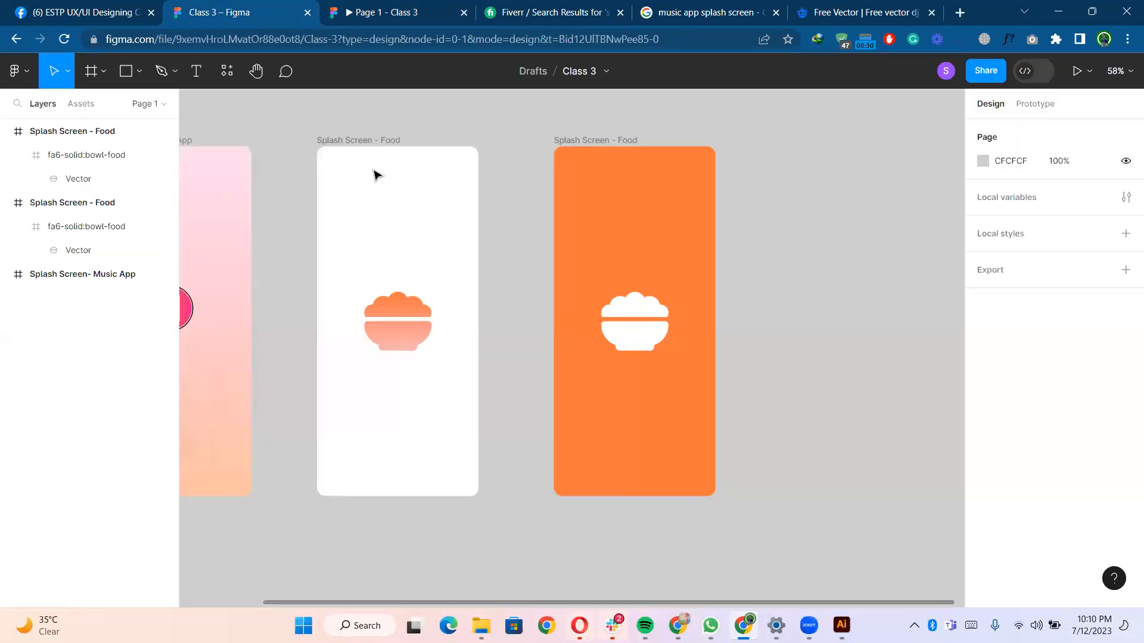
pyautogui.moveTo(761, 250); pyautogui.dragTo(723, 230)
pyautogui.scroll(5, 740, 270)
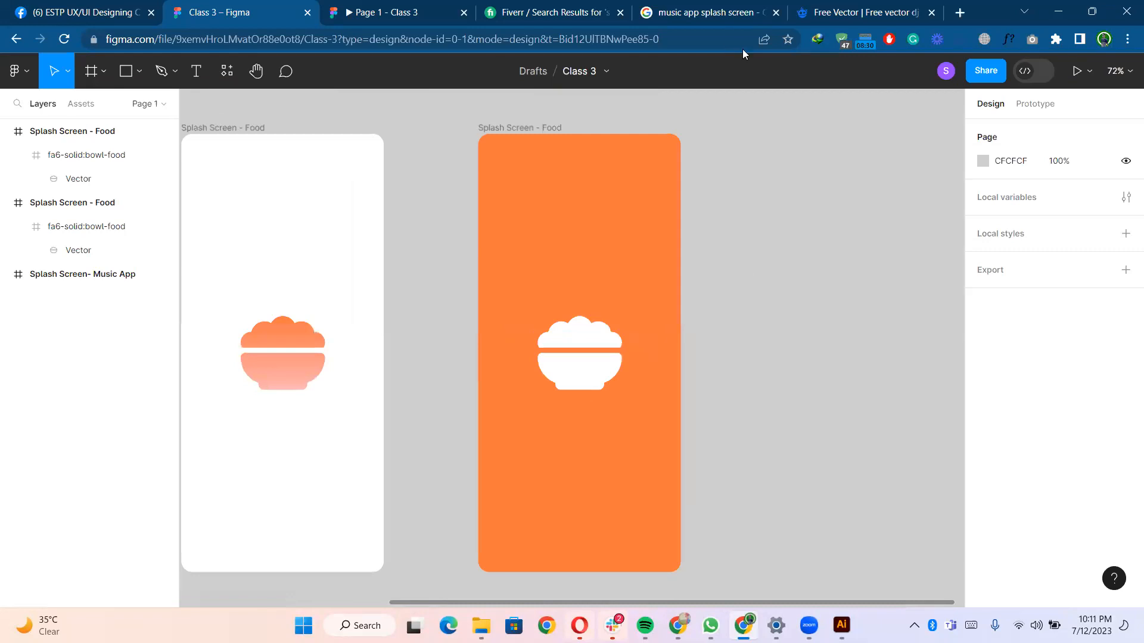
# - Switch to the Freepik tab, close the open image and search for food
pyautogui.click(817, 6)
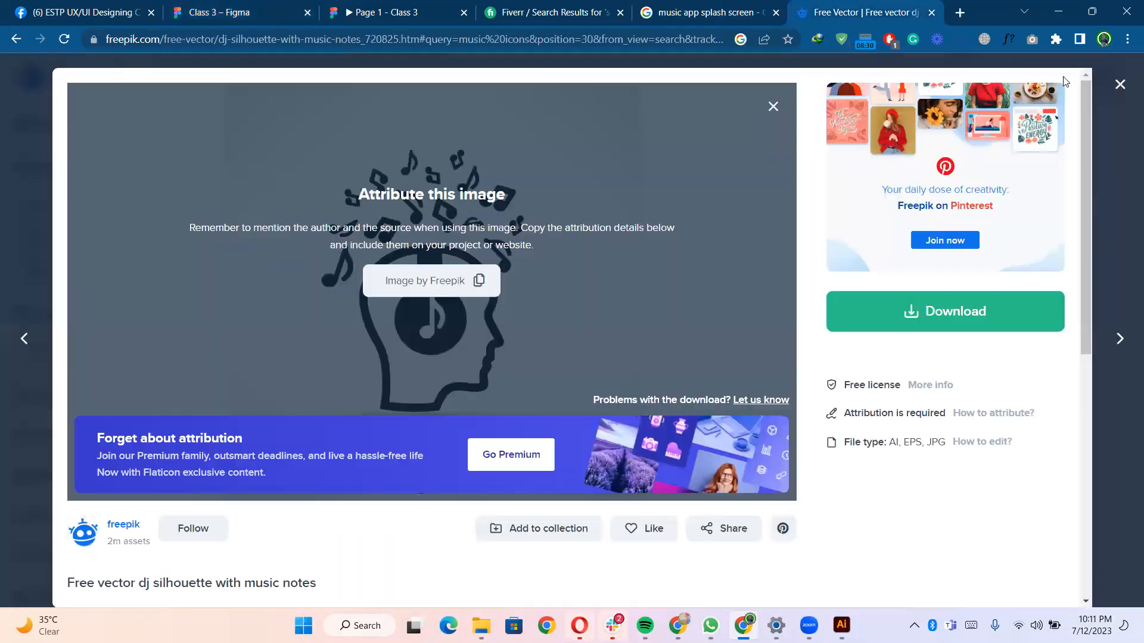
pyautogui.click(1119, 87)
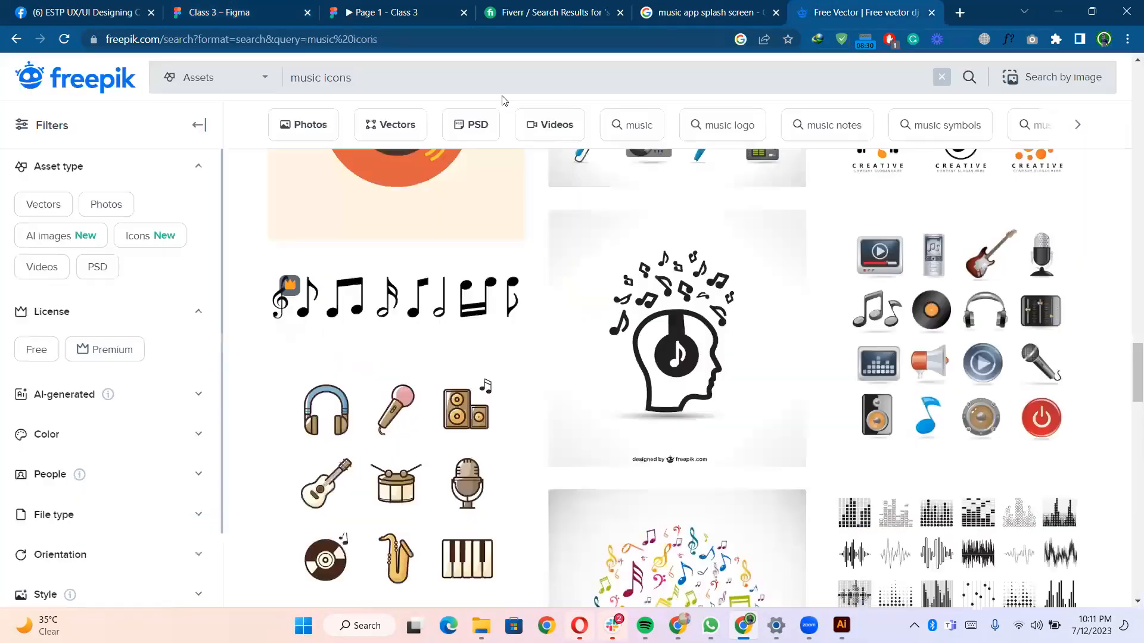
pyautogui.hotkey('ctrl', 'a')
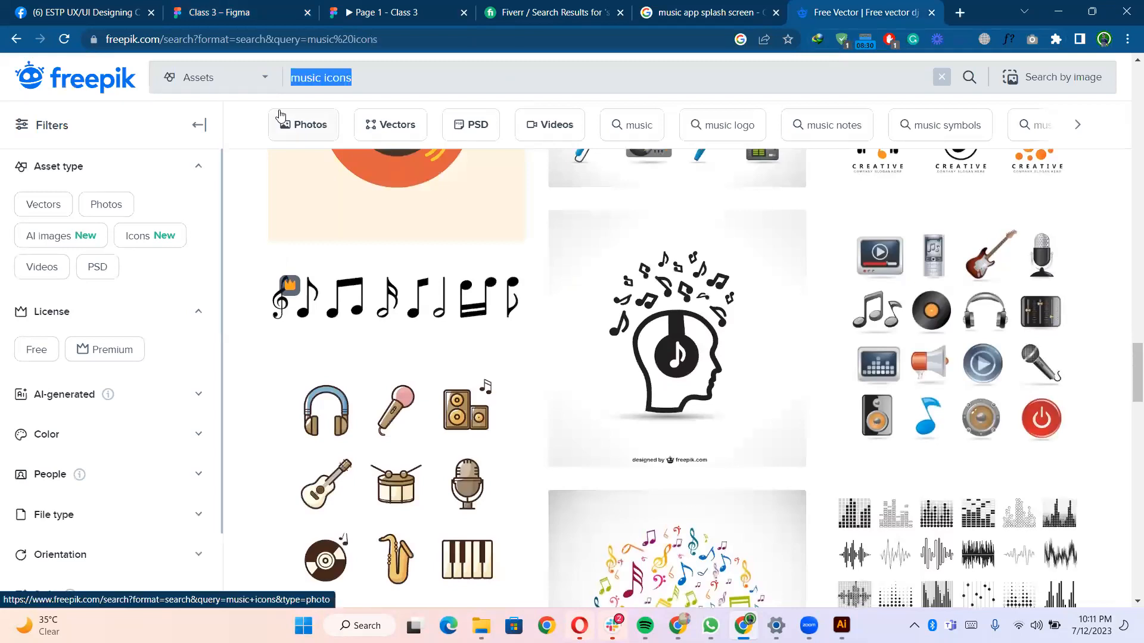
pyautogui.write('food')
pyautogui.press('Return')
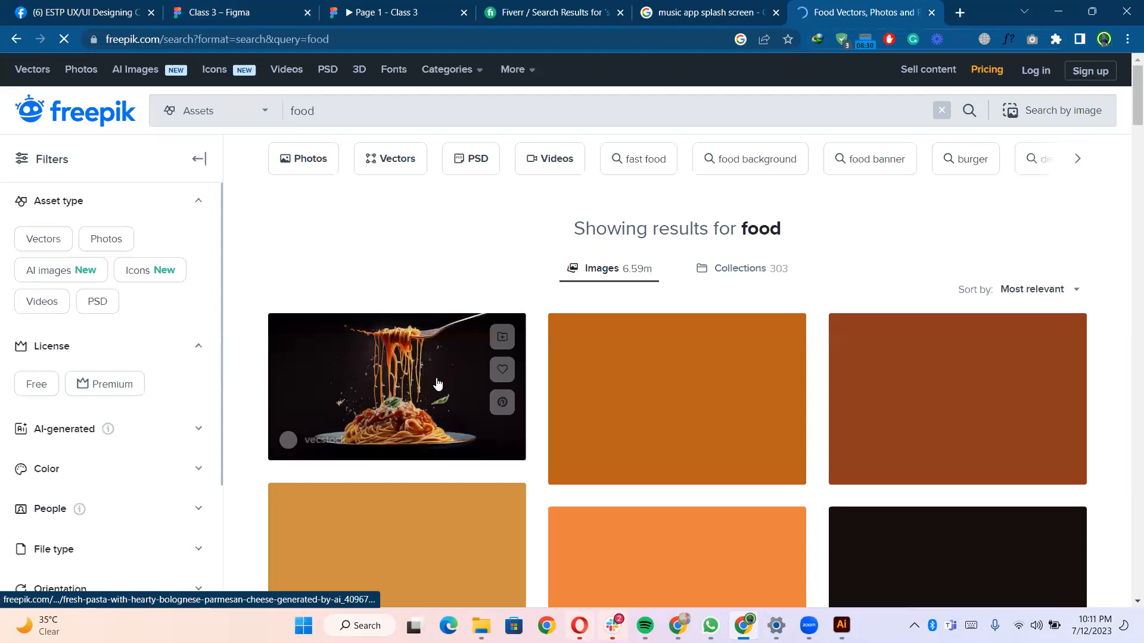
# - Refine the Freepik search to food icons
pyautogui.scroll(-4, 428, 112)
pyautogui.scroll(4, 428, 119)
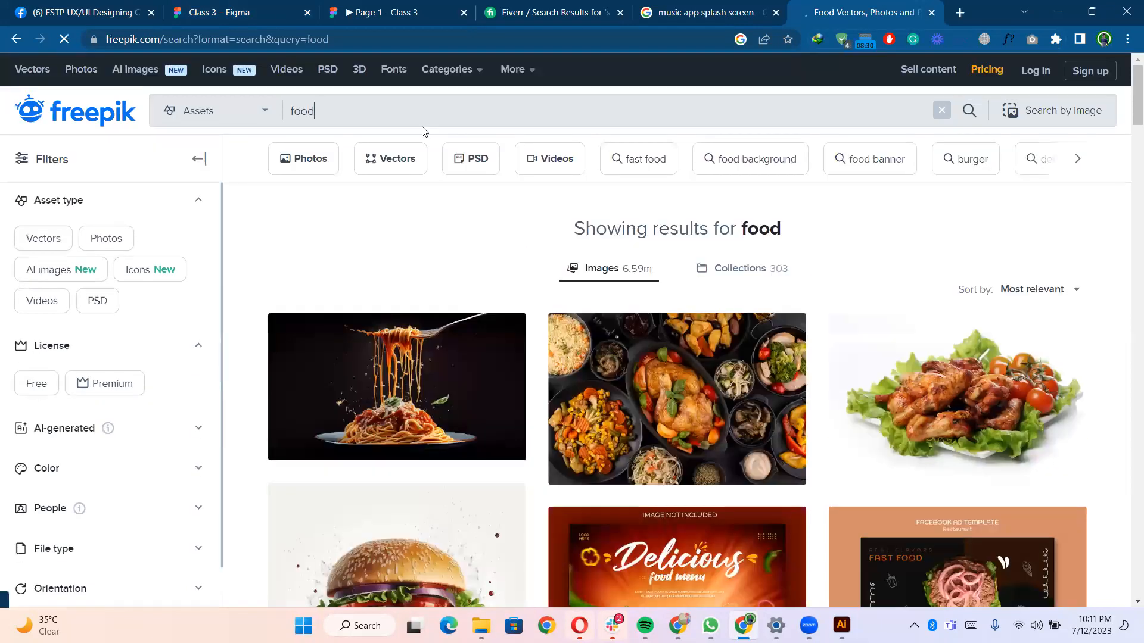
pyautogui.write('icon')
pyautogui.press('BackSpace')
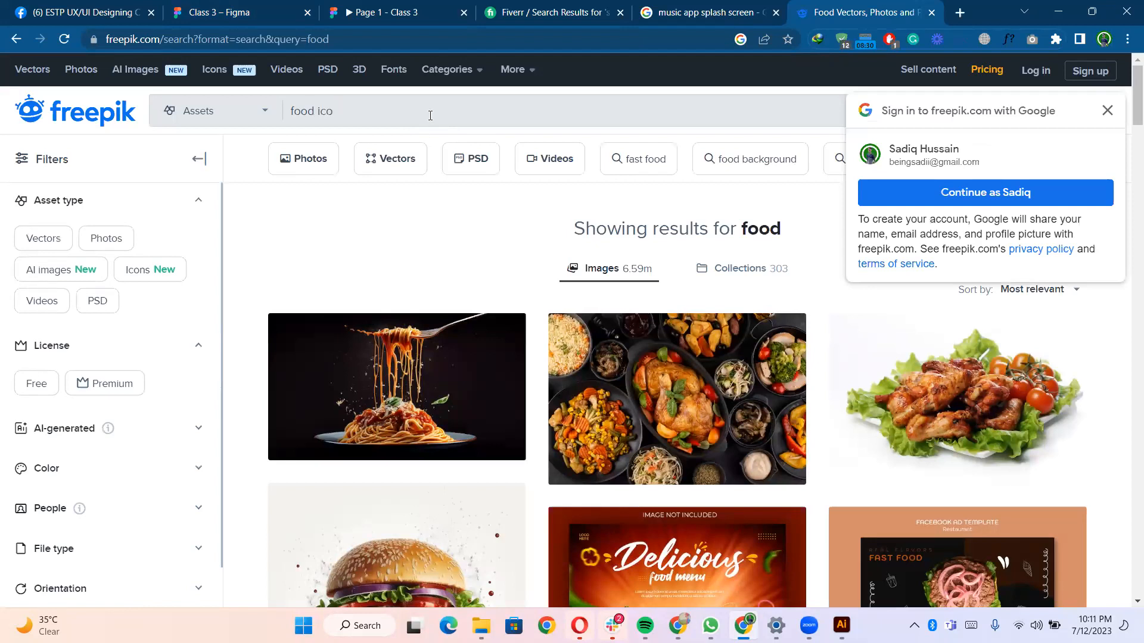
pyautogui.click(430, 115)
pyautogui.write('ns')
pyautogui.press('Return')
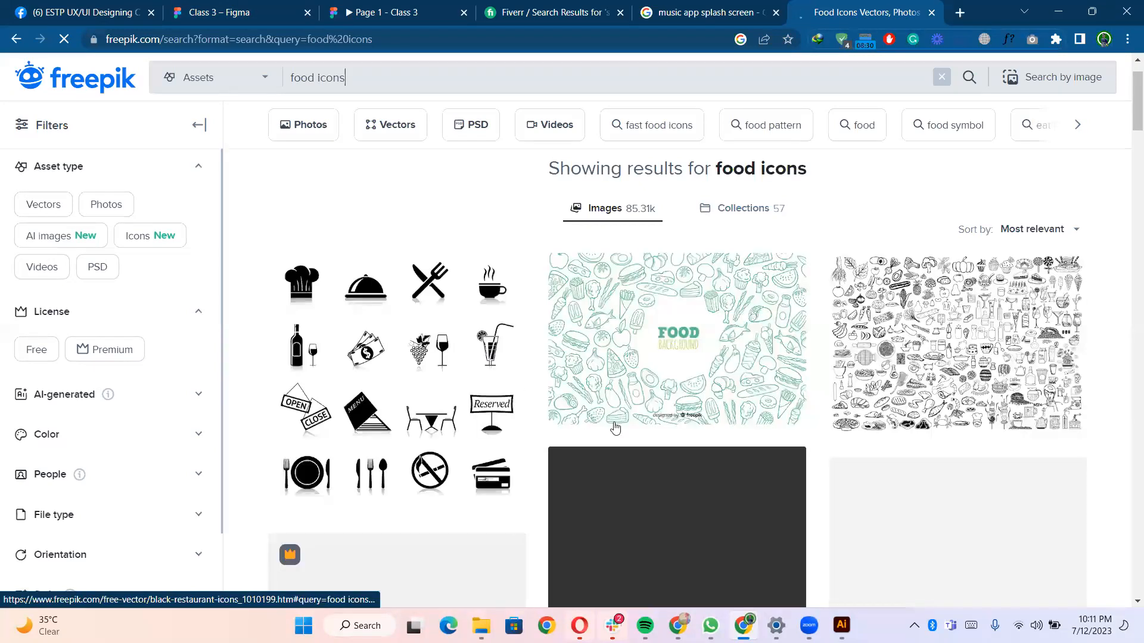
# - Browse the food icon results and open the free doodle food icons vector
pyautogui.scroll(-3, 870, 332)
pyautogui.scroll(-2, 409, 439)
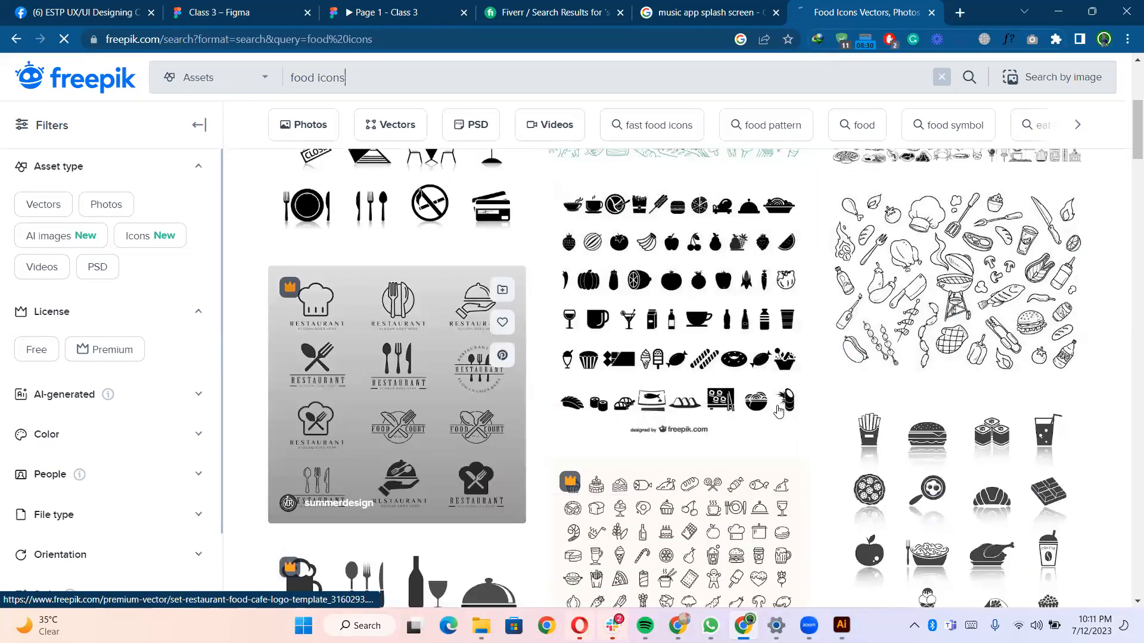
pyautogui.scroll(-3, 759, 464)
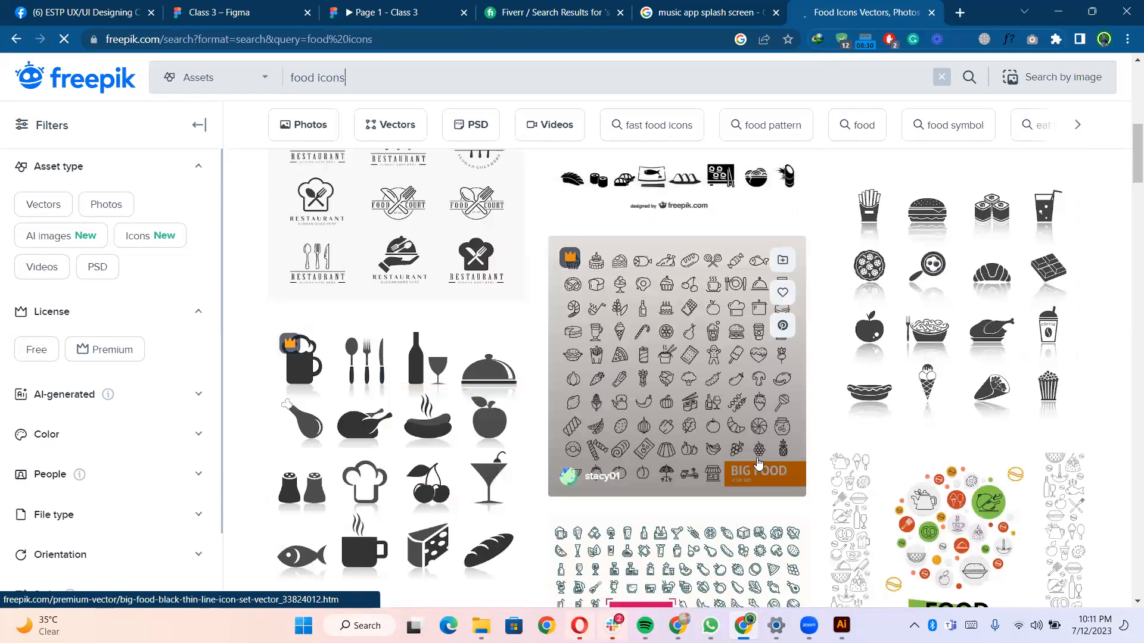
pyautogui.scroll(-4, 690, 394)
pyautogui.scroll(-4, 690, 394)
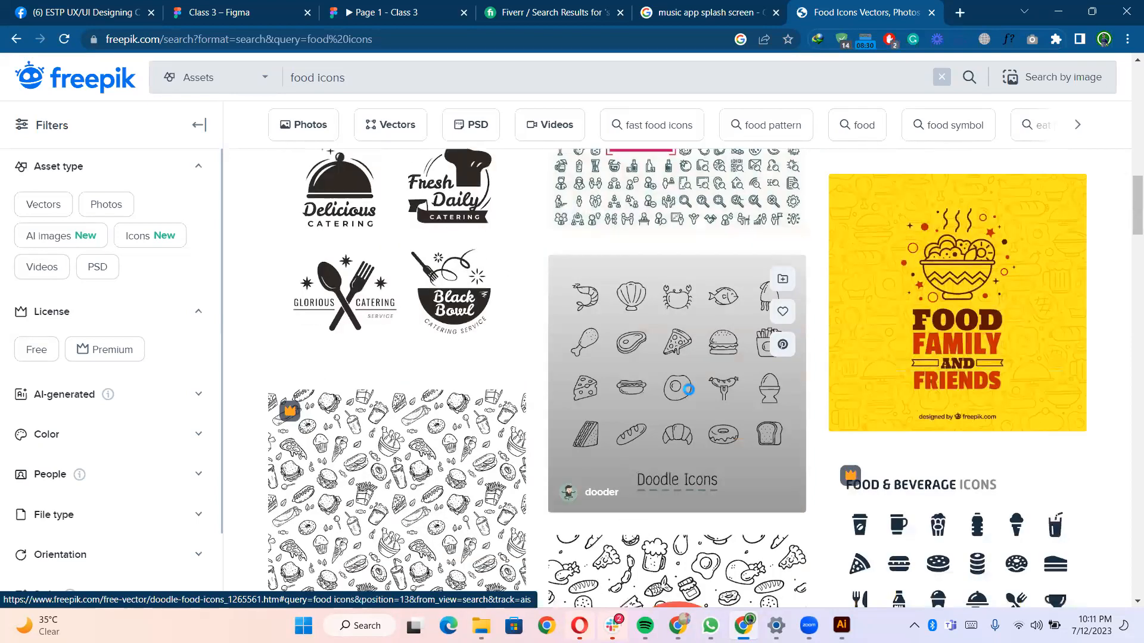
pyautogui.click(690, 395)
pyautogui.click(923, 314)
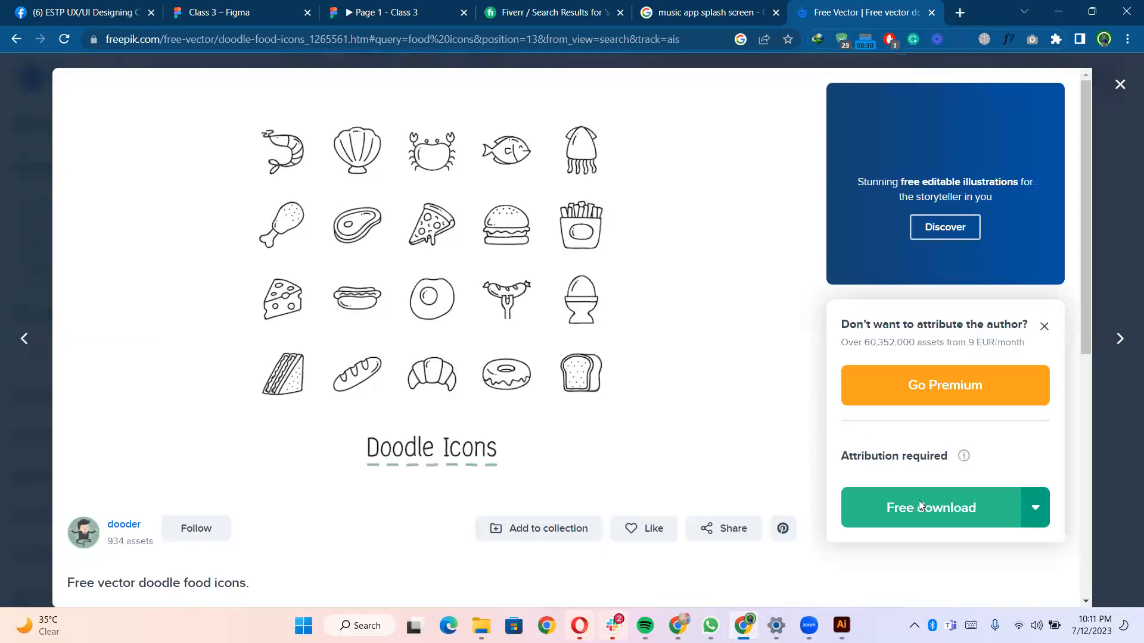
# - Download the doodle food icons file and open its download folder
pyautogui.click(919, 507)
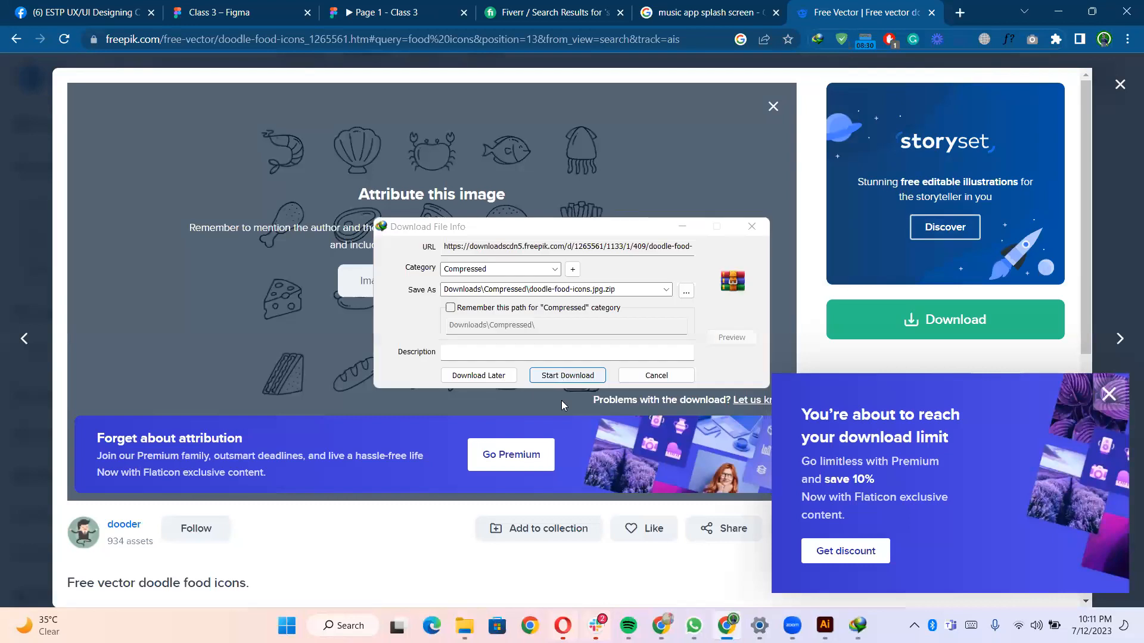
pyautogui.click(571, 376)
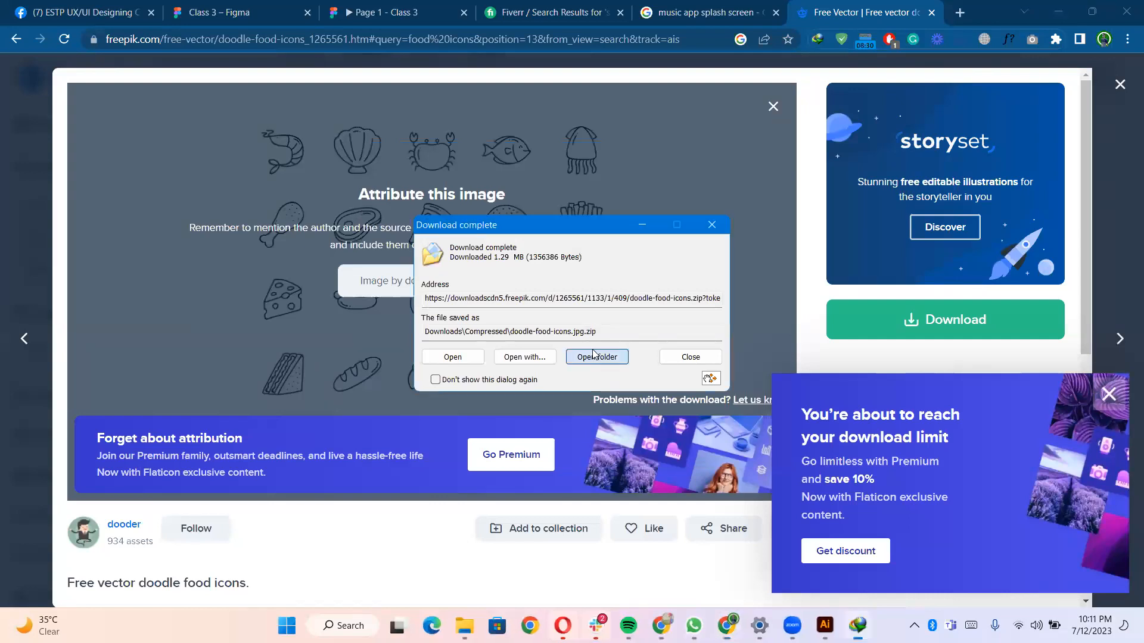
pyautogui.click(594, 357)
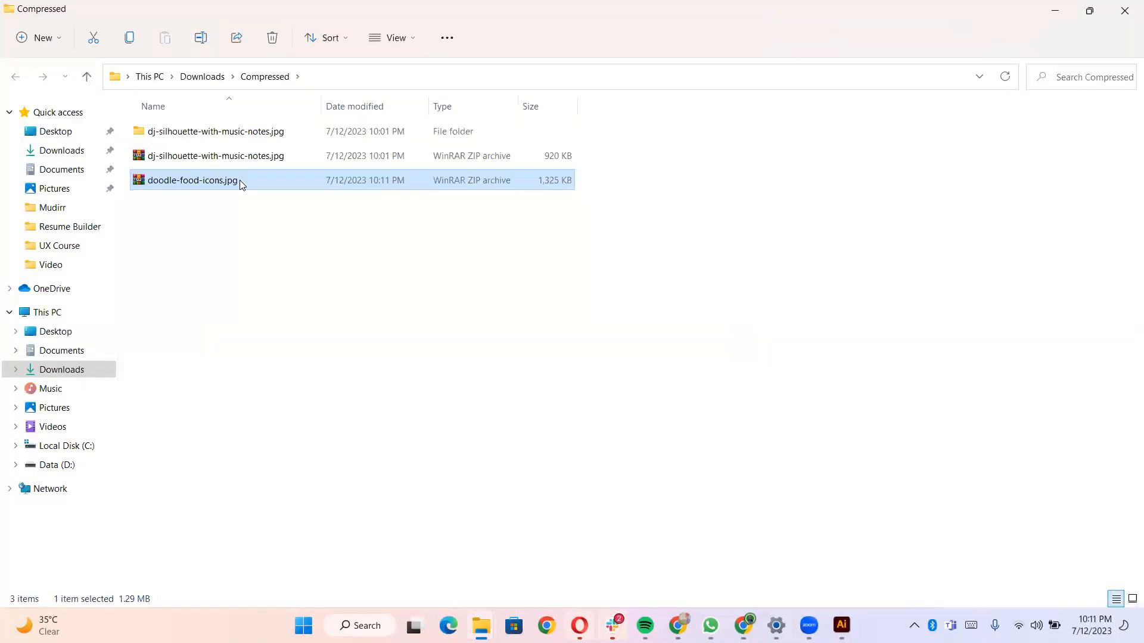
# - Extract the downloaded doodle food icons archive and open its 409 artwork in Illustrator
pyautogui.rightClick(240, 180)
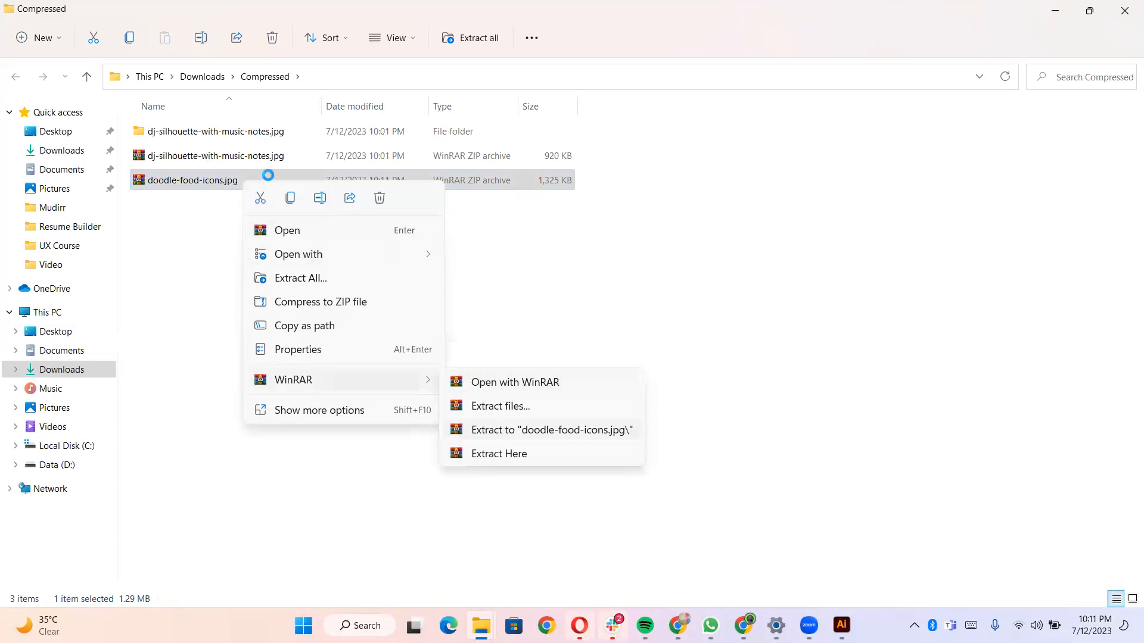
pyautogui.doubleClick(181, 162)
pyautogui.doubleClick(181, 163)
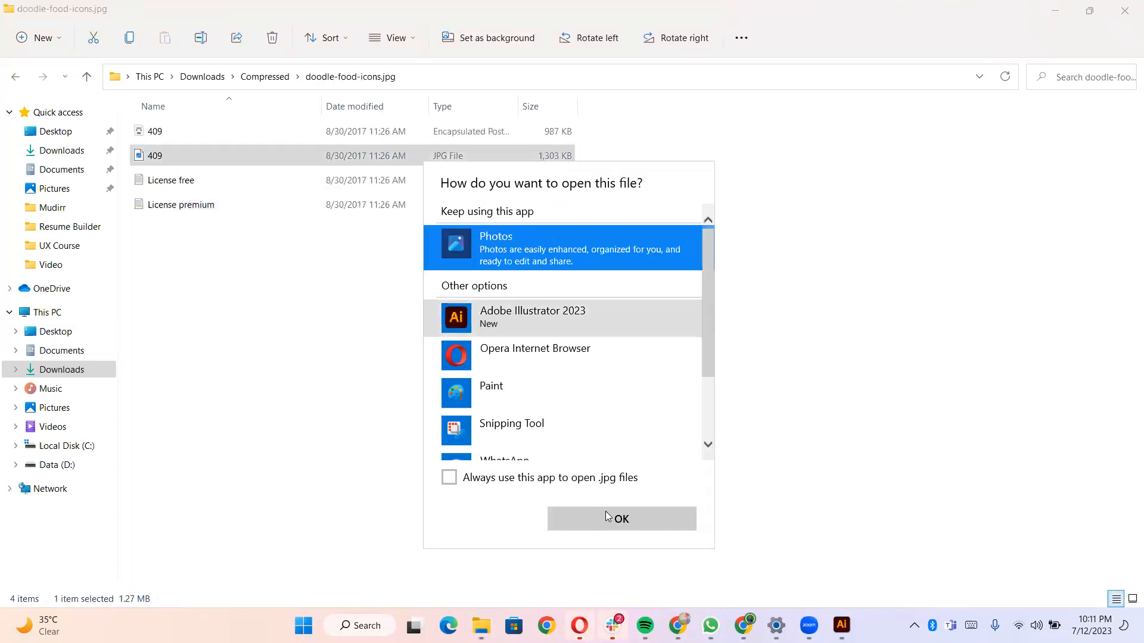
pyautogui.click(606, 513)
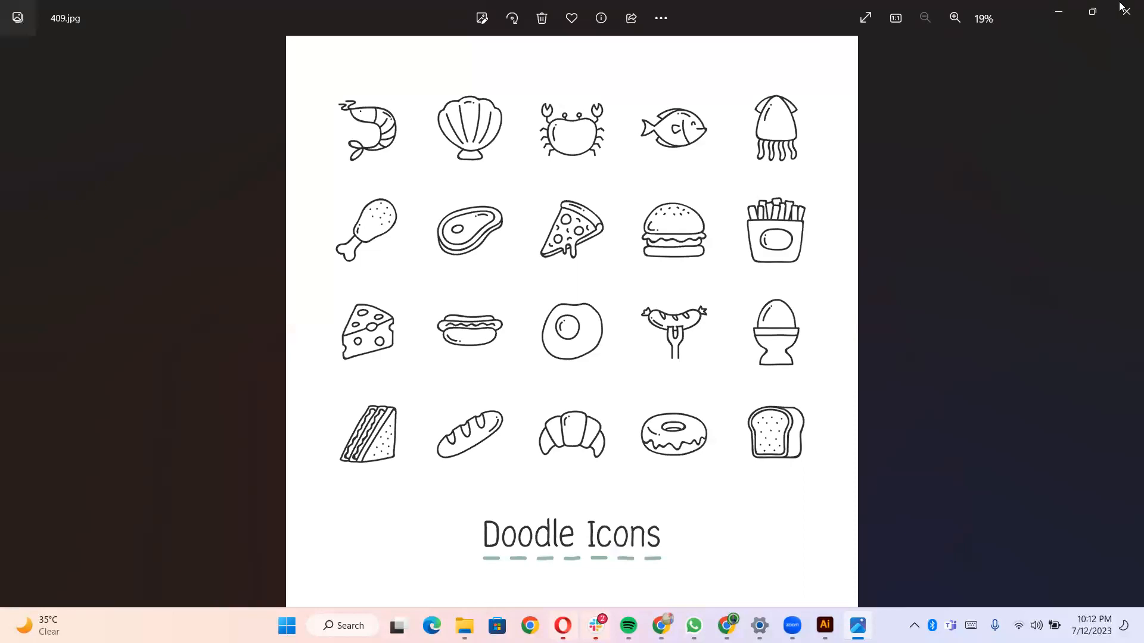
pyautogui.click(1121, 6)
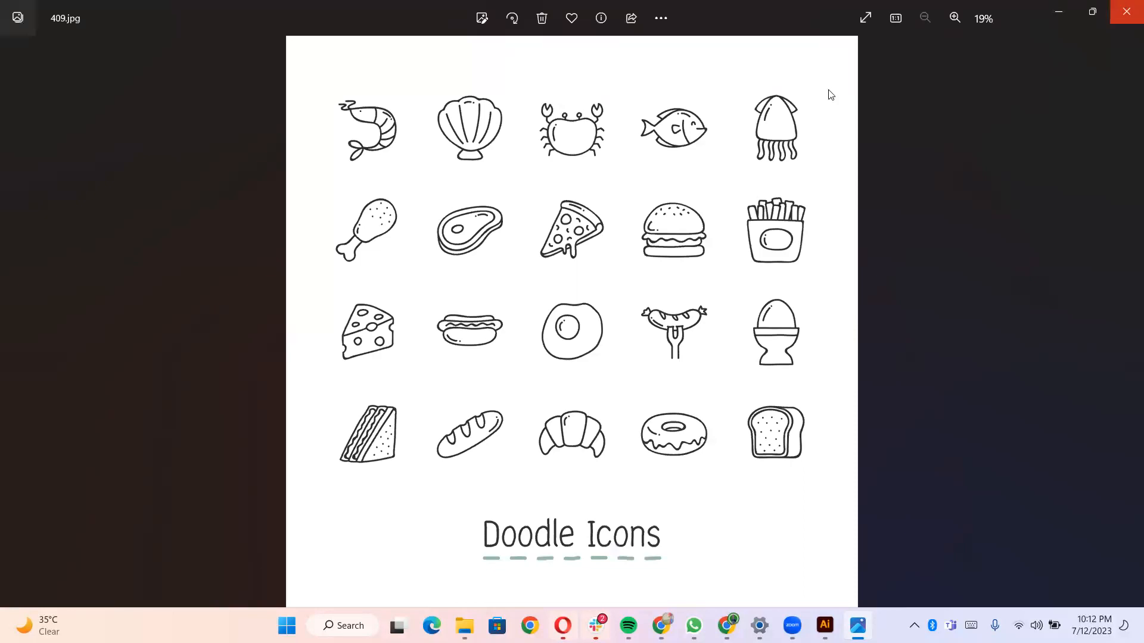
pyautogui.click(262, 140)
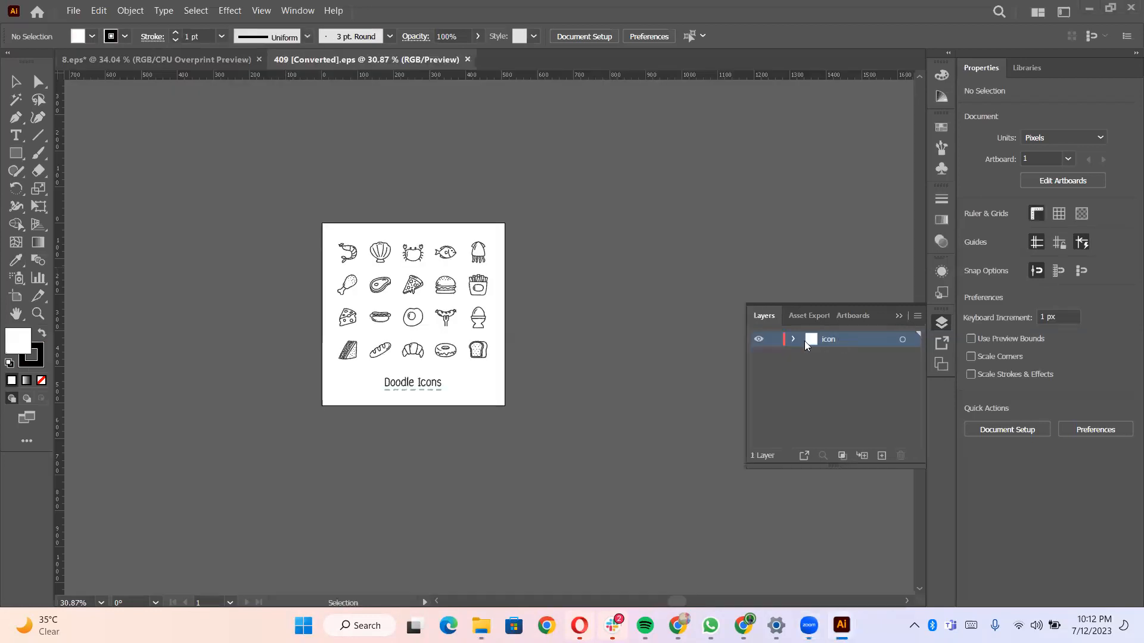
# - Examine the groups inside the artwork's icon layer, including the Doodle Icons title
pyautogui.click(793, 339)
pyautogui.scroll(-3, 832, 424)
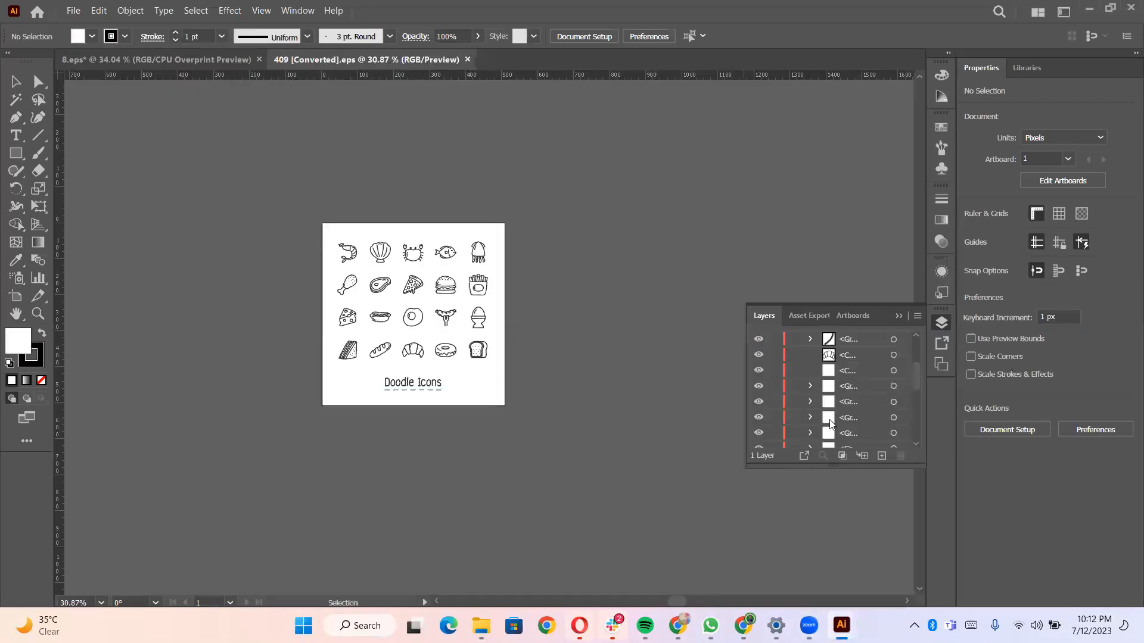
pyautogui.scroll(-3, 852, 435)
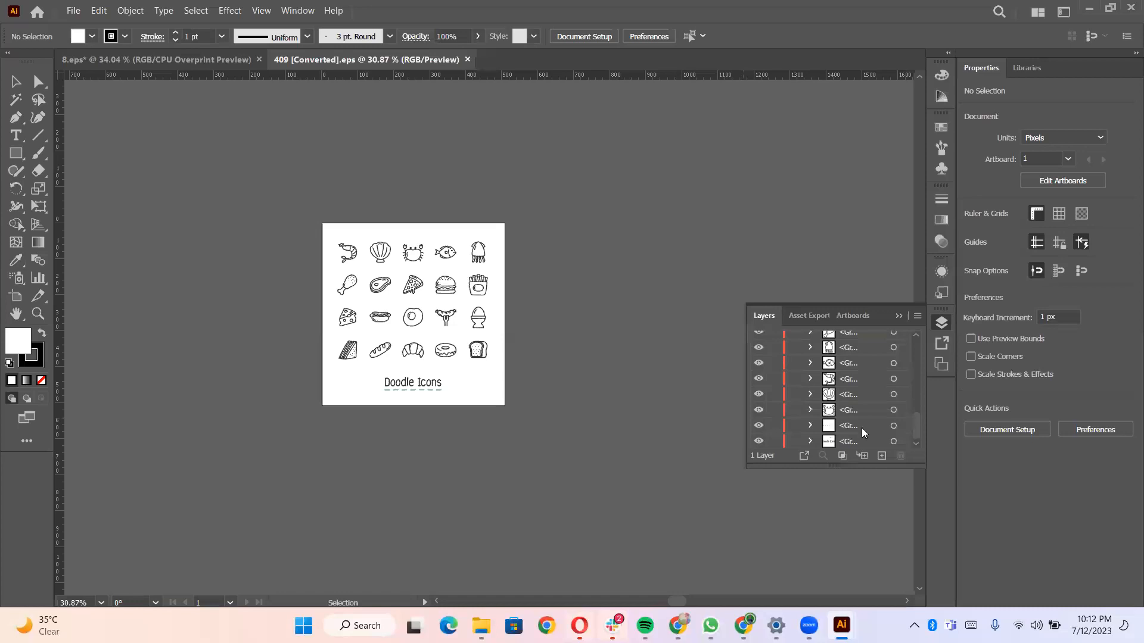
pyautogui.click(893, 442)
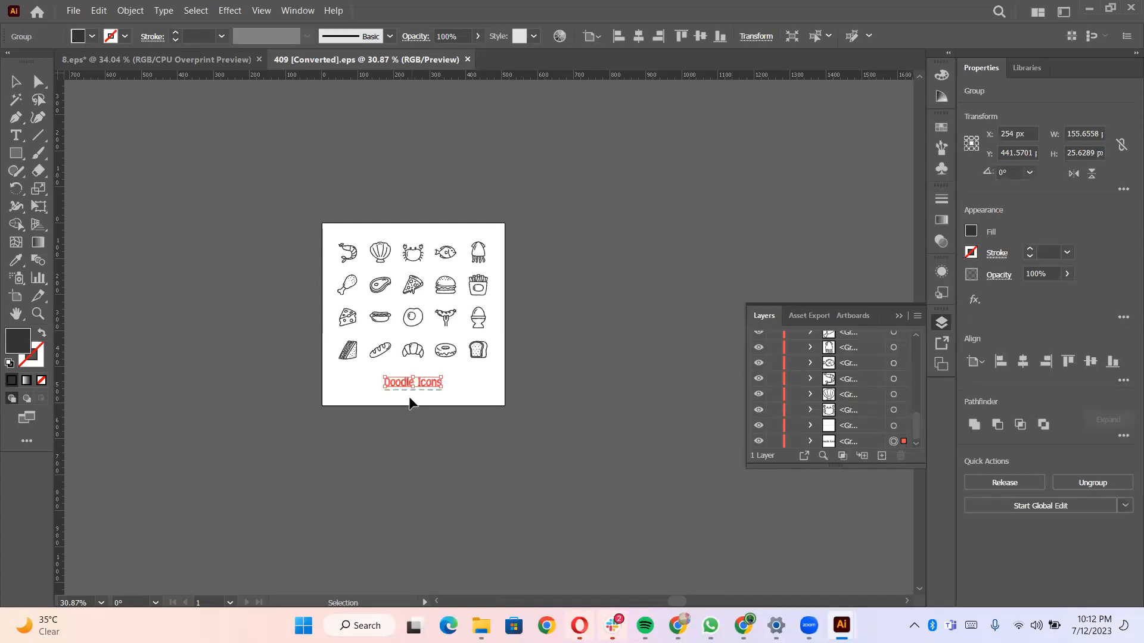
pyautogui.click(458, 378)
pyautogui.click(425, 384)
pyautogui.click(464, 351)
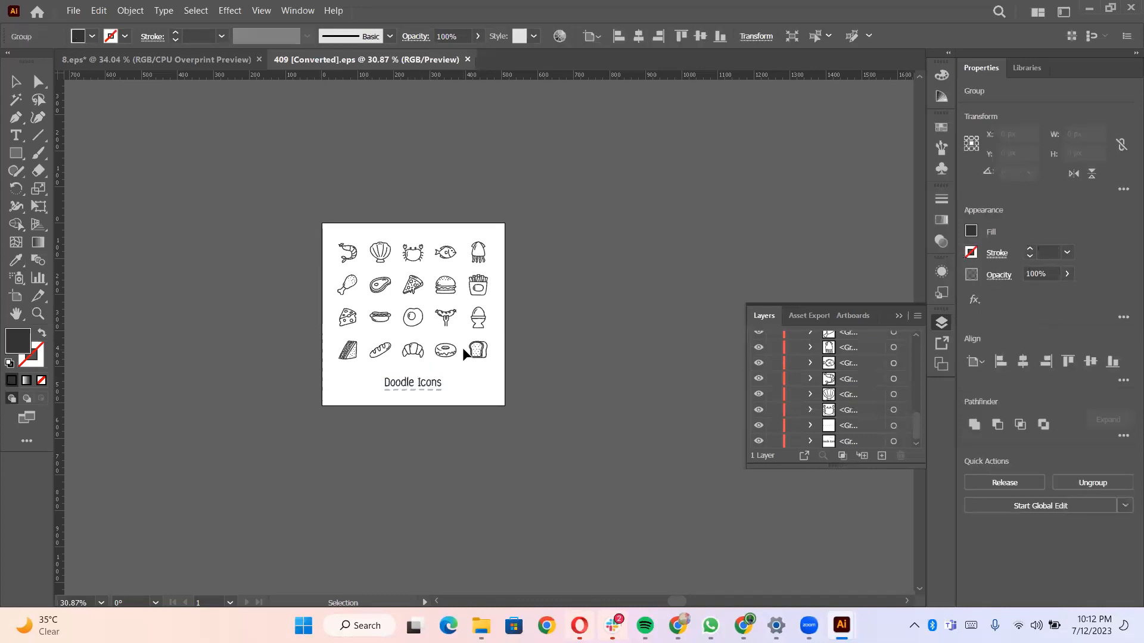
pyautogui.doubleClick(475, 354)
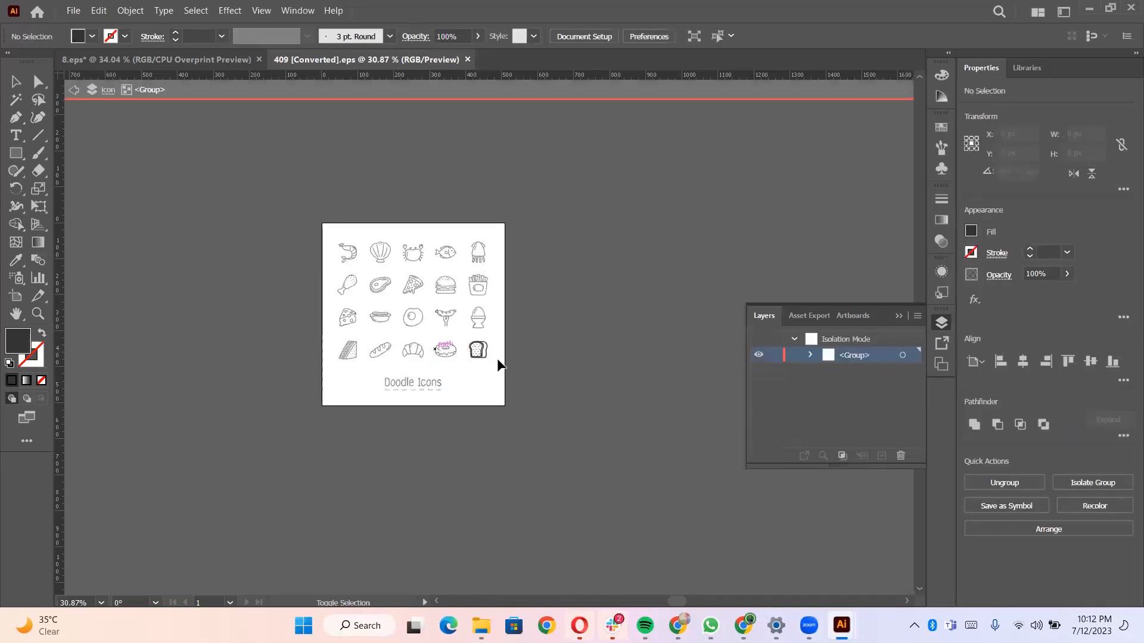
pyautogui.doubleClick(512, 356)
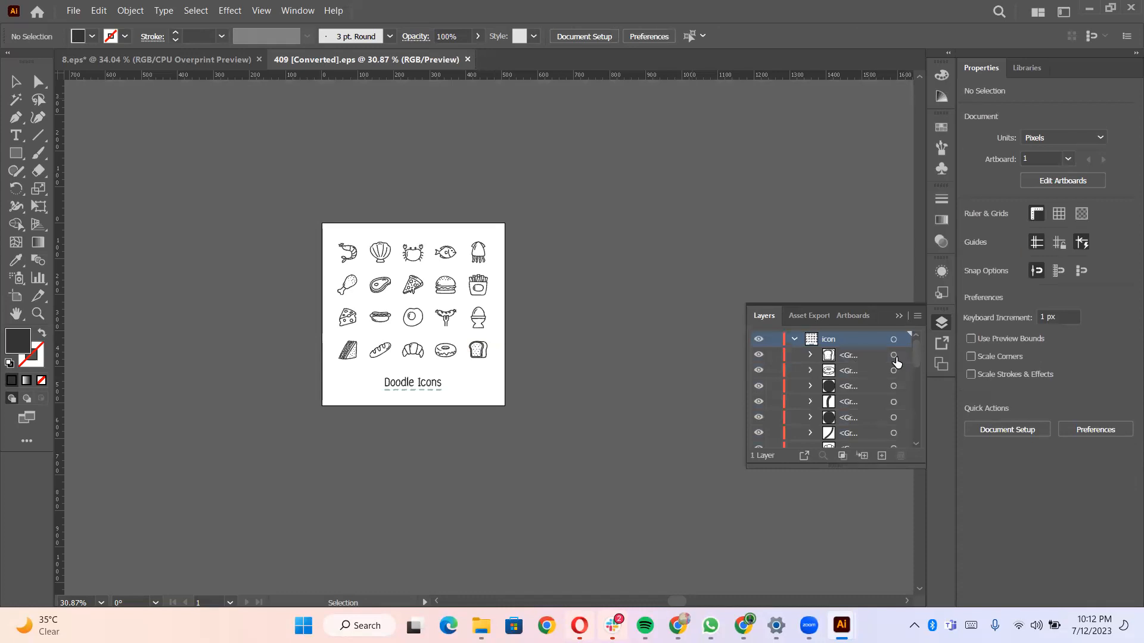
# - Select all the food icon groups and cut them out of the artwork
pyautogui.click(894, 368)
pyautogui.scroll(-5, 897, 405)
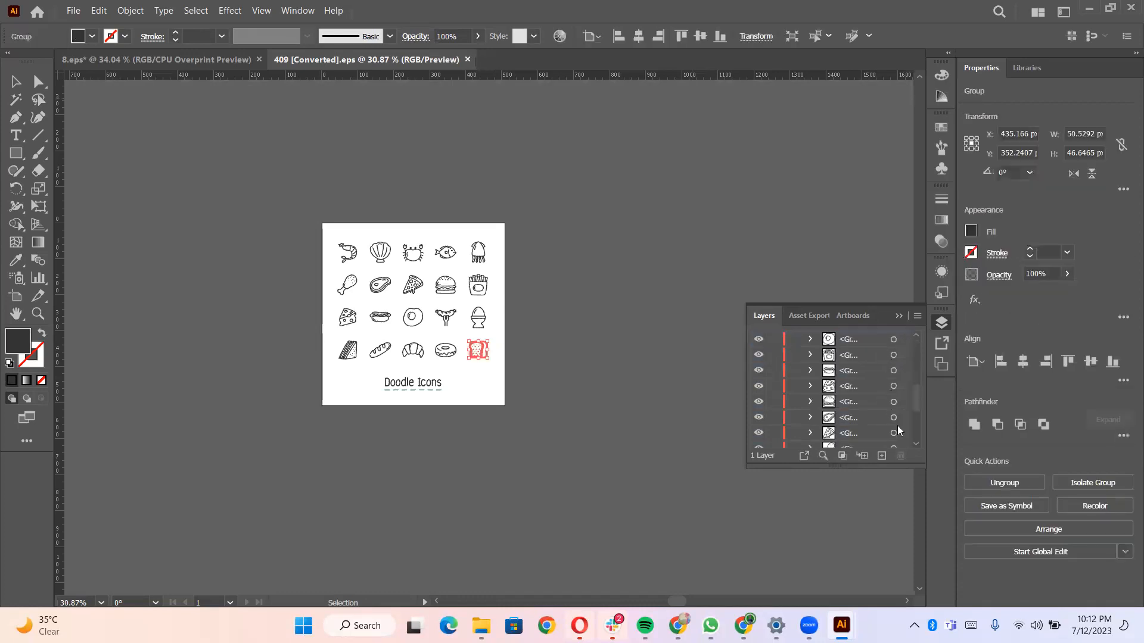
pyautogui.scroll(-2, 897, 432)
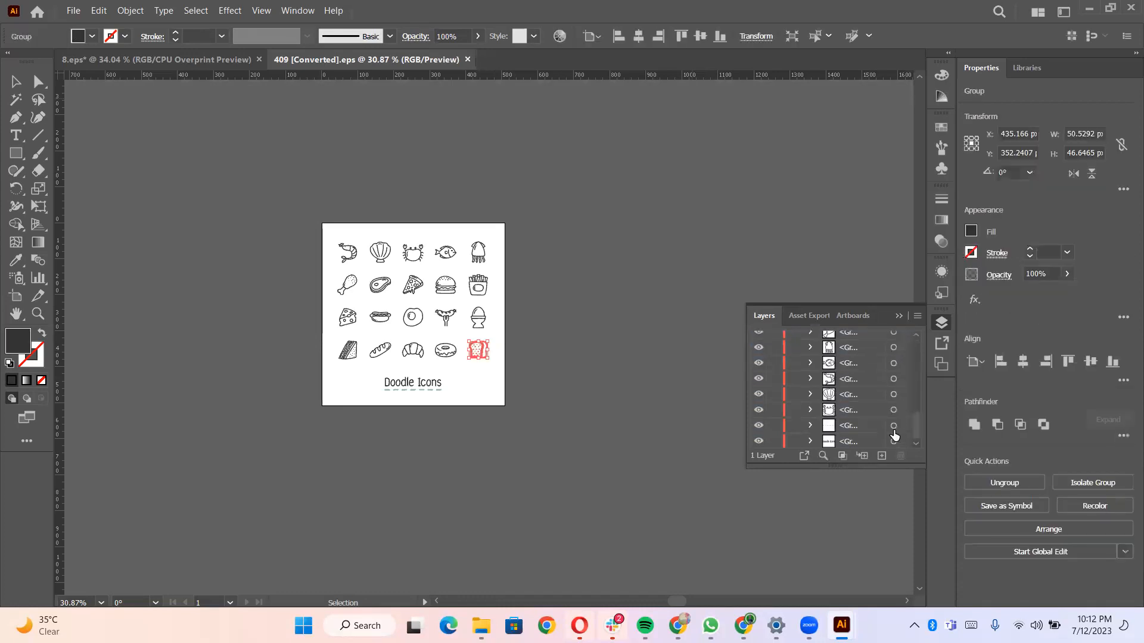
pyautogui.keyDown('shift'); pyautogui.click(894, 427); pyautogui.keyUp('shift')
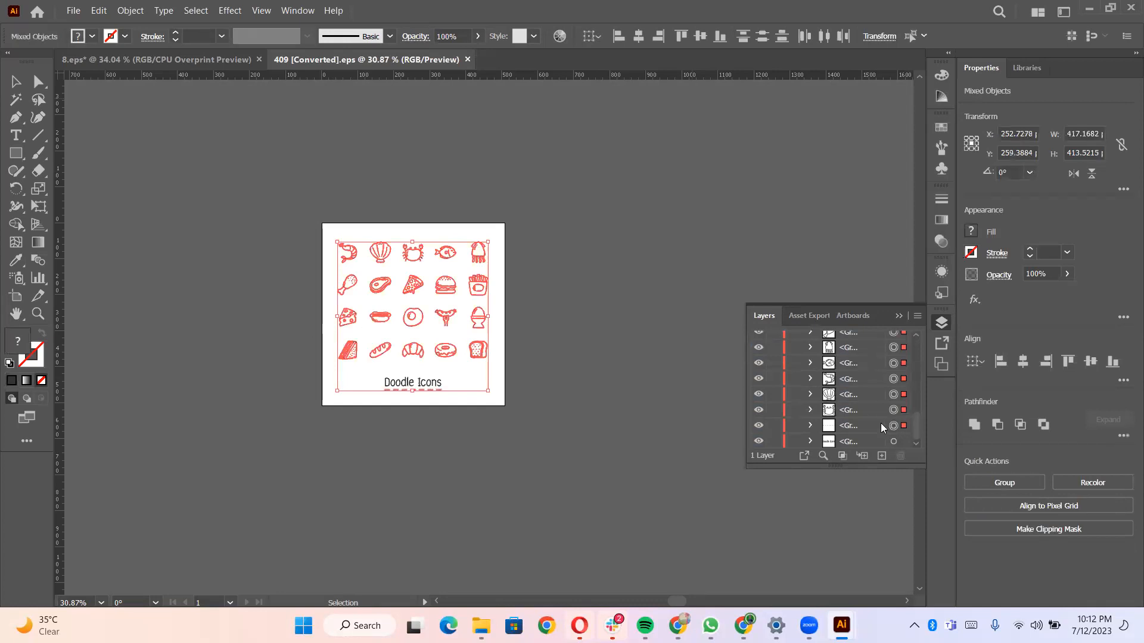
pyautogui.press('Delete')
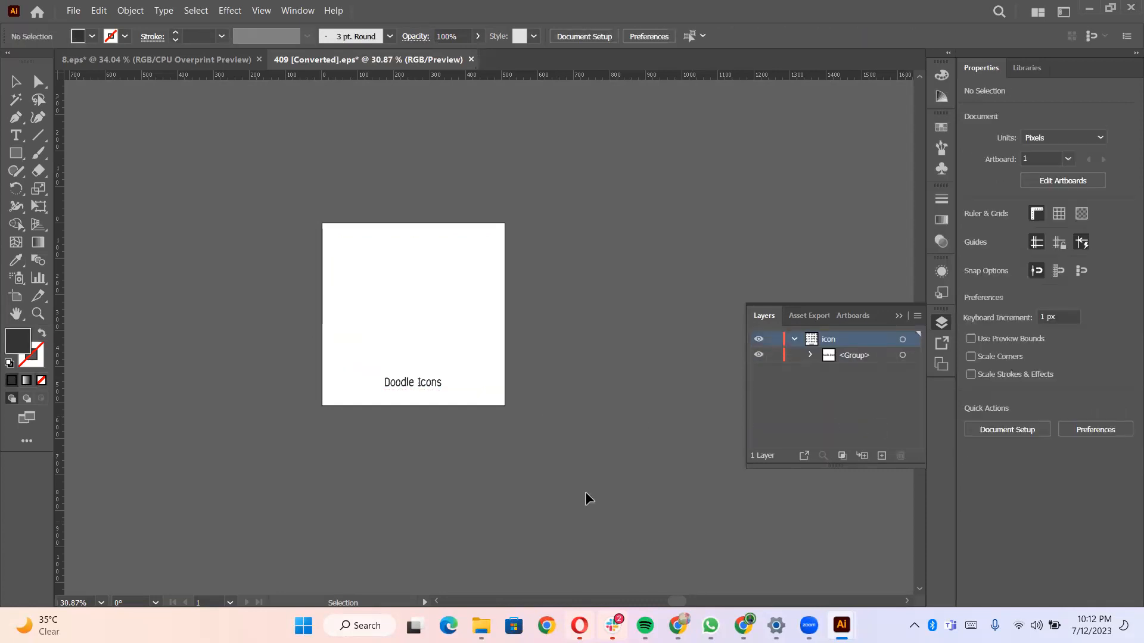
# - Switch to the Figma file and paste the food icons, resizing them to about 1013 × 1004 over the orange screen
pyautogui.click(743, 626)
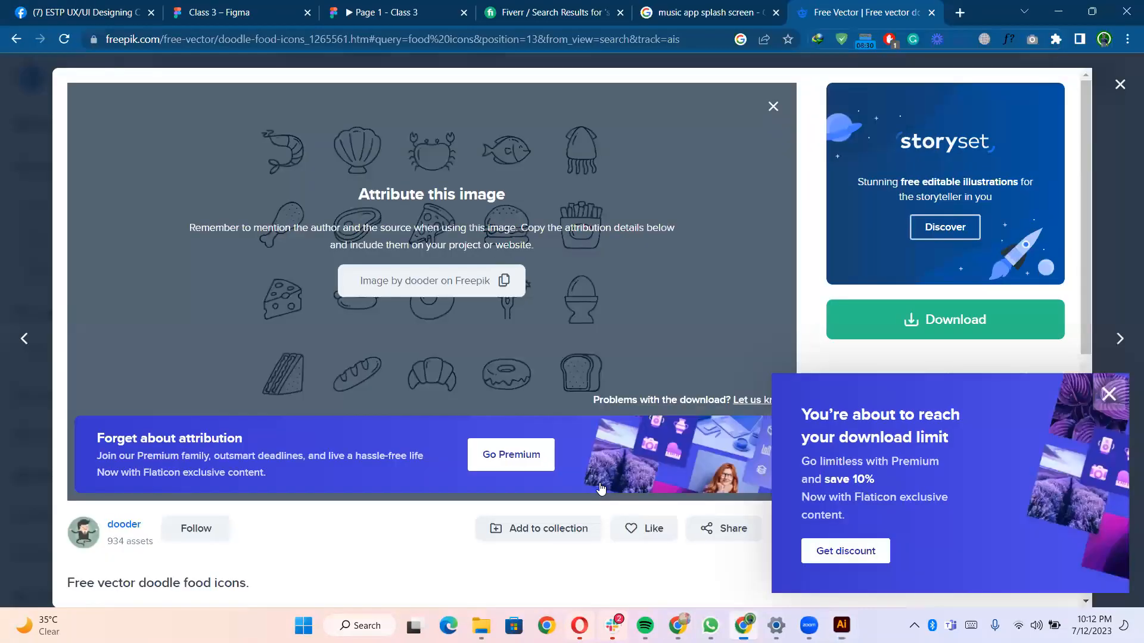
pyautogui.click(272, 17)
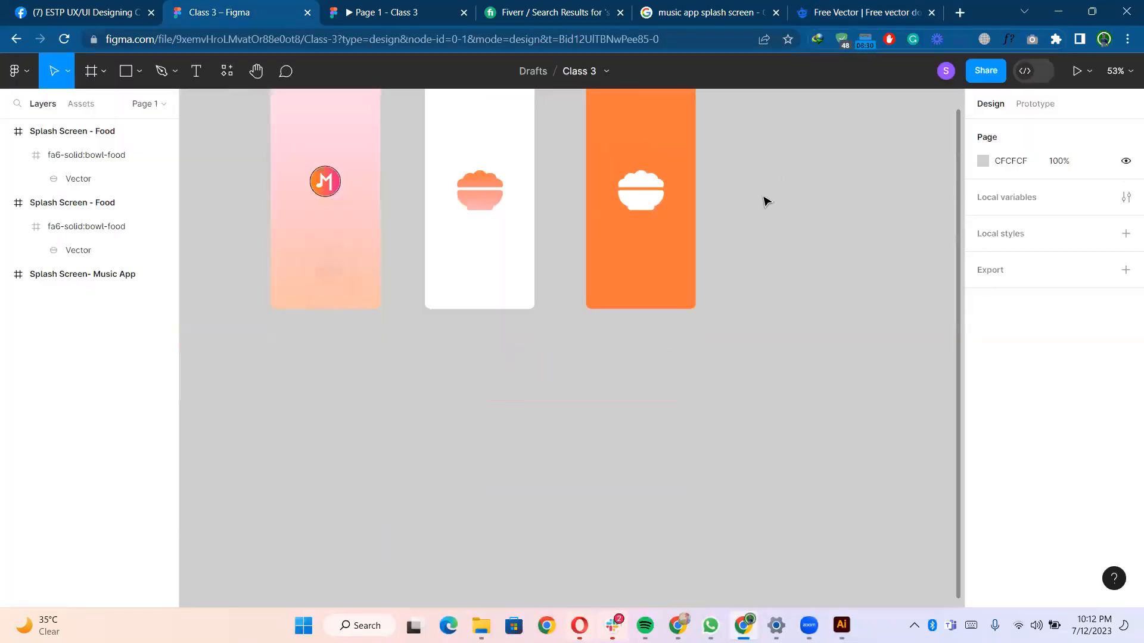
pyautogui.hscroll(2, 703, 242)
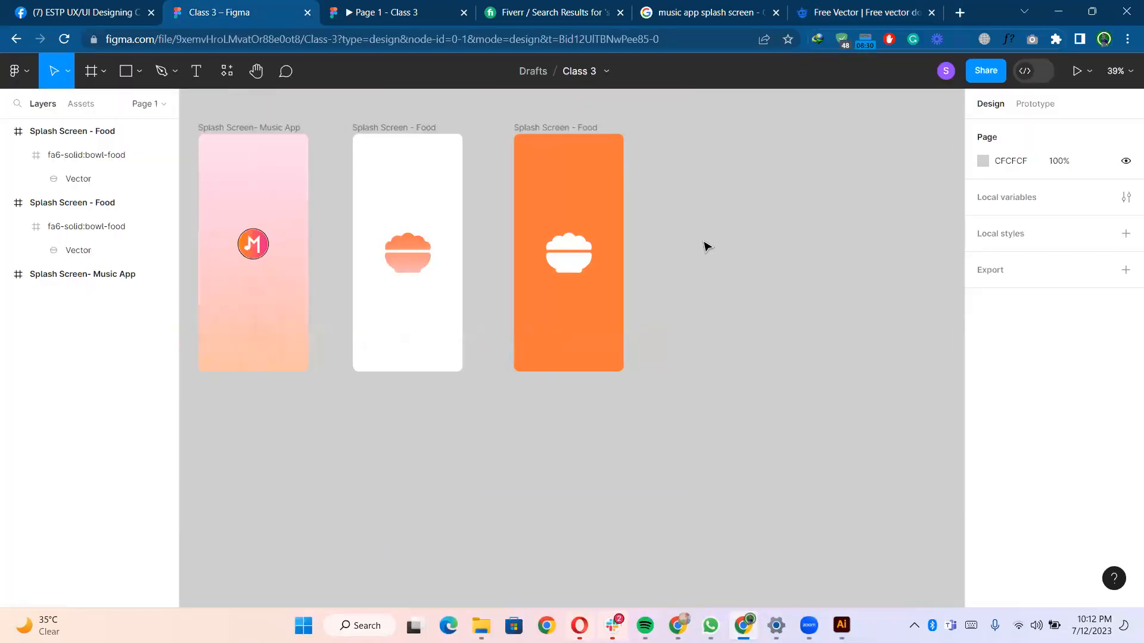
pyautogui.hotkey('ctrl', 'v')
pyautogui.moveTo(636, 411); pyautogui.dragTo(694, 470)
pyautogui.moveTo(577, 350)
pyautogui.mouseDown()
pyautogui.moveTo(582, 260)
pyautogui.moveTo(604, 266)
pyautogui.moveTo(597, 272)
pyautogui.mouseUp()
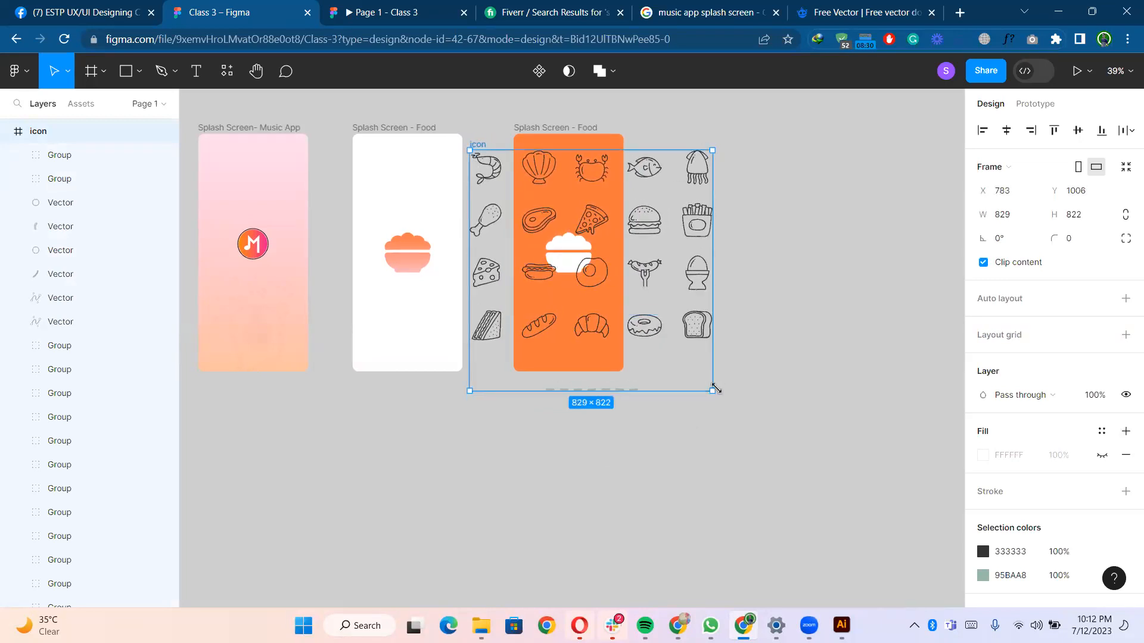
pyautogui.moveTo(718, 395); pyautogui.dragTo(739, 408)
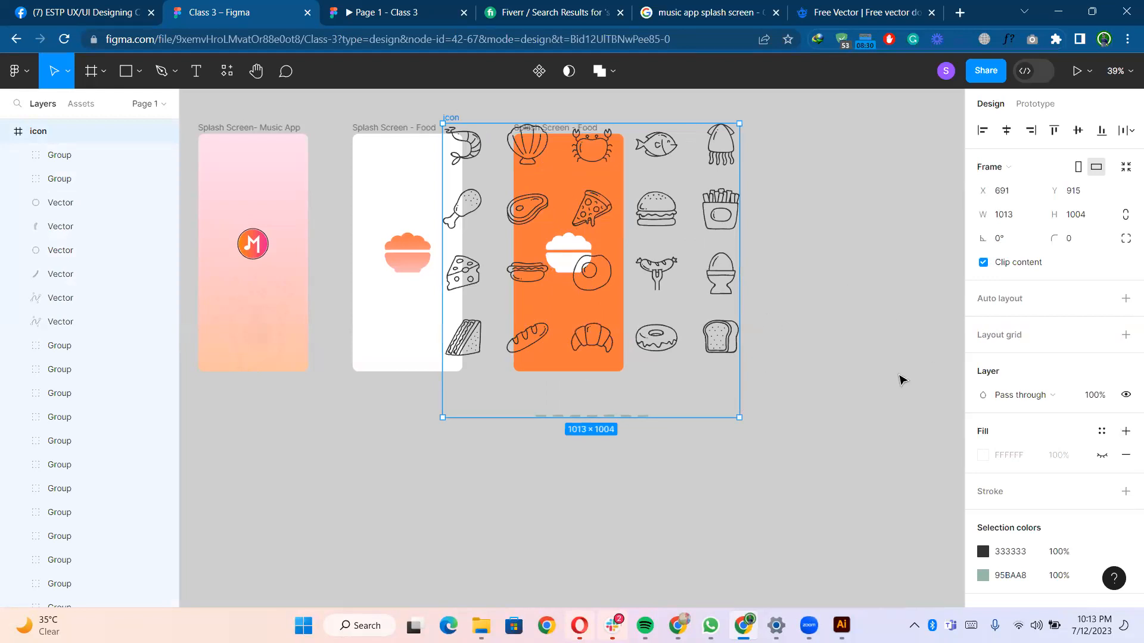
# - Replace the loose icon pattern with a copy pasted inside the orange Splash Screen - Food frame
pyautogui.hotkey('ctrl', 'shift', '[')
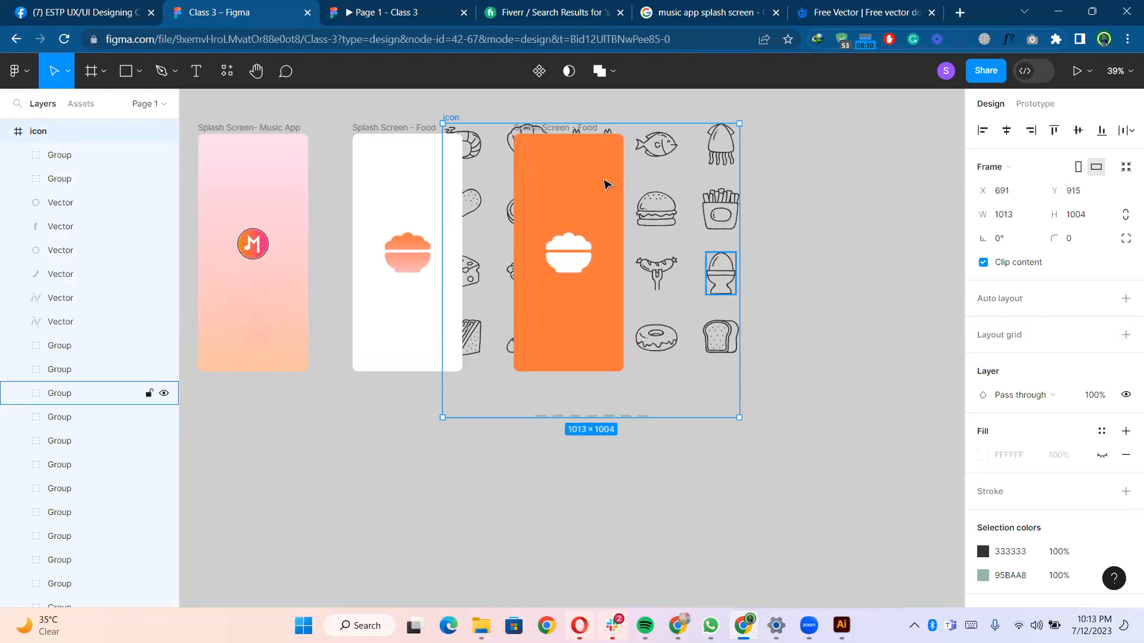
pyautogui.hotkey('ctrl', 'shift', ']')
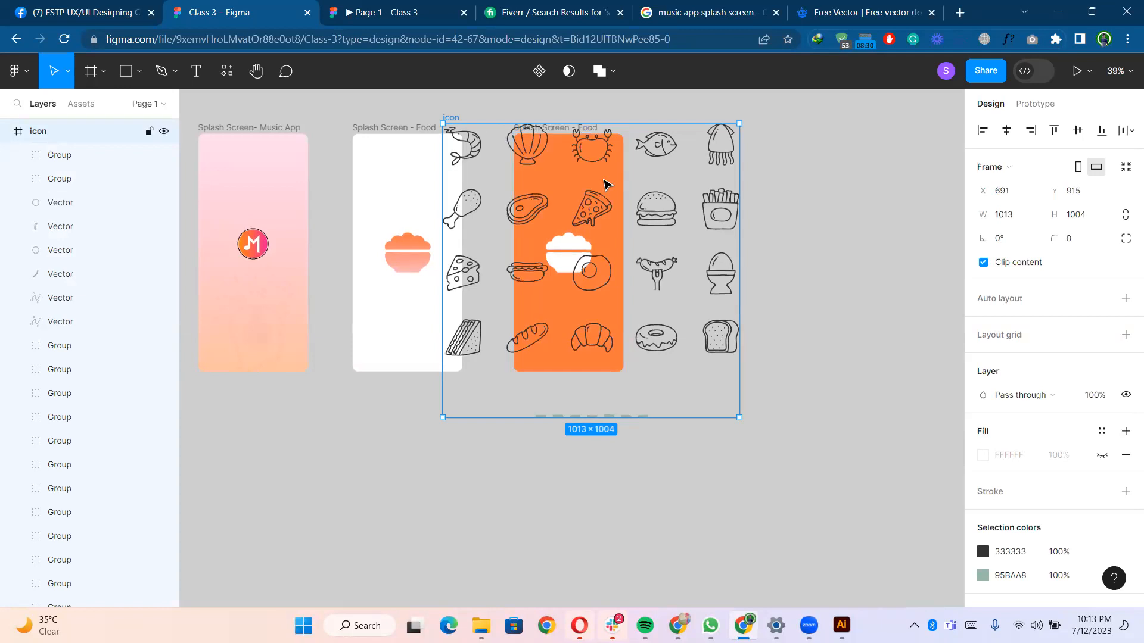
pyautogui.press('Delete')
pyautogui.click(561, 128)
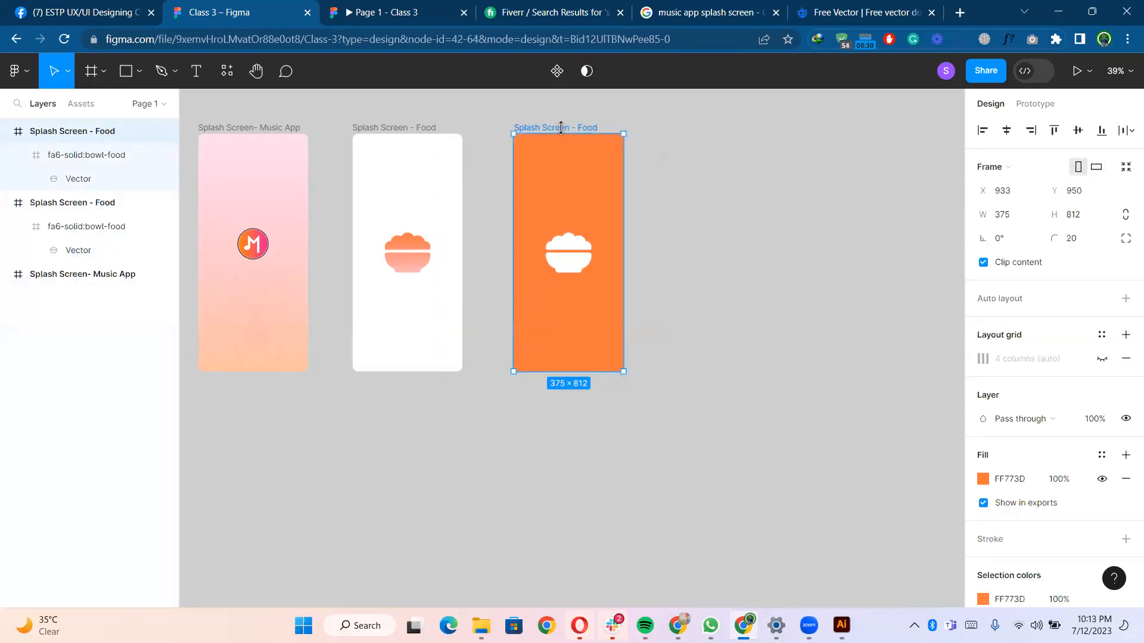
pyautogui.hotkey('ctrl', 'v')
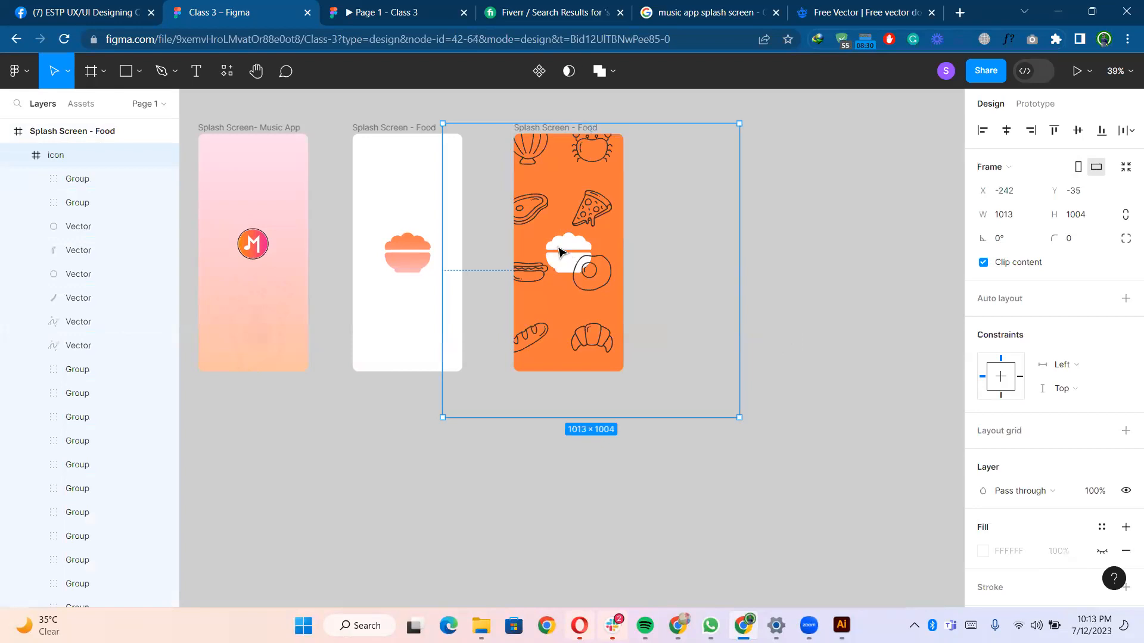
# - Set the icon pattern's layer opacity to 7%
pyautogui.scroll(-3, 1078, 438)
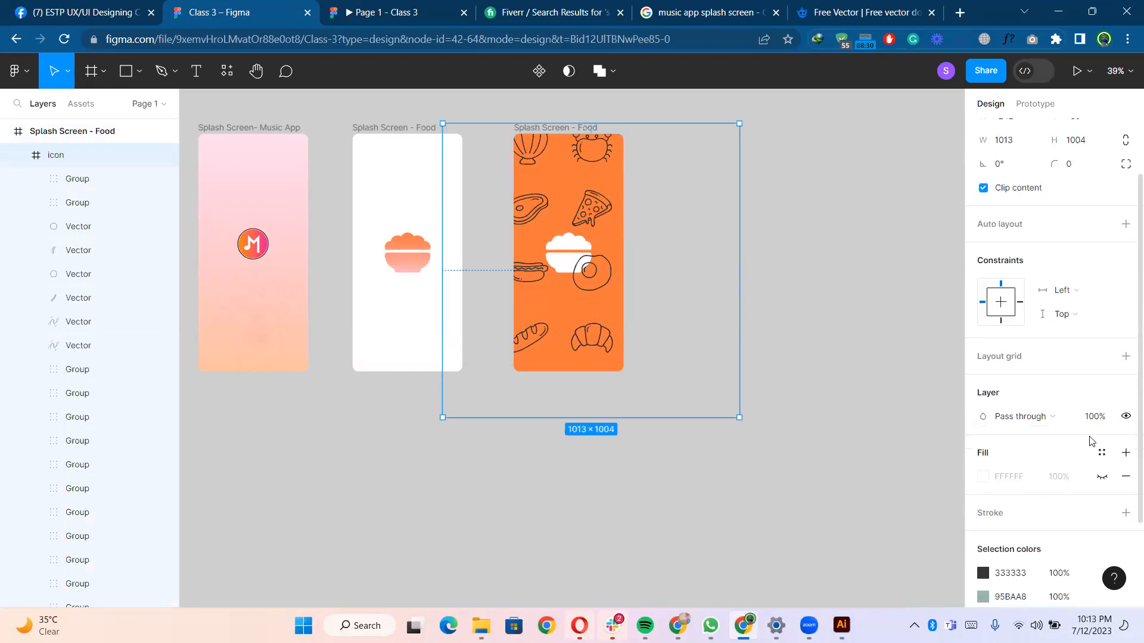
pyautogui.click(1099, 421)
pyautogui.write('10')
pyautogui.press('Return')
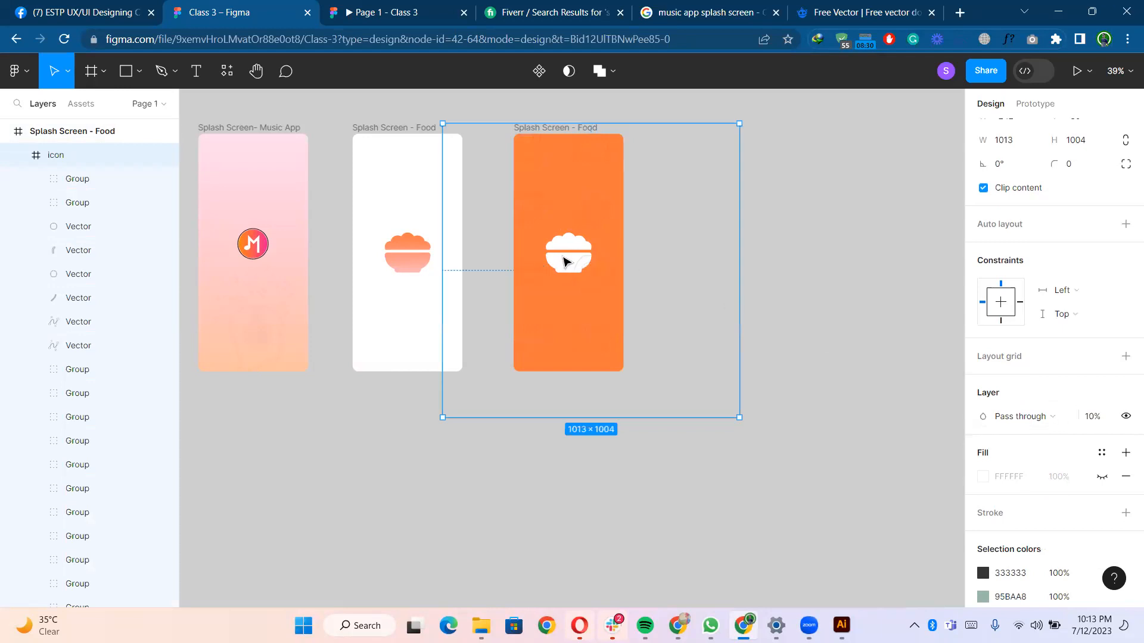
pyautogui.click(1095, 420)
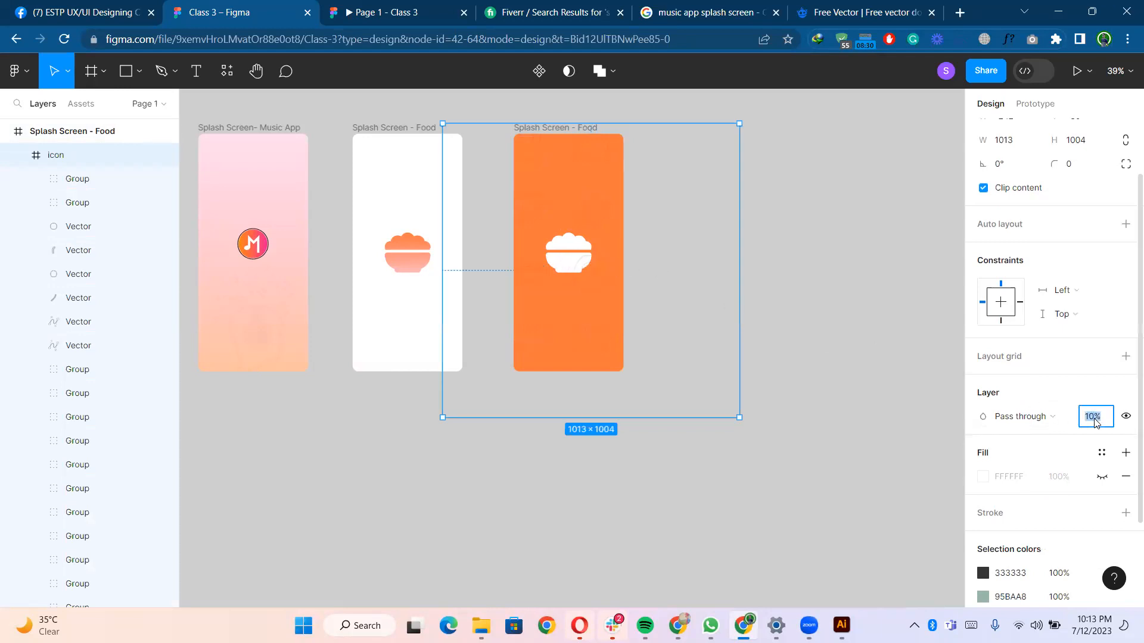
pyautogui.write('7')
pyautogui.press('Return')
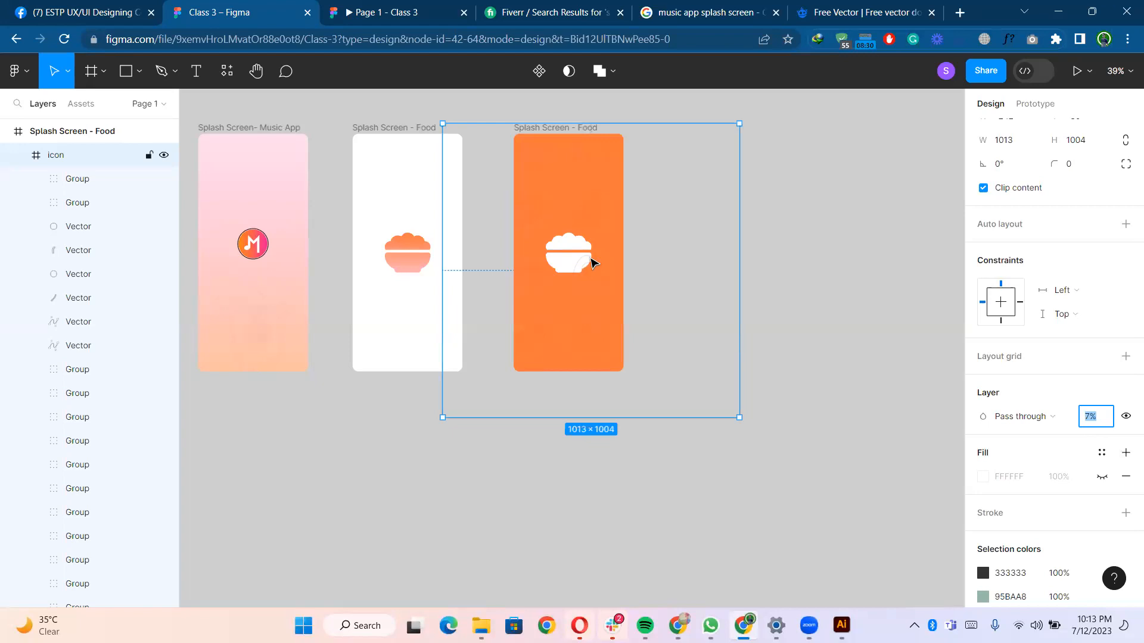
# - Move the bowl-food icon layer above the icon pattern layer in the orange food frame
pyautogui.click(19, 156)
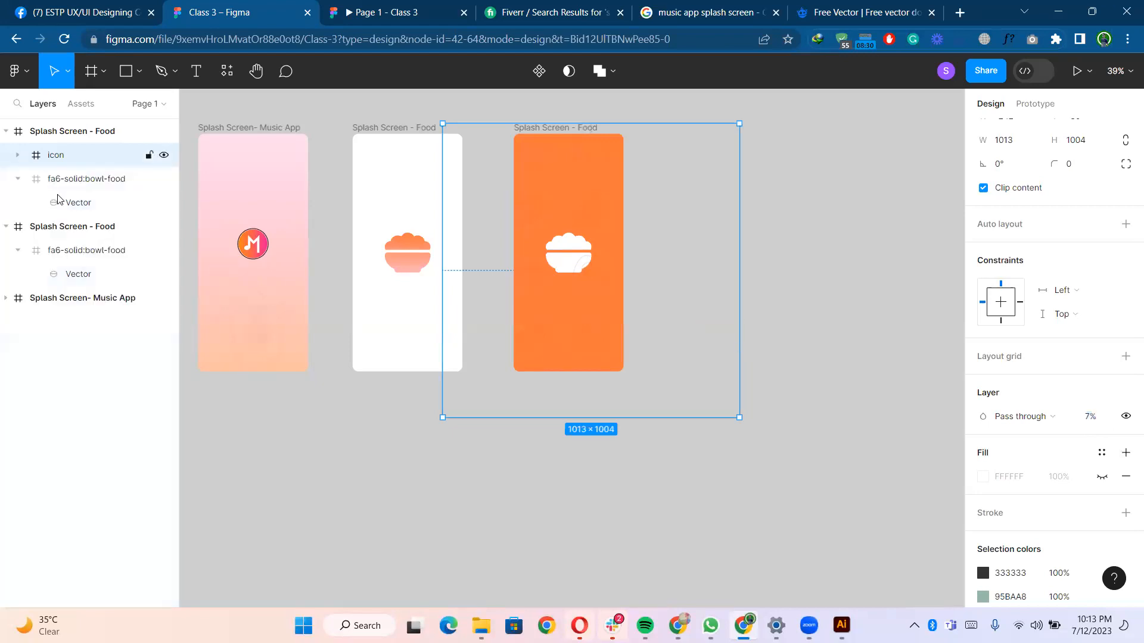
pyautogui.click(32, 185)
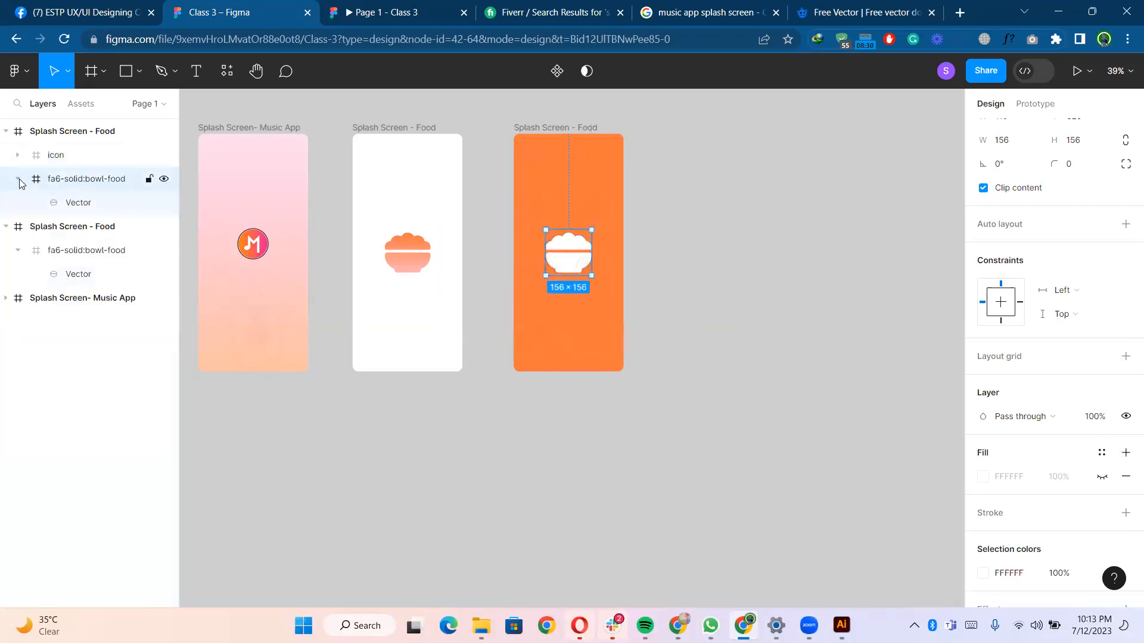
pyautogui.click(18, 179)
pyautogui.moveTo(67, 189); pyautogui.dragTo(78, 150)
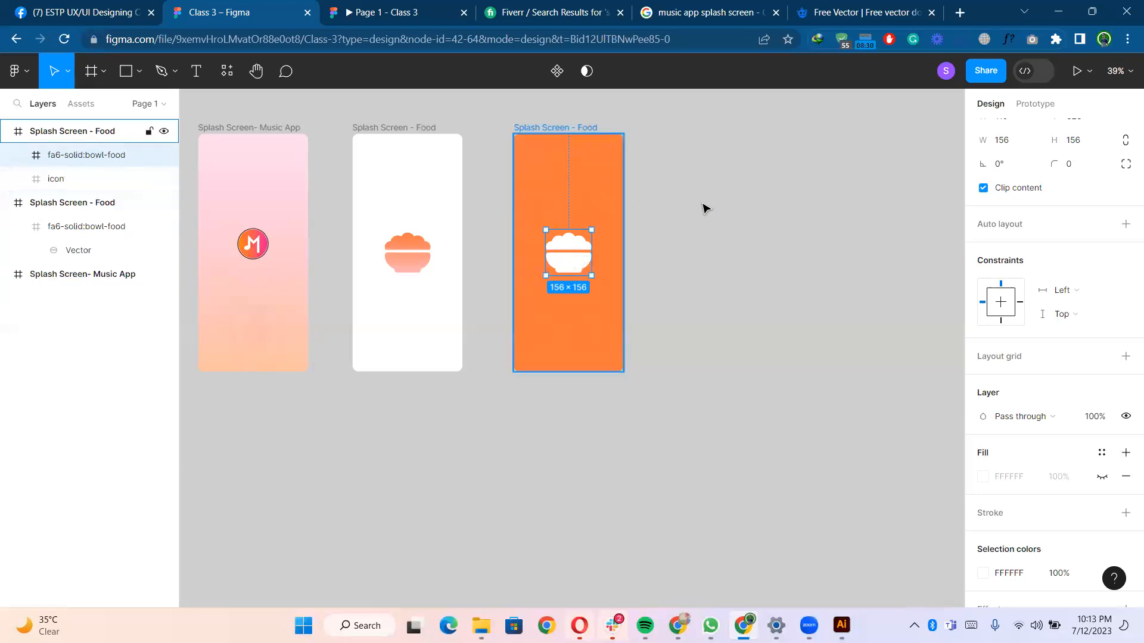
# - Change the orange food frame's fill to a linear gradient
pyautogui.click(688, 224)
pyautogui.scroll(5, 688, 225)
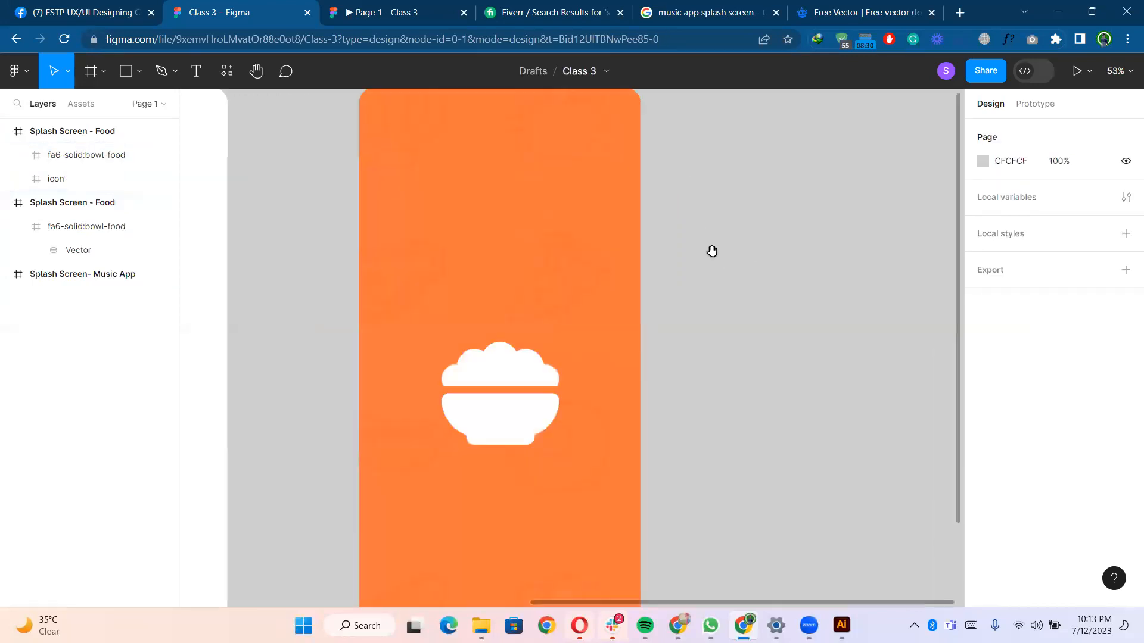
pyautogui.scroll(-3, 723, 245)
pyautogui.hscroll(1, 697, 223)
pyautogui.click(546, 115)
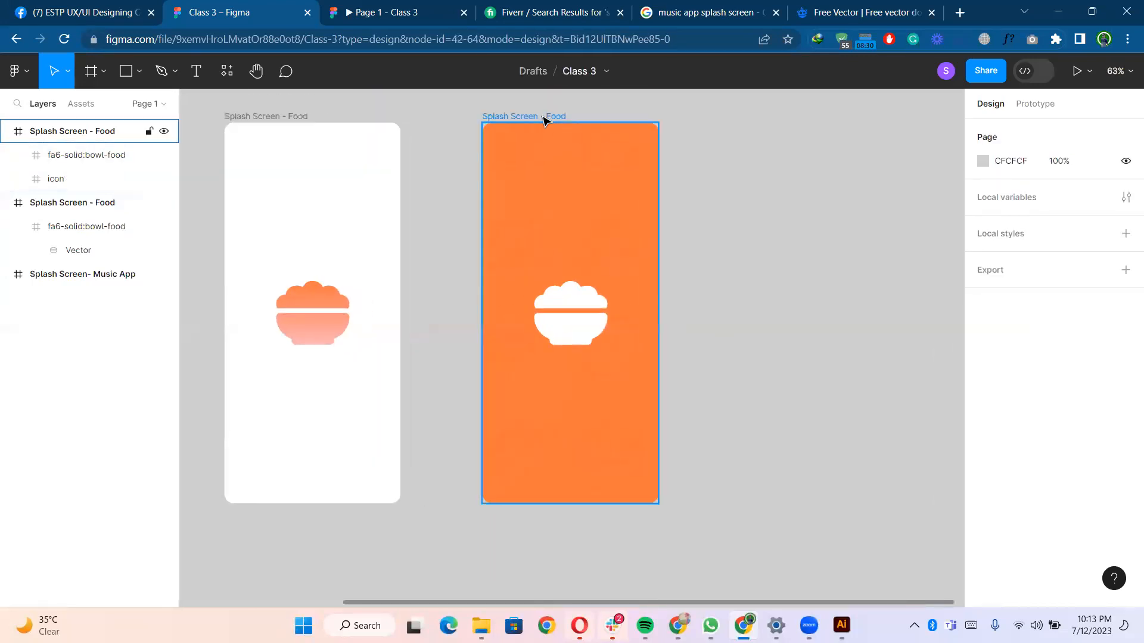
pyautogui.click(983, 479)
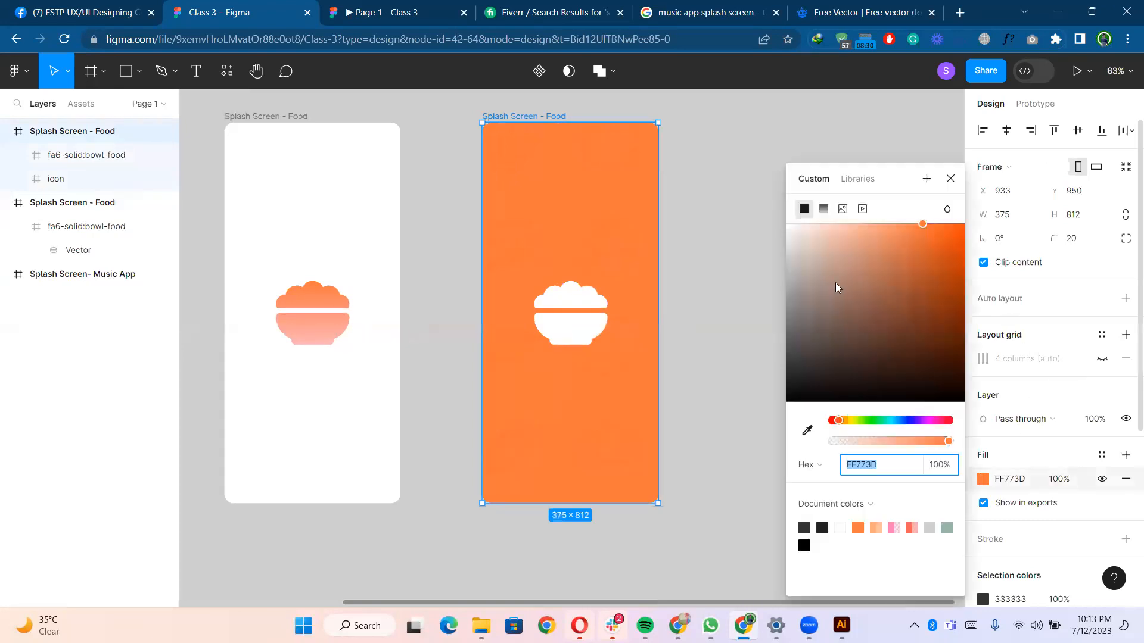
pyautogui.click(824, 210)
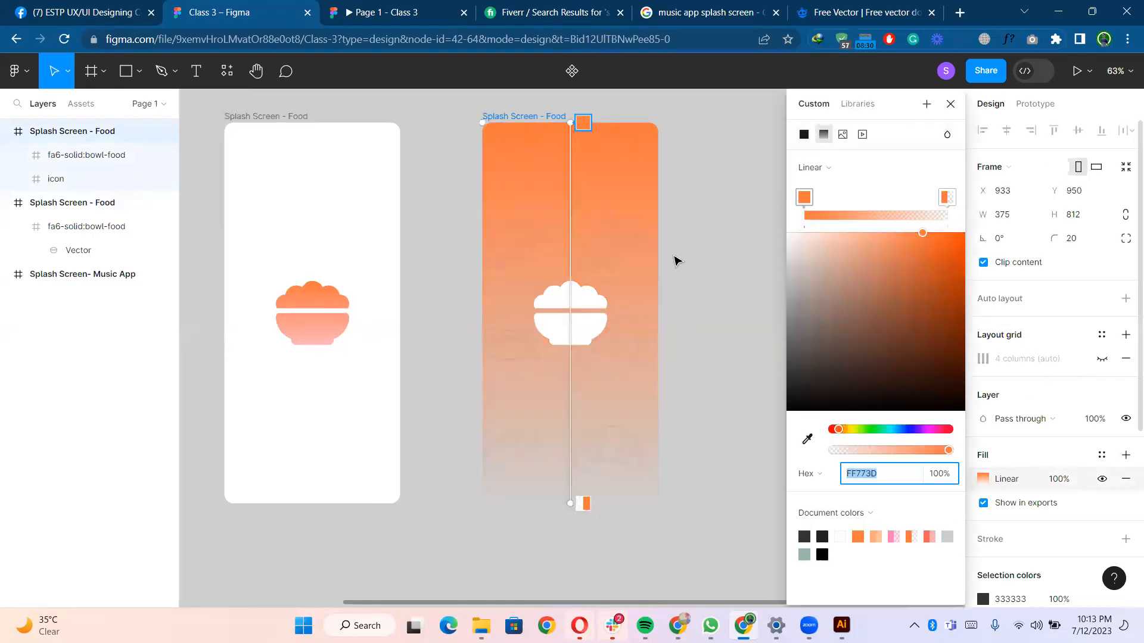
# - Set the gradient's end stop to full opacity and its start stop to FFA57E at 69% opacity
pyautogui.click(945, 197)
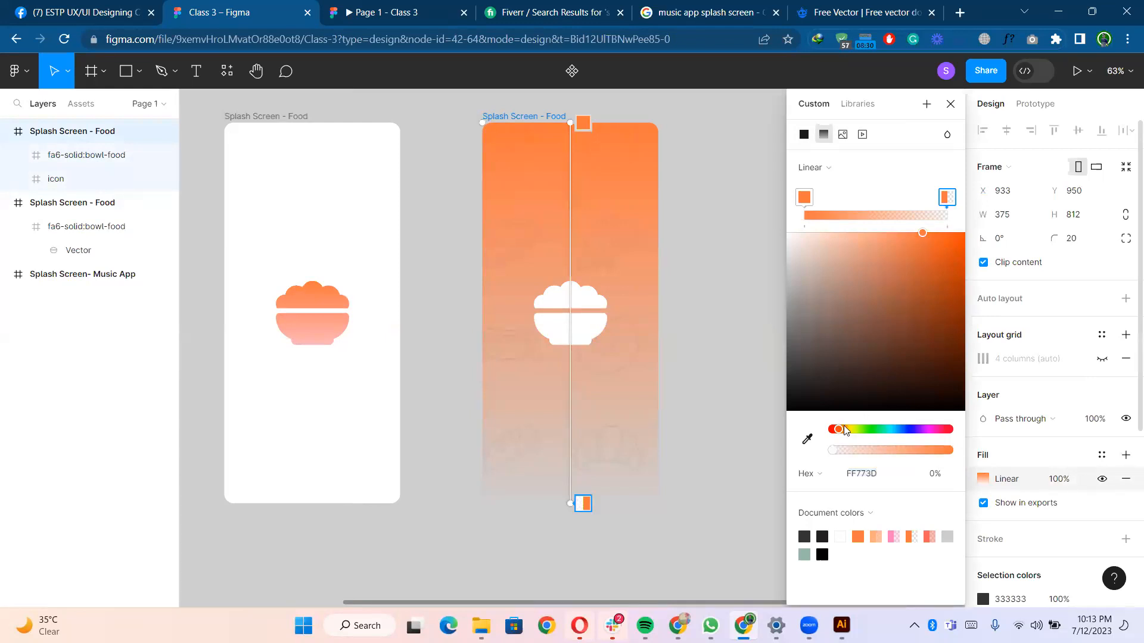
pyautogui.moveTo(832, 450); pyautogui.dragTo(980, 450)
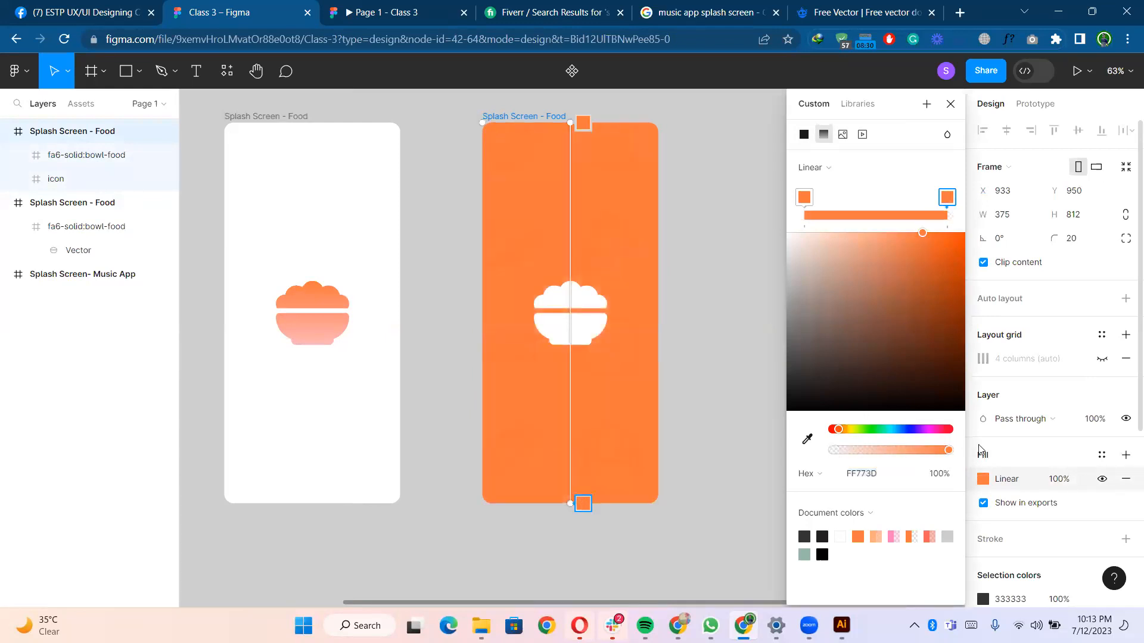
pyautogui.click(805, 197)
pyautogui.moveTo(924, 236); pyautogui.dragTo(877, 233)
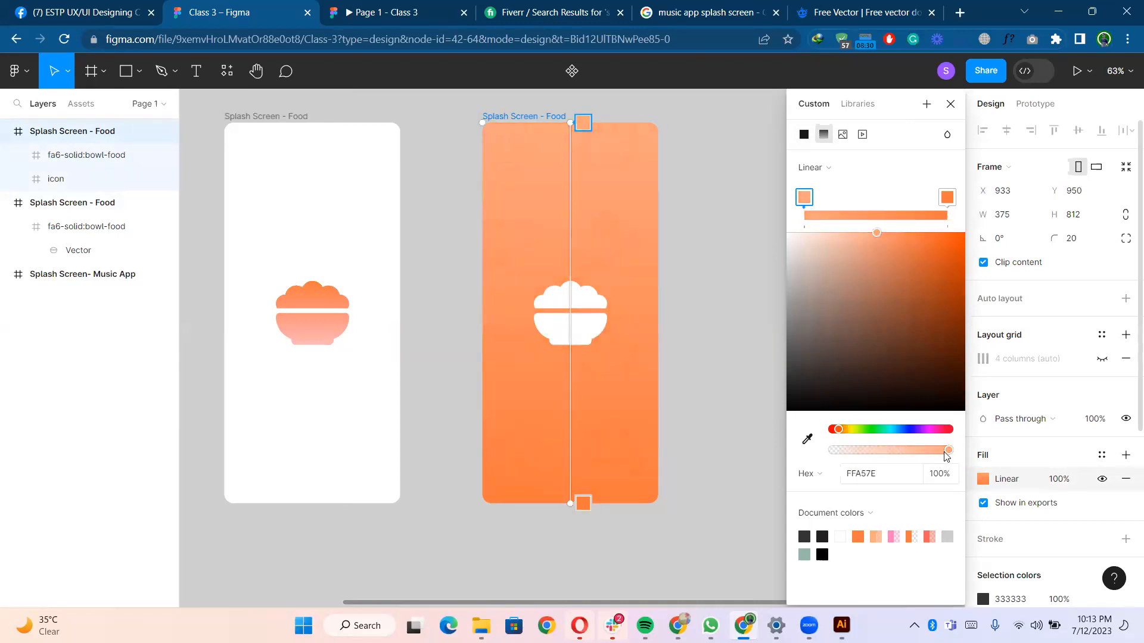
pyautogui.moveTo(934, 453); pyautogui.dragTo(915, 453)
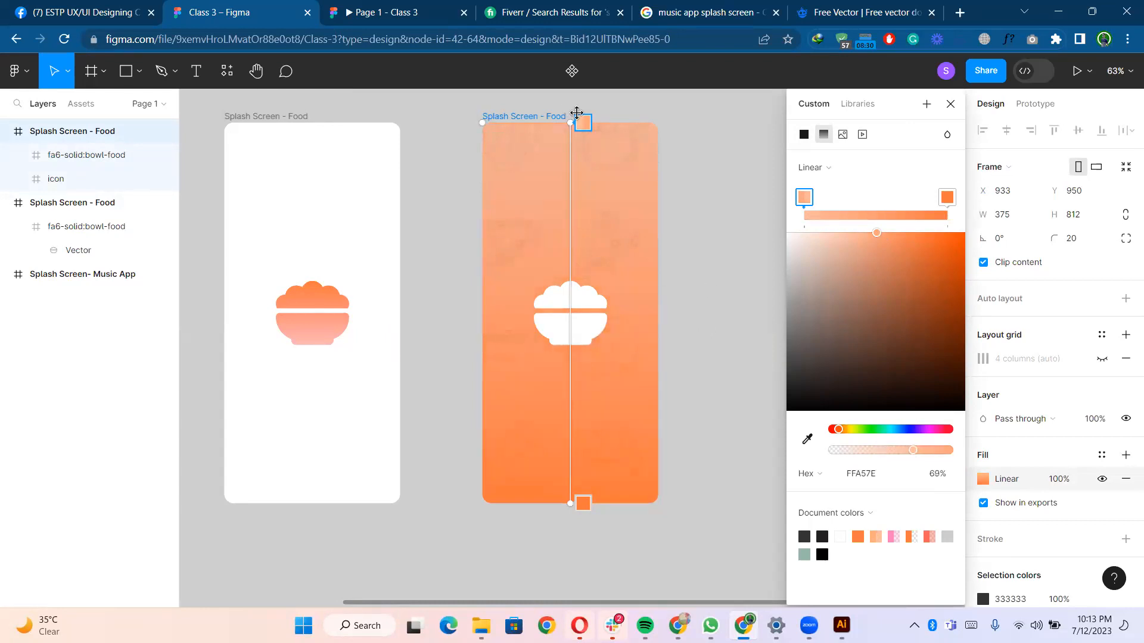
# - Angle the gradient diagonally by moving its start and end handles beyond the frame's corners
pyautogui.moveTo(580, 118); pyautogui.dragTo(728, 184)
pyautogui.moveTo(571, 123); pyautogui.dragTo(675, 111)
pyautogui.moveTo(669, 217); pyautogui.dragTo(678, 178)
pyautogui.scroll(-5, 705, 301)
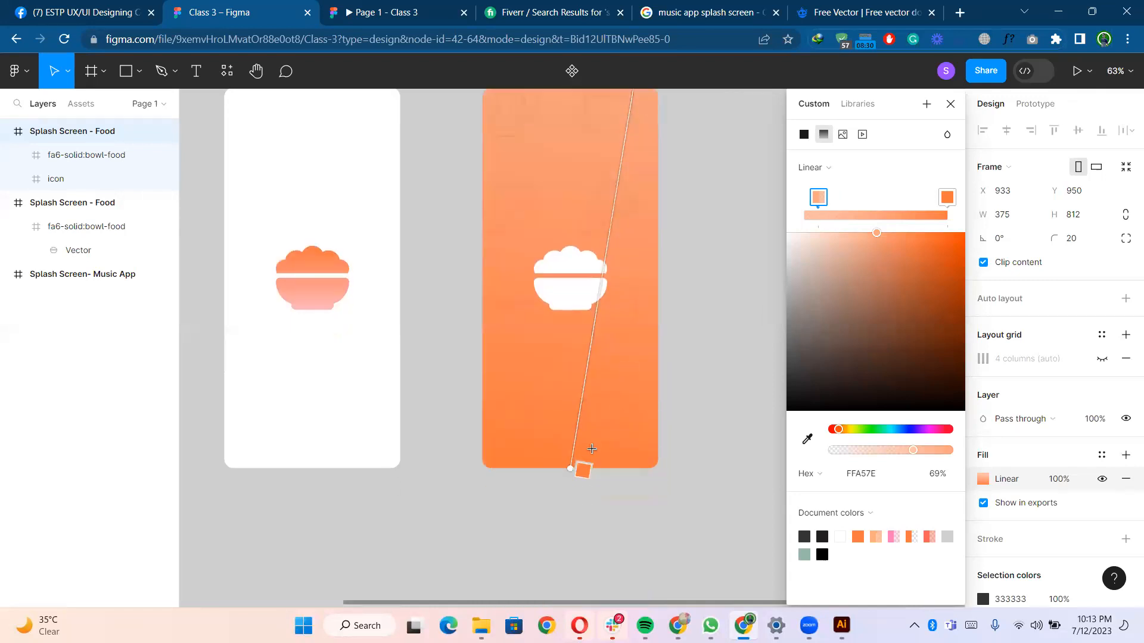
pyautogui.click(582, 471)
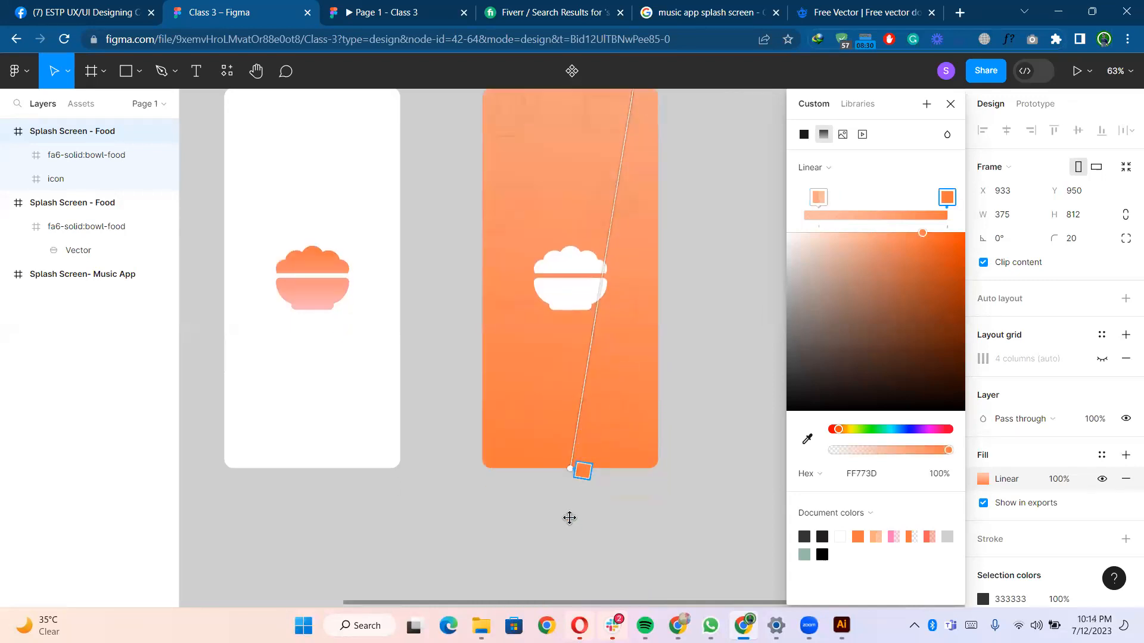
pyautogui.moveTo(579, 472); pyautogui.dragTo(465, 544)
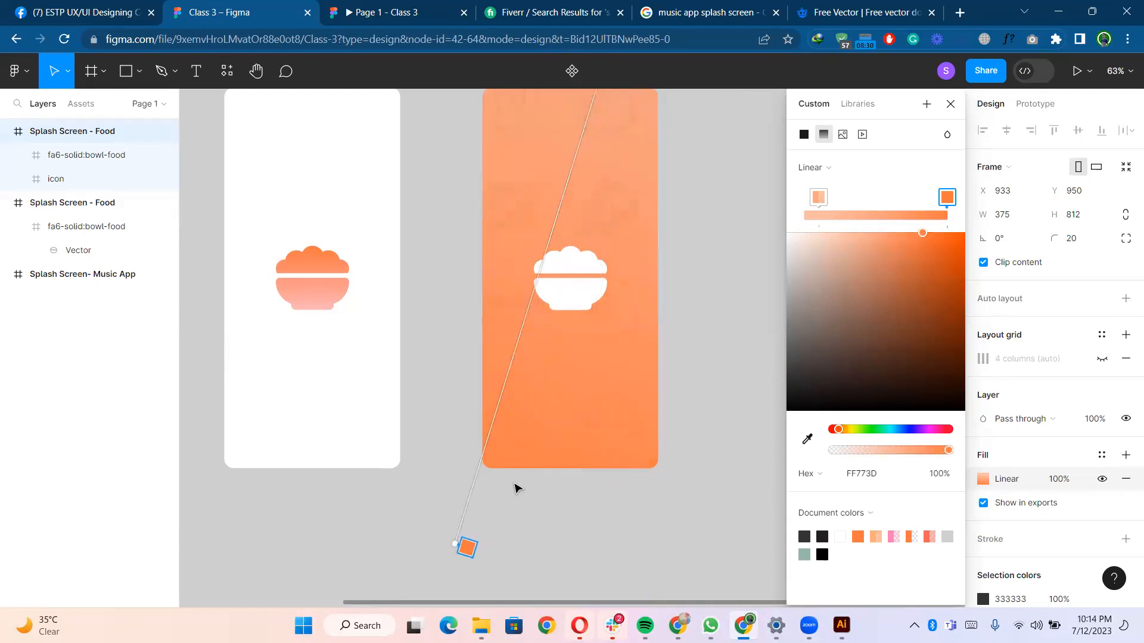
# - Add a middle gradient stop at 76.56% opacity and extend the start handle further above the frame
pyautogui.scroll(3, 664, 306)
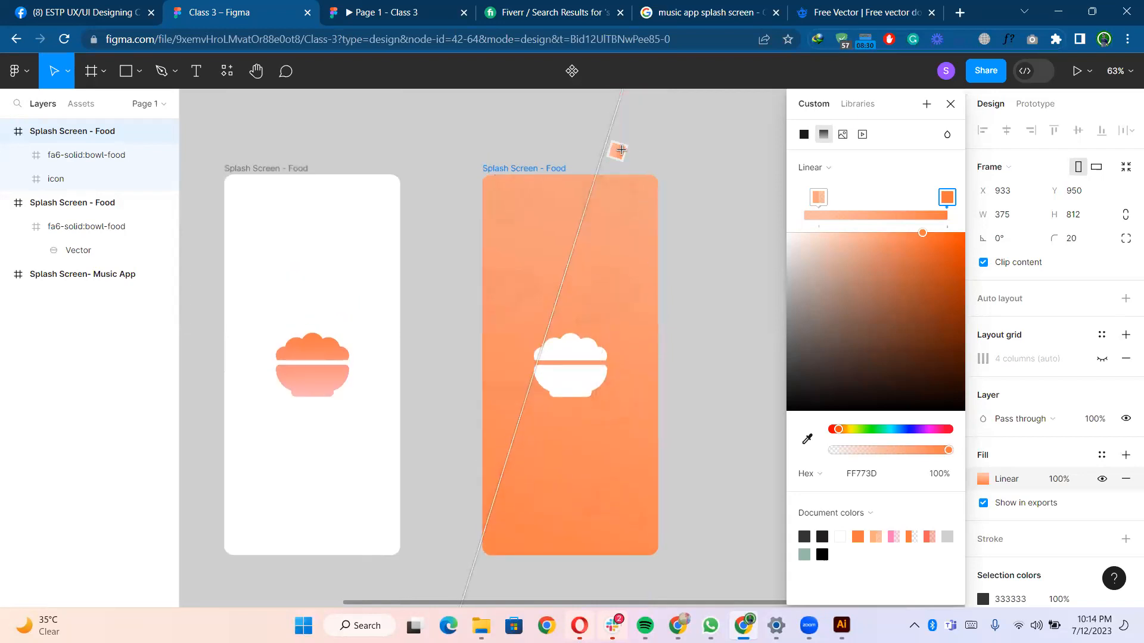
pyautogui.click(614, 148)
pyautogui.moveTo(723, 129); pyautogui.dragTo(724, 125)
pyautogui.scroll(3, 704, 185)
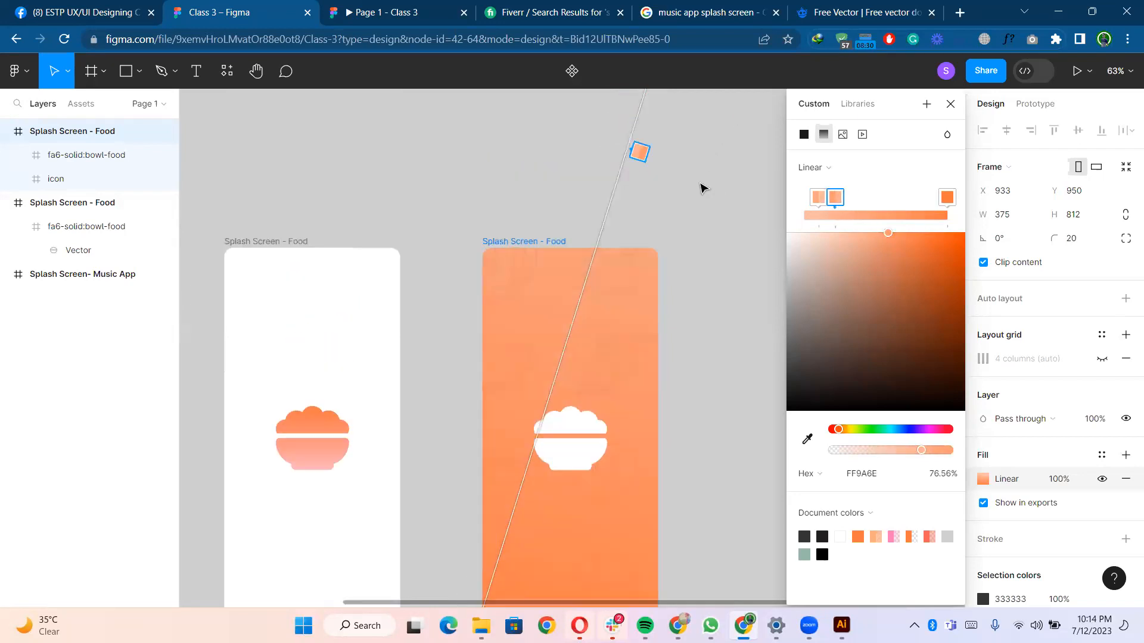
pyautogui.moveTo(677, 158); pyautogui.dragTo(756, 171)
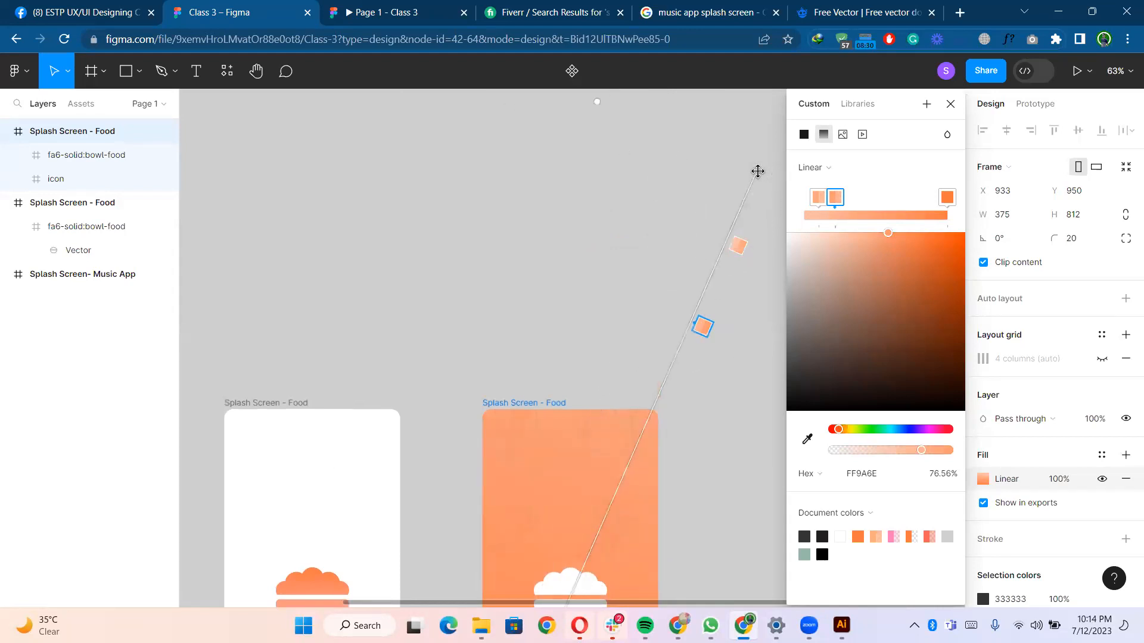
pyautogui.scroll(-3, 610, 314)
pyautogui.scroll(-2, 653, 350)
pyautogui.click(680, 322)
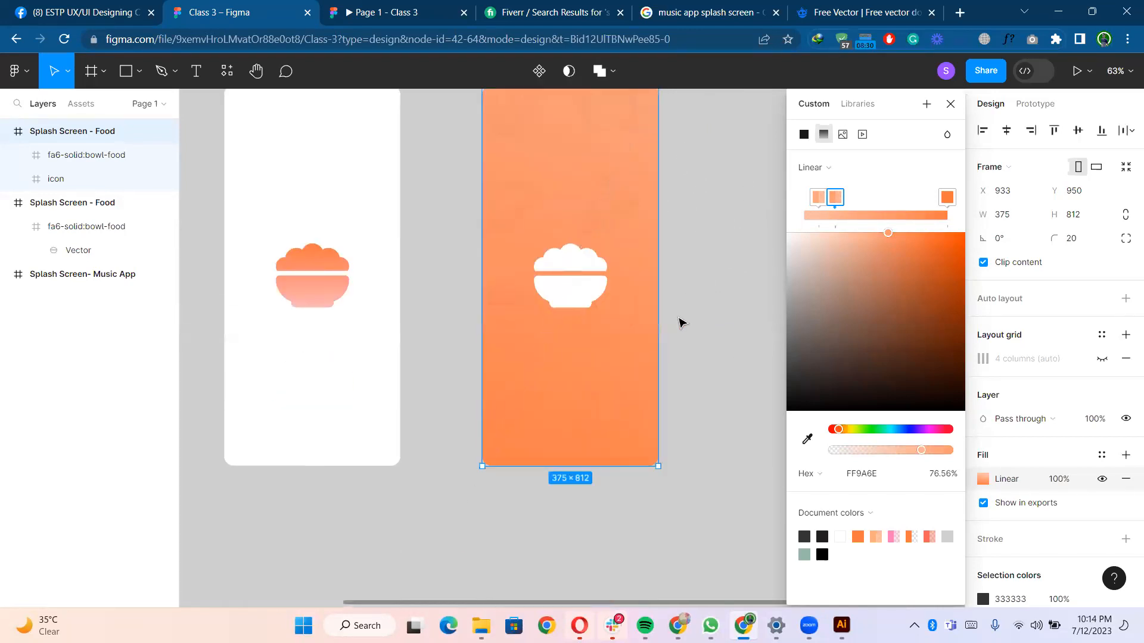
# - Preview the orange food frame in presentation mode and return to the editor
pyautogui.scroll(-1, 679, 321)
pyautogui.moveTo(675, 303); pyautogui.dragTo(628, 335)
pyautogui.click(481, 121)
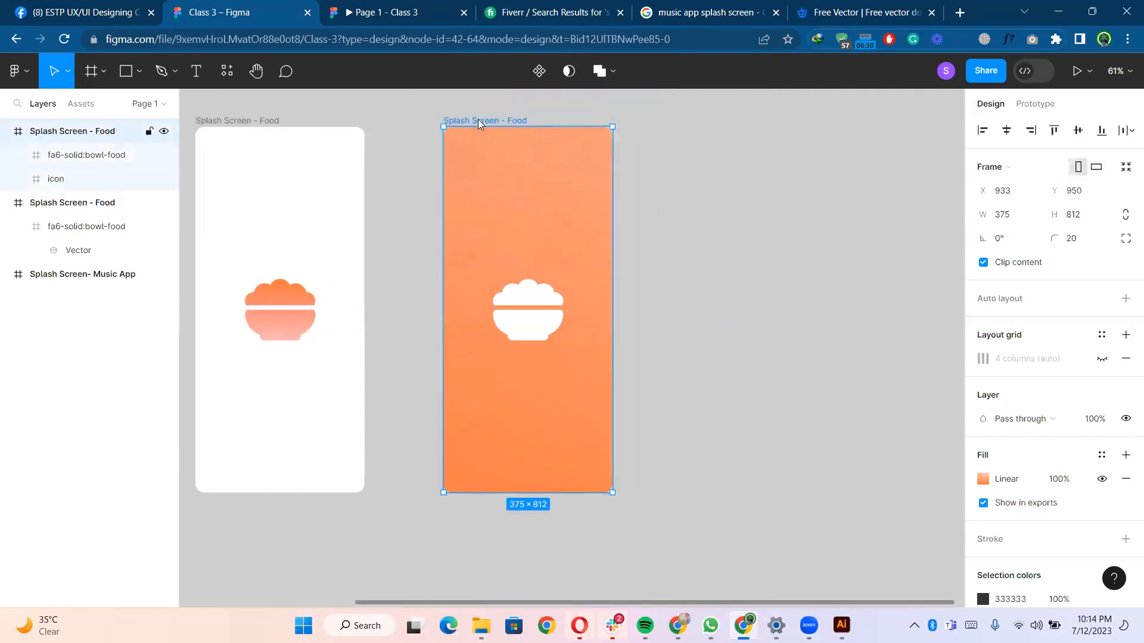
pyautogui.hotkey('ctrl', 'alt', 'Return')
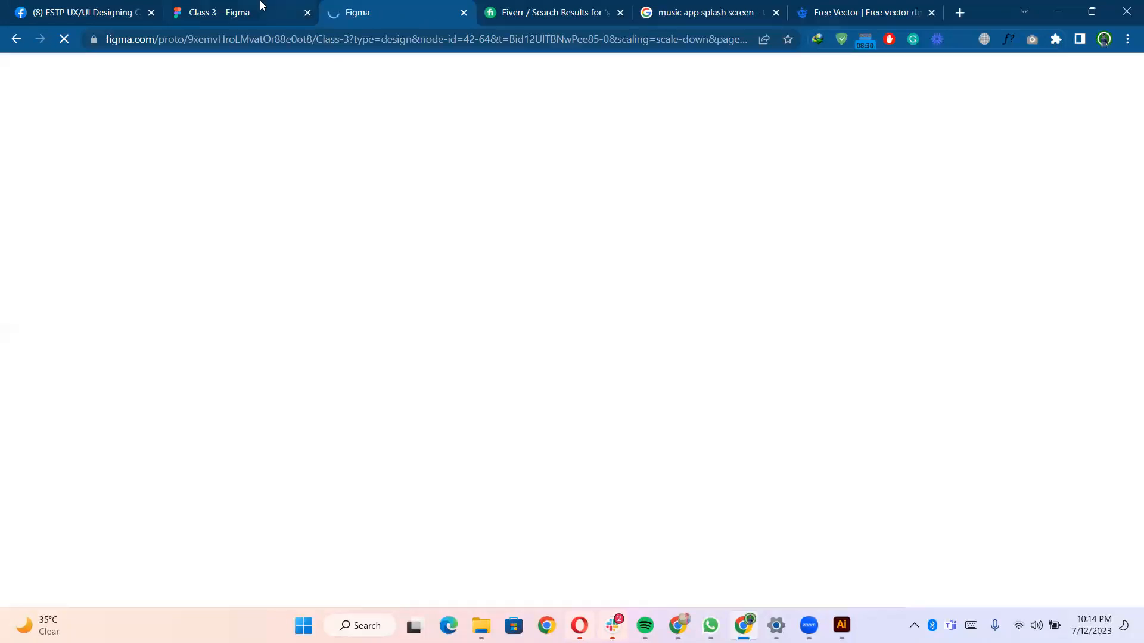
pyautogui.click(260, 5)
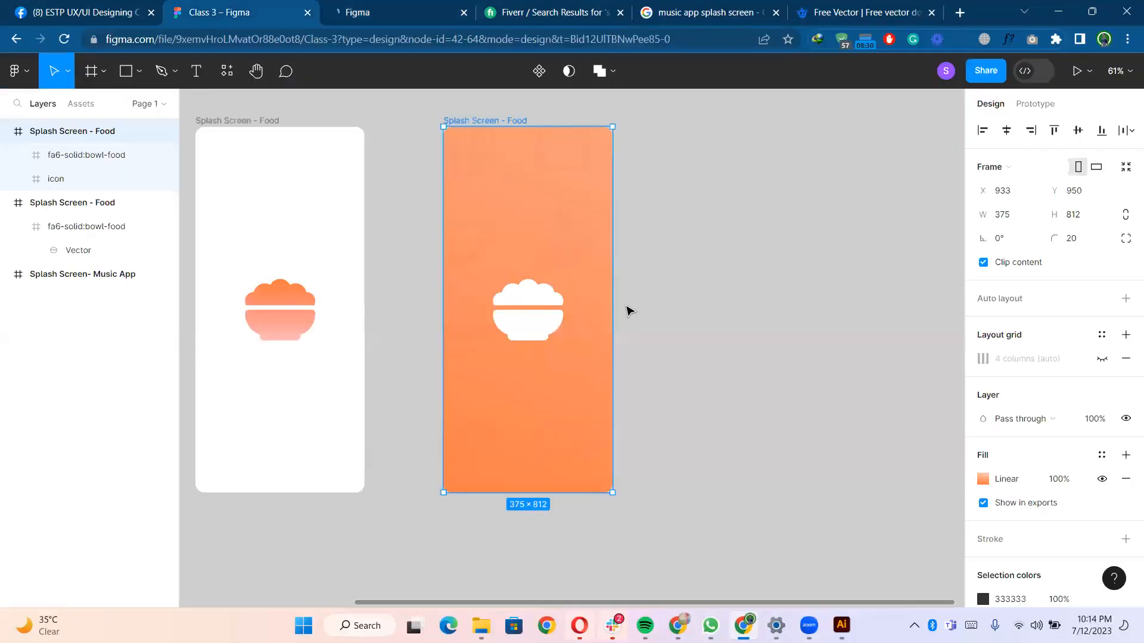
# - Delete the white Splash Screen - Food frame
pyautogui.click(656, 263)
pyautogui.scroll(-2, 656, 263)
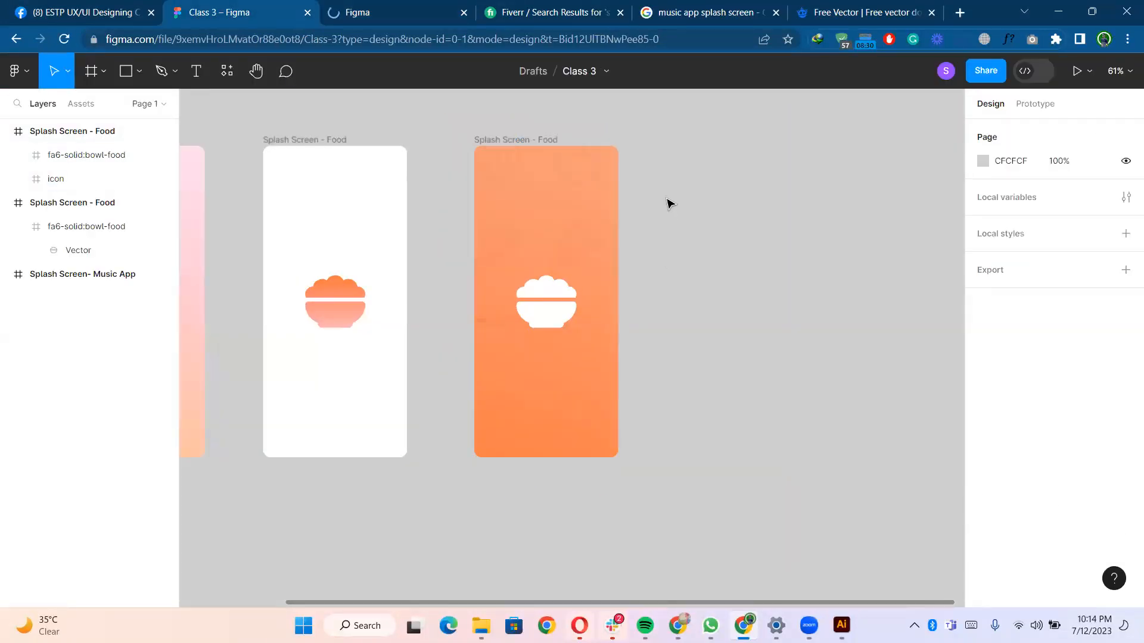
pyautogui.scroll(-1, 666, 200)
pyautogui.moveTo(659, 179); pyautogui.dragTo(778, 171)
pyautogui.click(492, 139)
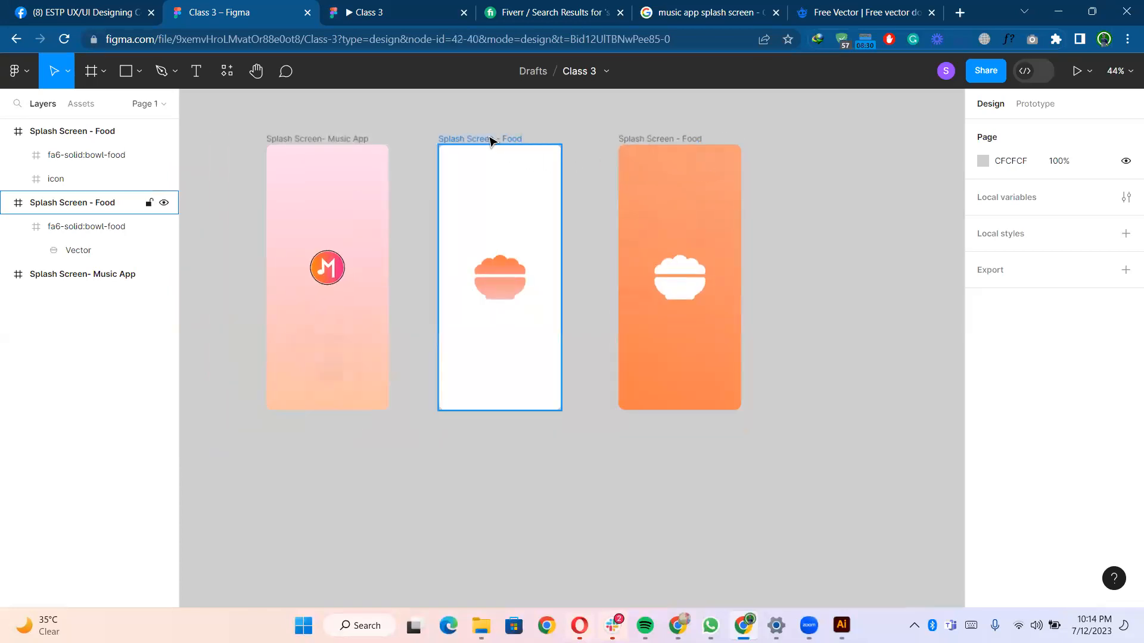
pyautogui.press('Delete')
# - Move the orange food frame next to the music app splash screen frame
pyautogui.click(644, 143)
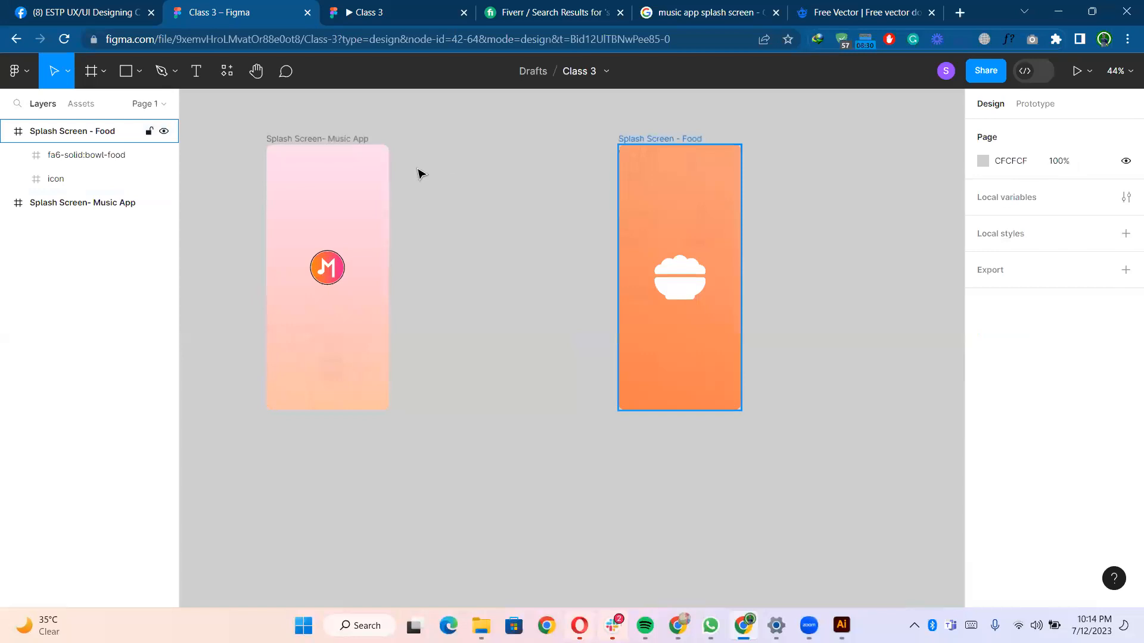
pyautogui.moveTo(437, 164)
pyautogui.mouseDown()
pyautogui.moveTo(447, 145)
pyautogui.moveTo(437, 142)
pyautogui.mouseUp()
pyautogui.click(593, 292)
pyautogui.scroll(1, 595, 291)
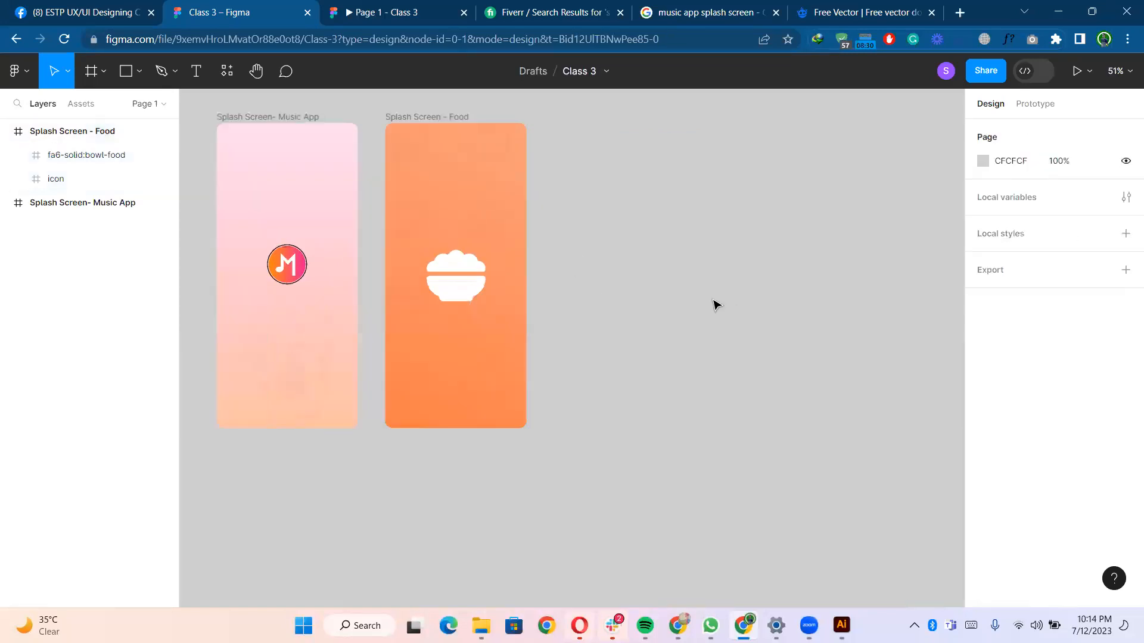
pyautogui.hscroll(-3, 762, 295)
pyautogui.scroll(1, 746, 278)
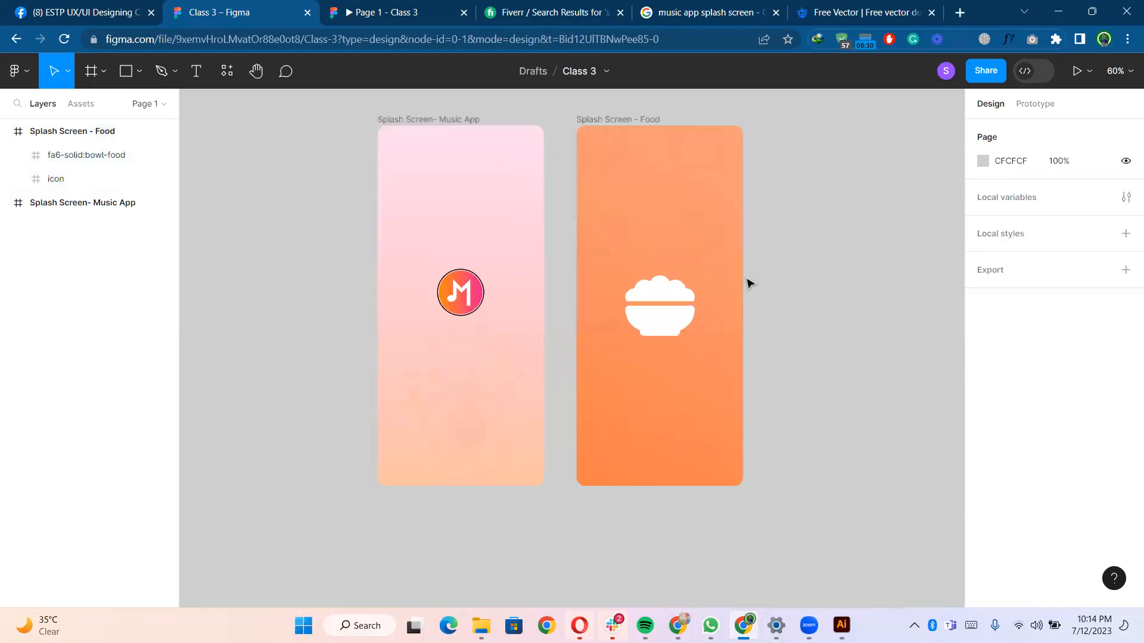
pyautogui.hscroll(1, 750, 283)
pyautogui.scroll(1, 749, 283)
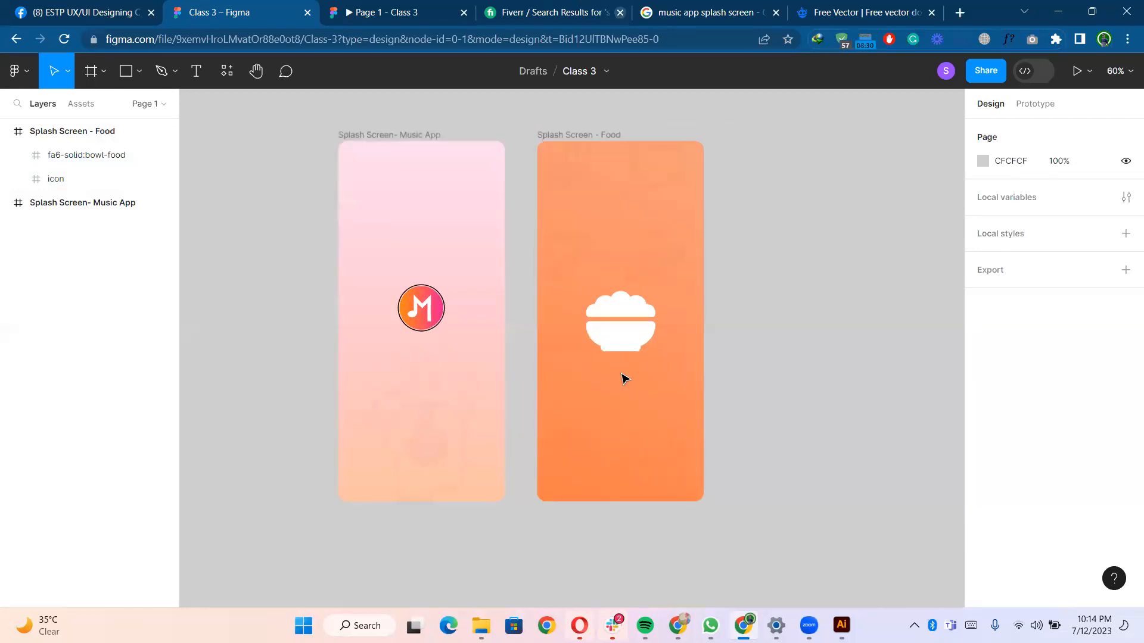
# - Browse the Fiverr splash screen gig listings for design reference
pyautogui.click(617, 334)
pyautogui.click(537, 5)
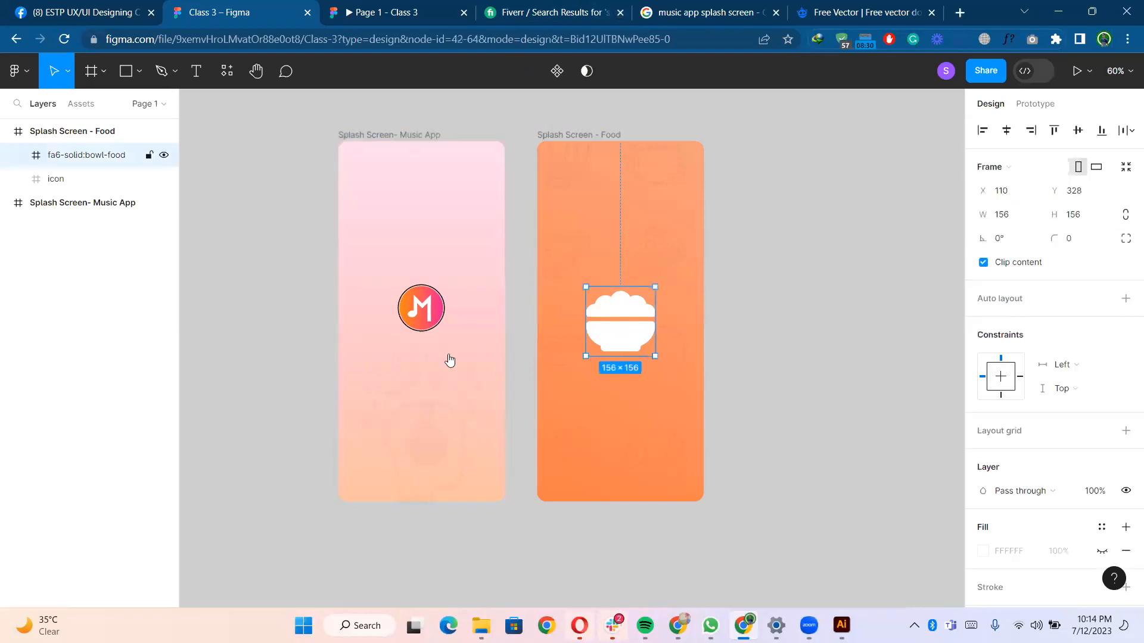
pyautogui.scroll(-1, 443, 344)
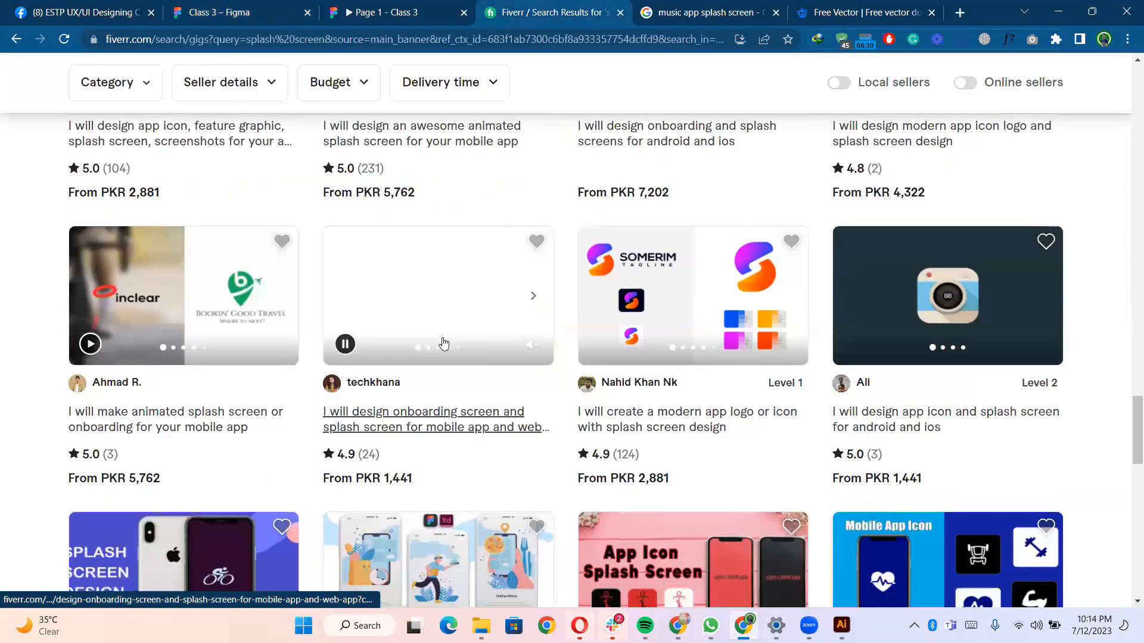
pyautogui.scroll(-3, 443, 344)
pyautogui.scroll(-5, 443, 344)
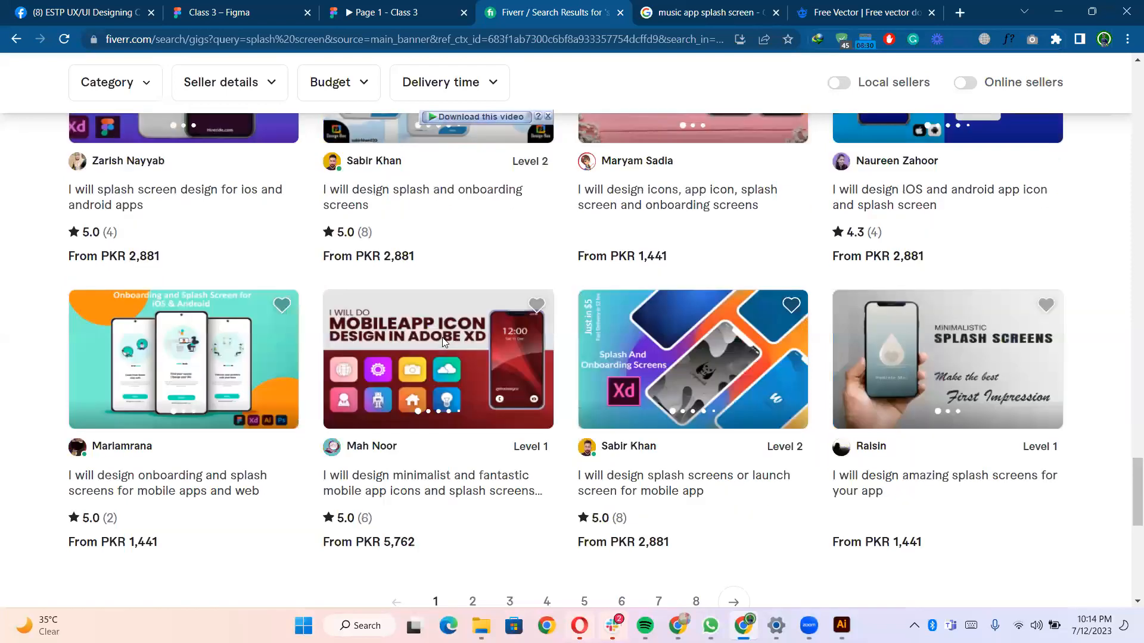
pyautogui.scroll(-3, 443, 344)
pyautogui.scroll(3, 385, 226)
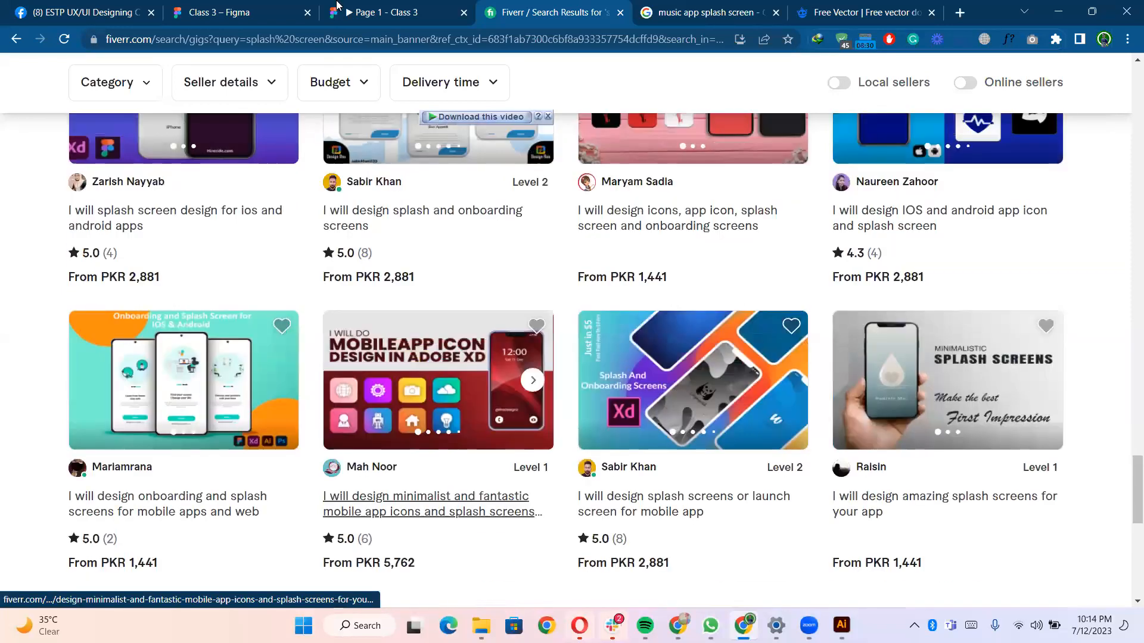
pyautogui.hotkey('ctrl', '2')
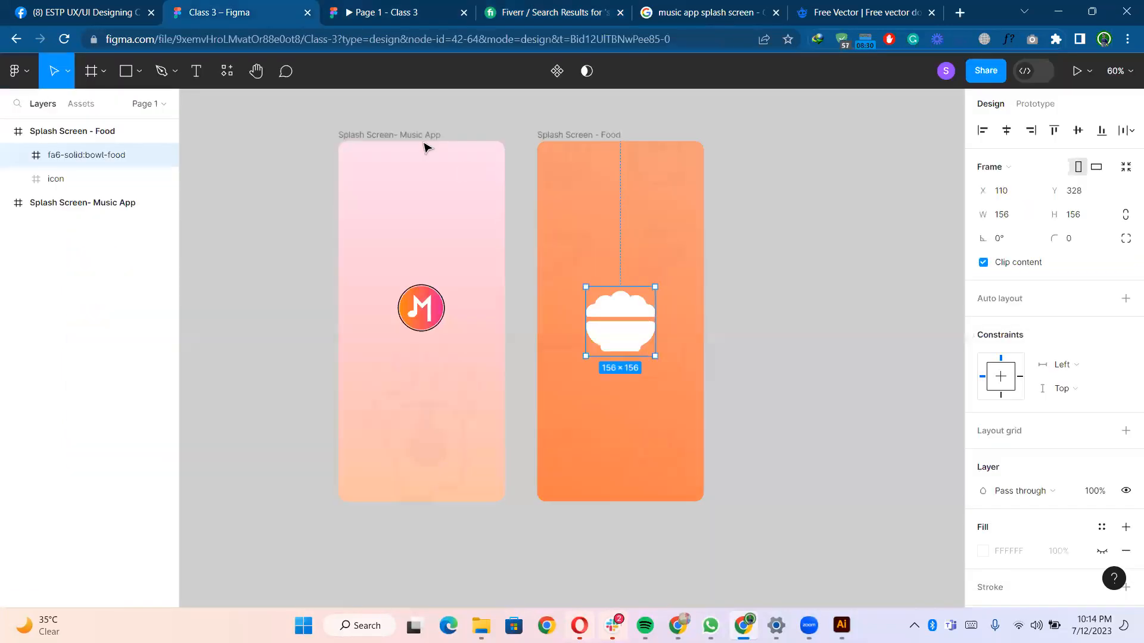
# - Export the orange Splash Screen - Food frame as a 2x PNG
pyautogui.click(405, 136)
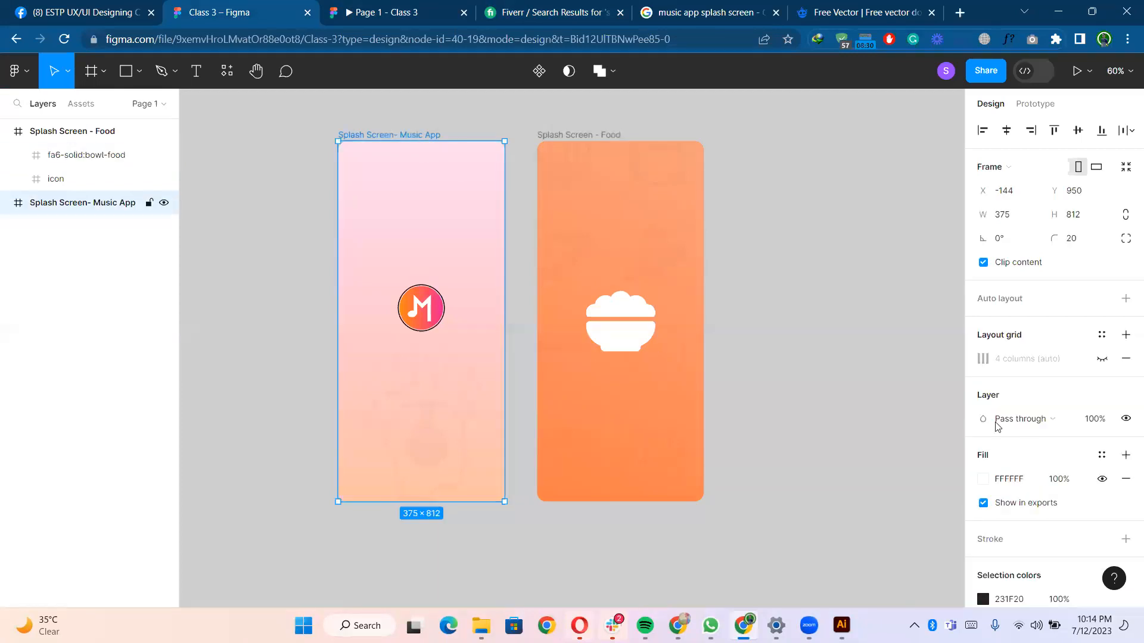
pyautogui.click(602, 137)
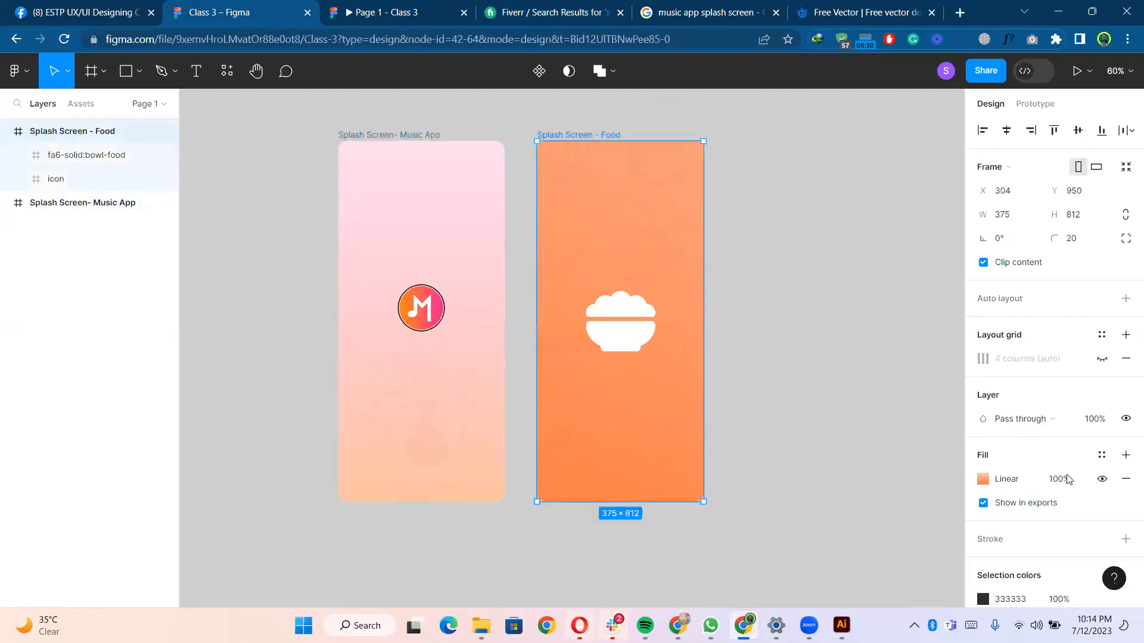
pyautogui.scroll(-5, 1066, 481)
pyautogui.click(1011, 530)
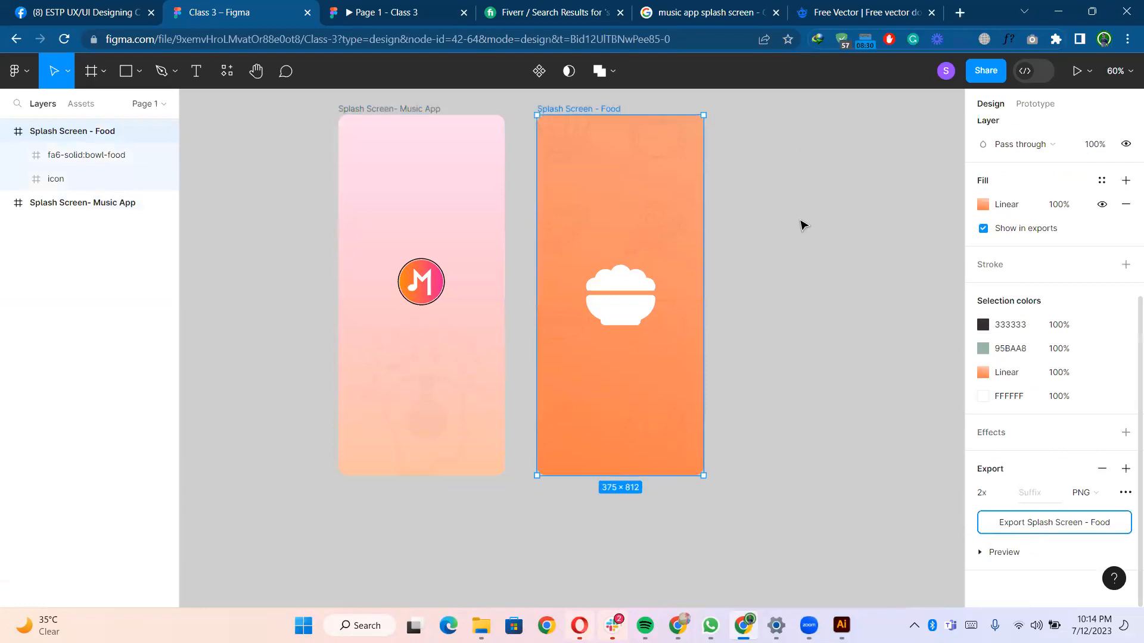
pyautogui.click(861, 466)
# - Check the prototype preview tab, return to the editor, and dismiss the download bar
pyautogui.click(385, 15)
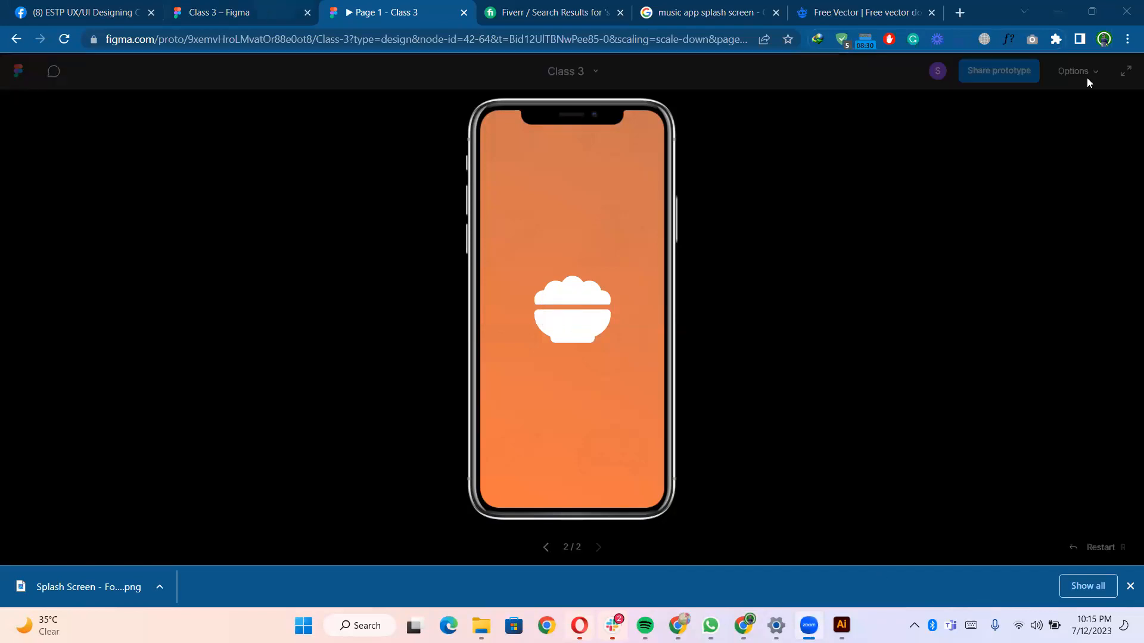
pyautogui.hotkey('ctrl', 'shift', 'Tab')
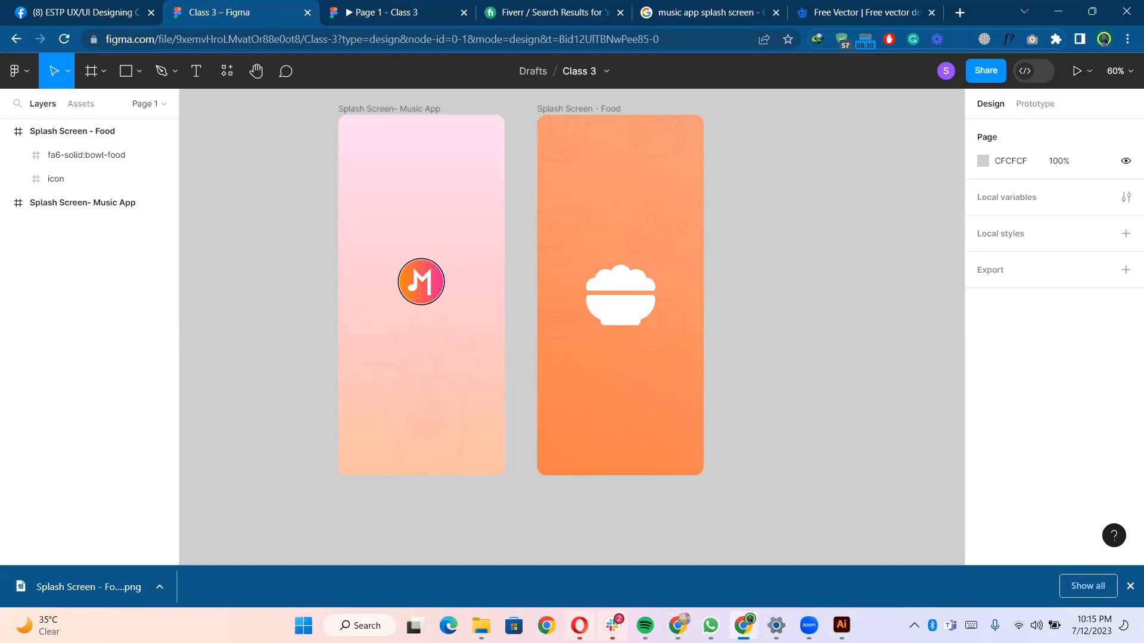
pyautogui.click(1129, 587)
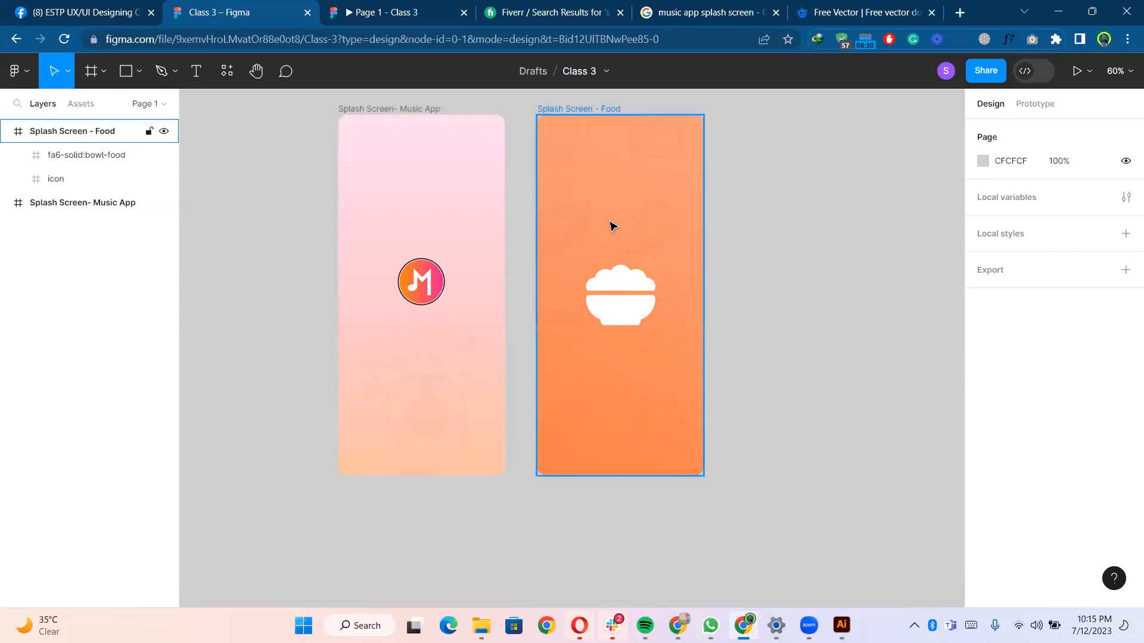
pyautogui.hscroll(1, 612, 226)
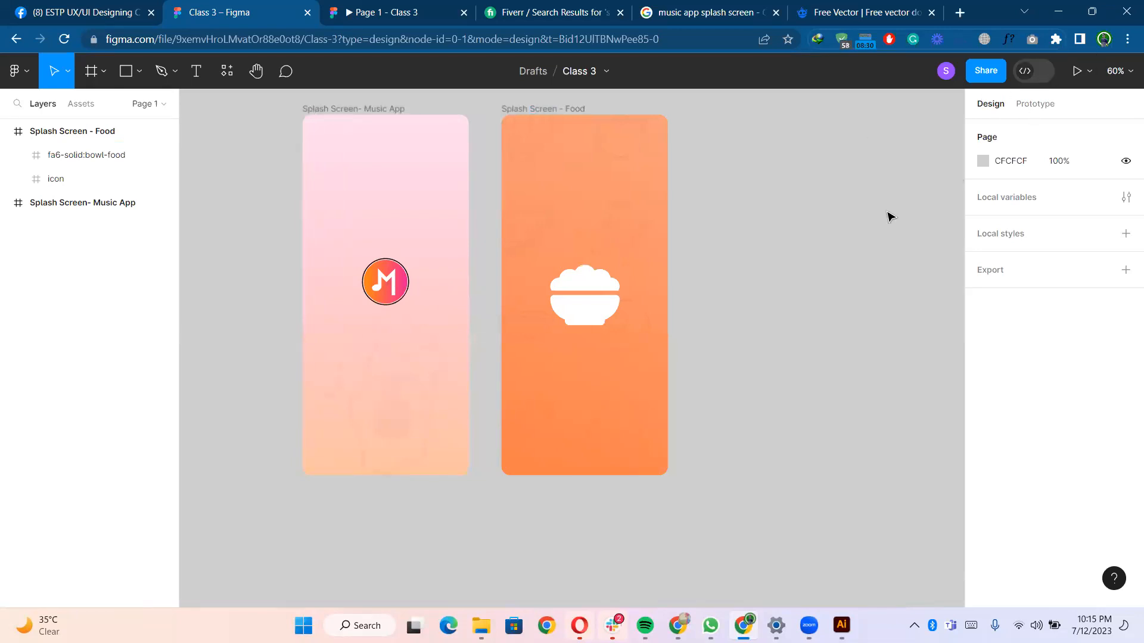
# - Open the prototype settings for the music app frame and the page's device preview
pyautogui.click(372, 113)
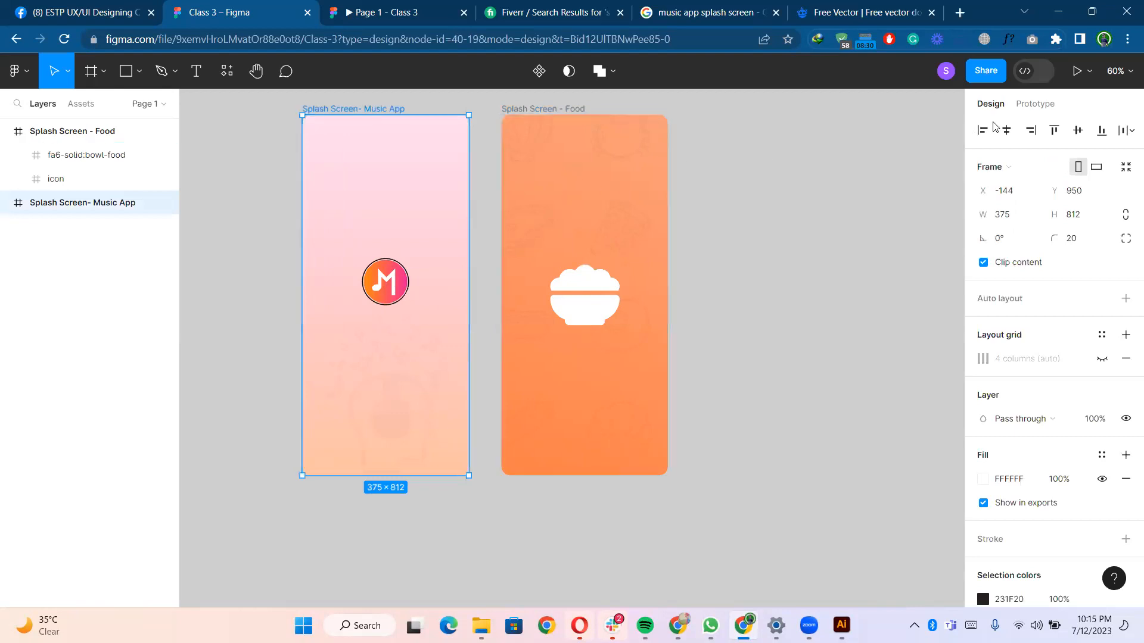
pyautogui.click(1036, 105)
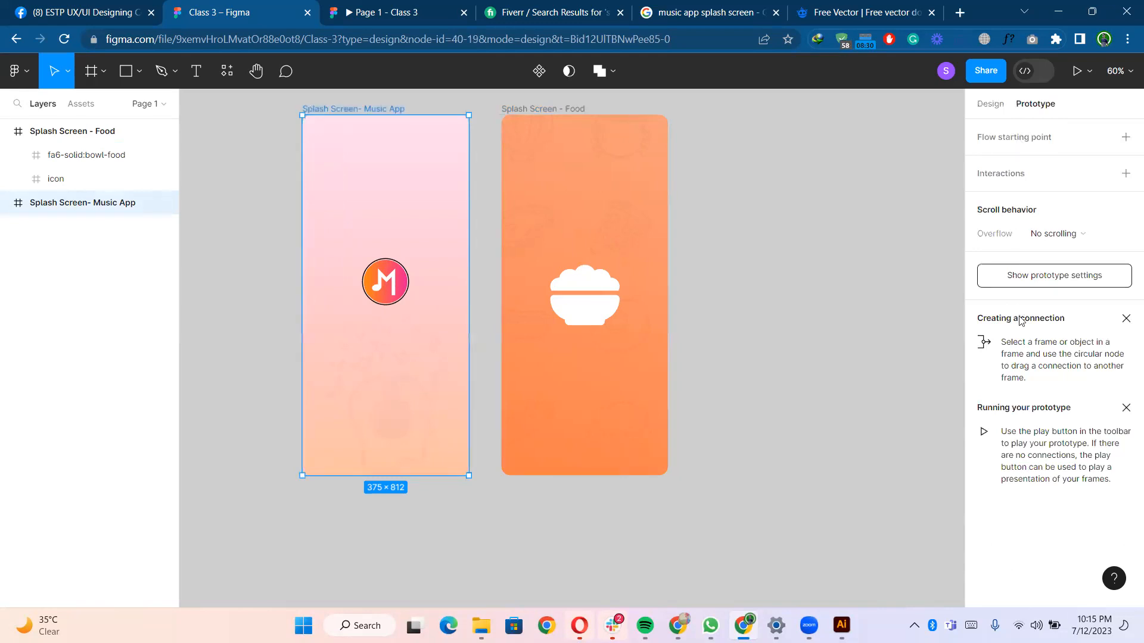
pyautogui.click(893, 171)
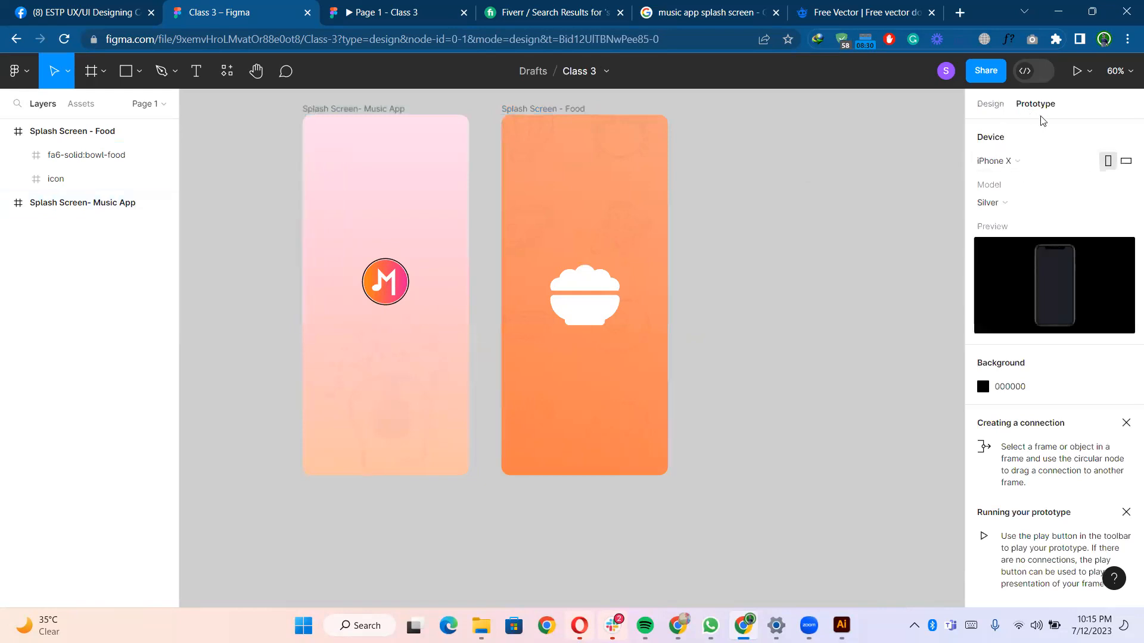
# - Set the prototype device to iPhone 13 mini with the Blue model
pyautogui.click(1006, 162)
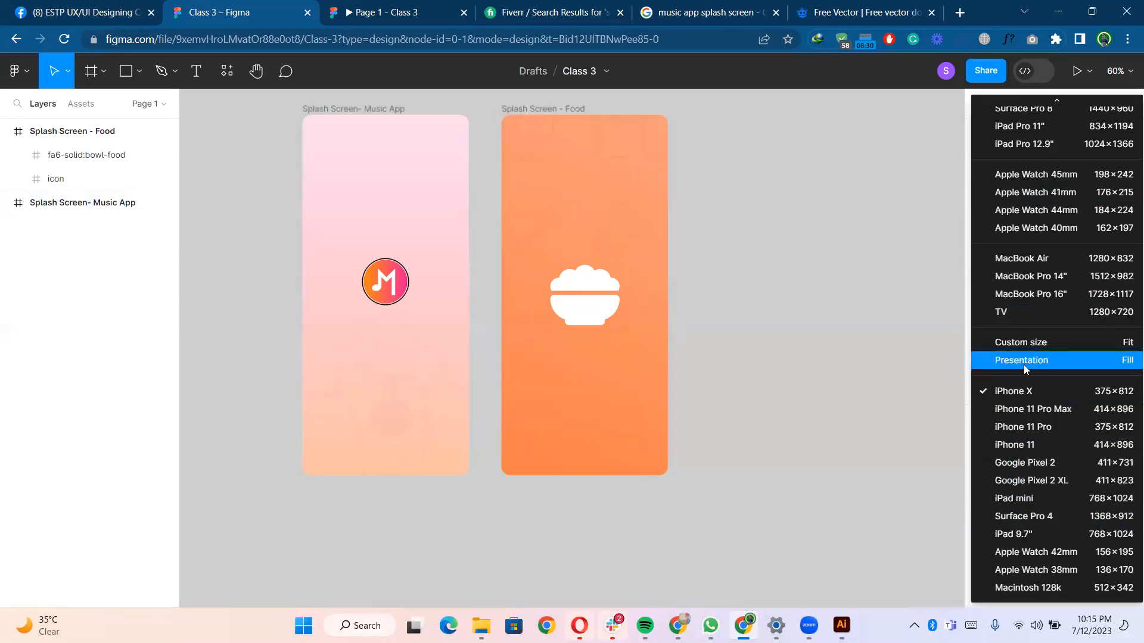
pyautogui.scroll(5, 1026, 258)
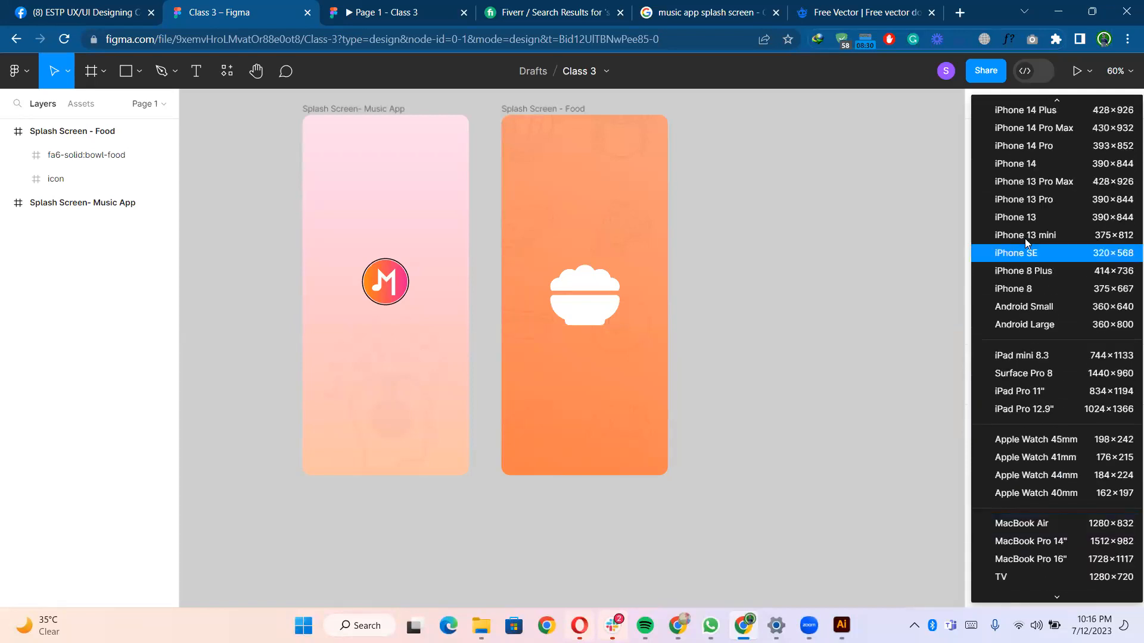
pyautogui.click(1030, 237)
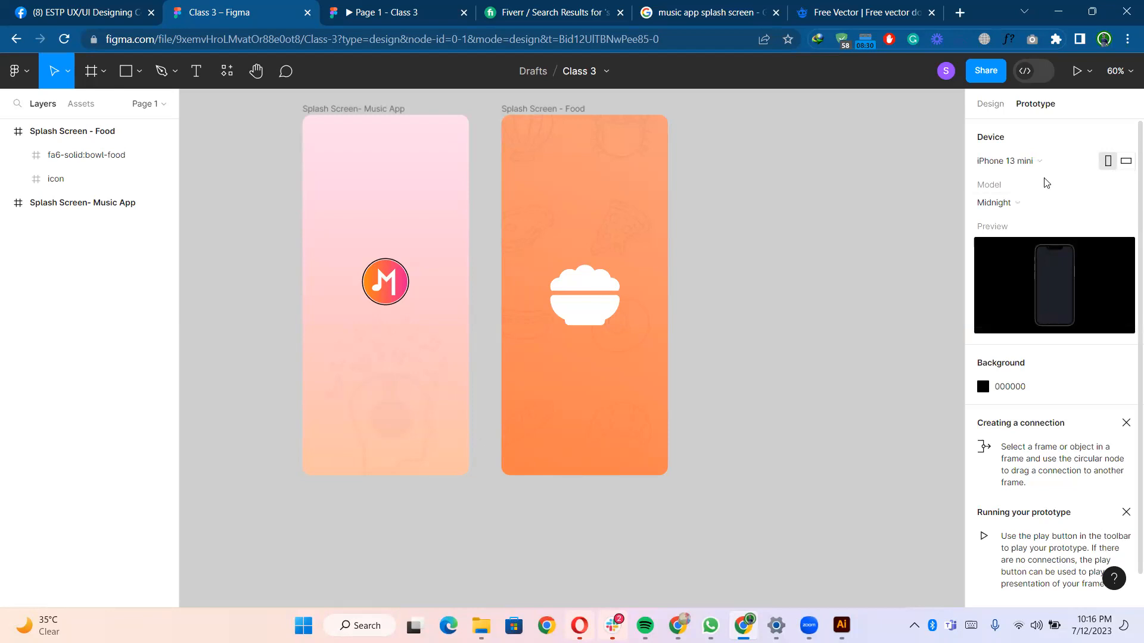
pyautogui.click(1002, 204)
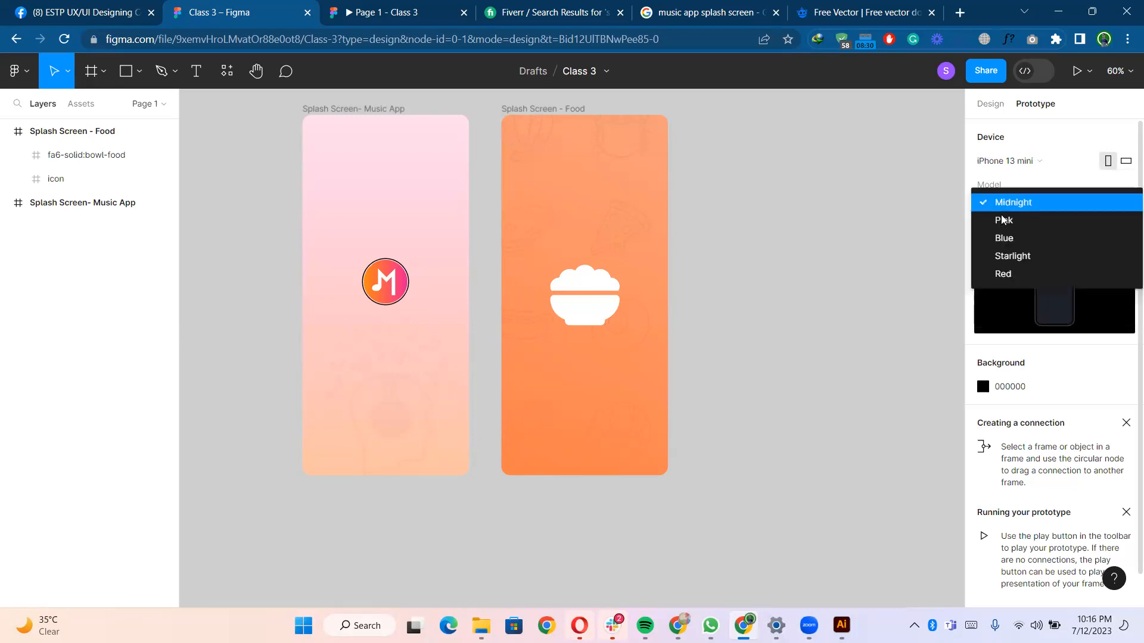
pyautogui.click(1024, 238)
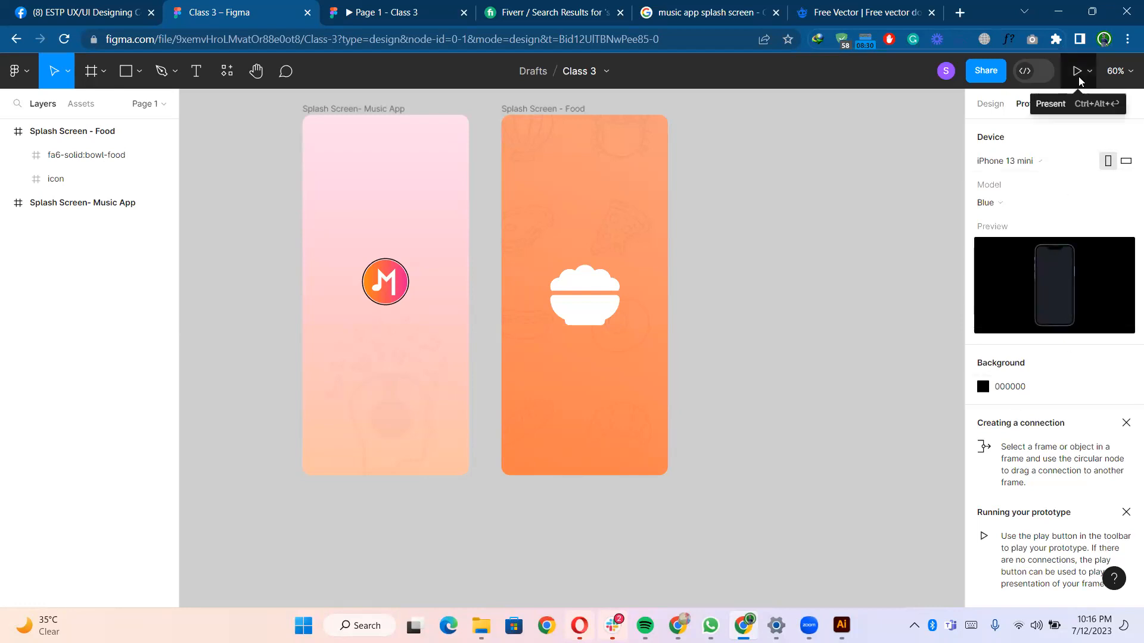
# - Select the Splash Screen- Music App frame and launch the prototype presentation
pyautogui.click(434, 130)
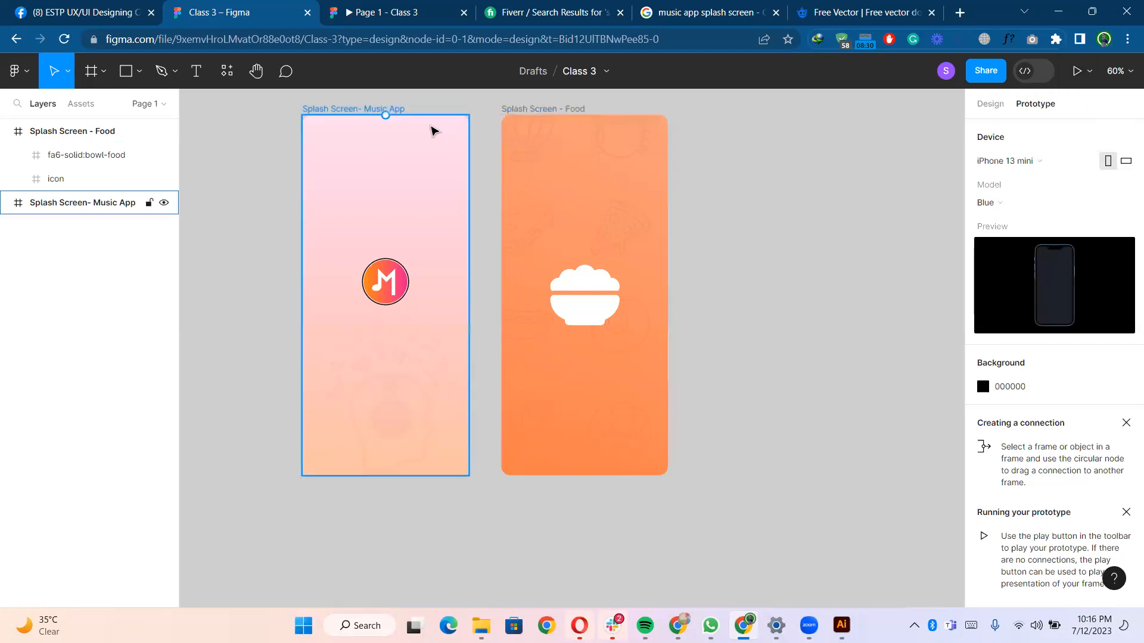
pyautogui.click(391, 109)
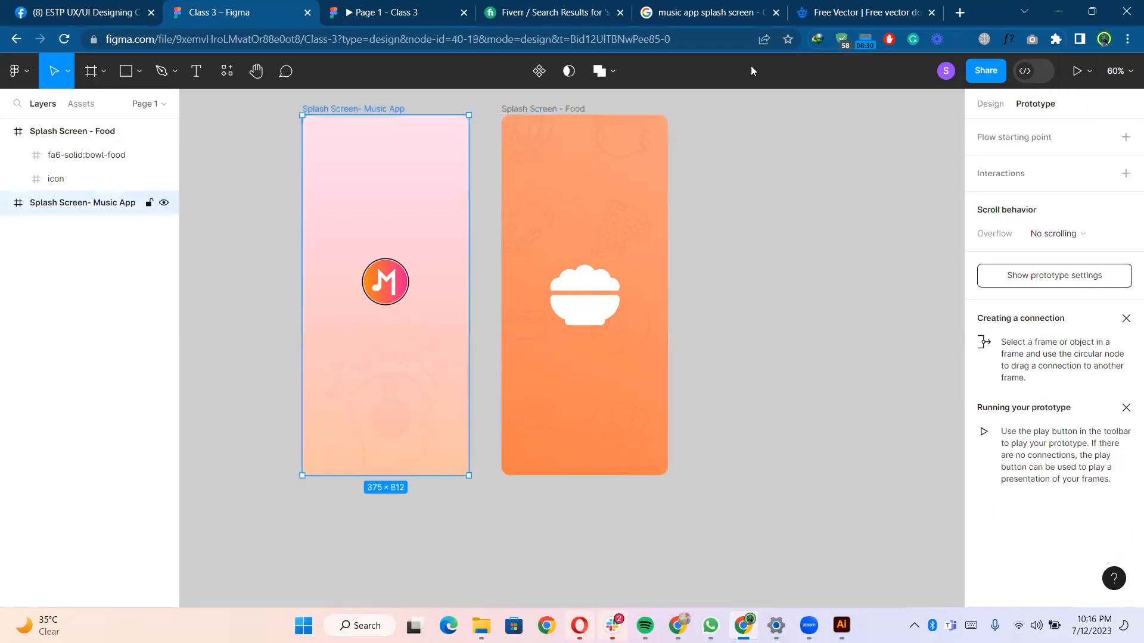
pyautogui.click(1083, 74)
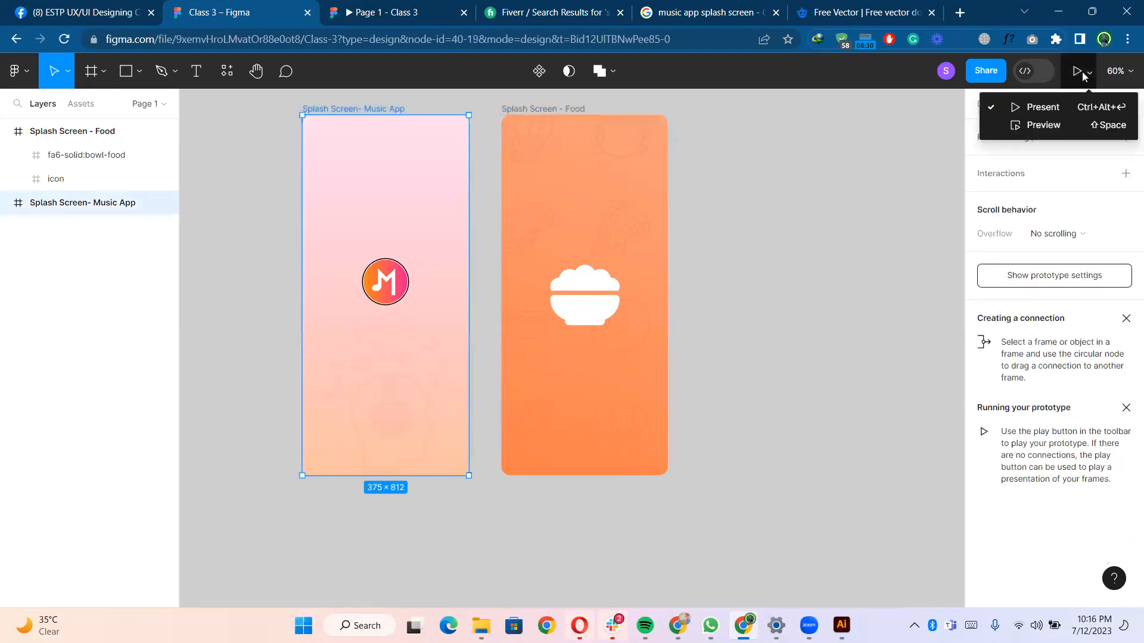
pyautogui.click(1058, 116)
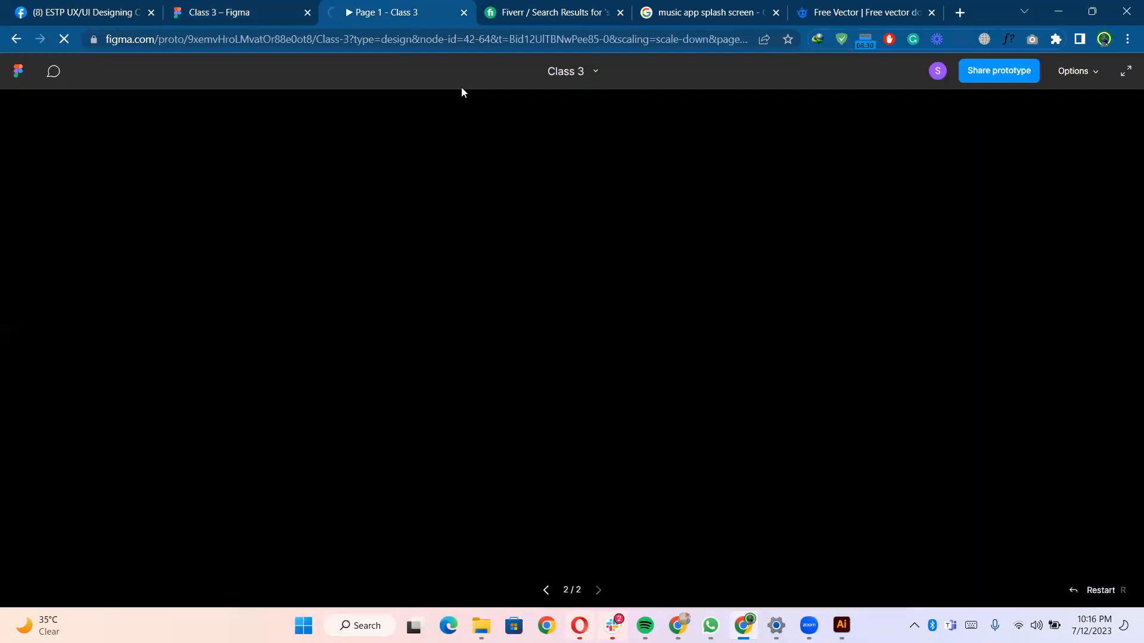
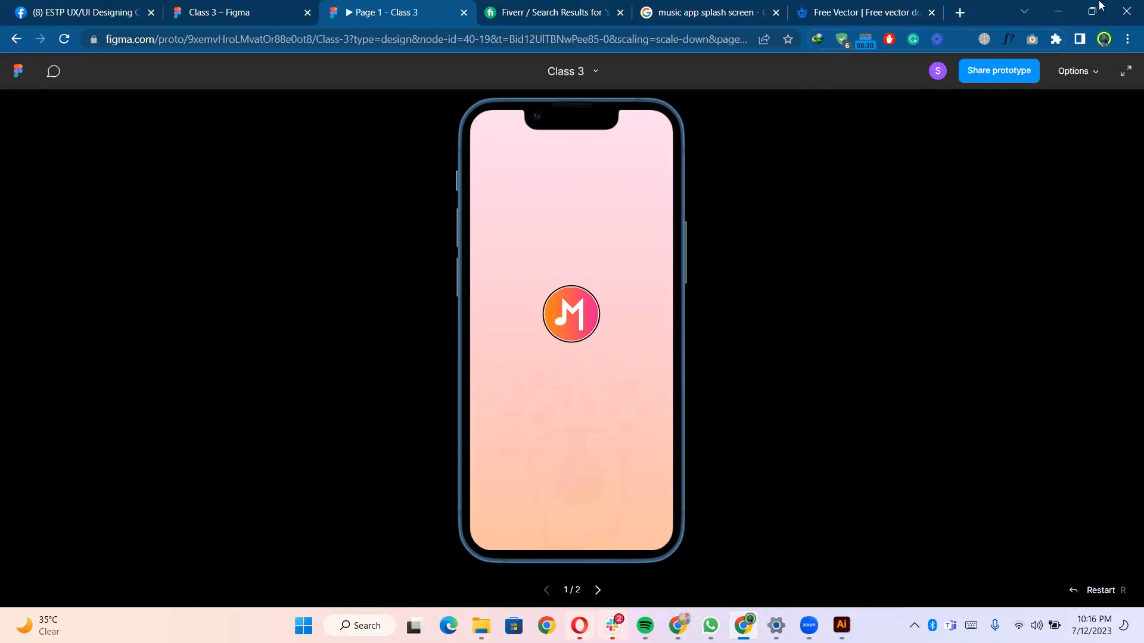
# - Close the open Illustrator documents without saving changes and minimize Illustrator
pyautogui.click(1058, 11)
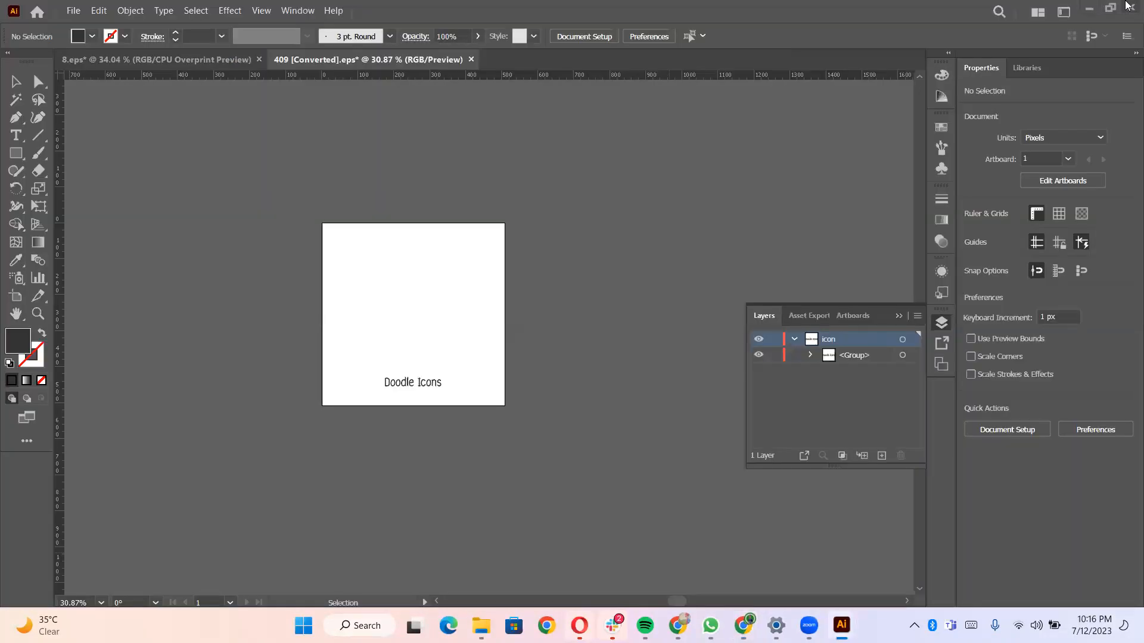
pyautogui.click(1131, 8)
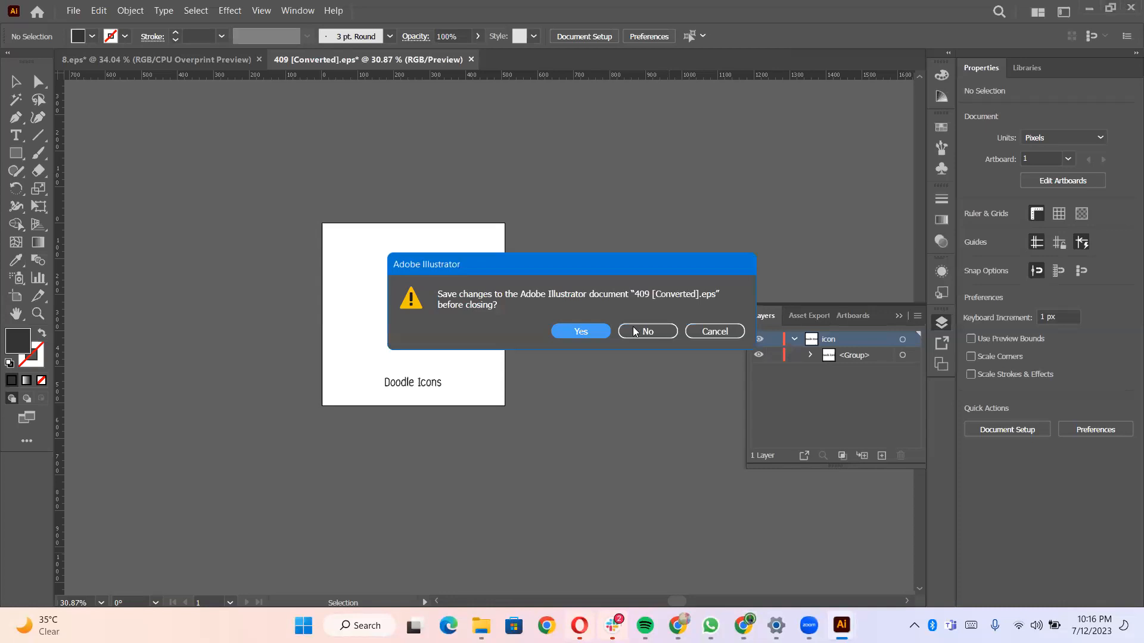
pyautogui.click(647, 331)
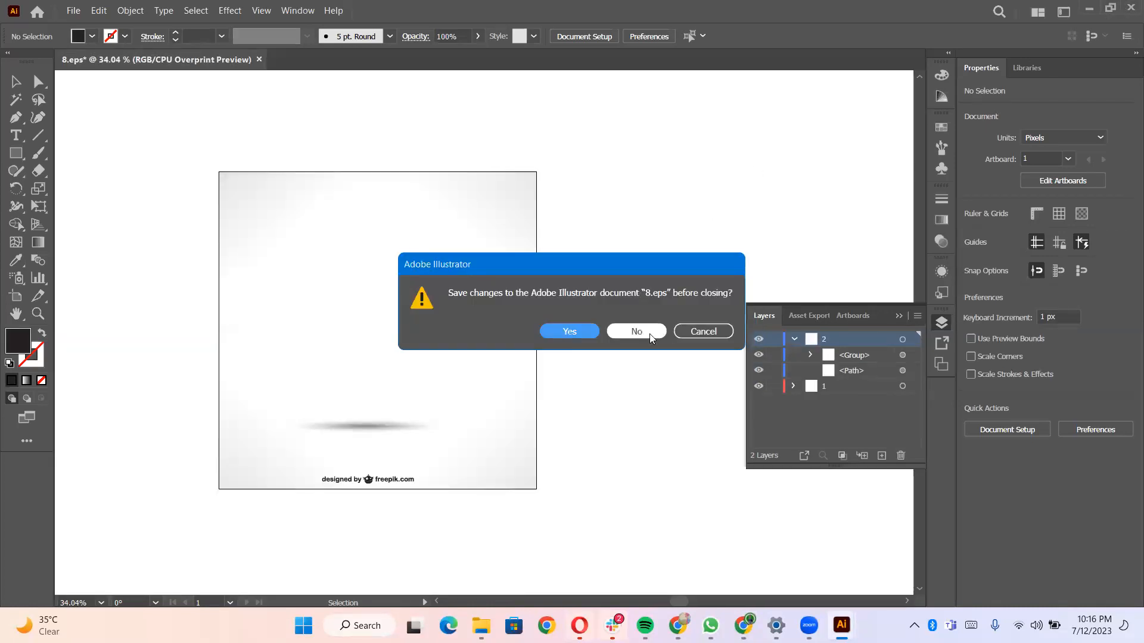
pyautogui.click(651, 332)
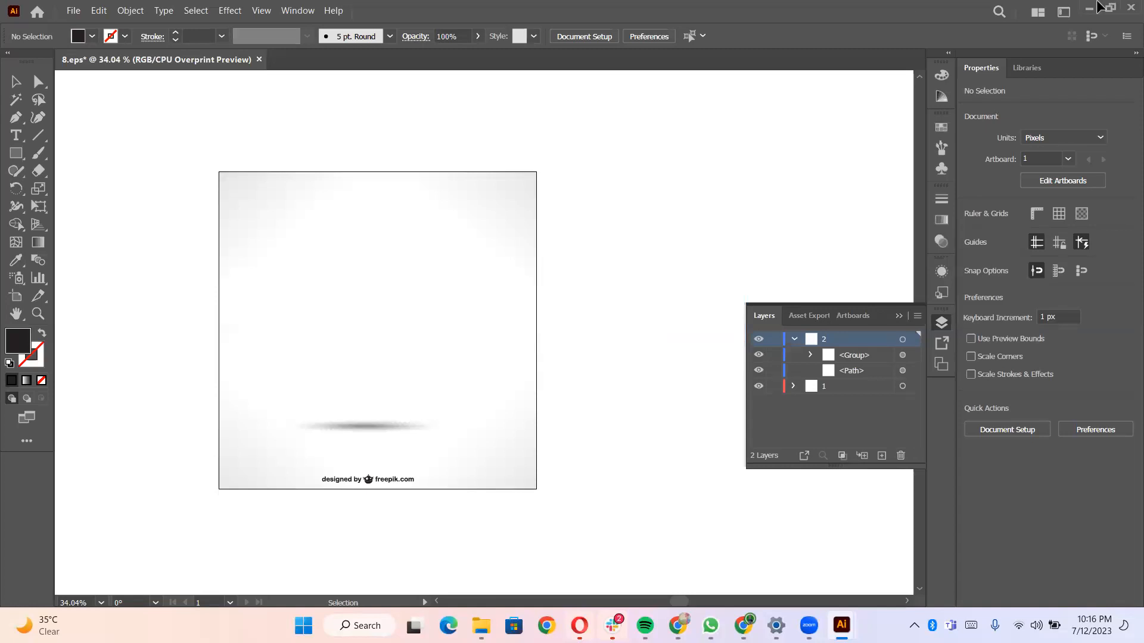
pyautogui.click(1088, 12)
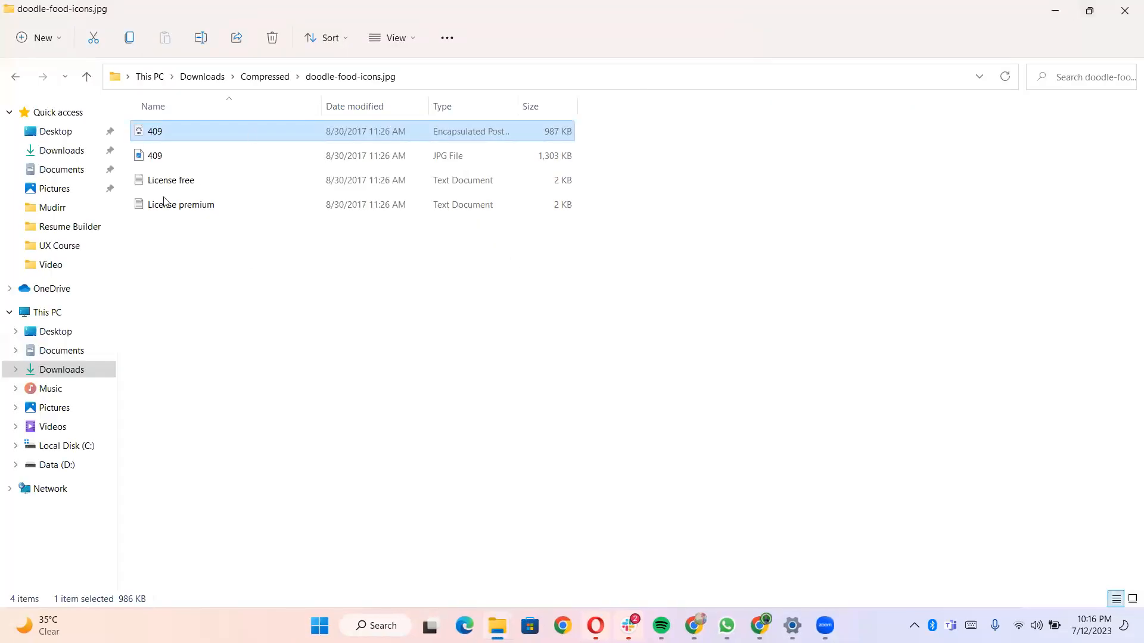
# - Open Free-Floating-iPhone-13-Mockup-PSD from Data (D:) > Resources > Mockups > Mobile Phones in Adobe Photoshop 2023
pyautogui.click(64, 465)
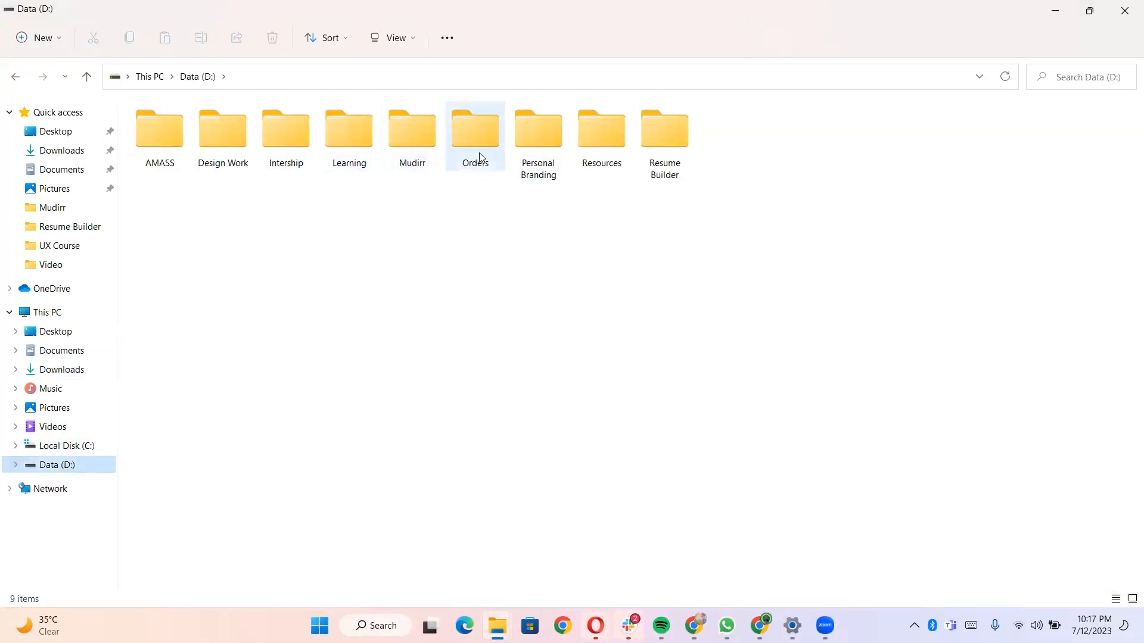
pyautogui.doubleClick(594, 137)
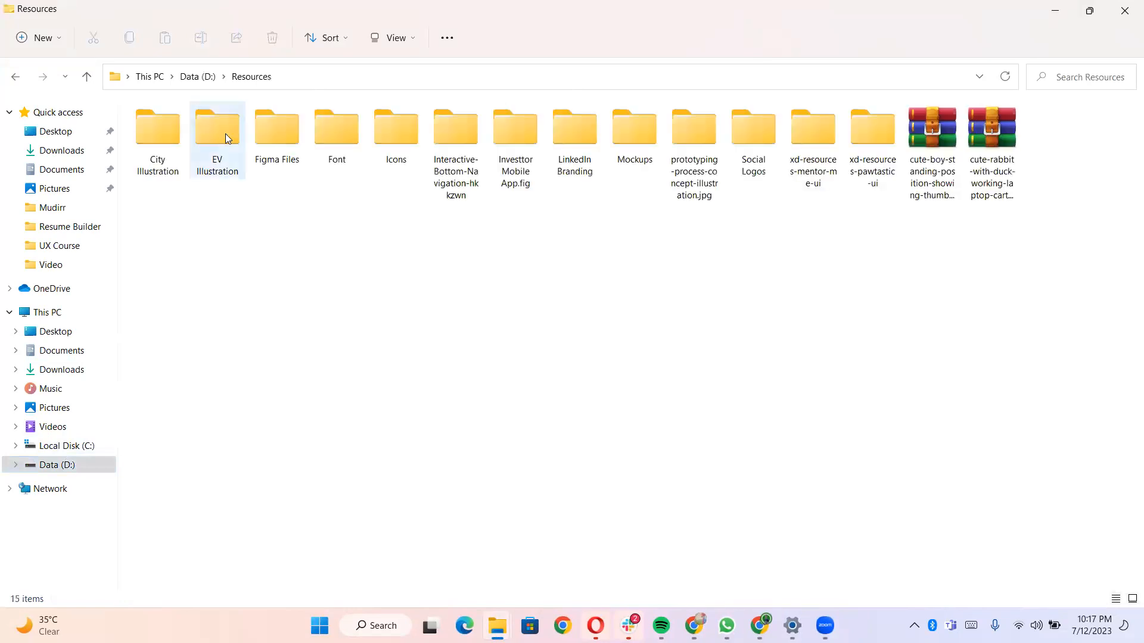
pyautogui.doubleClick(626, 143)
pyautogui.doubleClick(260, 161)
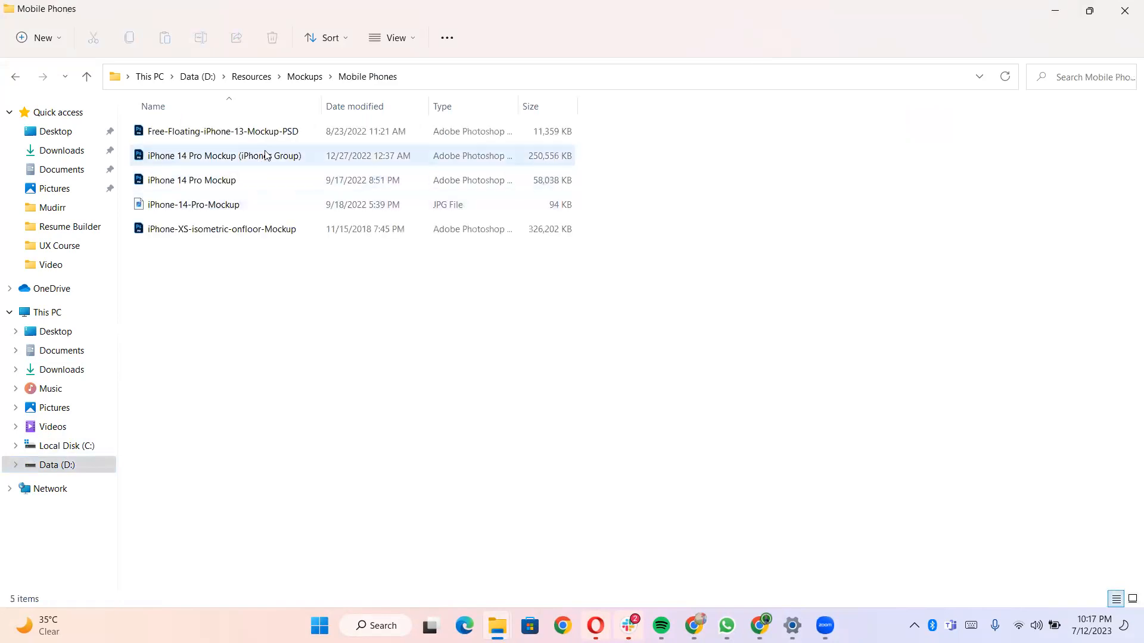
pyautogui.click(275, 137)
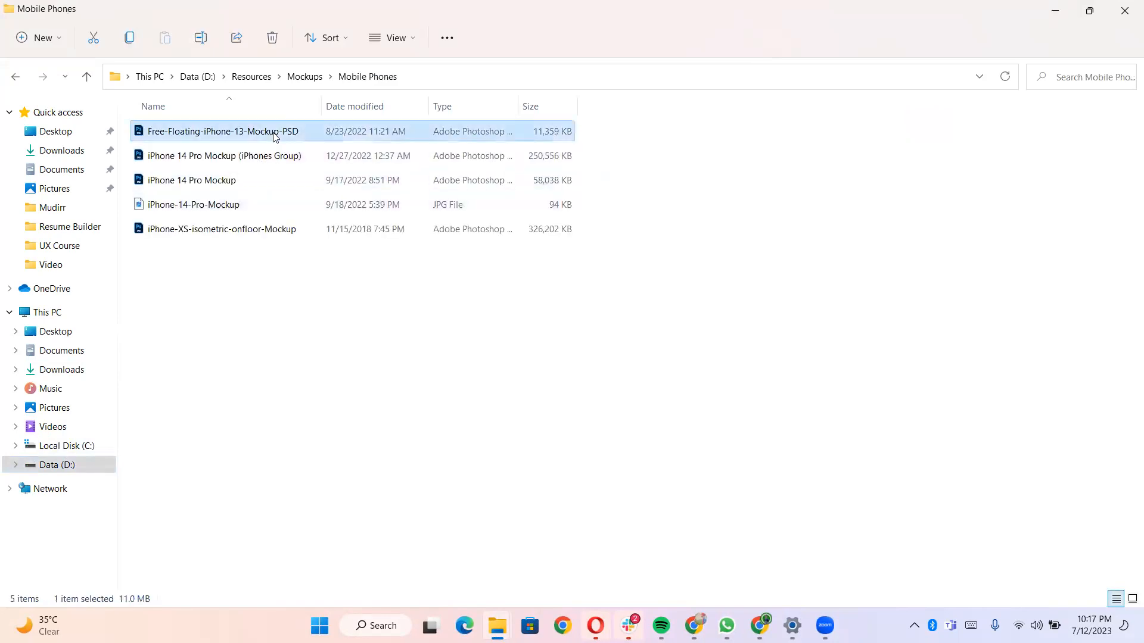
pyautogui.doubleClick(275, 137)
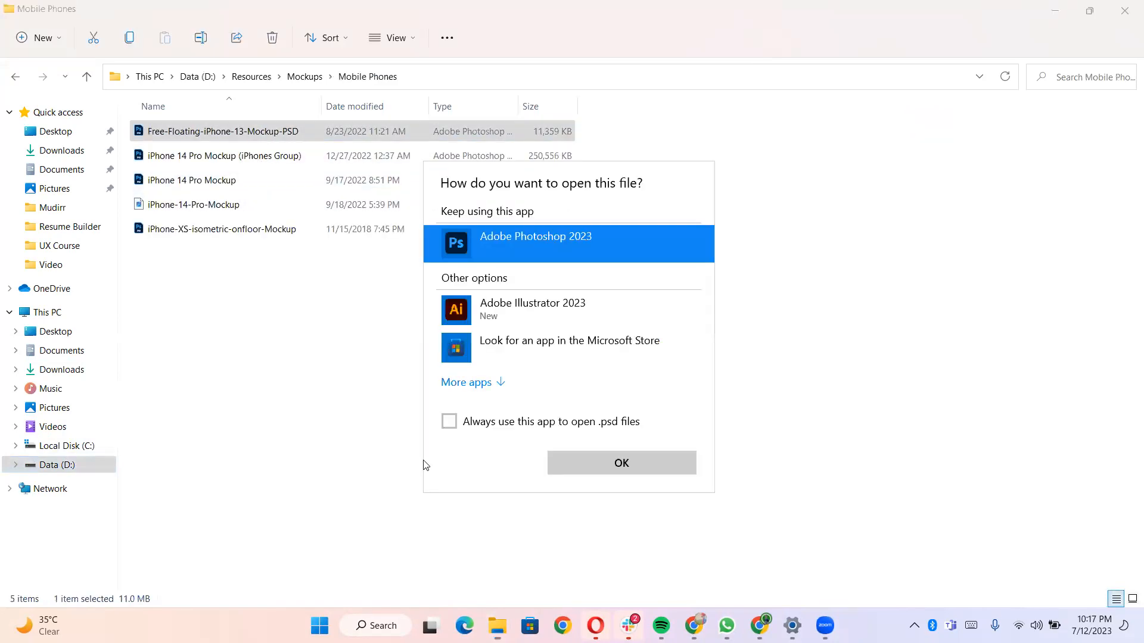
pyautogui.click(591, 469)
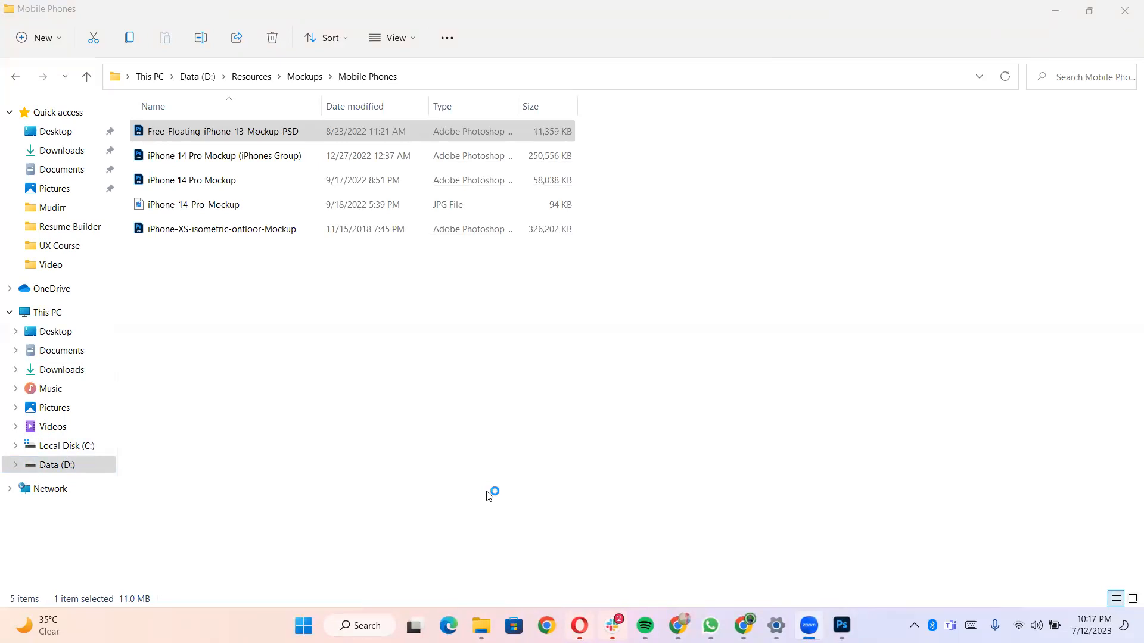
pyautogui.click(1055, 6)
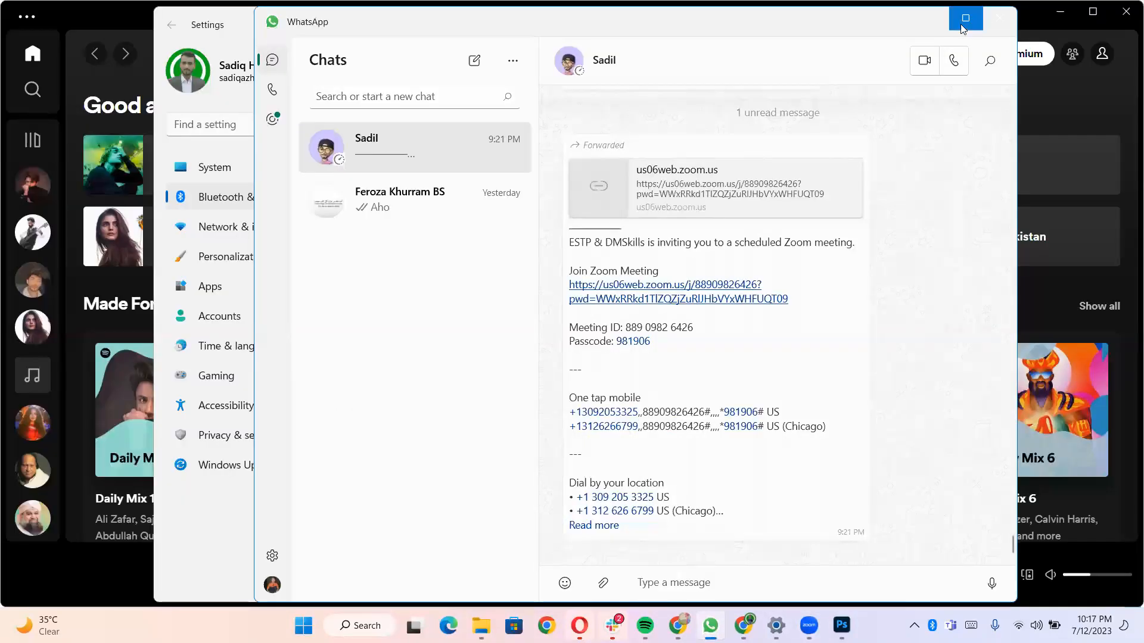
pyautogui.click(931, 21)
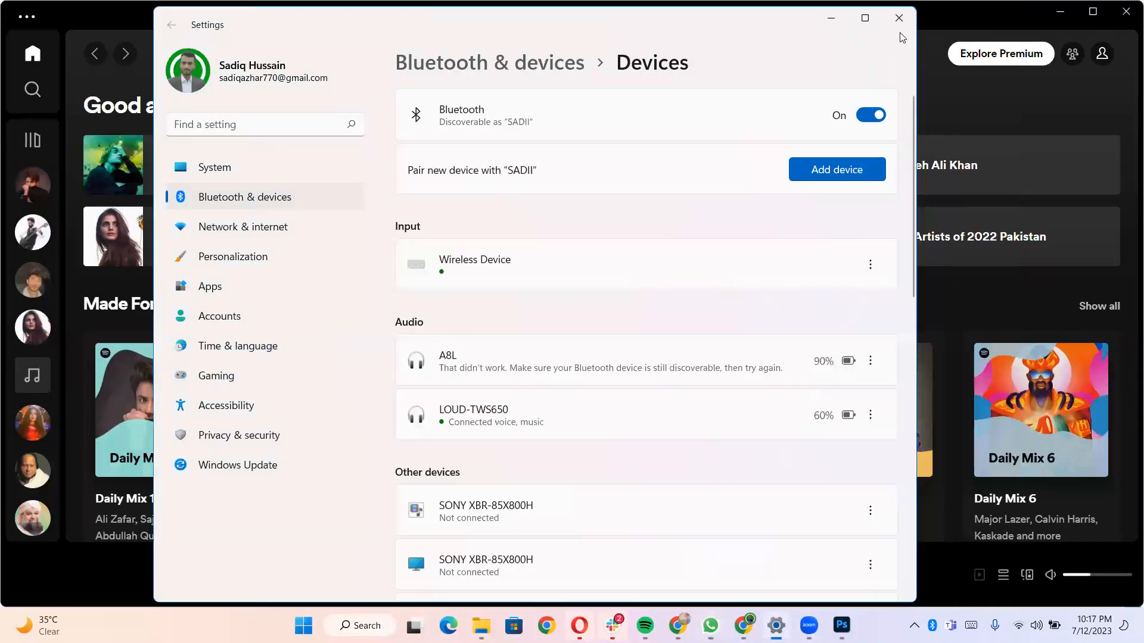
pyautogui.click(831, 17)
pyautogui.click(1126, 11)
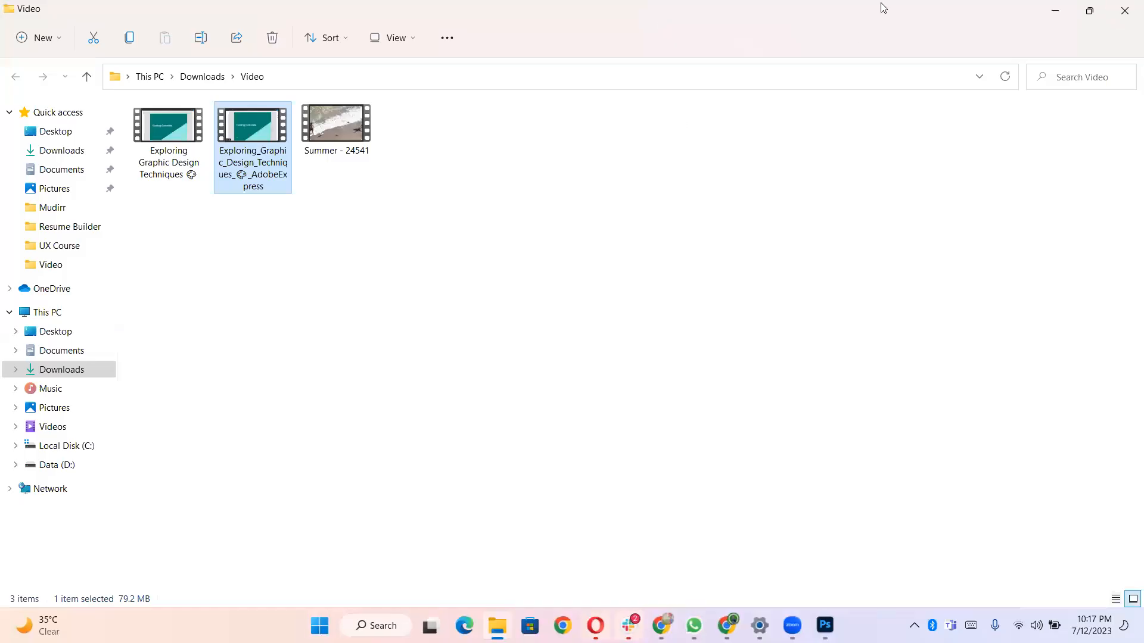
pyautogui.click(1050, 18)
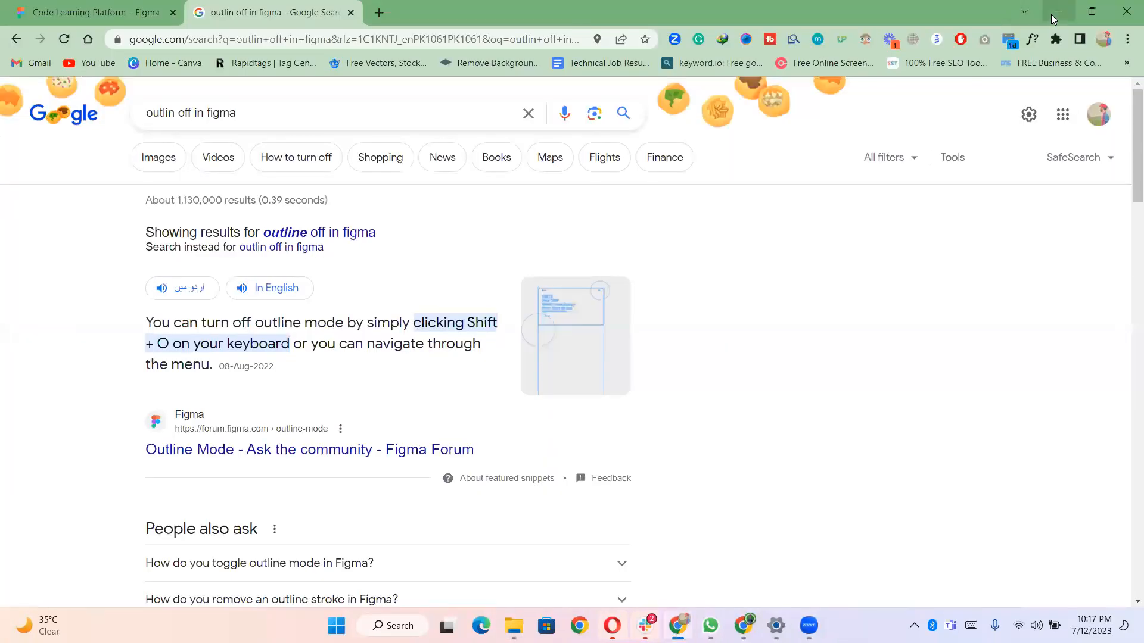
pyautogui.click(1051, 14)
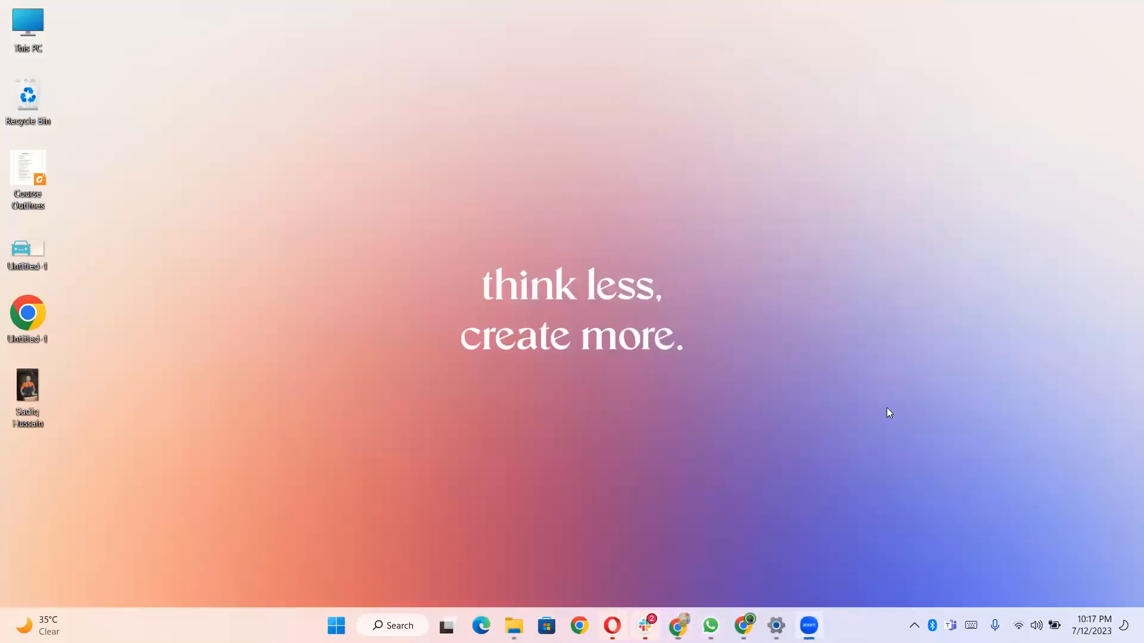
# - Switch to the browser's Freepik tab, close the image popup, and search for mobile mockup
pyautogui.click(743, 626)
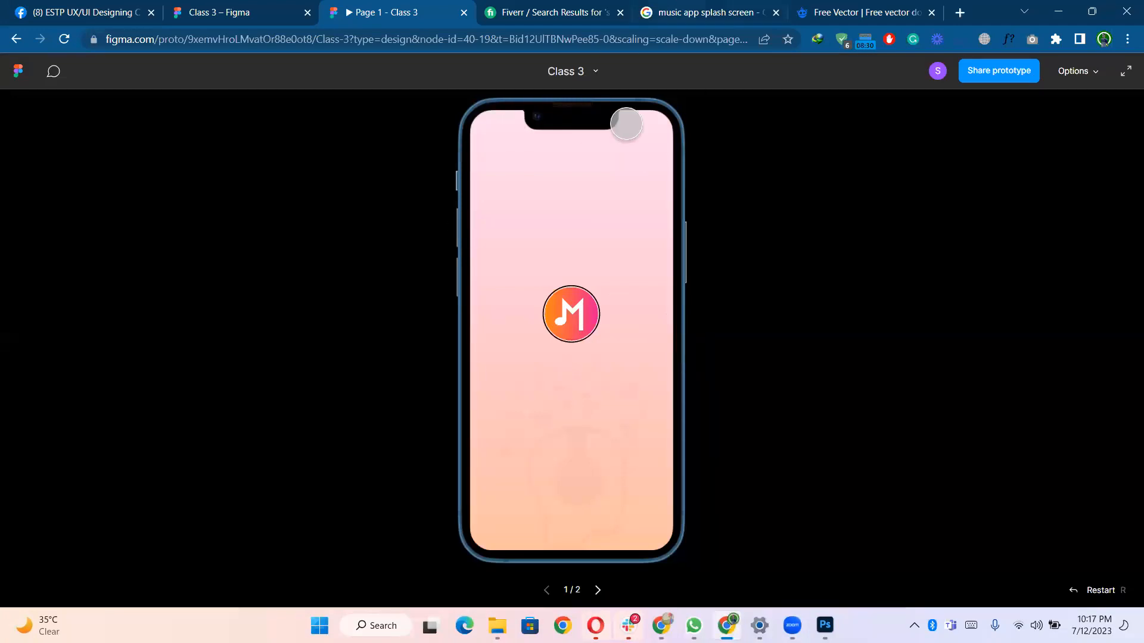
pyautogui.click(864, 13)
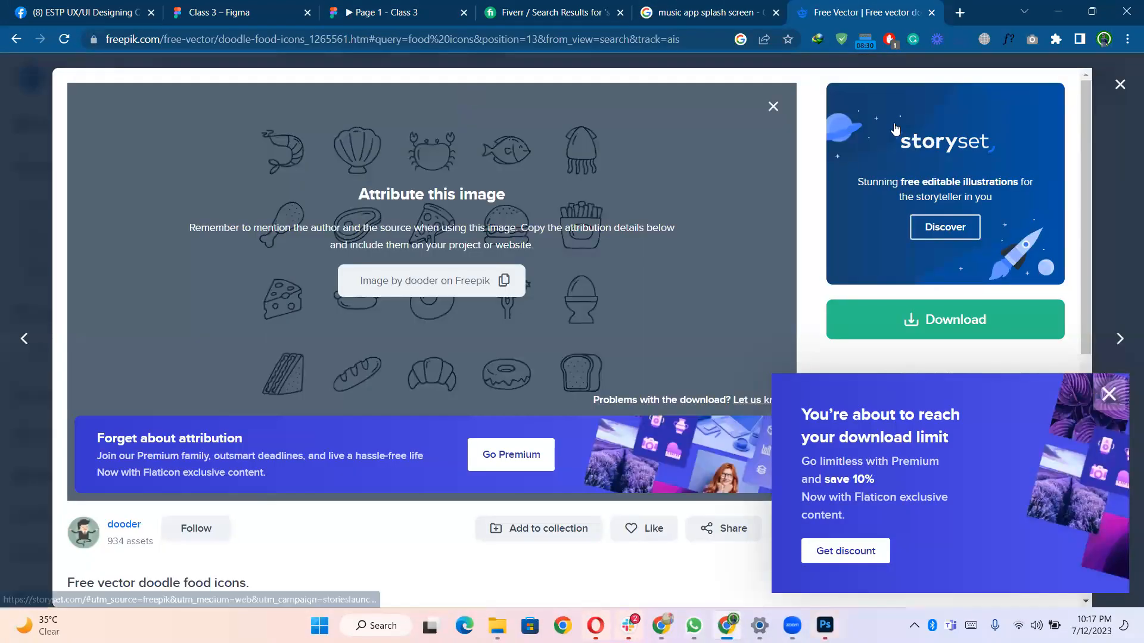
pyautogui.click(1115, 96)
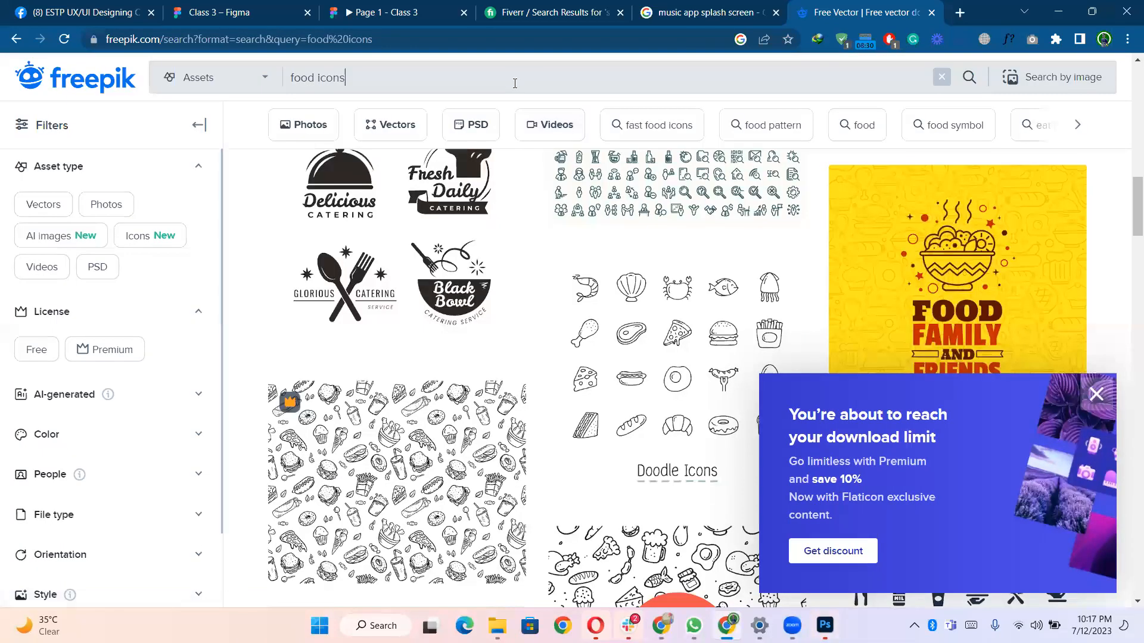
pyautogui.press('BackSpace')
pyautogui.press('BackSpace')
pyautogui.press('BackSpace')
pyautogui.press('BackSpace')
pyautogui.press('BackSpace')
pyautogui.press('BackSpace')
pyautogui.press('BackSpace')
pyautogui.press('BackSpace')
pyautogui.press('BackSpace')
pyautogui.press('BackSpace')
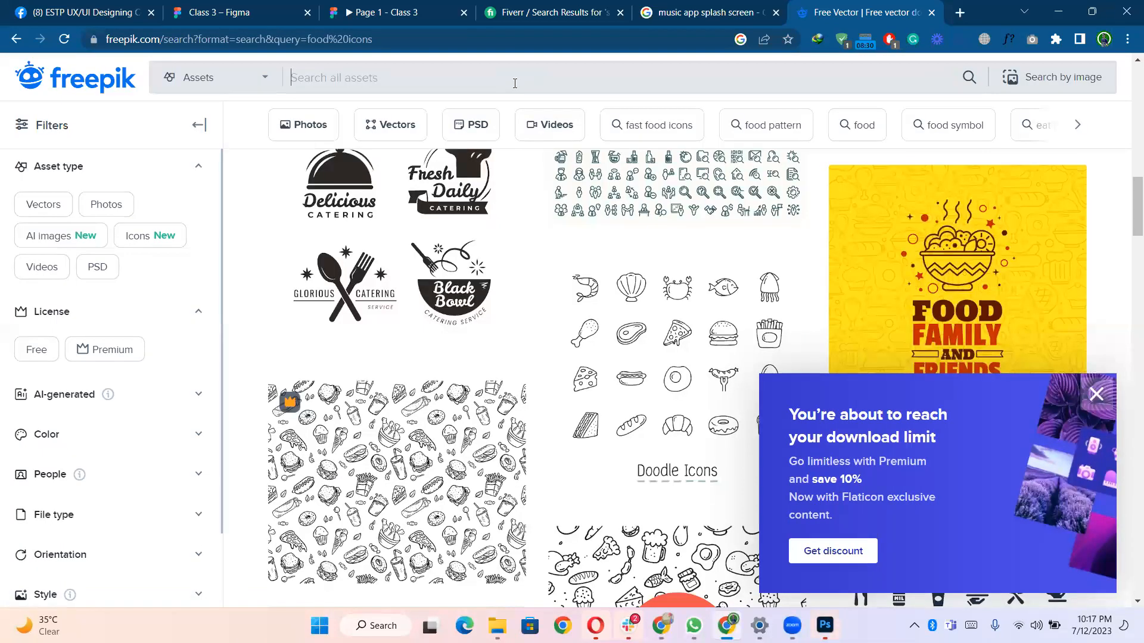
pyautogui.write('m')
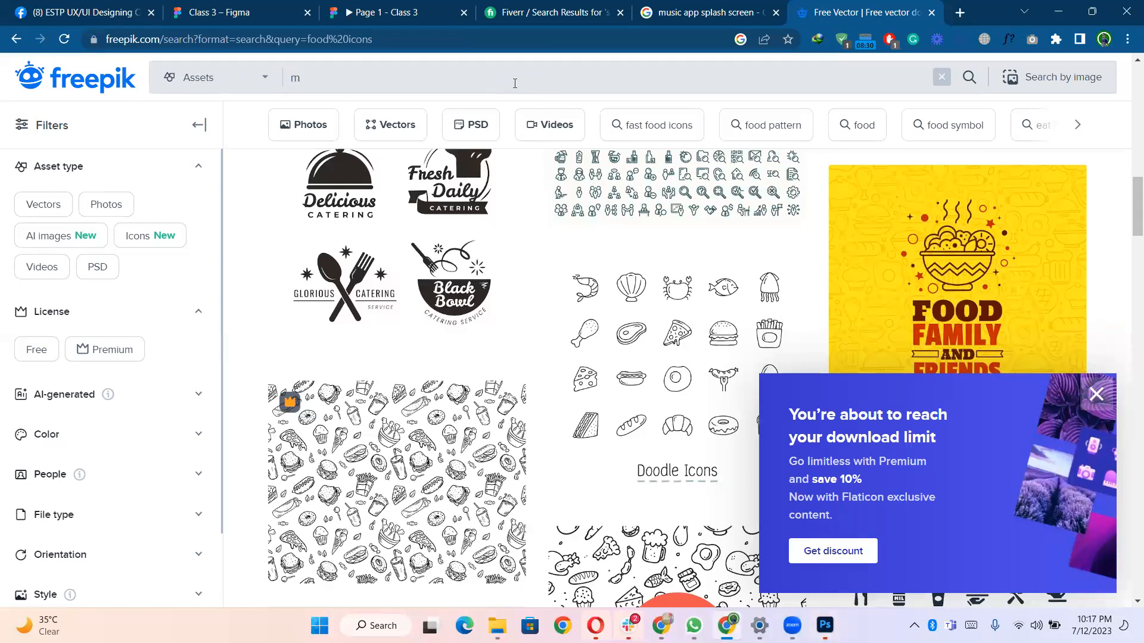
pyautogui.write('obile ')
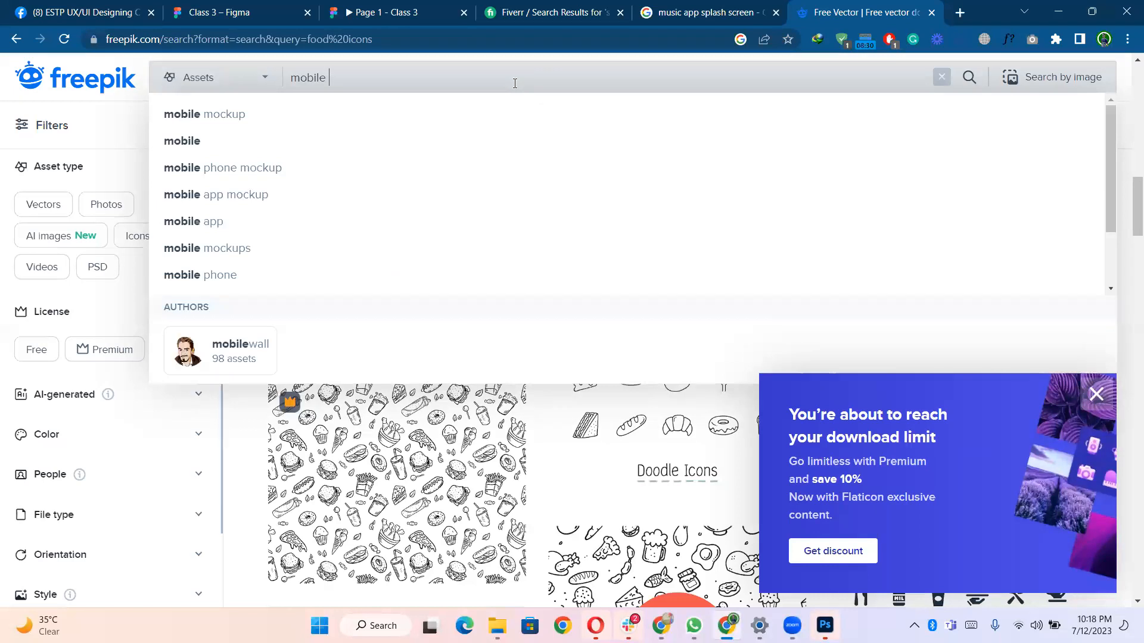
pyautogui.write('m')
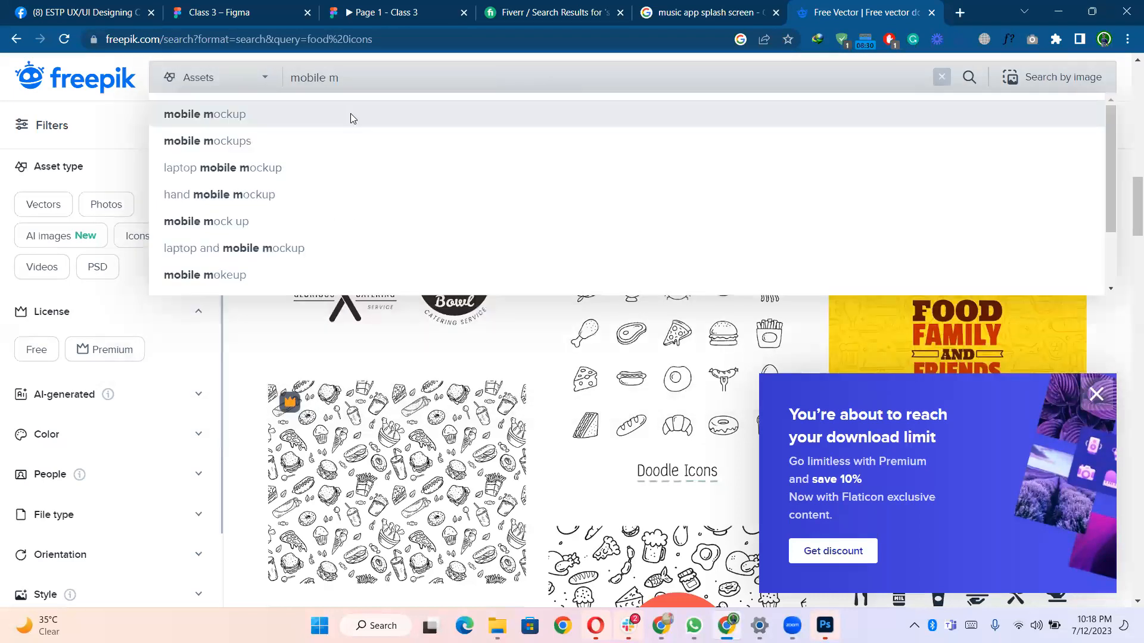
pyautogui.press('Return')
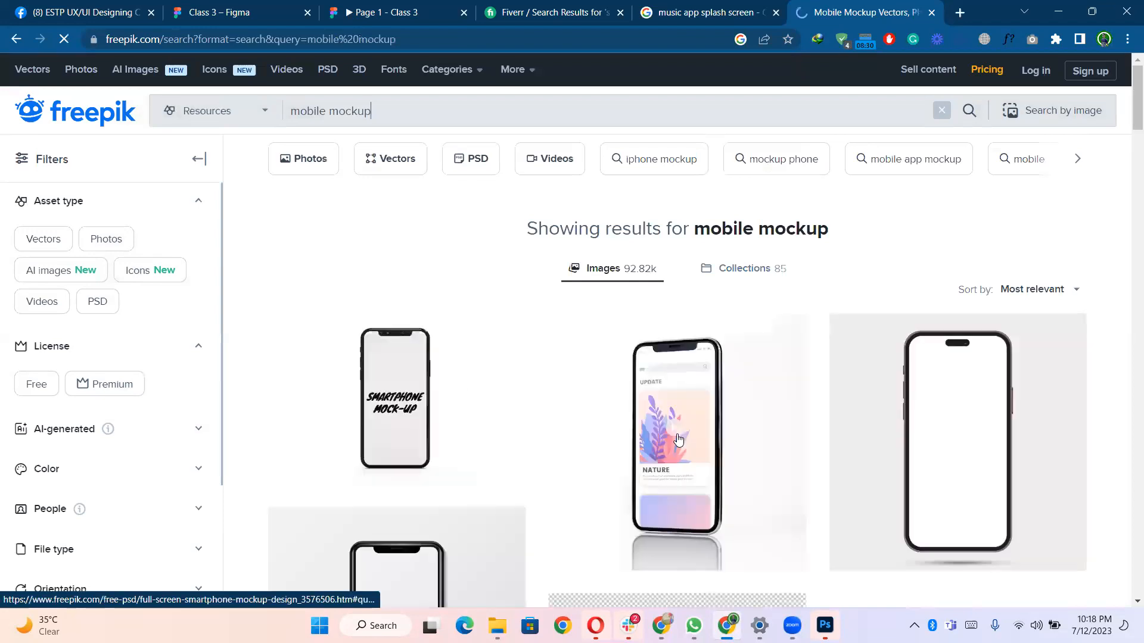
pyautogui.scroll(-7, 678, 440)
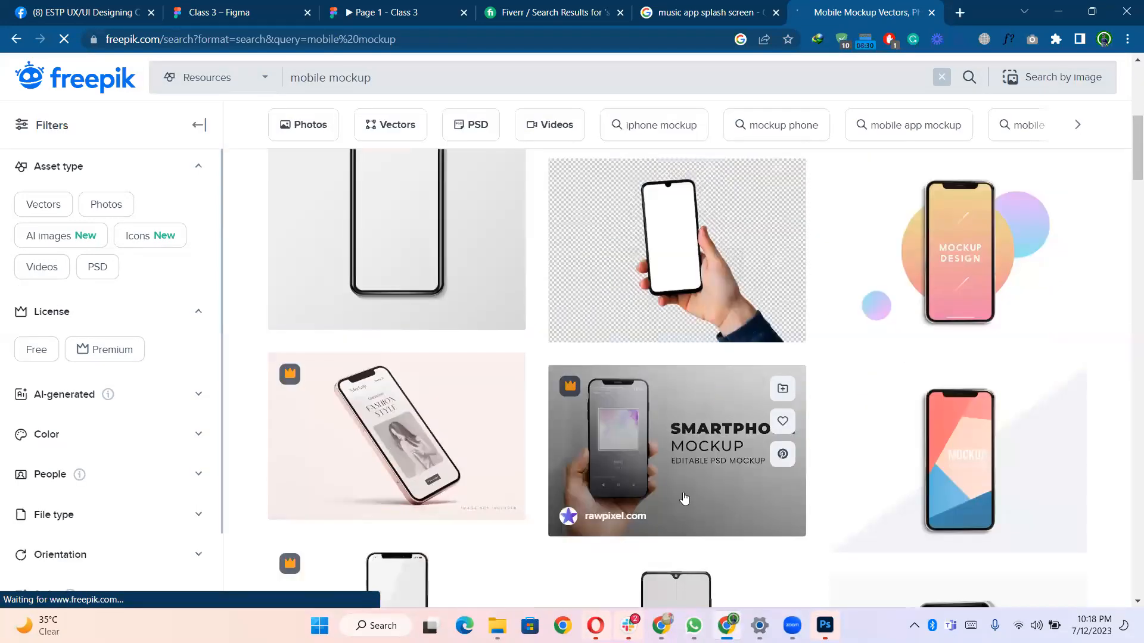
# - Delete the DESIGNBOLTS.COM watermark layer from the iPhone 13 mockup in Photoshop
pyautogui.click(1059, 10)
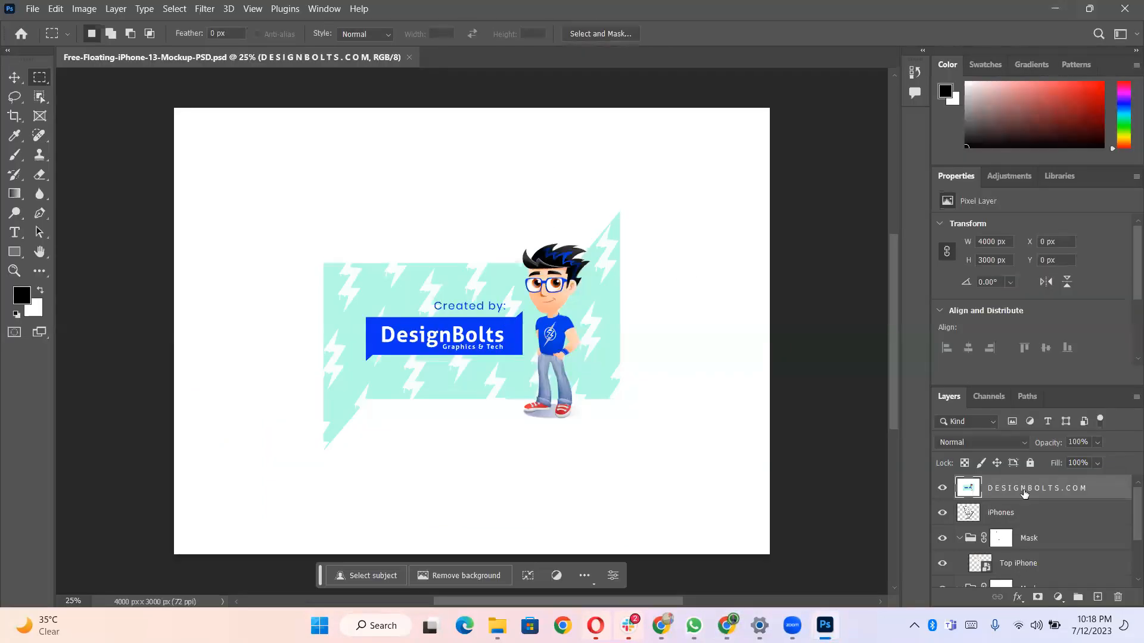
pyautogui.scroll(-3, 989, 551)
pyautogui.scroll(3, 944, 489)
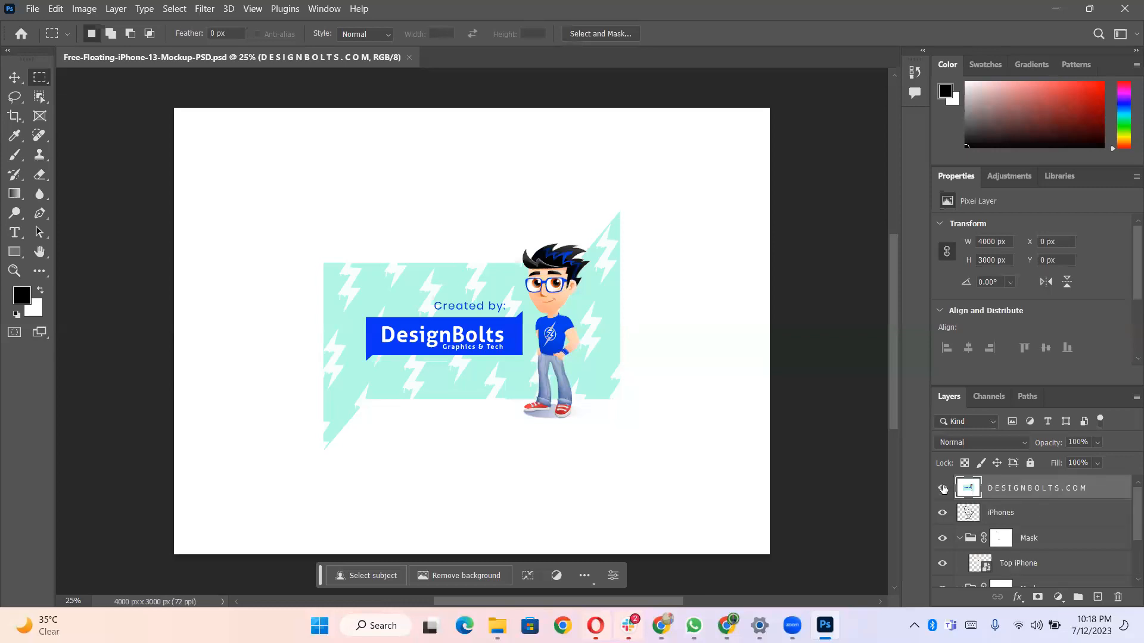
pyautogui.click(1118, 598)
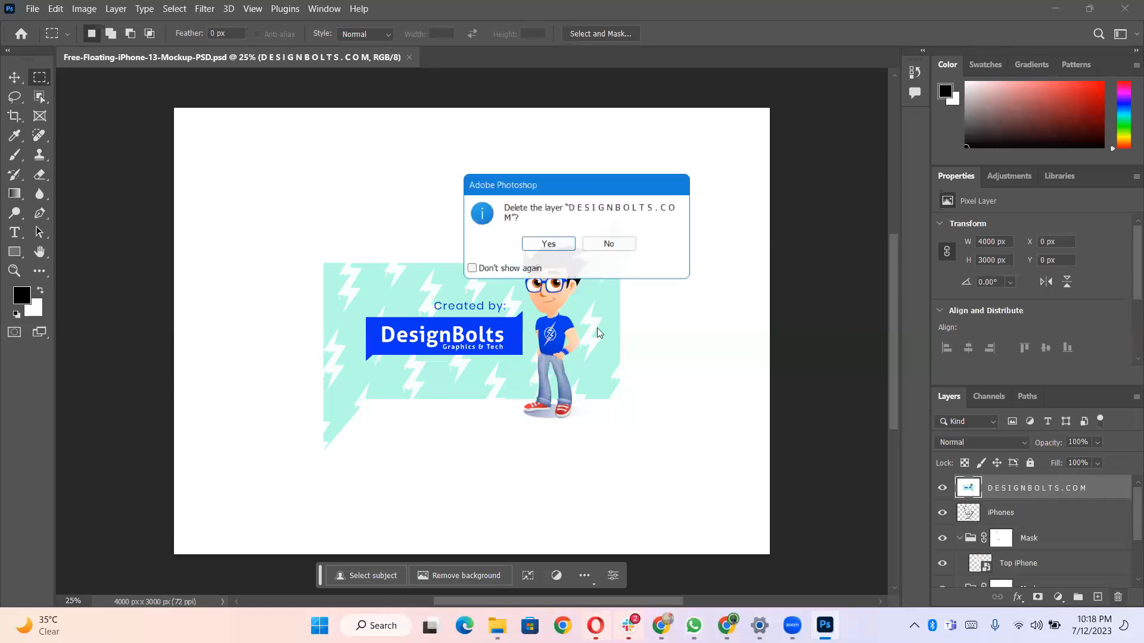
pyautogui.click(547, 245)
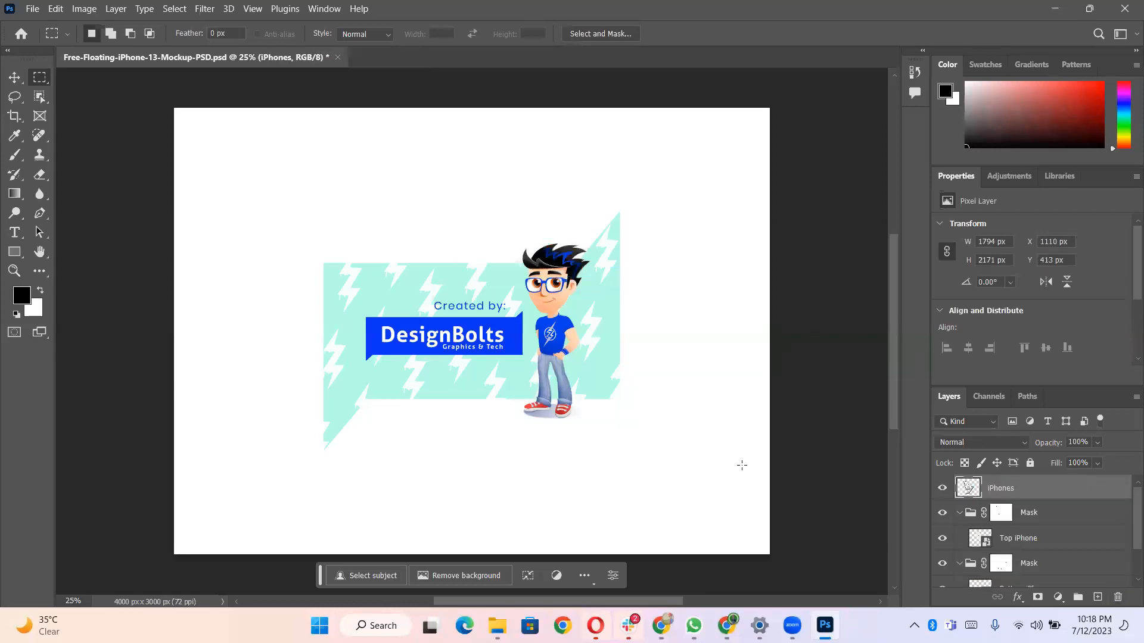
# - Open the Top iPhone smart object's contents for editing
pyautogui.scroll(-2, 983, 548)
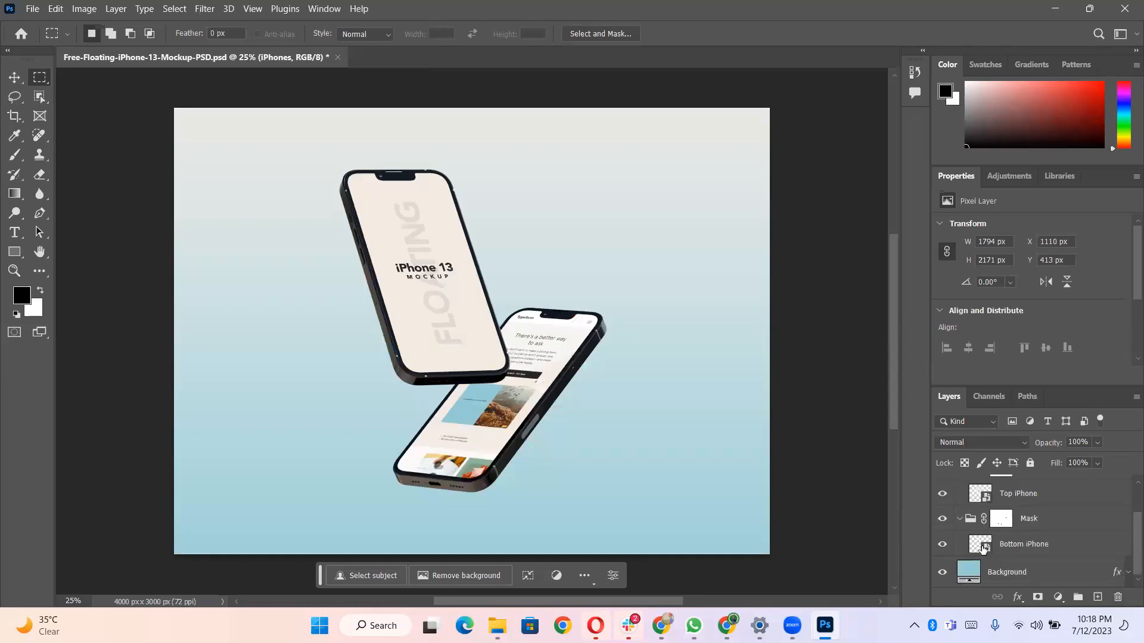
pyautogui.scroll(2, 965, 505)
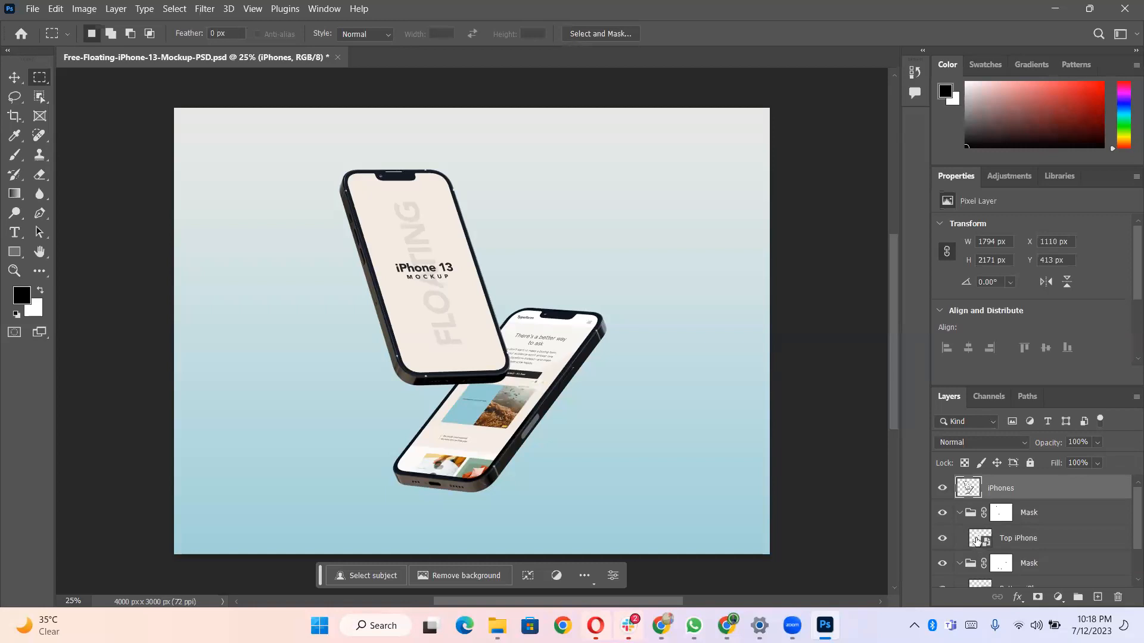
pyautogui.doubleClick(977, 540)
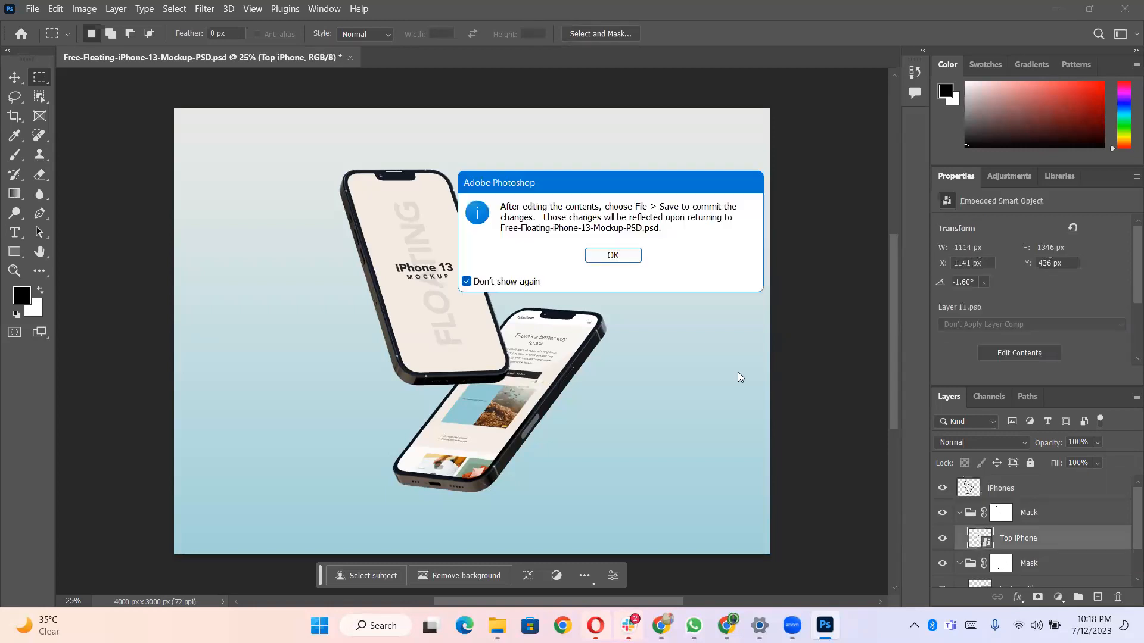
pyautogui.click(630, 261)
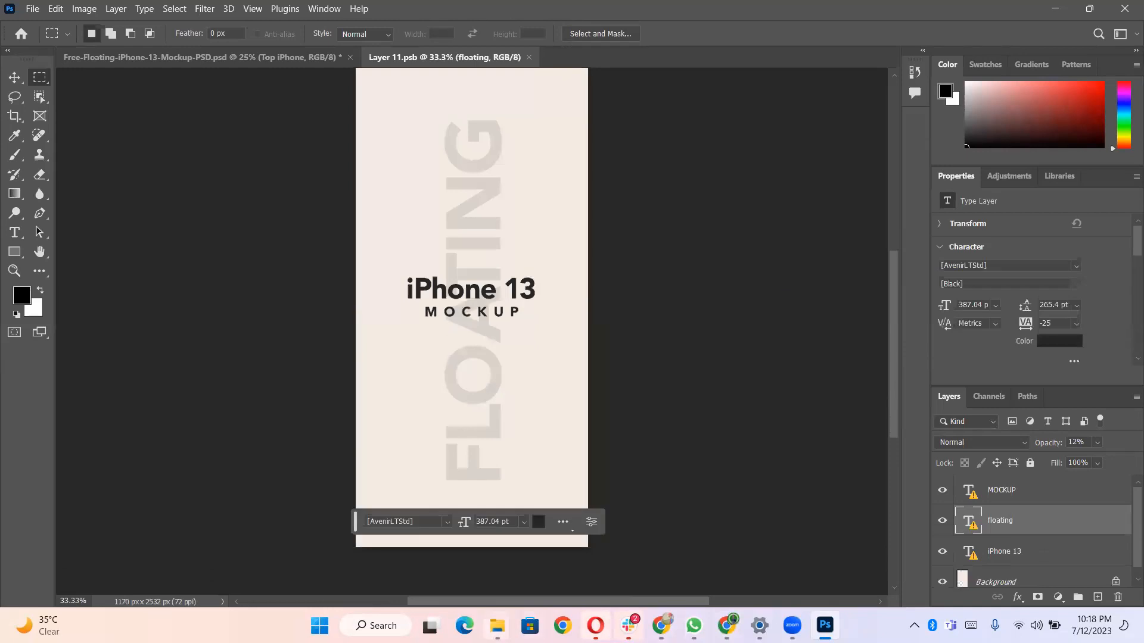
# - Check the Downloads folder in File Explorer for the exported splash screens, then return to Photoshop
pyautogui.click(497, 626)
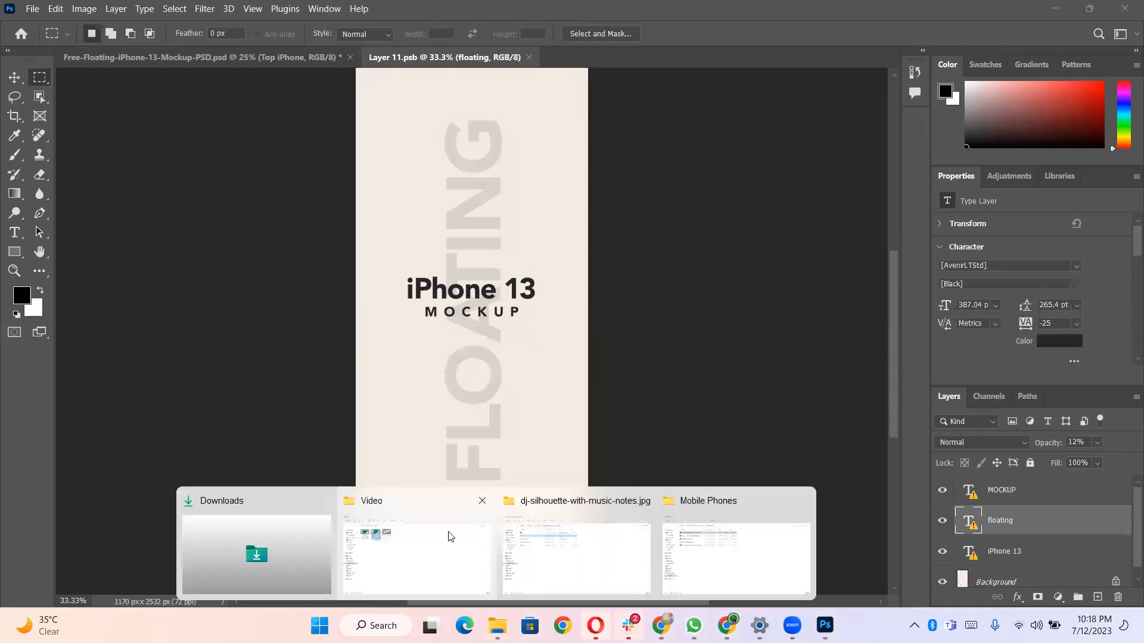
pyautogui.click(610, 553)
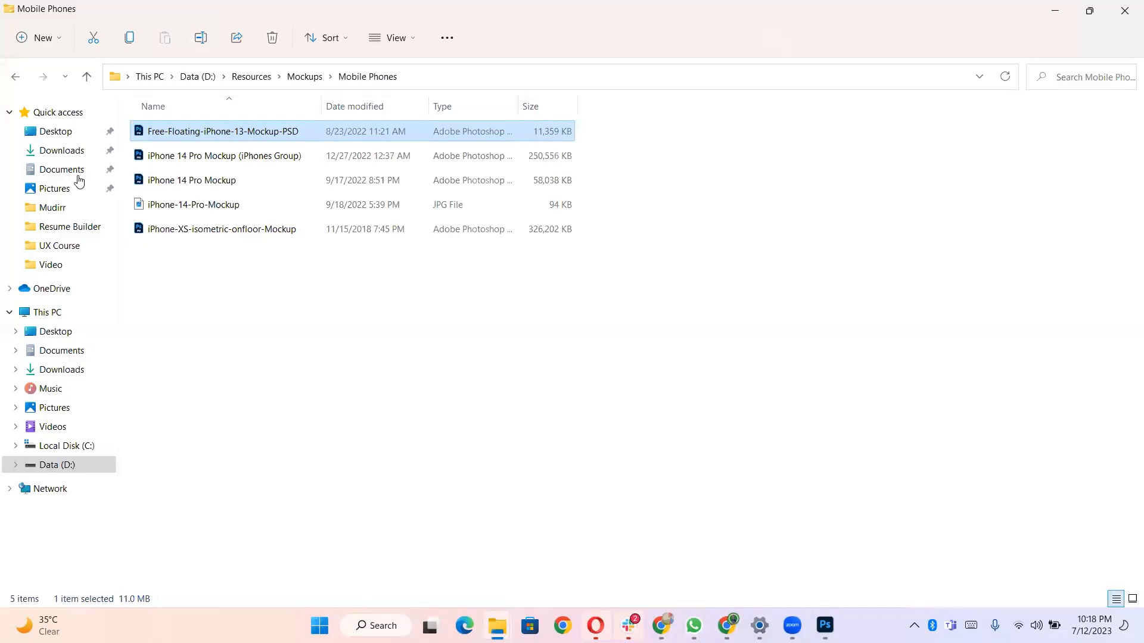
pyautogui.click(66, 151)
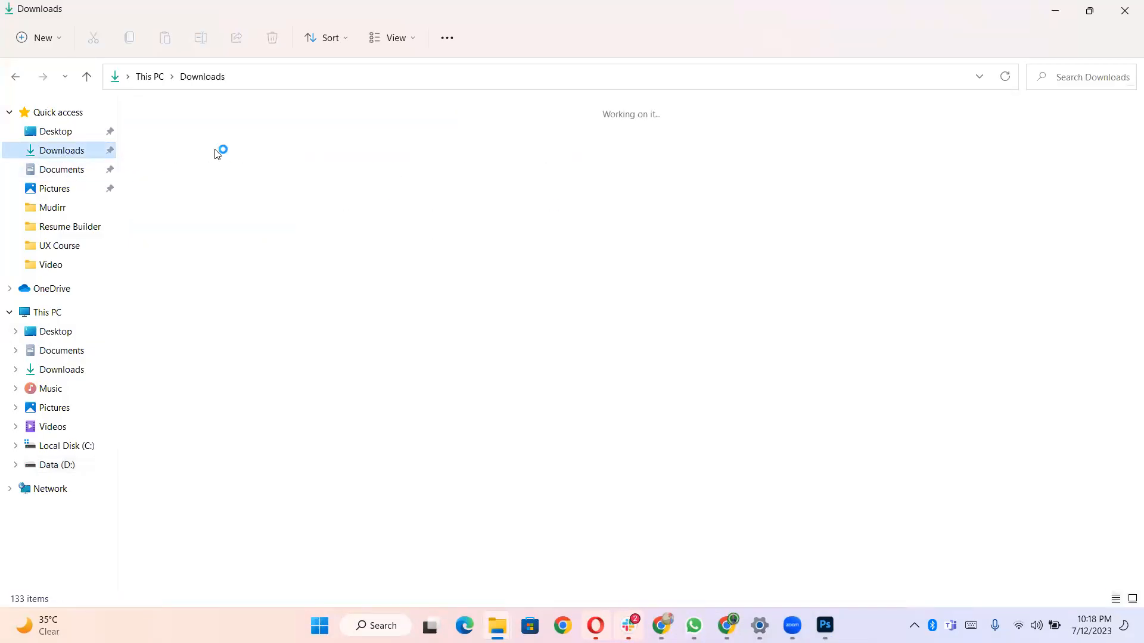
pyautogui.moveTo(194, 170); pyautogui.dragTo(827, 608)
pyautogui.hotkey('alt', 'Tab')
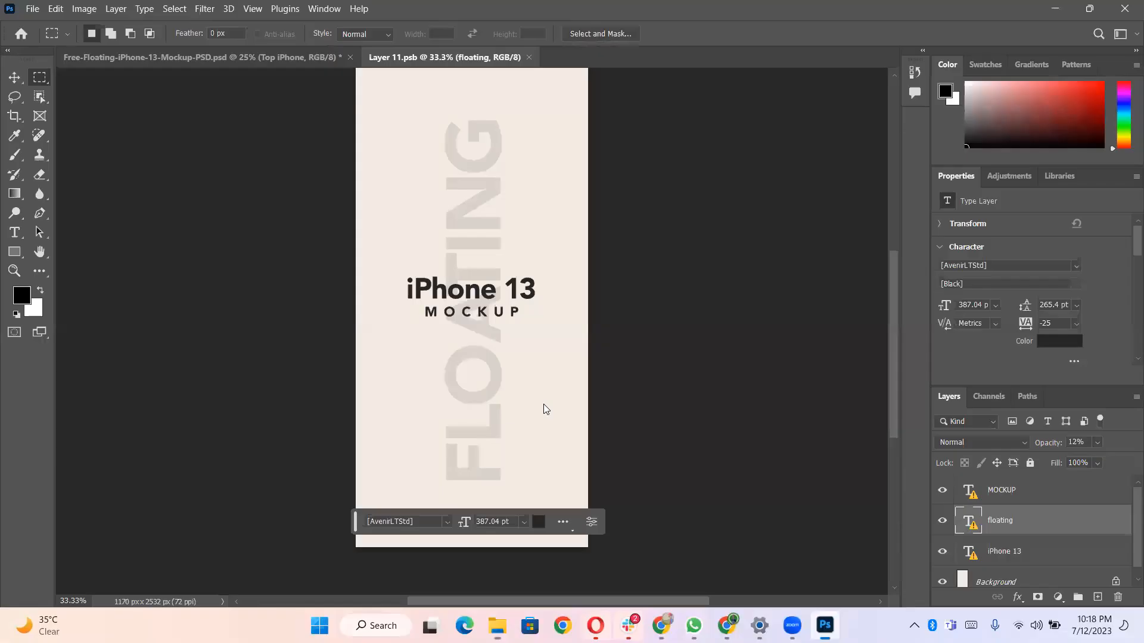
# - Place the Splash Screen - Food image from Downloads as an embedded object and scale it up to fill the canvas
pyautogui.click(27, 10)
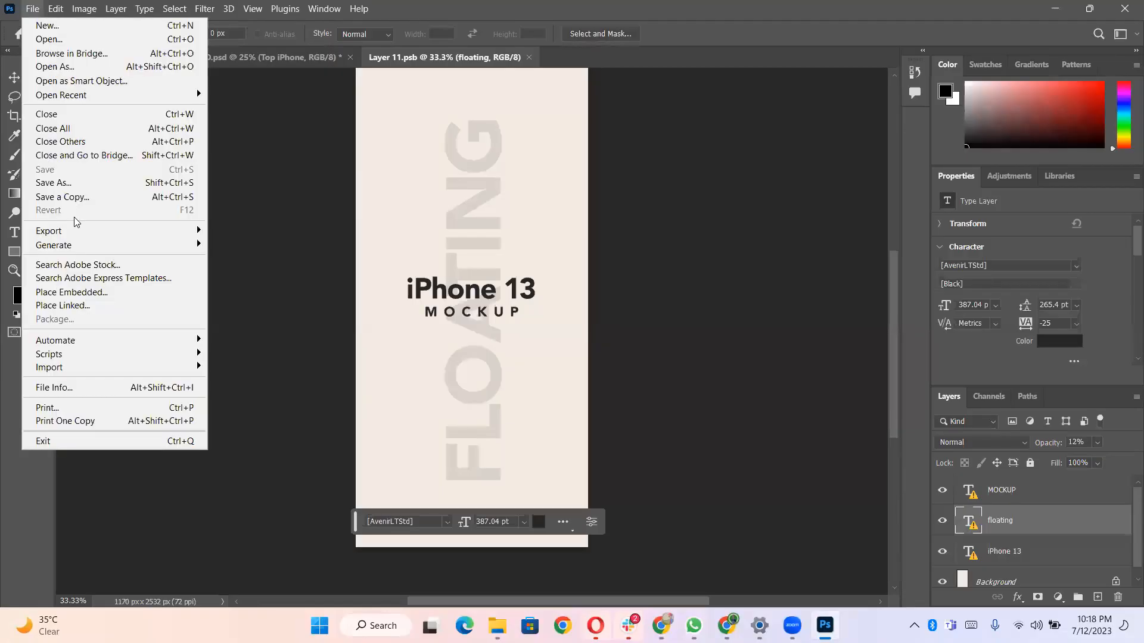
pyautogui.click(89, 294)
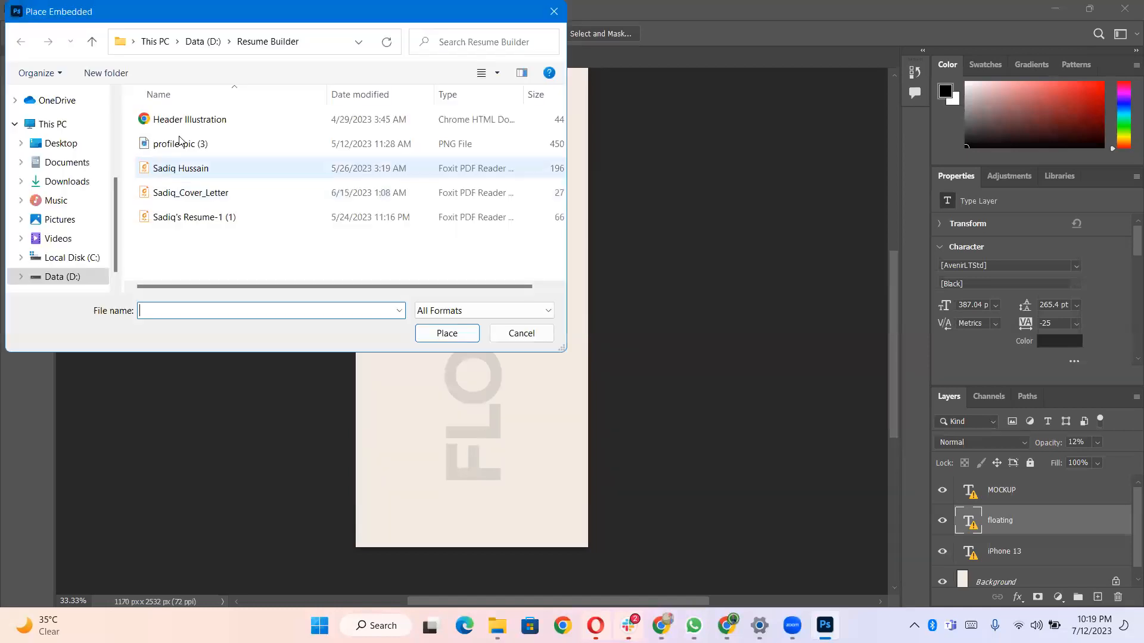
pyautogui.click(66, 181)
pyautogui.click(233, 137)
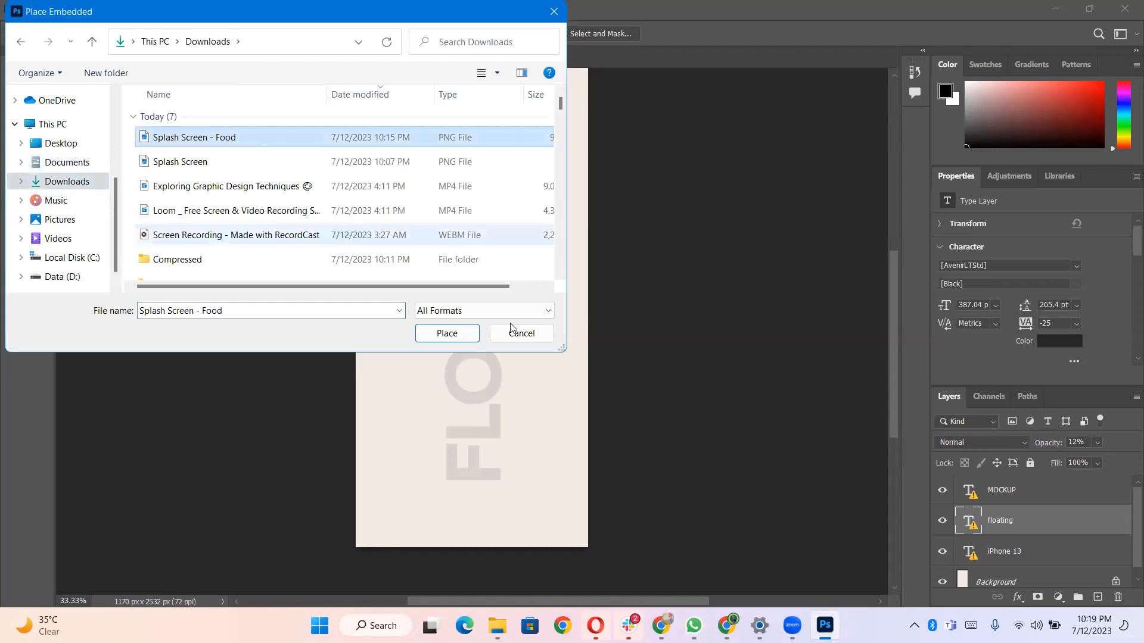
pyautogui.click(447, 333)
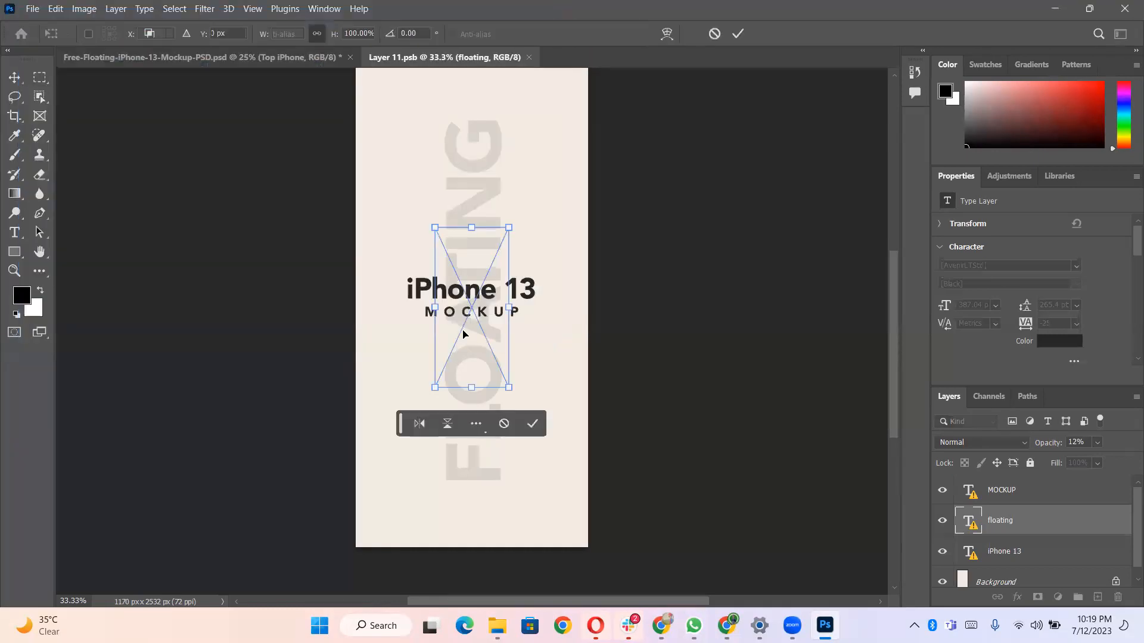
pyautogui.moveTo(510, 387); pyautogui.dragTo(589, 544)
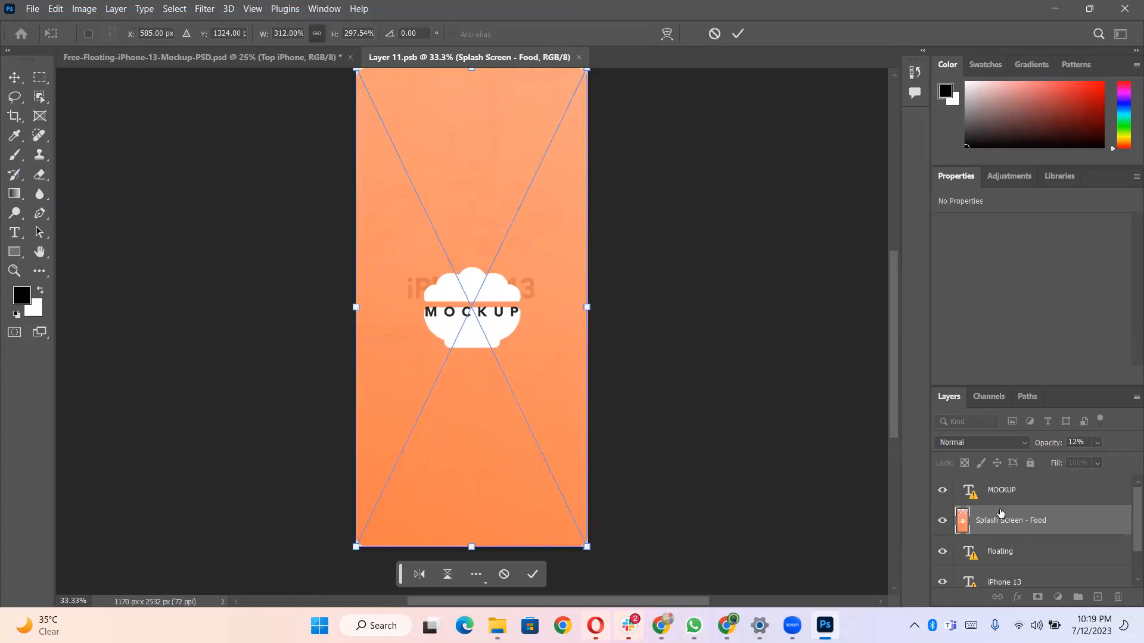
# - Hide the MOCKUP, floating and iPhone 13 text layers in the top iPhone's contents
pyautogui.scroll(-1, 1023, 507)
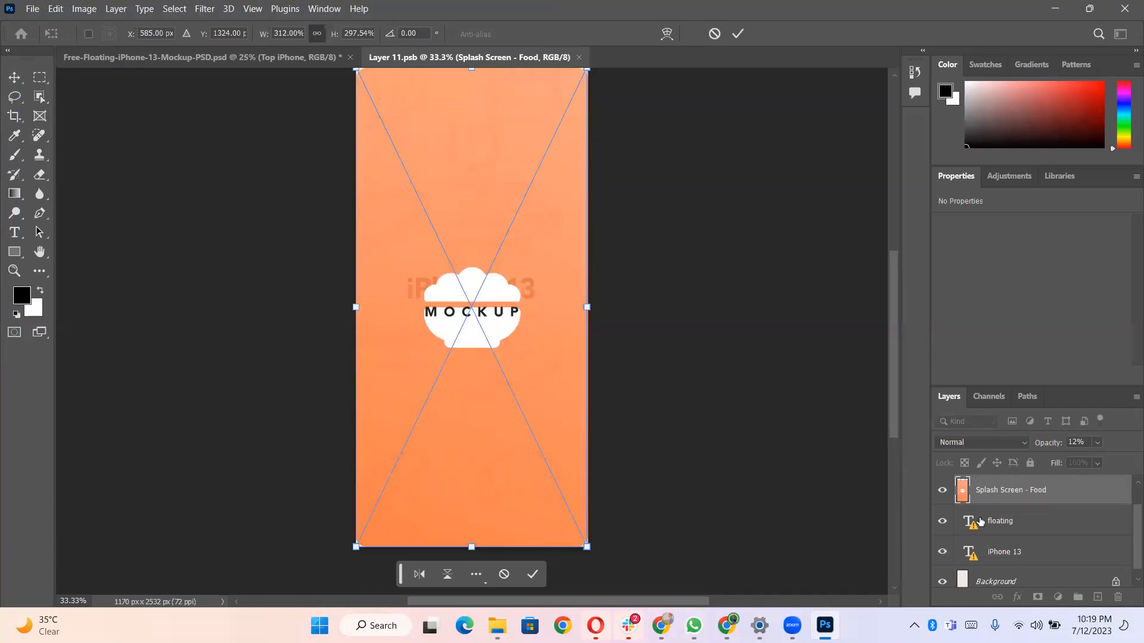
pyautogui.scroll(1, 950, 508)
pyautogui.click(941, 495)
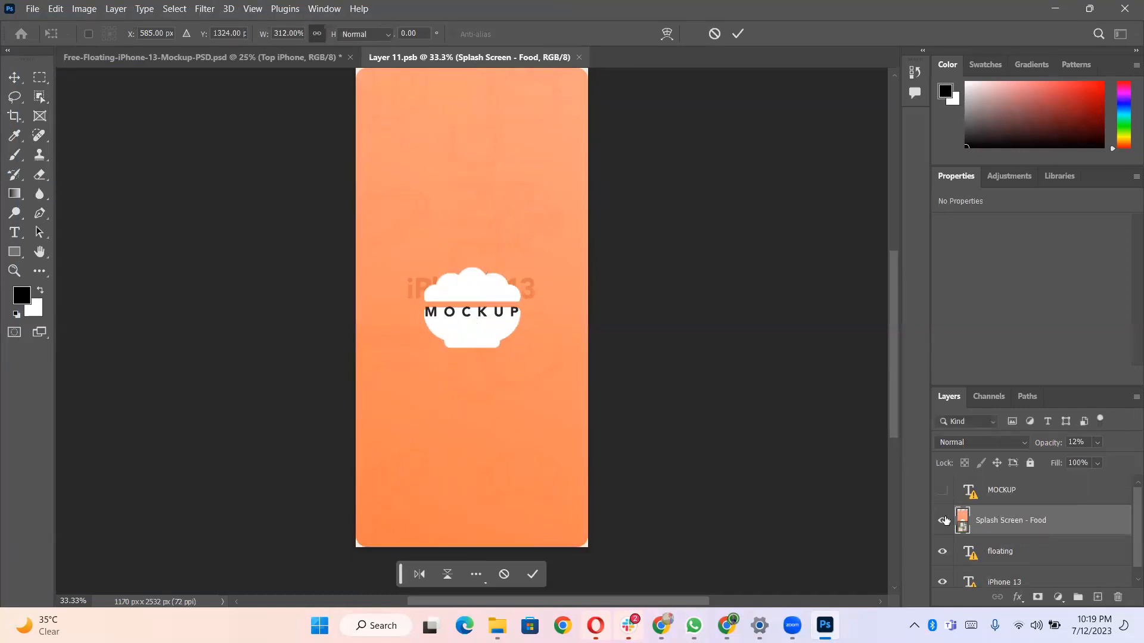
pyautogui.scroll(-1, 946, 531)
pyautogui.click(946, 513)
pyautogui.click(944, 541)
pyautogui.scroll(1, 944, 537)
pyautogui.scroll(-1, 944, 533)
pyautogui.scroll(1, 941, 521)
pyautogui.scroll(-1, 942, 539)
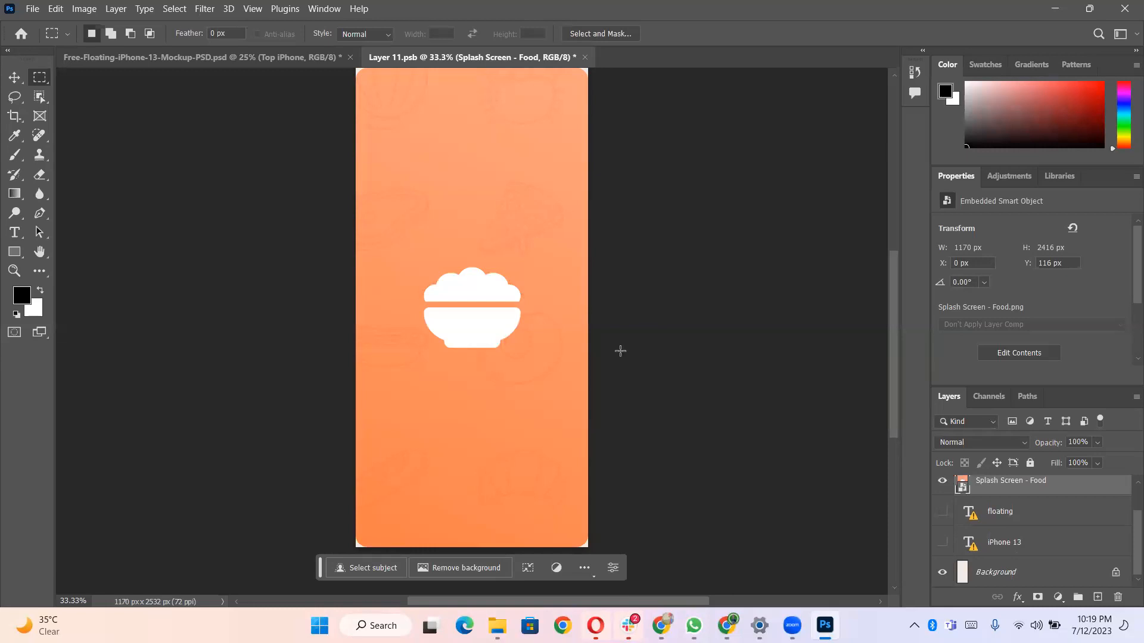
# - Save the top iPhone's contents and compare the result in the mockup document
pyautogui.hotkey('ctrl', 's')
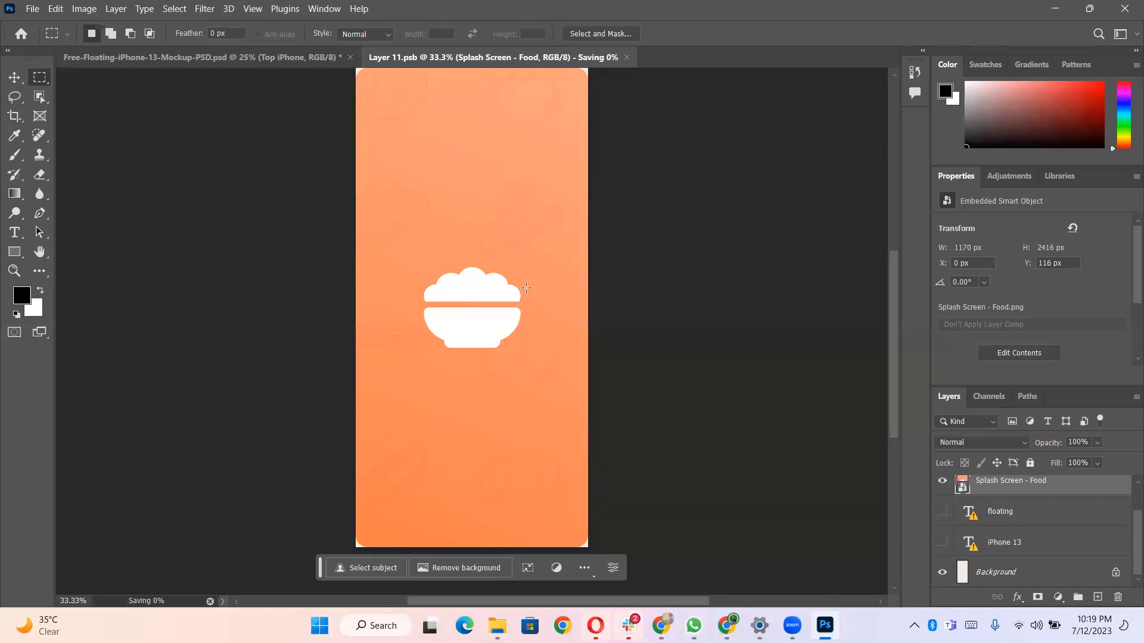
pyautogui.click(243, 56)
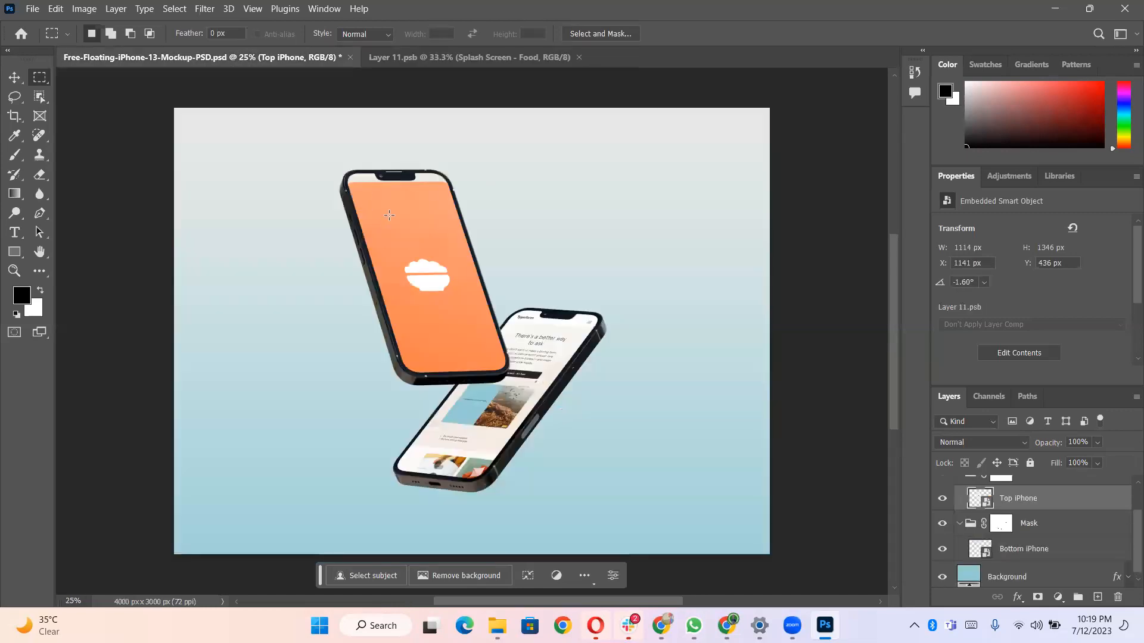
pyautogui.click(441, 62)
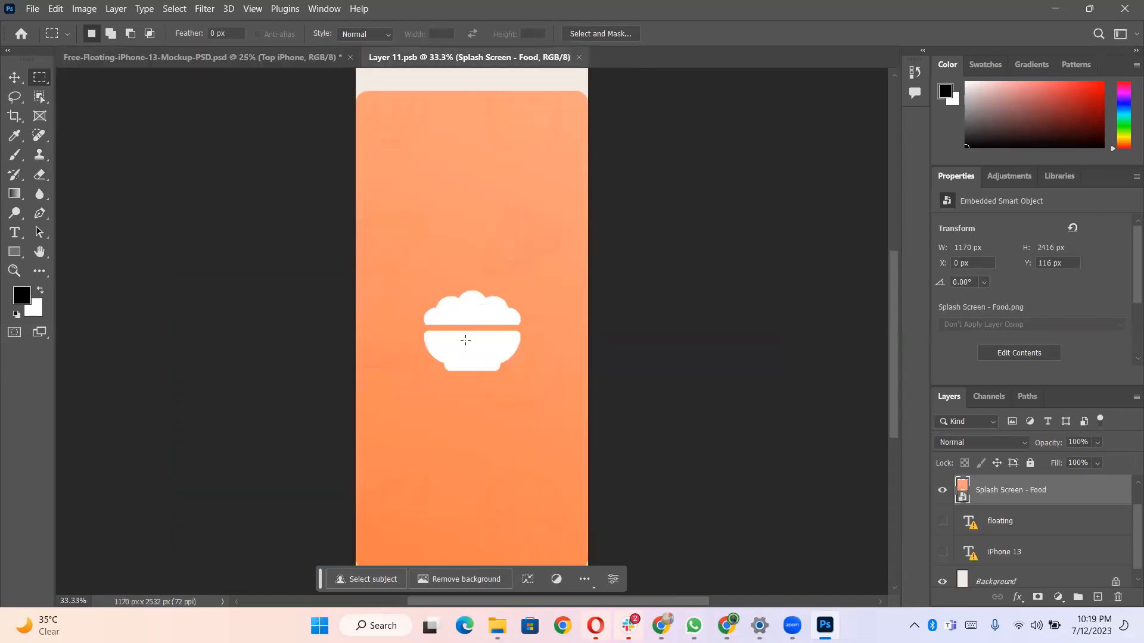
# - Scale the food splash image to the full canvas height, move it up to cover the top, and save, placing it
pyautogui.press('v')
pyautogui.moveTo(518, 300)
pyautogui.mouseDown()
pyautogui.moveTo(517, 272)
pyautogui.moveTo(504, 292)
pyautogui.mouseUp()
pyautogui.hscroll(1, 518, 276)
pyautogui.scroll(-3, 518, 280)
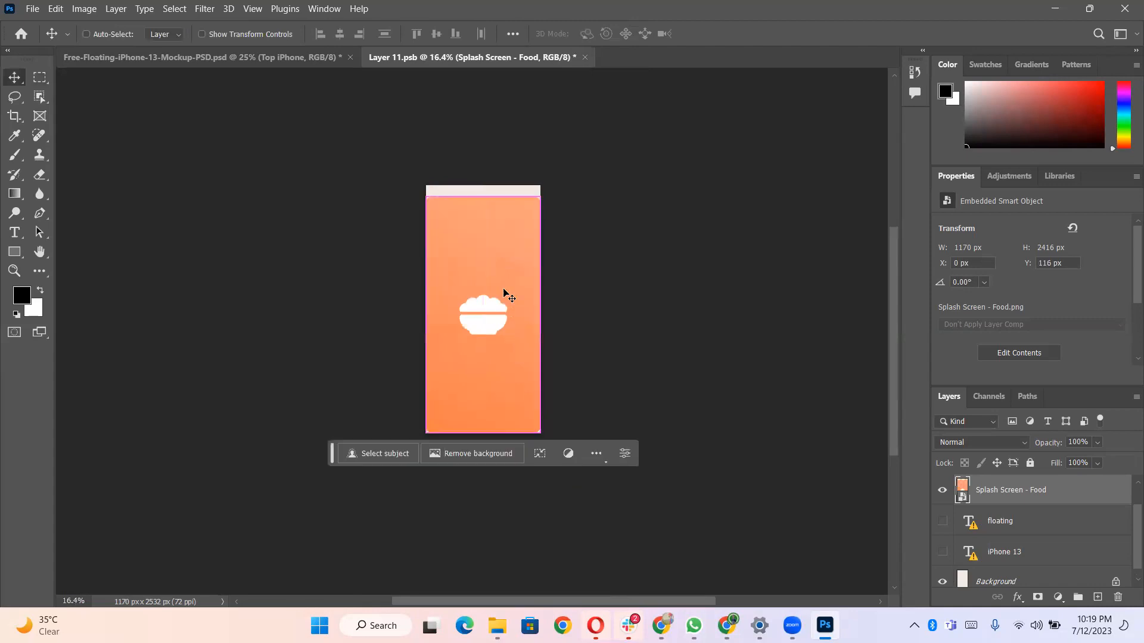
pyautogui.hotkey('ctrl', 't')
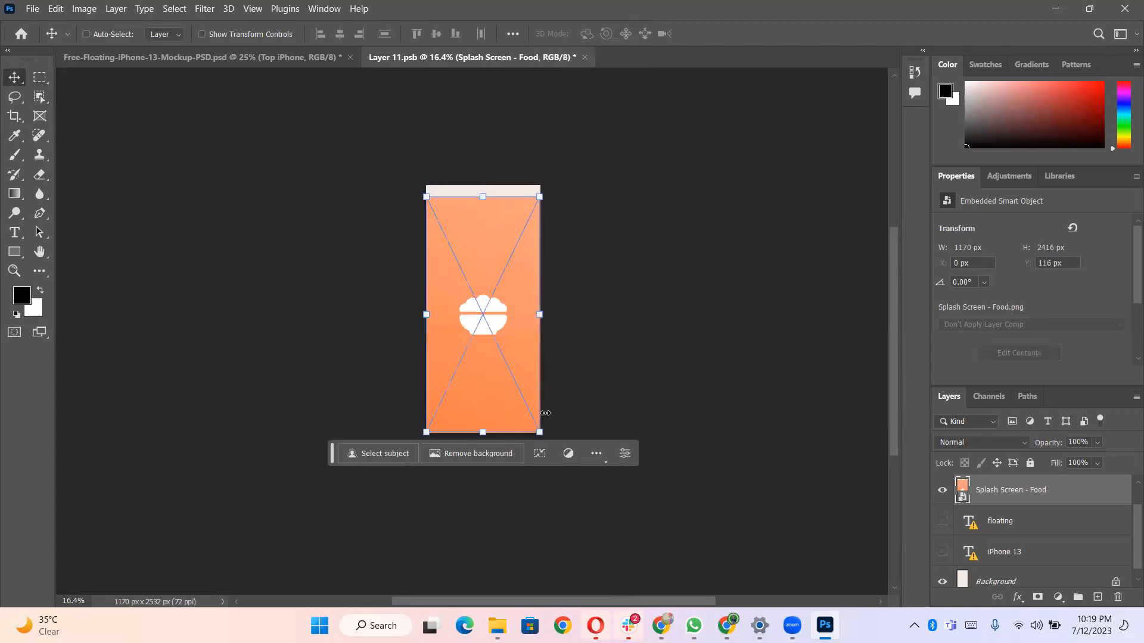
pyautogui.moveTo(540, 433); pyautogui.dragTo(543, 449)
pyautogui.moveTo(494, 337); pyautogui.dragTo(494, 335)
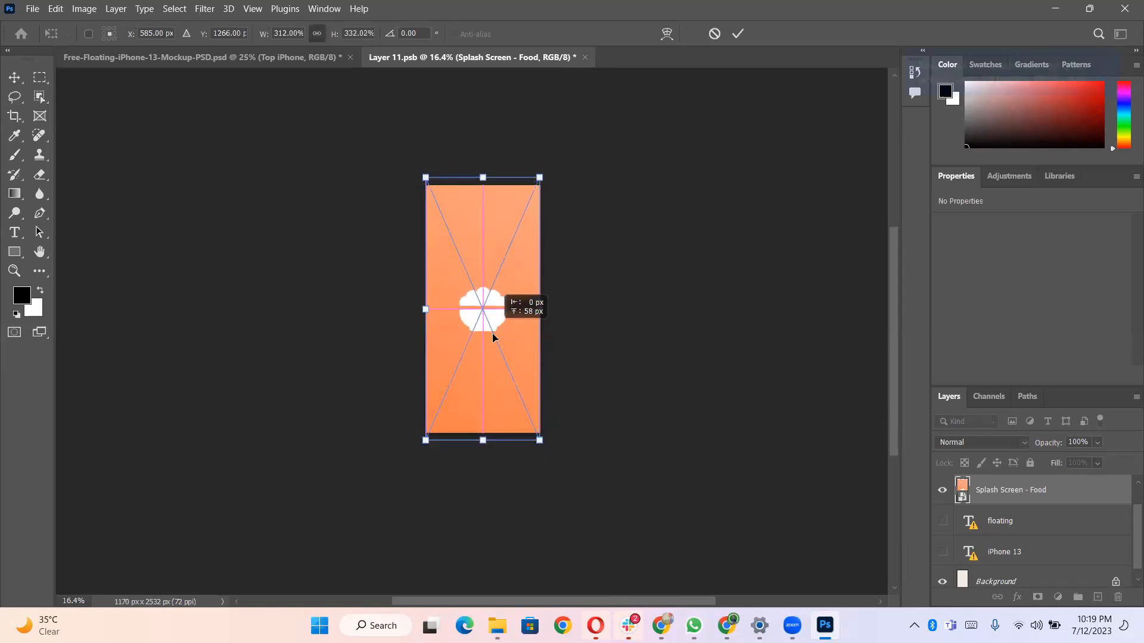
pyautogui.moveTo(492, 337); pyautogui.dragTo(489, 319)
pyautogui.hotkey('ctrl', 's')
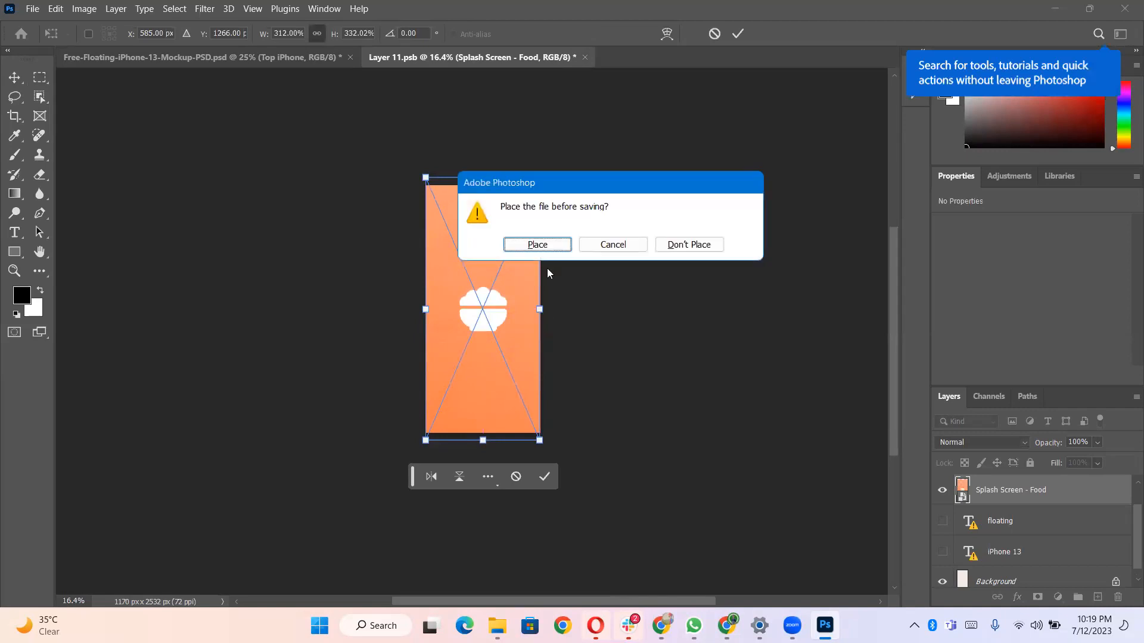
pyautogui.click(536, 248)
# - Open the Bottom iPhone smart object's contents for editing
pyautogui.click(248, 58)
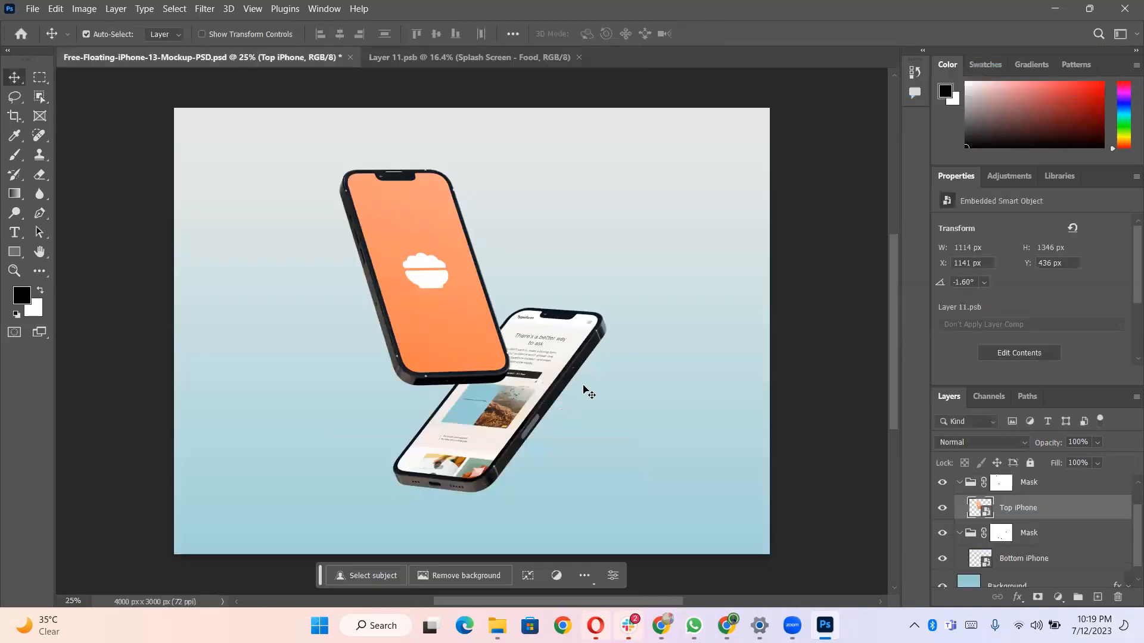
pyautogui.click(528, 404)
pyautogui.scroll(-1, 1044, 508)
pyautogui.doubleClick(982, 557)
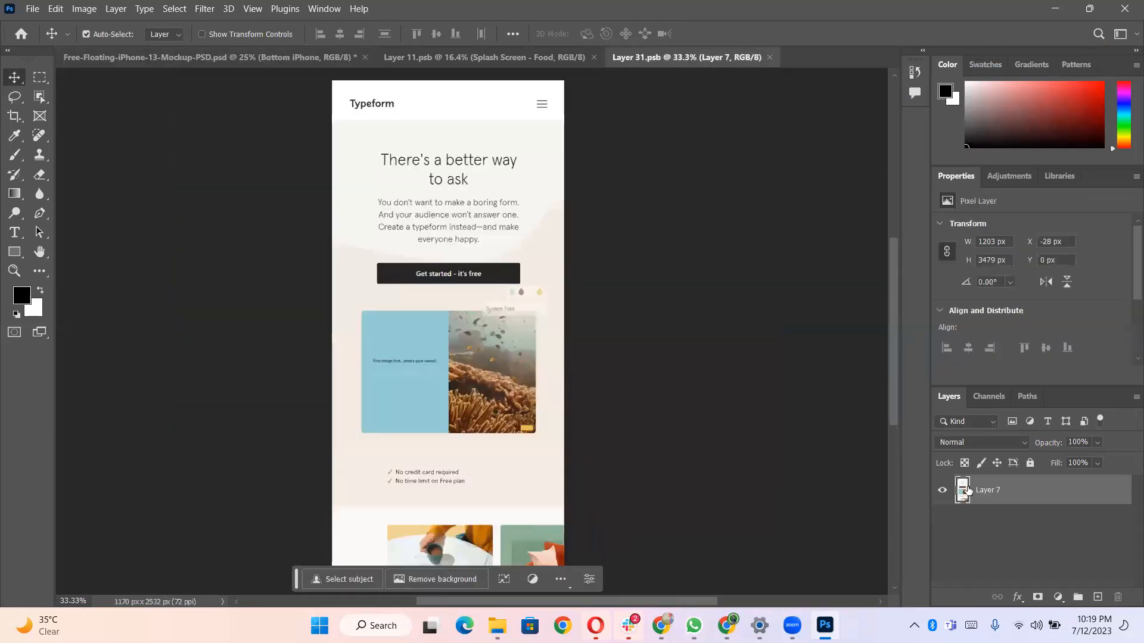
# - Place the Splash Screen image from Downloads as an embedded object and scale it to fill the canvas
pyautogui.hscroll(1, 539, 266)
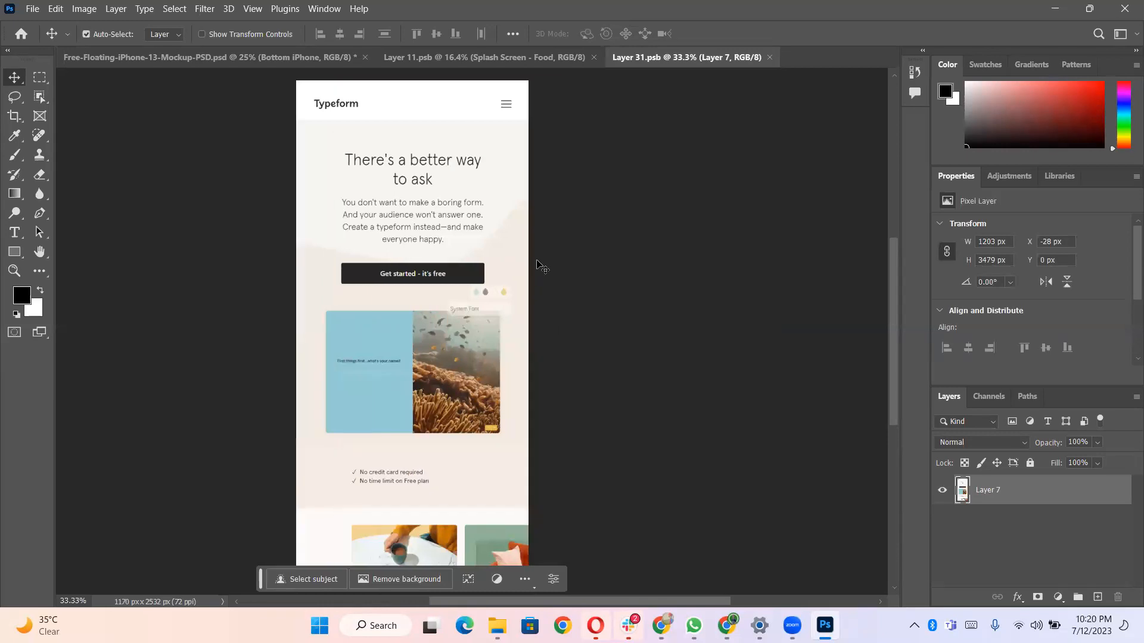
pyautogui.scroll(-4, 520, 334)
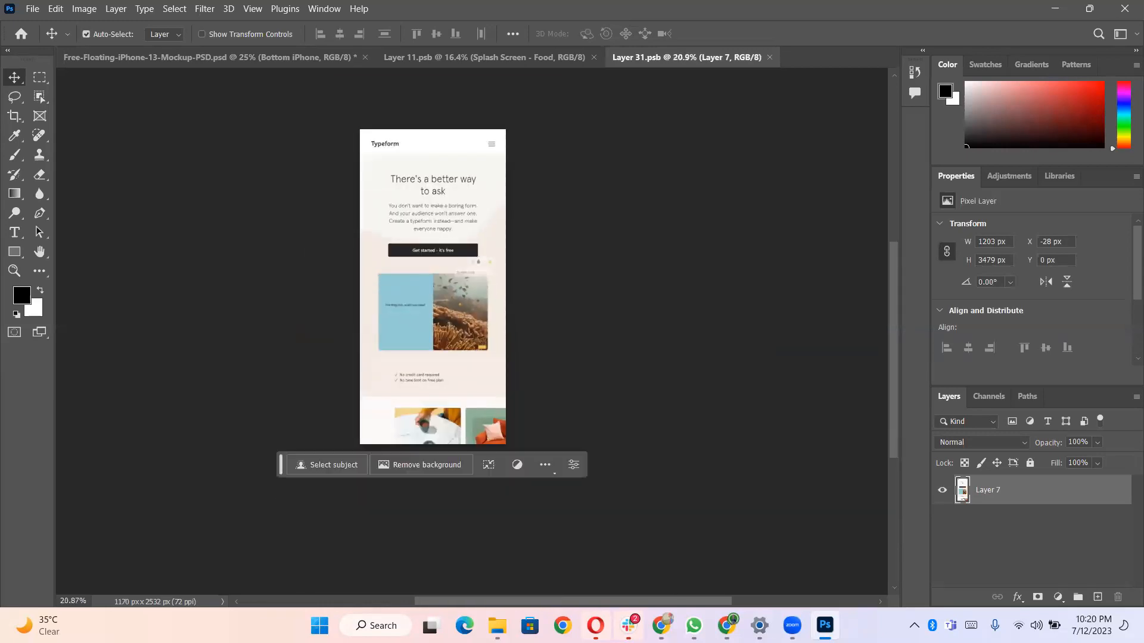
pyautogui.click(26, 15)
pyautogui.click(66, 293)
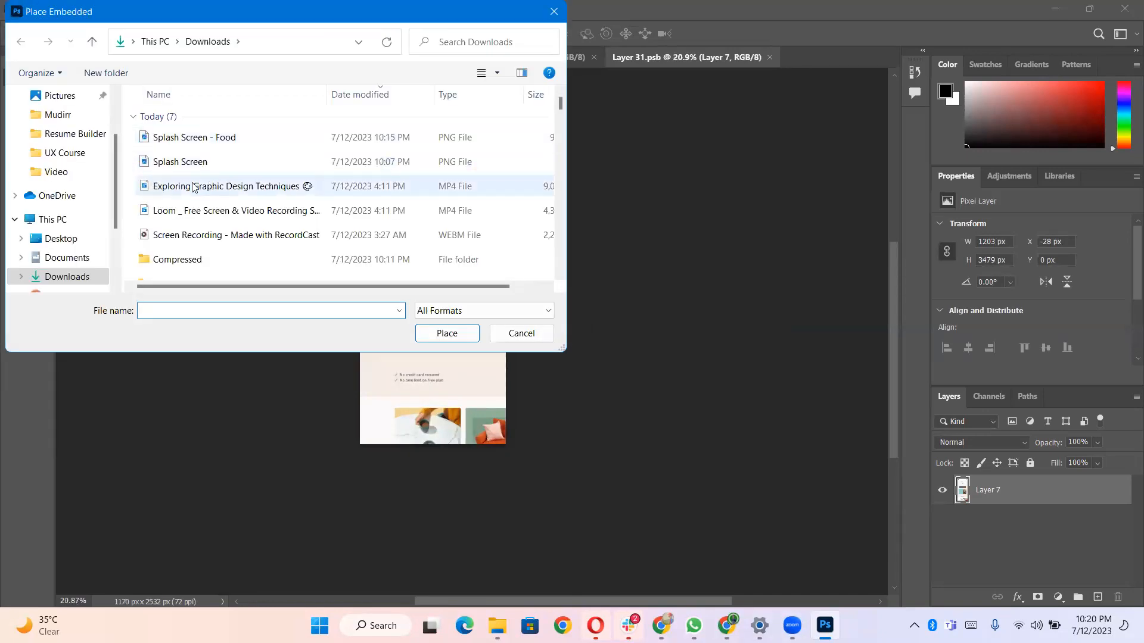
pyautogui.click(196, 165)
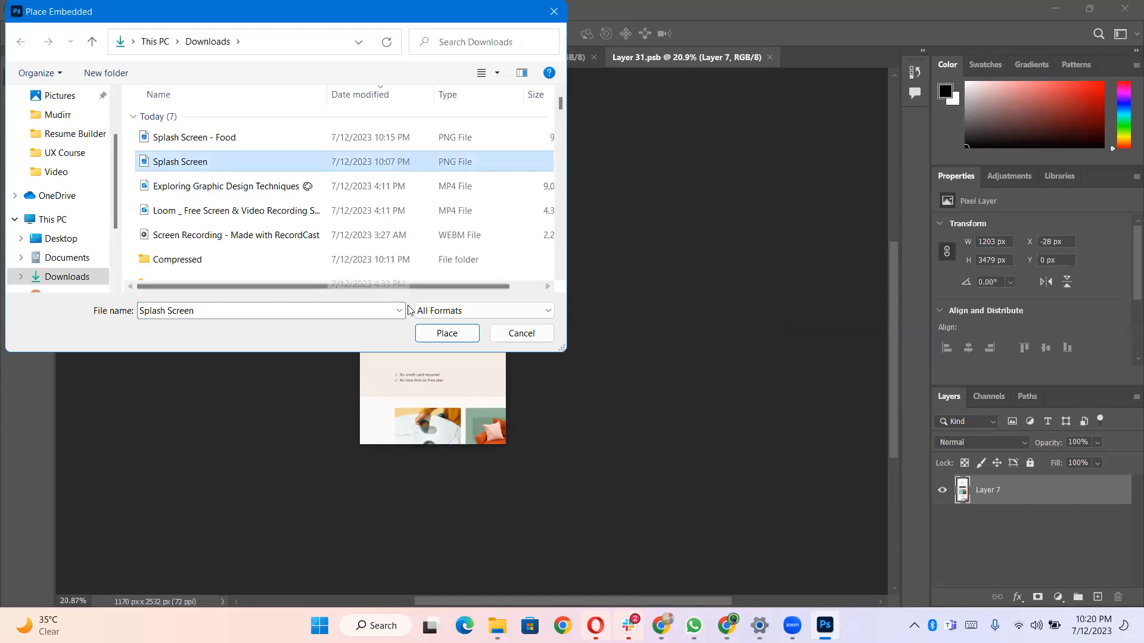
pyautogui.click(438, 332)
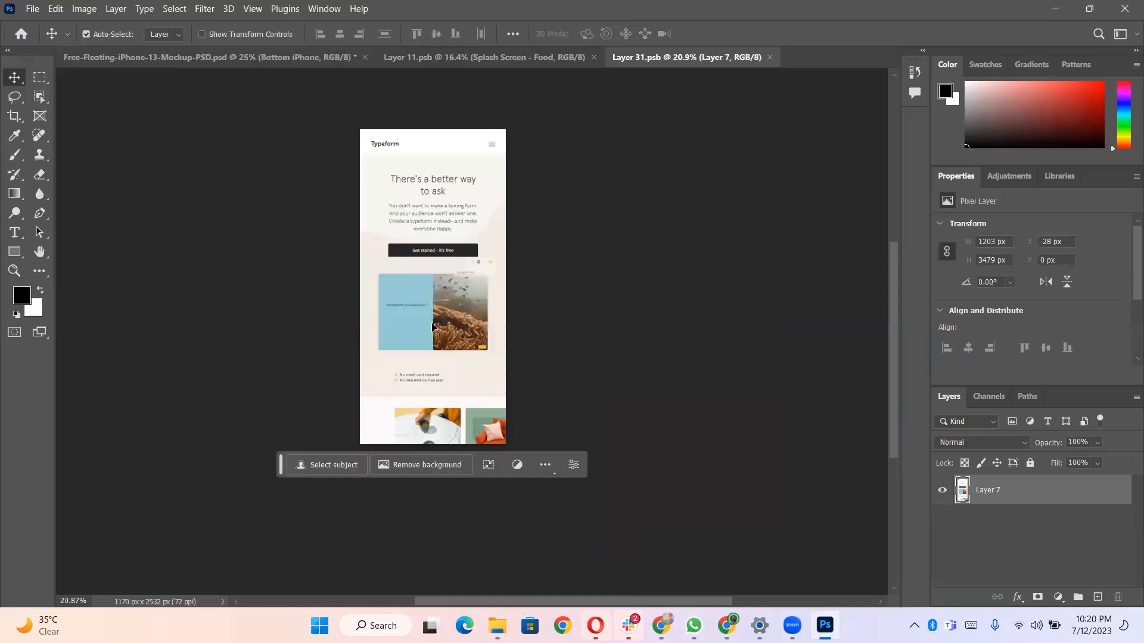
pyautogui.moveTo(455, 338); pyautogui.dragTo(505, 444)
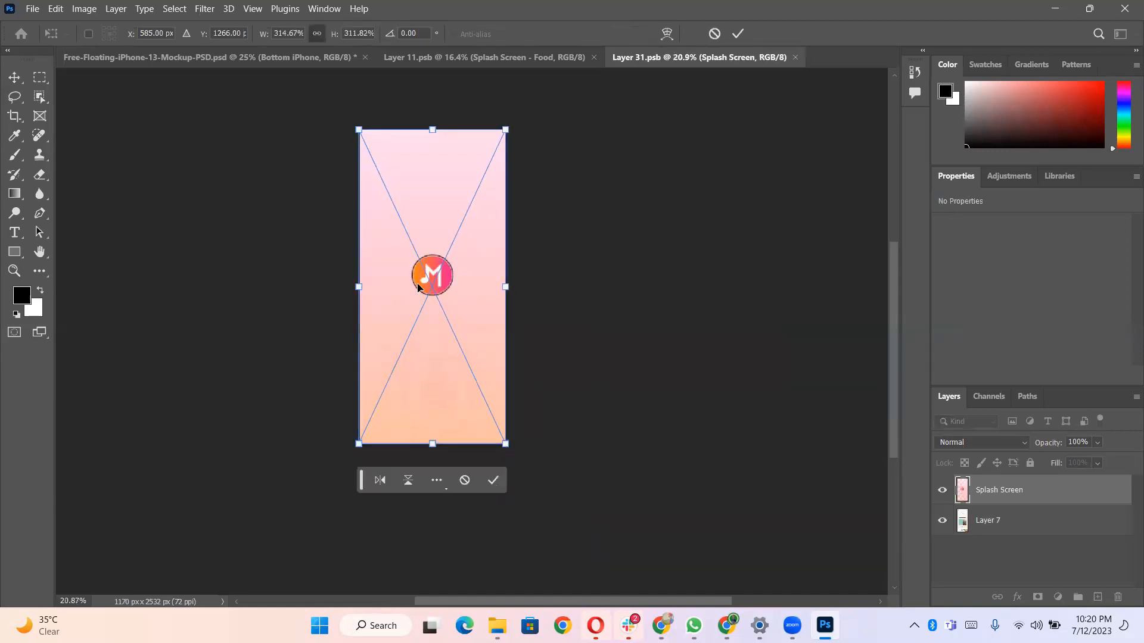
# - Save the bottom iPhone's contents, placing the image, and return to the mockup document
pyautogui.hotkey('ctrl', 's')
pyautogui.click(528, 245)
pyautogui.click(250, 62)
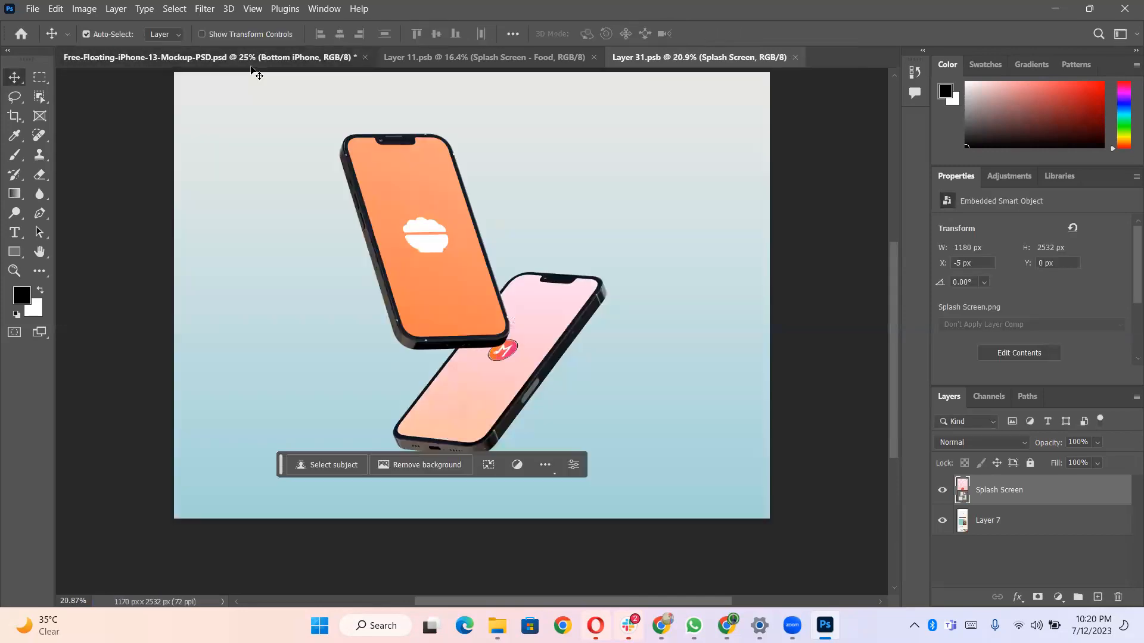
# - Change the Background layer's fill color to light green 96ffac
pyautogui.scroll(-1, 1006, 531)
pyautogui.scroll(-1, 1001, 555)
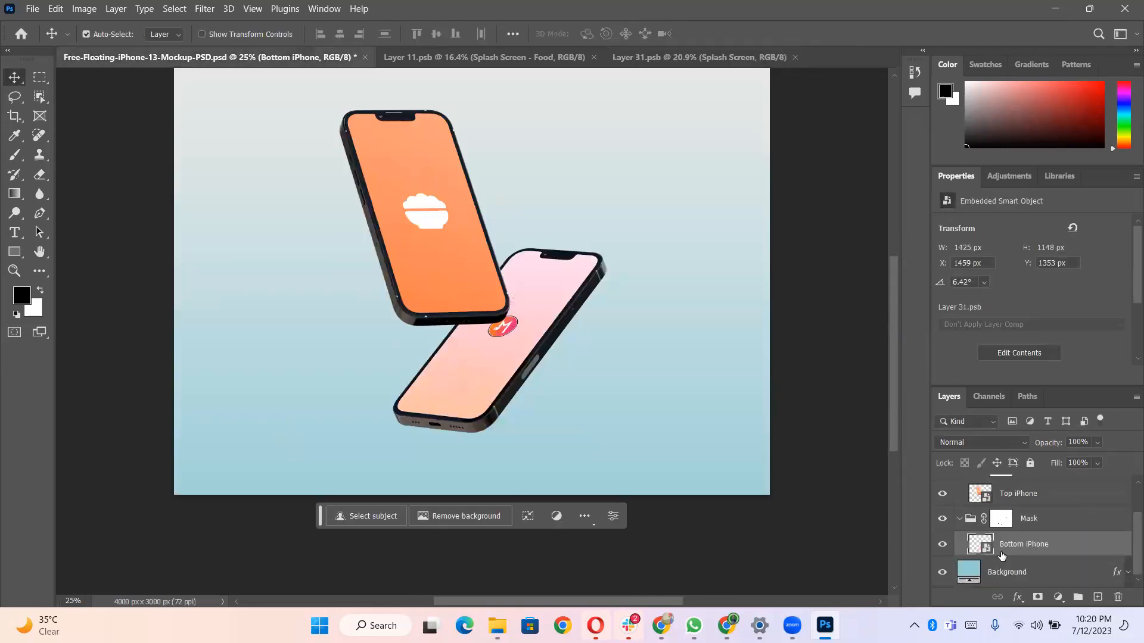
pyautogui.click(962, 573)
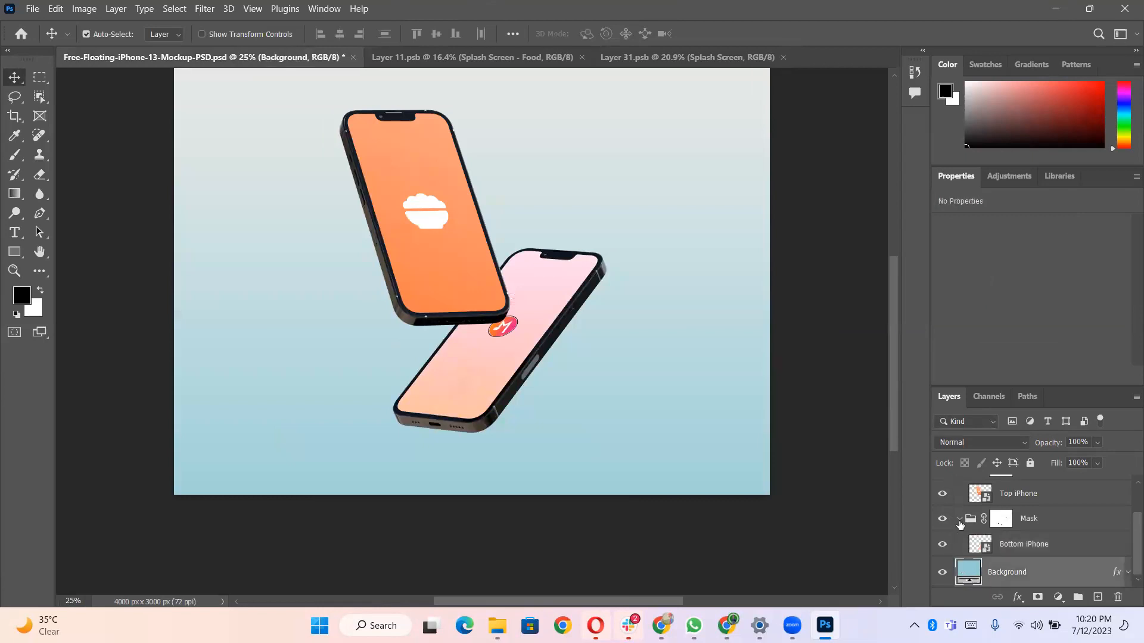
pyautogui.doubleClick(968, 571)
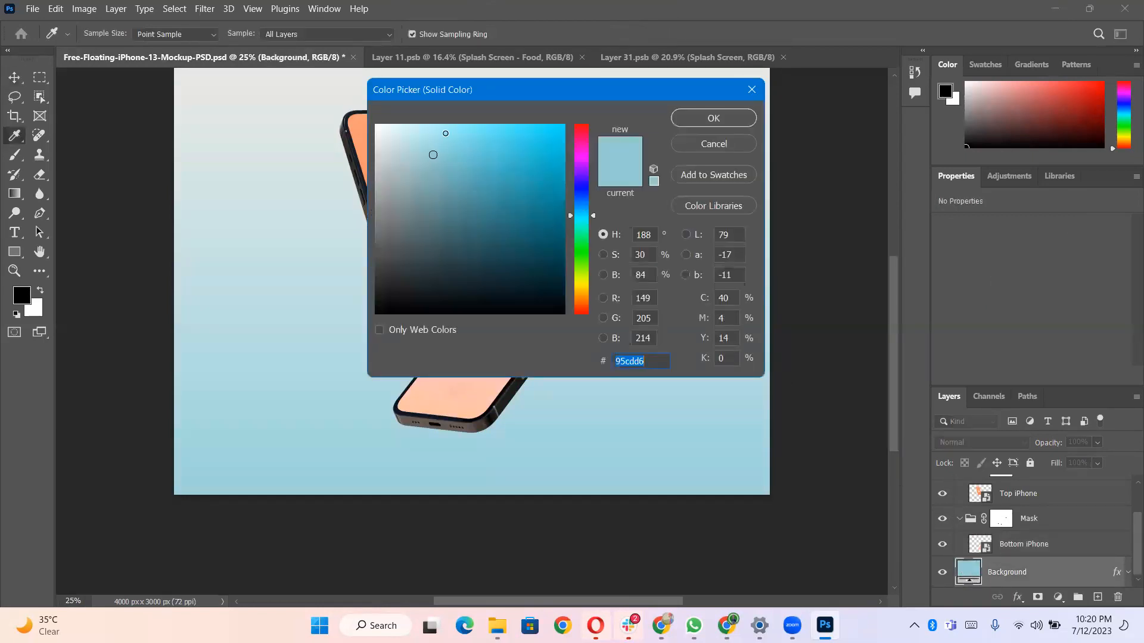
pyautogui.moveTo(445, 133); pyautogui.dragTo(454, 126)
pyautogui.moveTo(578, 237); pyautogui.dragTo(576, 239)
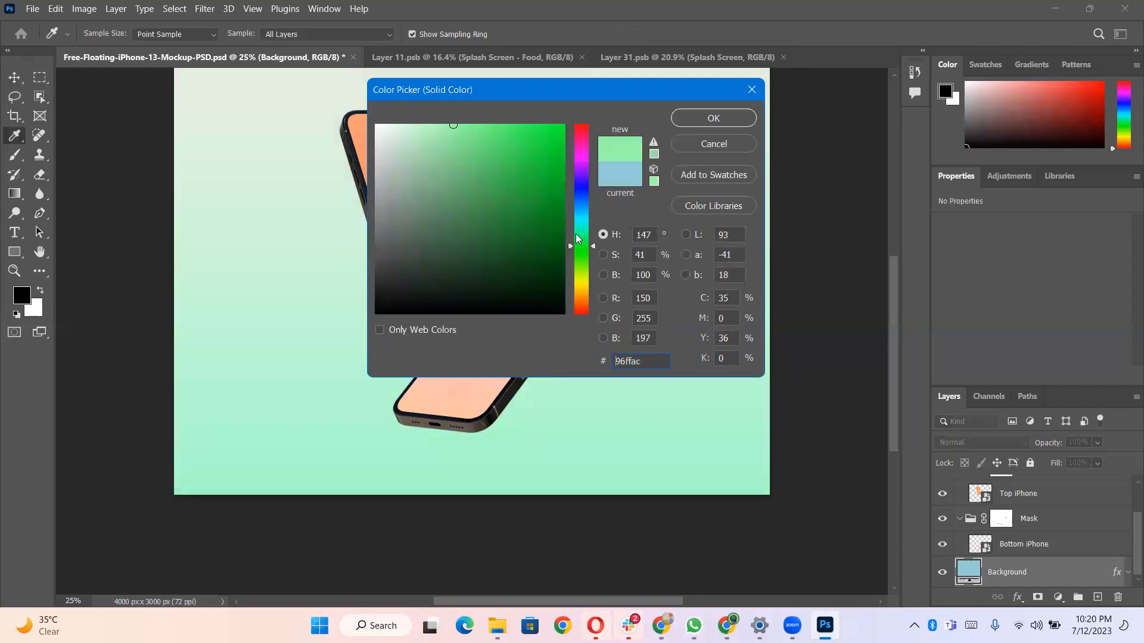
pyautogui.click(696, 120)
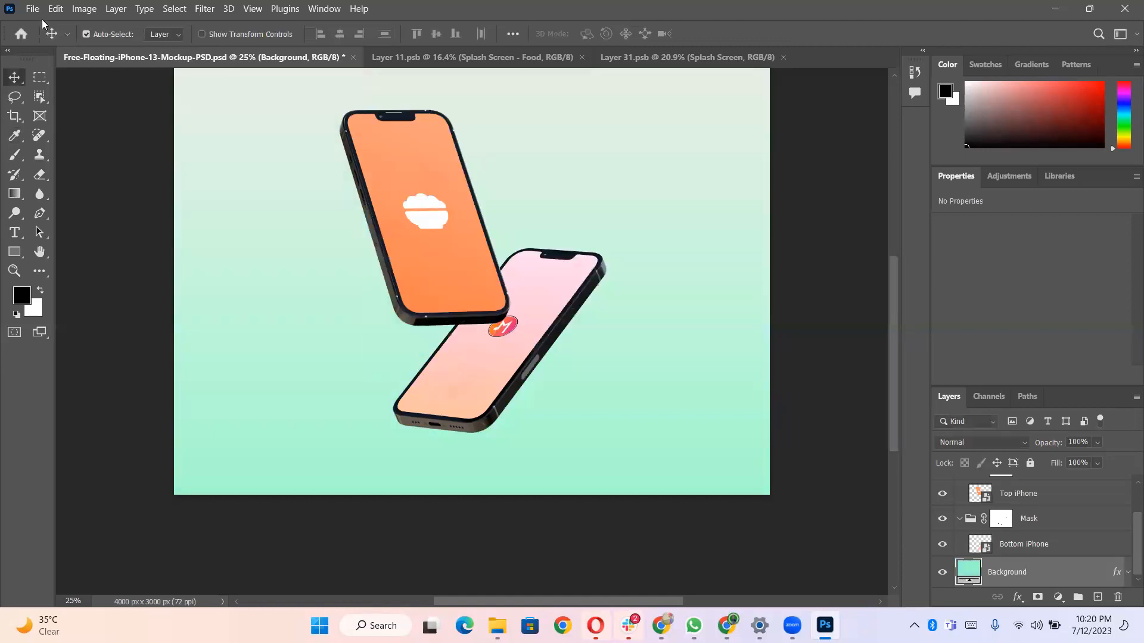
# - Export the mockup document as a PNG image named Free-Floating-iPhone-13-Mockup-PSD
pyautogui.click(33, 10)
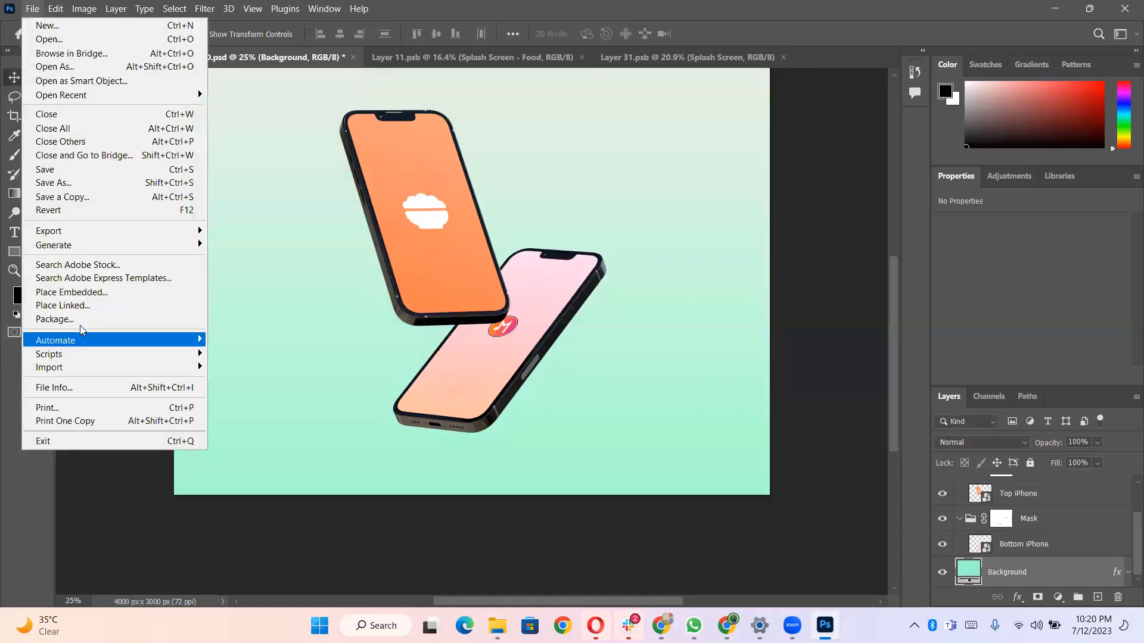
pyautogui.moveTo(56, 231)
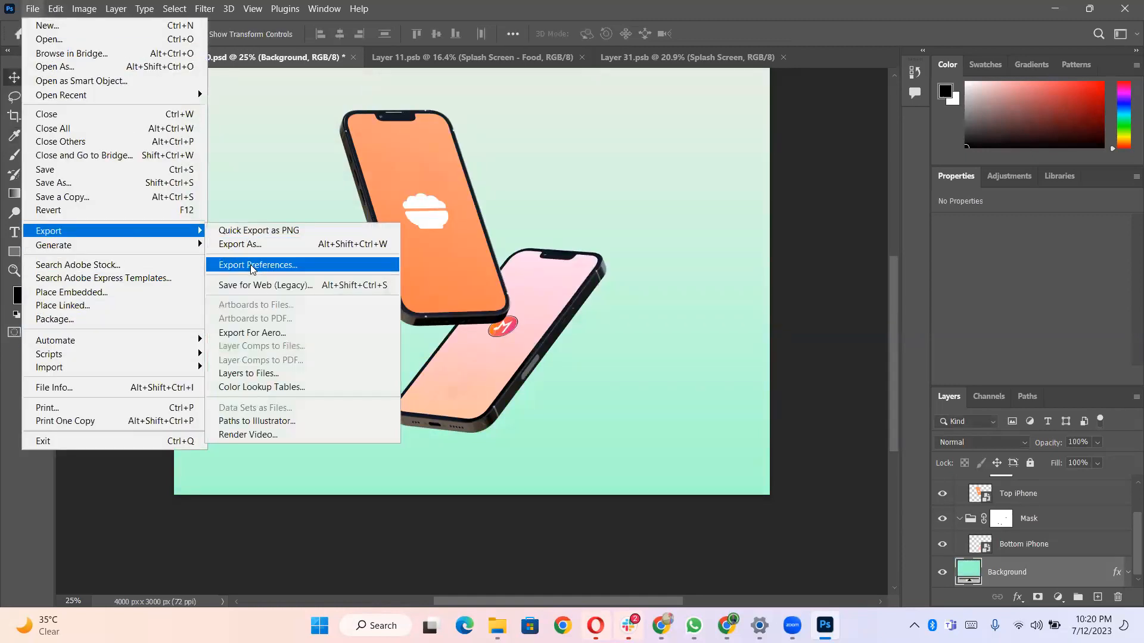
pyautogui.click(260, 249)
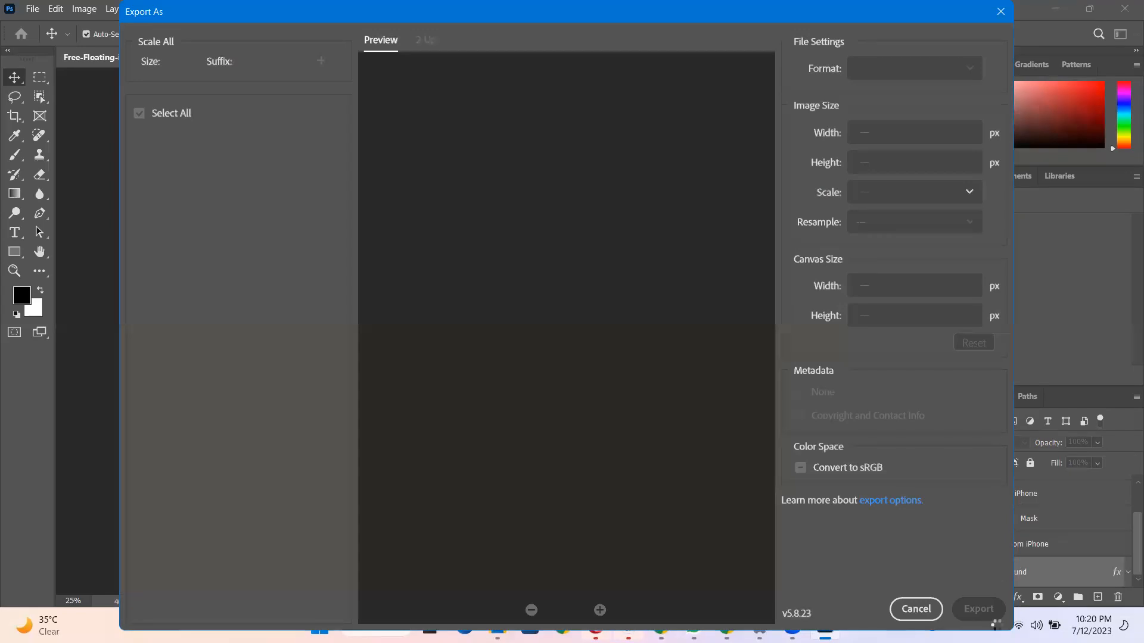
pyautogui.click(991, 618)
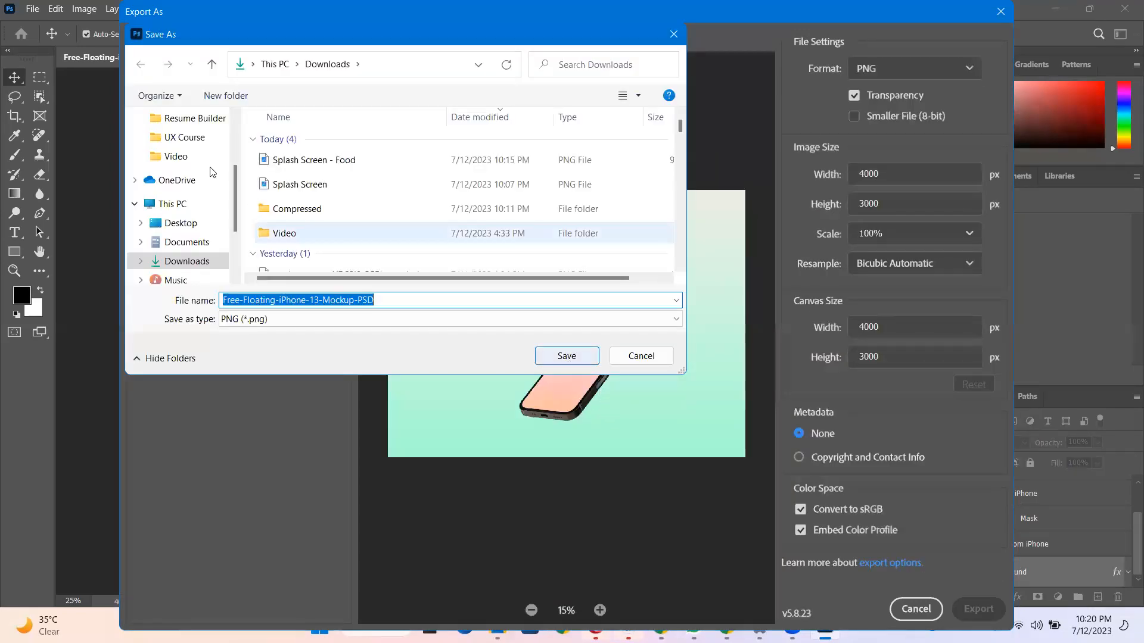
pyautogui.click(205, 223)
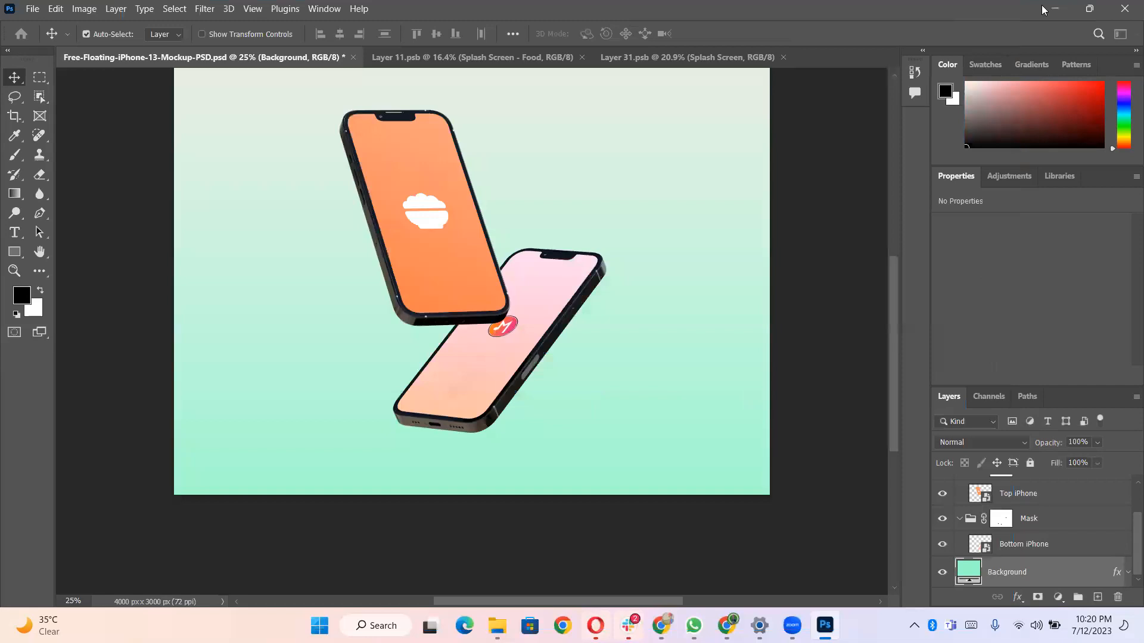
# - Open the exported PNG in the photo viewer and inspect both phone screens up close and at full view
pyautogui.click(1053, 10)
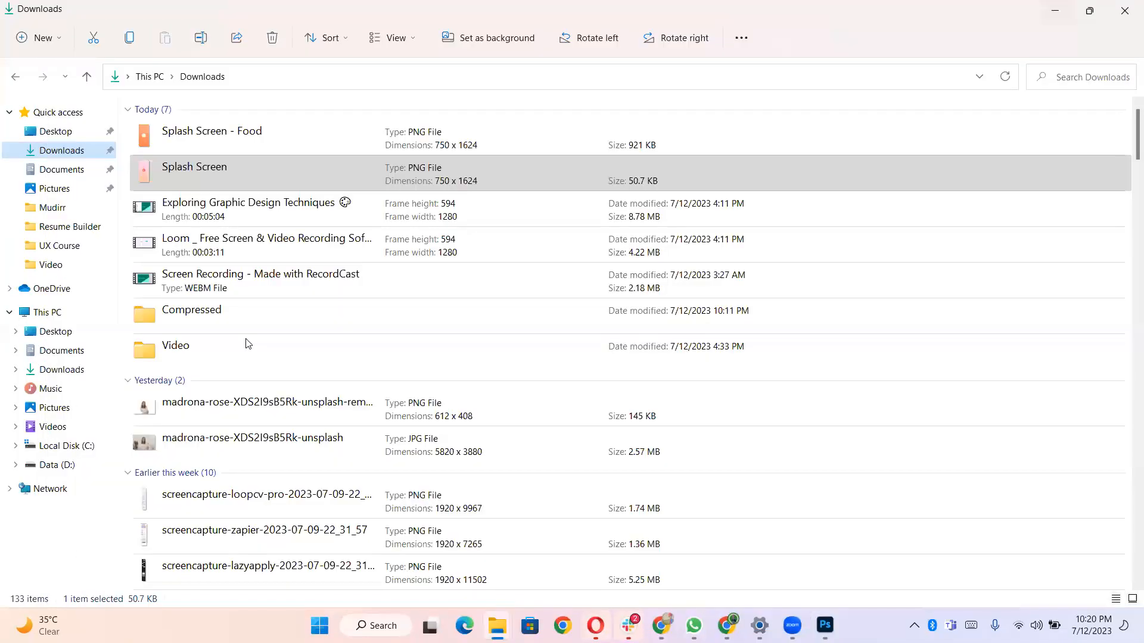
pyautogui.press('super+d')
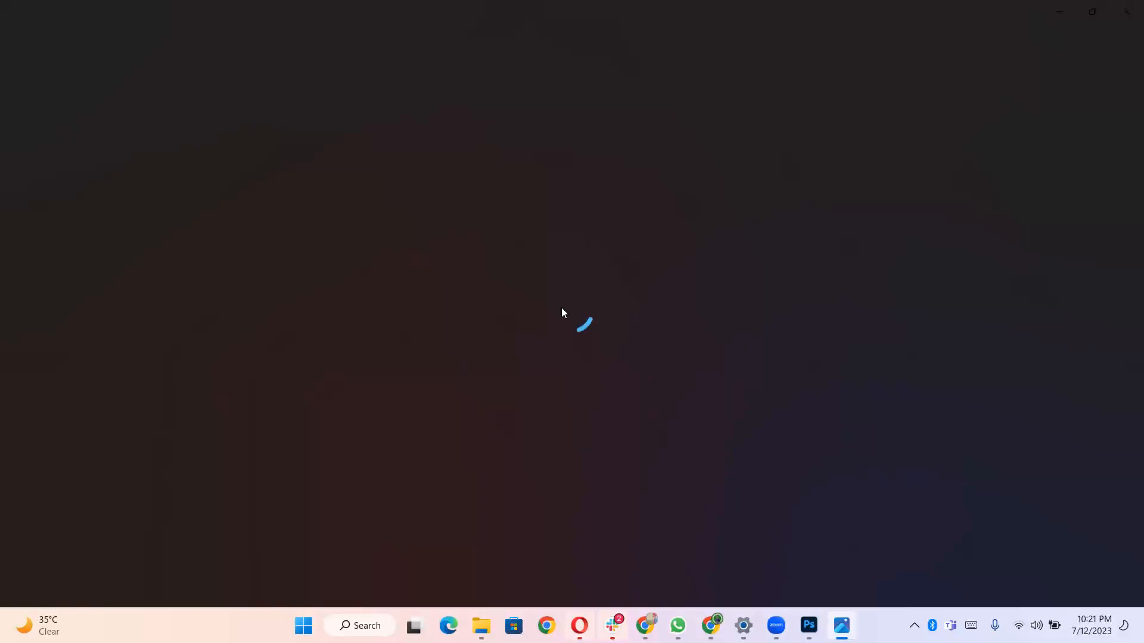
pyautogui.scroll(4, 541, 340)
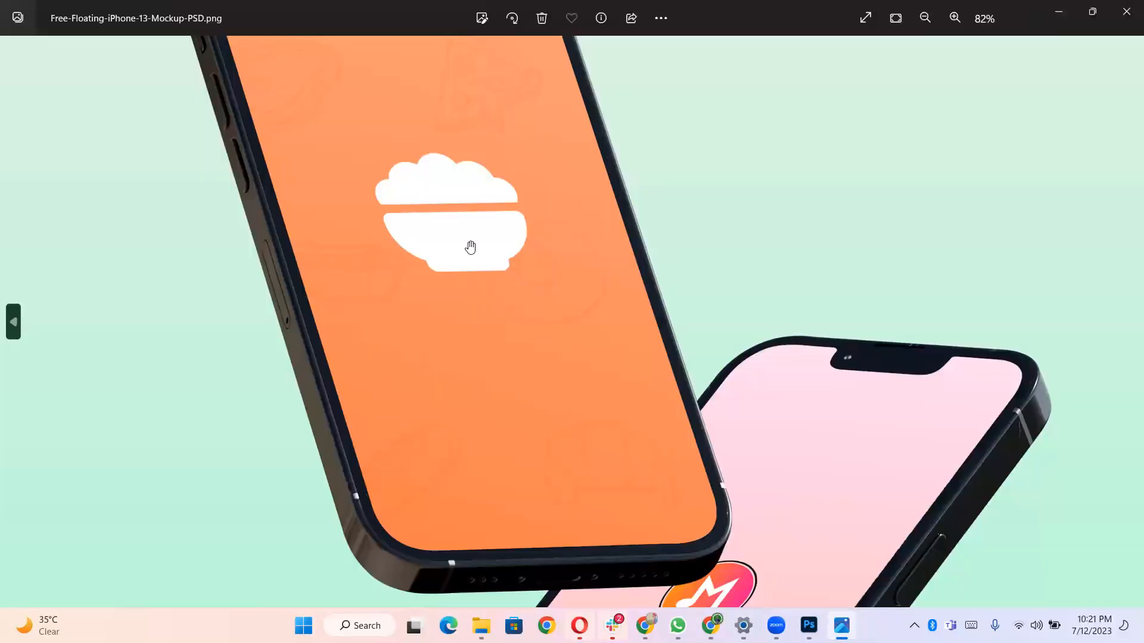
pyautogui.moveTo(438, 172); pyautogui.dragTo(506, 358)
pyautogui.moveTo(603, 362); pyautogui.dragTo(500, 269)
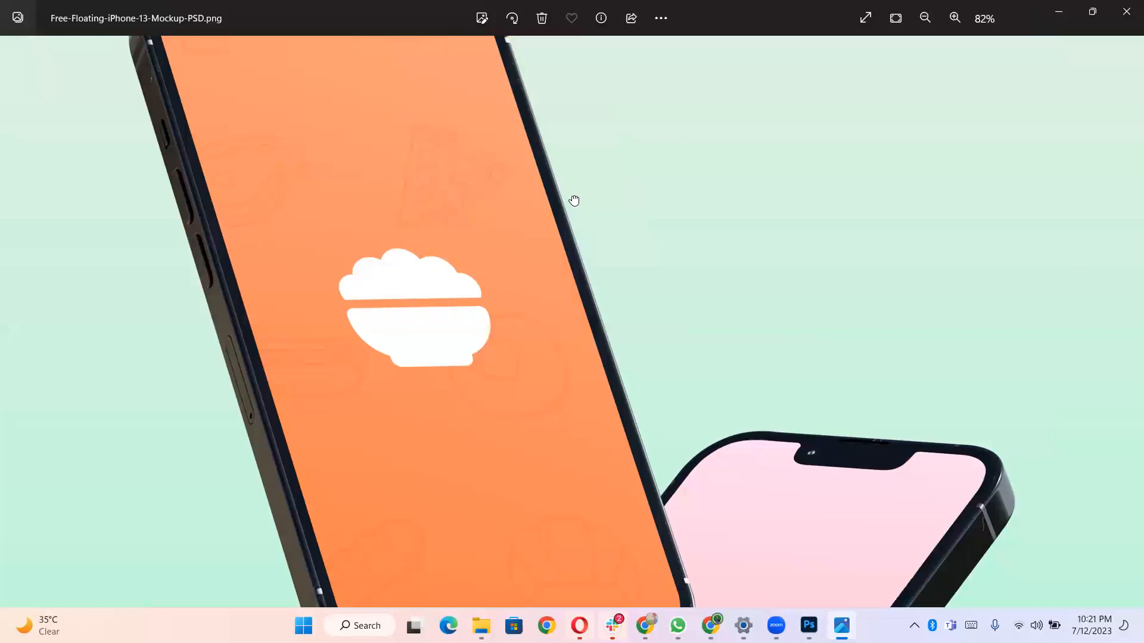
pyautogui.moveTo(586, 405); pyautogui.dragTo(482, 80)
pyautogui.scroll(-5, 680, 309)
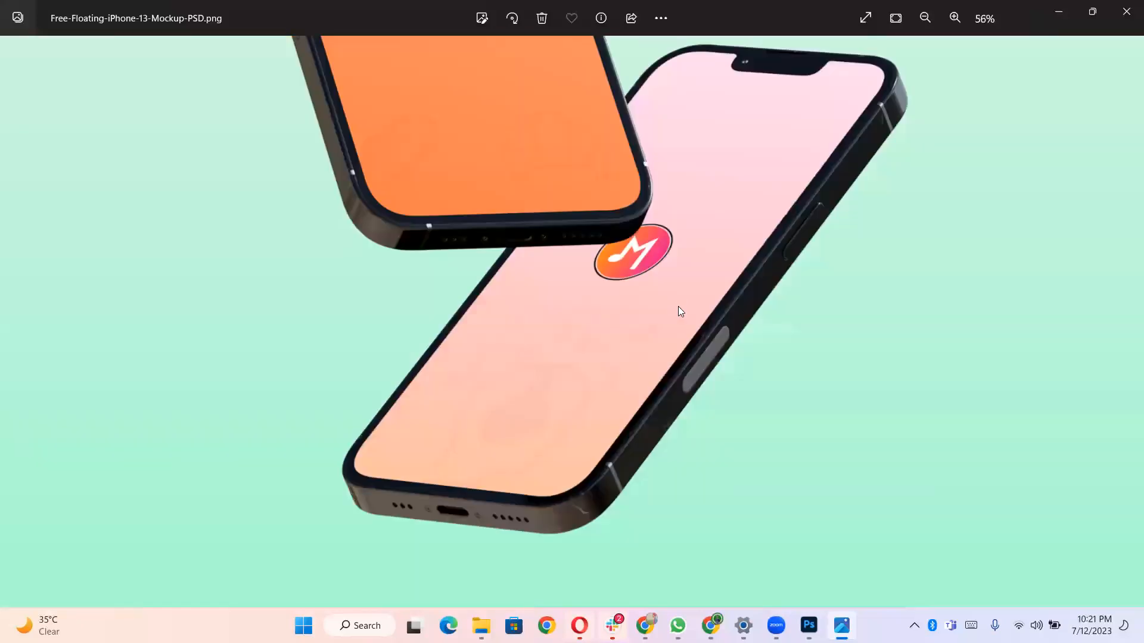
pyautogui.scroll(-1, 938, 159)
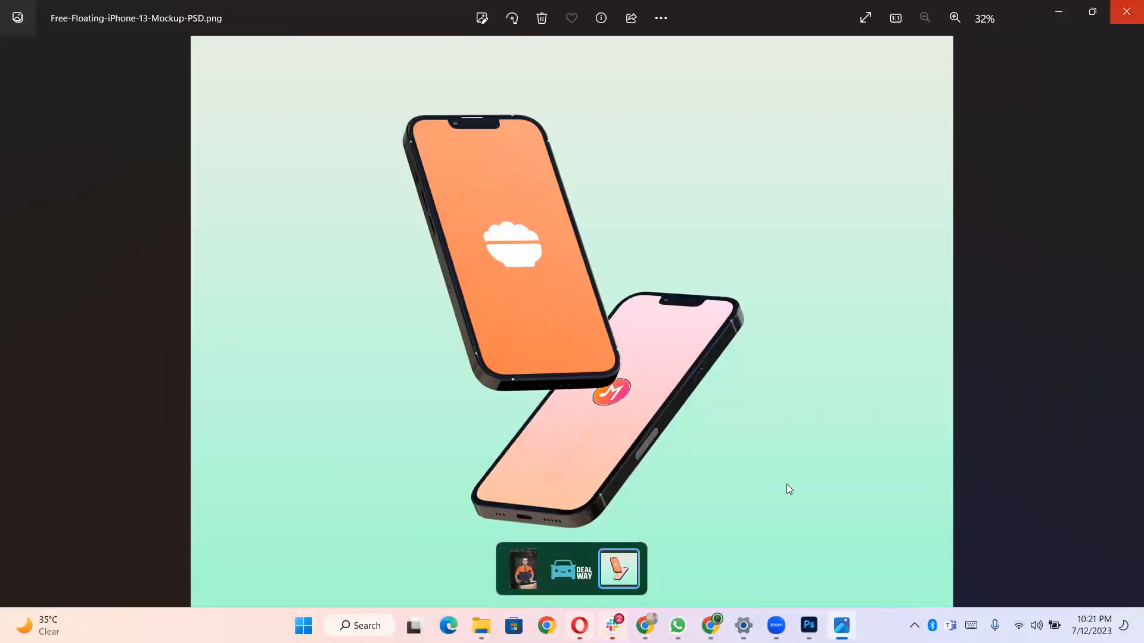